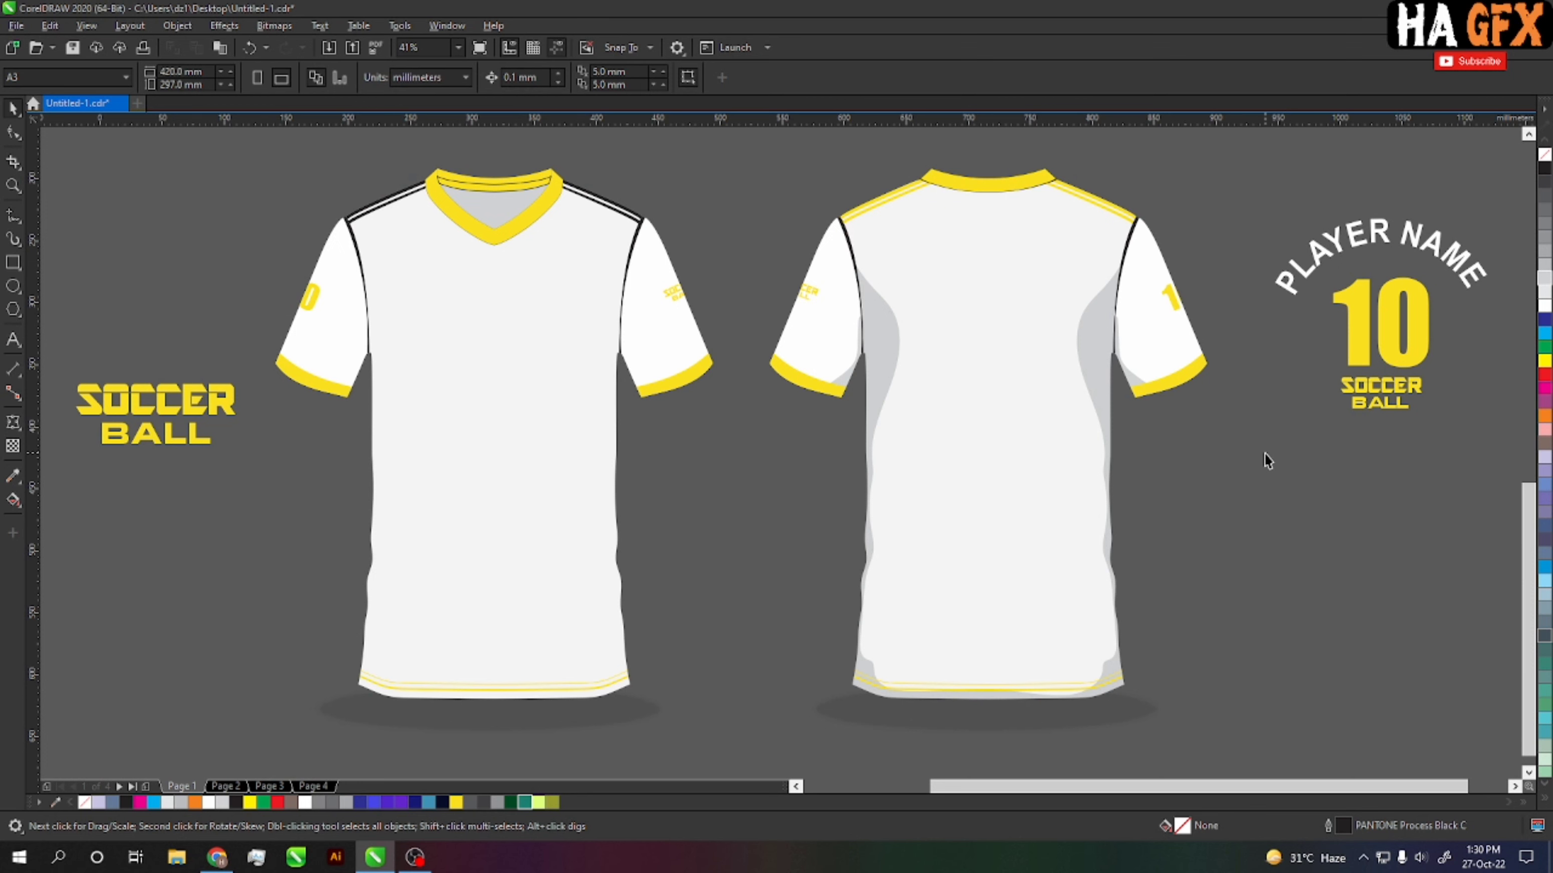
# Step: Zoom out and pan down to the empty canvas below the two jersey mockups
pyautogui.scroll(-2, 1155, 426)
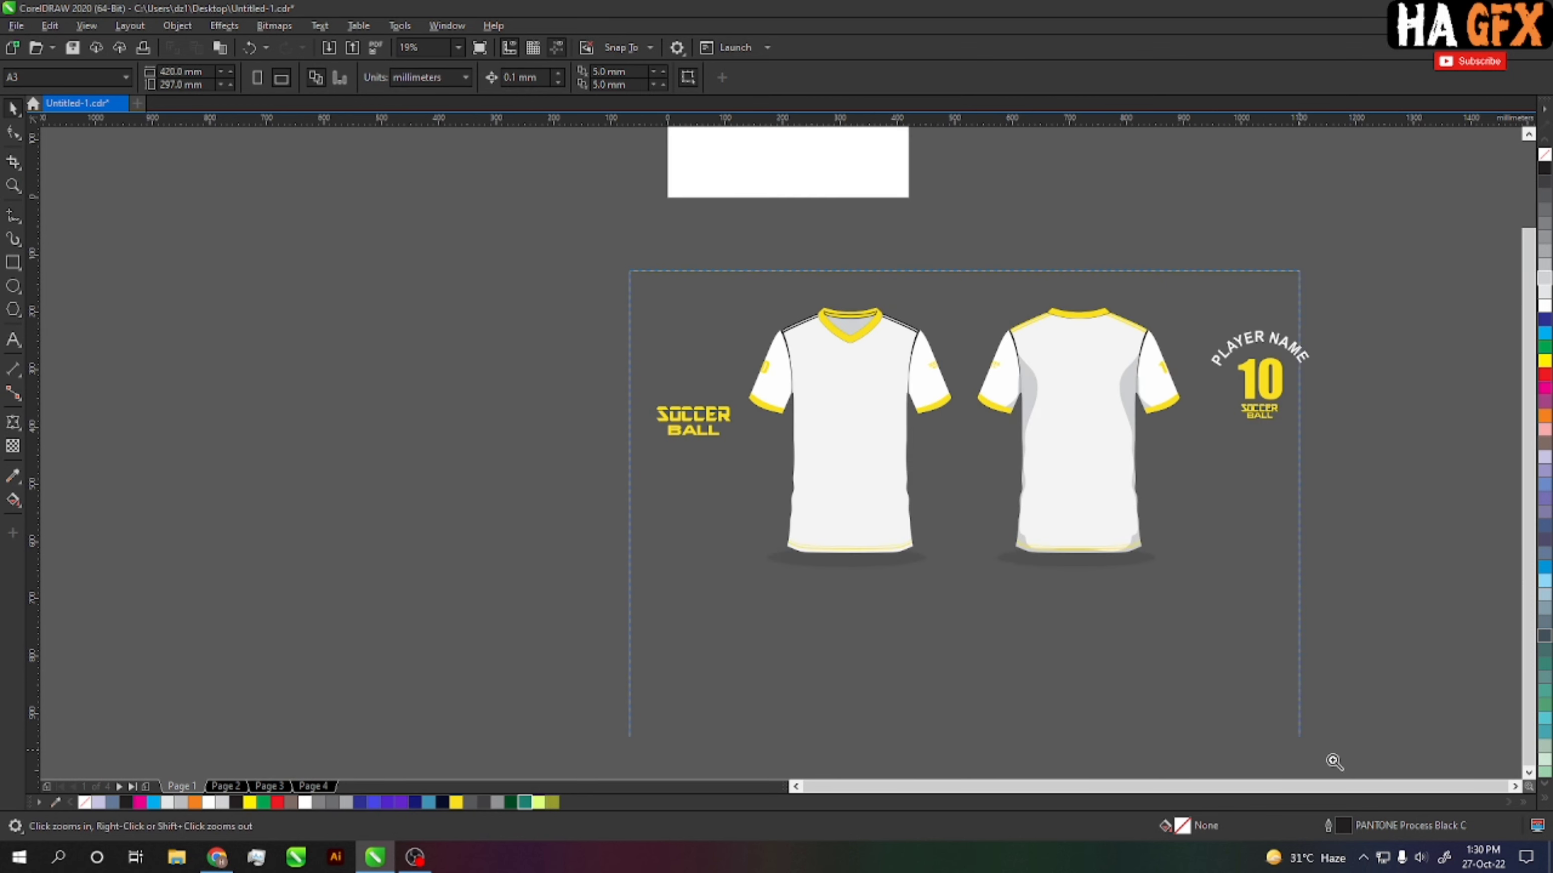
pyautogui.moveTo(628, 270); pyautogui.dragTo(1368, 771)
pyautogui.scroll(1, 1369, 770)
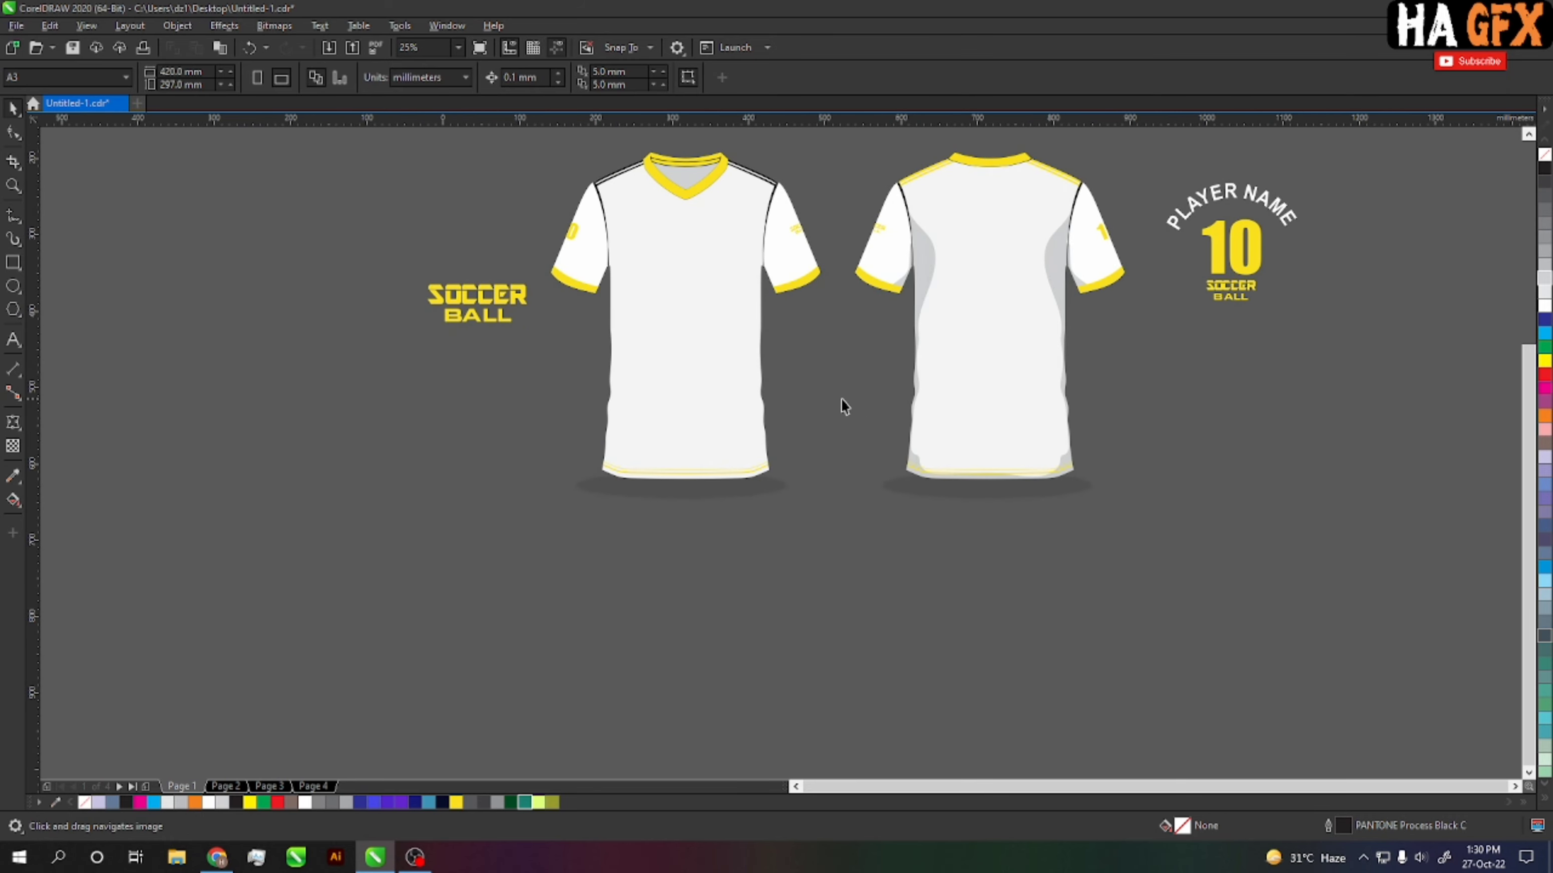
pyautogui.moveTo(843, 632); pyautogui.dragTo(879, 533)
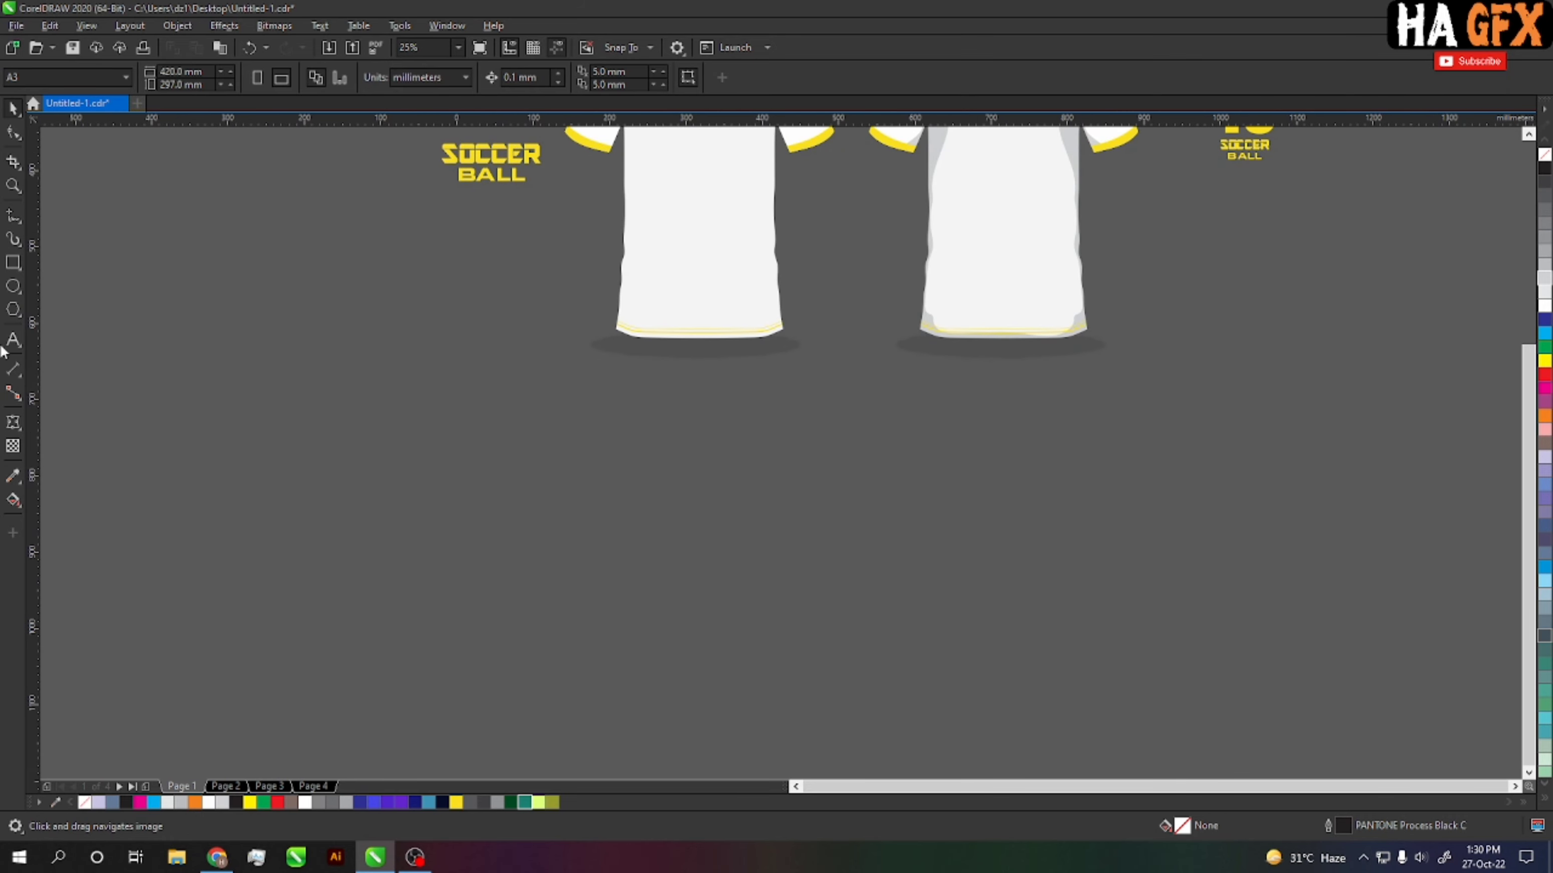
pyautogui.click(16, 268)
# Step: Draw a rectangle below the jerseys, enlarge it to about 329.55 × 472.602 mm, and zoom to it
pyautogui.moveTo(647, 456); pyautogui.dragTo(905, 778)
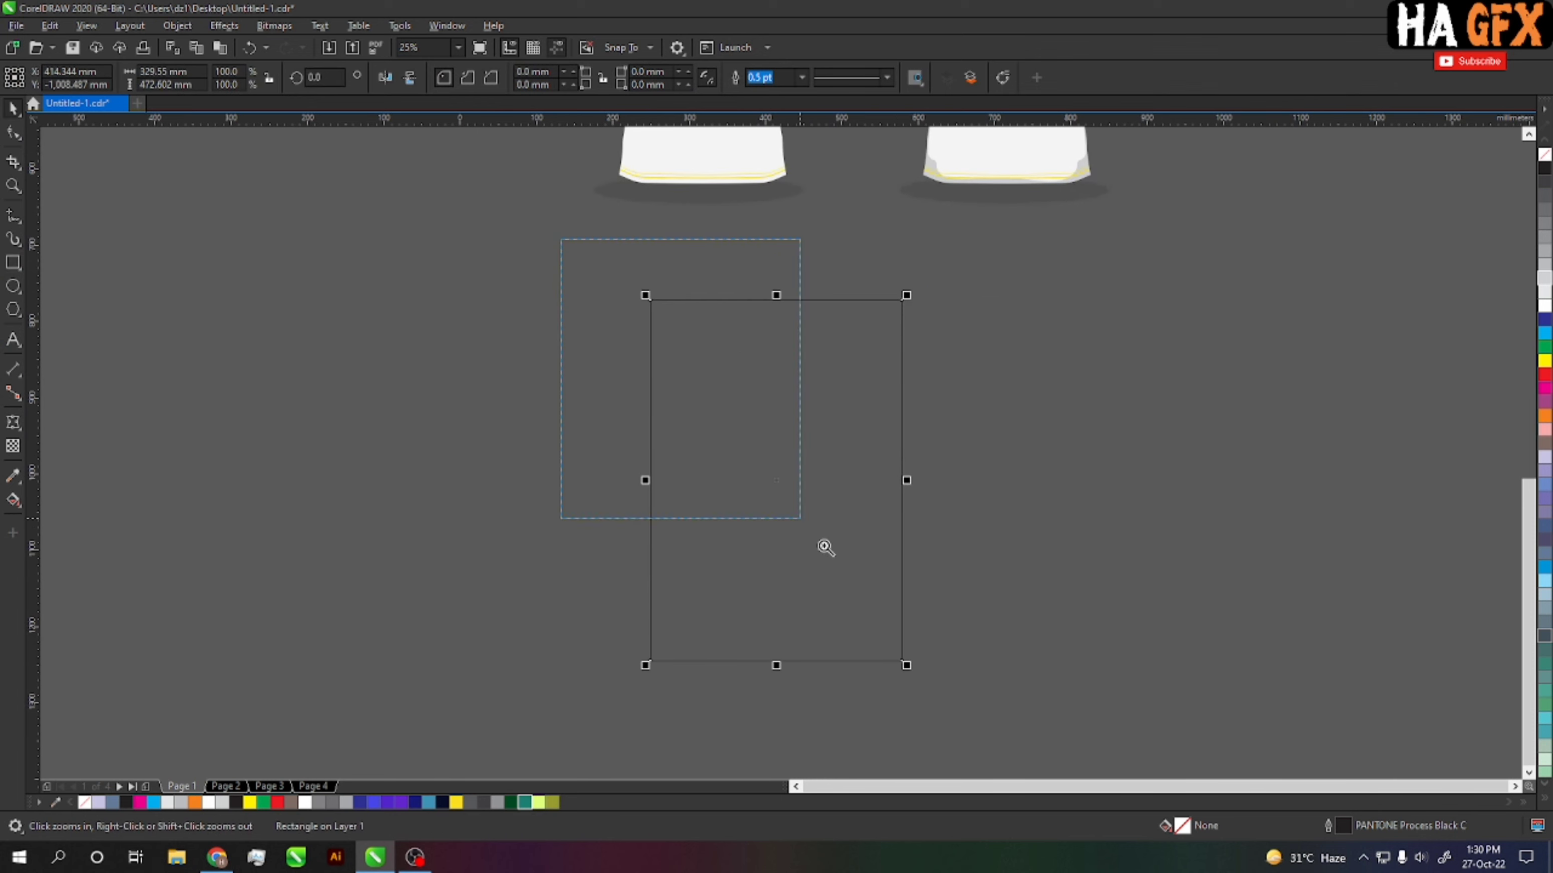
pyautogui.scroll(1, 988, 718)
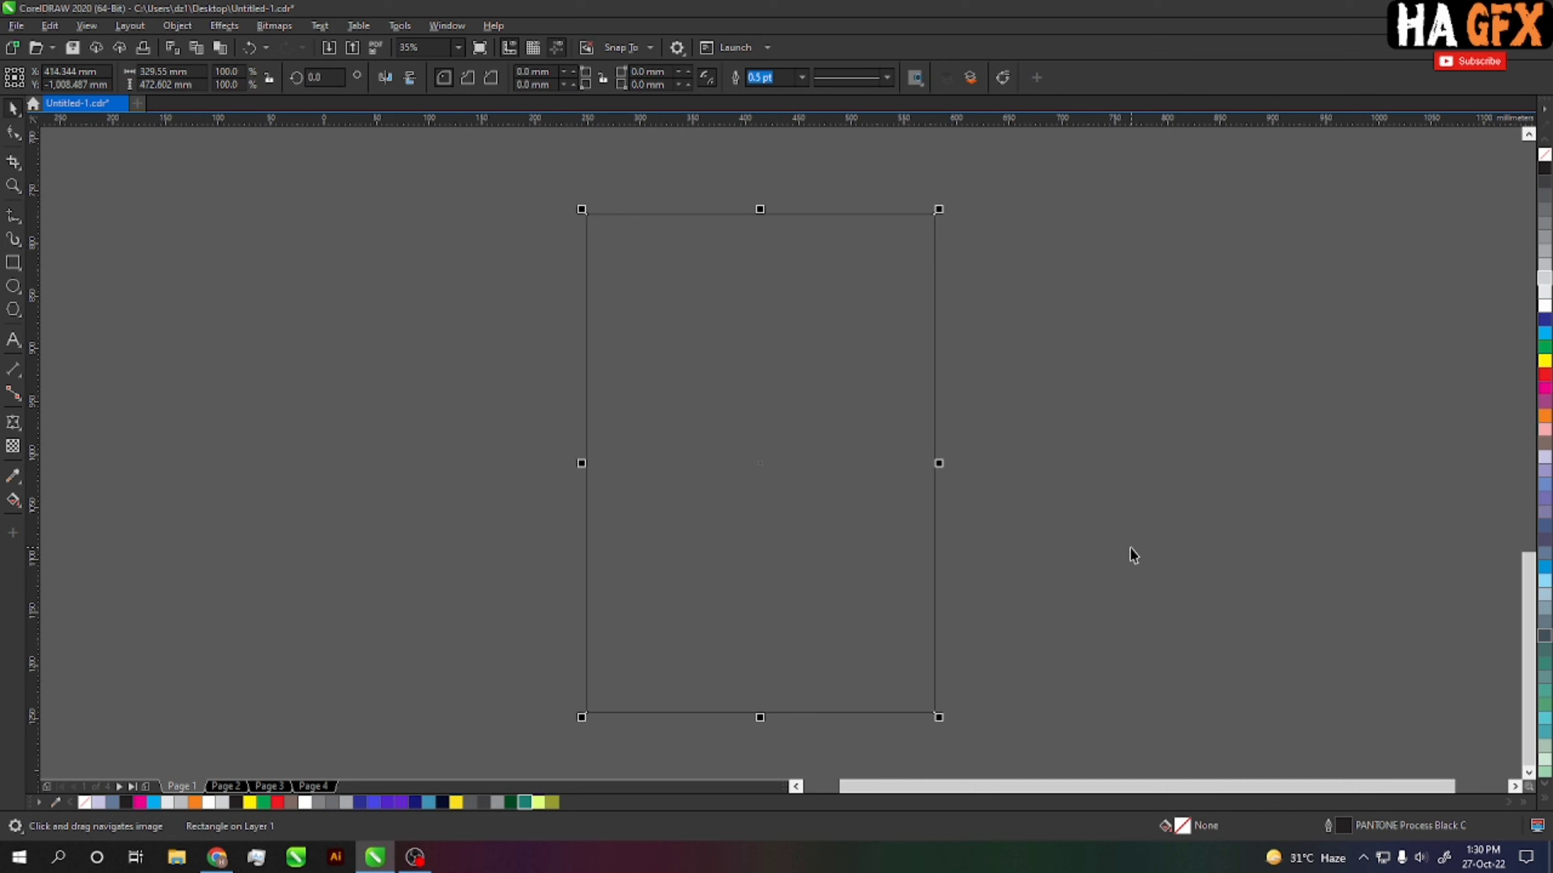
pyautogui.moveTo(1091, 475); pyautogui.dragTo(1066, 467)
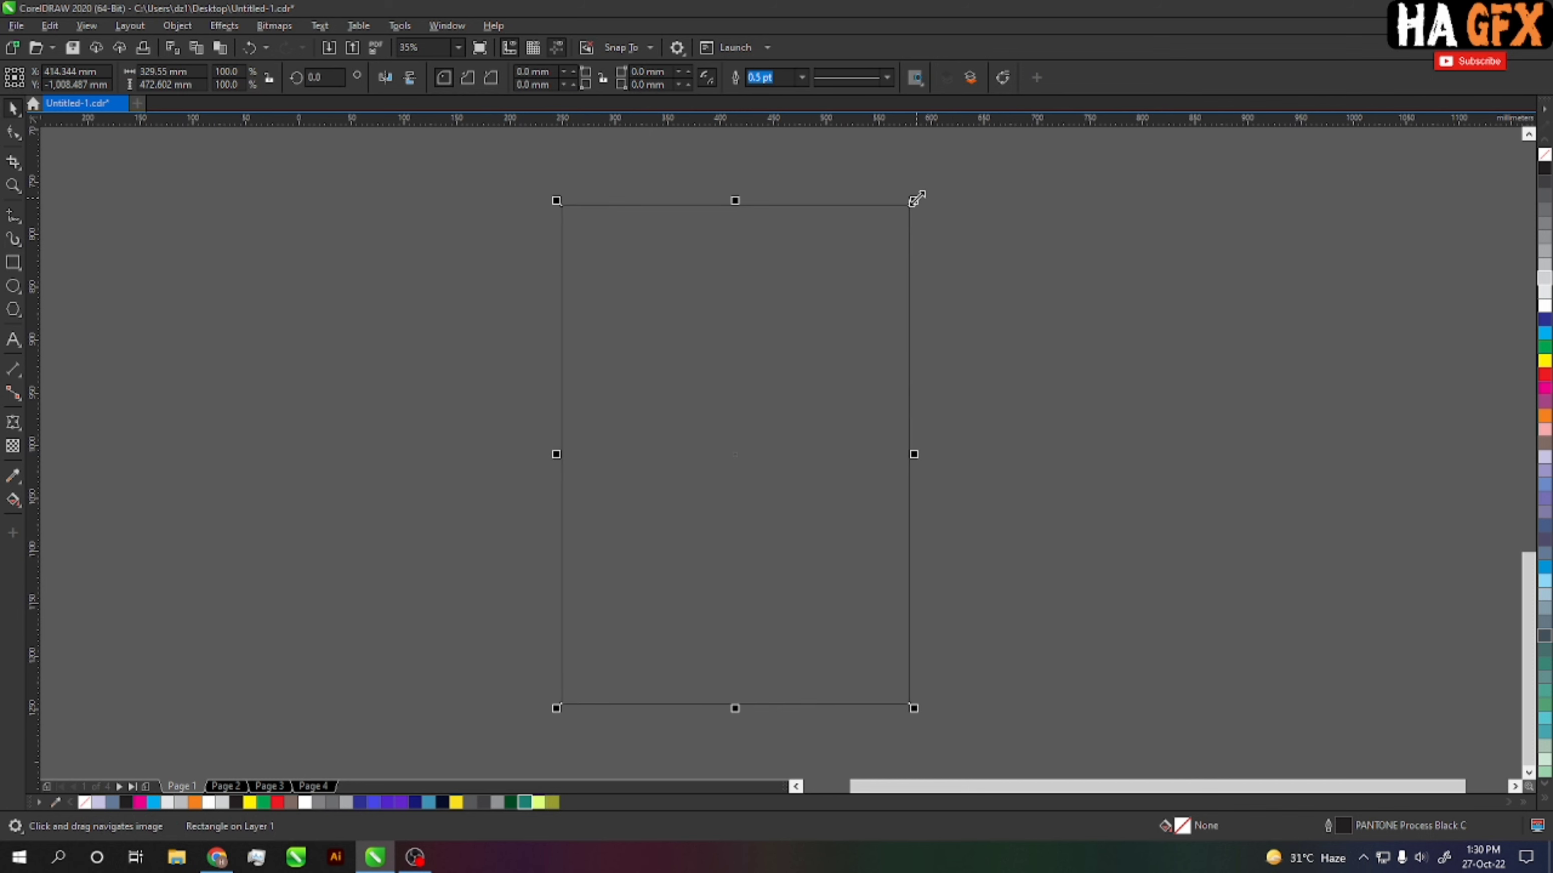
pyautogui.moveTo(917, 199); pyautogui.dragTo(930, 177)
pyautogui.scroll(-2, 979, 465)
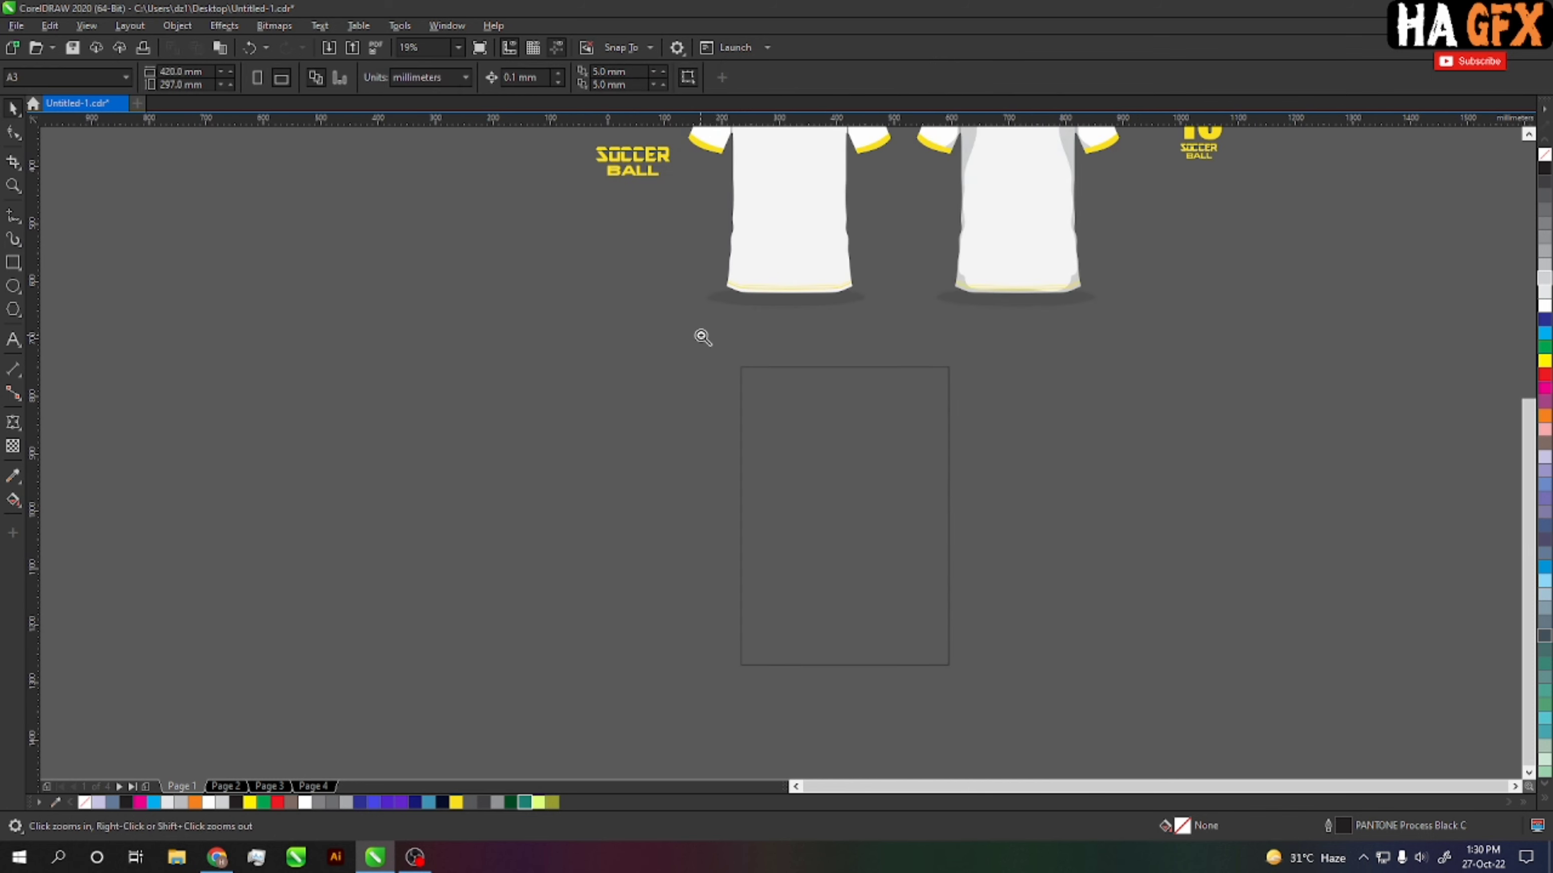
pyautogui.moveTo(701, 336); pyautogui.dragTo(992, 697)
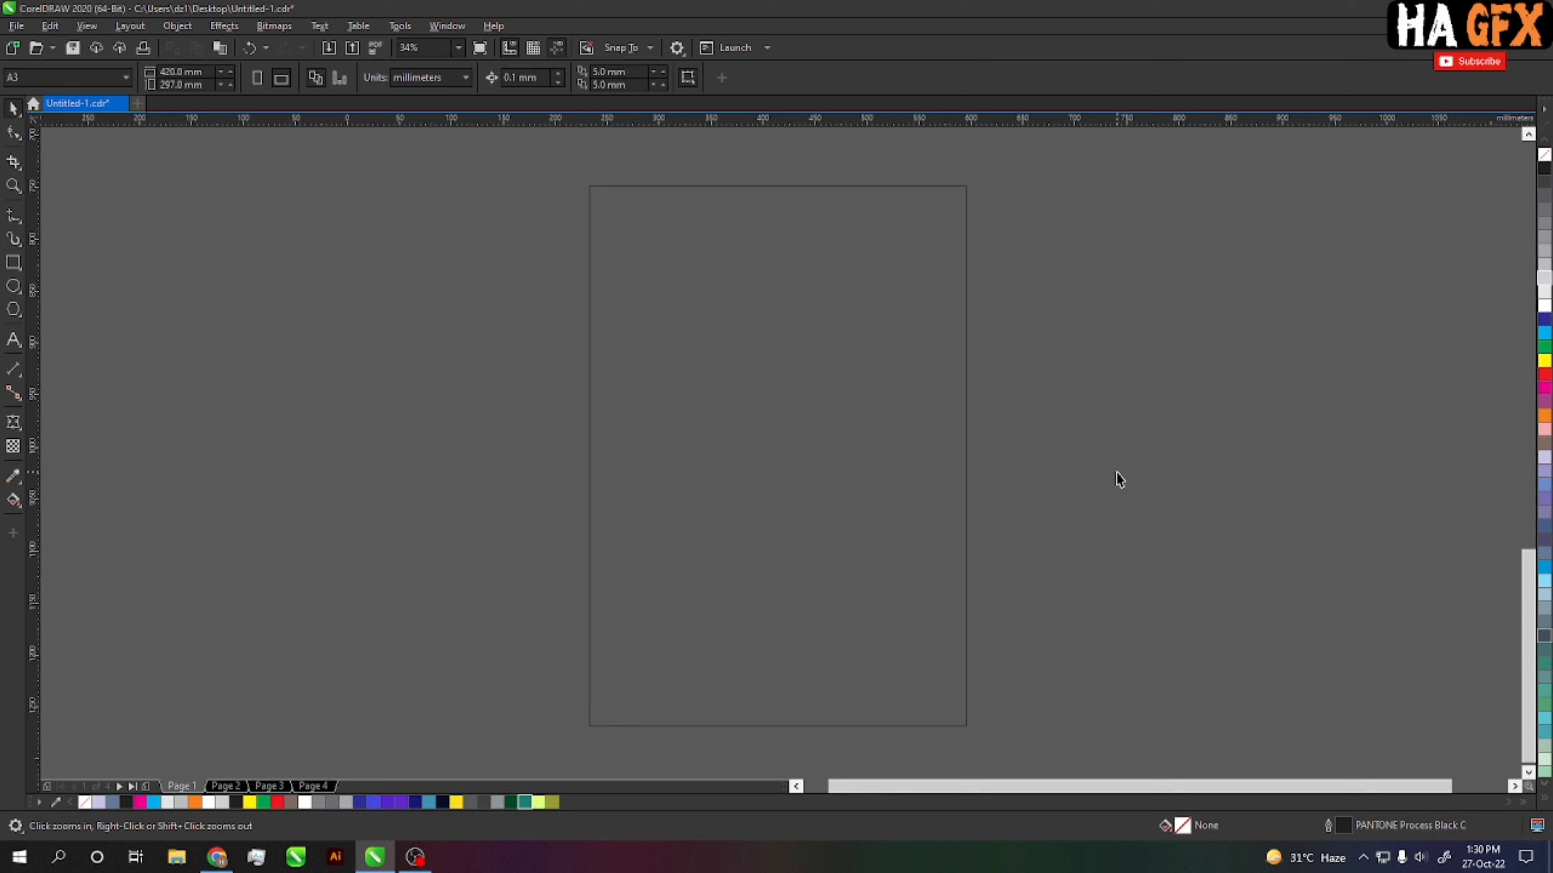
pyautogui.moveTo(1058, 472); pyautogui.dragTo(1068, 468)
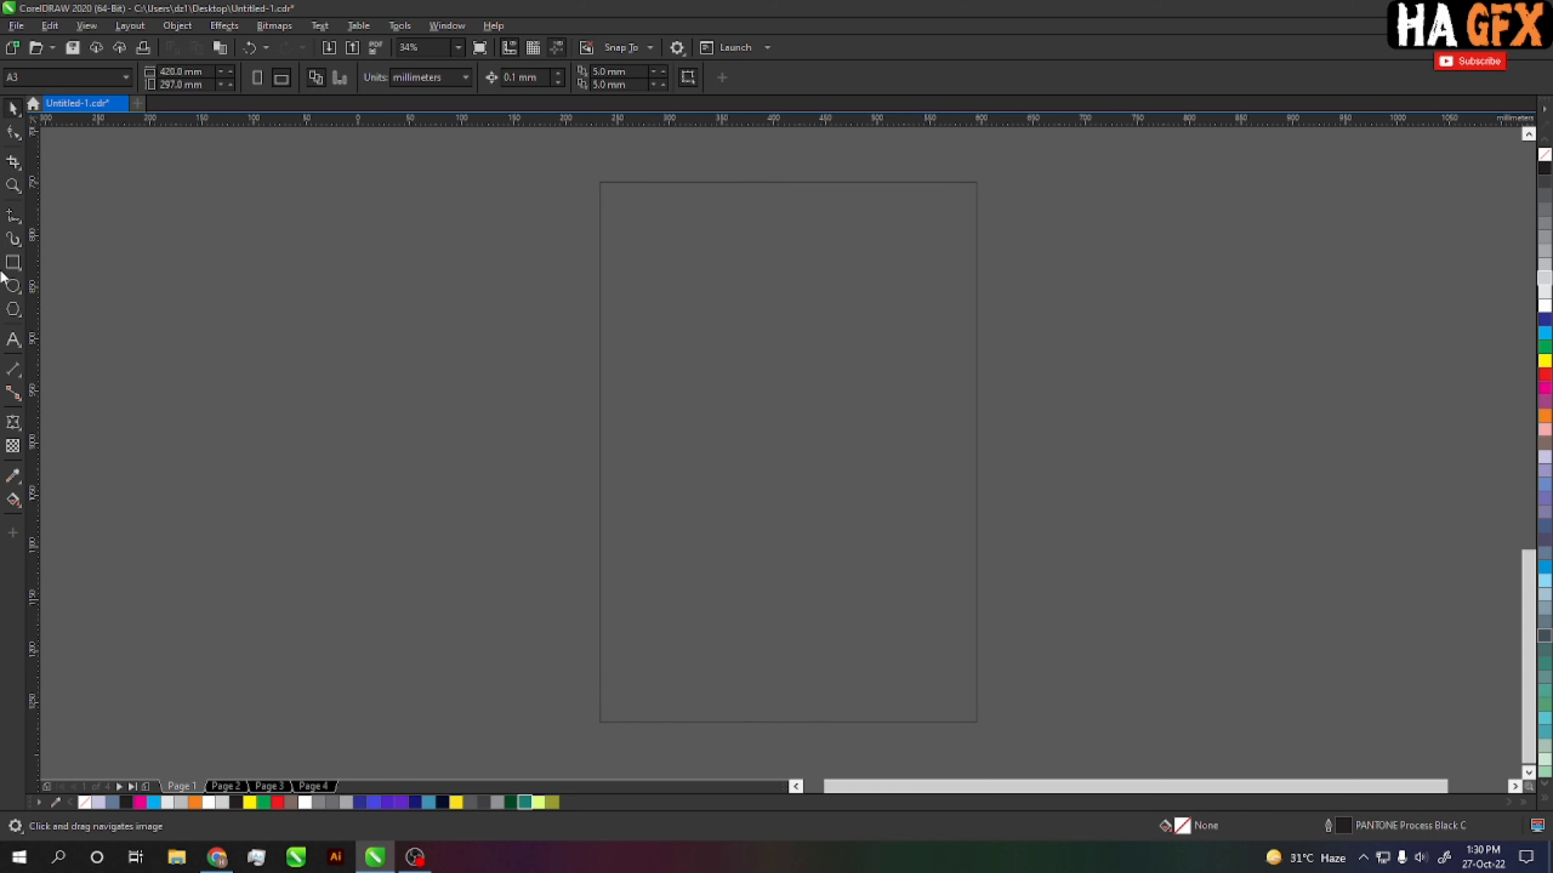
# Step: Draw a small rectangle at the top-right, convert it to curves, and slant it into a triangle
pyautogui.click(19, 267)
pyautogui.moveTo(998, 162); pyautogui.dragTo(865, 408)
pyautogui.moveTo(856, 482); pyautogui.dragTo(890, 513)
pyautogui.hotkey('ctrl', 'q')
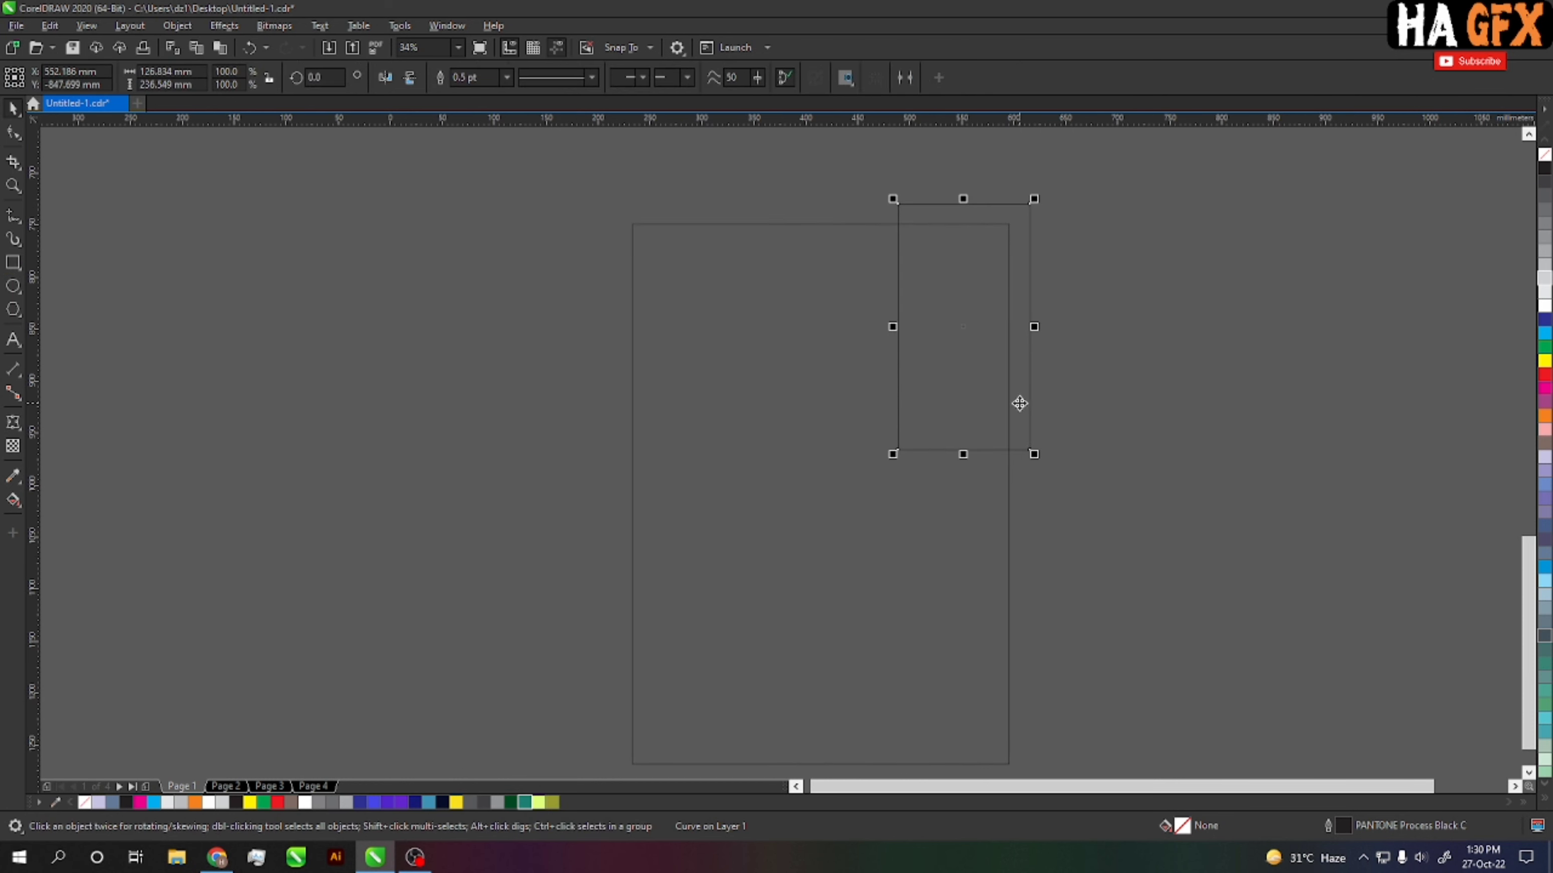
pyautogui.press('F10')
pyautogui.moveTo(1031, 207); pyautogui.dragTo(970, 209)
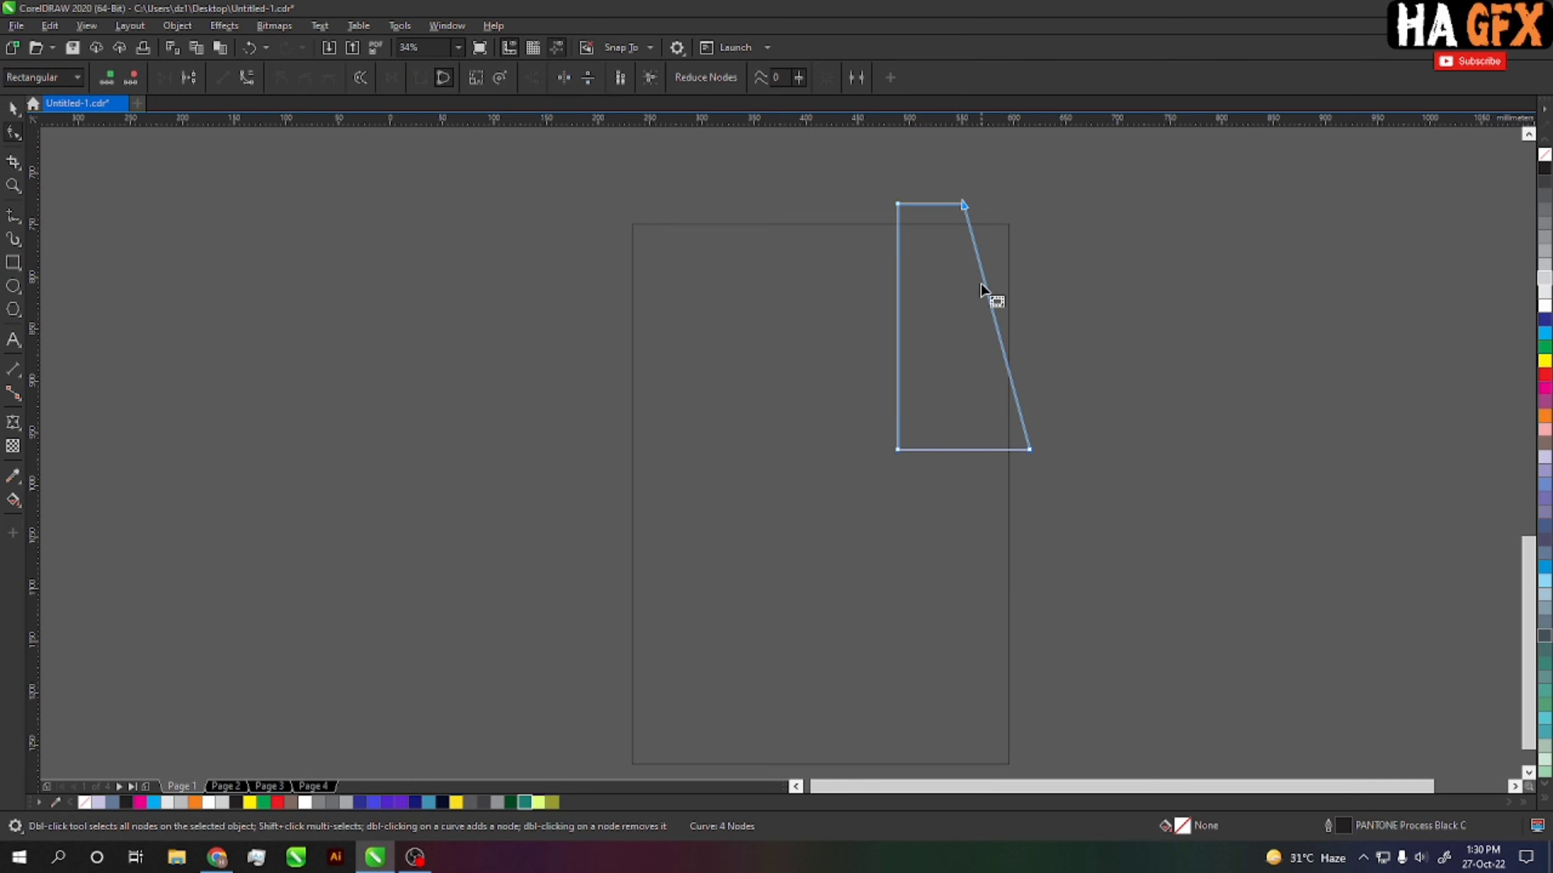
pyautogui.doubleClick(1031, 449)
# Step: Bend the triangle's slanted and left sides into concave curves
pyautogui.scroll(1, 895, 305)
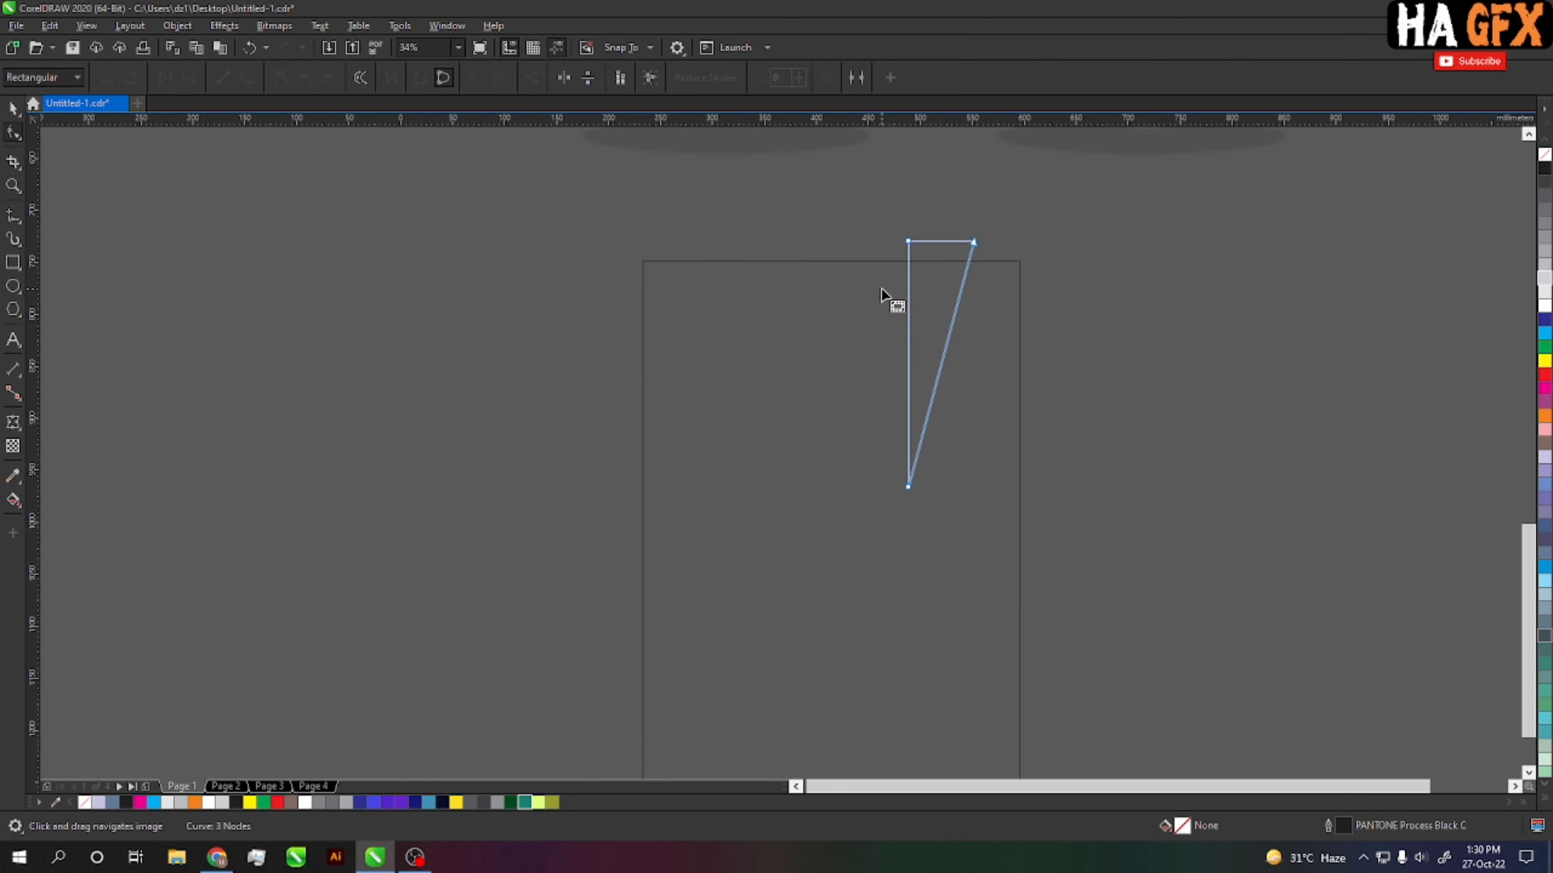
pyautogui.press('z')
pyautogui.moveTo(704, 191); pyautogui.dragTo(1130, 576)
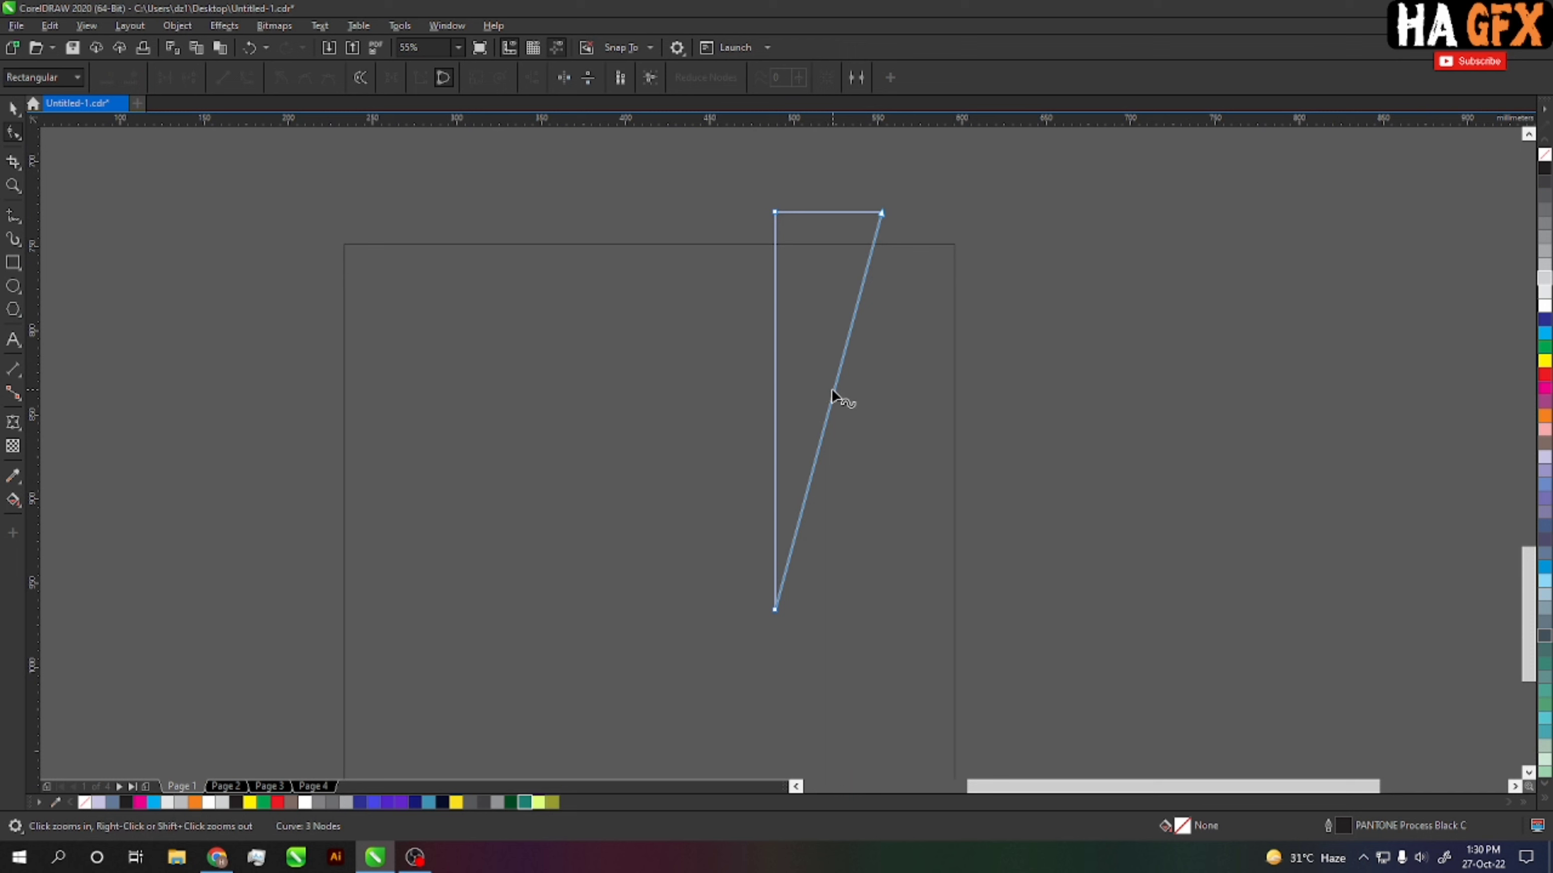
pyautogui.click(246, 78)
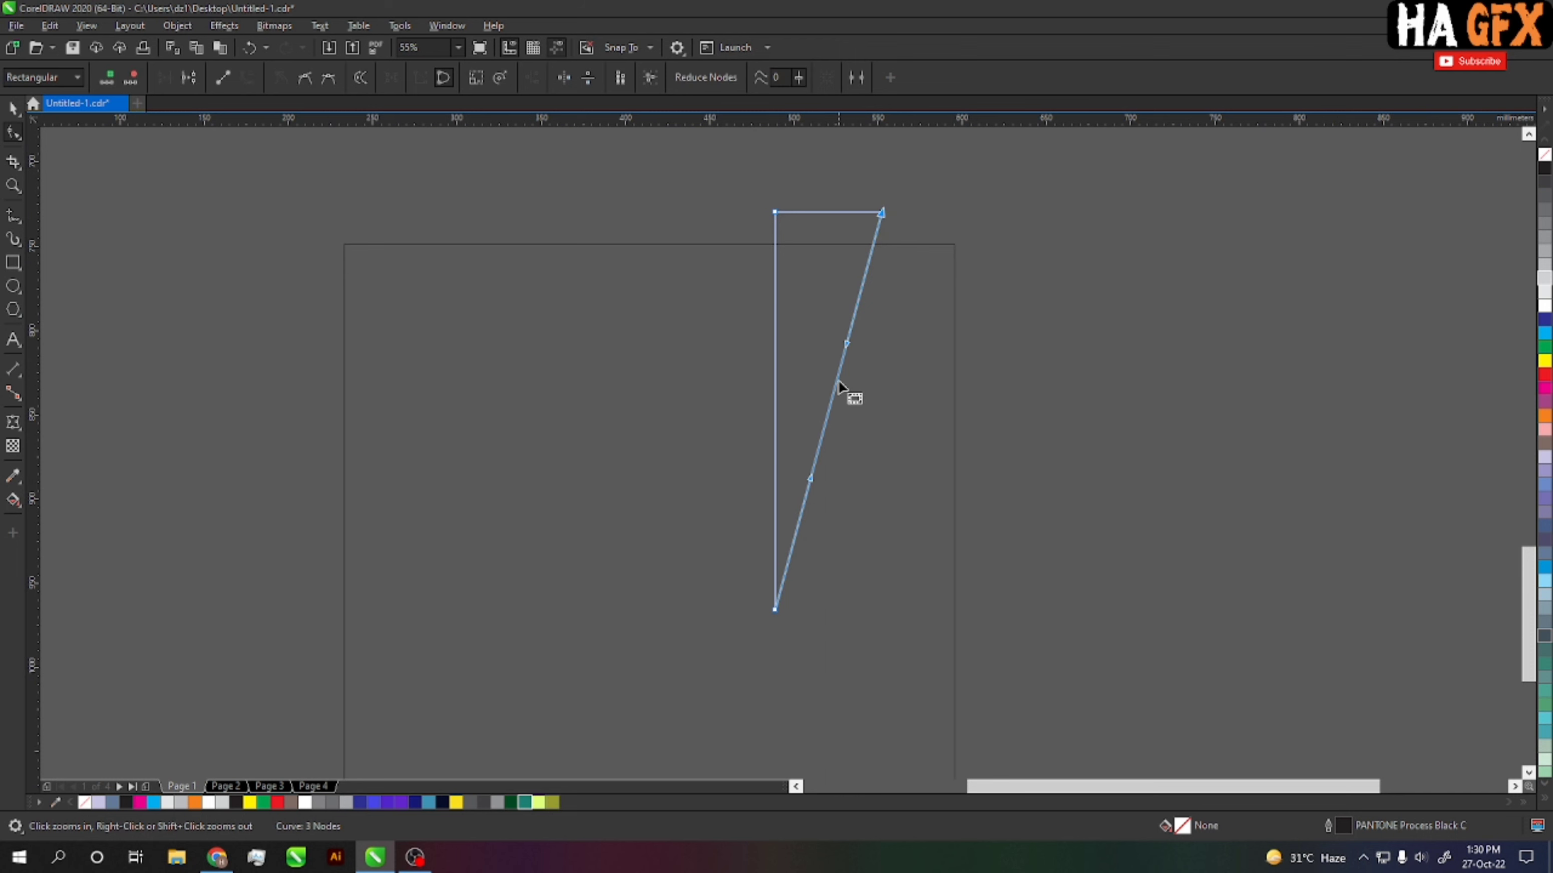
pyautogui.moveTo(839, 384); pyautogui.dragTo(757, 360)
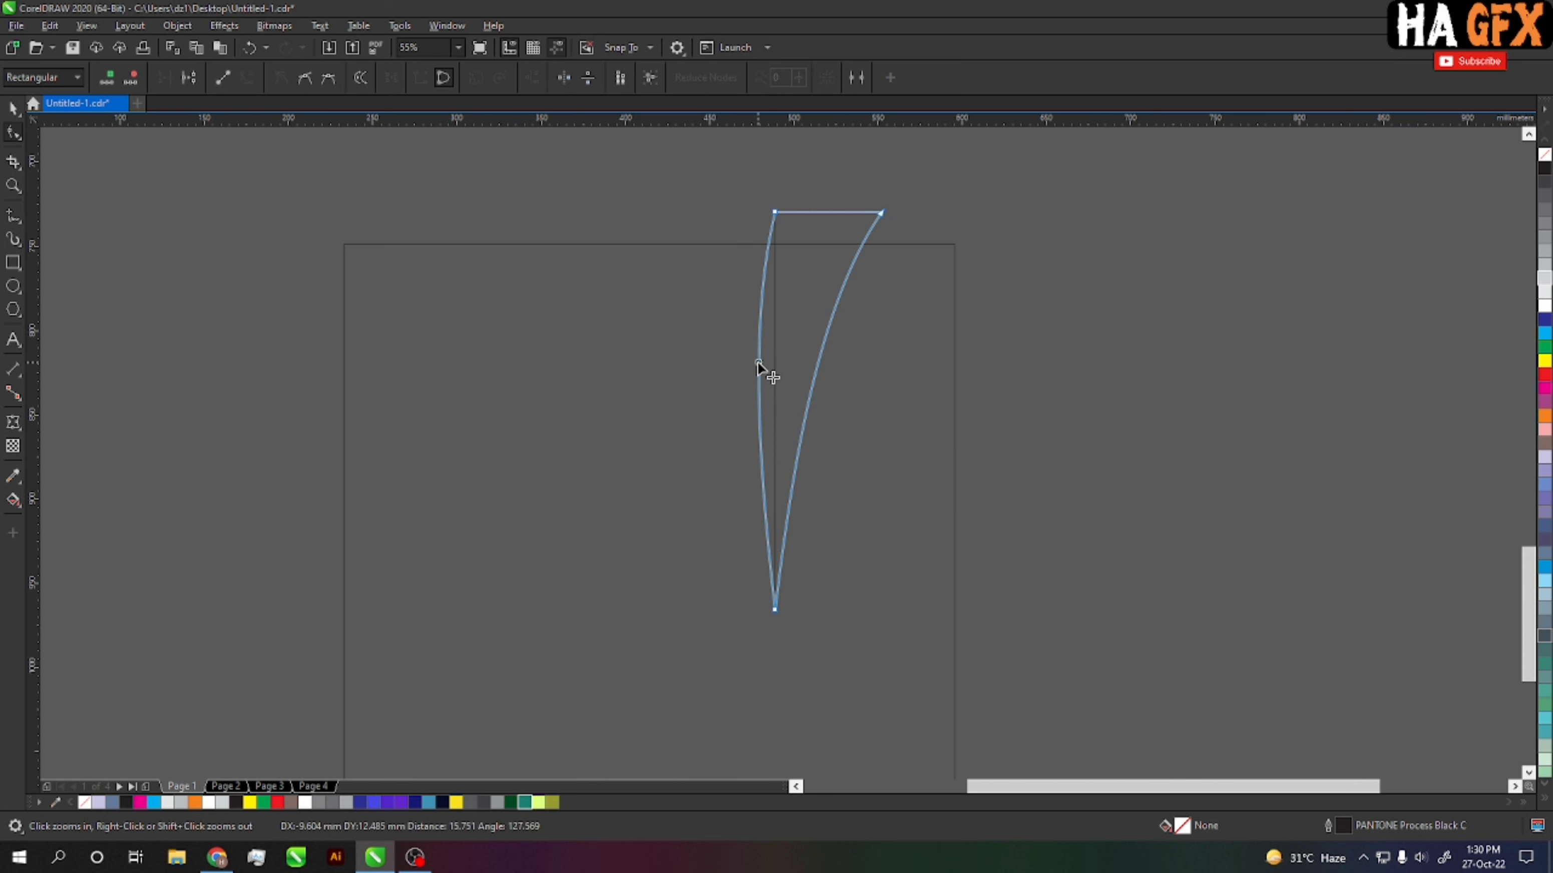
pyautogui.moveTo(777, 212); pyautogui.dragTo(802, 213)
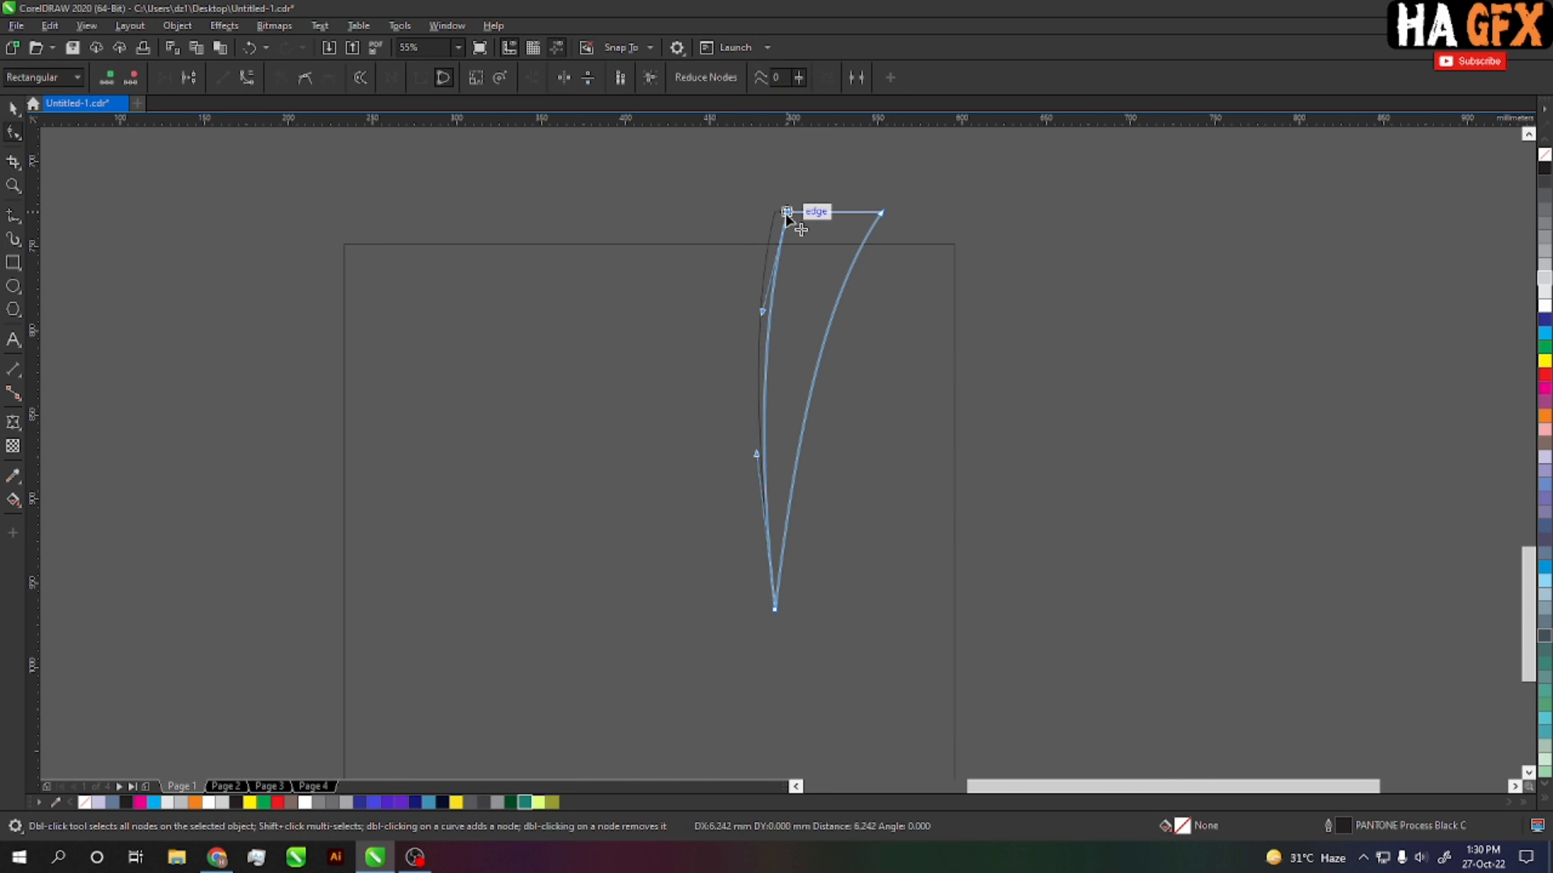
pyautogui.moveTo(779, 312); pyautogui.dragTo(774, 303)
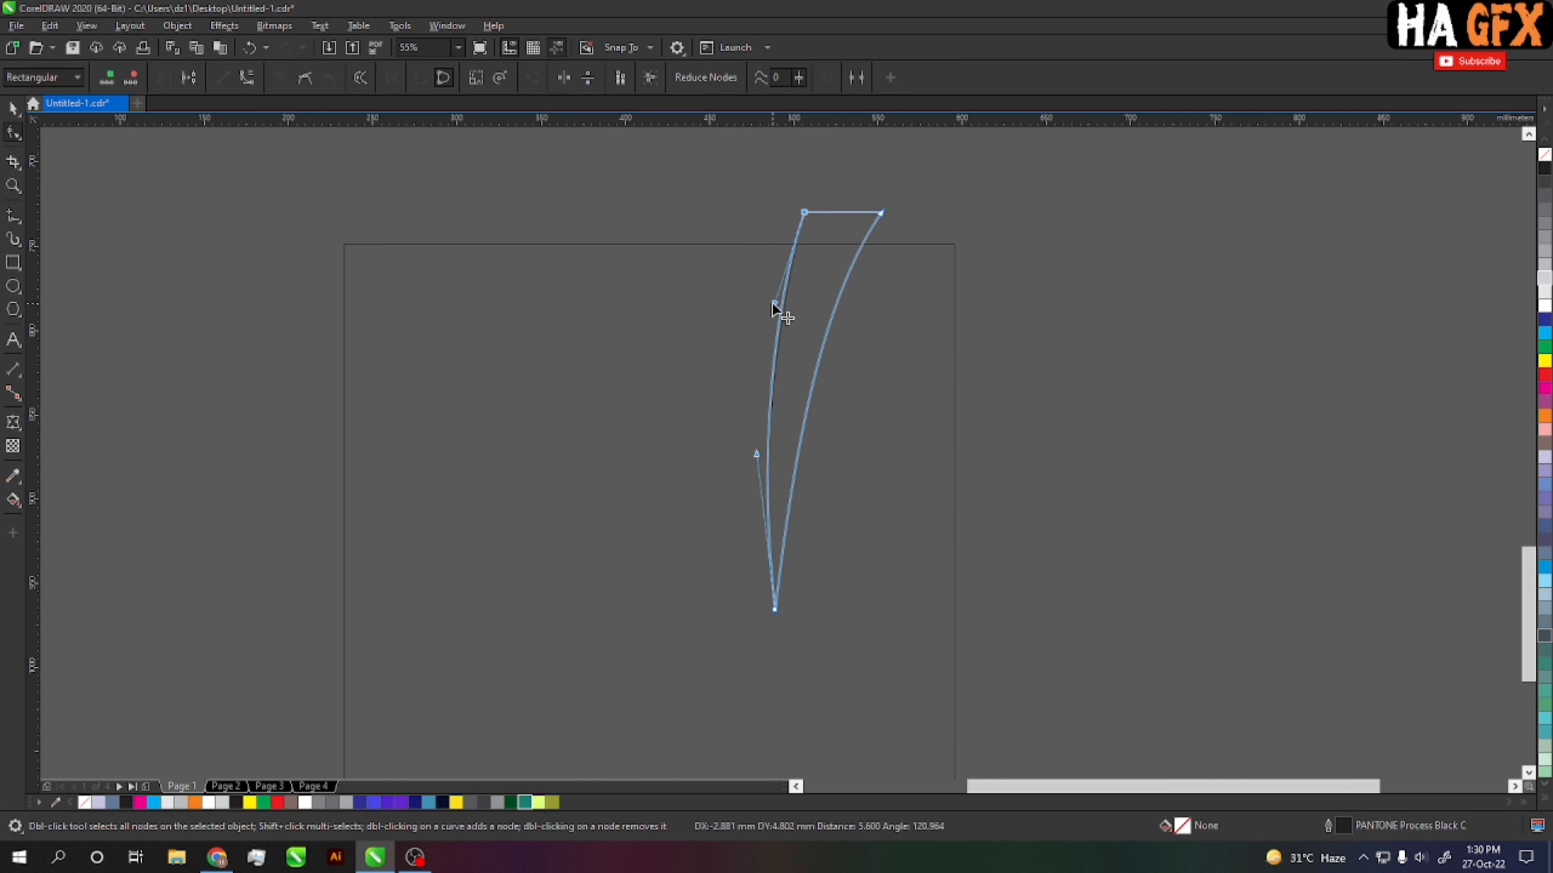
# Step: Move the stripe to the rectangle's top-right corner and refine its nodes into a tapering swoosh
pyautogui.press('space')
pyautogui.moveTo(879, 215)
pyautogui.mouseDown()
pyautogui.moveTo(1042, 298)
pyautogui.moveTo(1053, 400)
pyautogui.moveTo(1046, 369)
pyautogui.mouseUp()
pyautogui.click(957, 245)
pyautogui.press('F10')
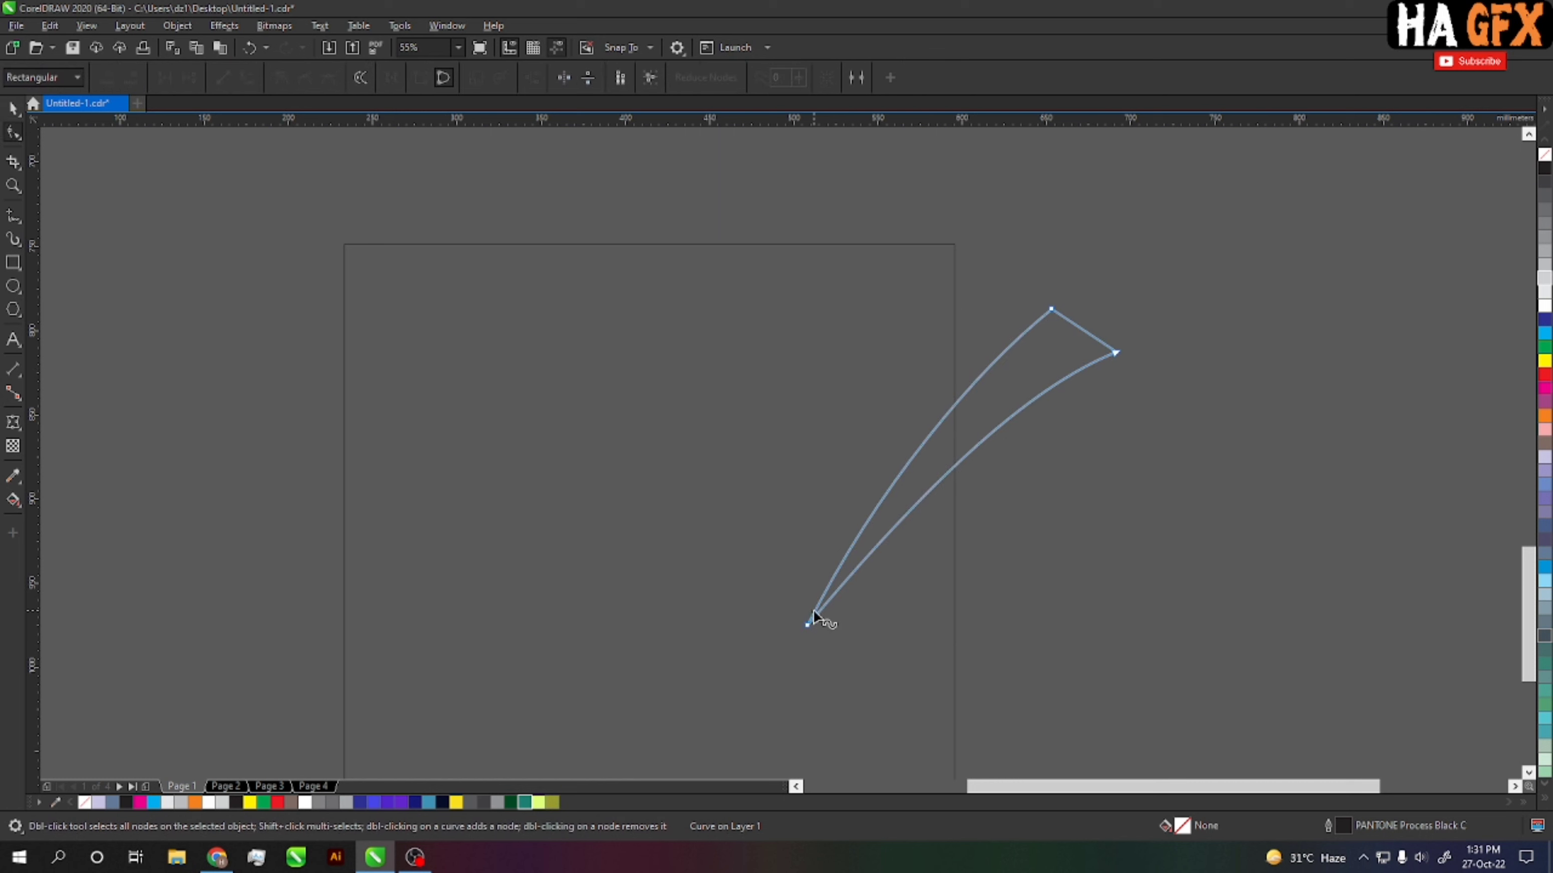
pyautogui.moveTo(809, 625); pyautogui.dragTo(835, 656)
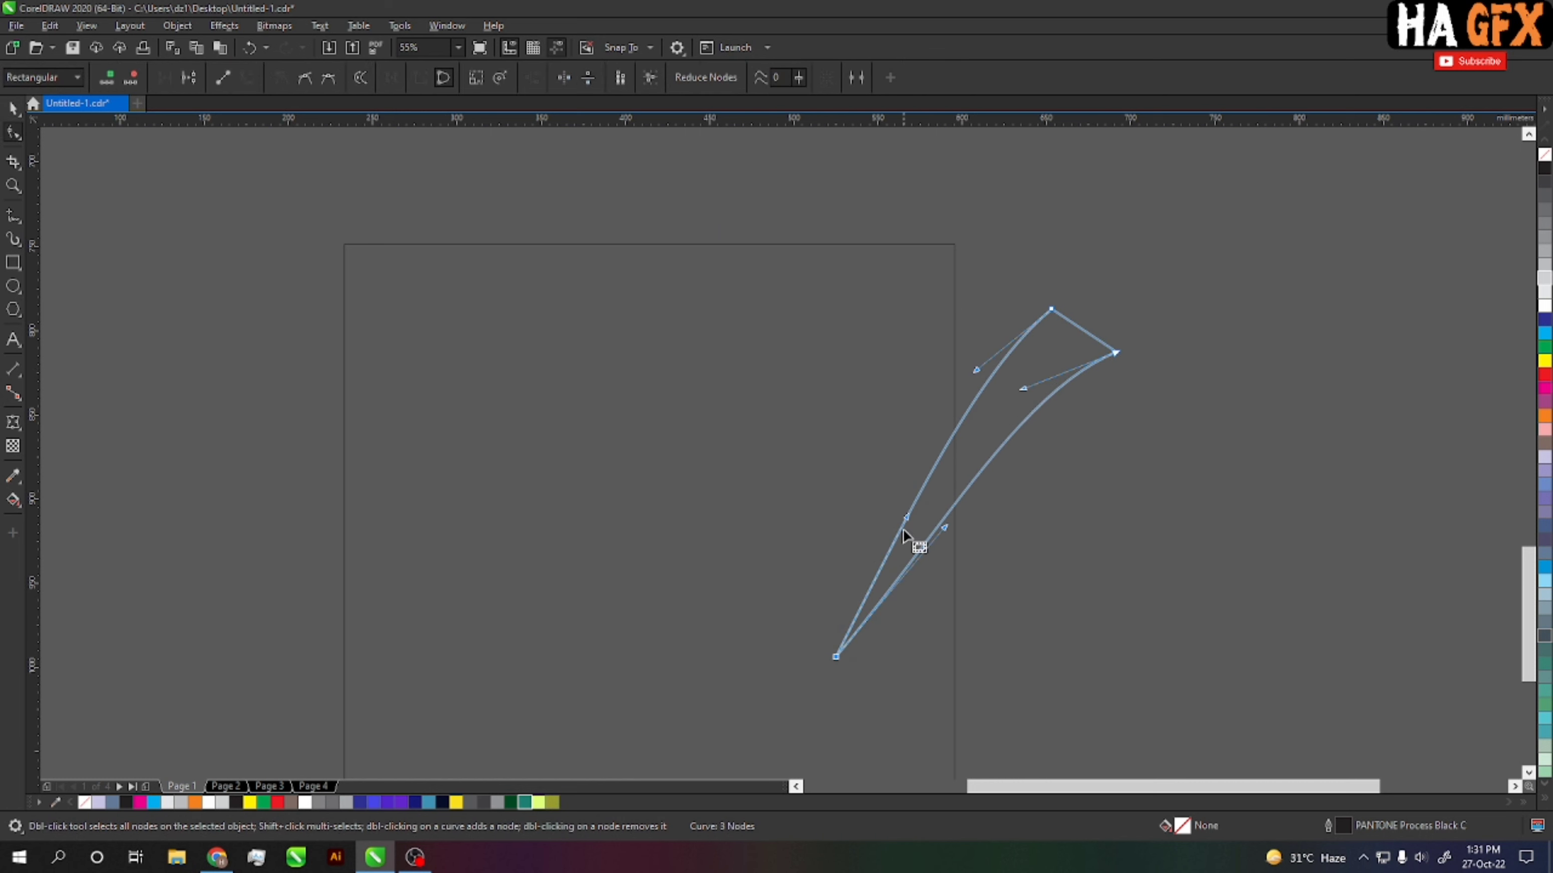
pyautogui.moveTo(904, 515); pyautogui.dragTo(862, 473)
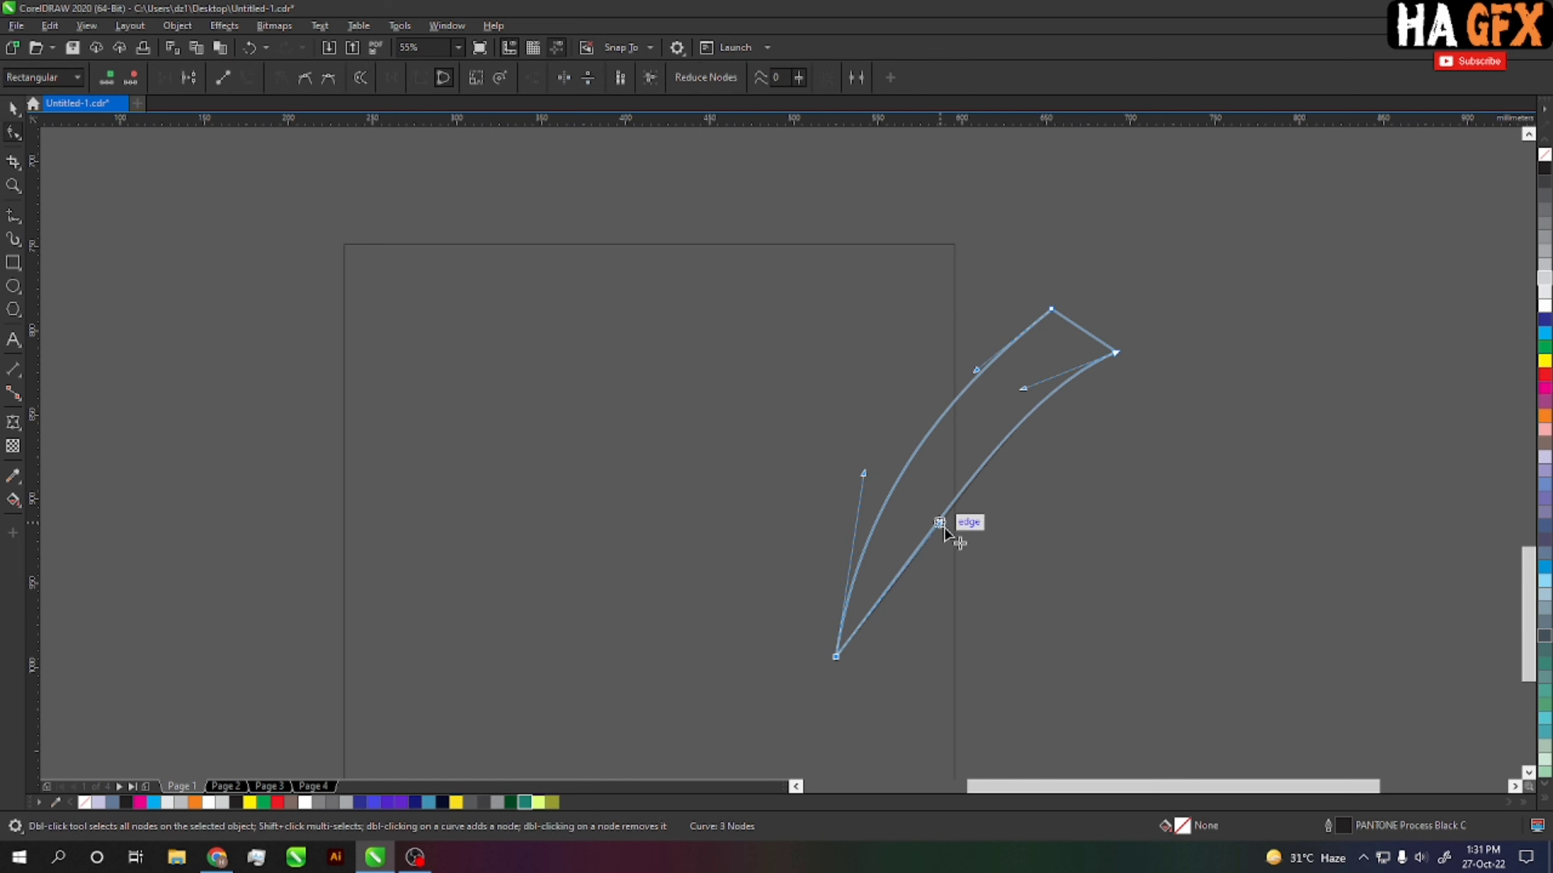
pyautogui.moveTo(944, 527); pyautogui.dragTo(903, 481)
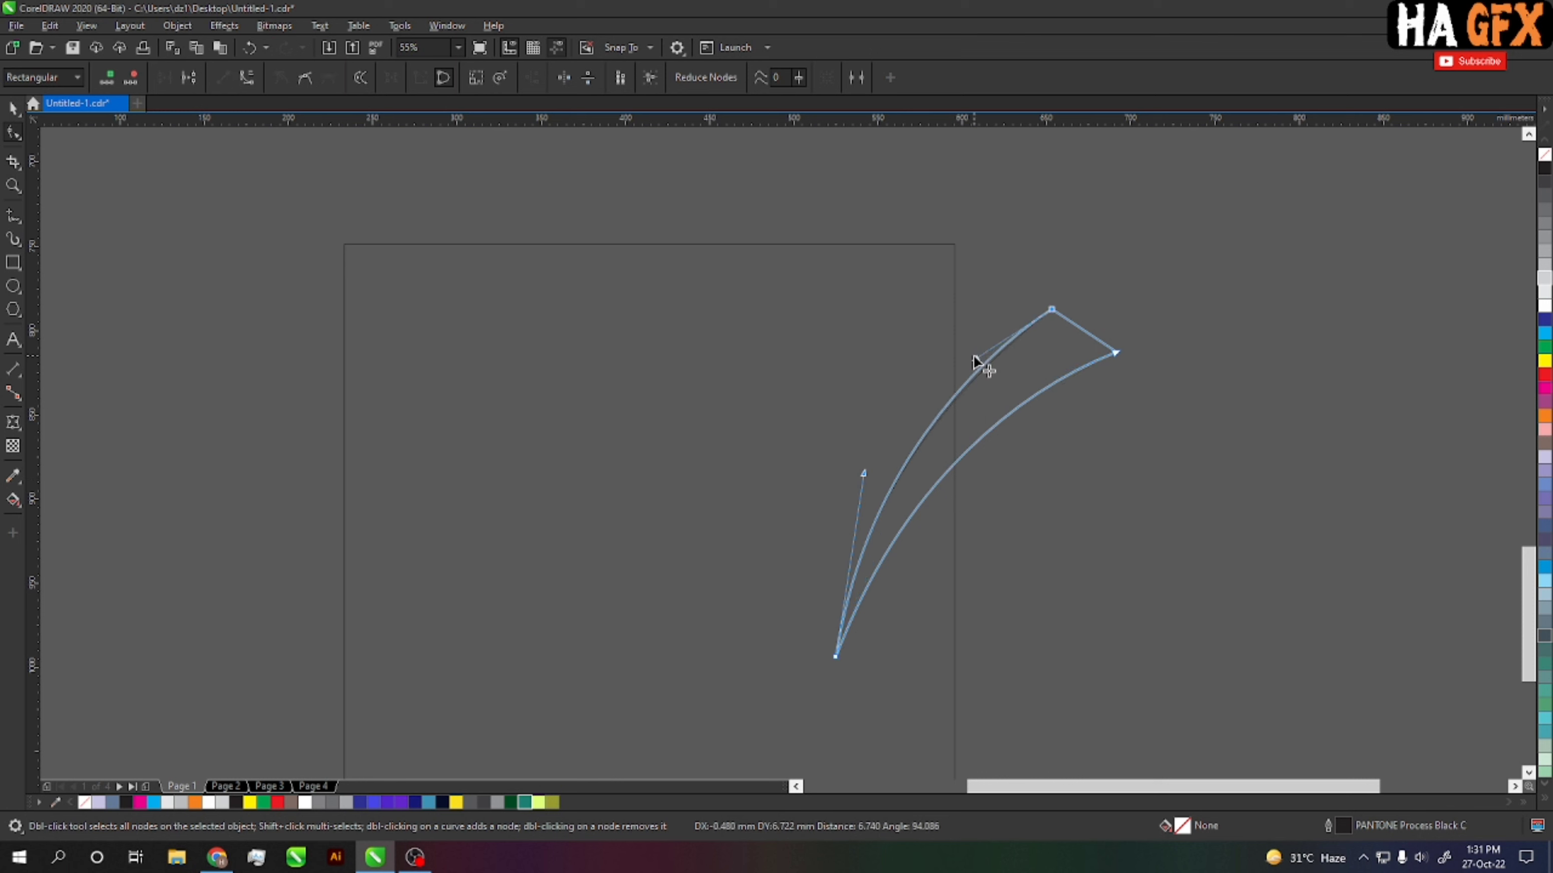
pyautogui.moveTo(976, 374); pyautogui.dragTo(975, 378)
pyautogui.moveTo(1051, 310); pyautogui.dragTo(1065, 318)
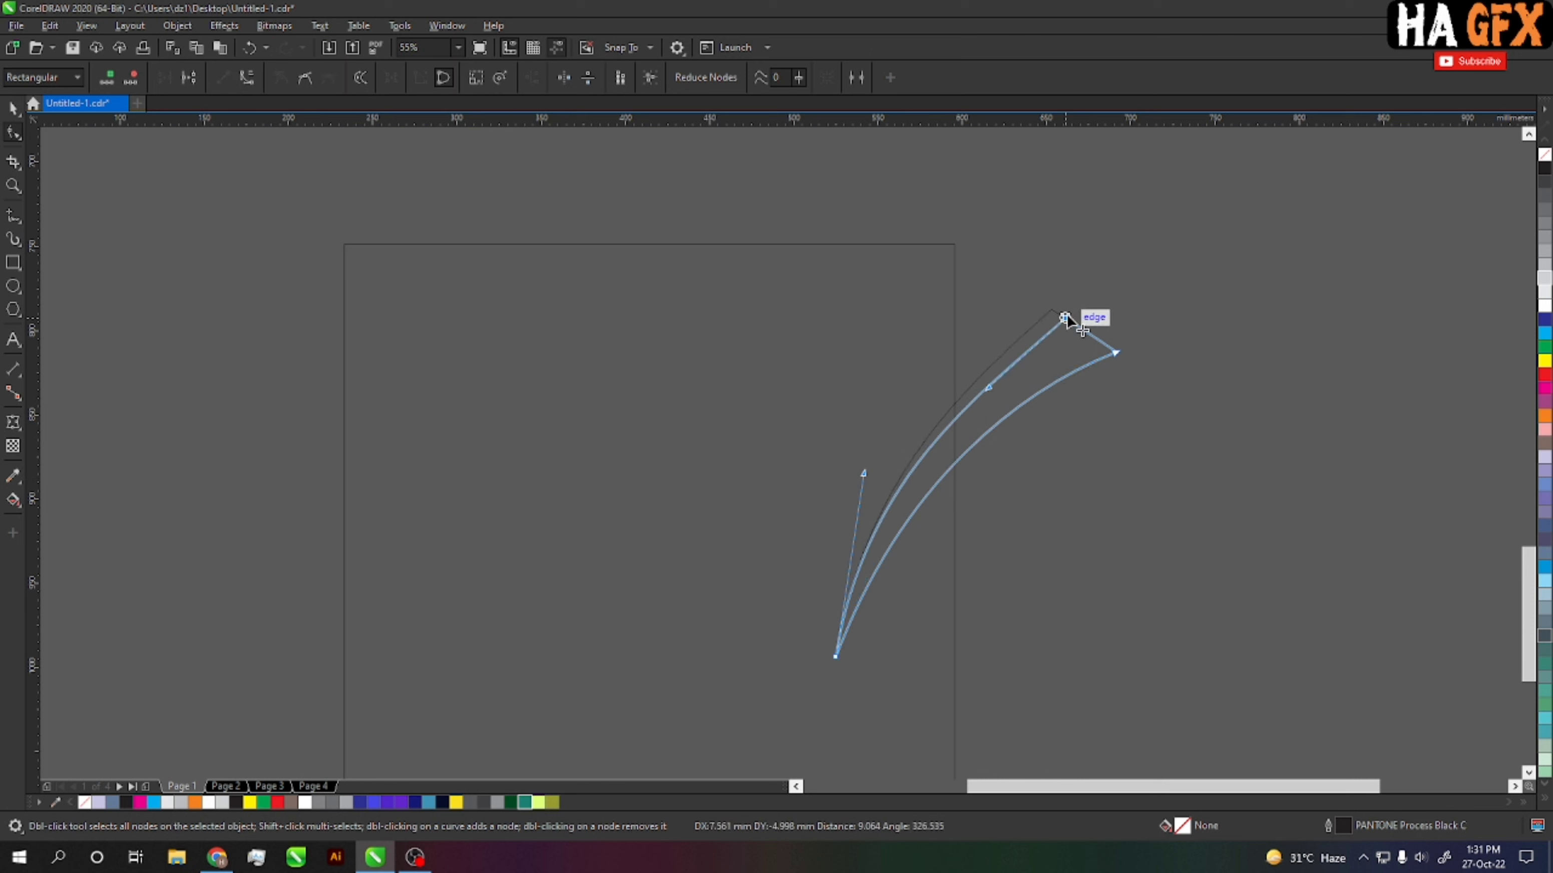
pyautogui.moveTo(986, 387); pyautogui.dragTo(978, 371)
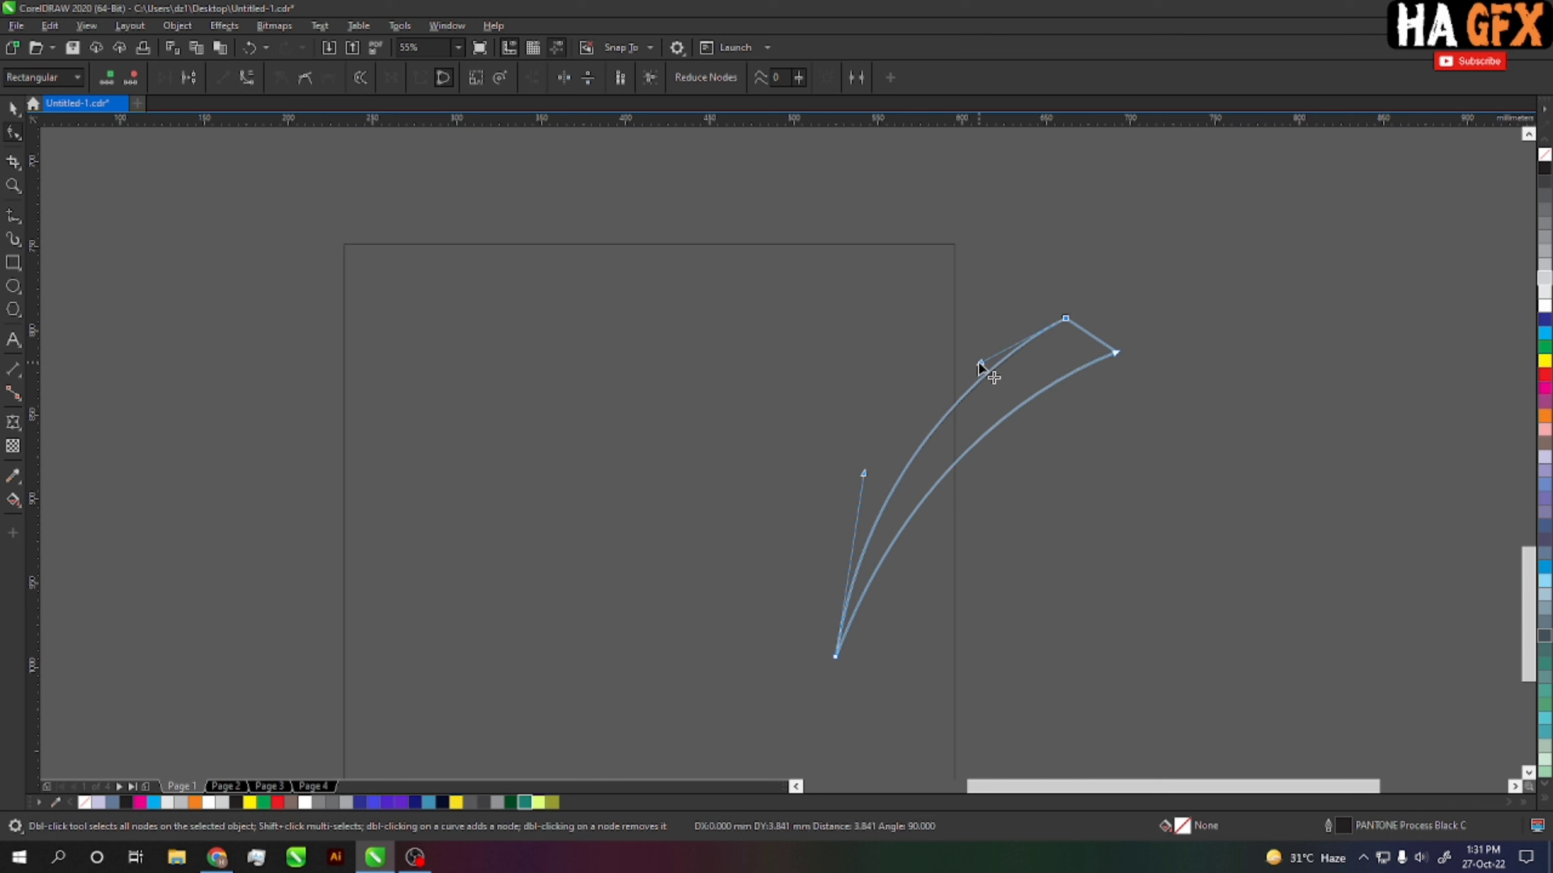
pyautogui.press('space')
# Step: Place stripe copies into a fan of five across the corner, then select and zoom to them
pyautogui.moveTo(1127, 450); pyautogui.dragTo(1108, 340)
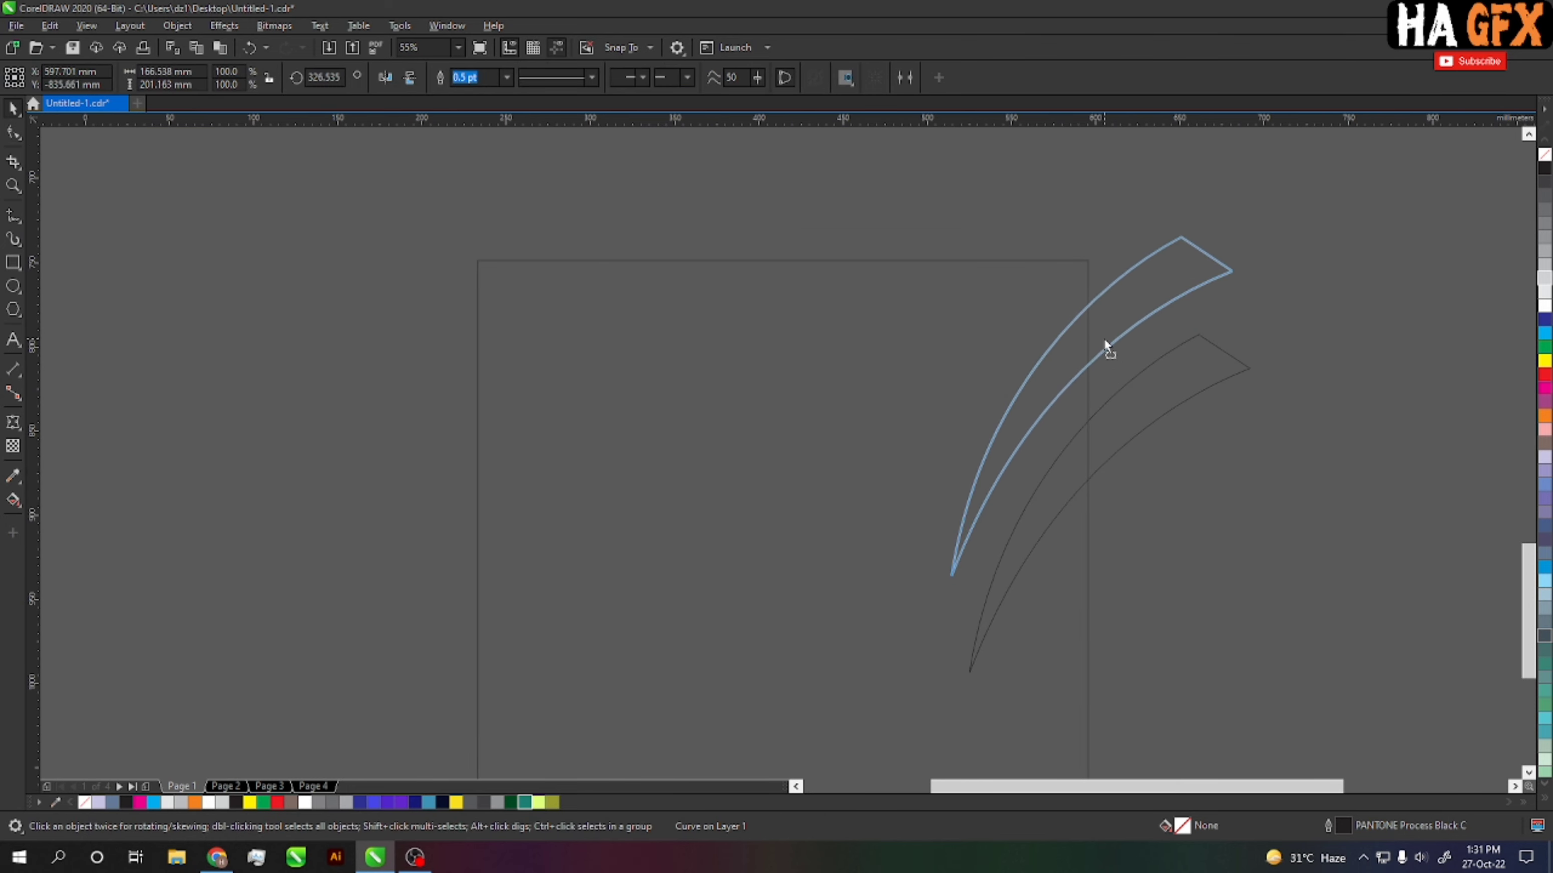
pyautogui.moveTo(1109, 340)
pyautogui.mouseDown()
pyautogui.moveTo(1063, 221)
pyautogui.moveTo(1083, 203)
pyautogui.mouseUp()
pyautogui.moveTo(994, 350)
pyautogui.mouseDown()
pyautogui.moveTo(947, 367)
pyautogui.moveTo(1007, 374)
pyautogui.mouseUp()
pyautogui.moveTo(1011, 277); pyautogui.dragTo(951, 243)
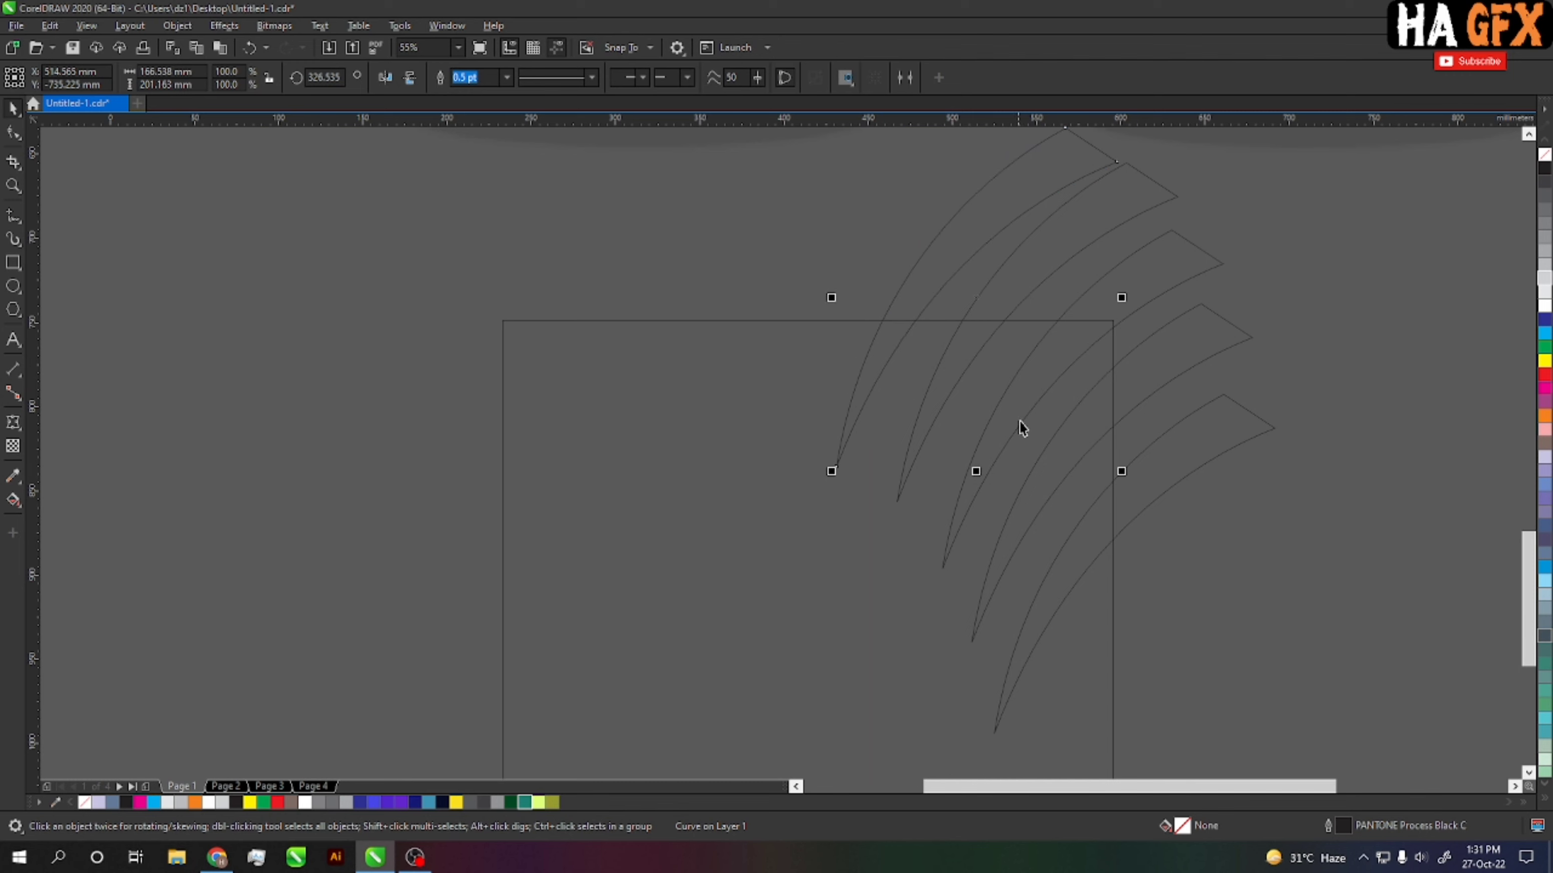
pyautogui.moveTo(1185, 627); pyautogui.dragTo(1161, 583)
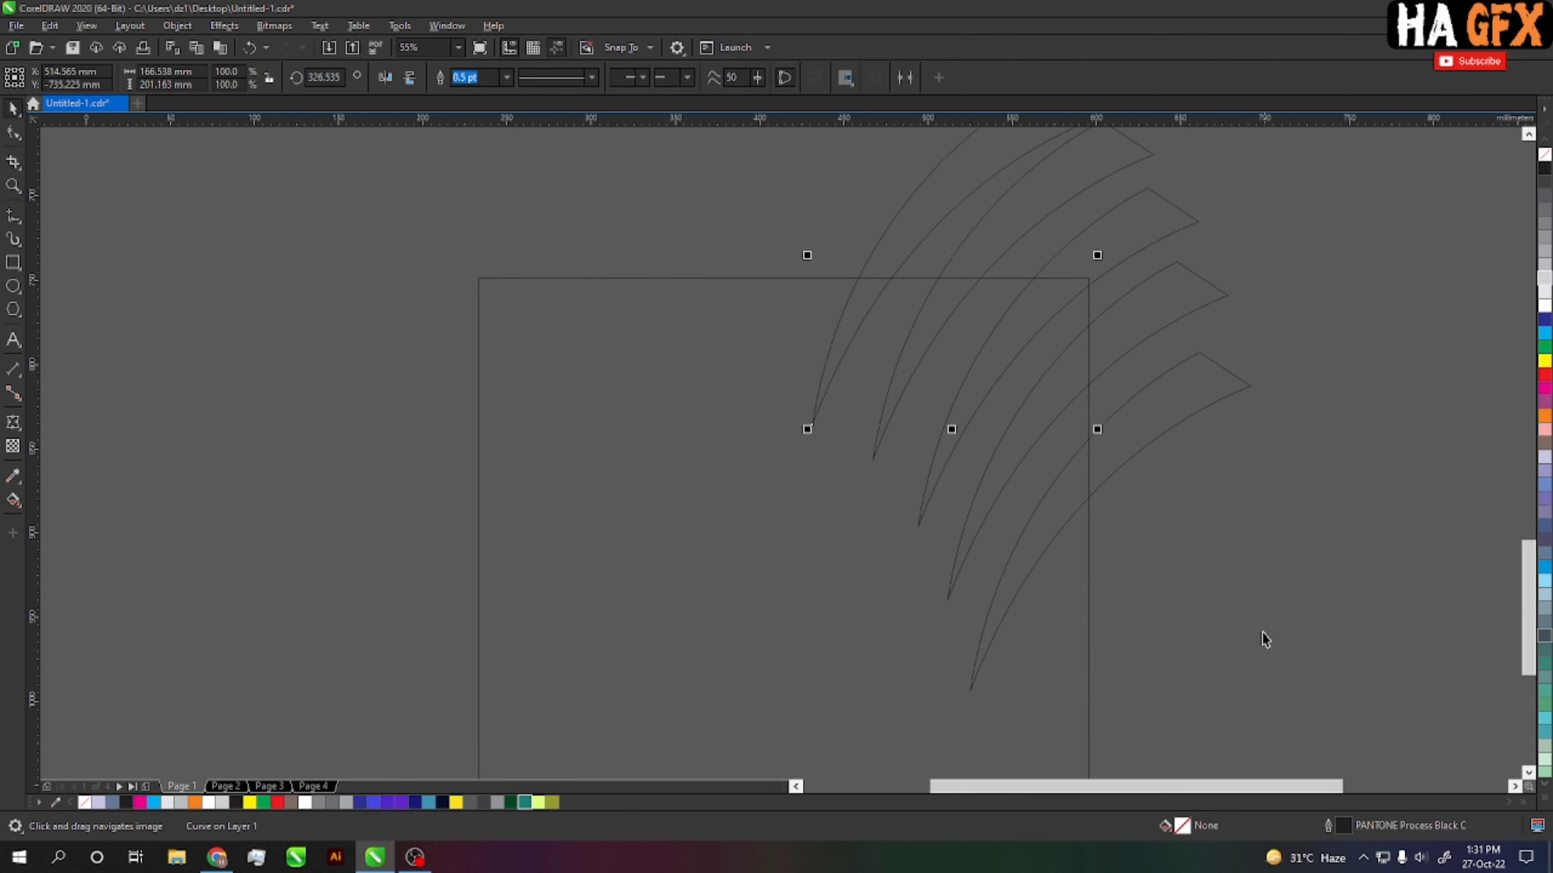
pyautogui.scroll(-3, 1265, 639)
pyautogui.moveTo(1292, 684); pyautogui.dragTo(937, 313)
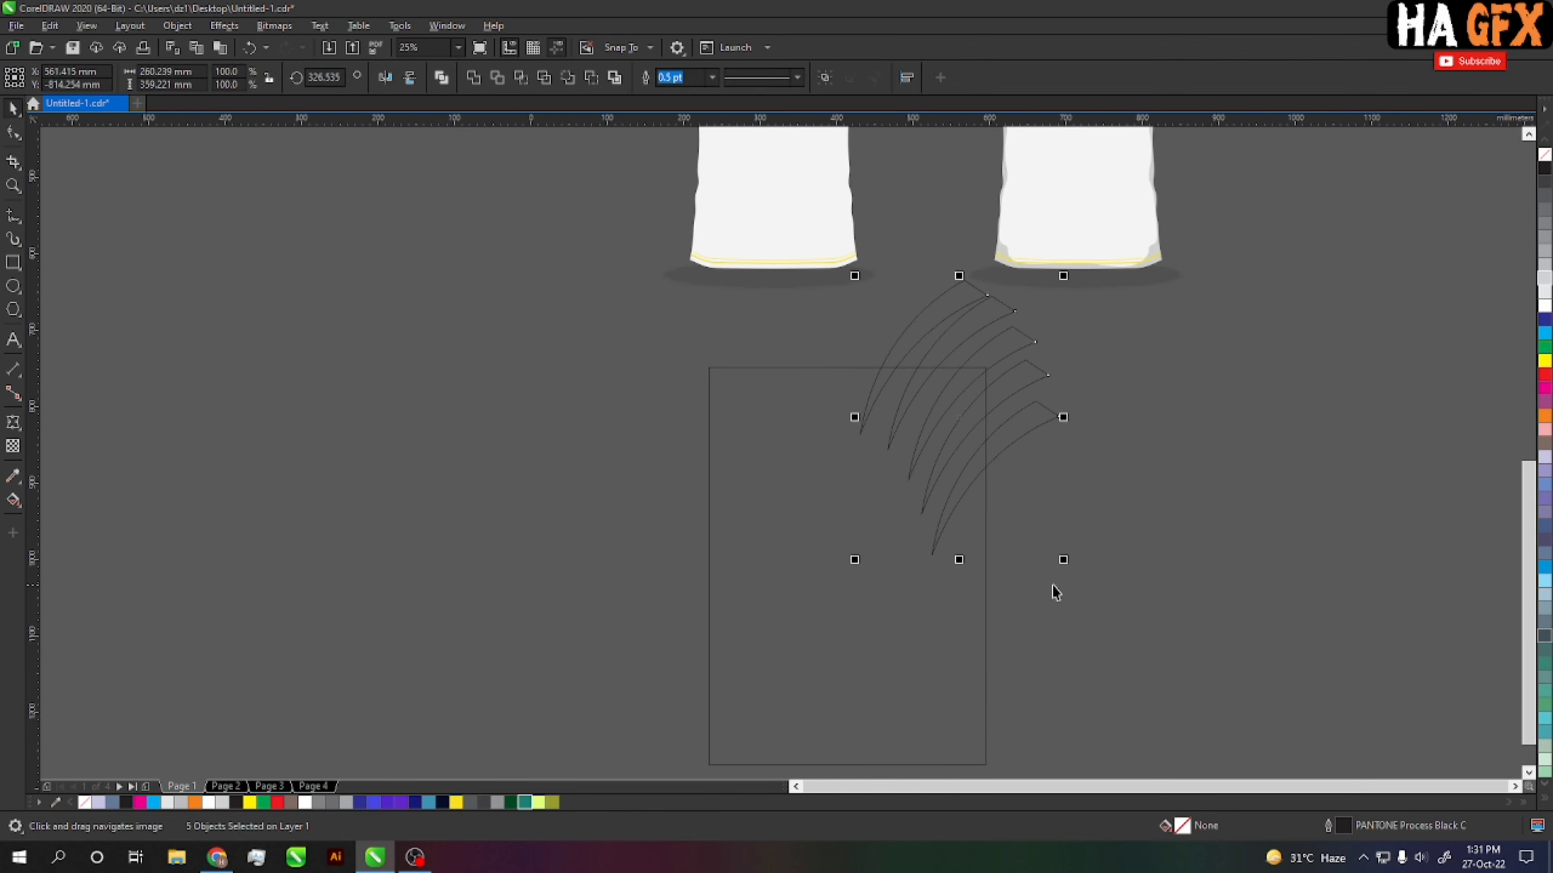
pyautogui.press('z')
pyautogui.moveTo(811, 274); pyautogui.dragTo(1078, 666)
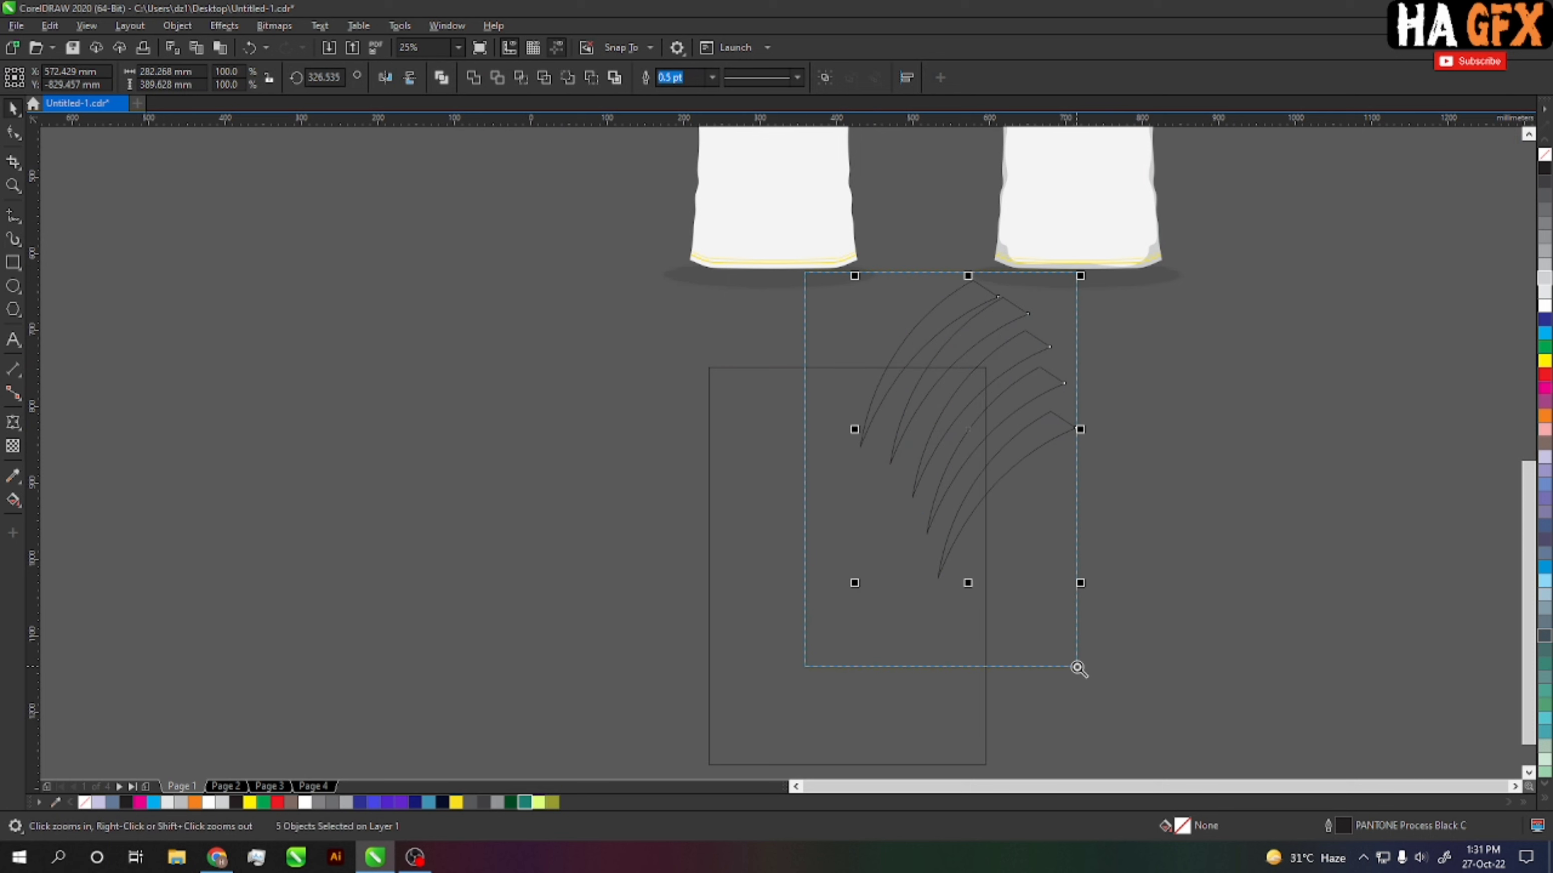
pyautogui.press('space')
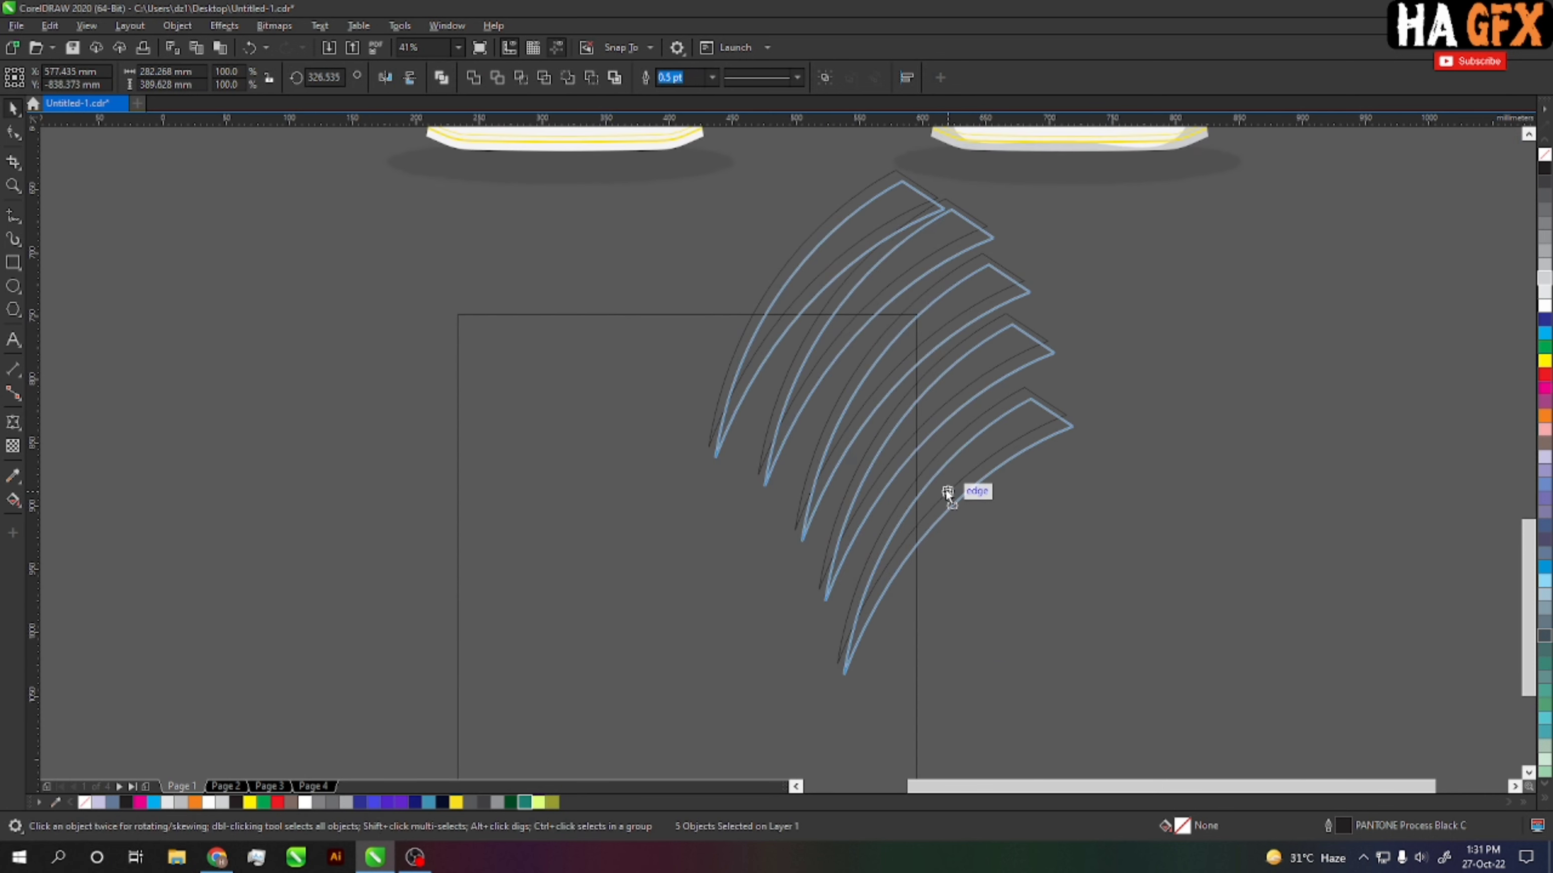
# Step: Rotate individual curved stripes slightly to even out the fan's angles
pyautogui.moveTo(957, 522); pyautogui.dragTo(1072, 577)
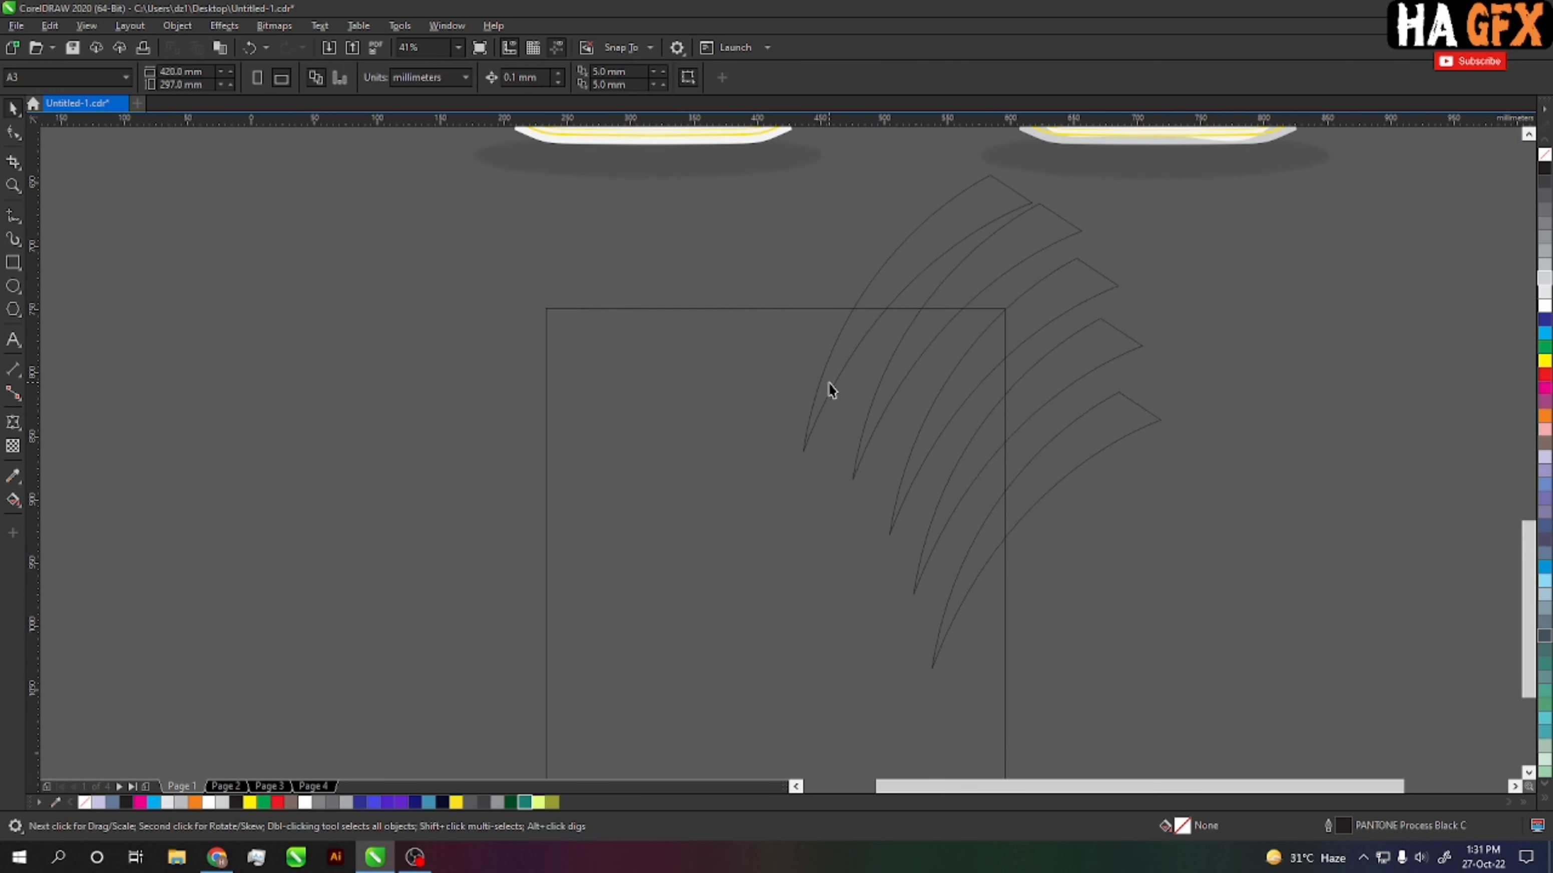
pyautogui.click(839, 358)
pyautogui.scroll(2, 839, 357)
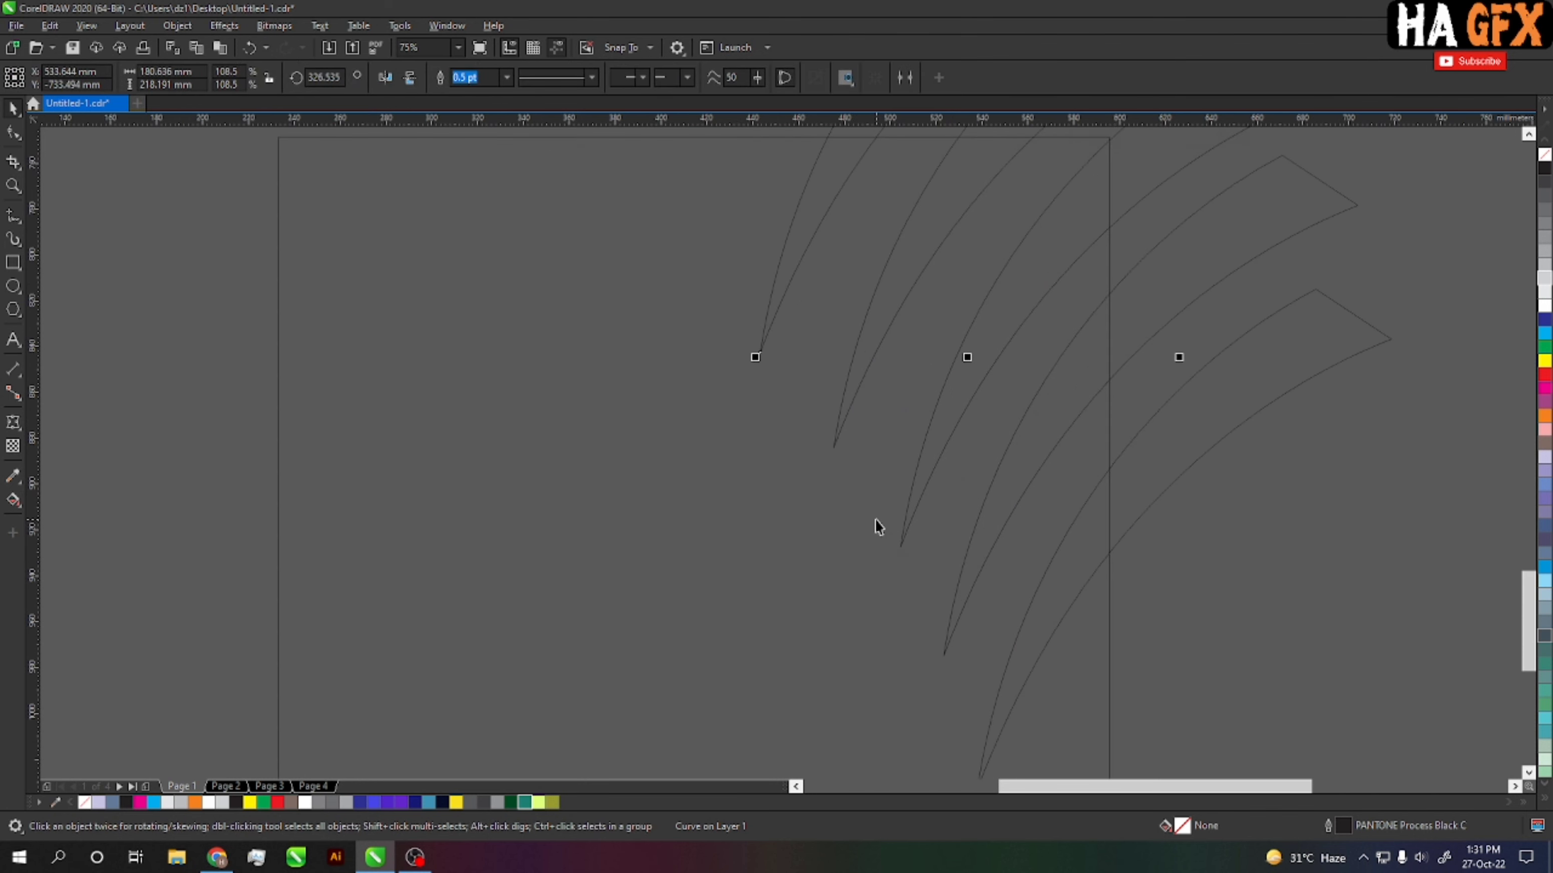
pyautogui.moveTo(877, 527); pyautogui.dragTo(923, 366)
pyautogui.moveTo(1051, 605); pyautogui.dragTo(1021, 709)
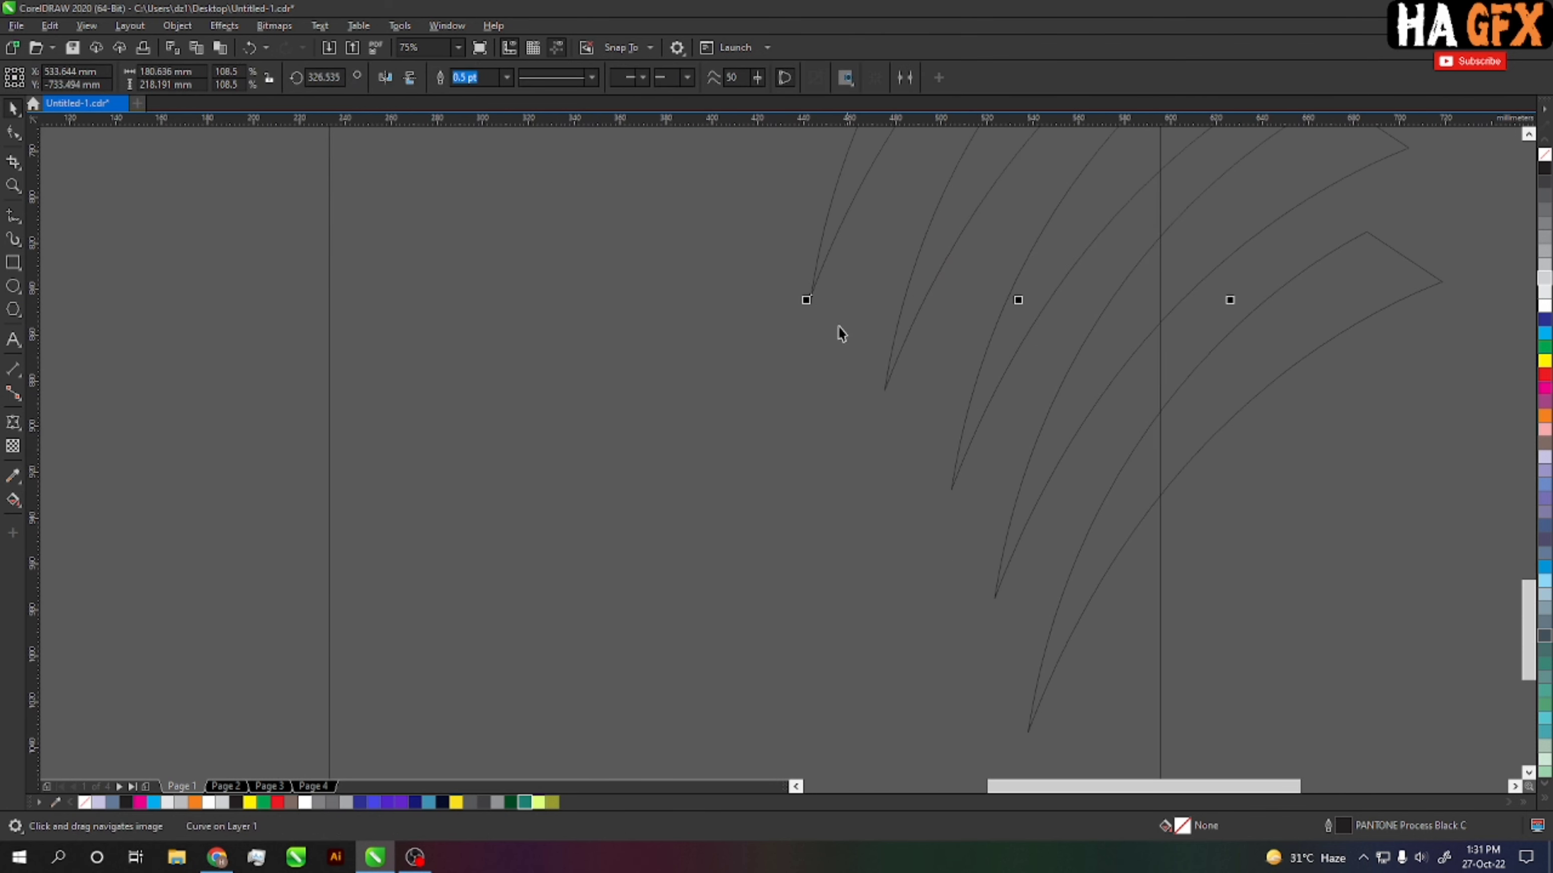
pyautogui.scroll(-2, 909, 451)
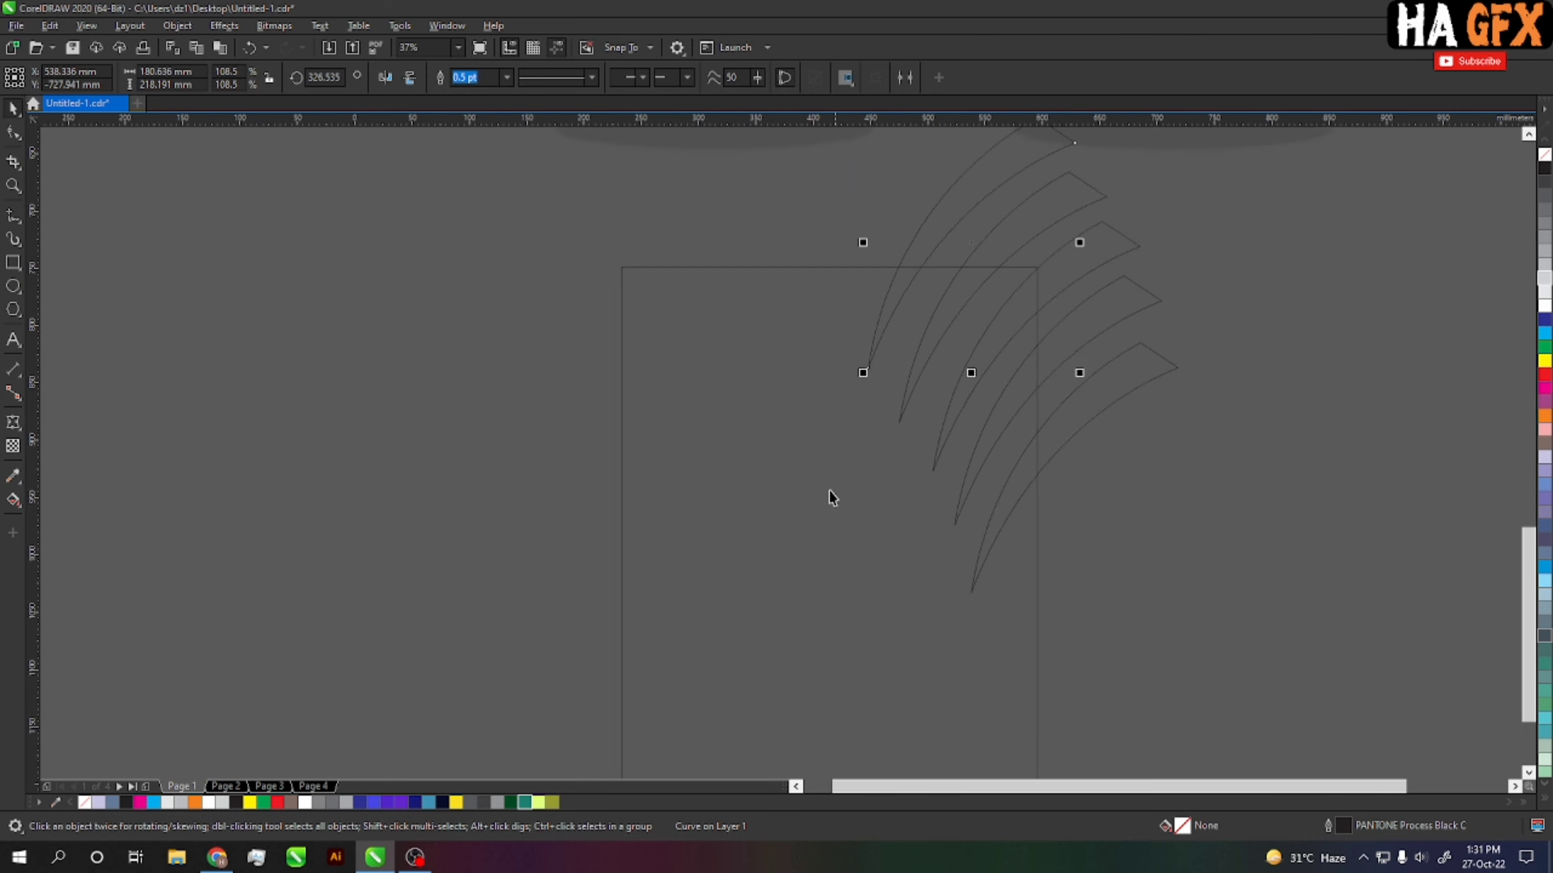
pyautogui.moveTo(710, 224); pyautogui.dragTo(1156, 694)
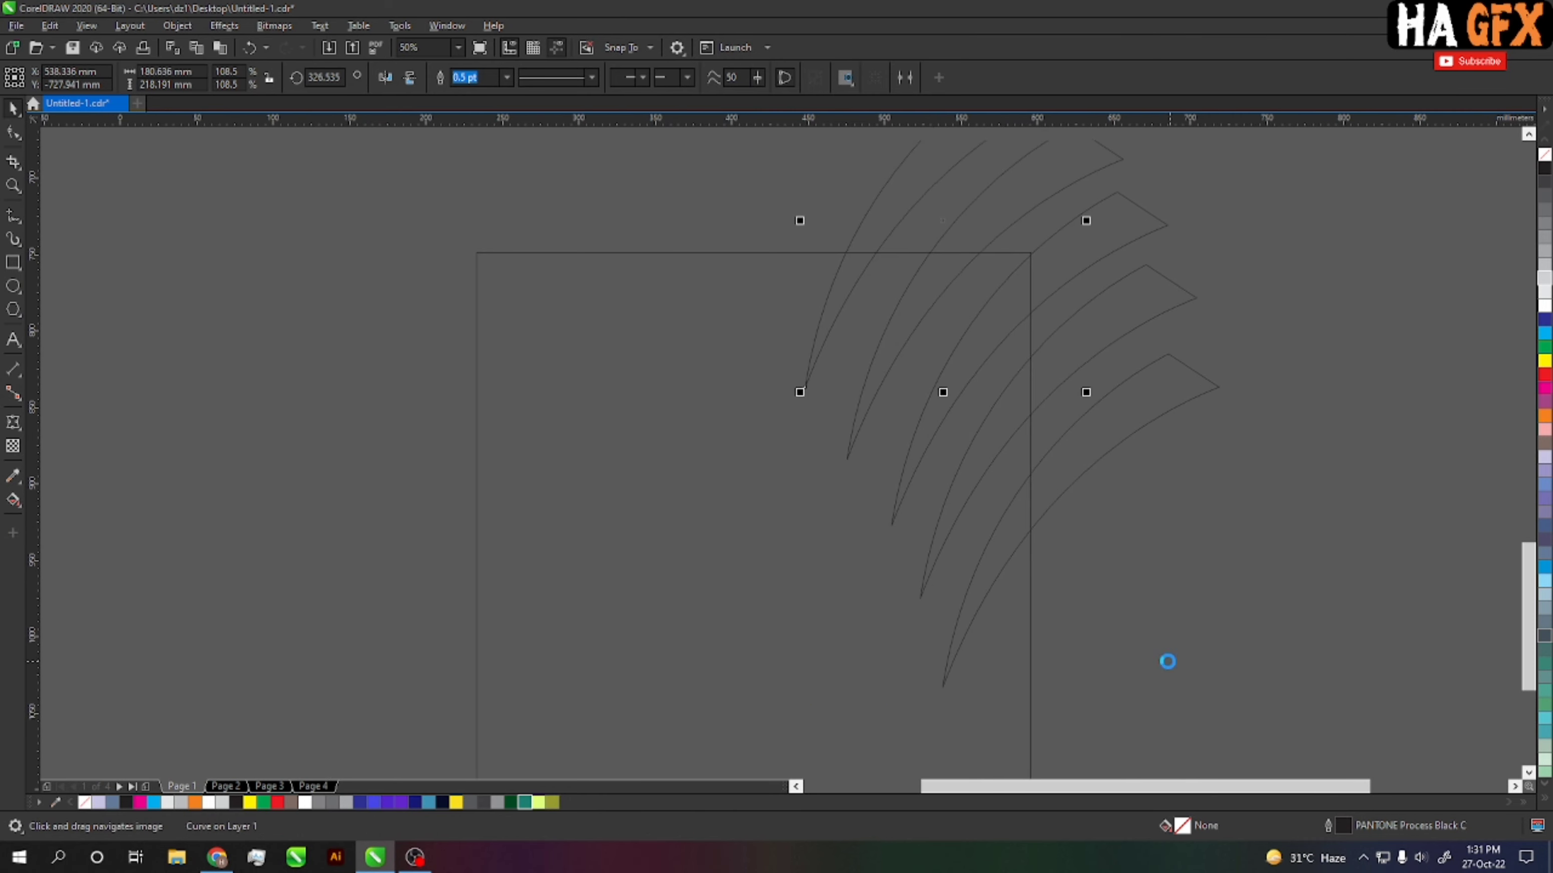
pyautogui.click(1103, 341)
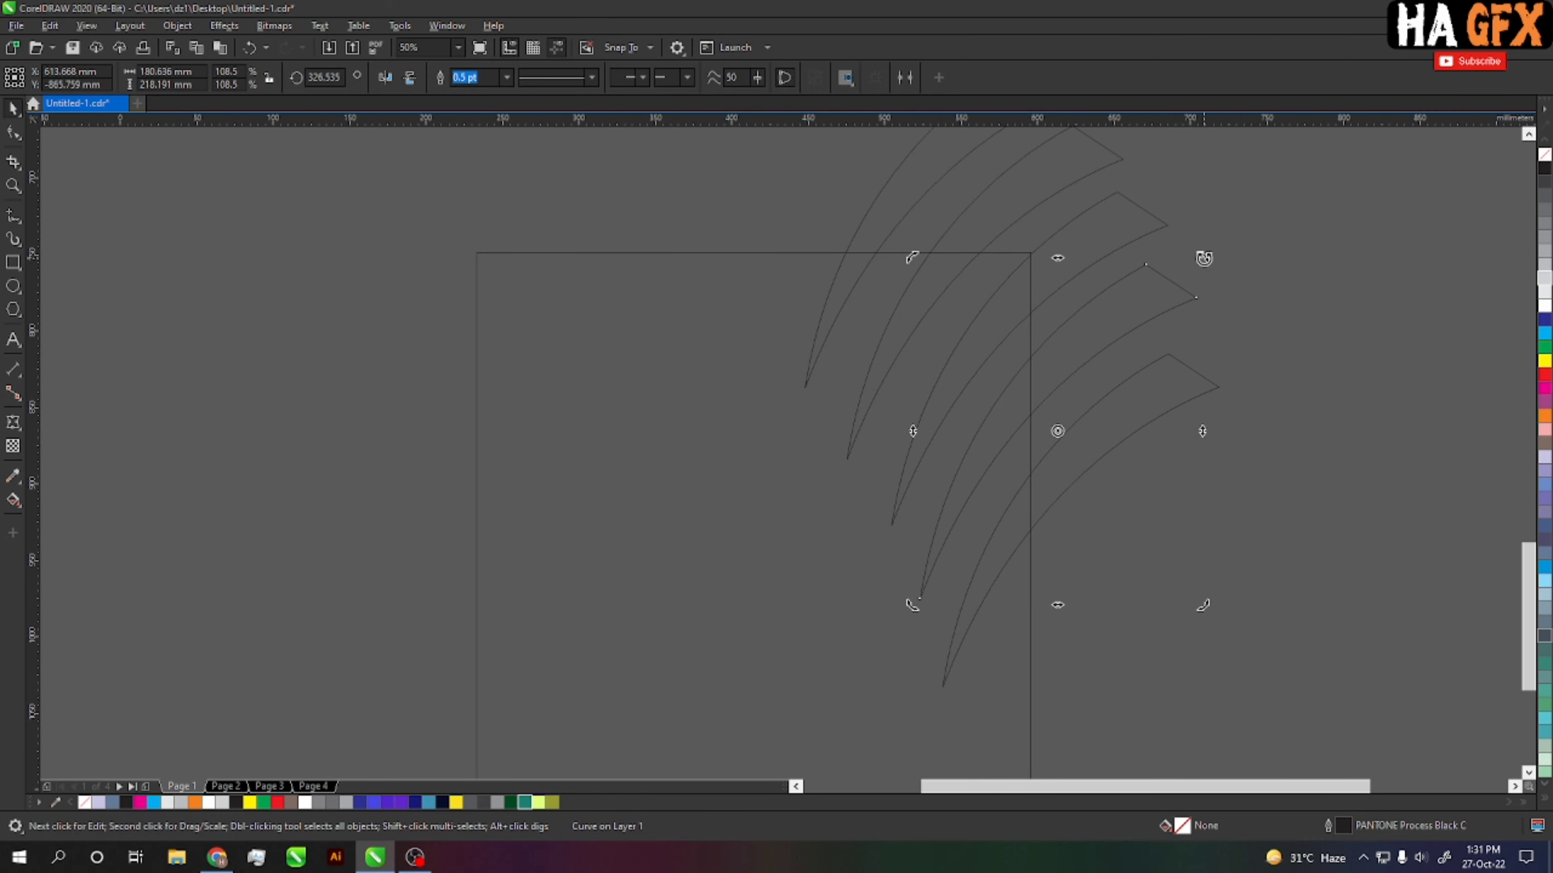
pyautogui.moveTo(1205, 257)
pyautogui.mouseDown()
pyautogui.moveTo(1044, 250)
pyautogui.moveTo(1047, 207)
pyautogui.mouseUp()
pyautogui.click(1110, 251)
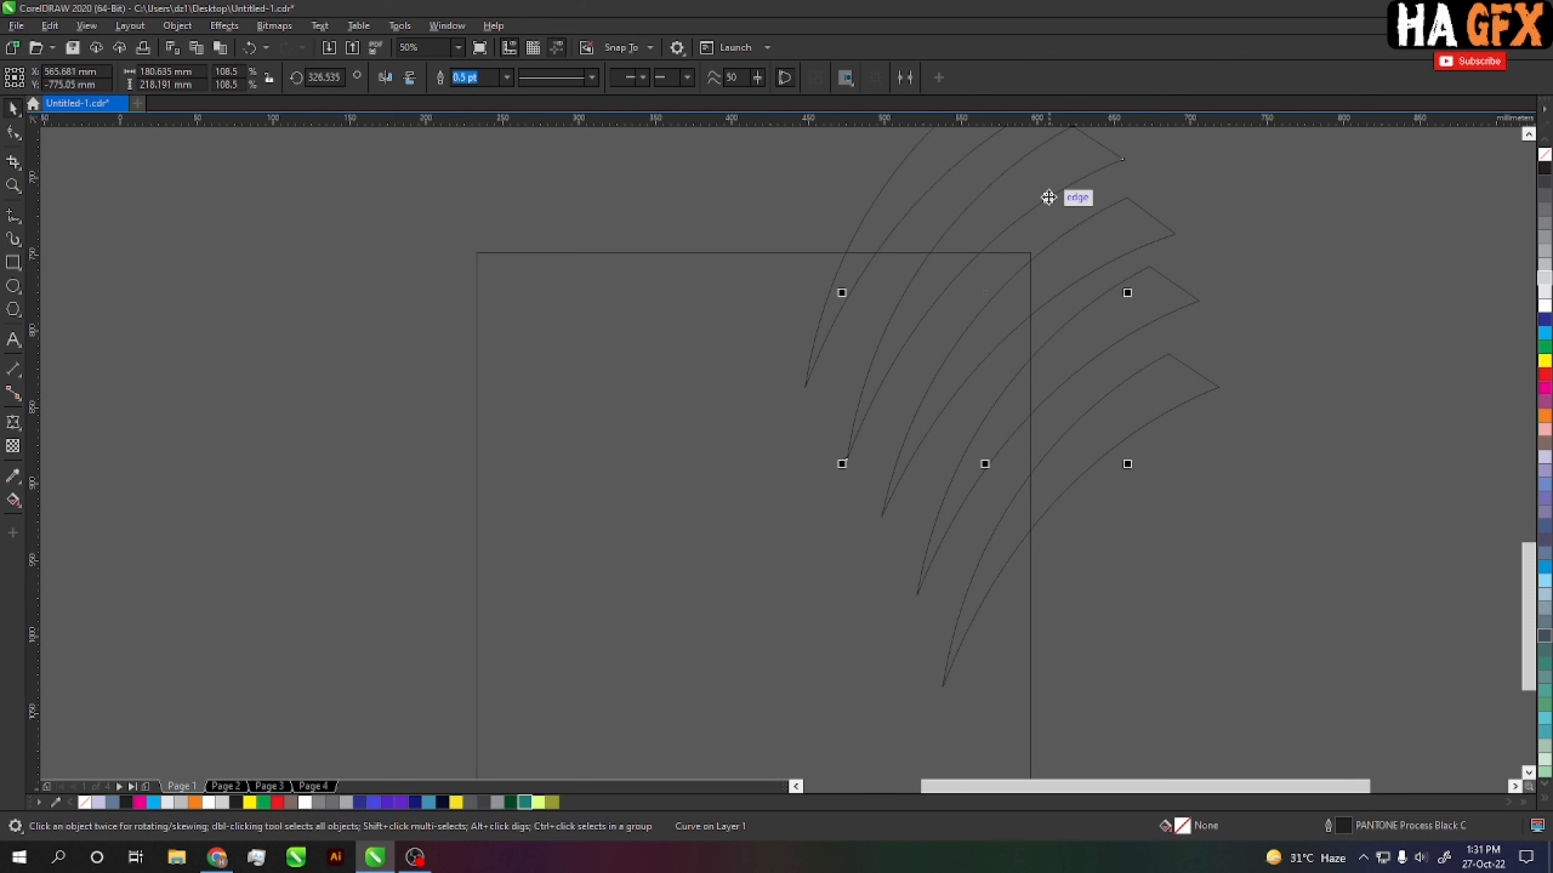
pyautogui.click(910, 225)
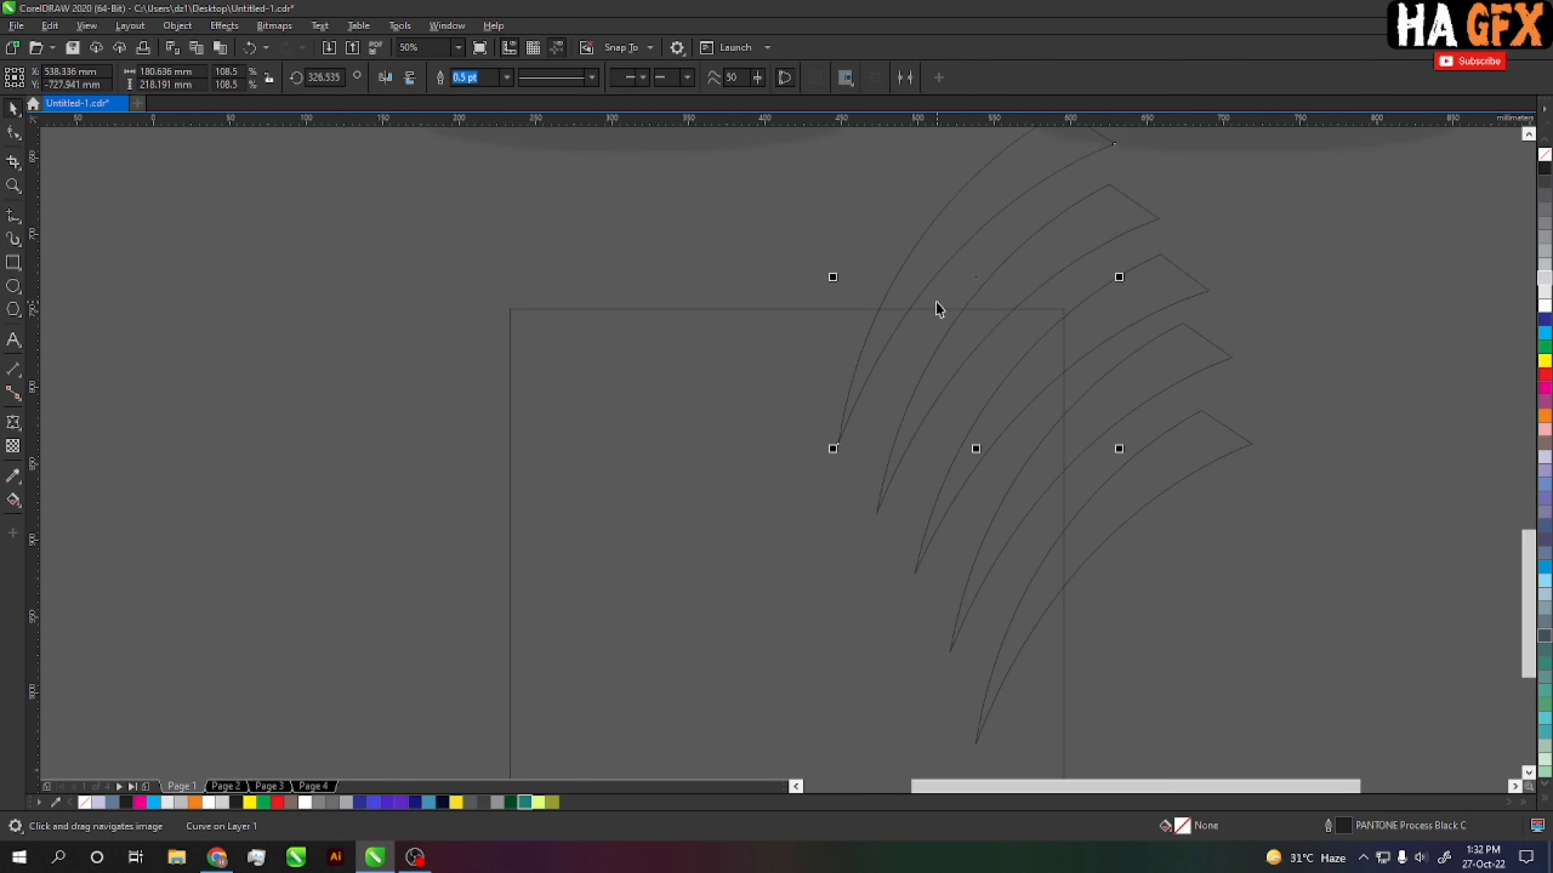
# Step: Select all five stripes and drop a copy slightly down-left of the originals
pyautogui.scroll(2, 911, 257)
pyautogui.scroll(-2, 906, 254)
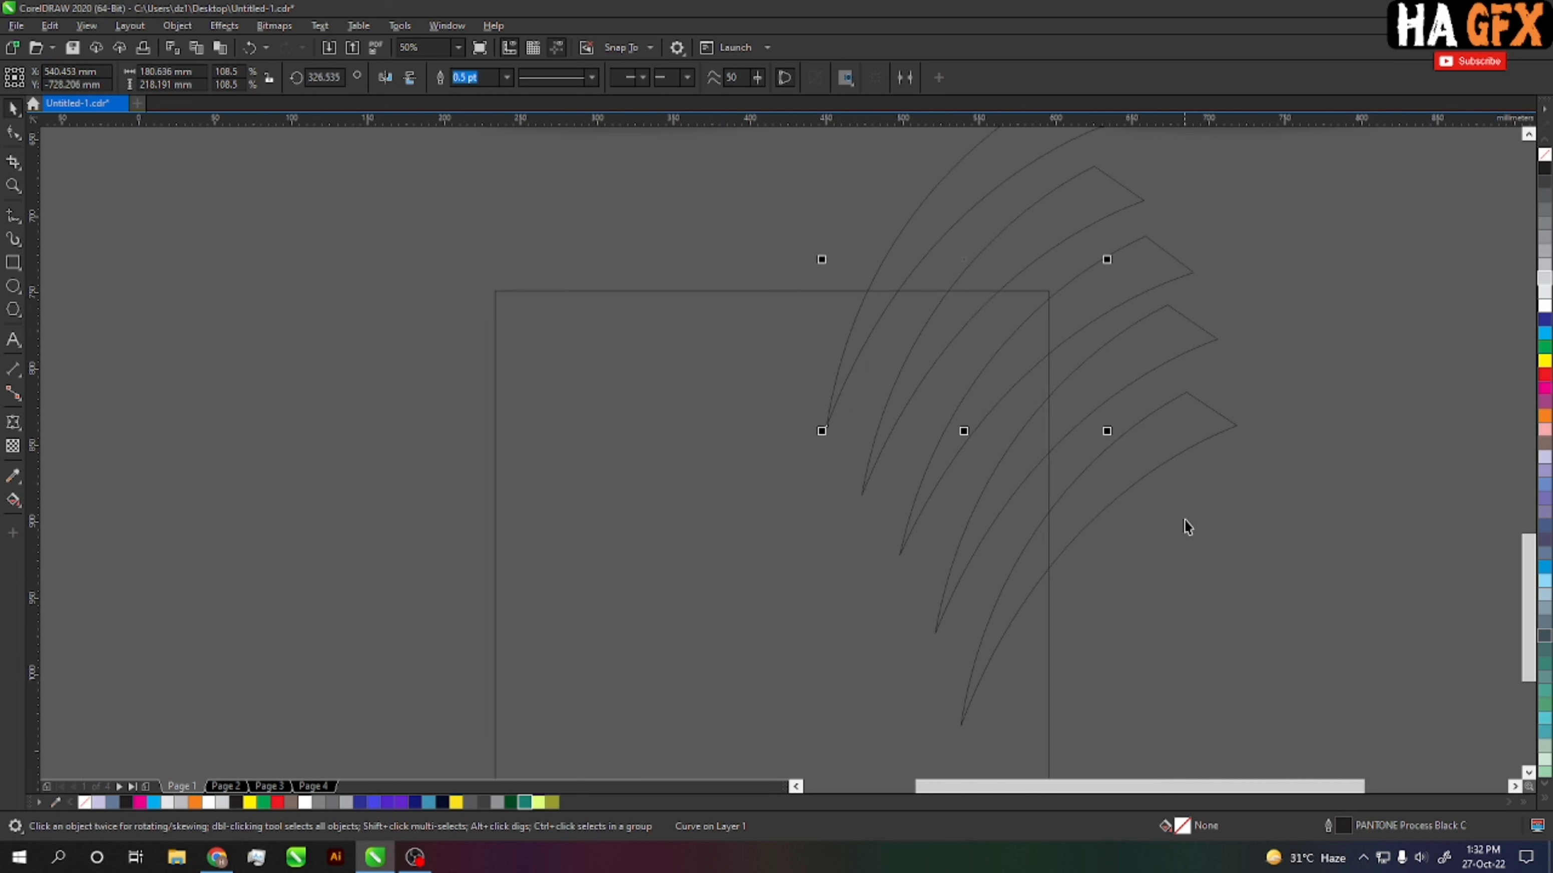
pyautogui.click(1161, 331)
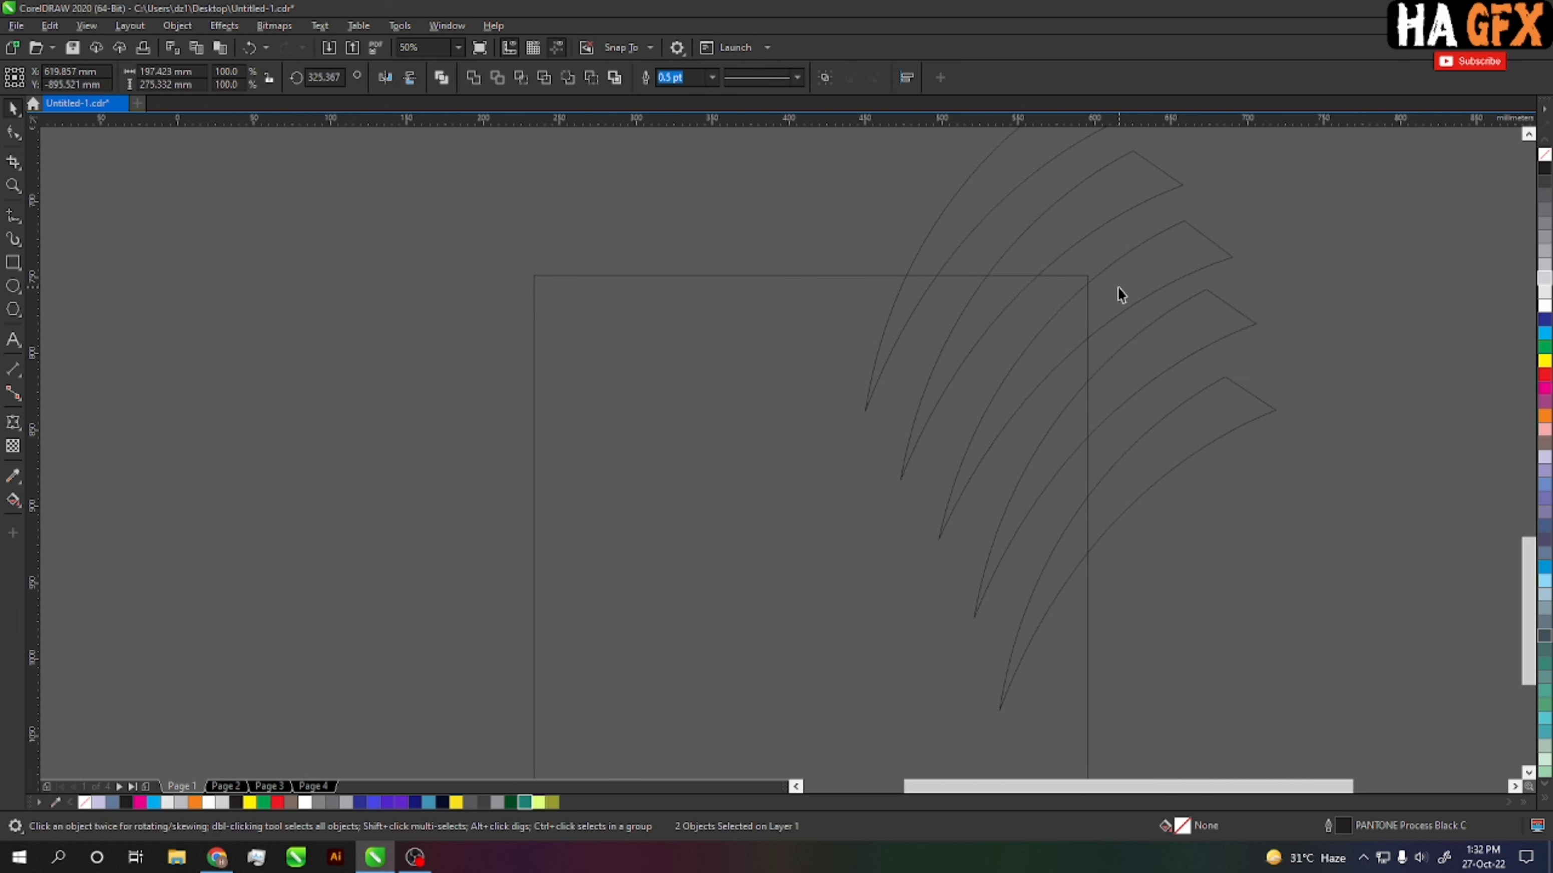
pyautogui.keyDown('shift'); pyautogui.click(1092, 215); pyautogui.keyUp('shift')
pyautogui.keyDown('shift'); pyautogui.click(964, 184); pyautogui.keyUp('shift')
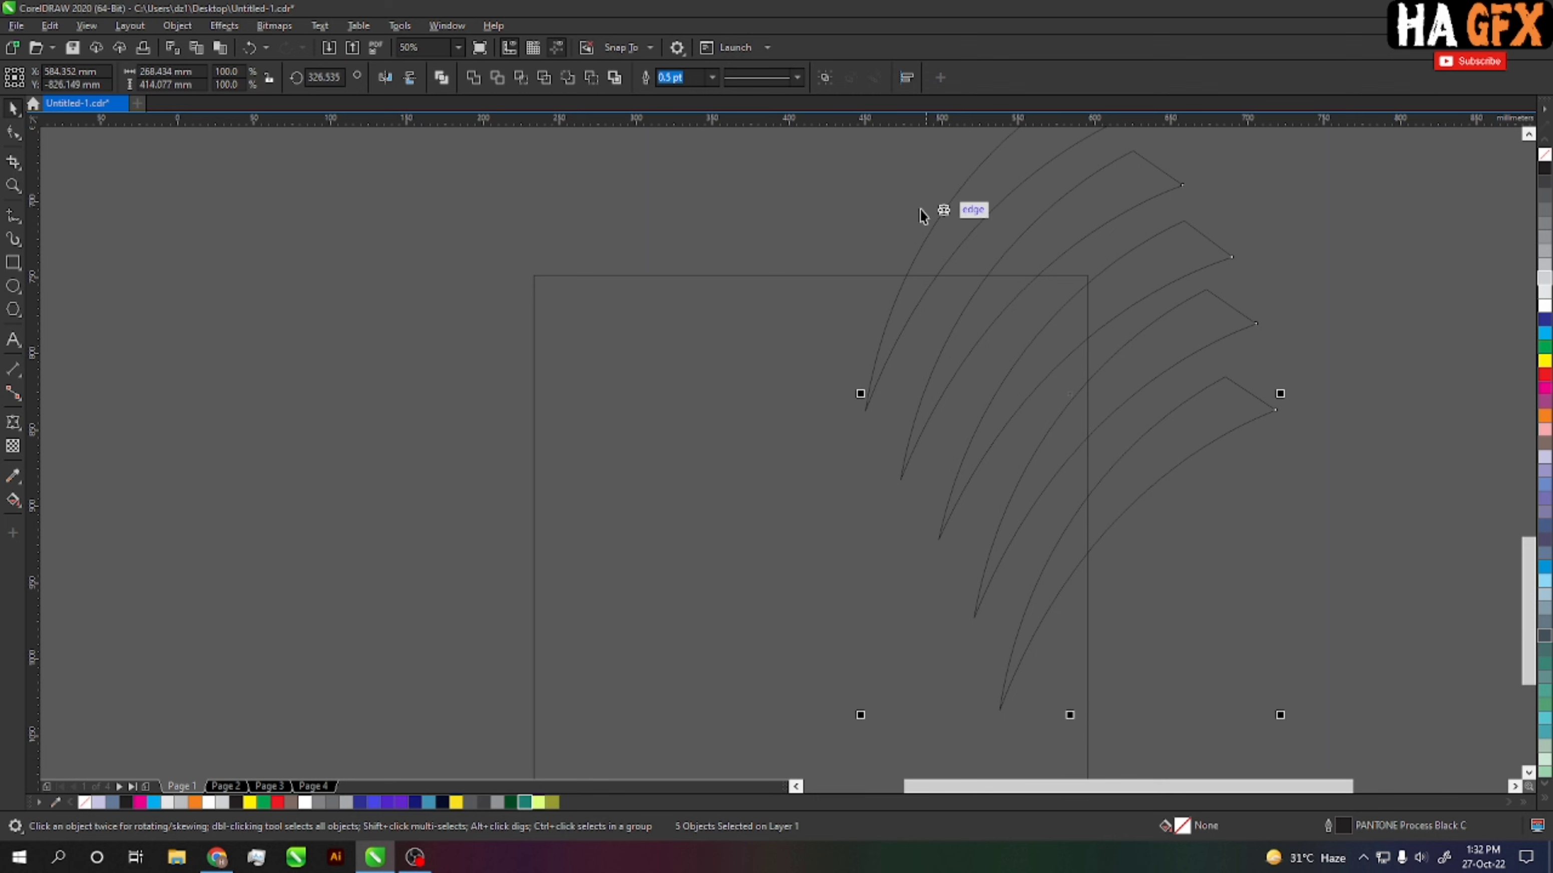
pyautogui.moveTo(860, 183); pyautogui.dragTo(1352, 614)
pyautogui.scroll(1, 1088, 506)
pyautogui.moveTo(924, 538); pyautogui.dragTo(951, 590)
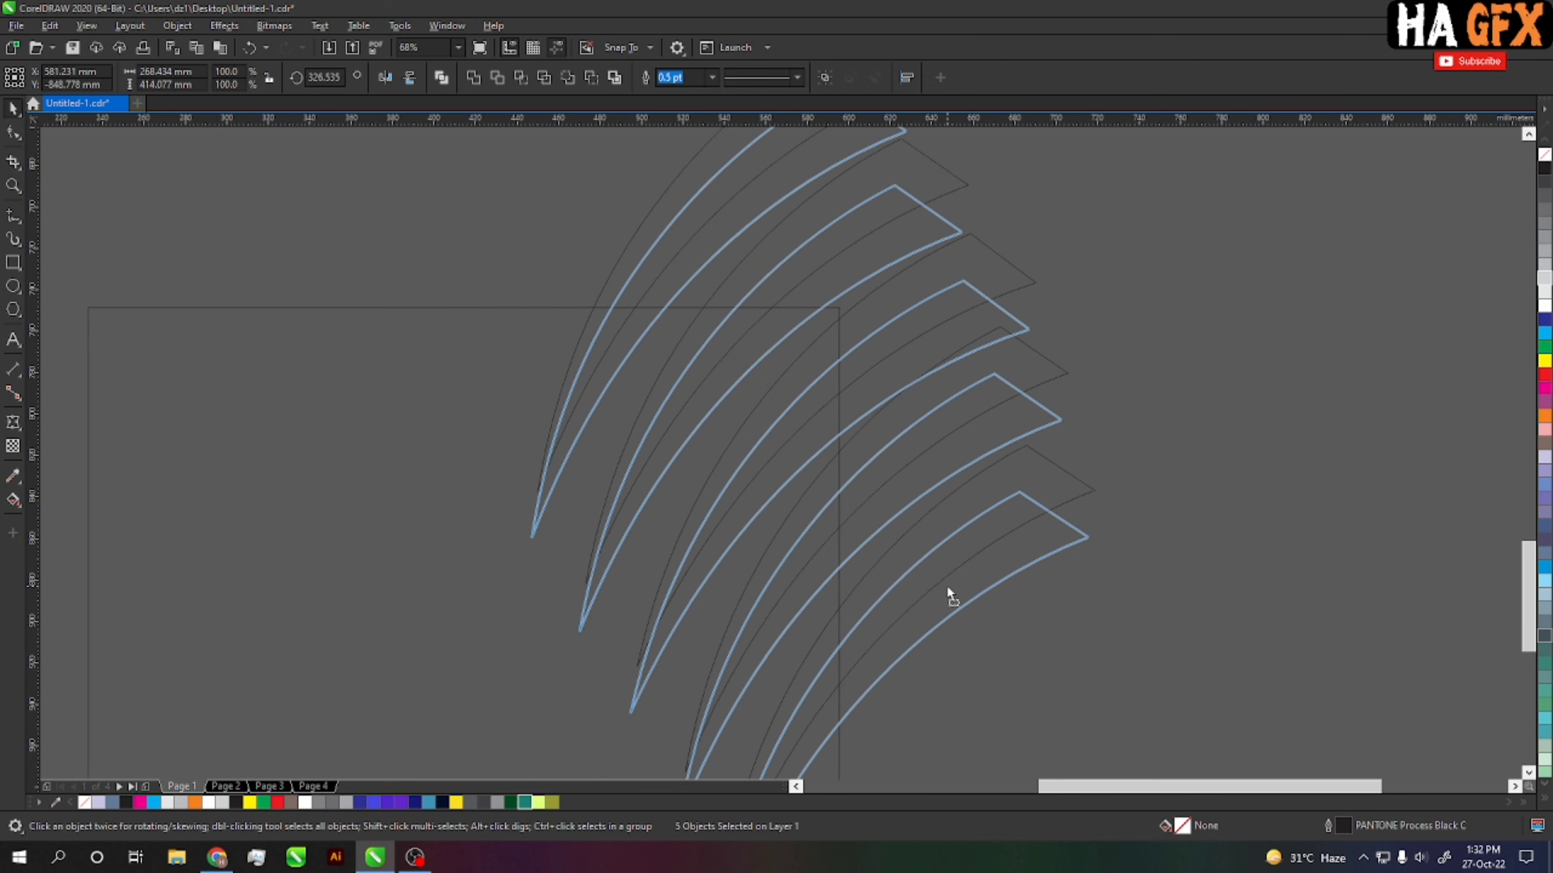
pyautogui.moveTo(948, 585); pyautogui.dragTo(944, 587)
# Step: Give the copied stripes a yellow outline with no fill, and zoom in on their tips
pyautogui.click(1546, 361)
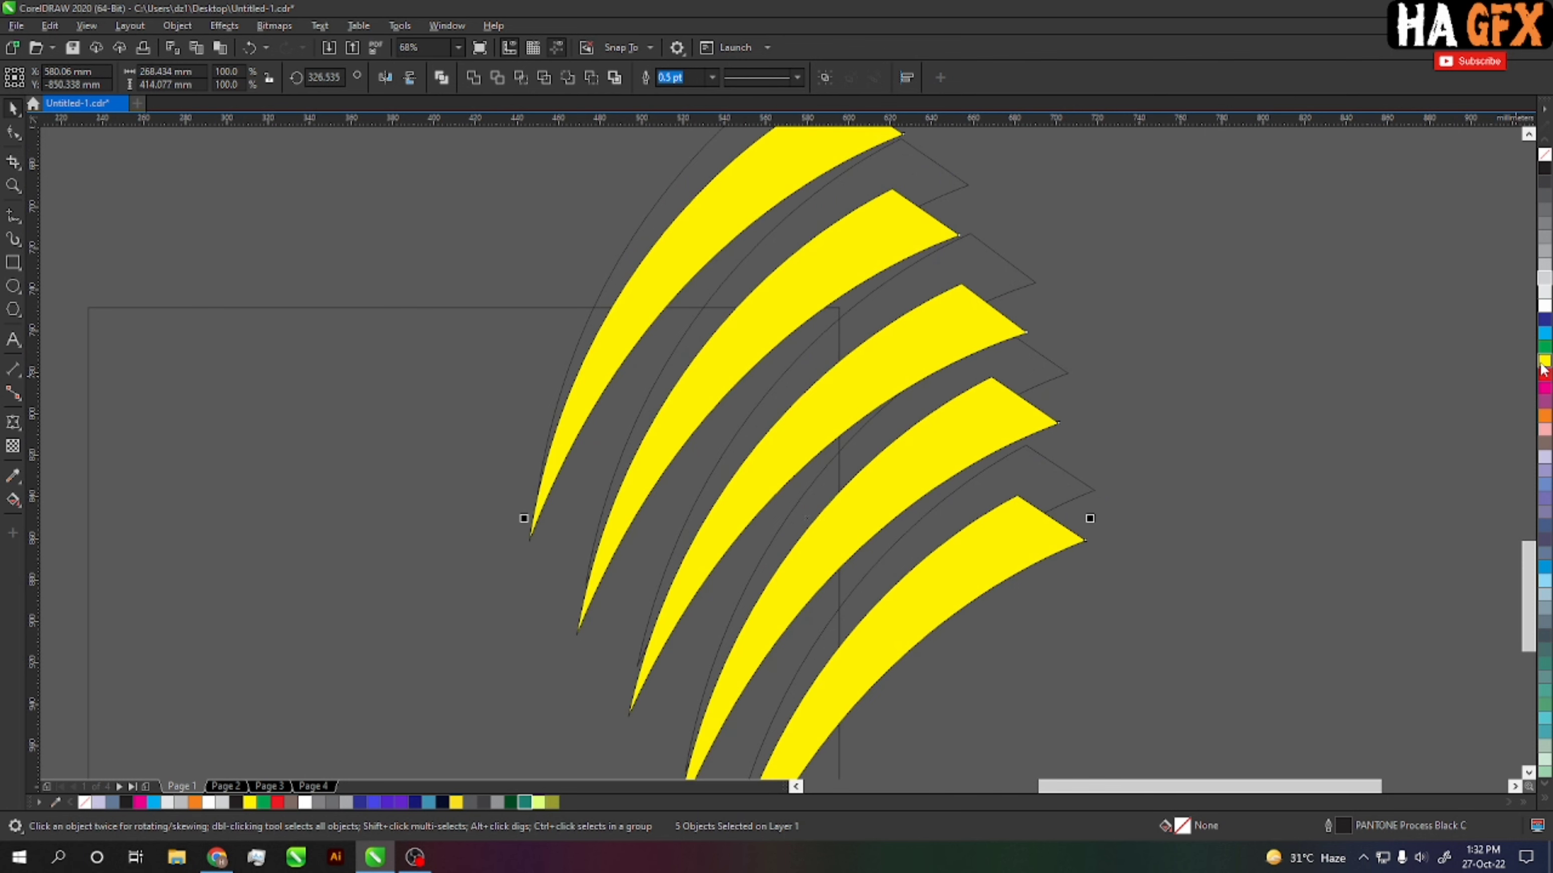
pyautogui.hotkey('ctrl', 'z')
pyautogui.rightClick(1545, 361)
pyautogui.press('z')
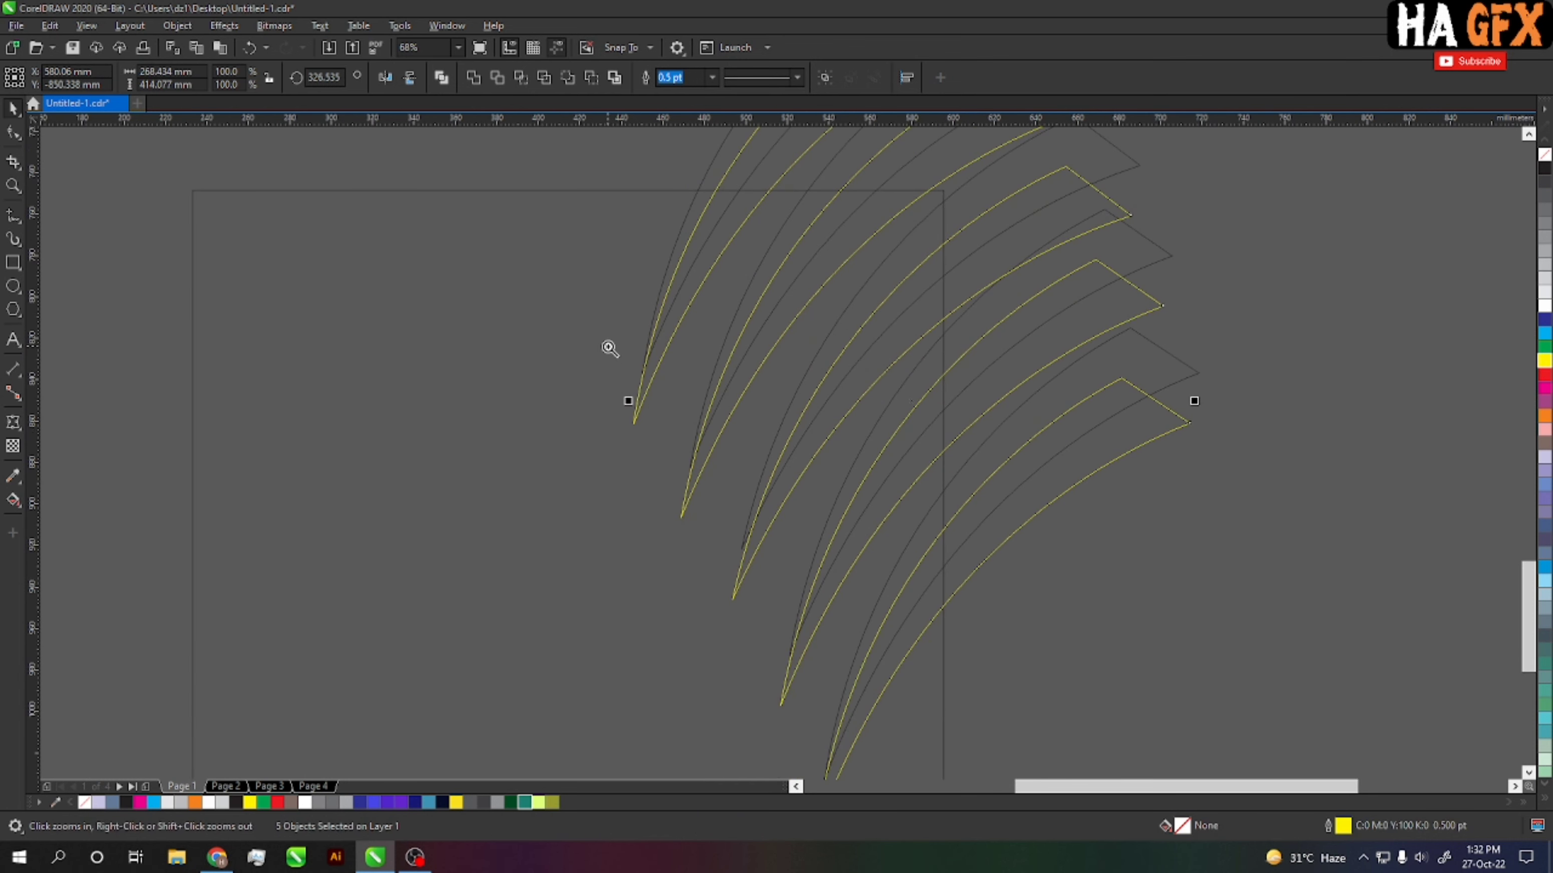
pyautogui.moveTo(607, 346); pyautogui.dragTo(697, 443)
pyautogui.click(746, 347)
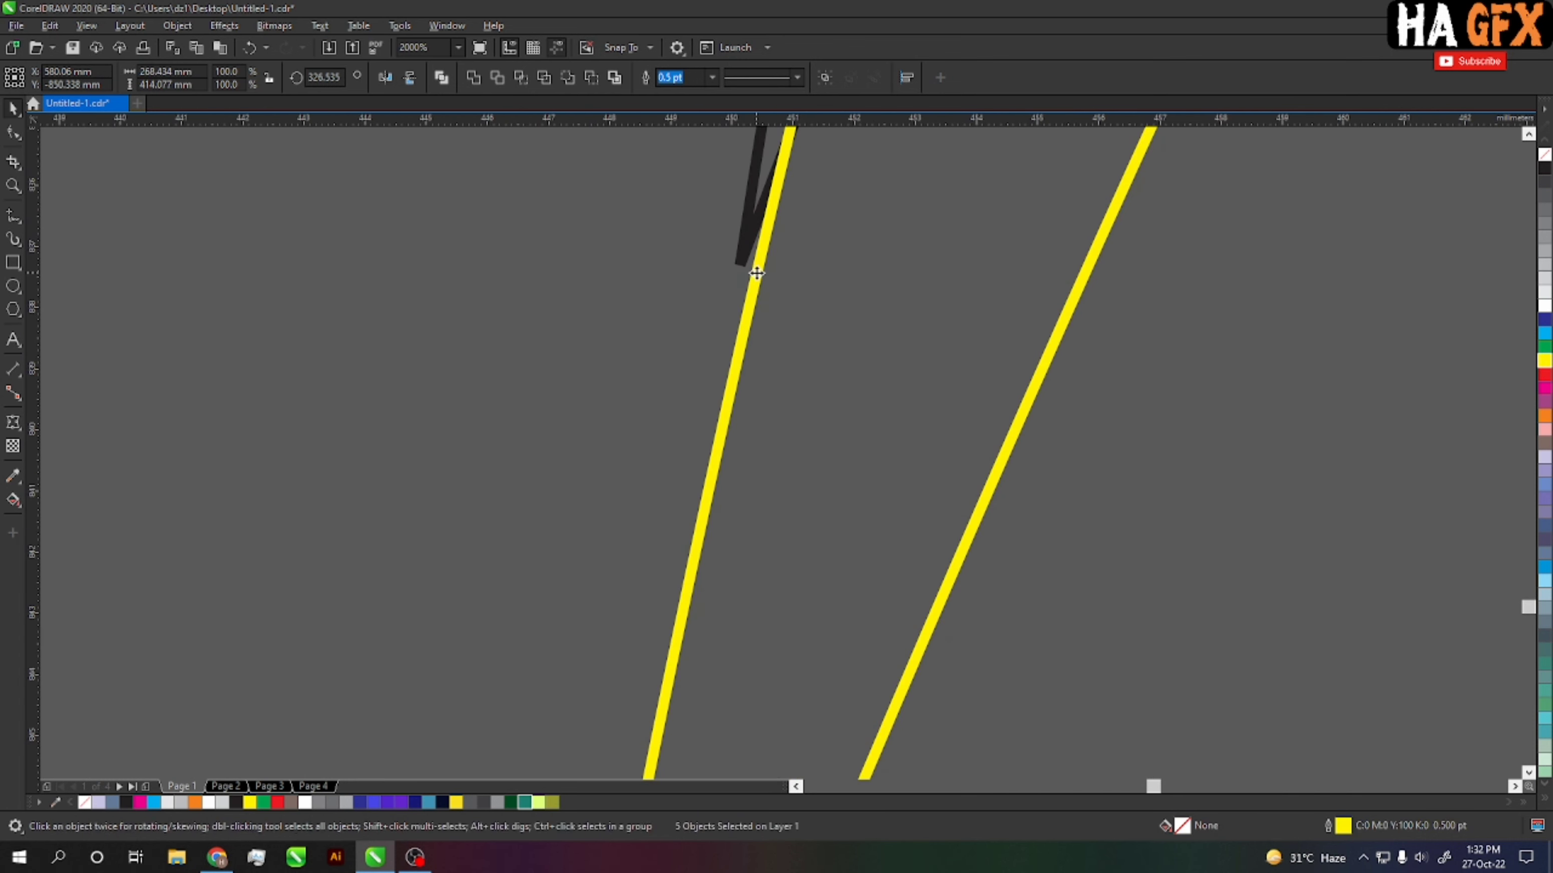
# Step: Snap the first yellow copies' tips onto the black originals' tip nodes
pyautogui.moveTo(751, 278); pyautogui.dragTo(738, 257)
pyautogui.scroll(-5, 787, 342)
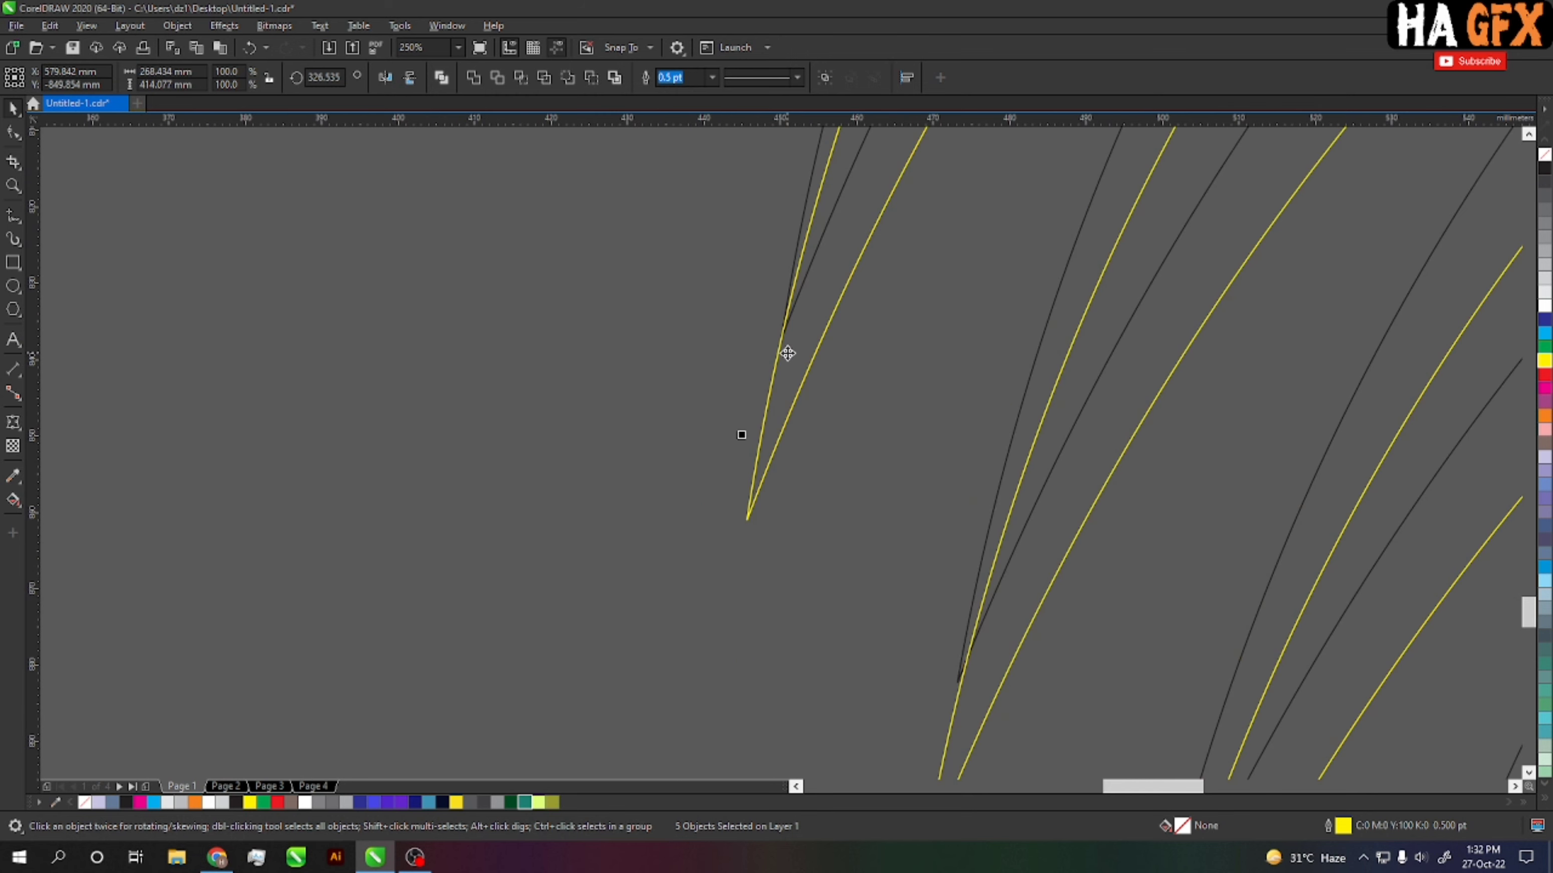
pyautogui.scroll(-2, 856, 305)
pyautogui.scroll(-2, 863, 523)
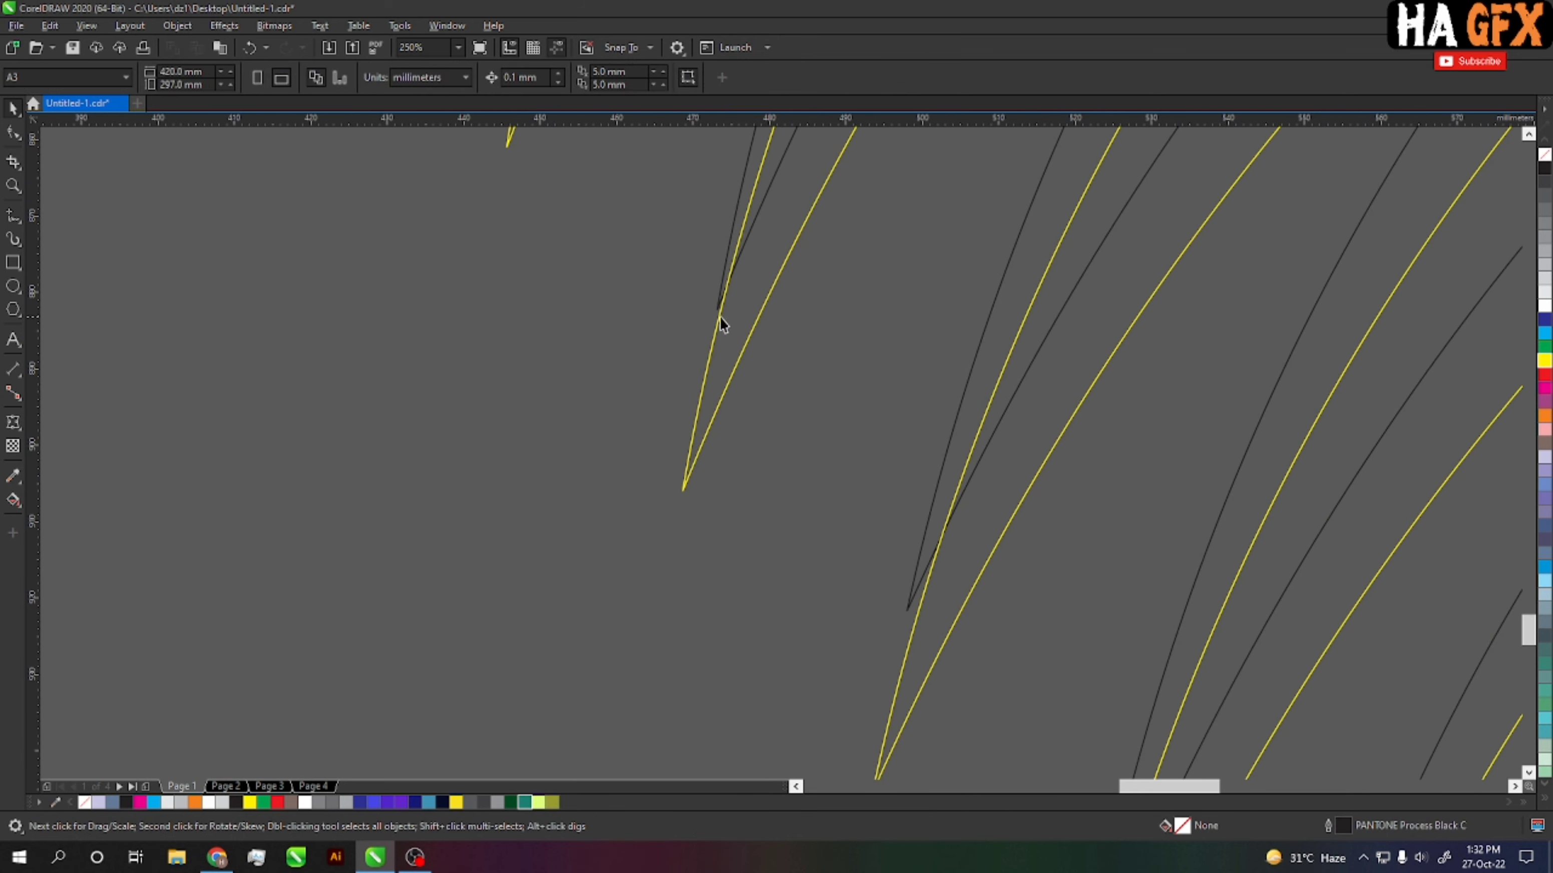
pyautogui.scroll(4, 719, 318)
pyautogui.moveTo(706, 296); pyautogui.dragTo(697, 293)
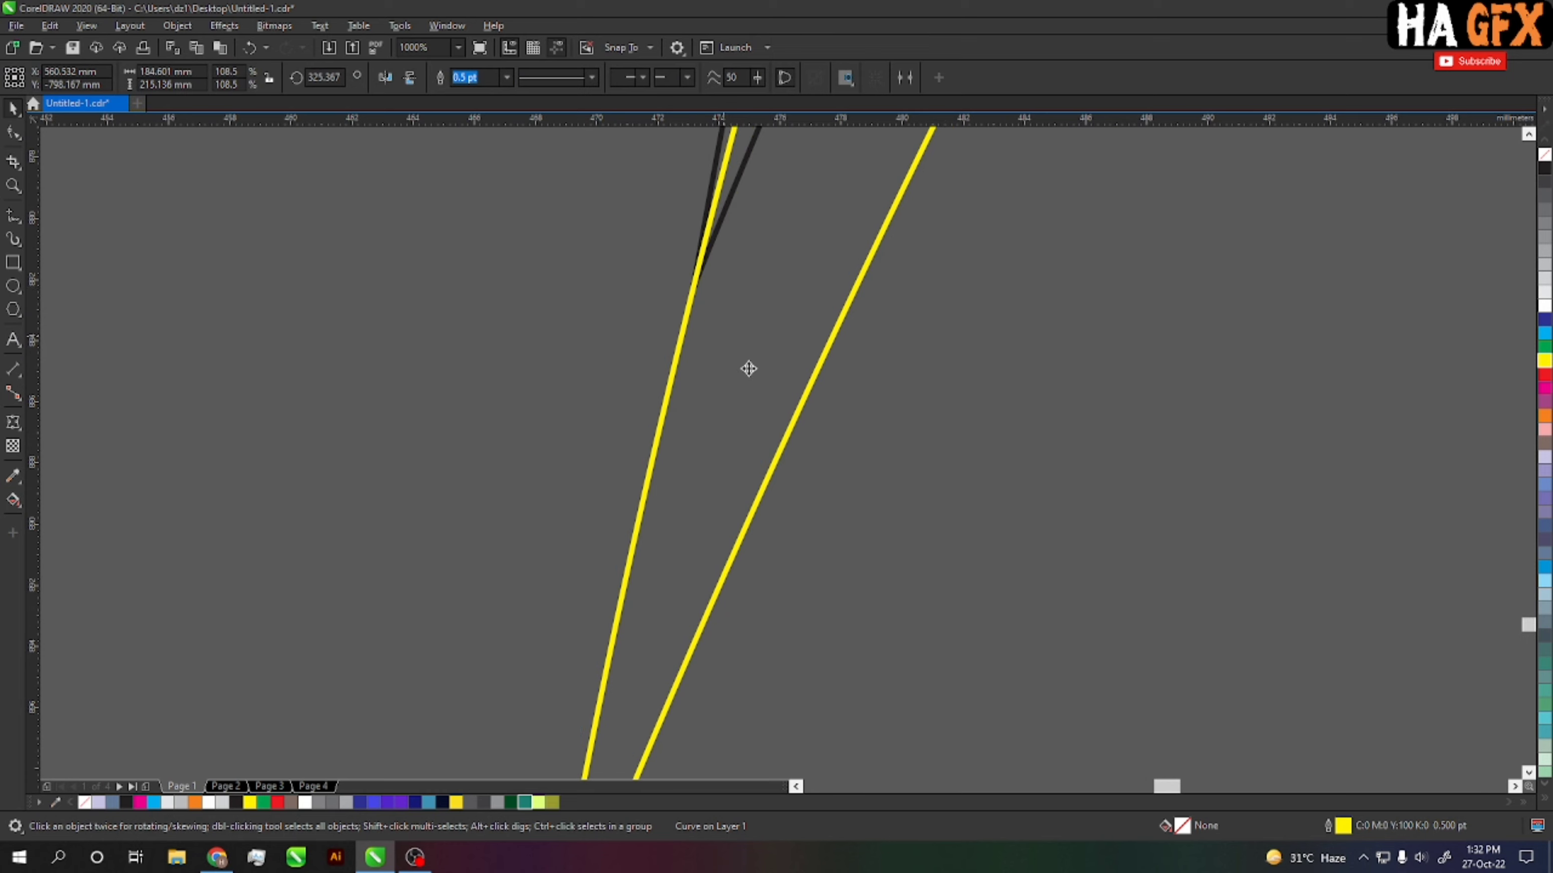
pyautogui.scroll(-2, 746, 367)
# Step: Align the remaining yellow curves' tips, including the V-shaped one, with the originals
pyautogui.click(892, 512)
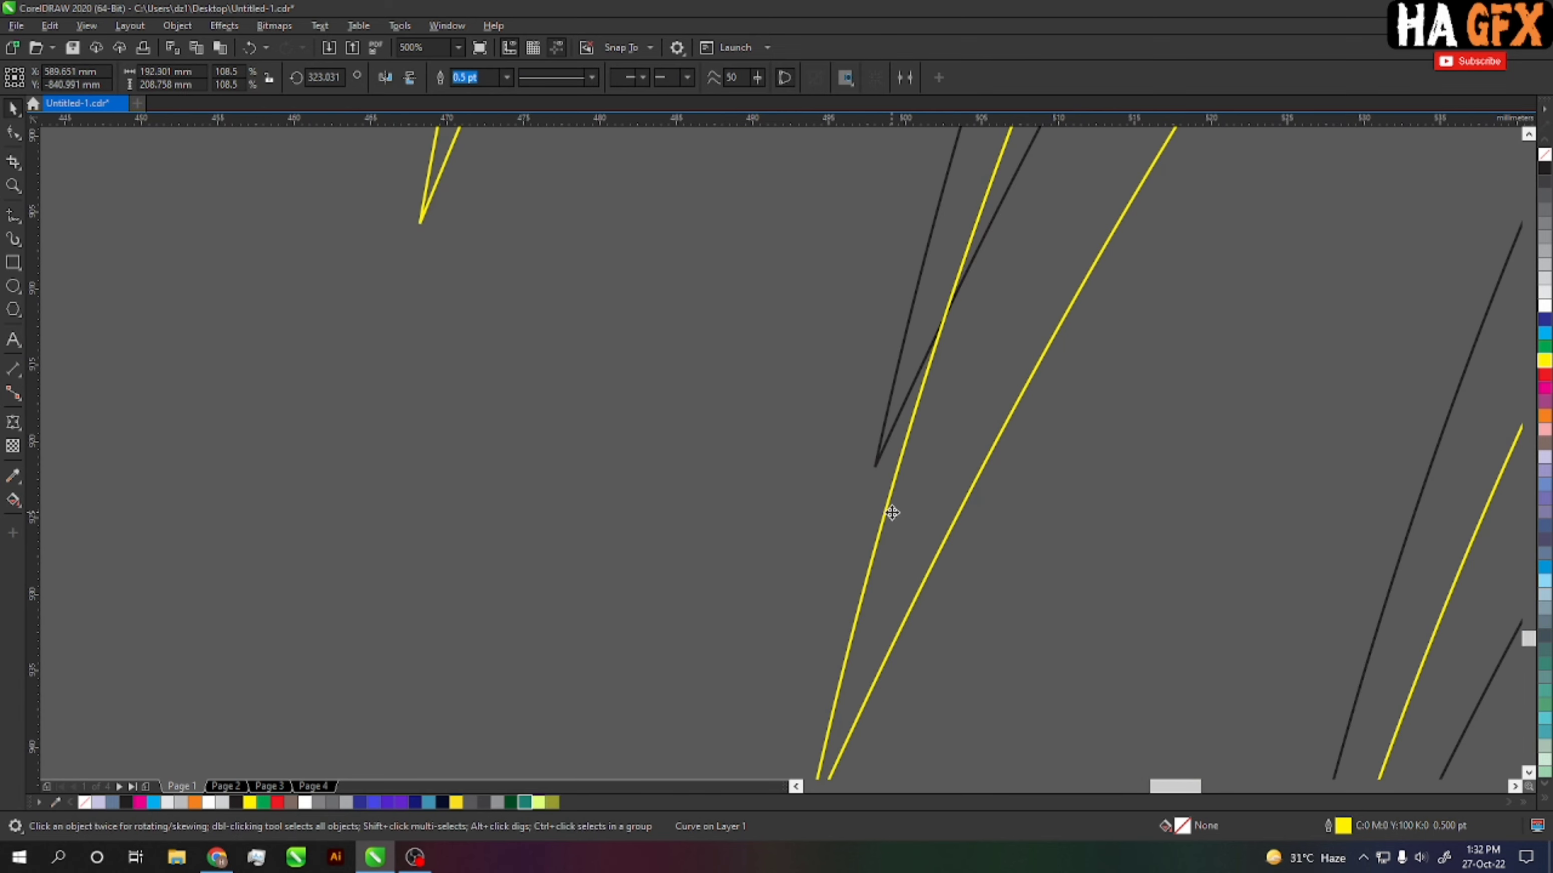
pyautogui.moveTo(887, 513); pyautogui.dragTo(884, 473)
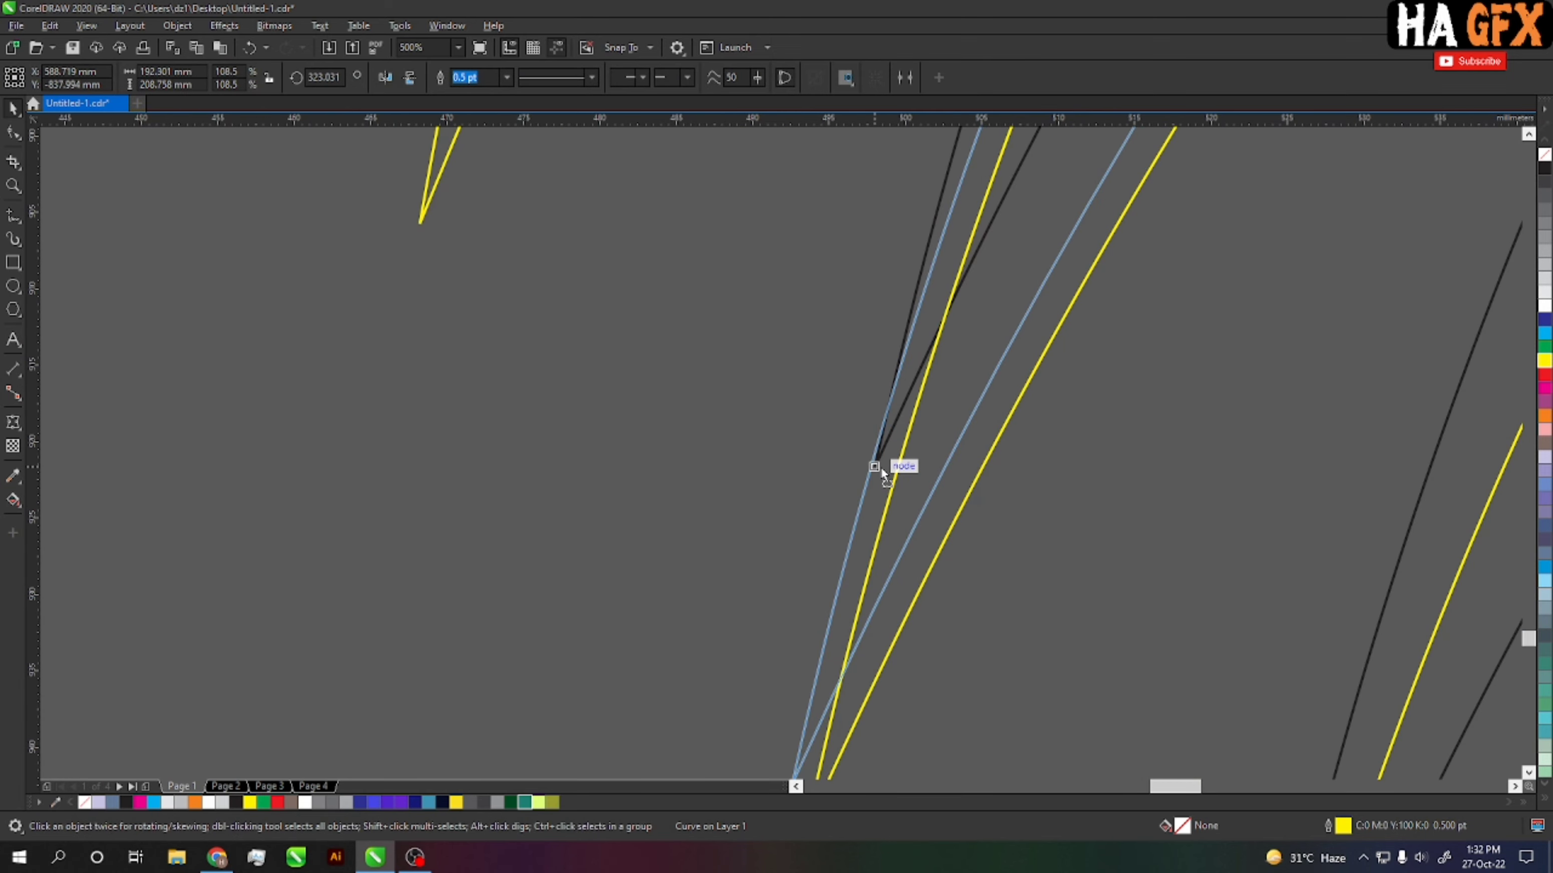
pyautogui.press('Escape')
pyautogui.moveTo(899, 479); pyautogui.dragTo(878, 459)
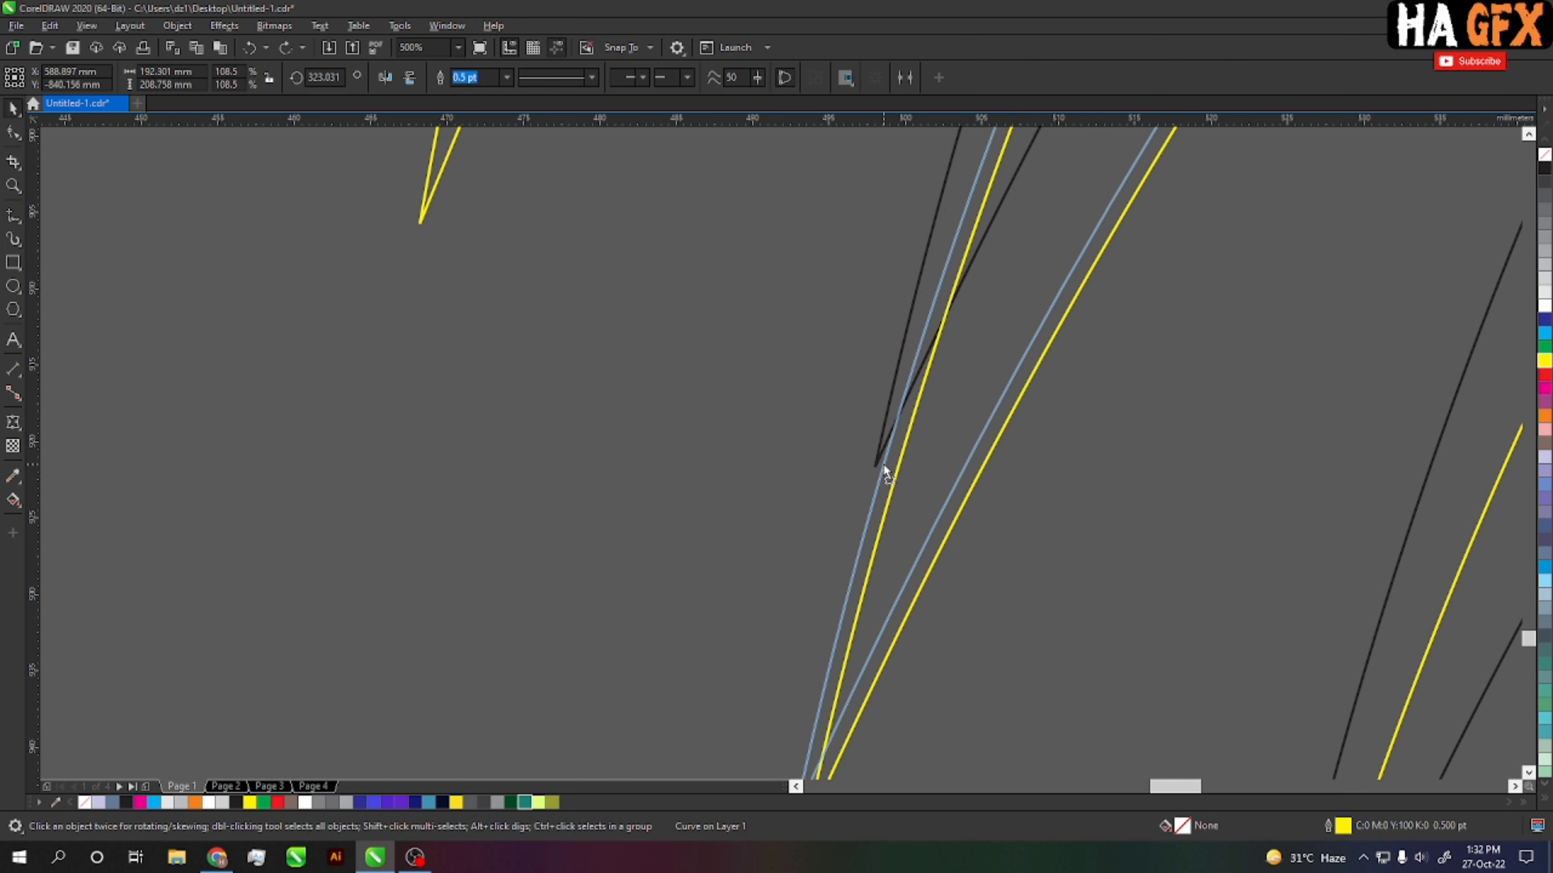
pyautogui.scroll(-4, 887, 453)
pyautogui.click(899, 433)
pyautogui.scroll(4, 899, 433)
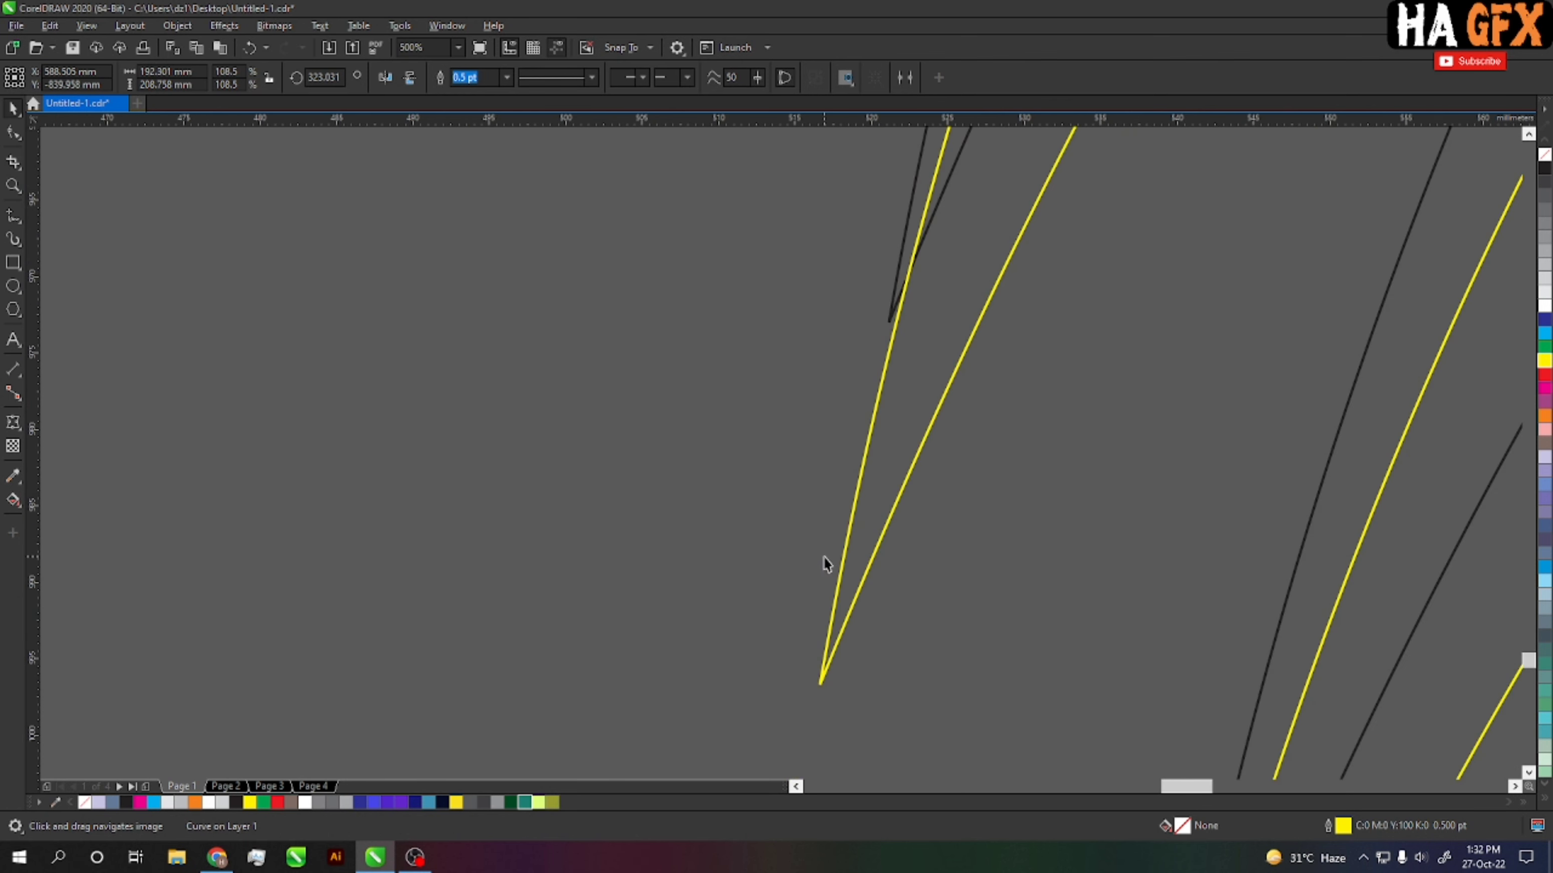
pyautogui.moveTo(894, 317); pyautogui.dragTo(887, 316)
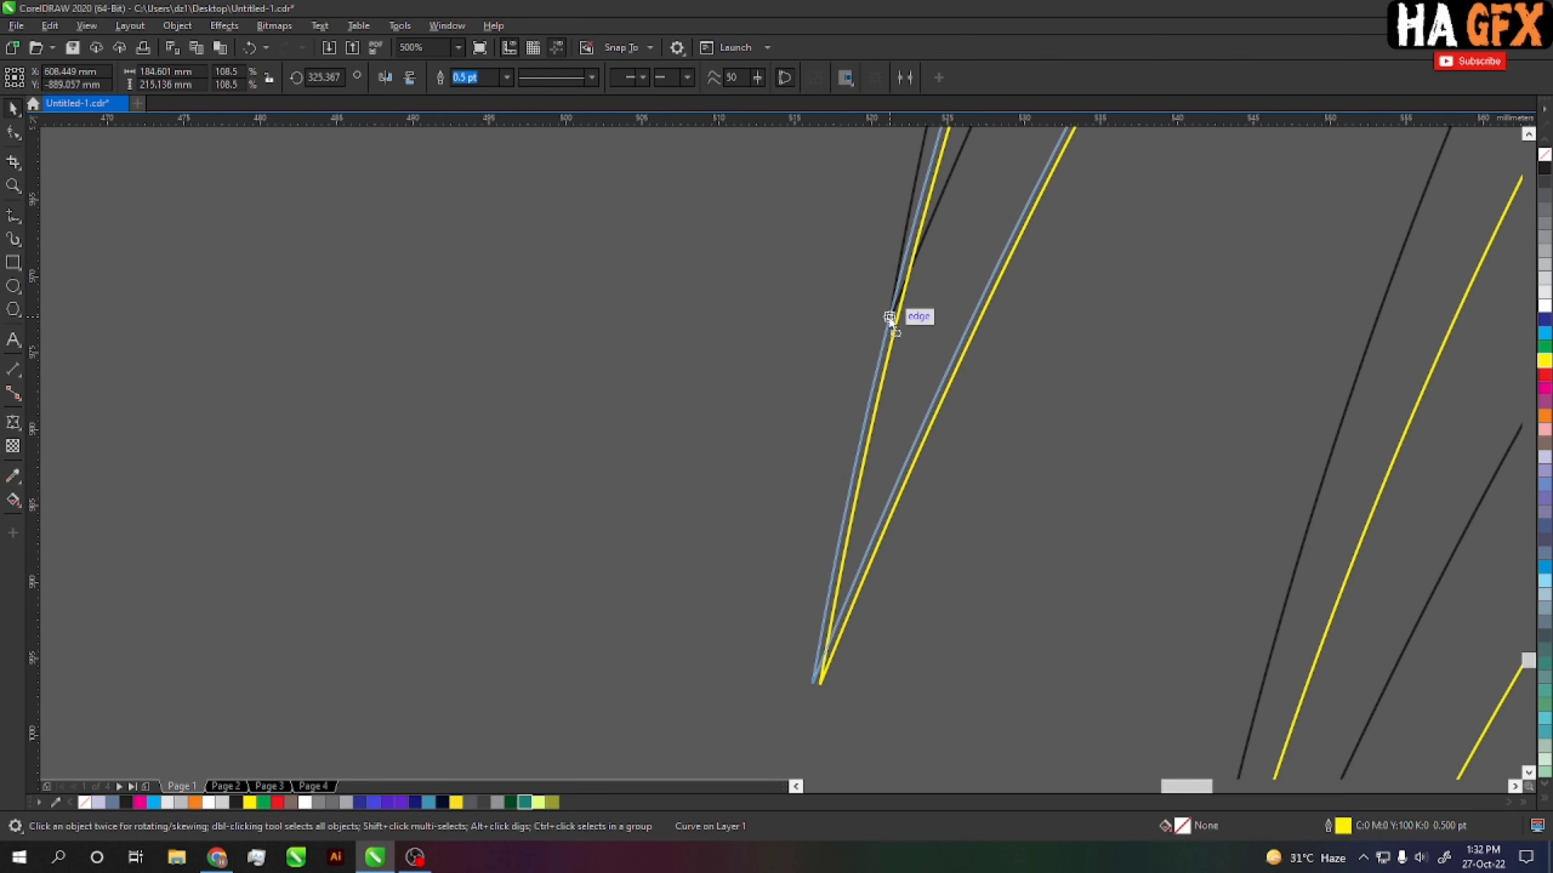
pyautogui.scroll(2, 1002, 534)
pyautogui.scroll(-2, 938, 676)
pyautogui.scroll(-1, 937, 676)
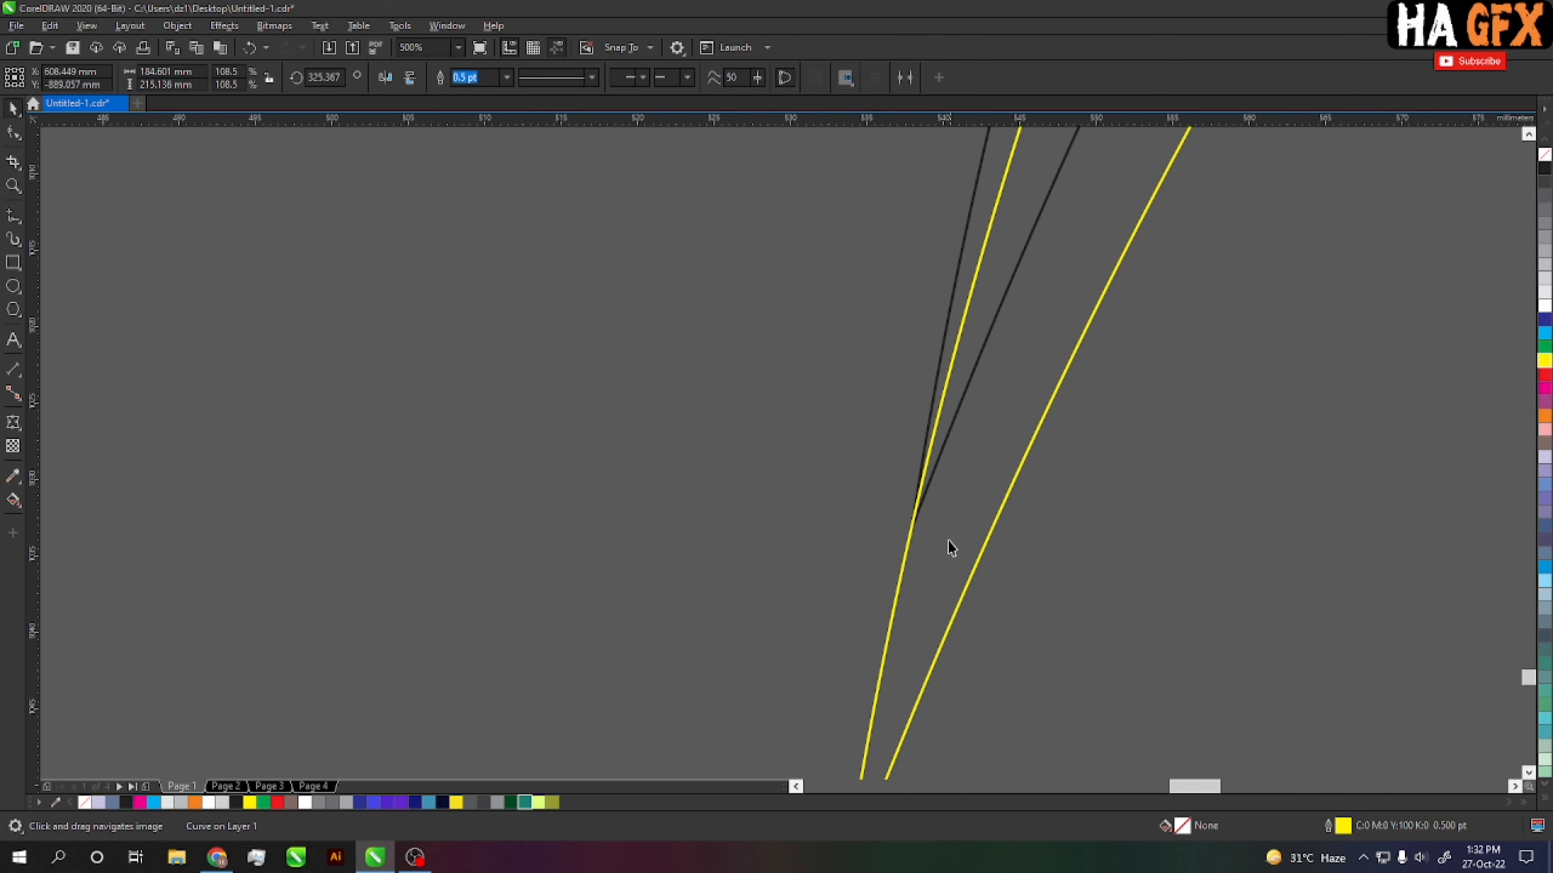
pyautogui.scroll(-3, 948, 541)
pyautogui.scroll(-1, 909, 627)
# Step: Select the five yellow curves and combine them into one
pyautogui.scroll(2, 1017, 569)
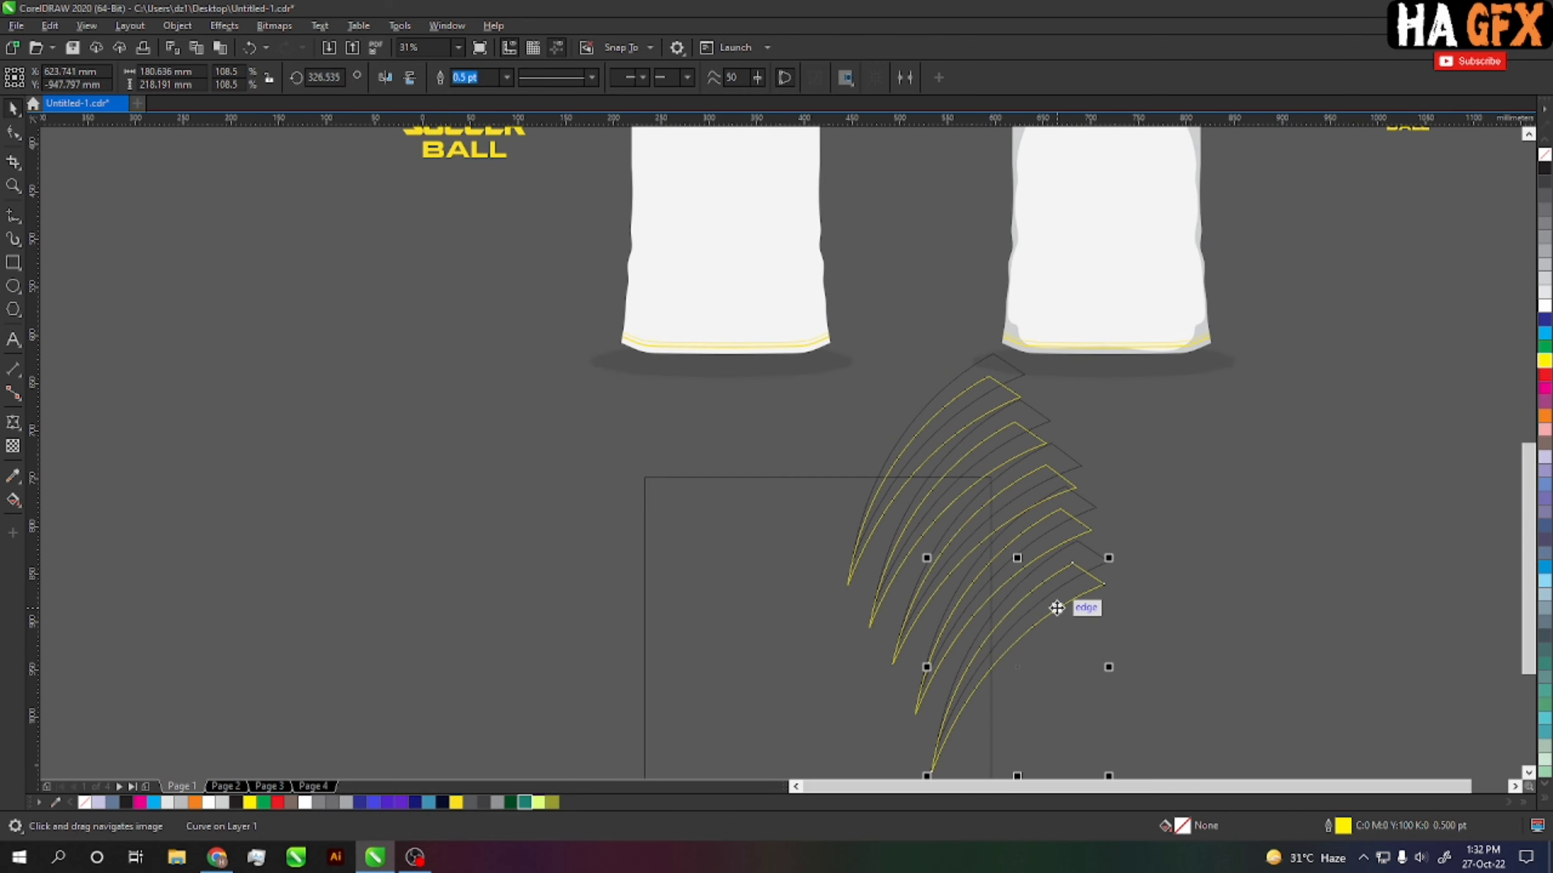
pyautogui.keyDown('shift'); pyautogui.click(1093, 450); pyautogui.keyUp('shift')
pyautogui.keyDown('shift'); pyautogui.click(1065, 349); pyautogui.keyUp('shift')
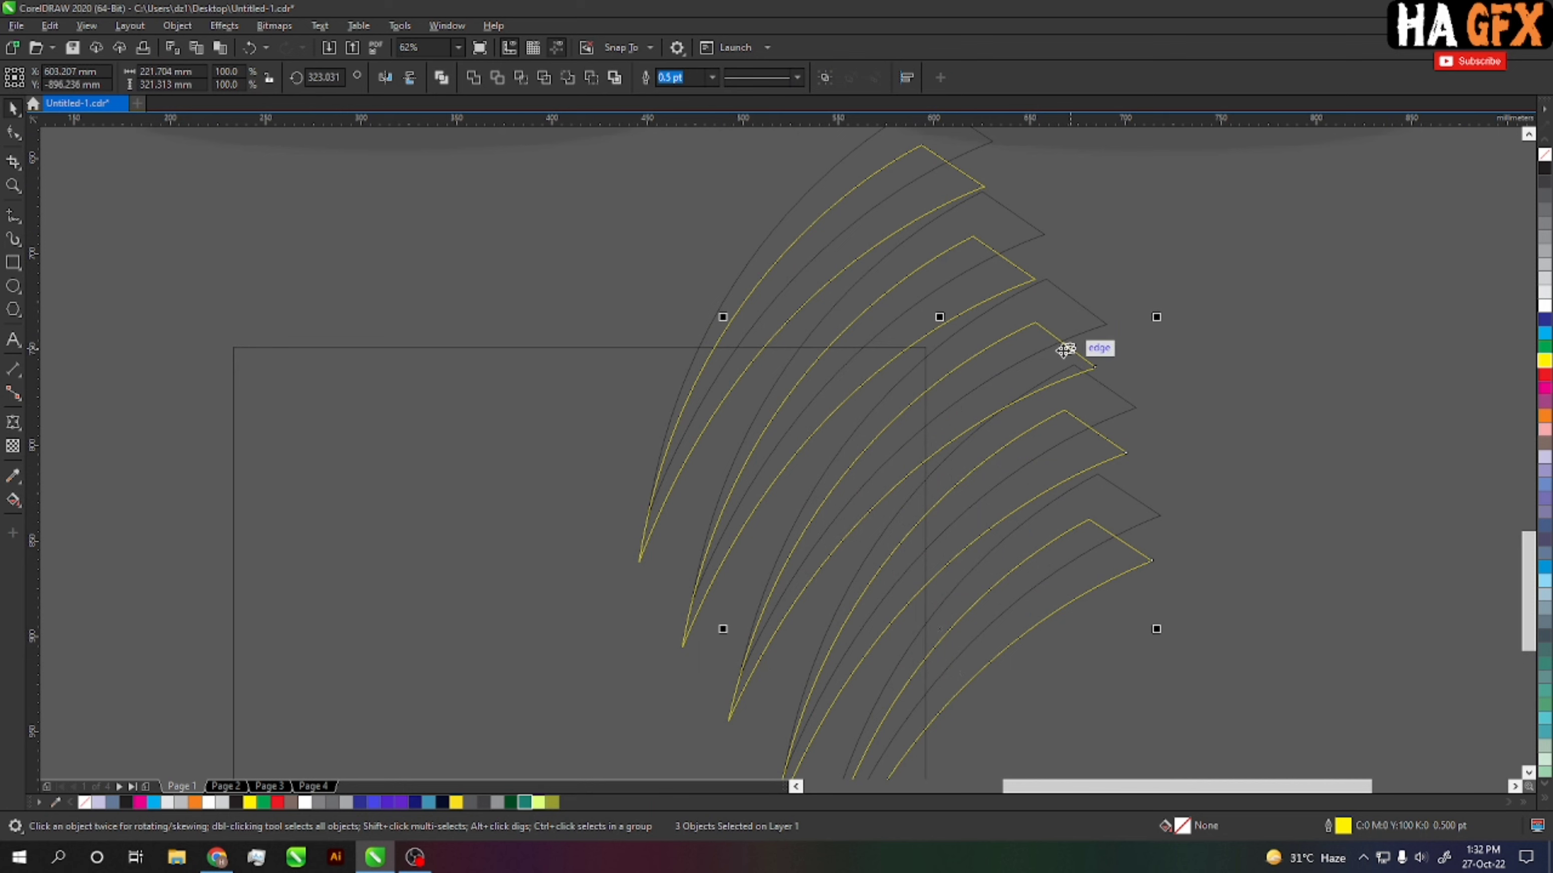
pyautogui.keyDown('shift'); pyautogui.click(959, 248); pyautogui.keyUp('shift')
pyautogui.keyDown('shift'); pyautogui.click(960, 184); pyautogui.keyUp('shift')
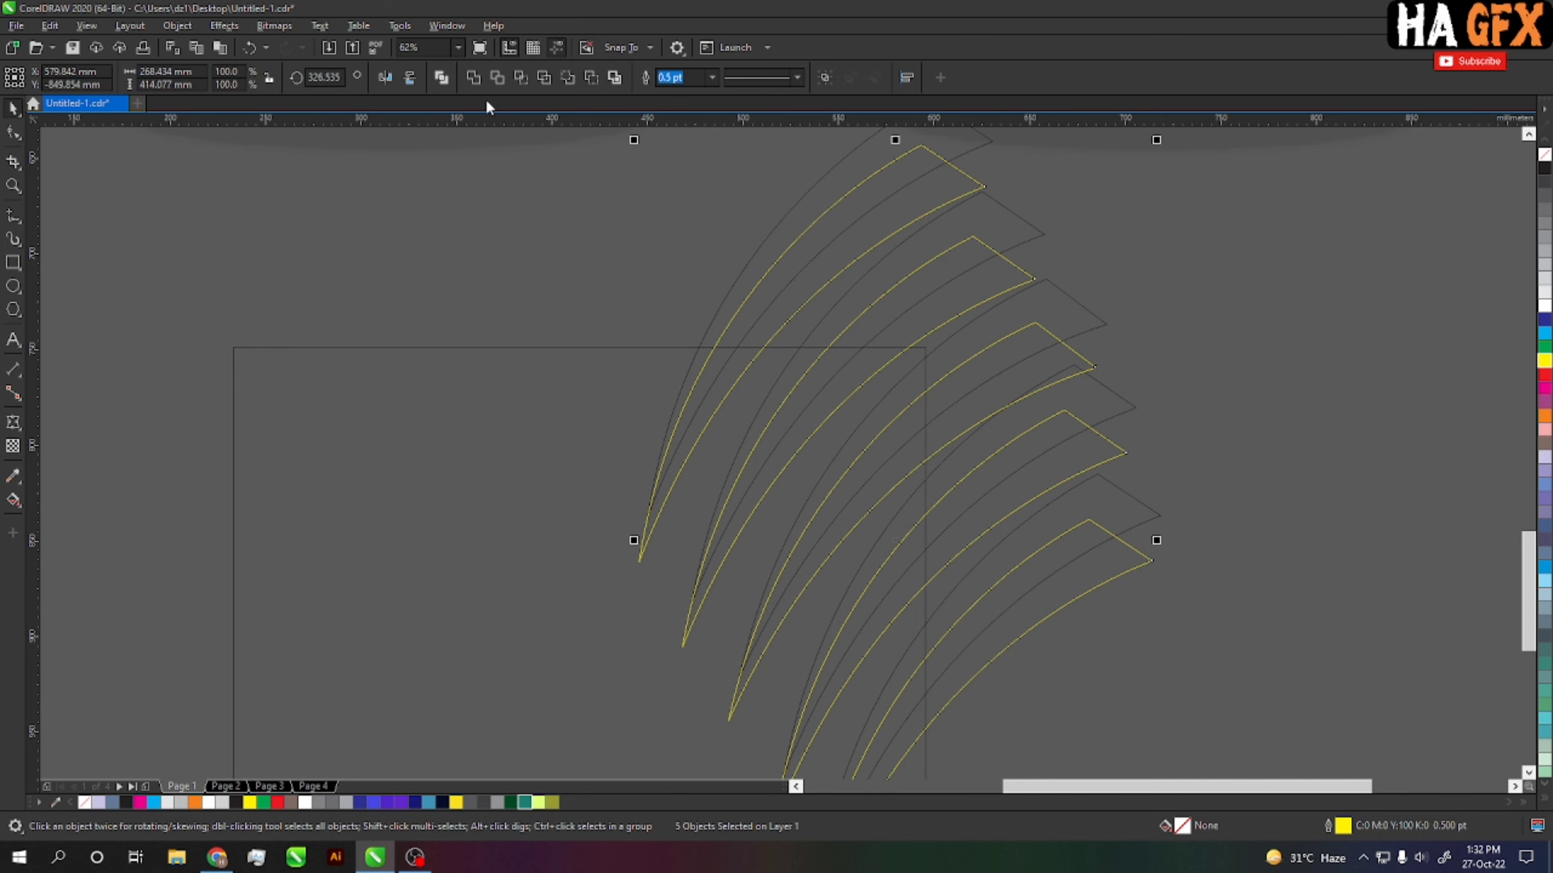
pyautogui.click(440, 83)
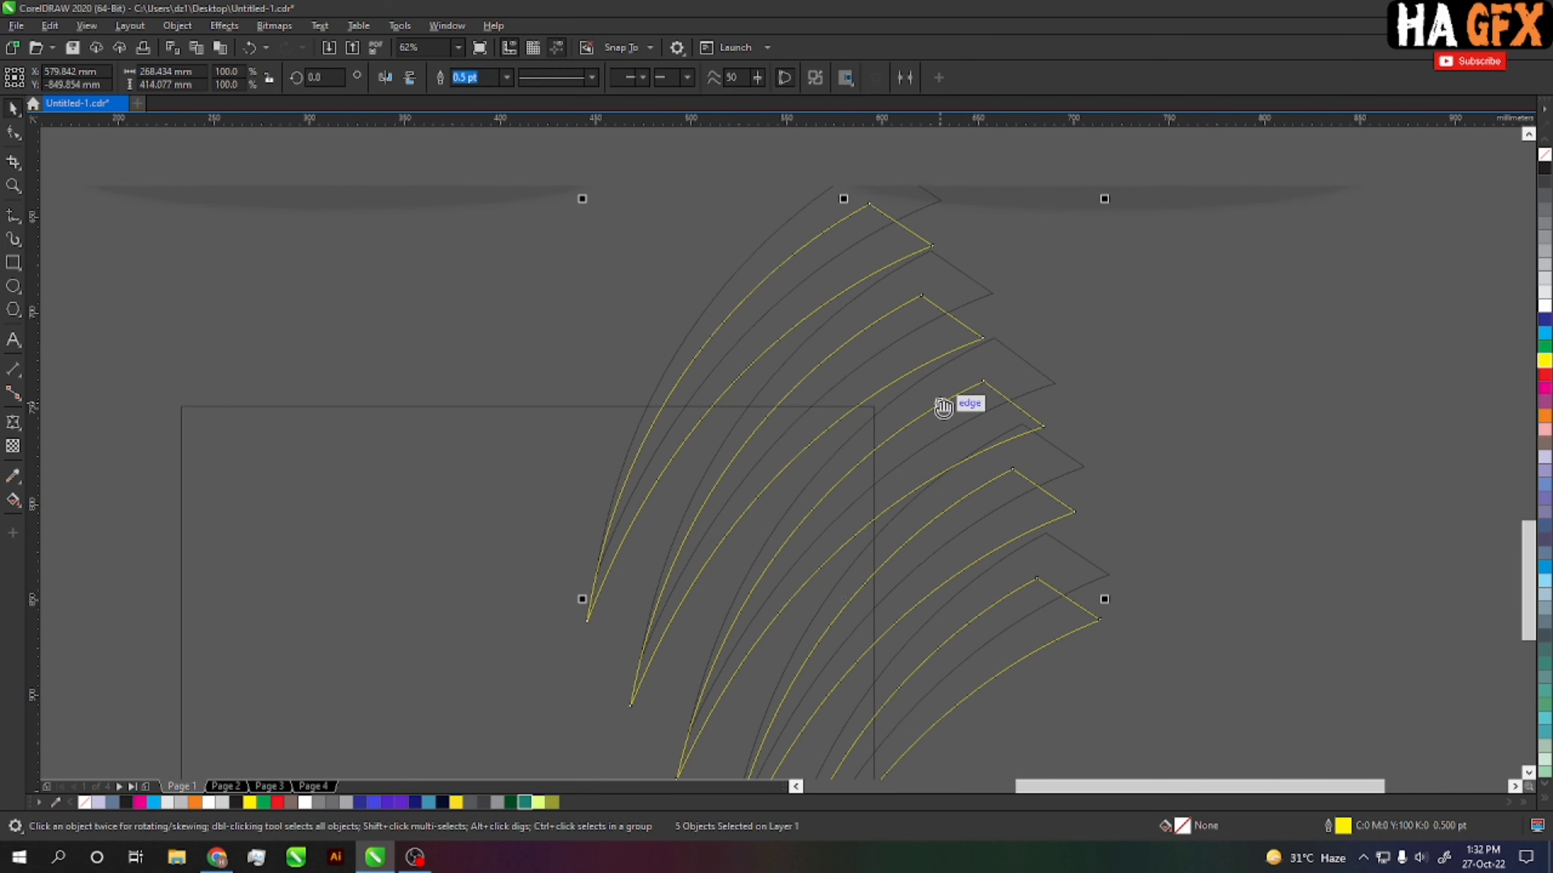
# Step: Select the five dark original curves and combine them with Ctrl+L
pyautogui.click(797, 232)
pyautogui.keyDown('shift'); pyautogui.click(974, 296); pyautogui.keyUp('shift')
pyautogui.keyDown('shift'); pyautogui.click(1006, 364); pyautogui.keyUp('shift')
pyautogui.keyDown('shift'); pyautogui.click(1071, 489); pyautogui.keyUp('shift')
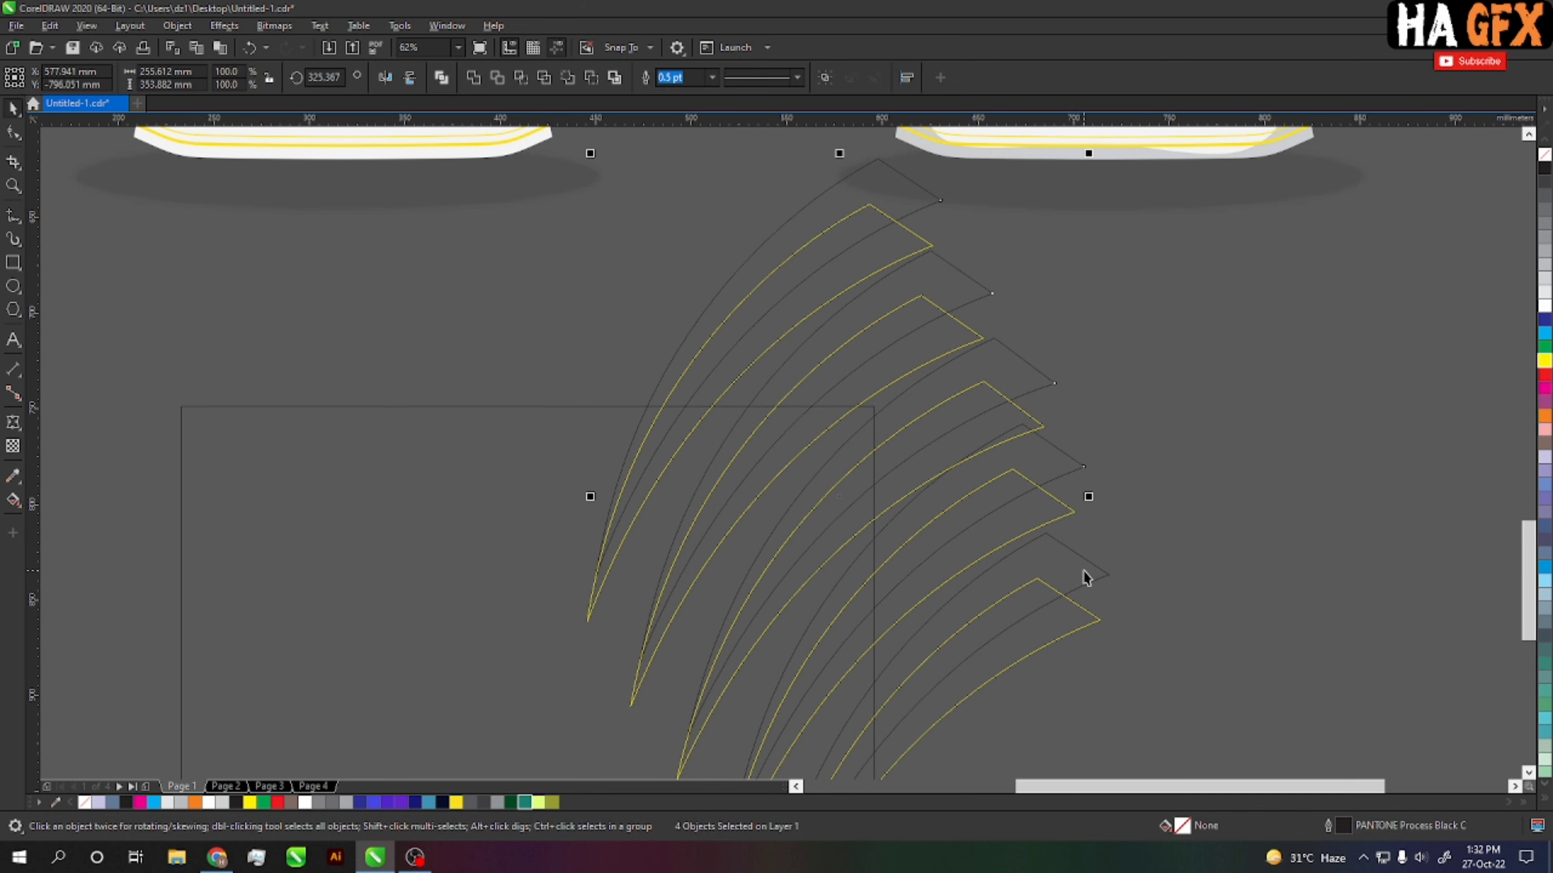
pyautogui.keyDown('shift'); pyautogui.click(1084, 574); pyautogui.keyUp('shift')
pyautogui.hotkey('ctrl', 'l')
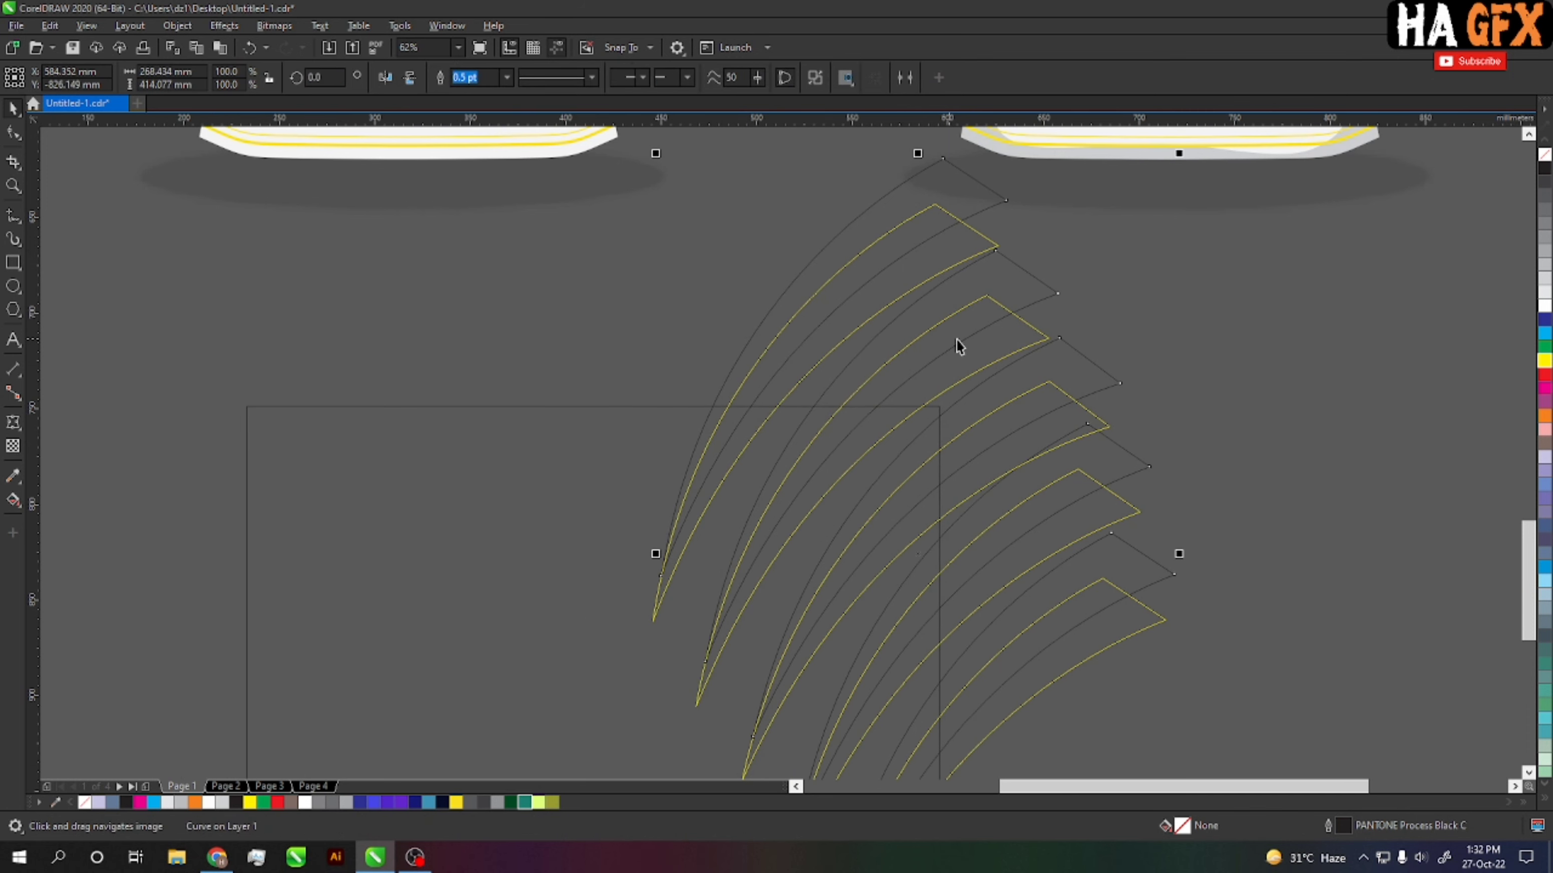
pyautogui.click(1171, 456)
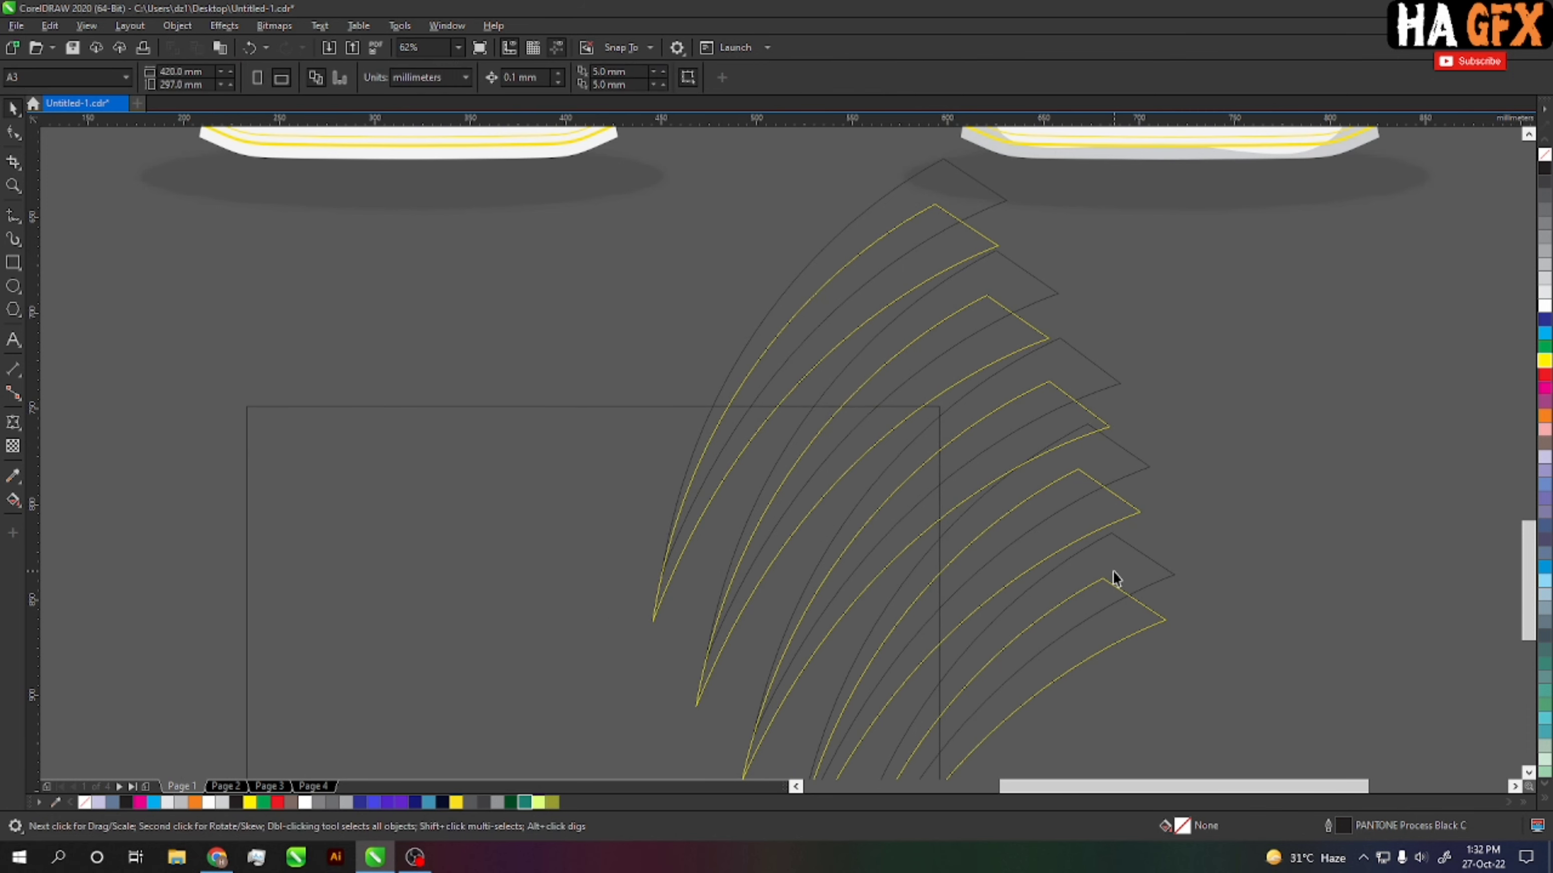
pyautogui.scroll(3, 1117, 582)
# Step: Remove the stray straight segment from the combined stripe curve
pyautogui.press('F10')
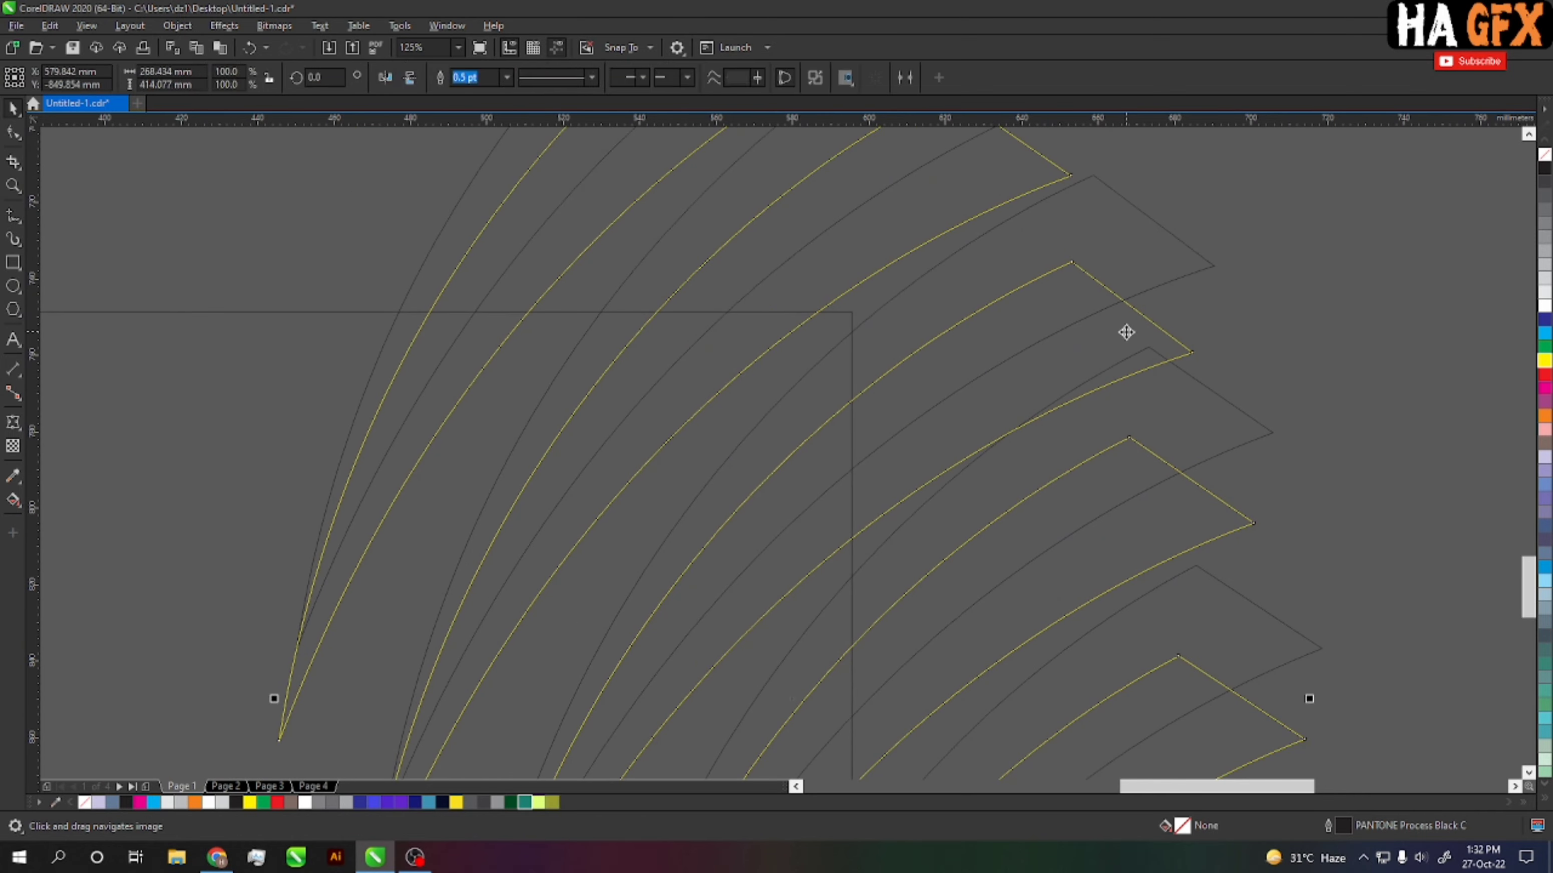
pyautogui.click(1186, 356)
pyautogui.moveTo(1186, 351); pyautogui.dragTo(1156, 323)
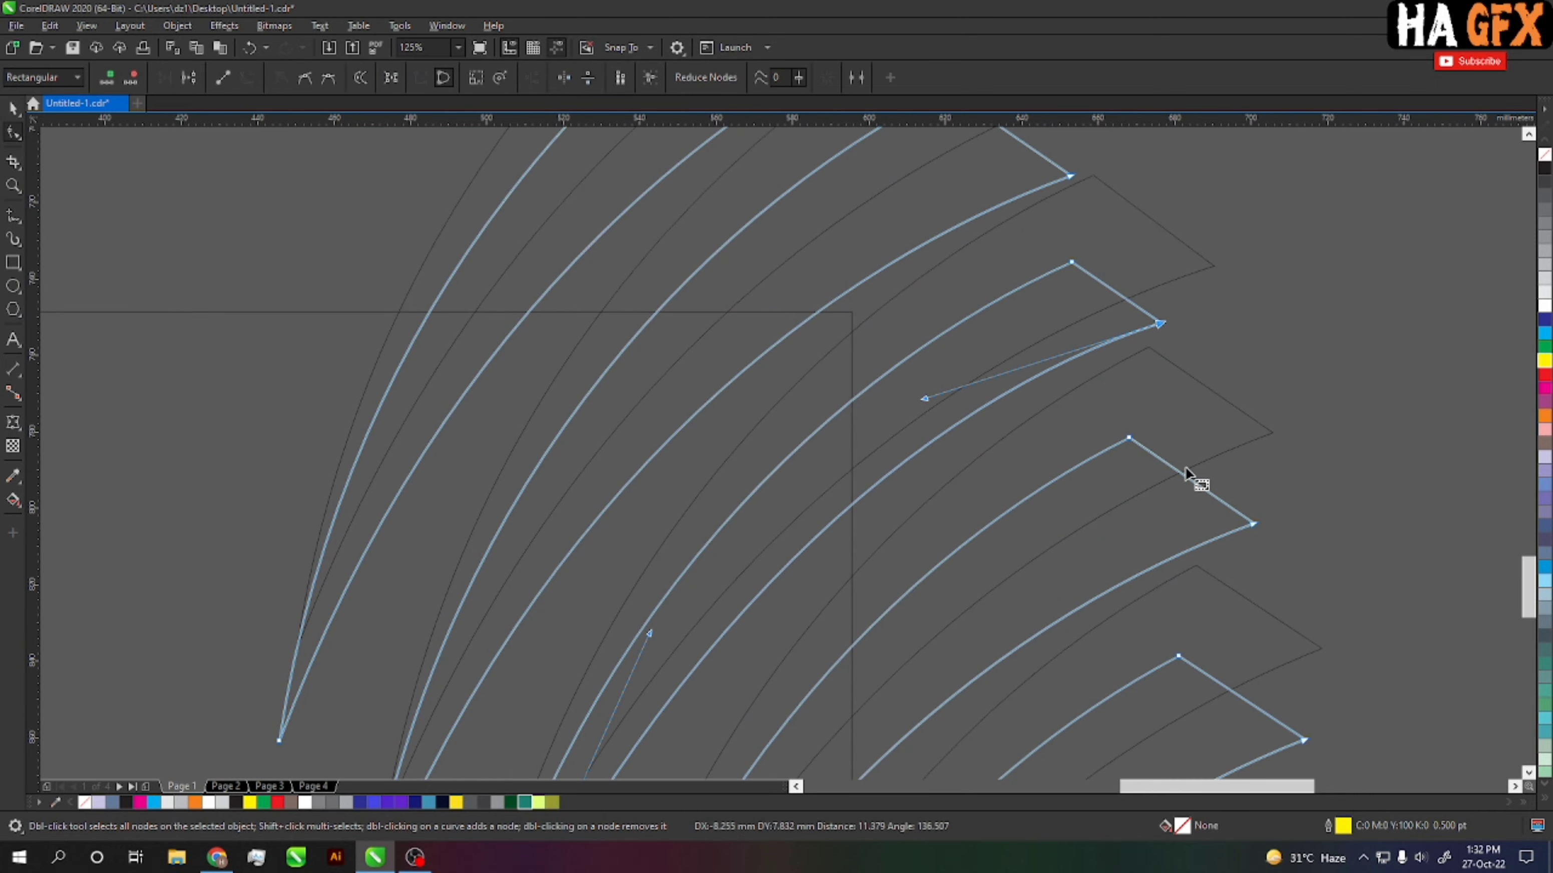
pyautogui.scroll(-5, 1186, 466)
pyautogui.scroll(2, 936, 339)
pyautogui.scroll(2, 929, 405)
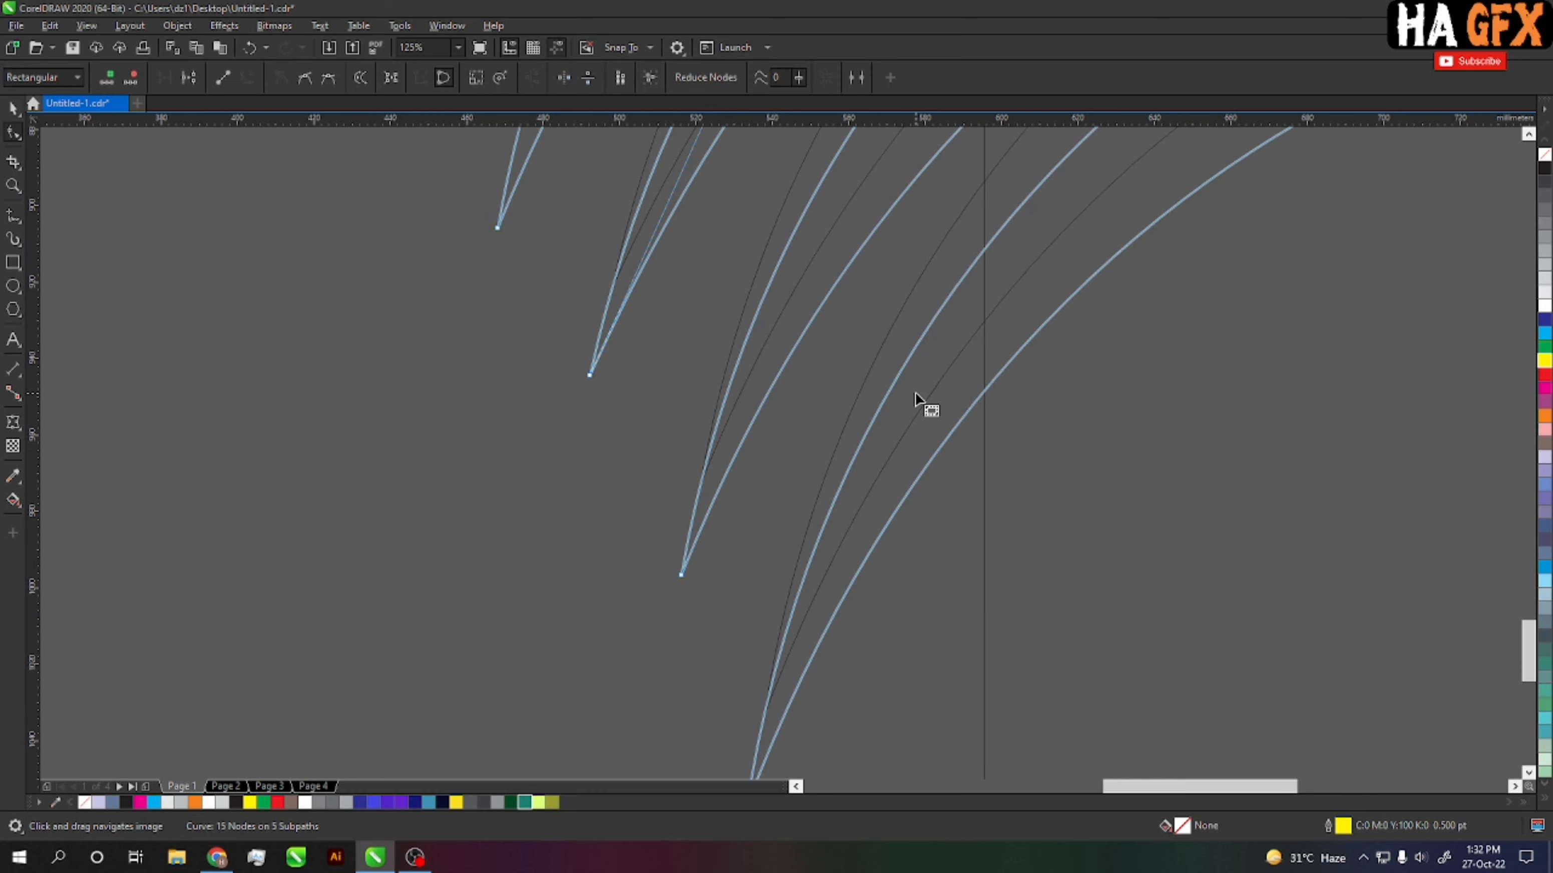
pyautogui.scroll(2, 942, 596)
pyautogui.scroll(2, 968, 715)
pyautogui.scroll(2, 984, 624)
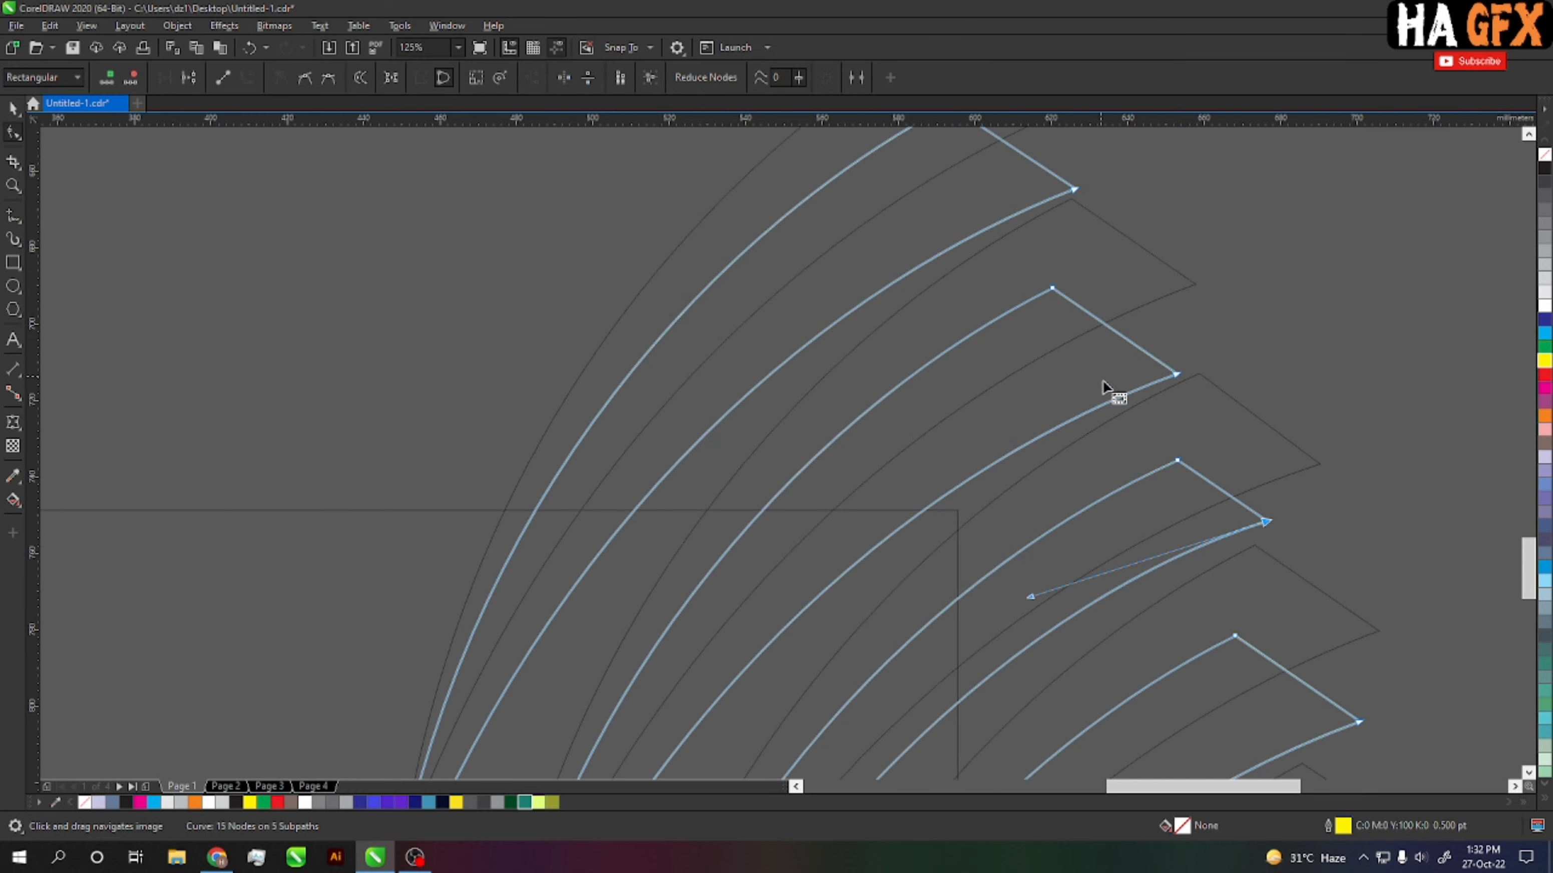
pyautogui.moveTo(1176, 376); pyautogui.dragTo(1169, 362)
pyautogui.scroll(1, 981, 496)
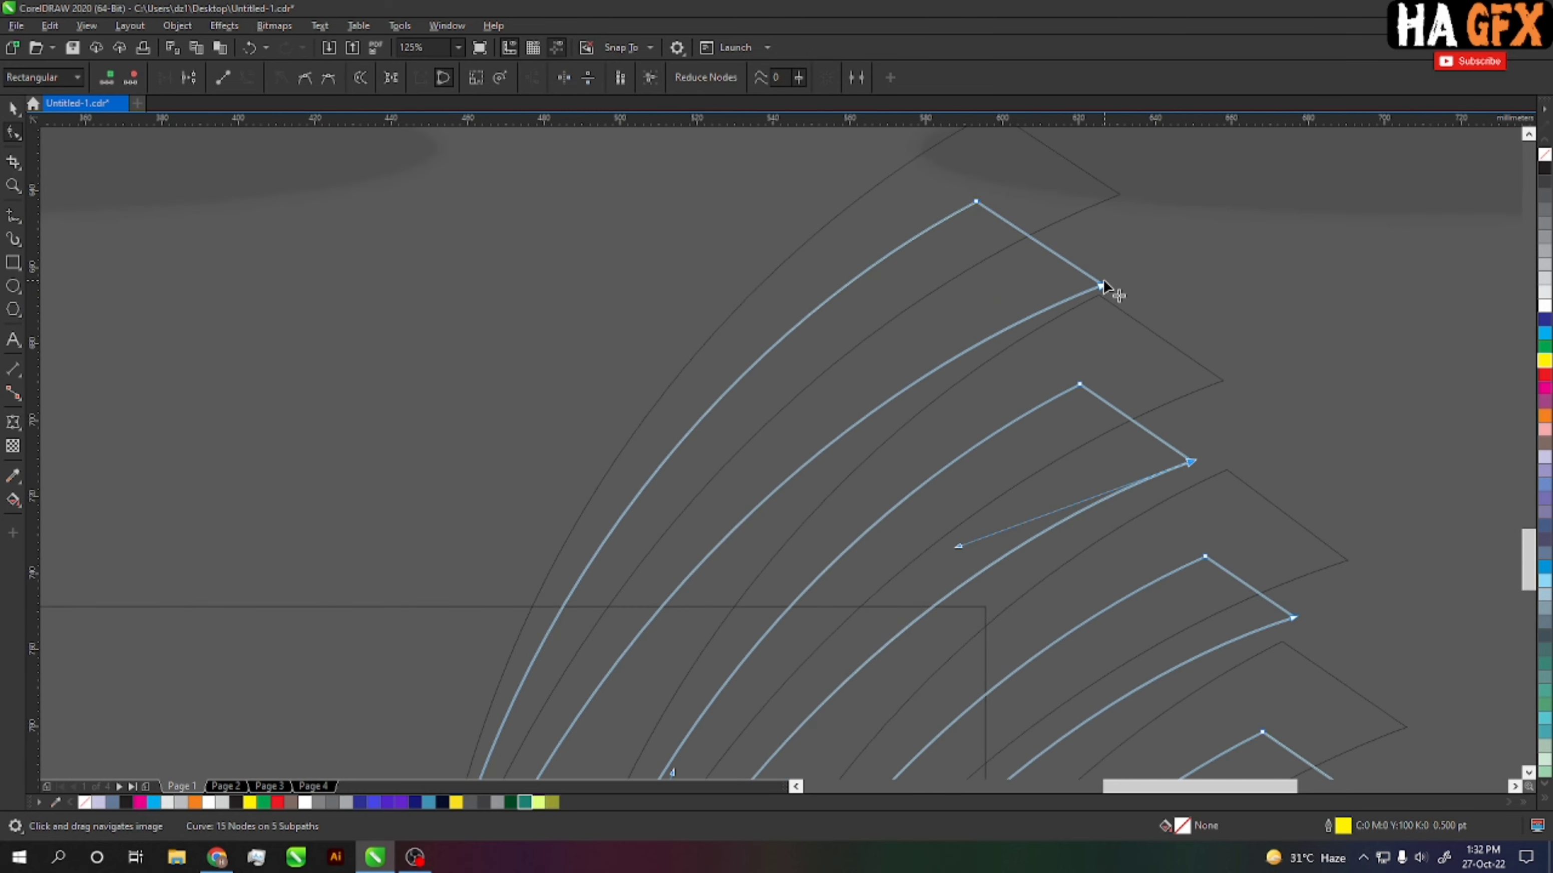
pyautogui.hotkey('ctrl', 'z')
pyautogui.hotkey('ctrl', 'z')
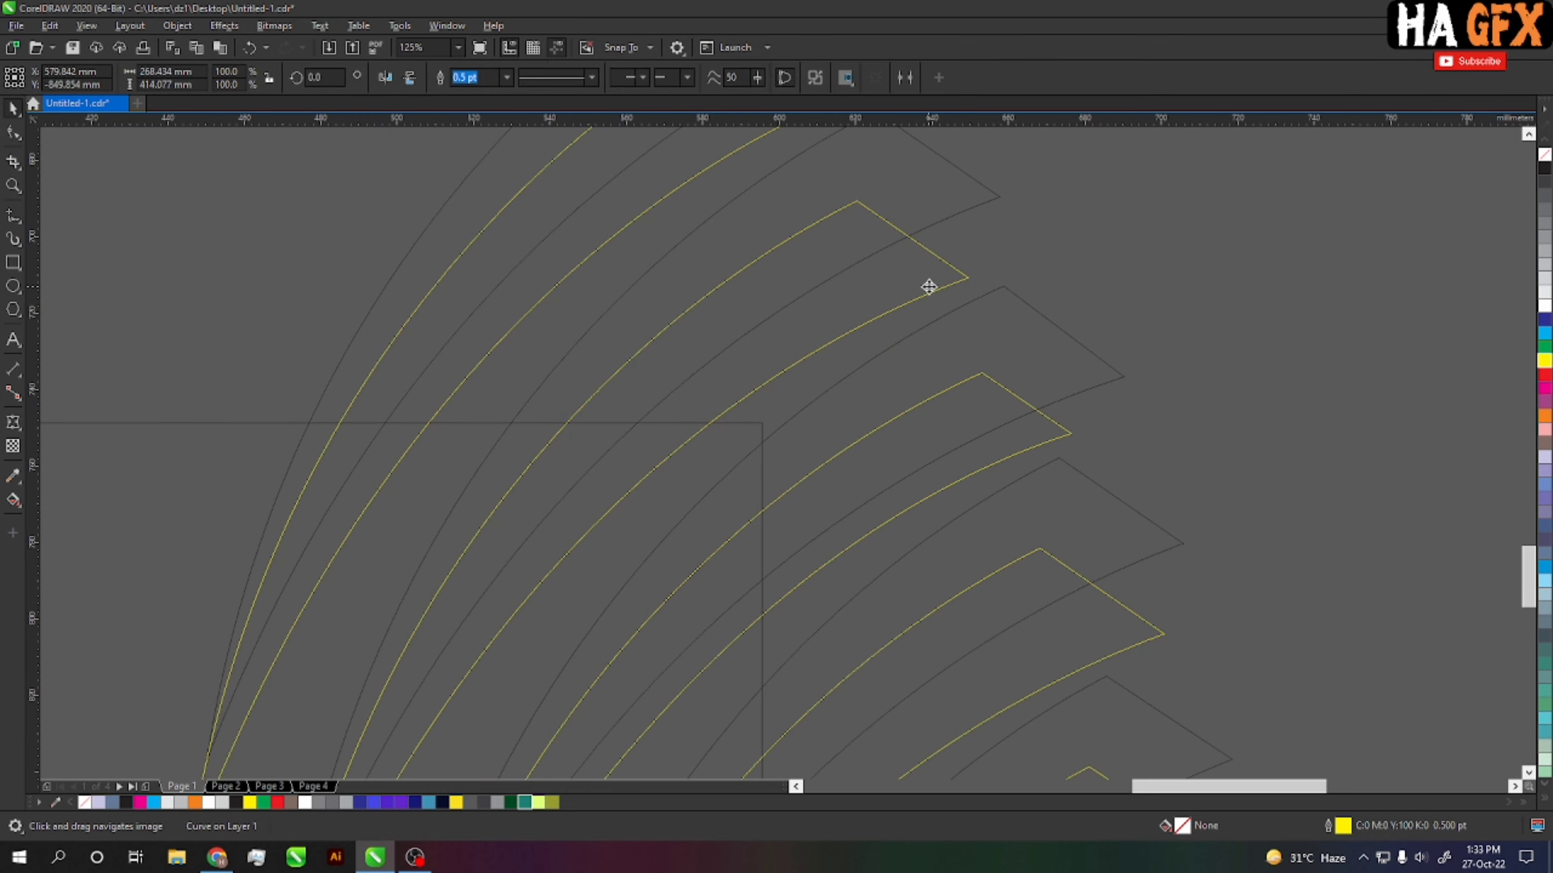
# Step: Intersect the two combined curves, leaving five thin crescent stripes
pyautogui.hotkey('ctrl', 'a')
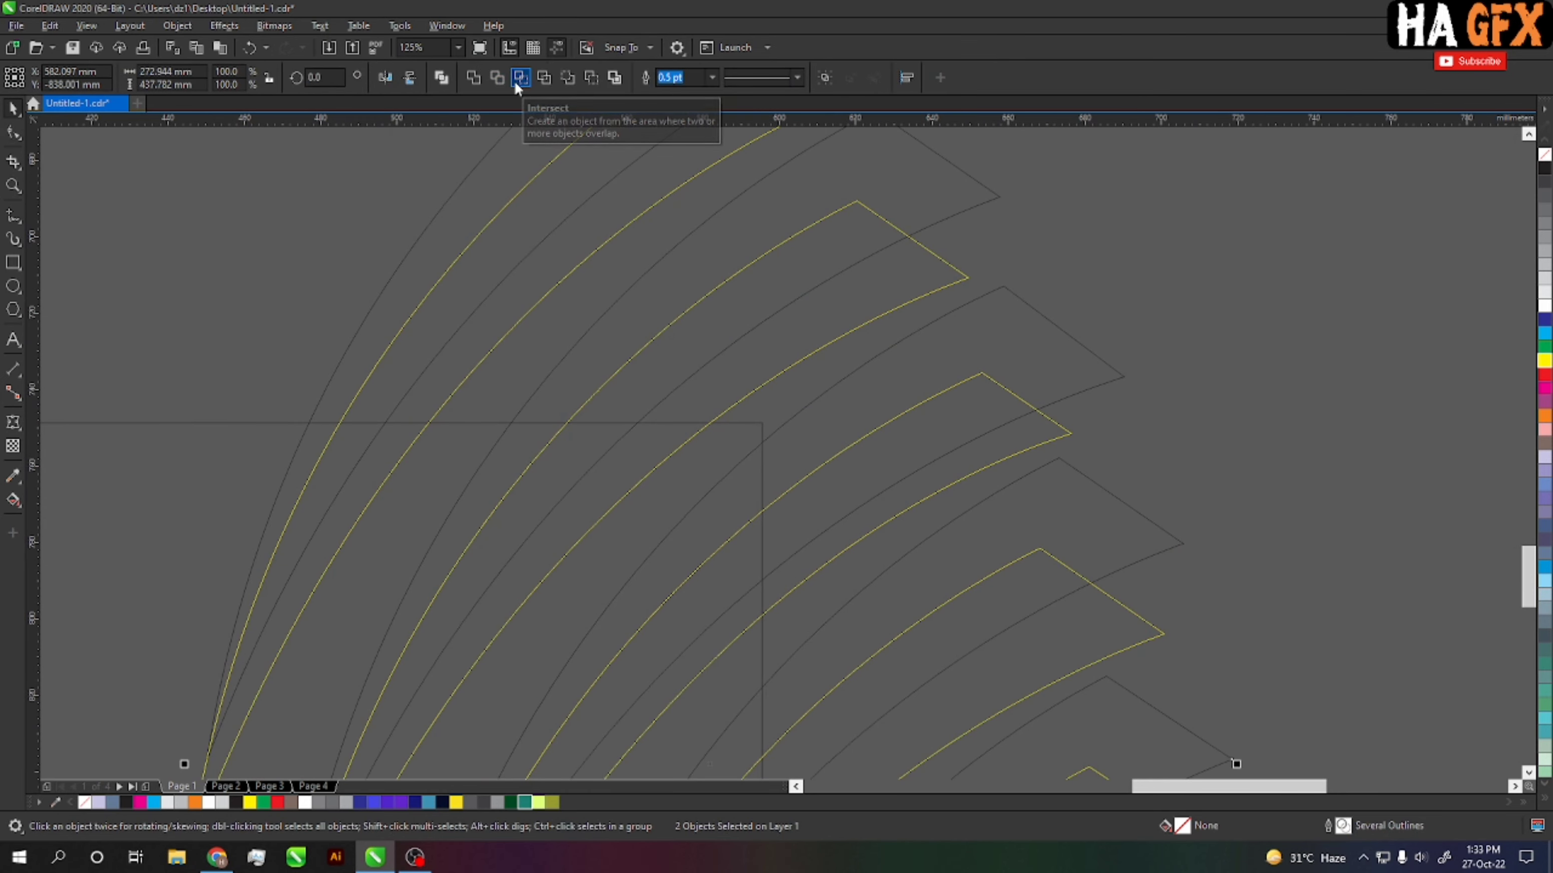
pyautogui.click(517, 85)
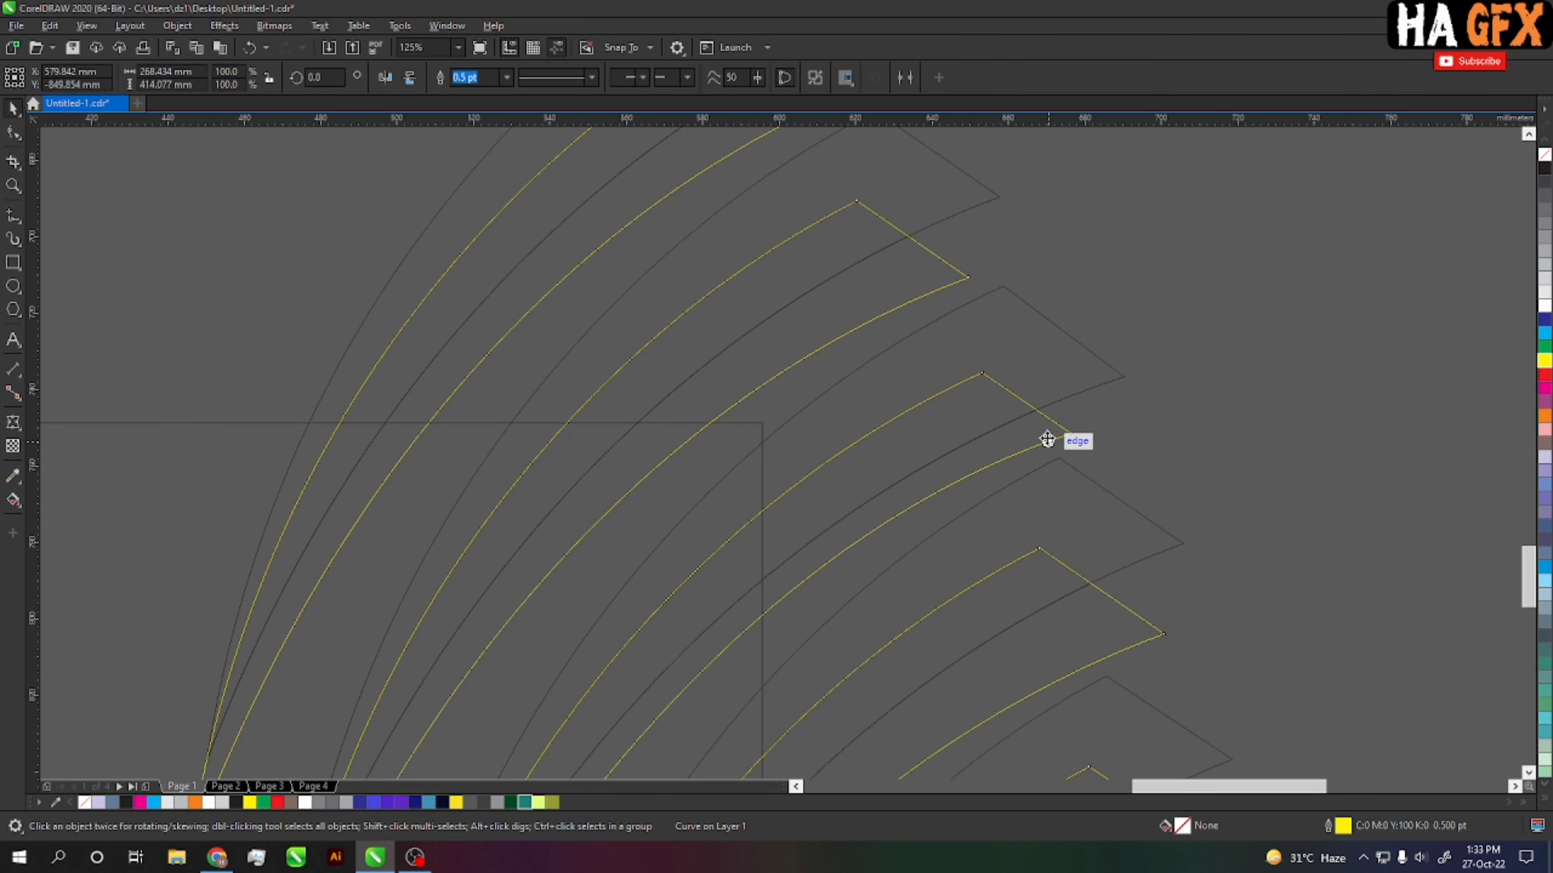
pyautogui.press('Escape')
pyautogui.scroll(-2, 1047, 440)
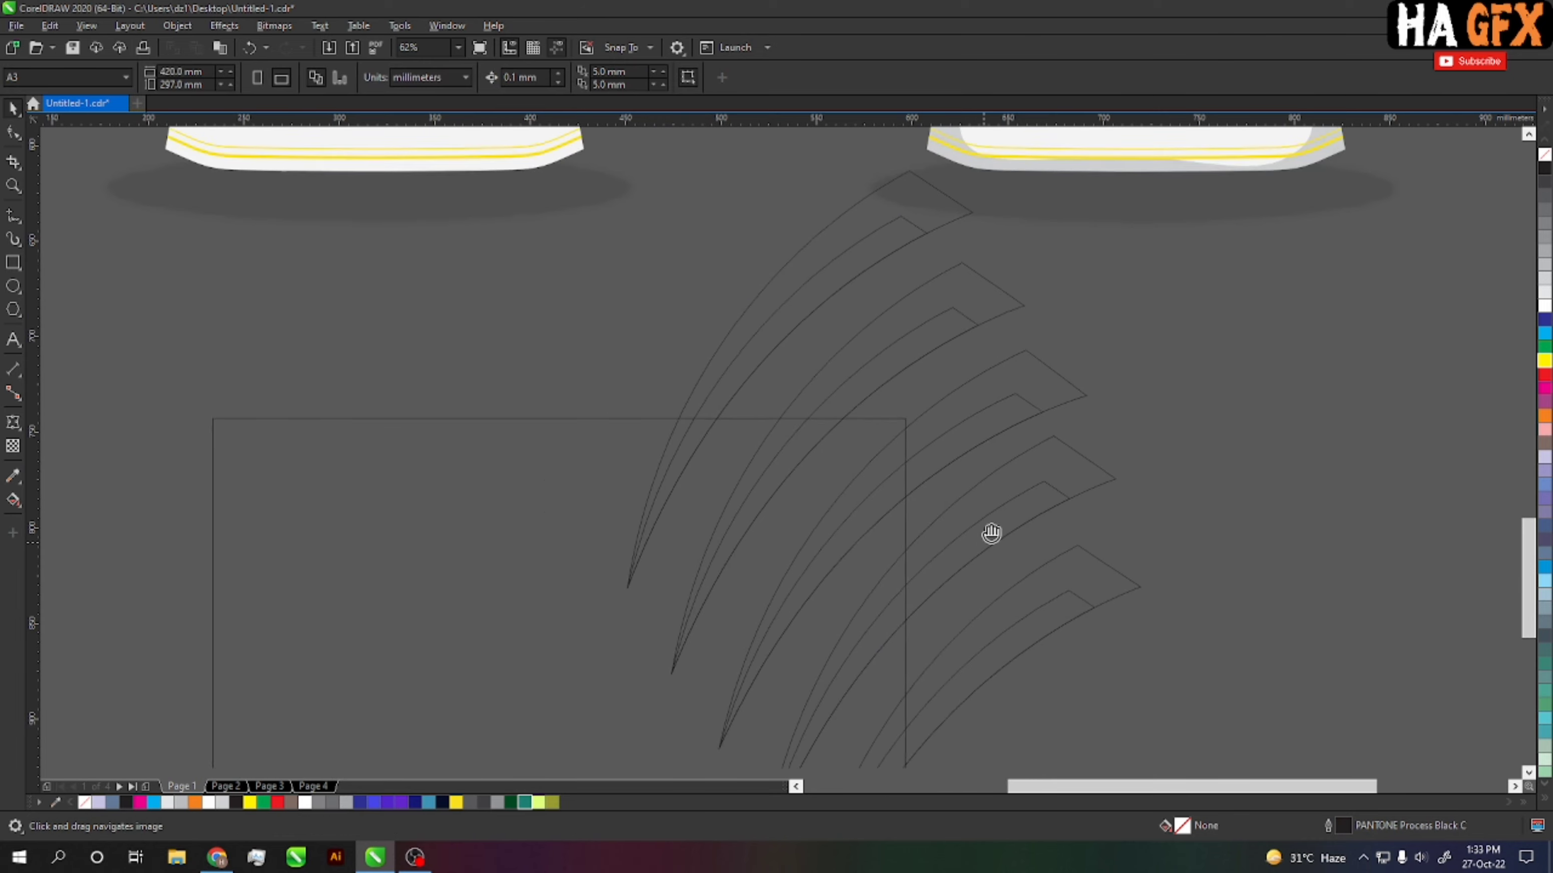
# Step: Fill the large rectangle teal (#1C8173) and remove its outline
pyautogui.click(1014, 420)
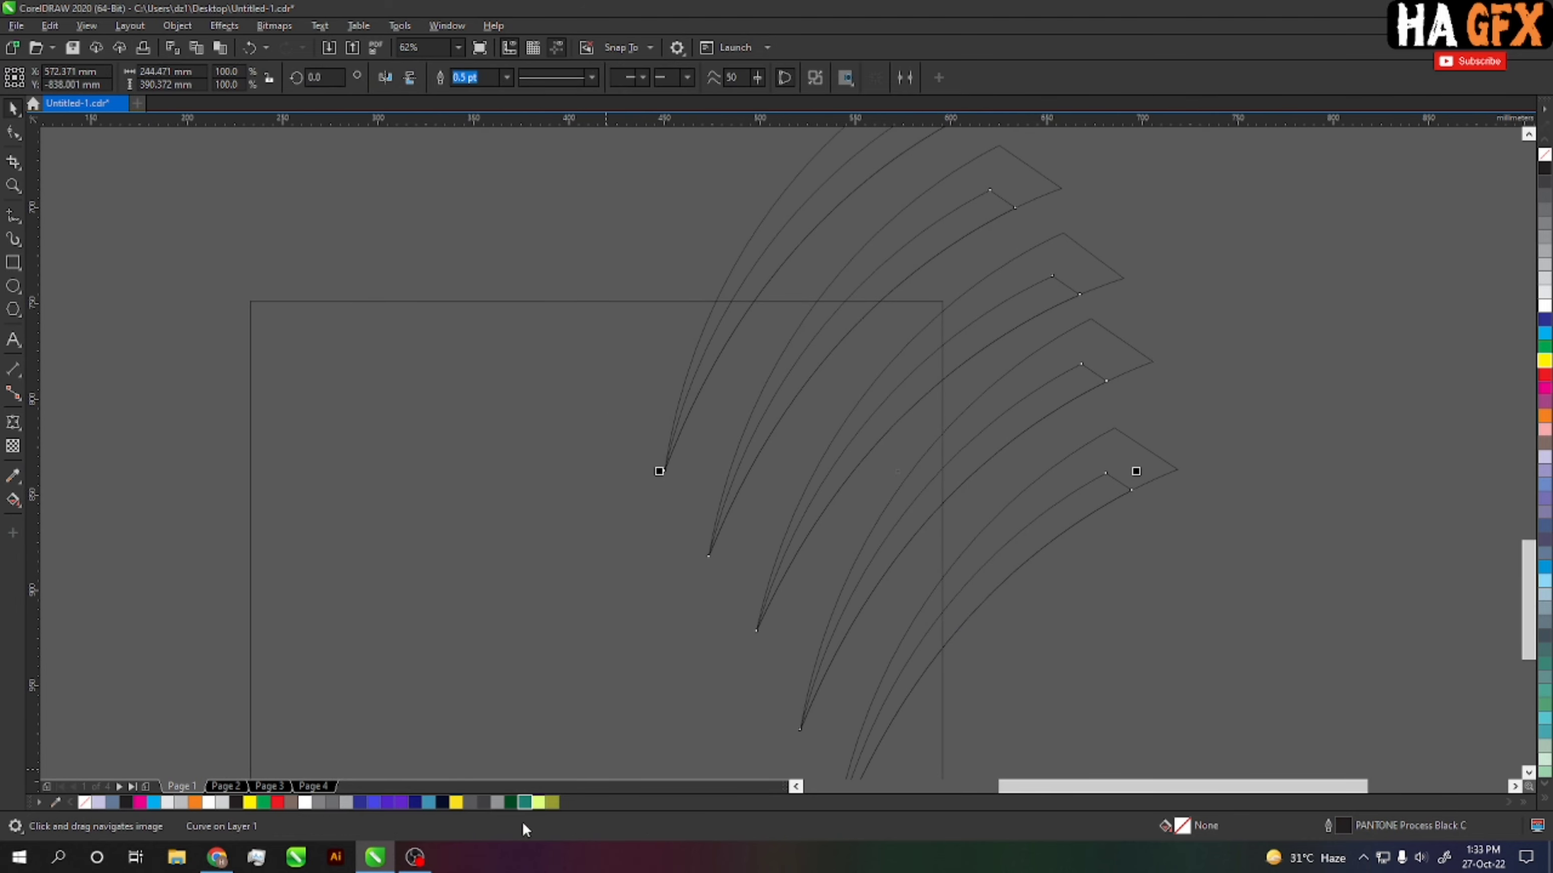
pyautogui.click(600, 640)
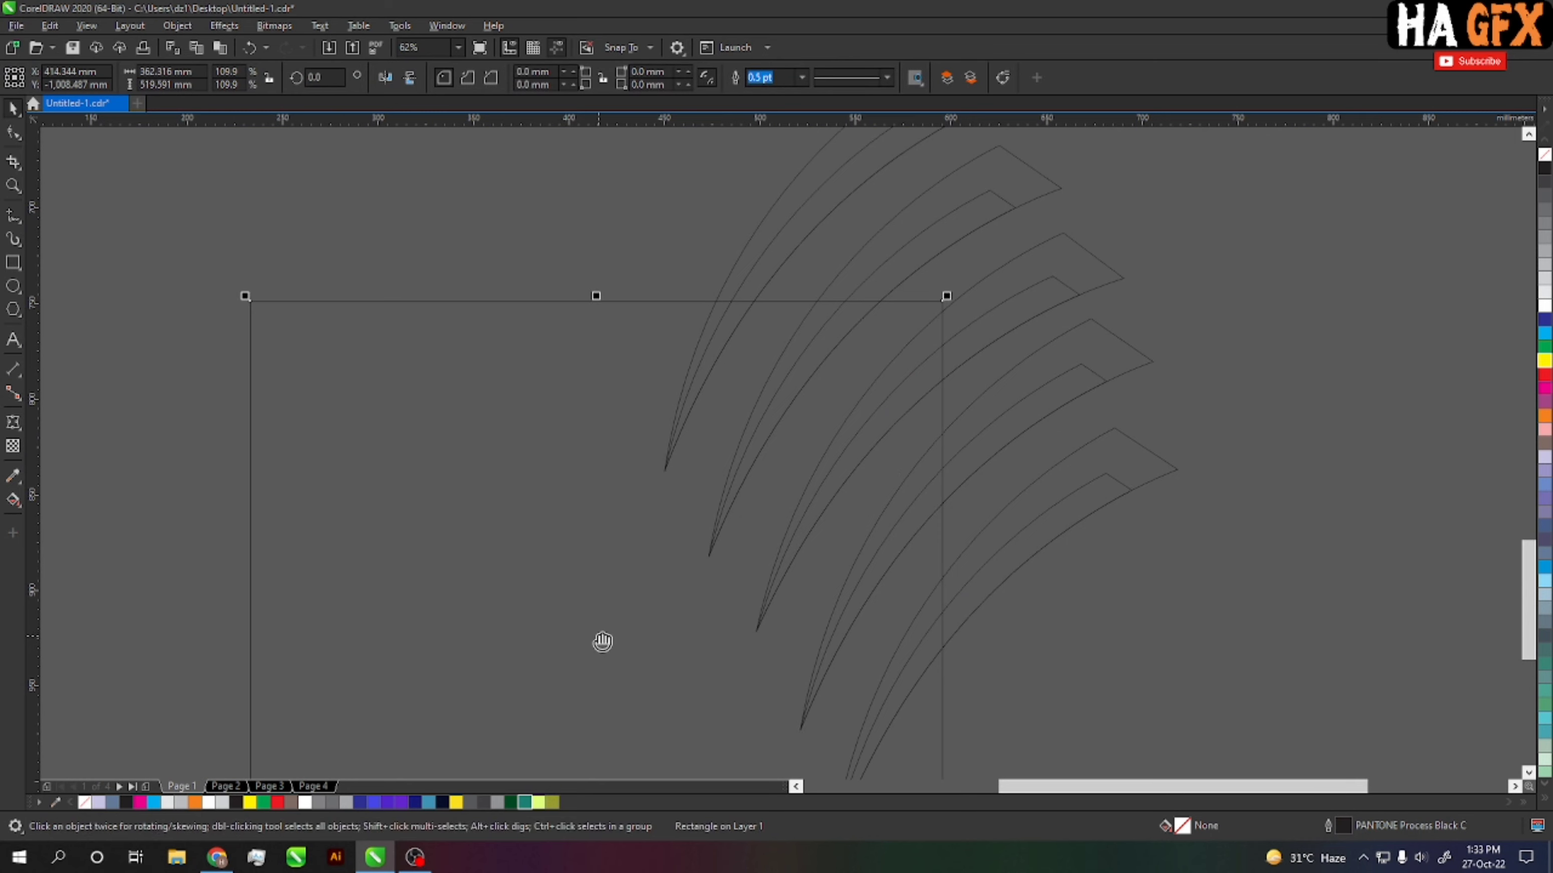
pyautogui.moveTo(600, 641); pyautogui.dragTo(728, 504)
pyautogui.click(523, 803)
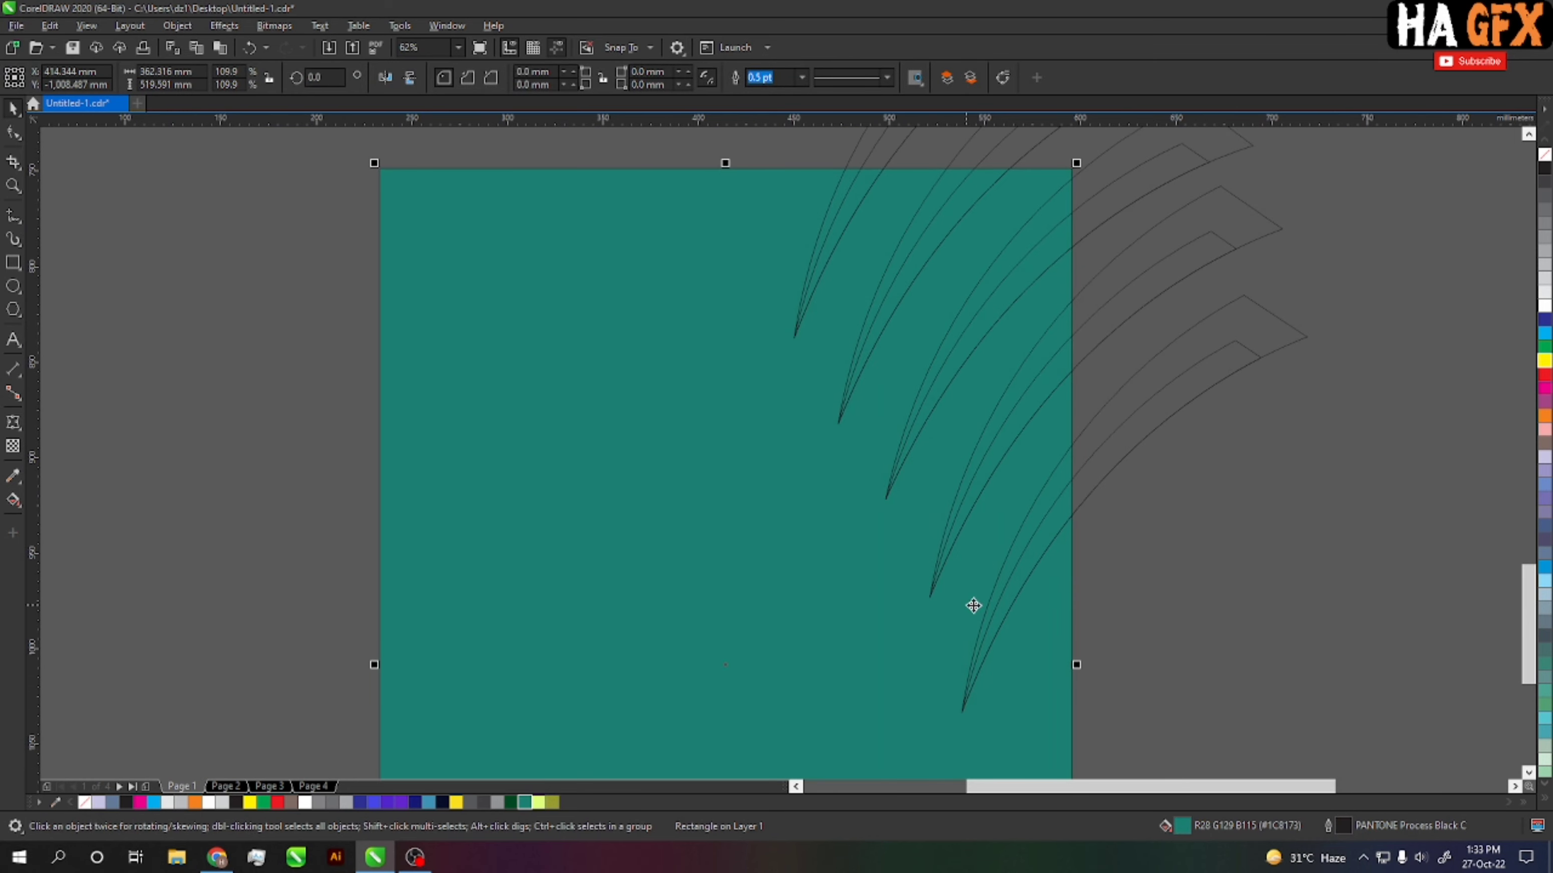
pyautogui.rightClick(85, 802)
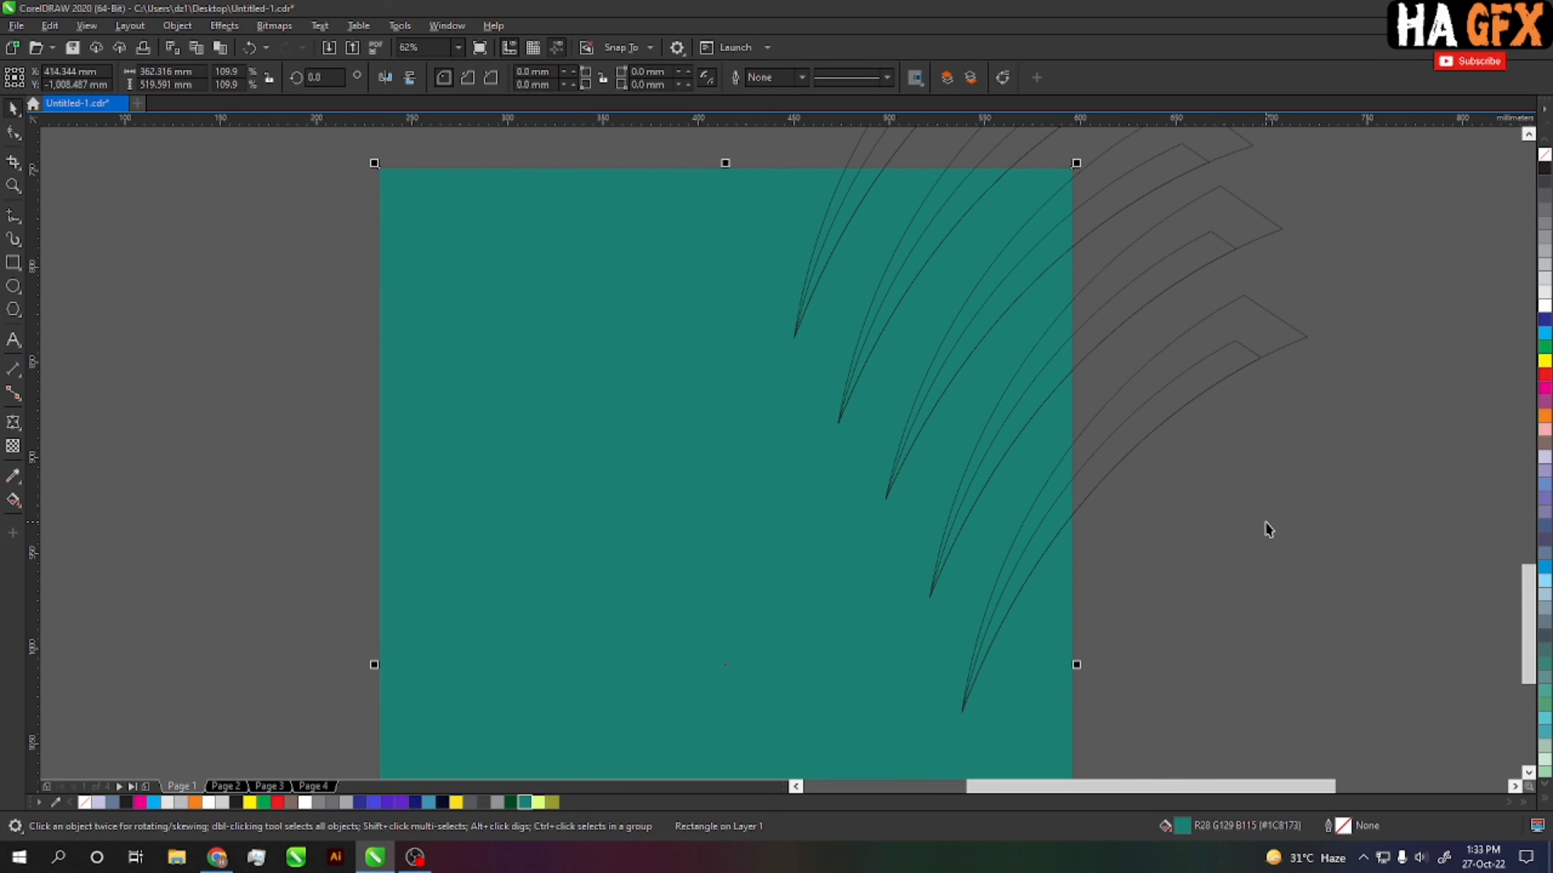
# Step: Fill the crescent stripes lime green with olive (#969C30) shading
pyautogui.click(1174, 368)
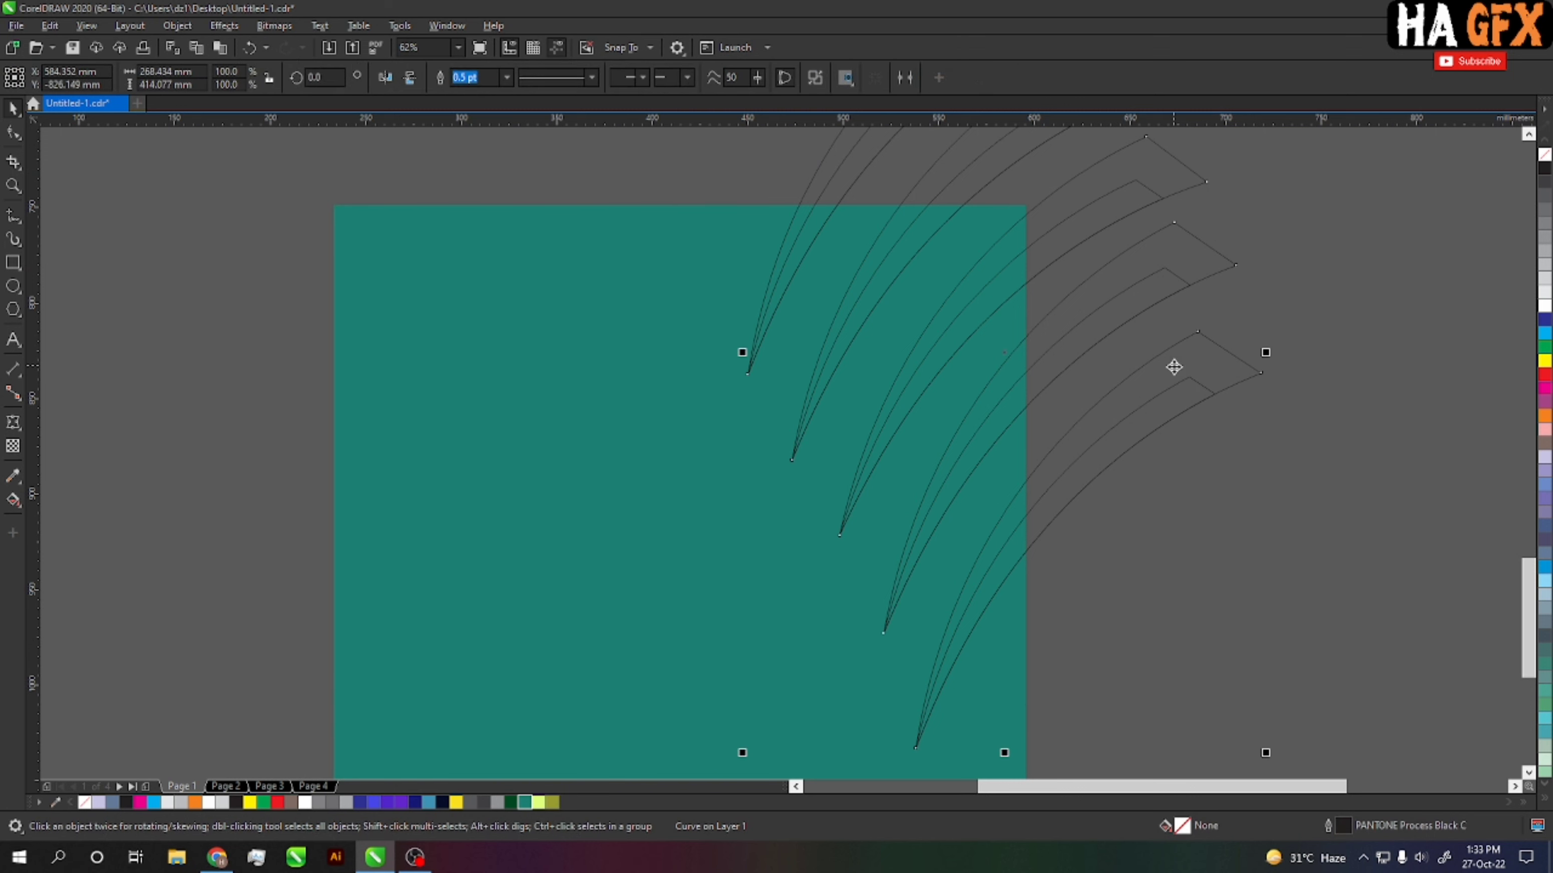
pyautogui.click(540, 804)
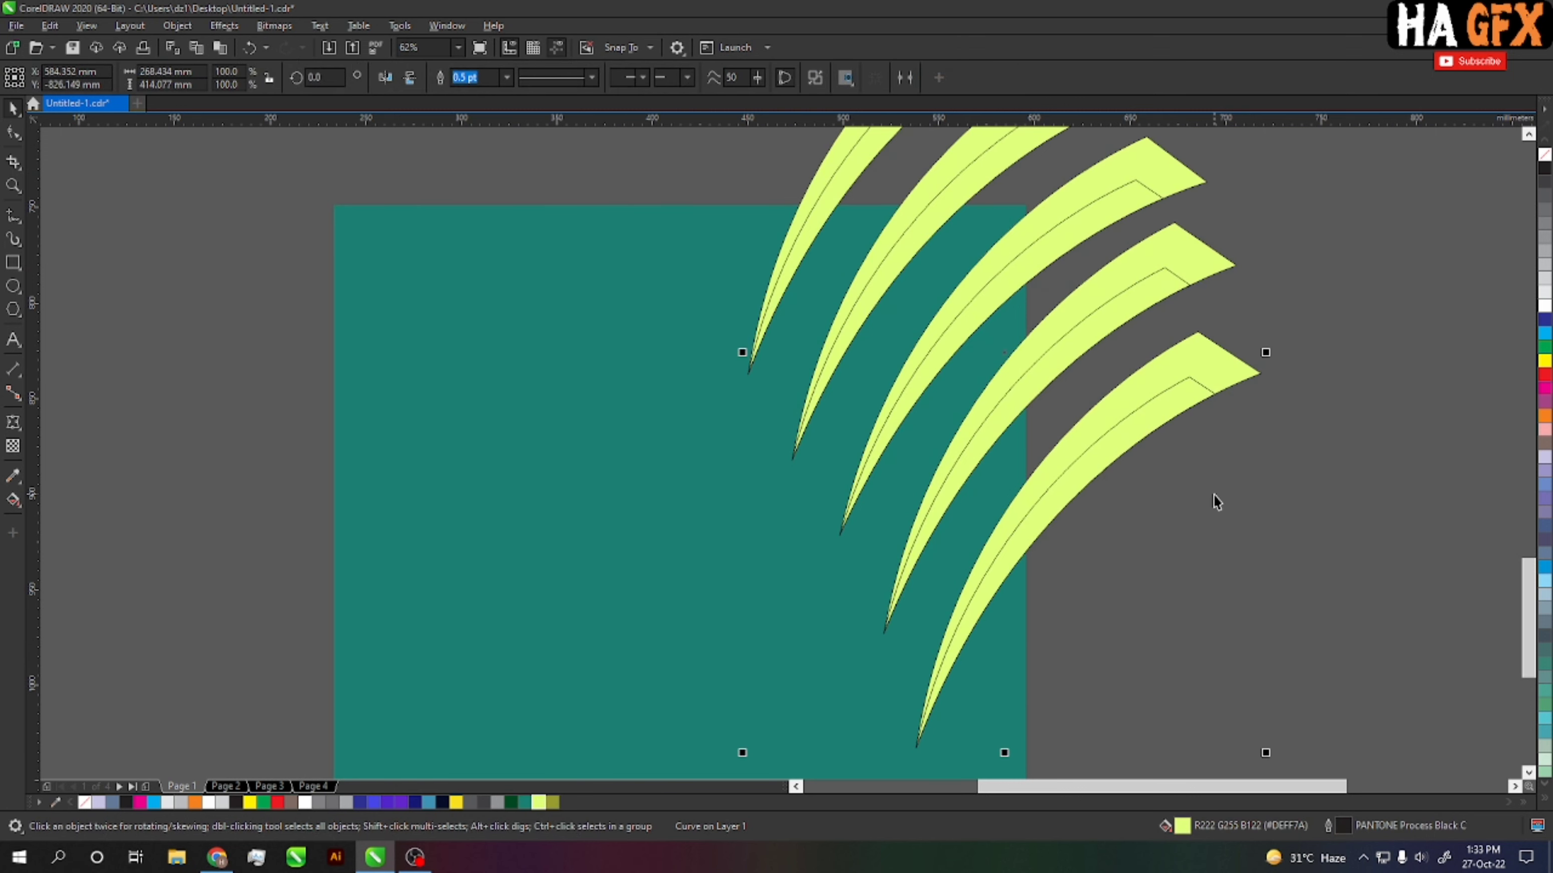
pyautogui.click(553, 802)
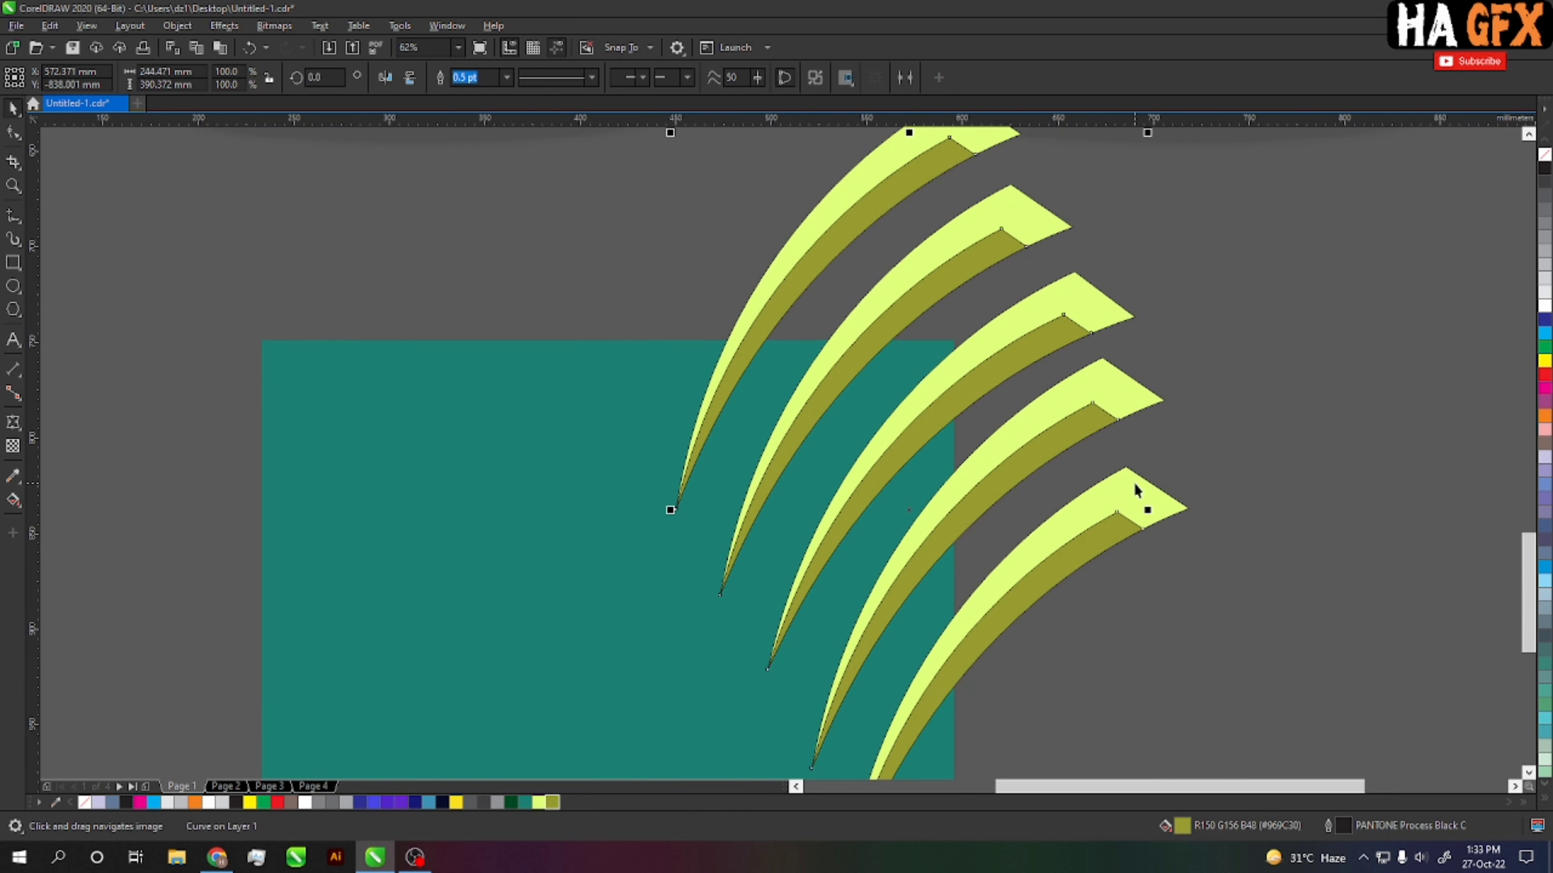
pyautogui.click(1182, 409)
# Step: Select the finished stripe fan and place a horizontally mirrored copy on the left
pyautogui.scroll(-2, 1184, 490)
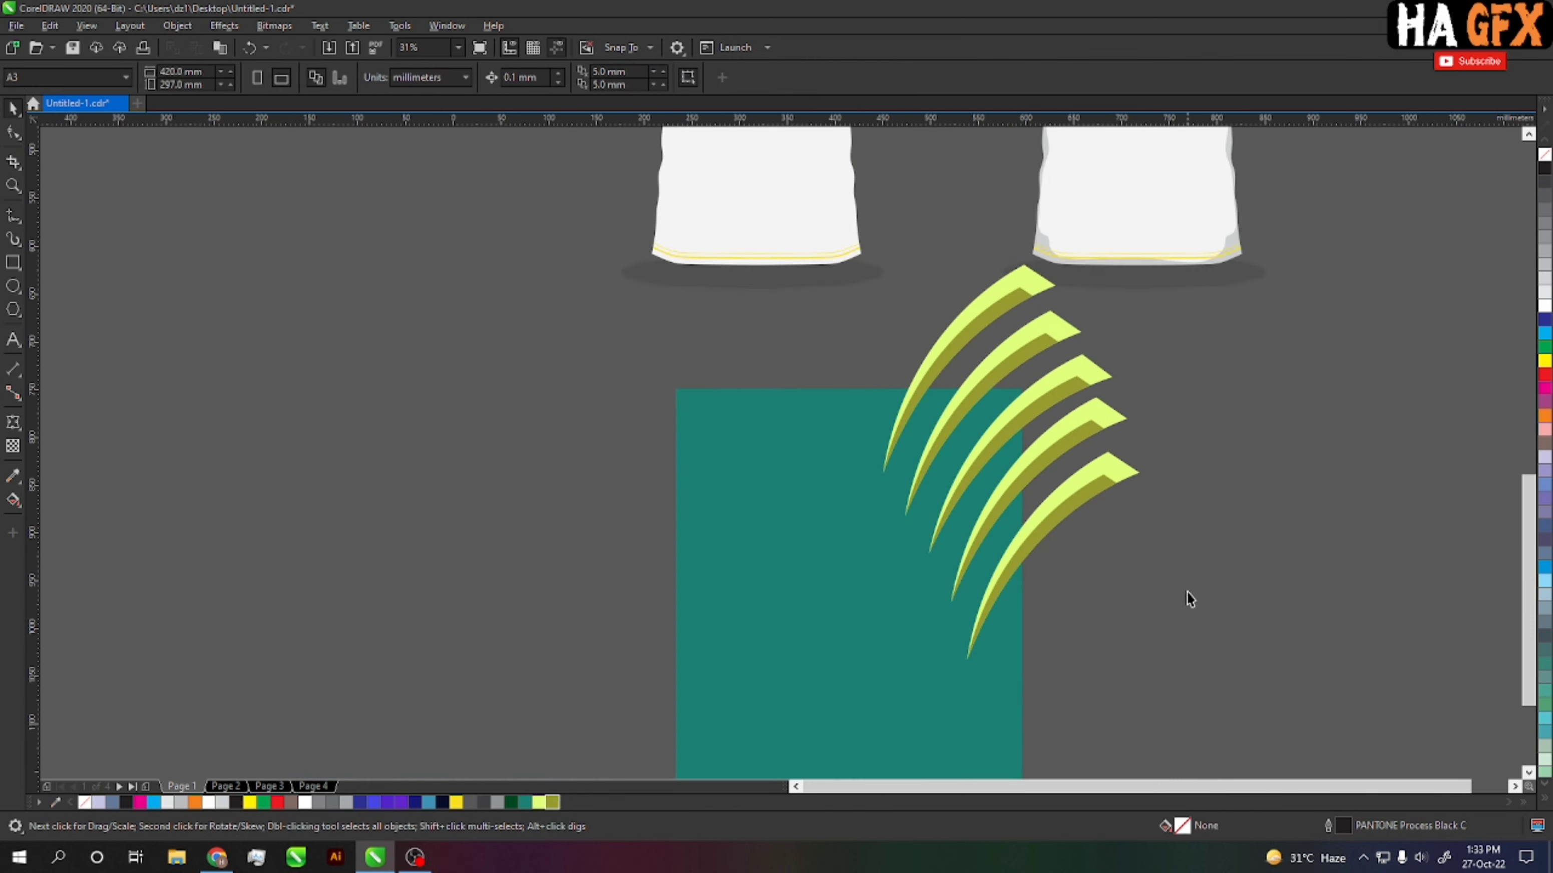
pyautogui.moveTo(1203, 692); pyautogui.dragTo(787, 249)
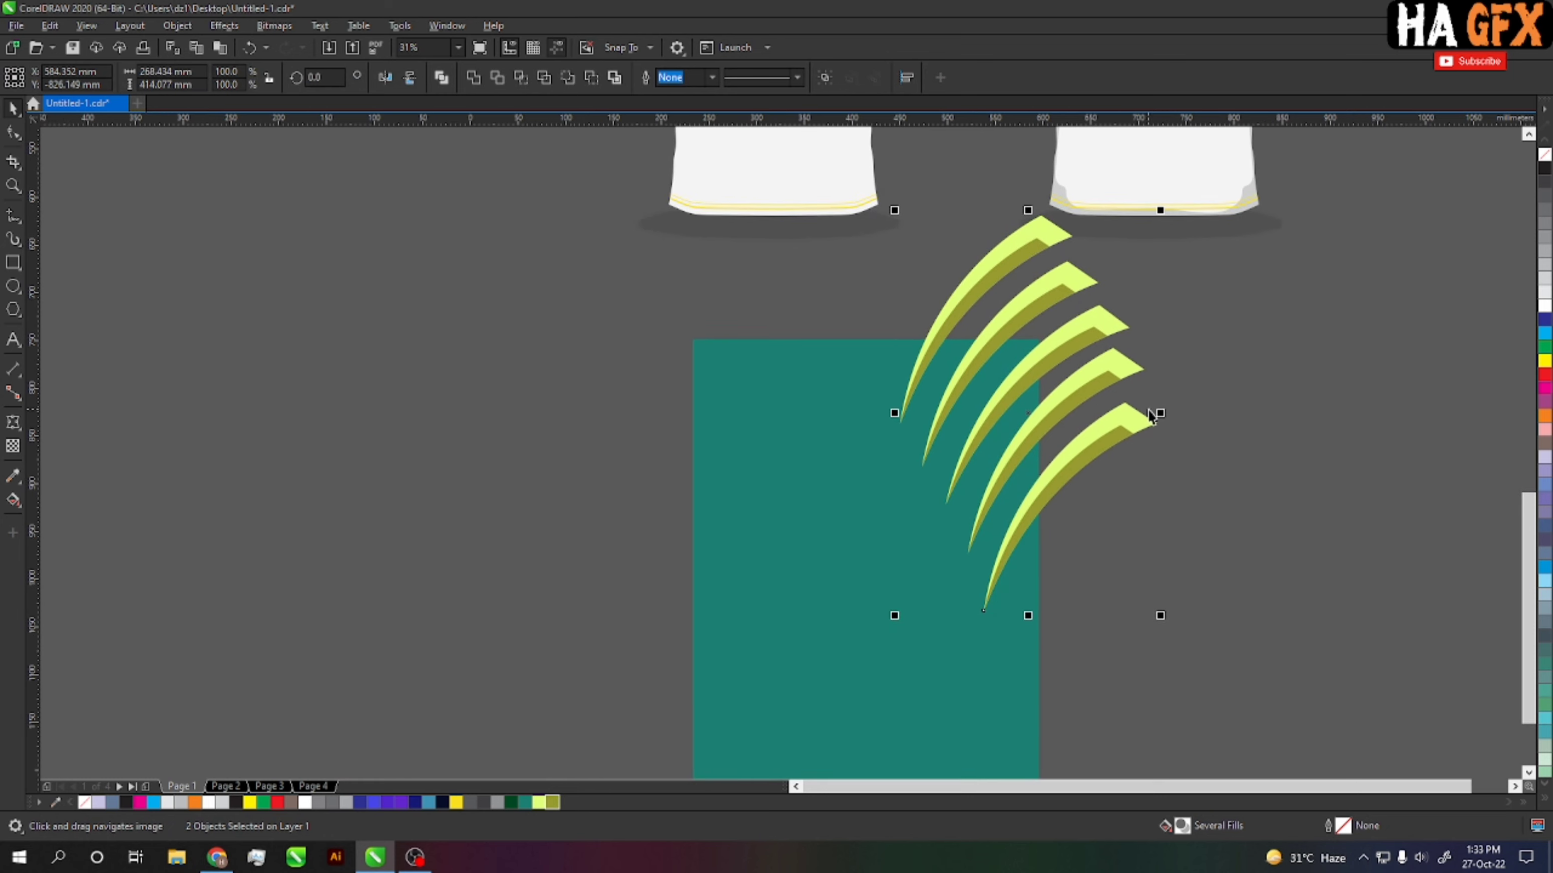
pyautogui.moveTo(1157, 415)
pyautogui.mouseDown()
pyautogui.moveTo(860, 423)
pyautogui.moveTo(842, 467)
pyautogui.mouseUp()
pyautogui.scroll(2, 868, 391)
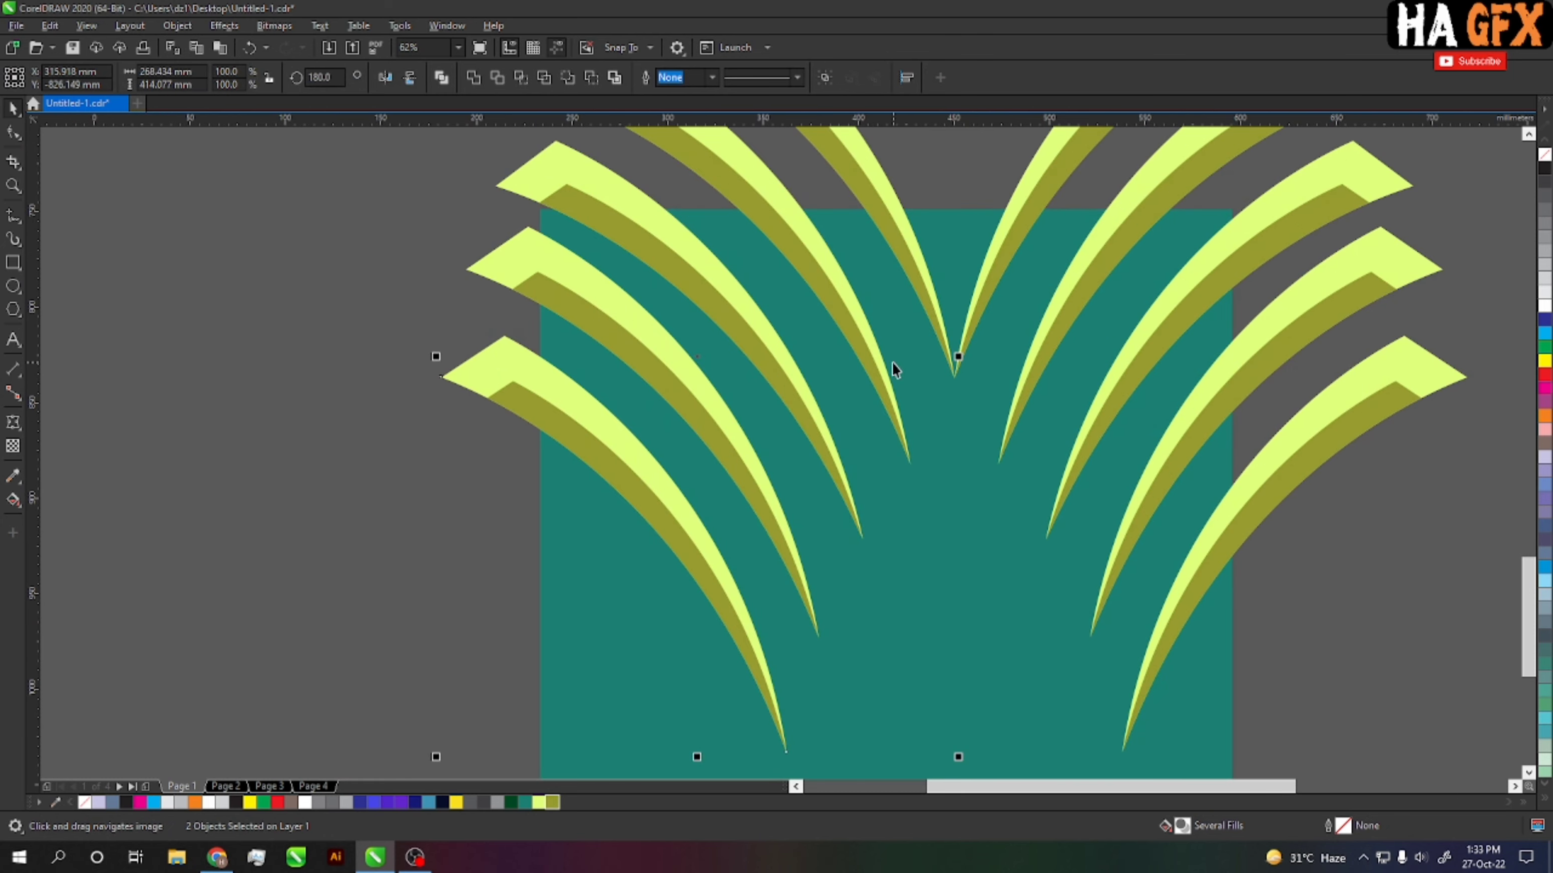
pyautogui.moveTo(904, 361); pyautogui.dragTo(824, 381)
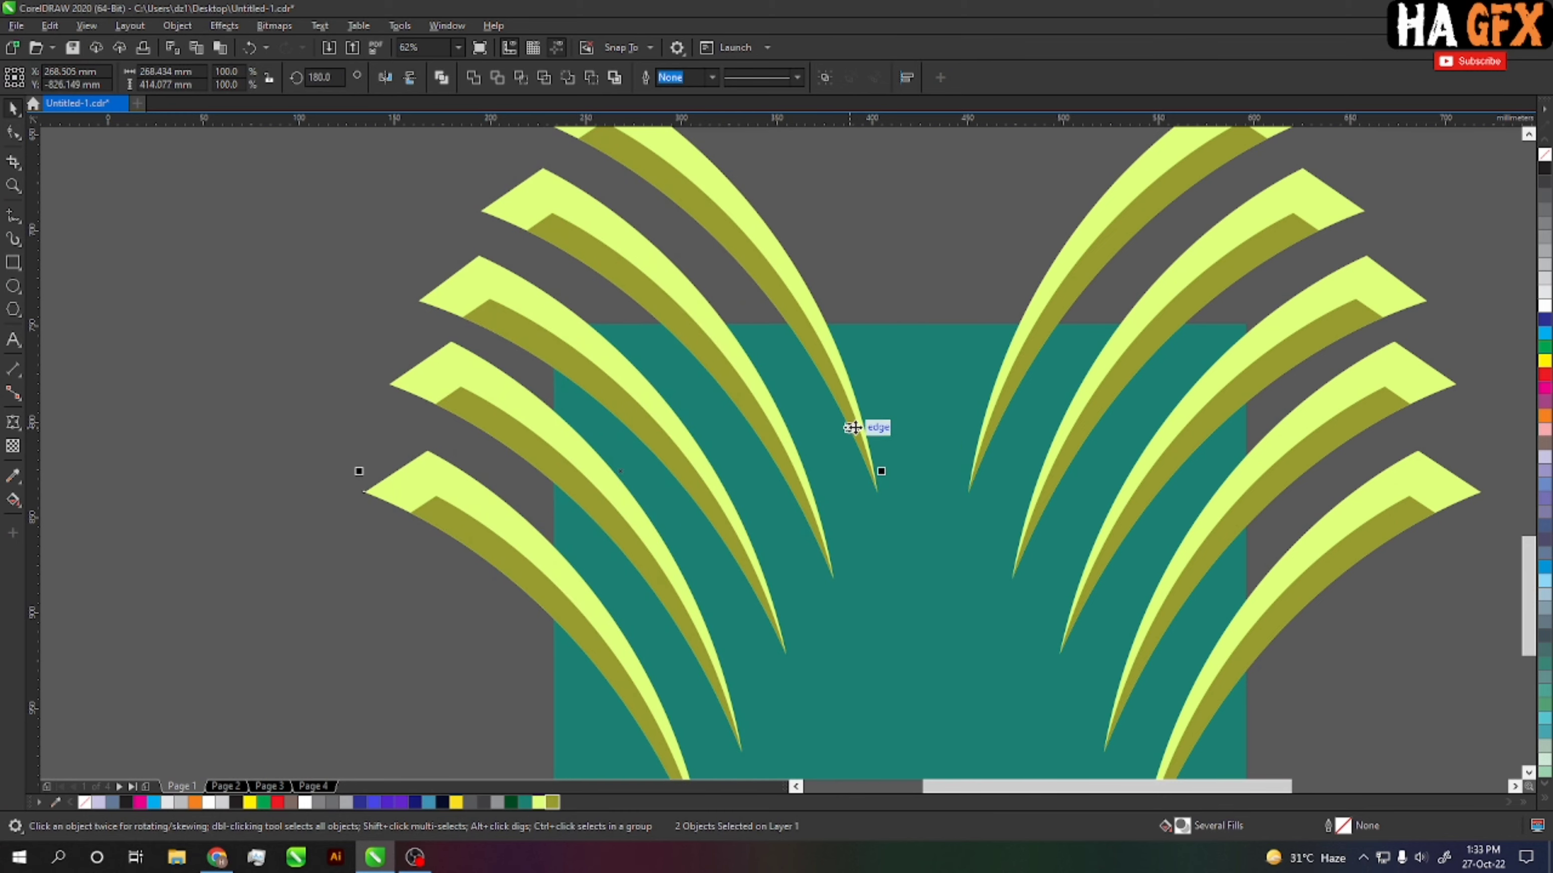
# Step: Zoom in and nudge the mirrored stripes further left, undoing a trial move to the right
pyautogui.press('z')
pyautogui.moveTo(374, 260); pyautogui.dragTo(1254, 567)
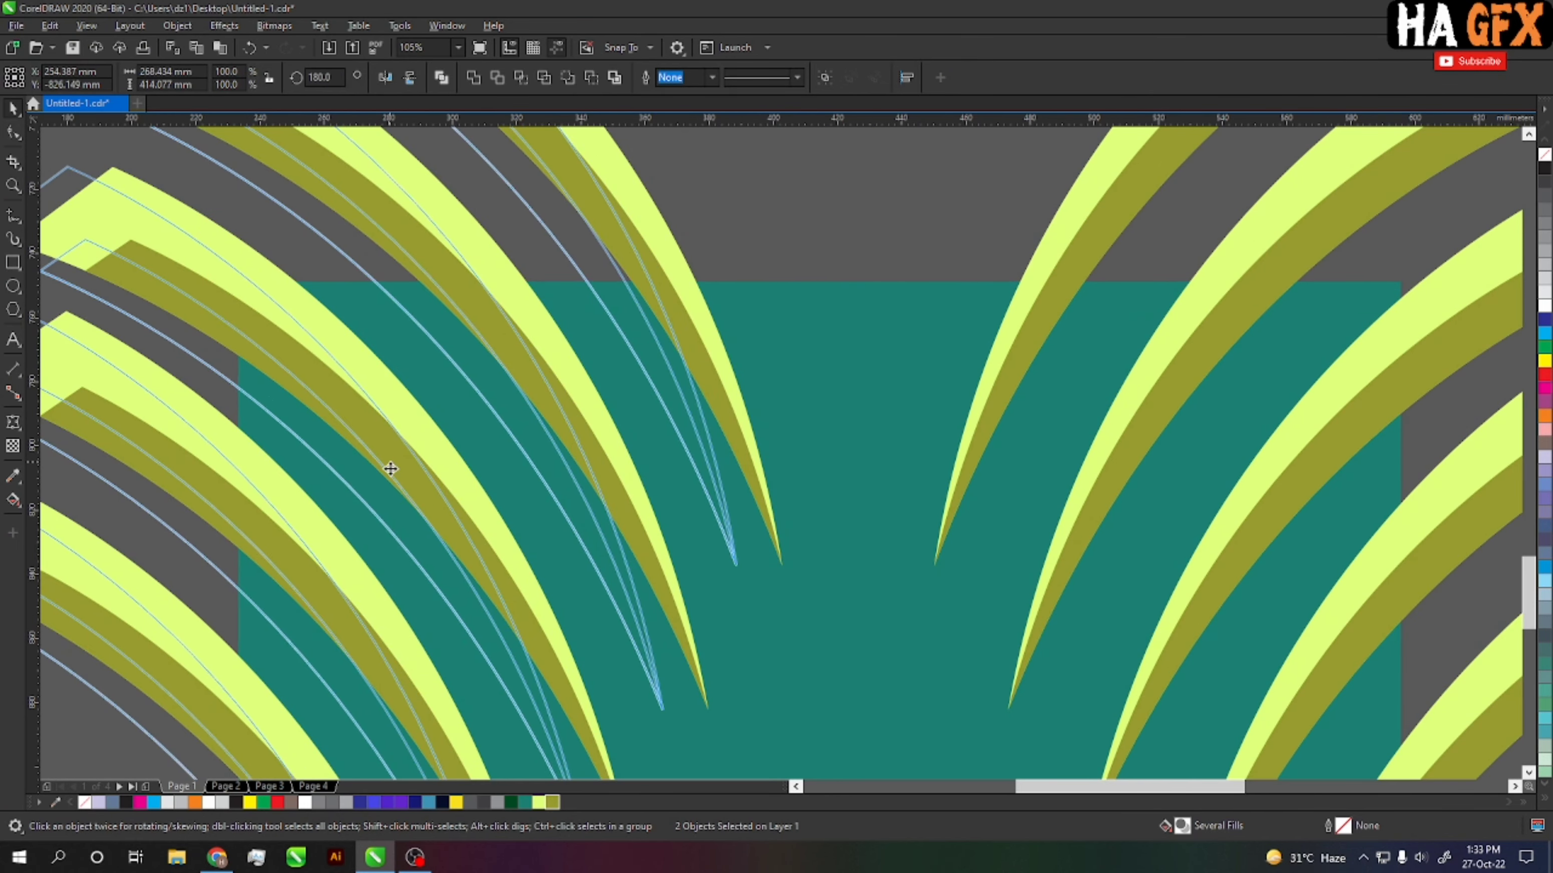
pyautogui.moveTo(435, 462); pyautogui.dragTo(364, 476)
pyautogui.scroll(-2, 364, 476)
pyautogui.scroll(-3, 361, 464)
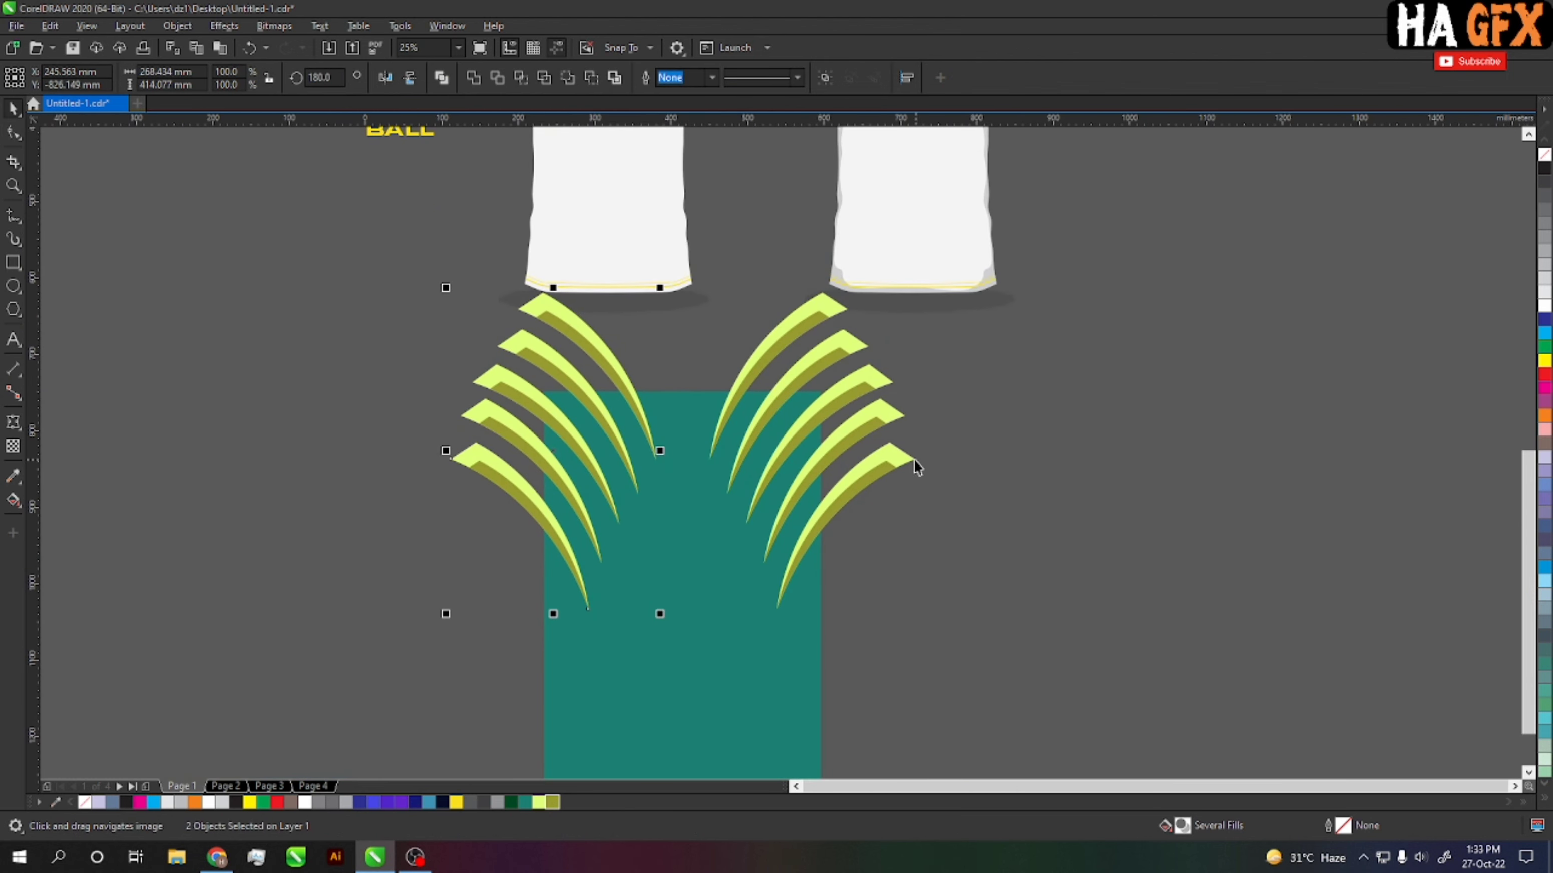
pyautogui.keyDown('shift'); pyautogui.click(914, 462); pyautogui.keyUp('shift')
pyautogui.scroll(4, 888, 481)
pyautogui.scroll(-4, 870, 448)
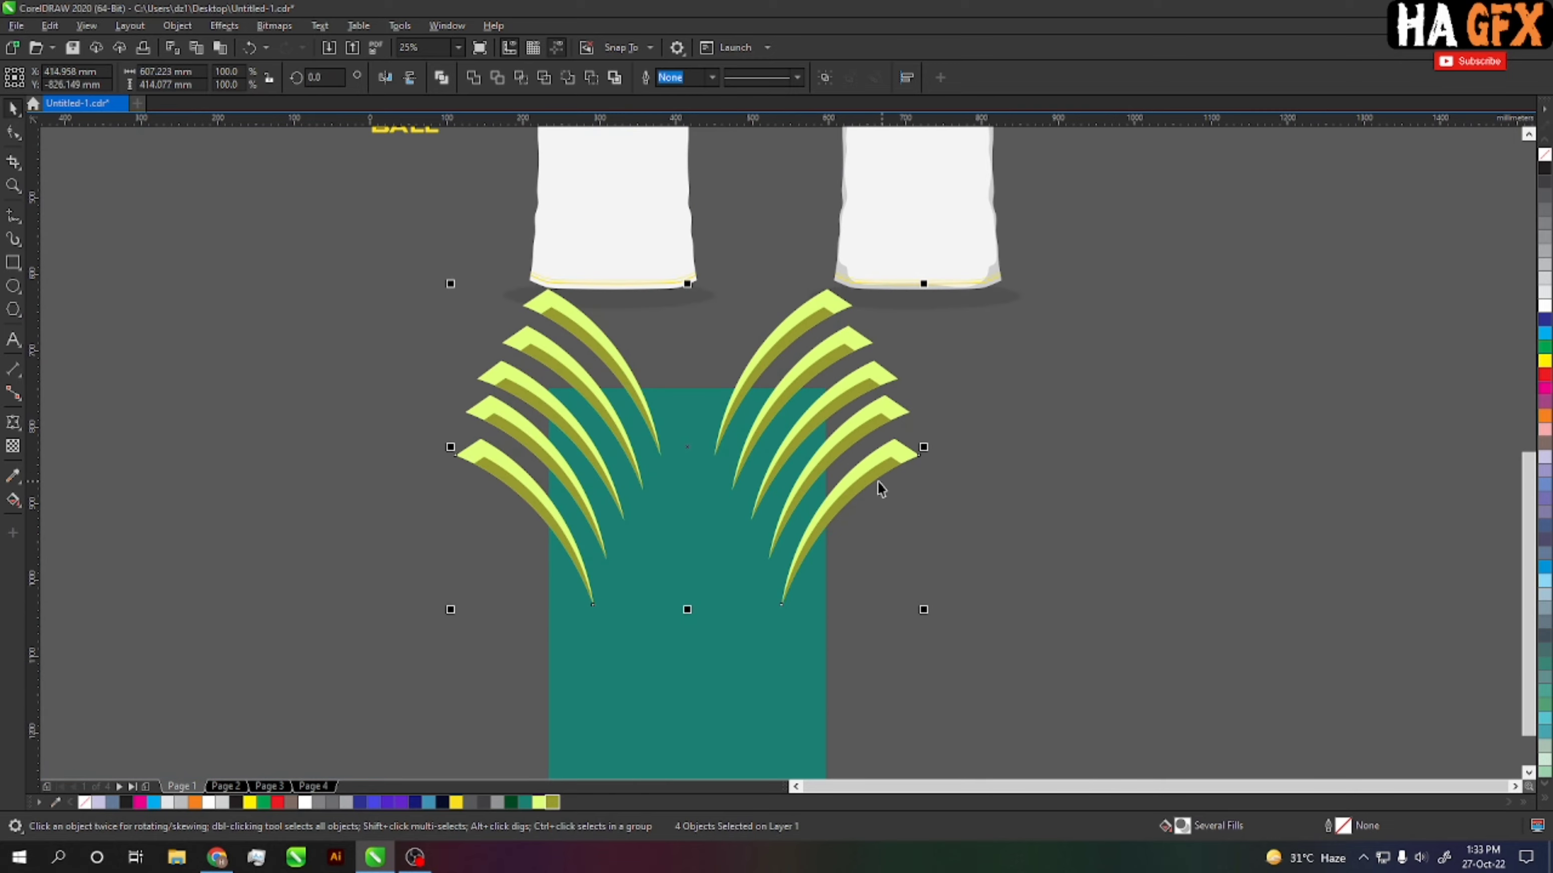
pyautogui.moveTo(878, 480); pyautogui.dragTo(1302, 506)
pyautogui.hotkey('ctrl', 'z')
# Step: Group the stripes and add a vertically mirrored copy of the stripe group
pyautogui.click(823, 86)
pyautogui.keyDown('shift'); pyautogui.click(734, 634); pyautogui.keyUp('shift')
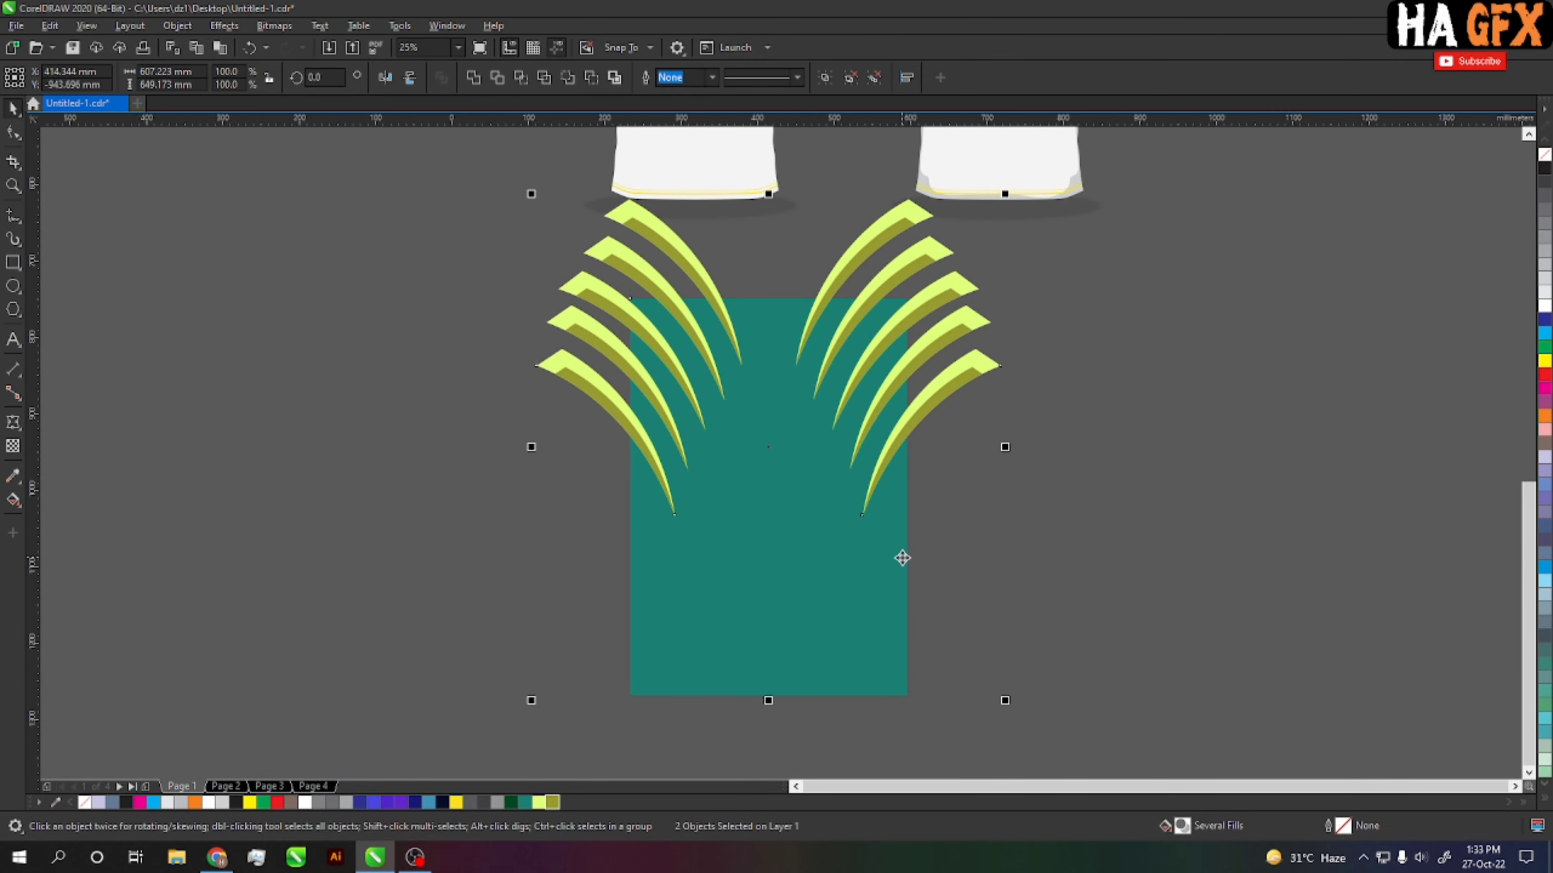
pyautogui.click(1052, 555)
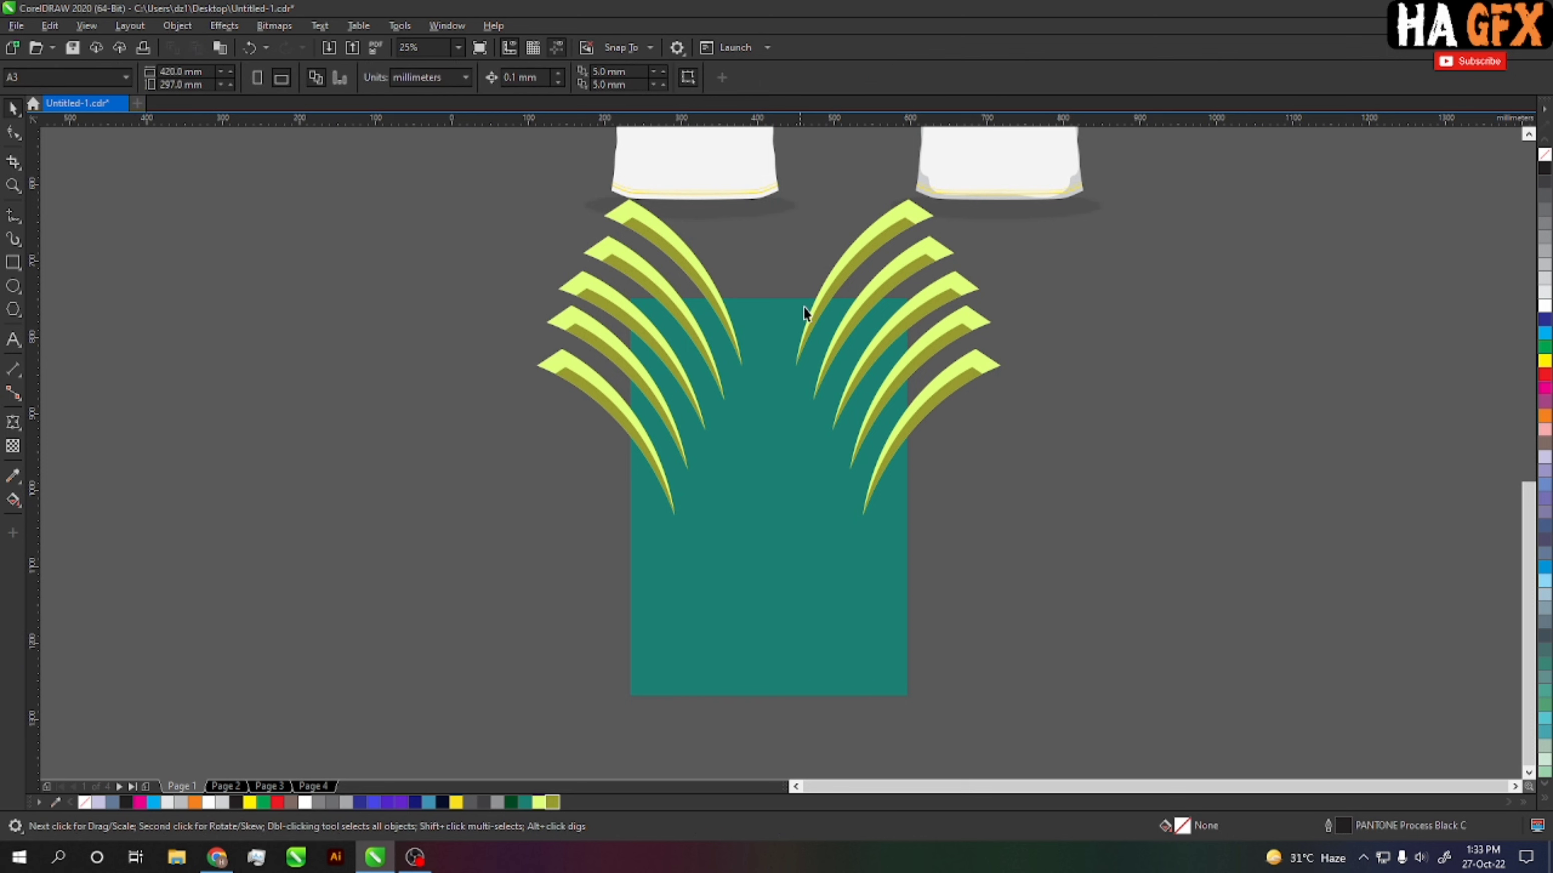
pyautogui.click(830, 287)
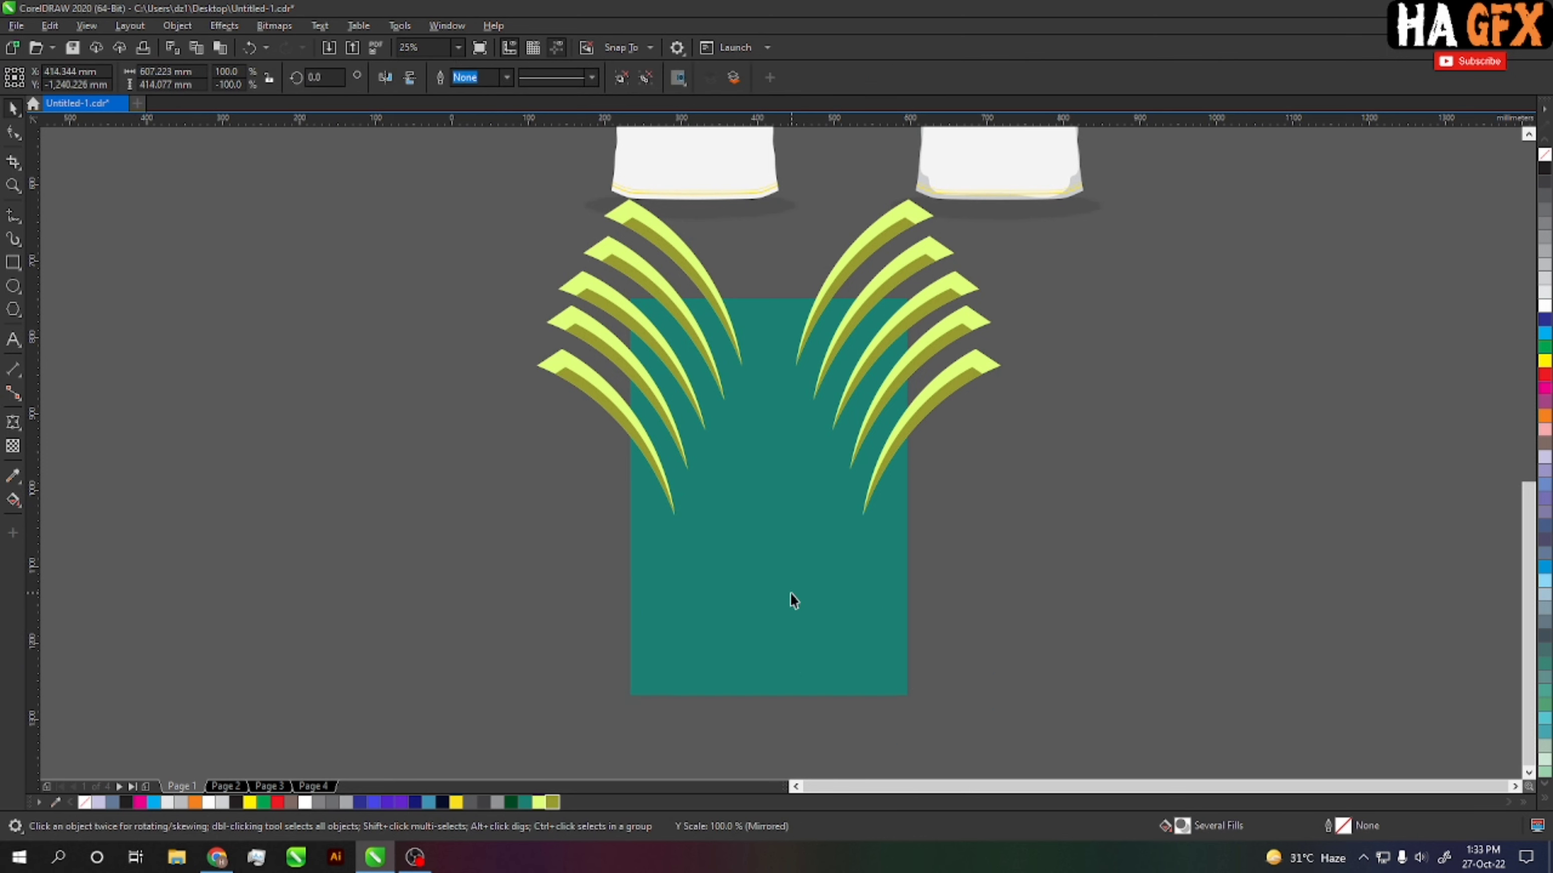
pyautogui.moveTo(767, 196); pyautogui.dragTo(790, 592)
pyautogui.scroll(1, 1061, 552)
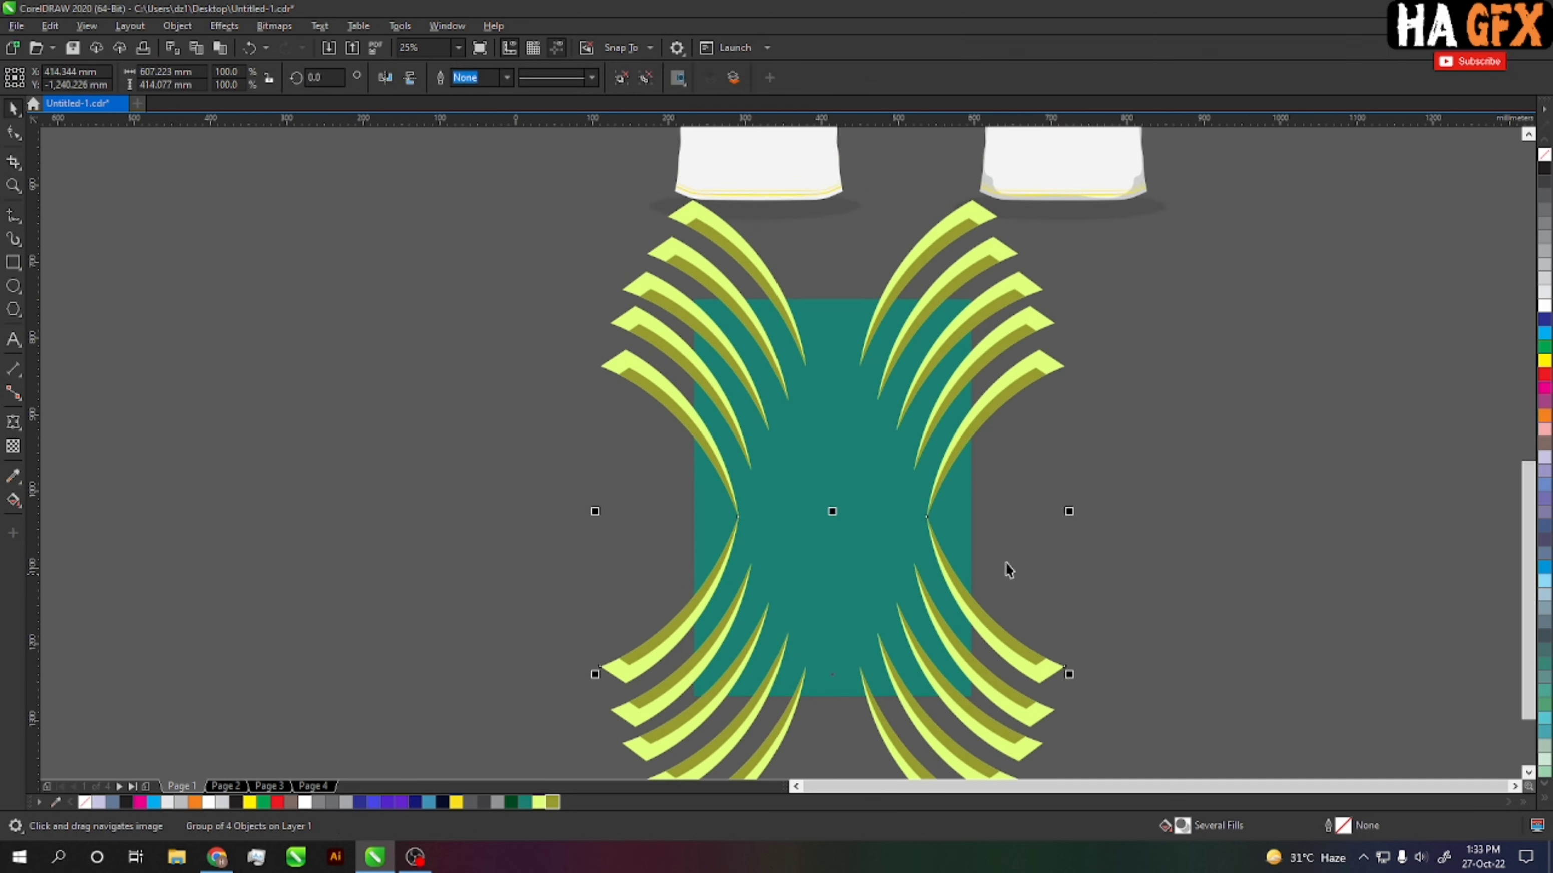
# Step: Move both stripe groups left of the shirts, zoom in, and shift them upward on the panel
pyautogui.keyDown('shift'); pyautogui.click(1001, 409); pyautogui.keyUp('shift')
pyautogui.scroll(-2, 877, 495)
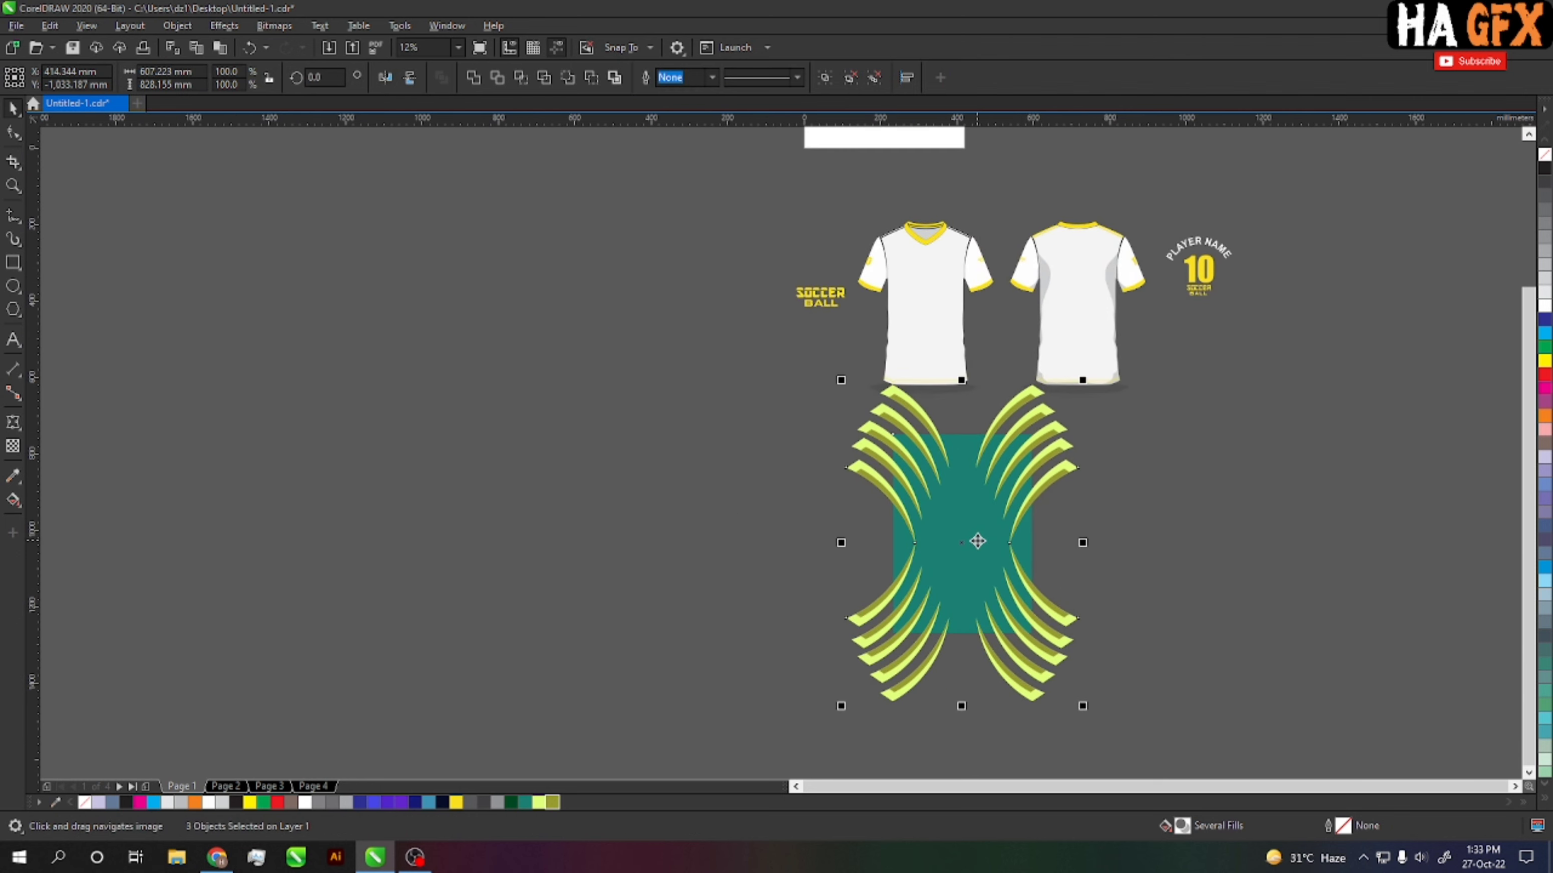
pyautogui.moveTo(982, 535); pyautogui.dragTo(639, 342)
pyautogui.press('z')
pyautogui.moveTo(498, 177); pyautogui.dragTo(886, 550)
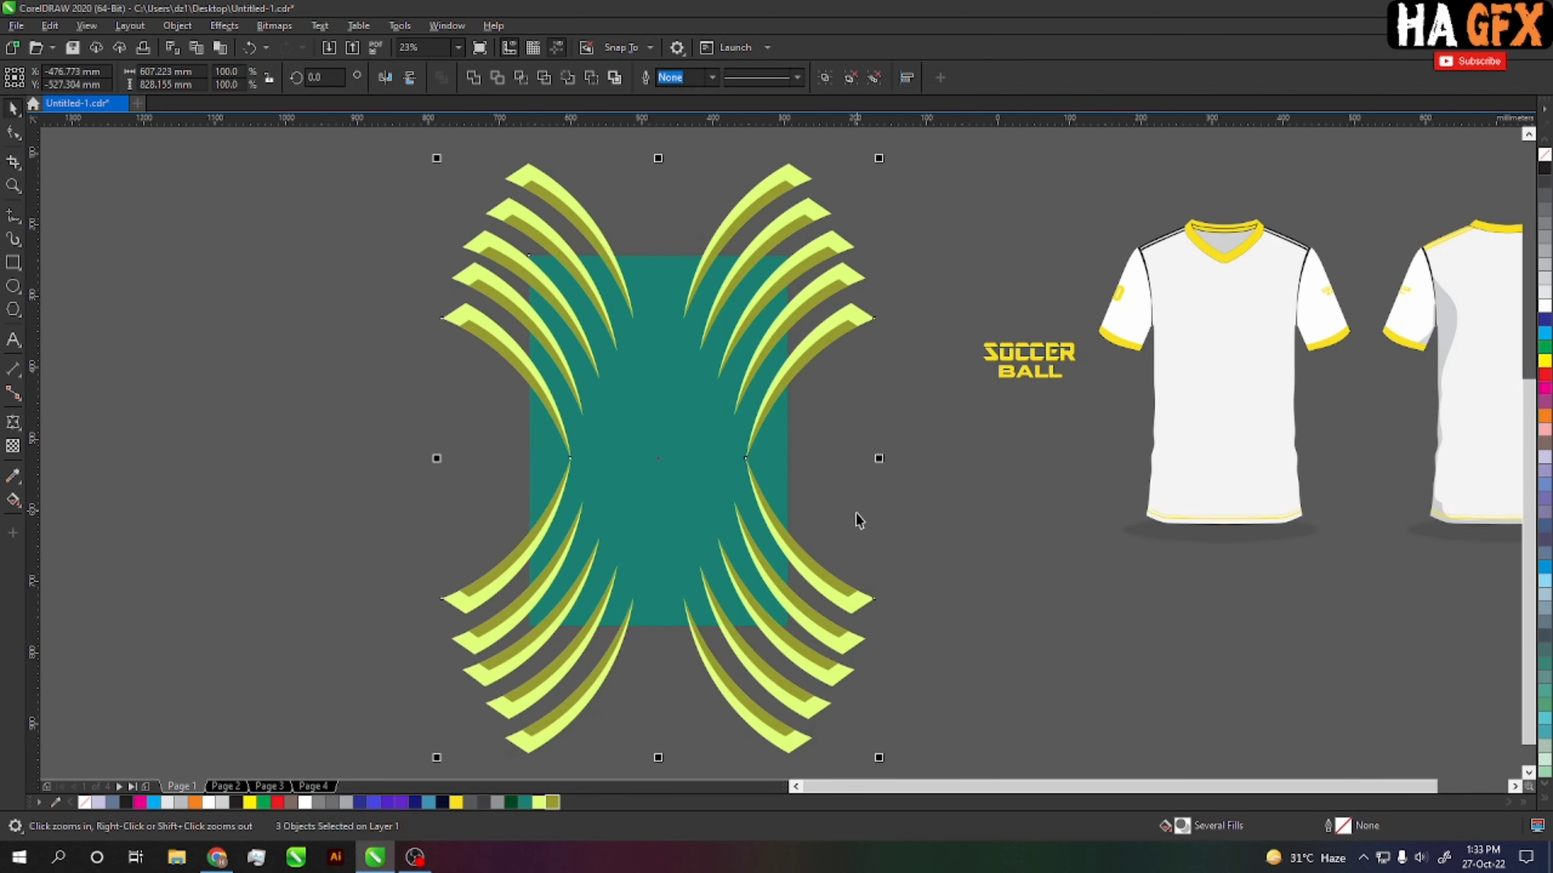
pyautogui.press('space')
pyautogui.press('Escape')
pyautogui.click(847, 619)
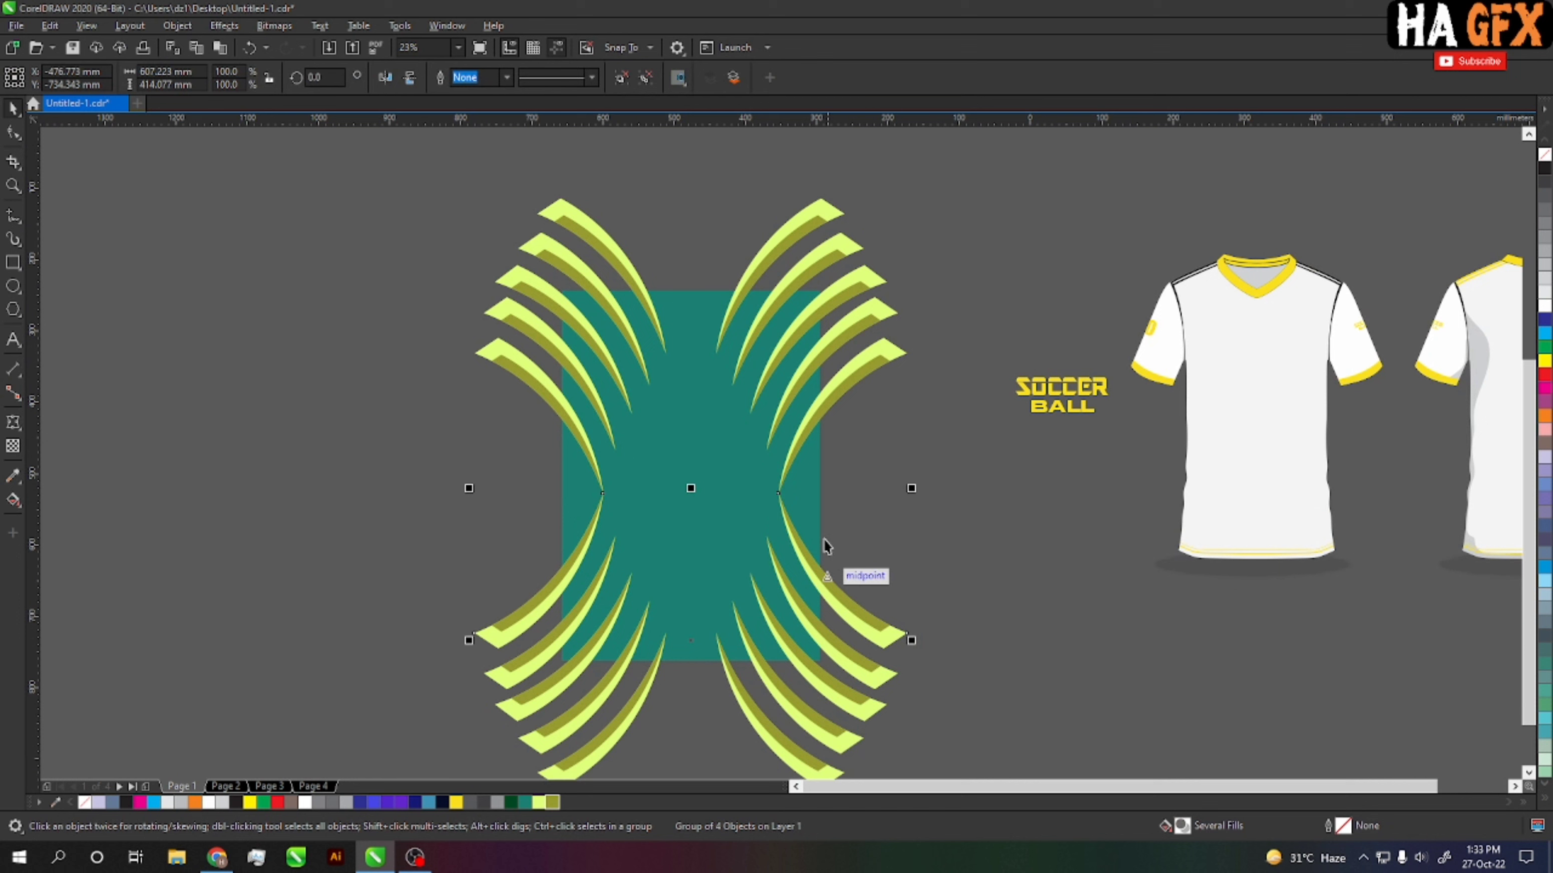
pyautogui.keyDown('shift'); pyautogui.click(843, 374); pyautogui.keyUp('shift')
pyautogui.moveTo(852, 385)
pyautogui.mouseDown()
pyautogui.moveTo(853, 371)
pyautogui.moveTo(862, 404)
pyautogui.mouseUp()
# Step: Shorten the upper stripe group vertically on the teal panel
pyautogui.click(849, 475)
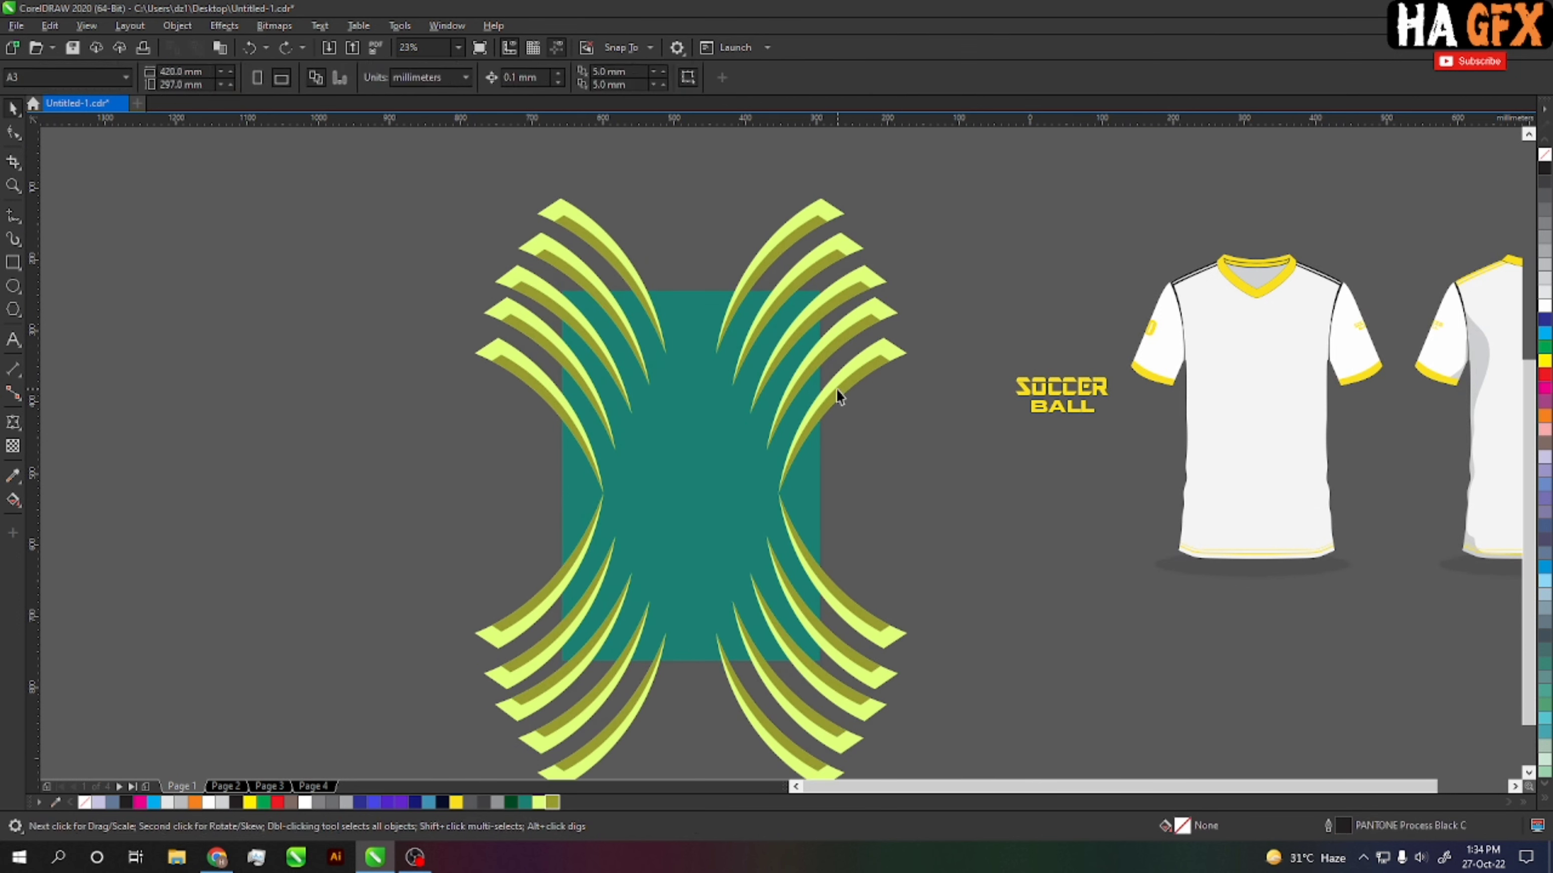
pyautogui.click(836, 389)
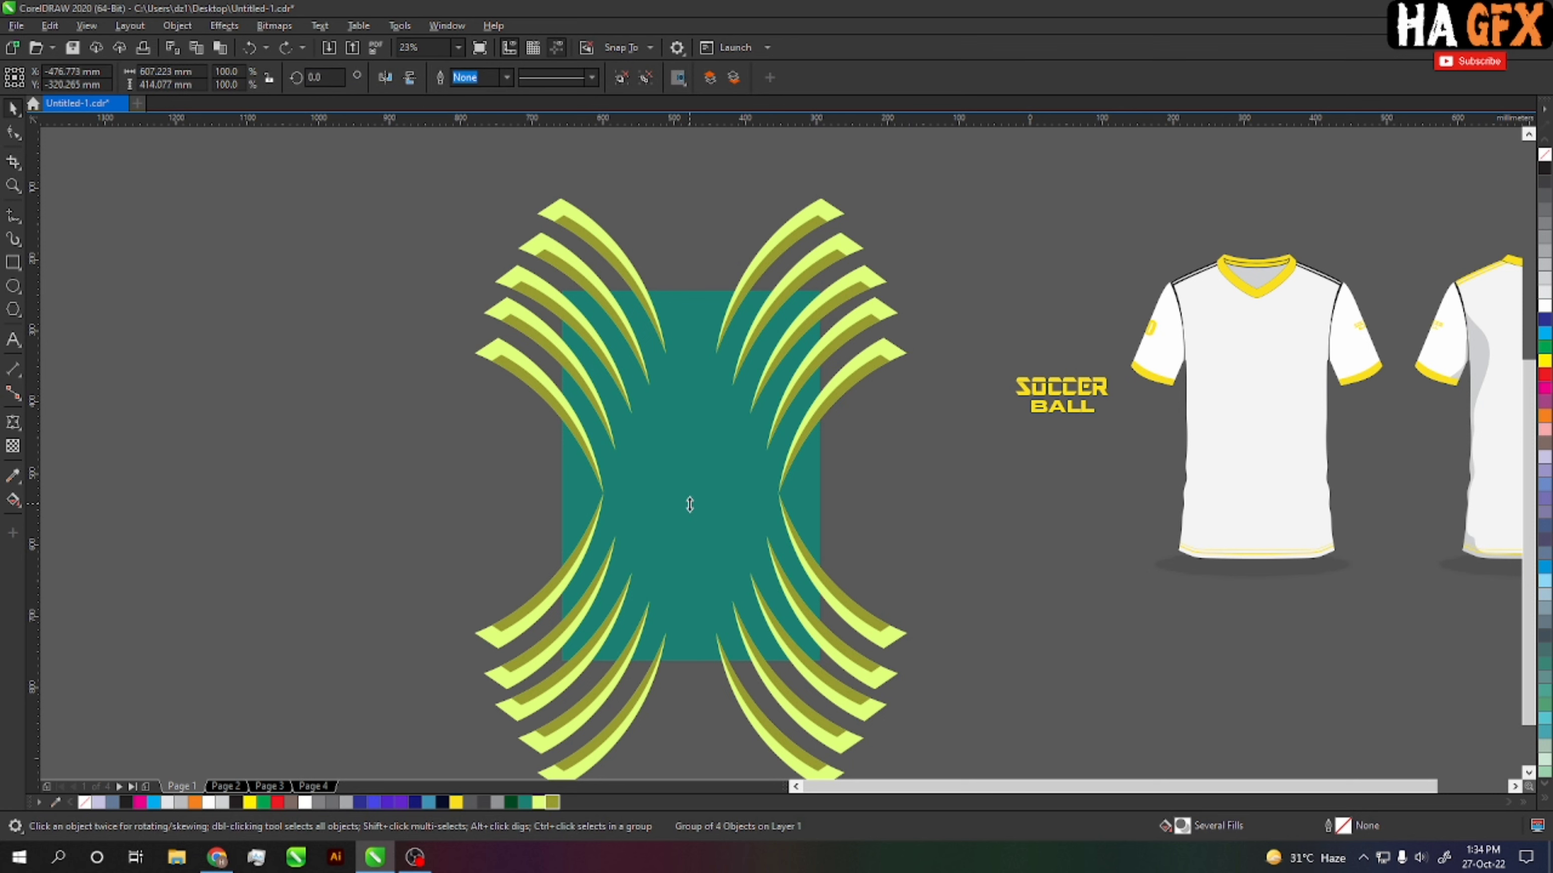
pyautogui.moveTo(691, 498); pyautogui.dragTo(693, 455)
pyautogui.click(802, 556)
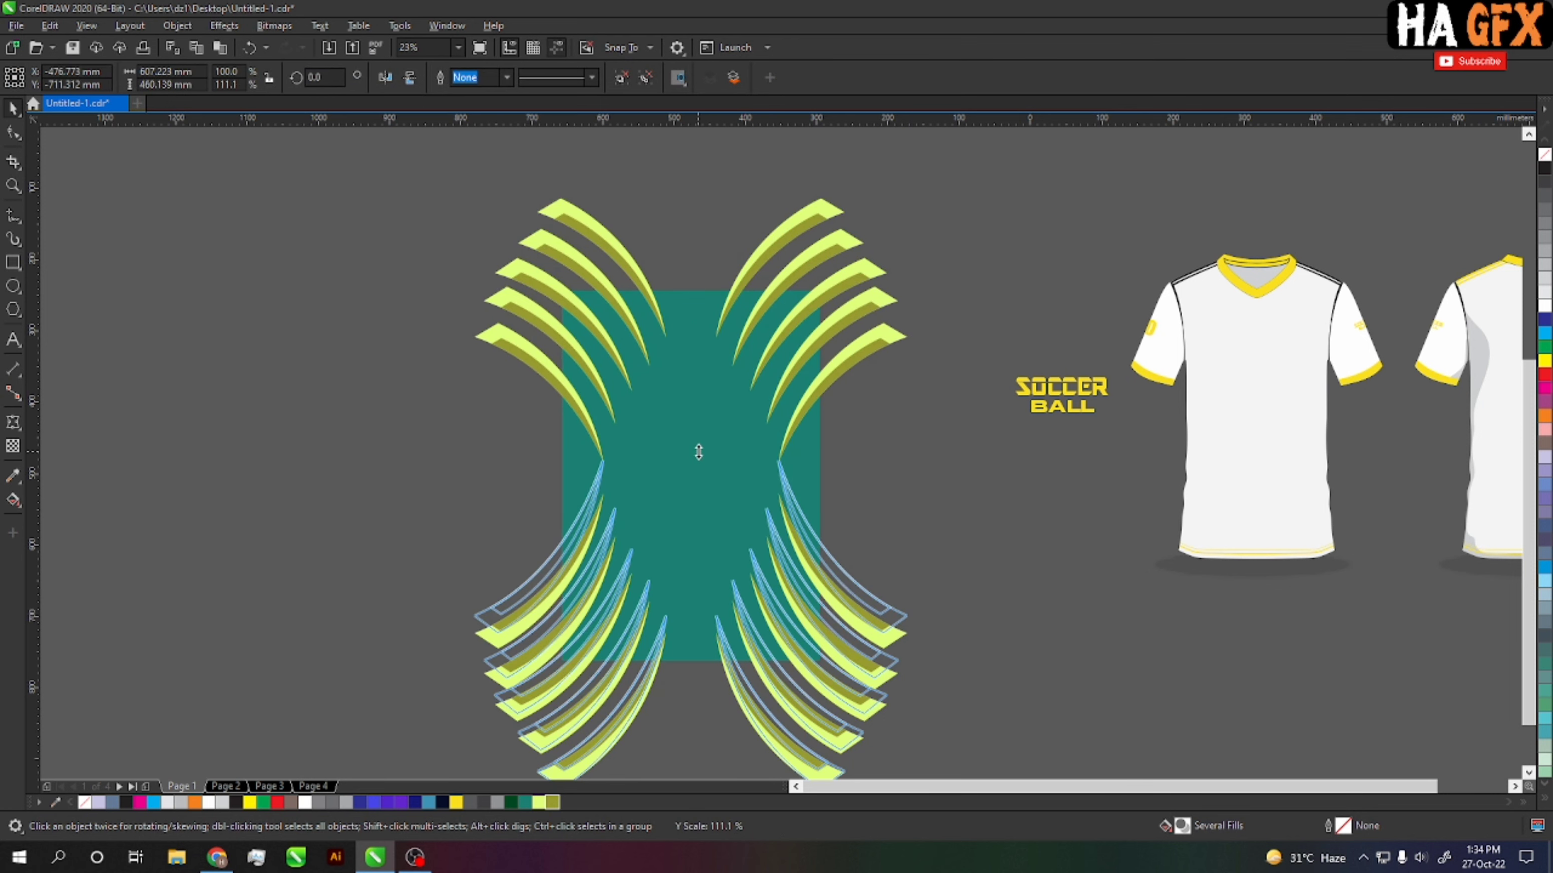
pyautogui.press('Escape')
# Step: Nudge the lower stripe group down by two Shift+Down steps
pyautogui.scroll(2, 734, 477)
pyautogui.scroll(2, 878, 563)
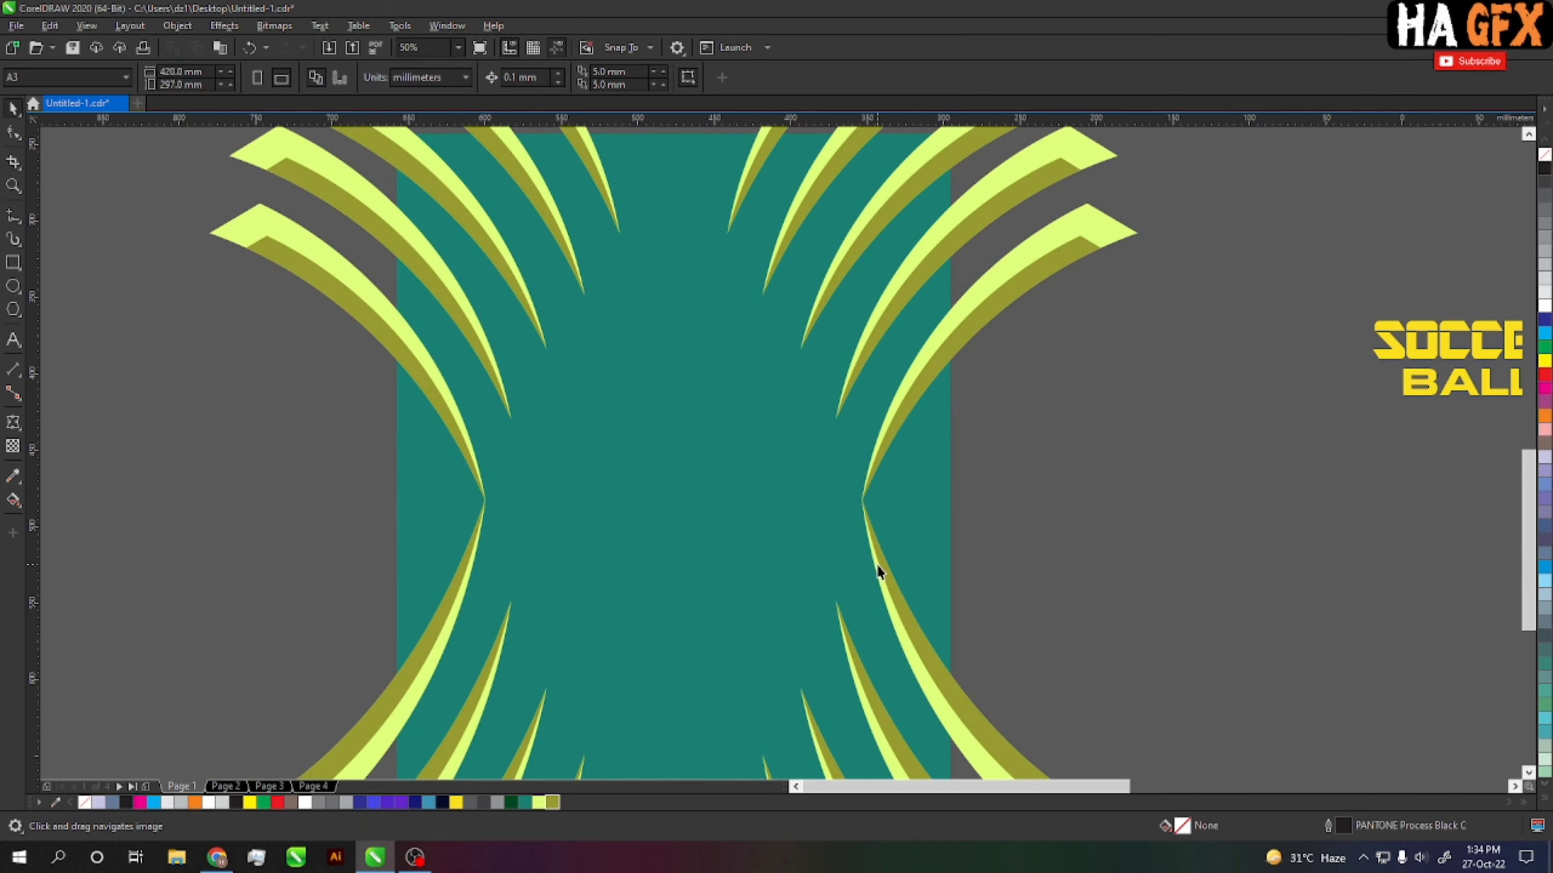
pyautogui.scroll(2, 878, 563)
pyautogui.click(882, 550)
pyautogui.hotkey('shift', 'Down')
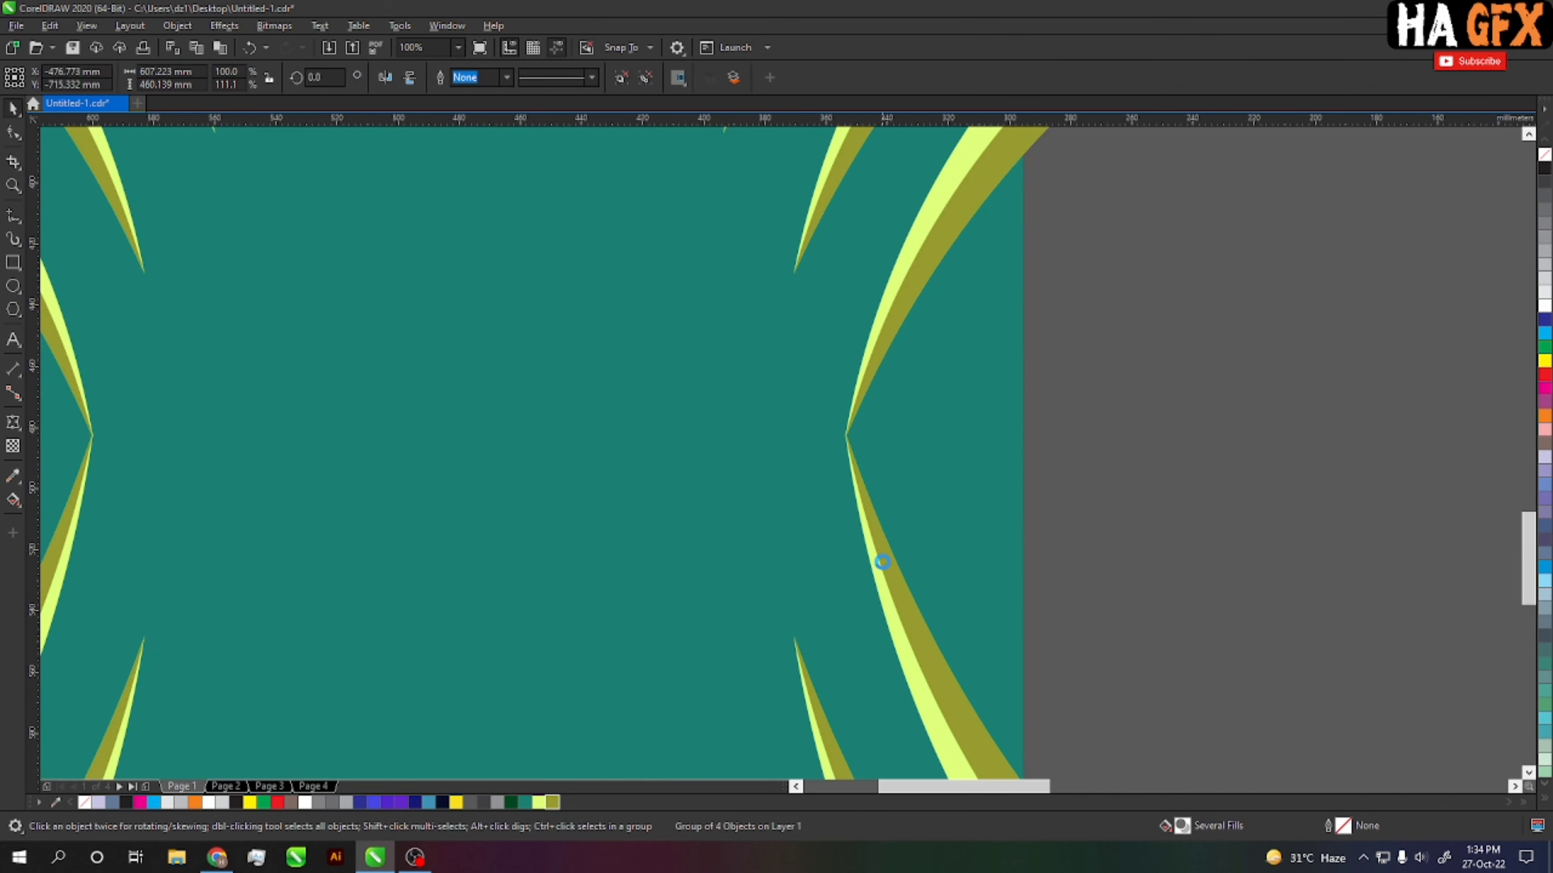
pyautogui.hotkey('shift', 'Down')
pyautogui.press('Escape')
# Step: Zoom out to frame the striped artwork and shirts, then pan across the shirt mockups
pyautogui.scroll(-3, 1057, 538)
pyautogui.scroll(-3, 1103, 565)
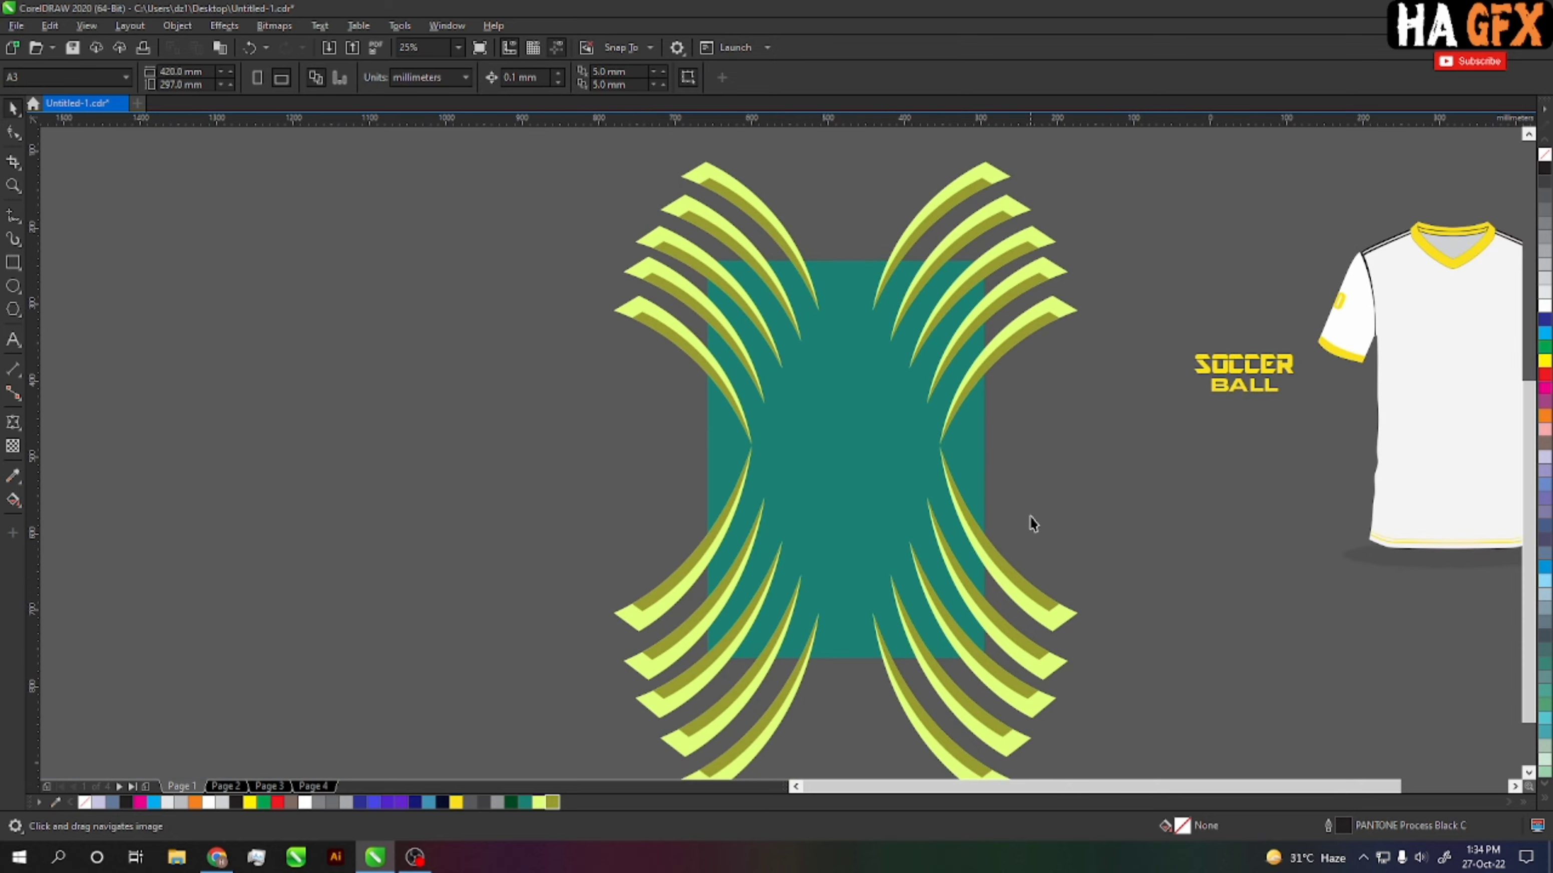
pyautogui.scroll(-2, 1030, 520)
pyautogui.moveTo(1054, 535); pyautogui.dragTo(1009, 556)
pyautogui.press('z')
pyautogui.moveTo(700, 312); pyautogui.dragTo(1282, 711)
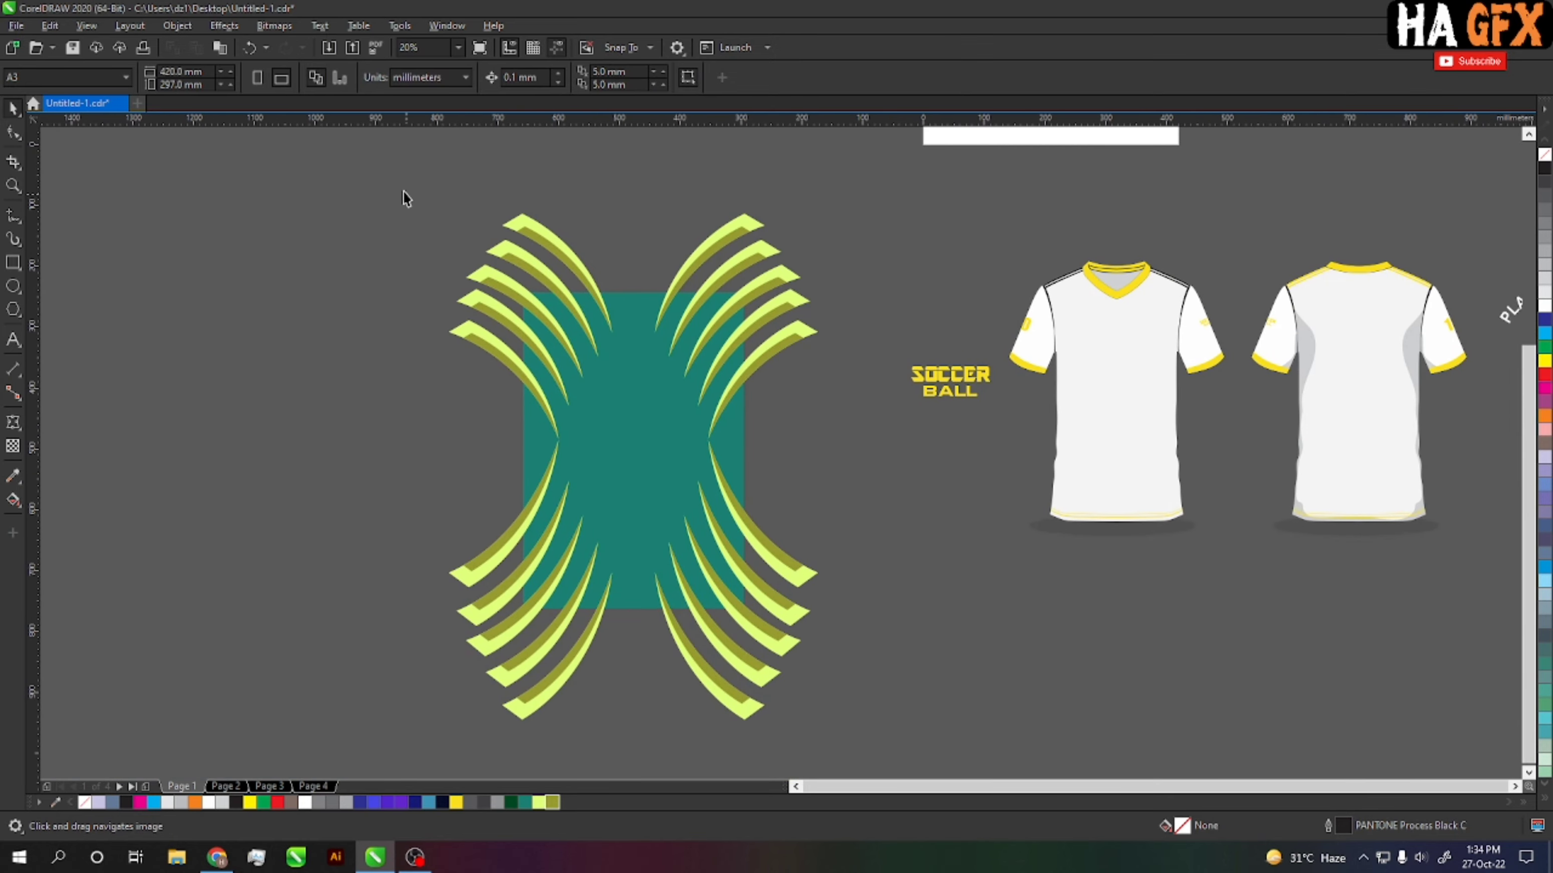
pyautogui.moveTo(371, 160); pyautogui.dragTo(869, 735)
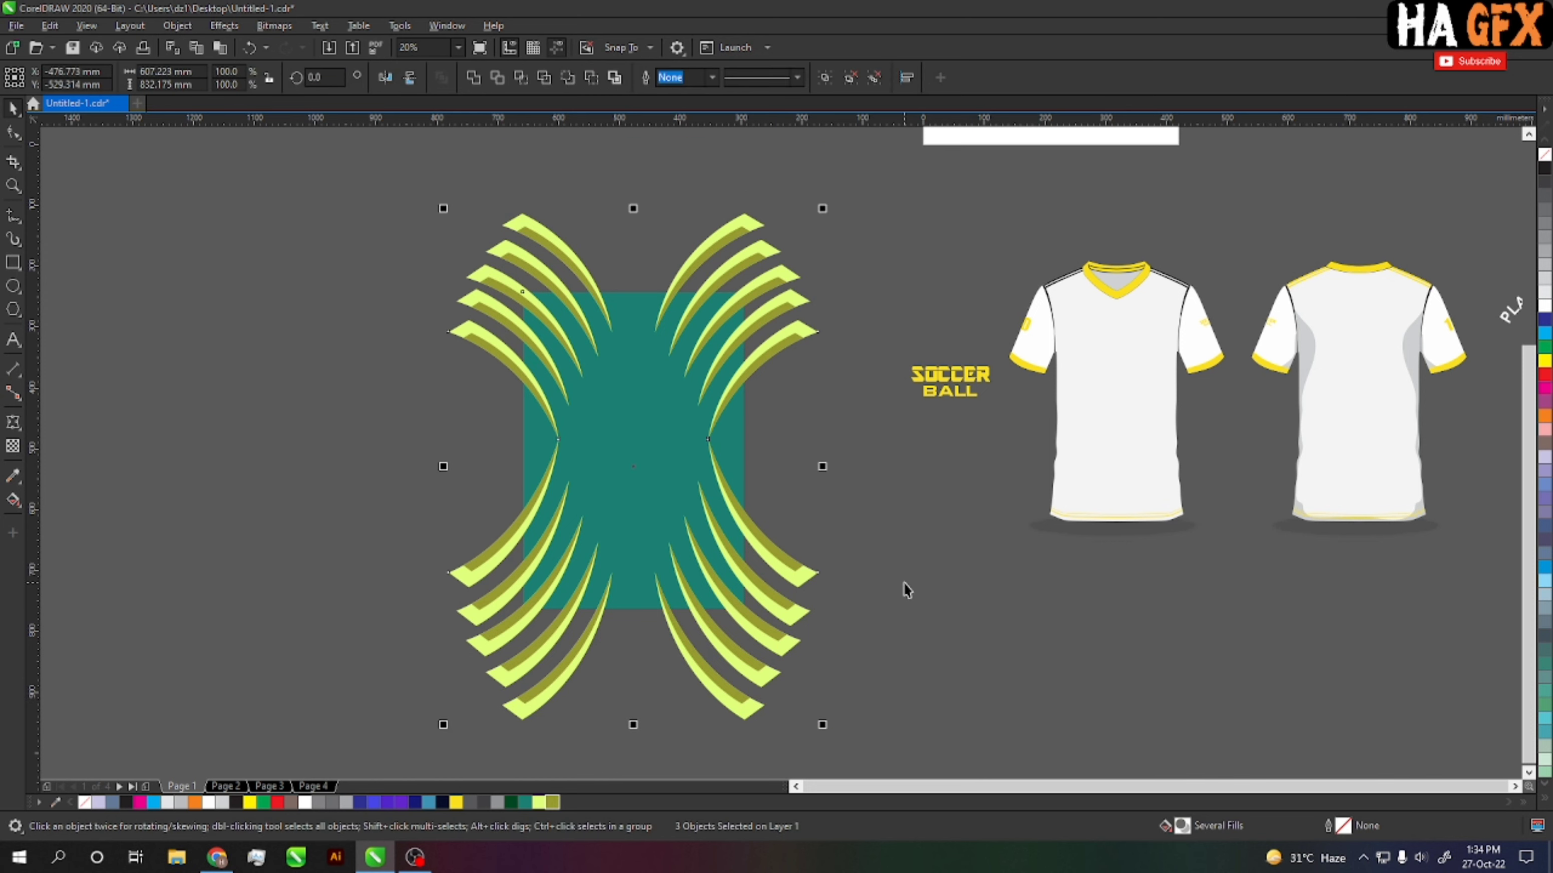
pyautogui.press('h')
pyautogui.moveTo(904, 582)
pyautogui.mouseDown()
pyautogui.moveTo(931, 584)
pyautogui.moveTo(917, 594)
pyautogui.mouseUp()
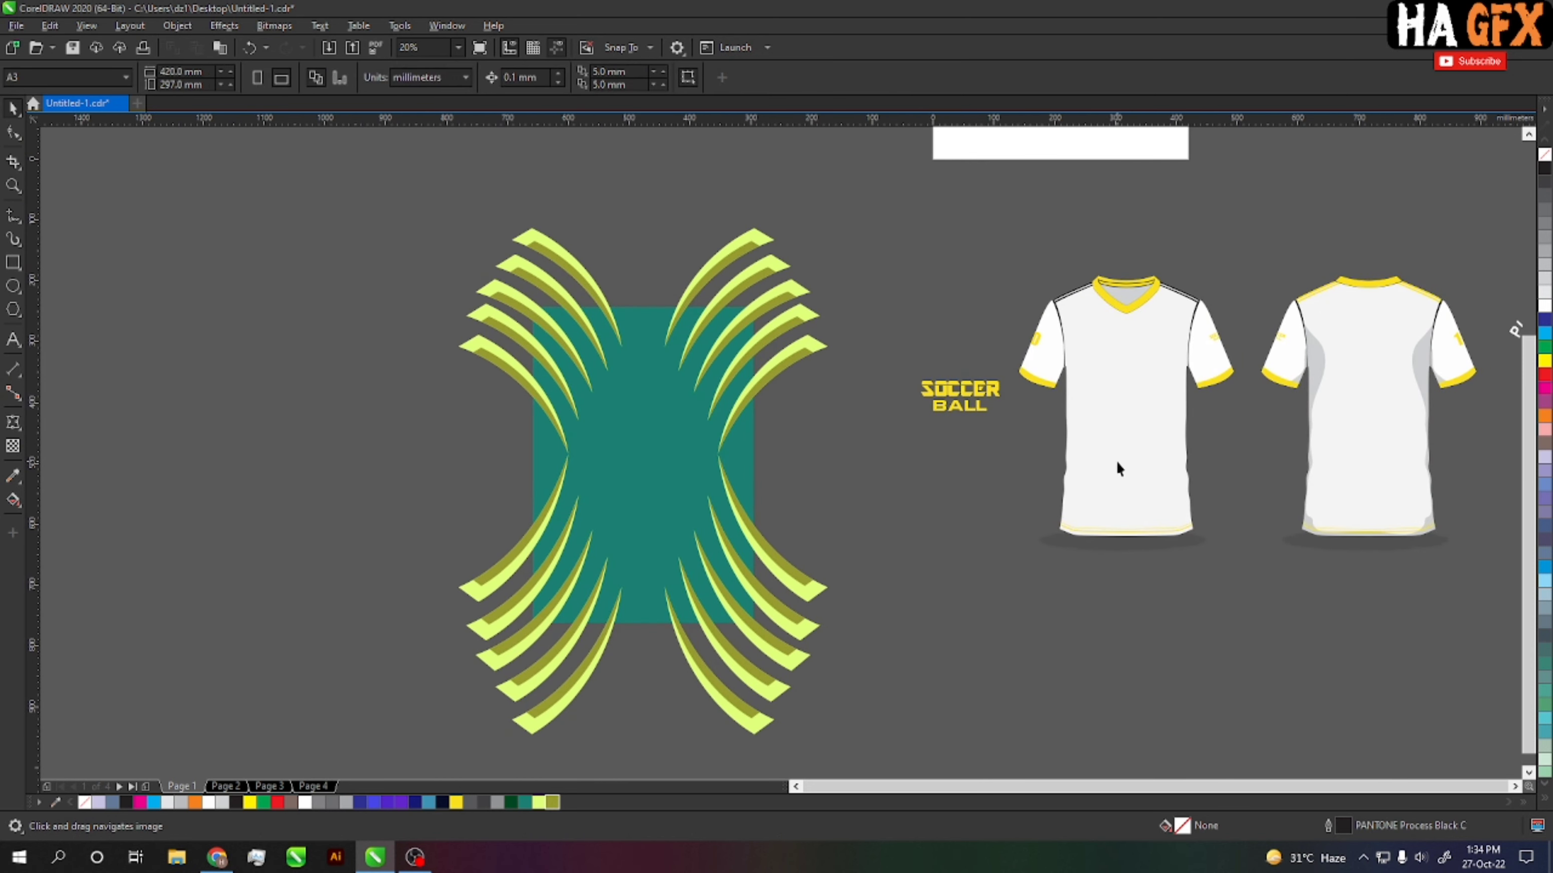
pyautogui.moveTo(1091, 500)
pyautogui.mouseDown()
pyautogui.moveTo(1061, 534)
pyautogui.moveTo(782, 525)
pyautogui.mouseUp()
# Step: Paste the shirt body centred on the artwork with no fill and a thin outline
pyautogui.press('space')
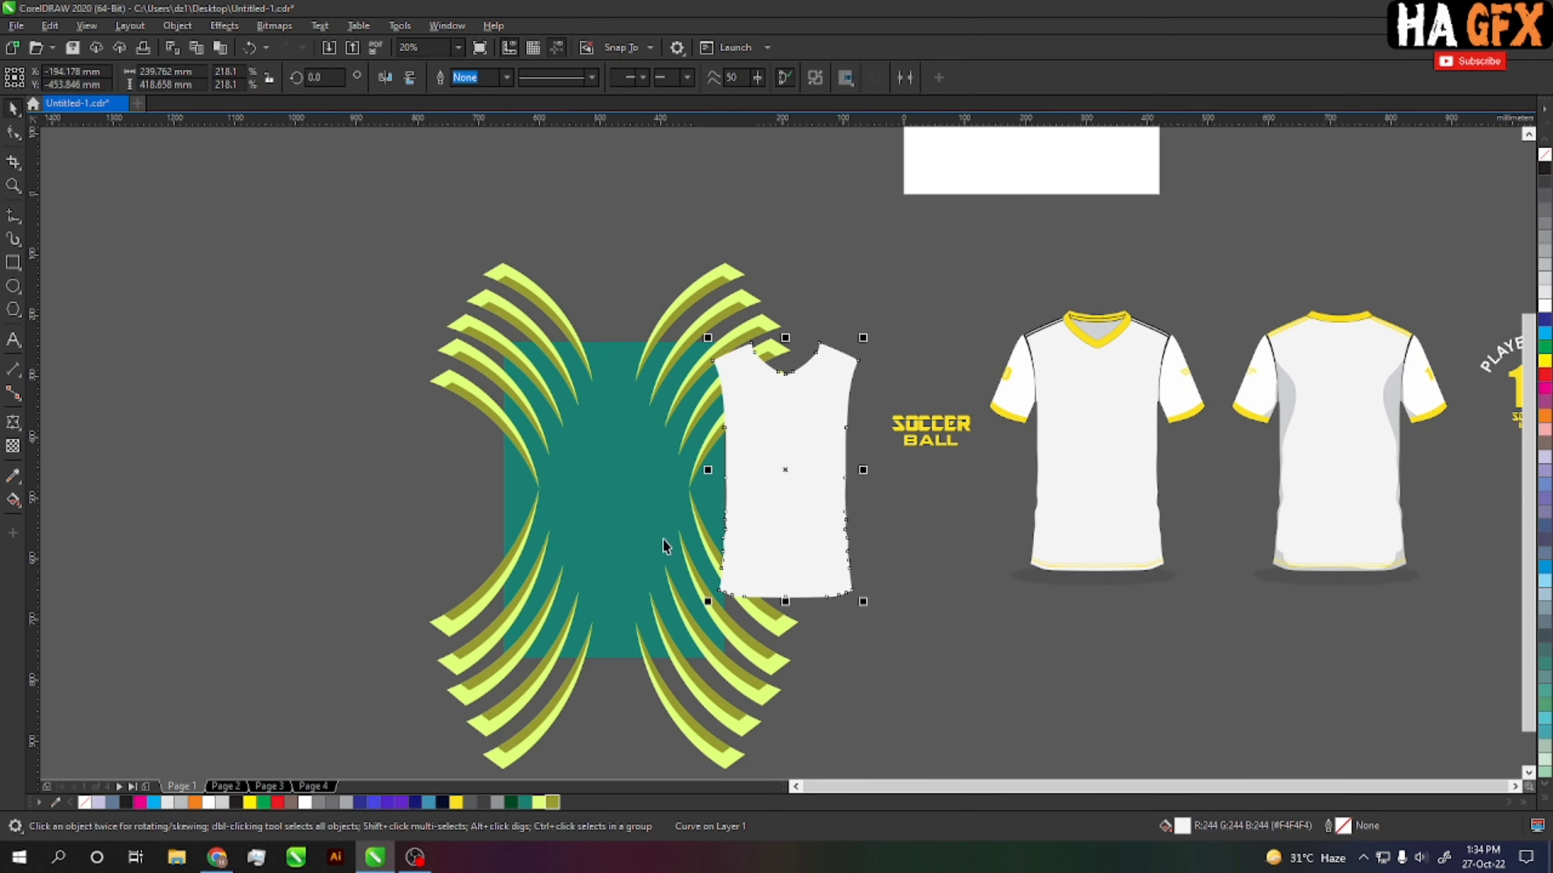
pyautogui.keyDown('shift'); pyautogui.click(666, 544); pyautogui.keyUp('shift')
pyautogui.scroll(2, 652, 527)
pyautogui.press('c')
pyautogui.press('e')
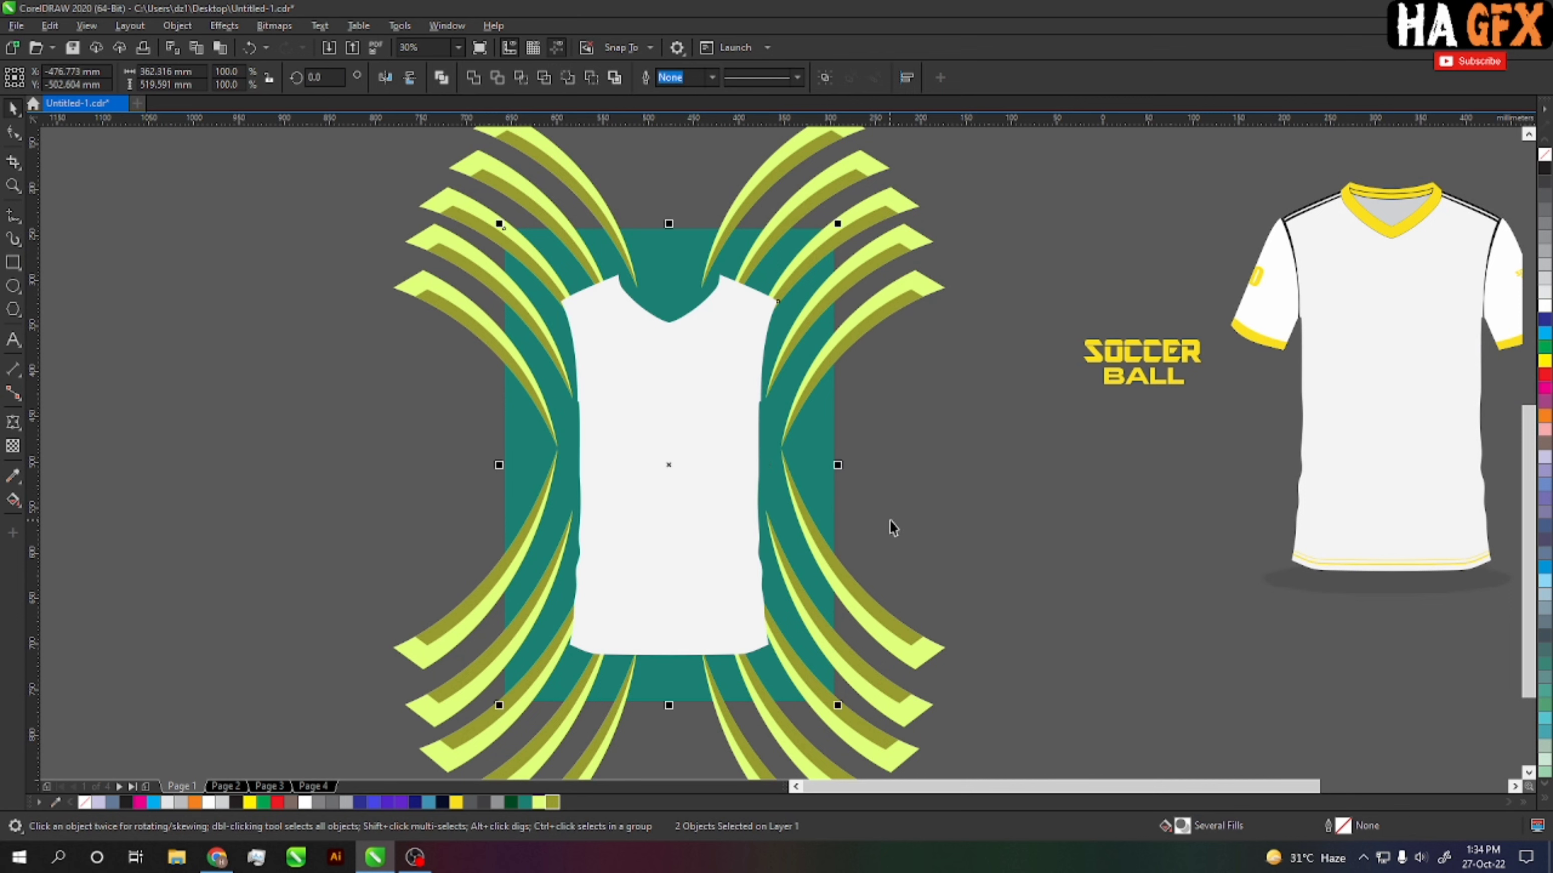
pyautogui.click(639, 486)
pyautogui.click(1546, 156)
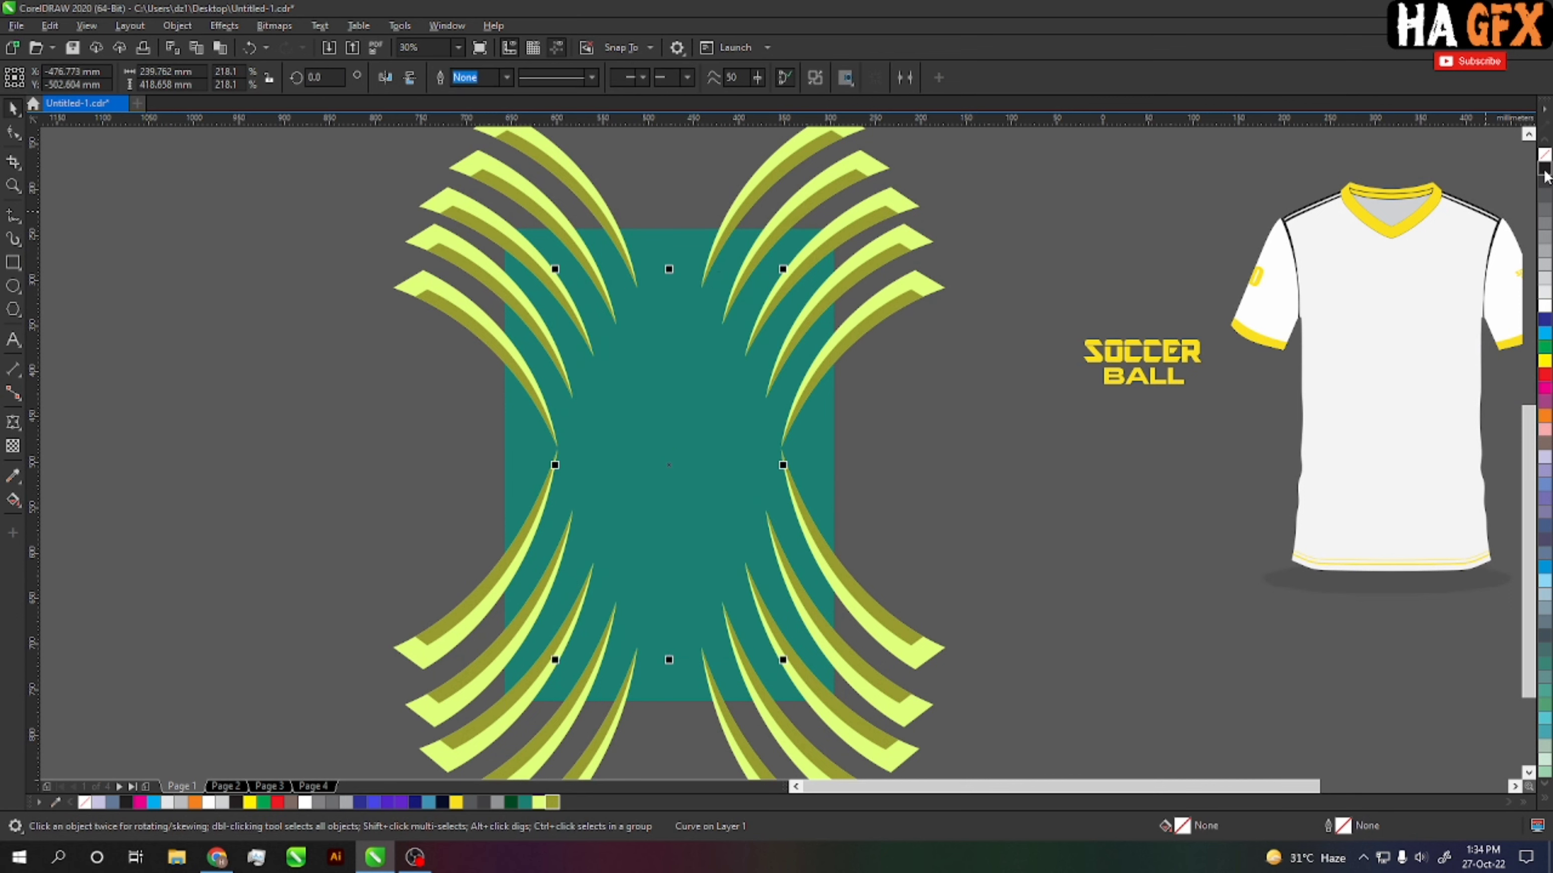
pyautogui.moveTo(893, 410); pyautogui.dragTo(908, 418)
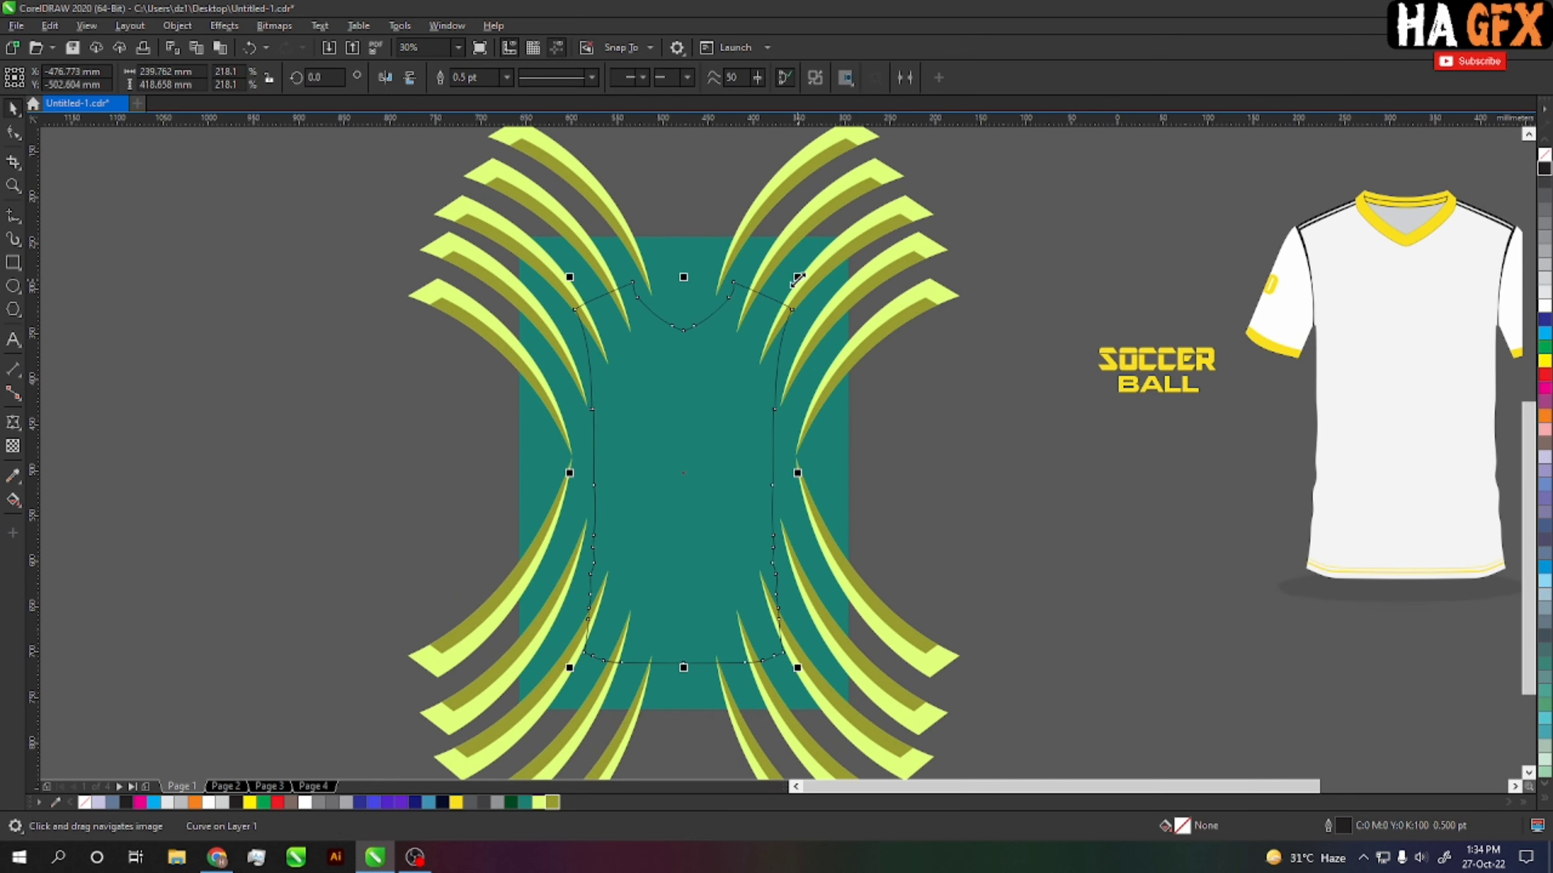
# Step: Enlarge the shirt outline until it spans the teal panel and frames all four stripe fans
pyautogui.moveTo(798, 279); pyautogui.dragTo(895, 197)
pyautogui.moveTo(905, 485); pyautogui.dragTo(995, 510)
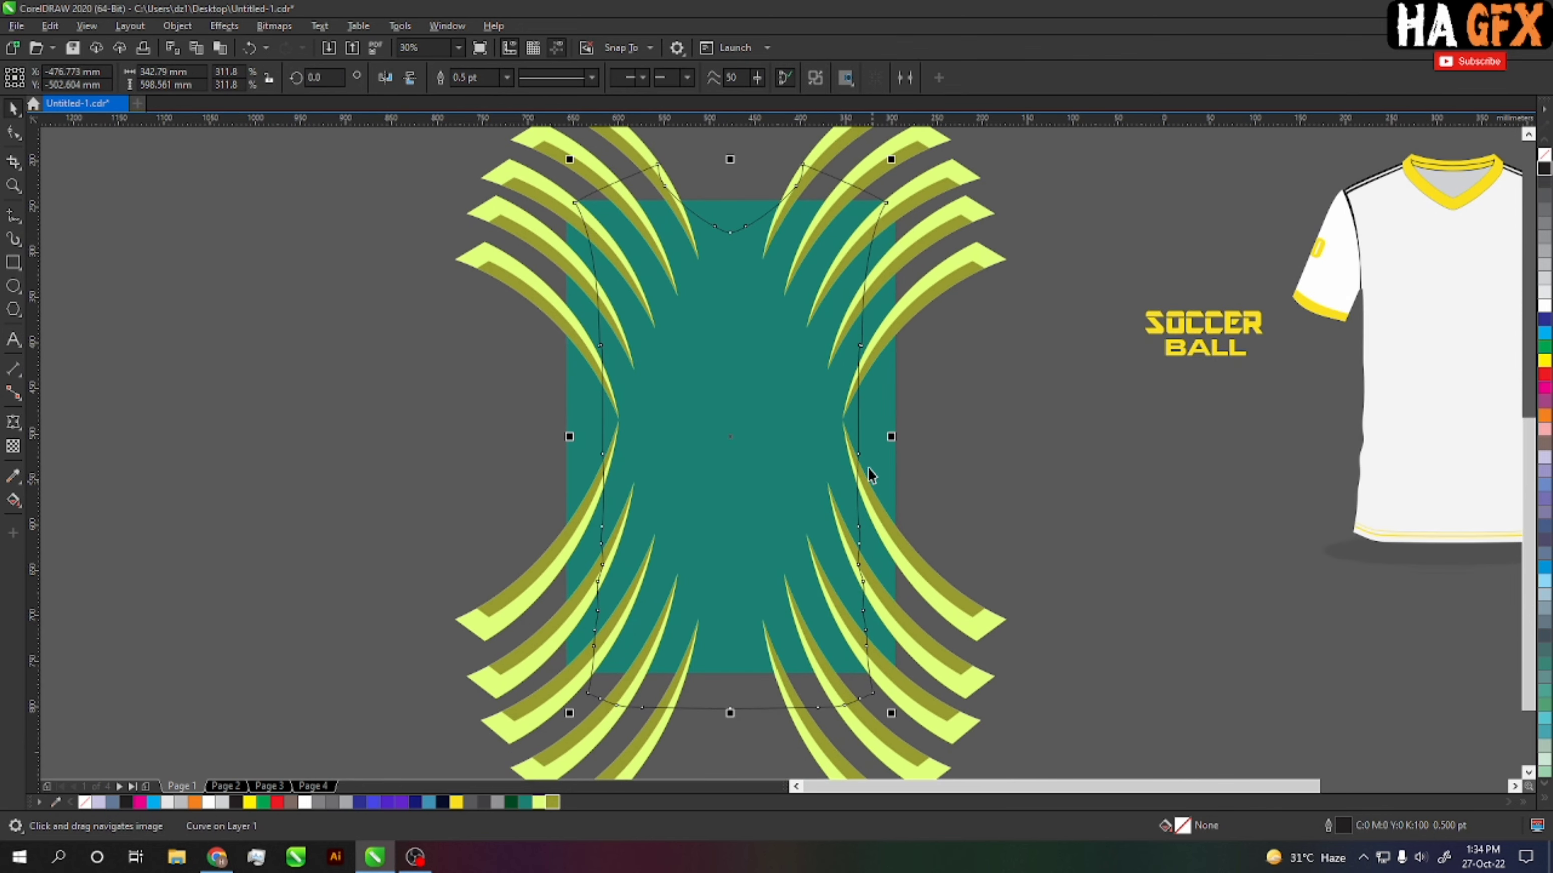
pyautogui.scroll(-2, 870, 476)
pyautogui.scroll(2, 859, 398)
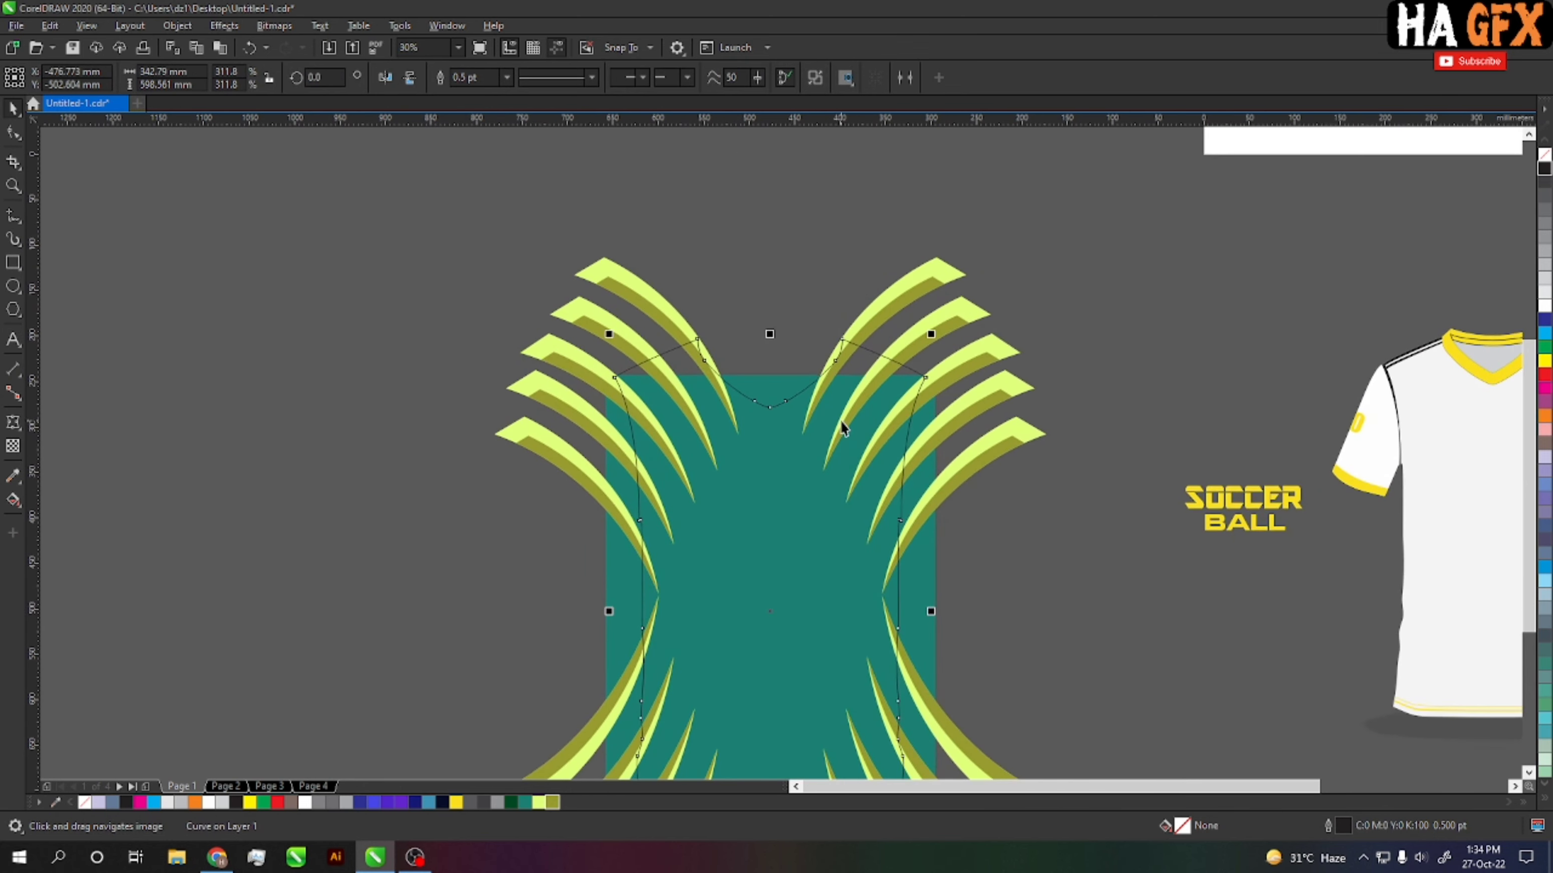
pyautogui.scroll(1, 826, 410)
pyautogui.moveTo(933, 332); pyautogui.dragTo(958, 300)
pyautogui.scroll(2, 788, 385)
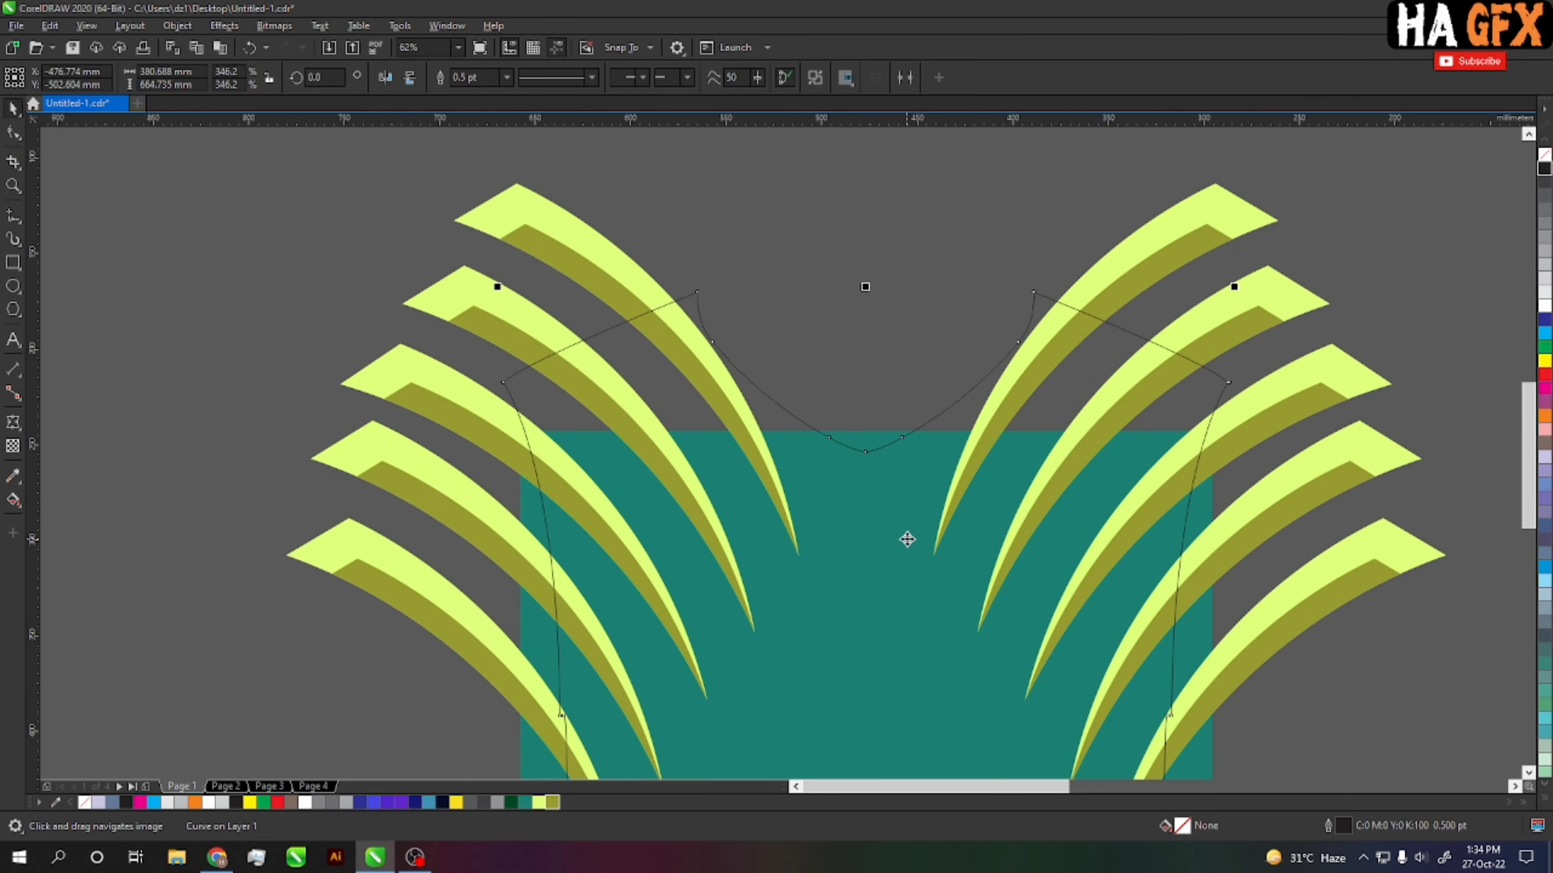
pyautogui.scroll(-3, 918, 428)
pyautogui.scroll(-1, 918, 457)
pyautogui.scroll(-2, 918, 389)
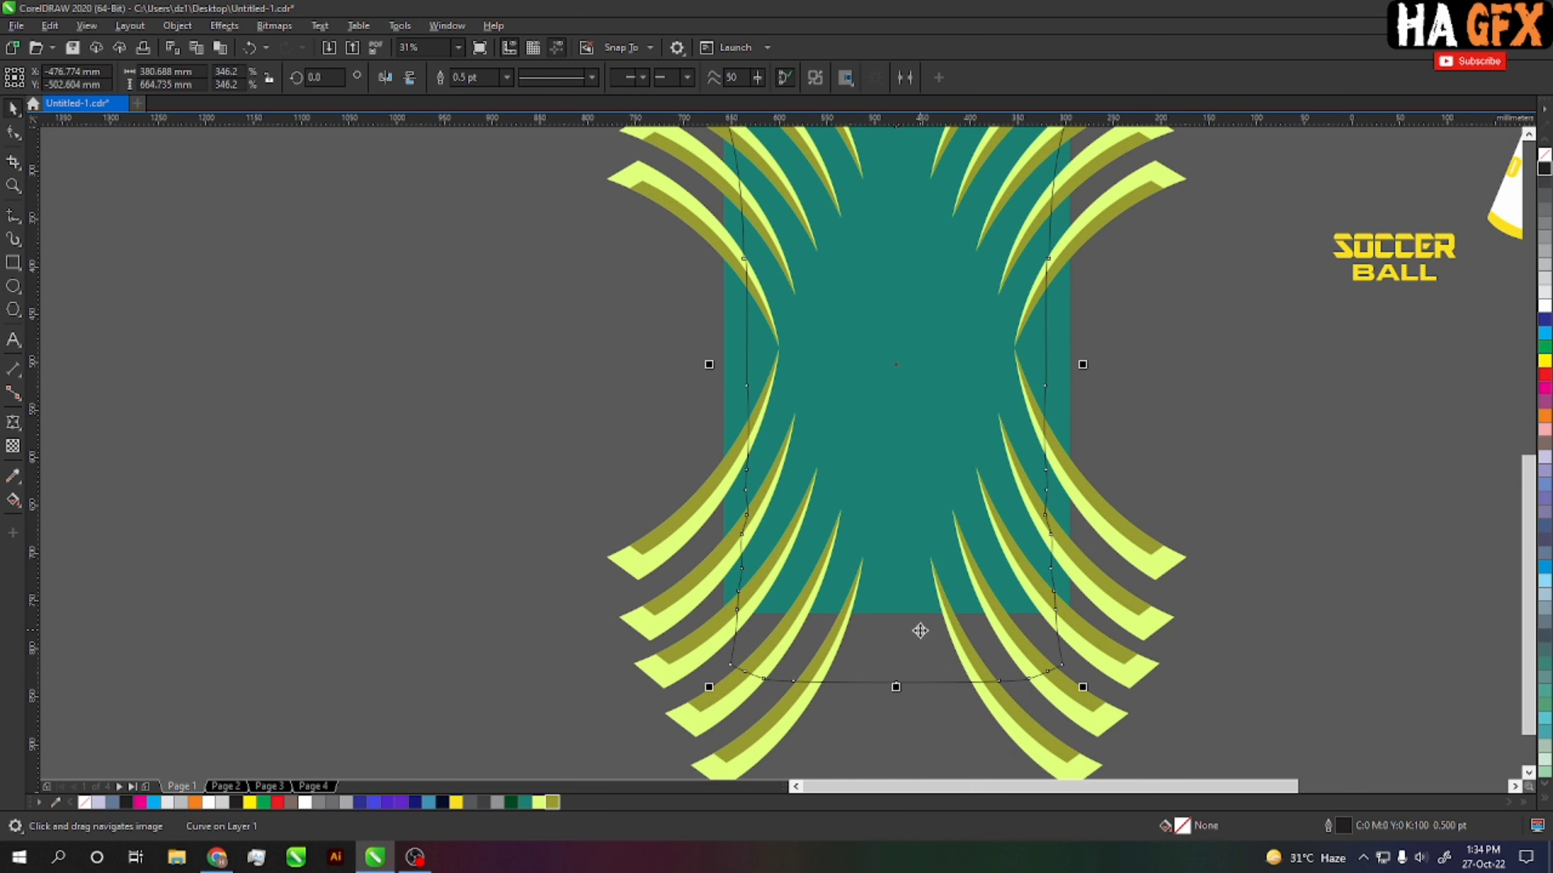
pyautogui.scroll(-2, 926, 710)
pyautogui.scroll(1, 887, 642)
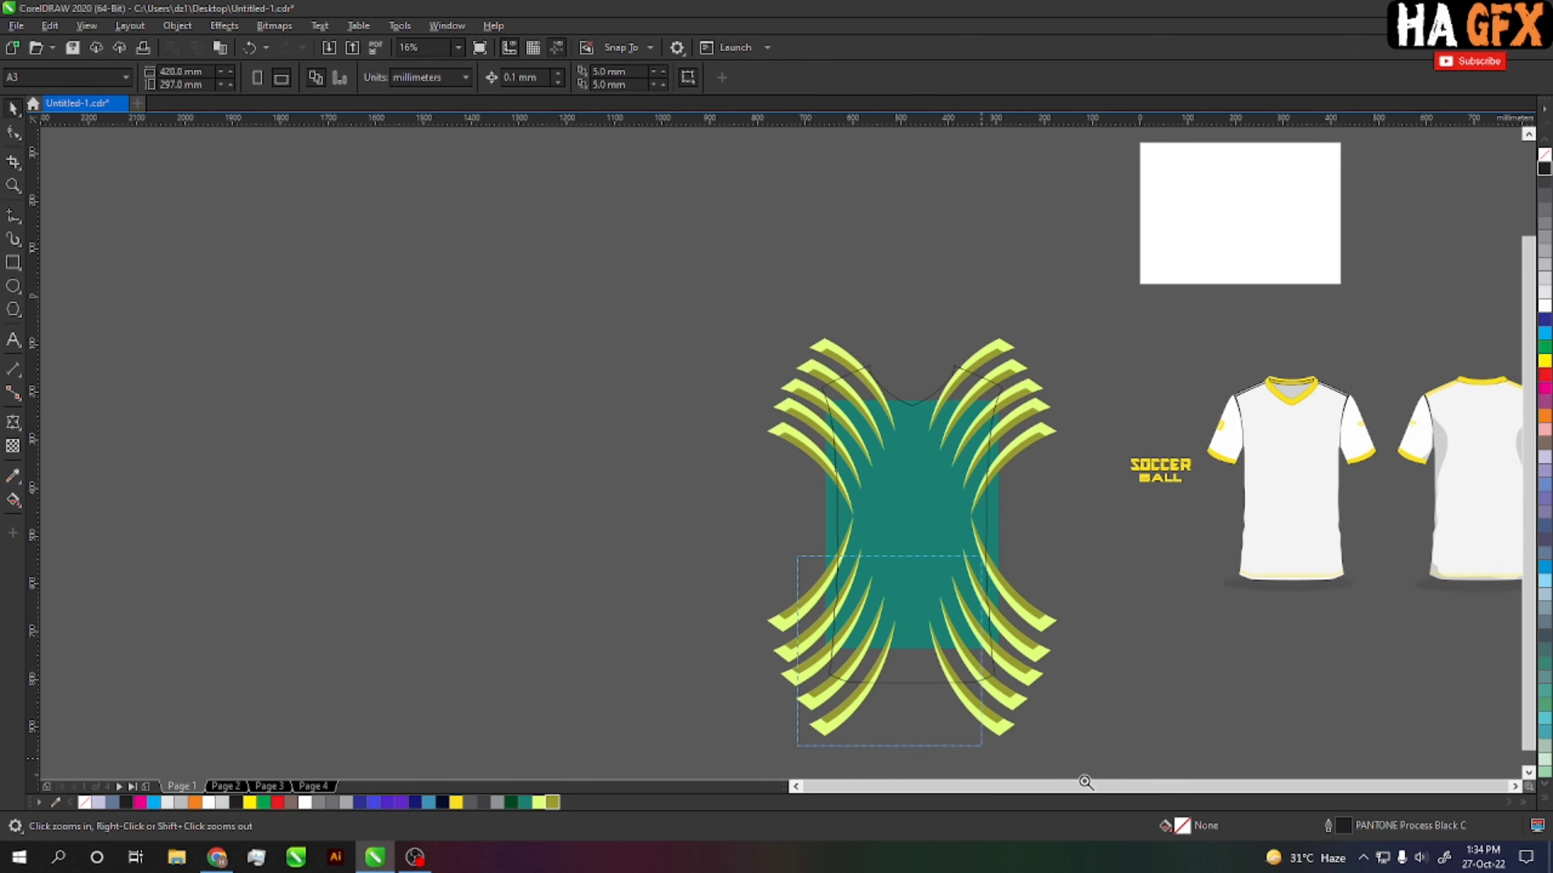
pyautogui.scroll(2, 1014, 635)
# Step: Move one olive-and-light stripe pair down to the bottom centre of the panel
pyautogui.press('space')
pyautogui.click(1014, 639)
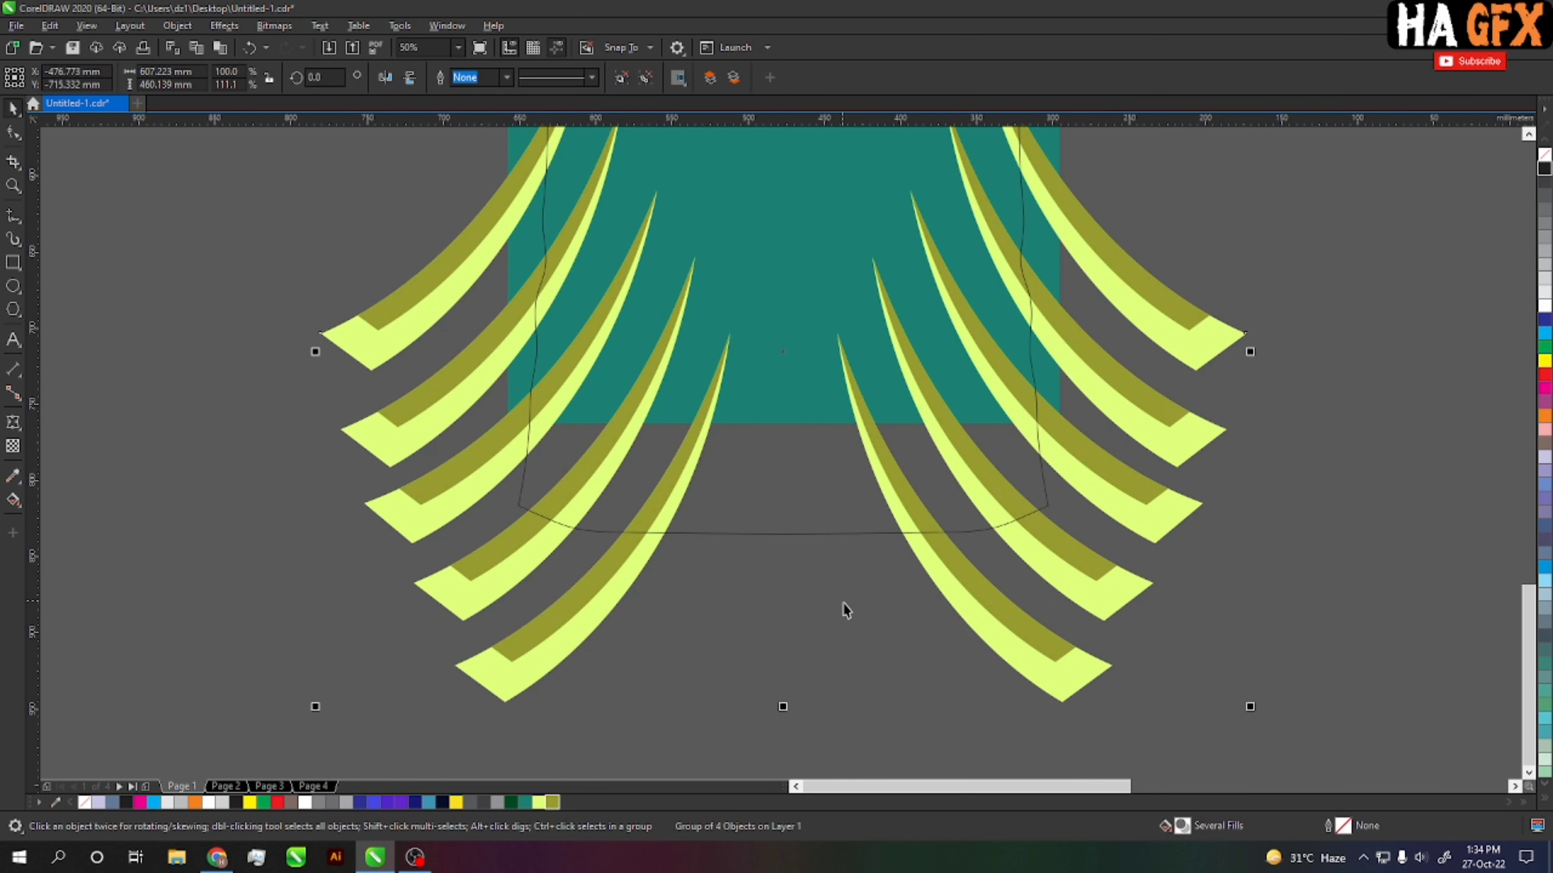
pyautogui.keyDown('ctrl'); pyautogui.click(973, 618); pyautogui.keyUp('ctrl')
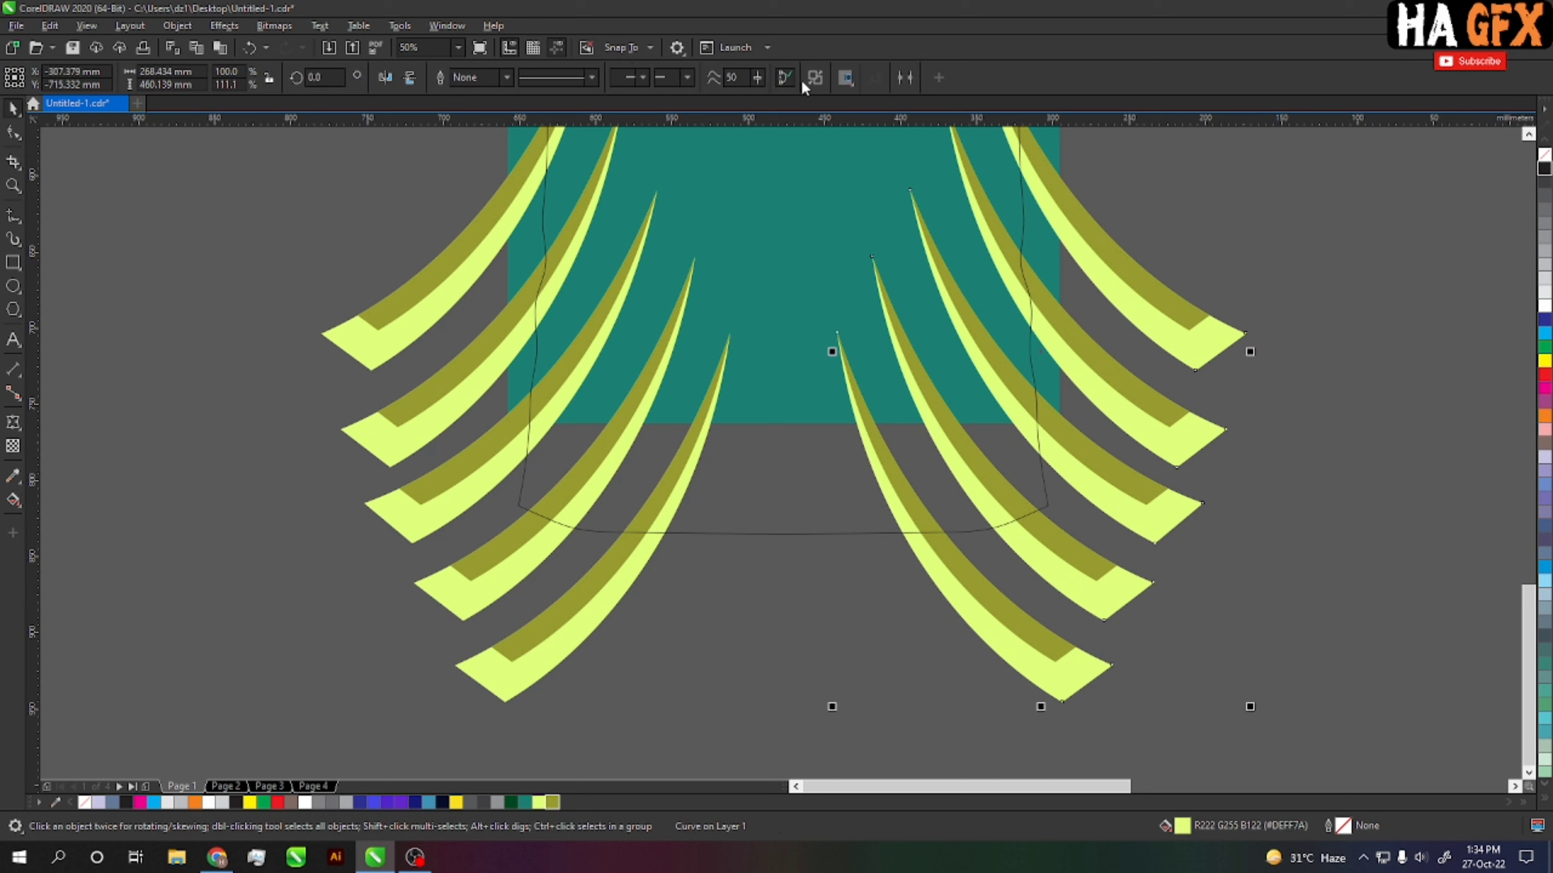
pyautogui.keyDown('ctrl'); pyautogui.click(1001, 633); pyautogui.keyUp('ctrl')
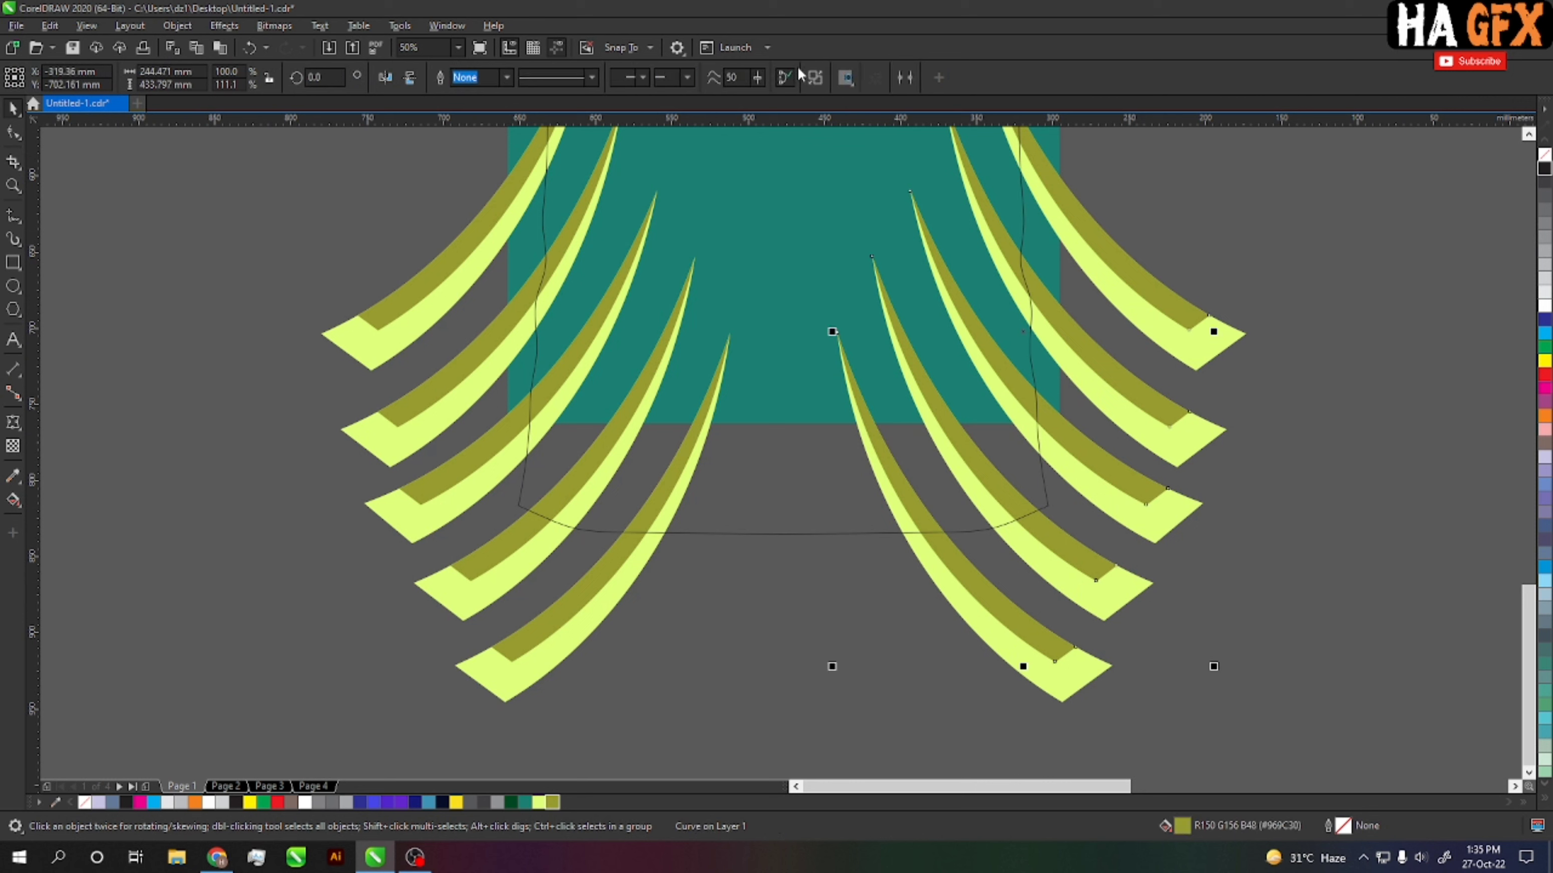
pyautogui.keyDown('ctrl'); pyautogui.keyDown('shift'); pyautogui.click(943, 643); pyautogui.keyUp('shift'); pyautogui.keyUp('ctrl')
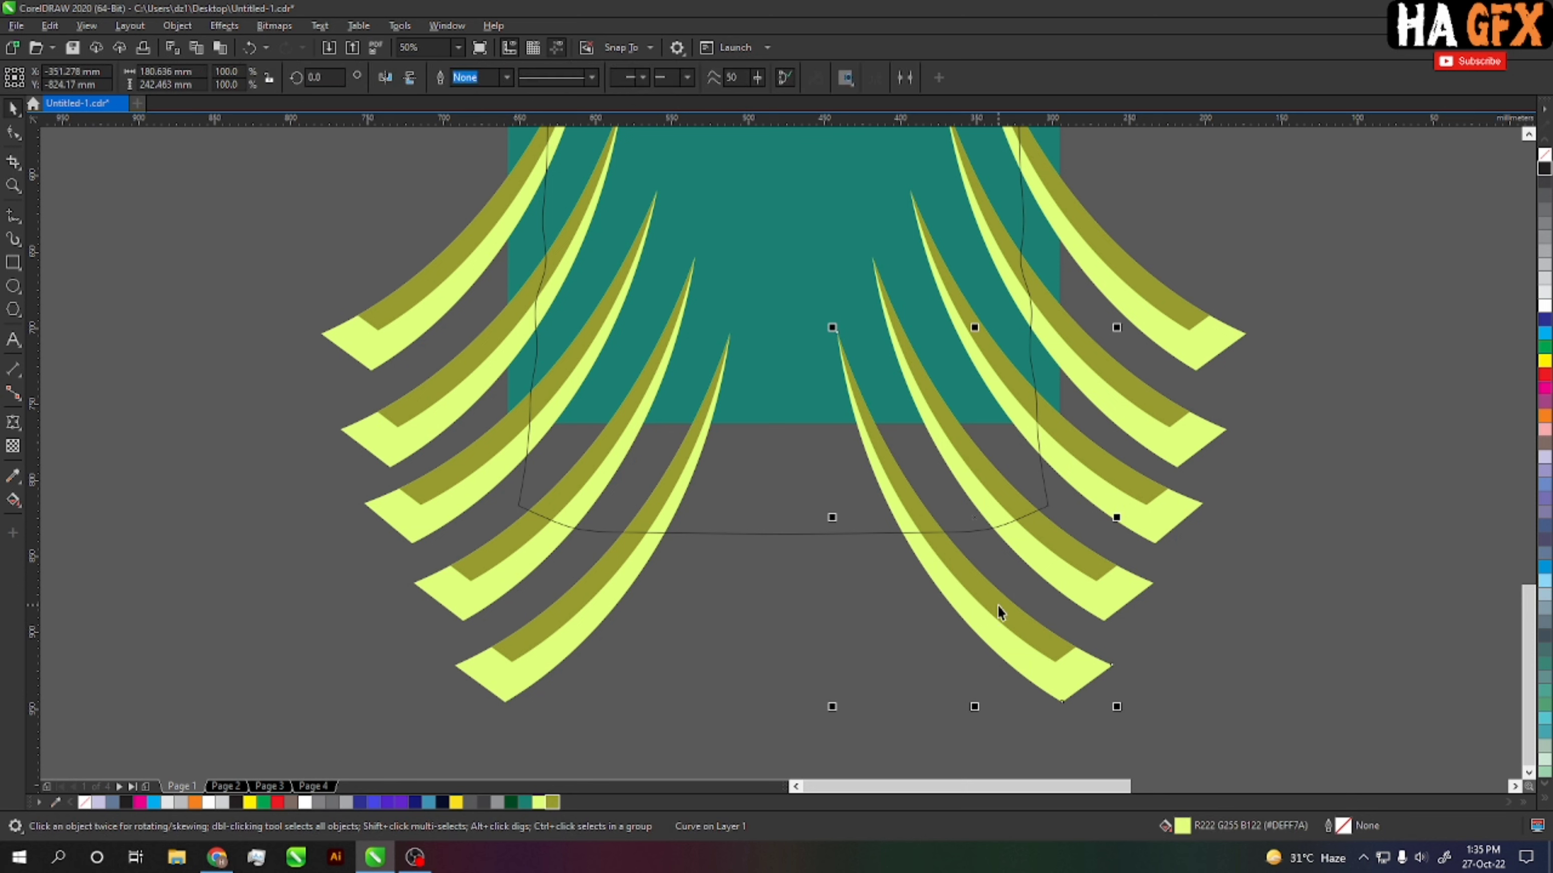
pyautogui.moveTo(1008, 619); pyautogui.dragTo(967, 685)
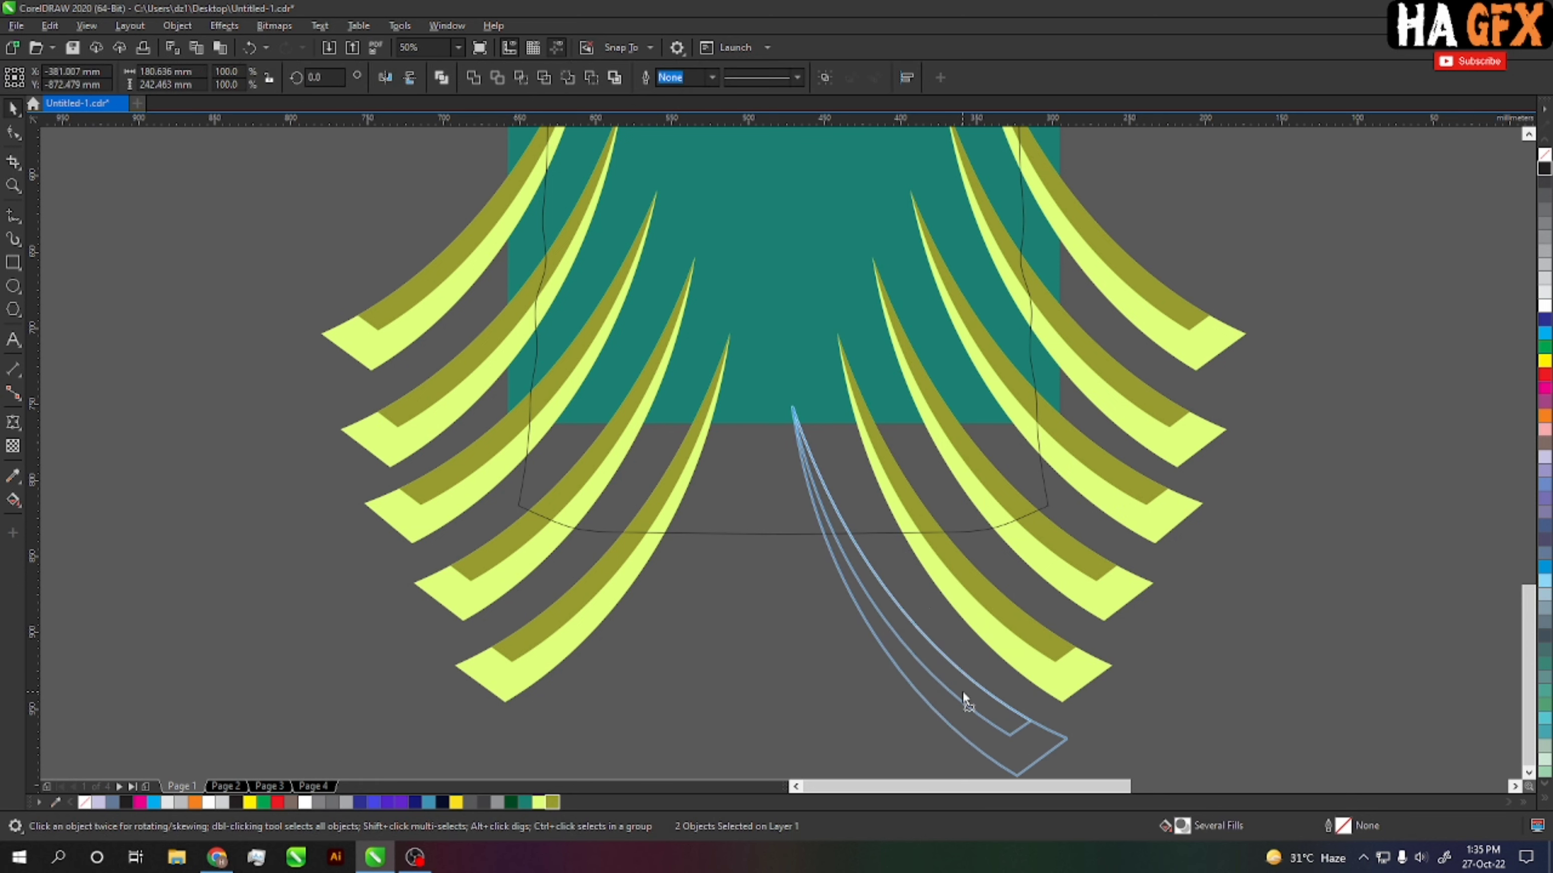
pyautogui.moveTo(967, 688); pyautogui.dragTo(963, 690)
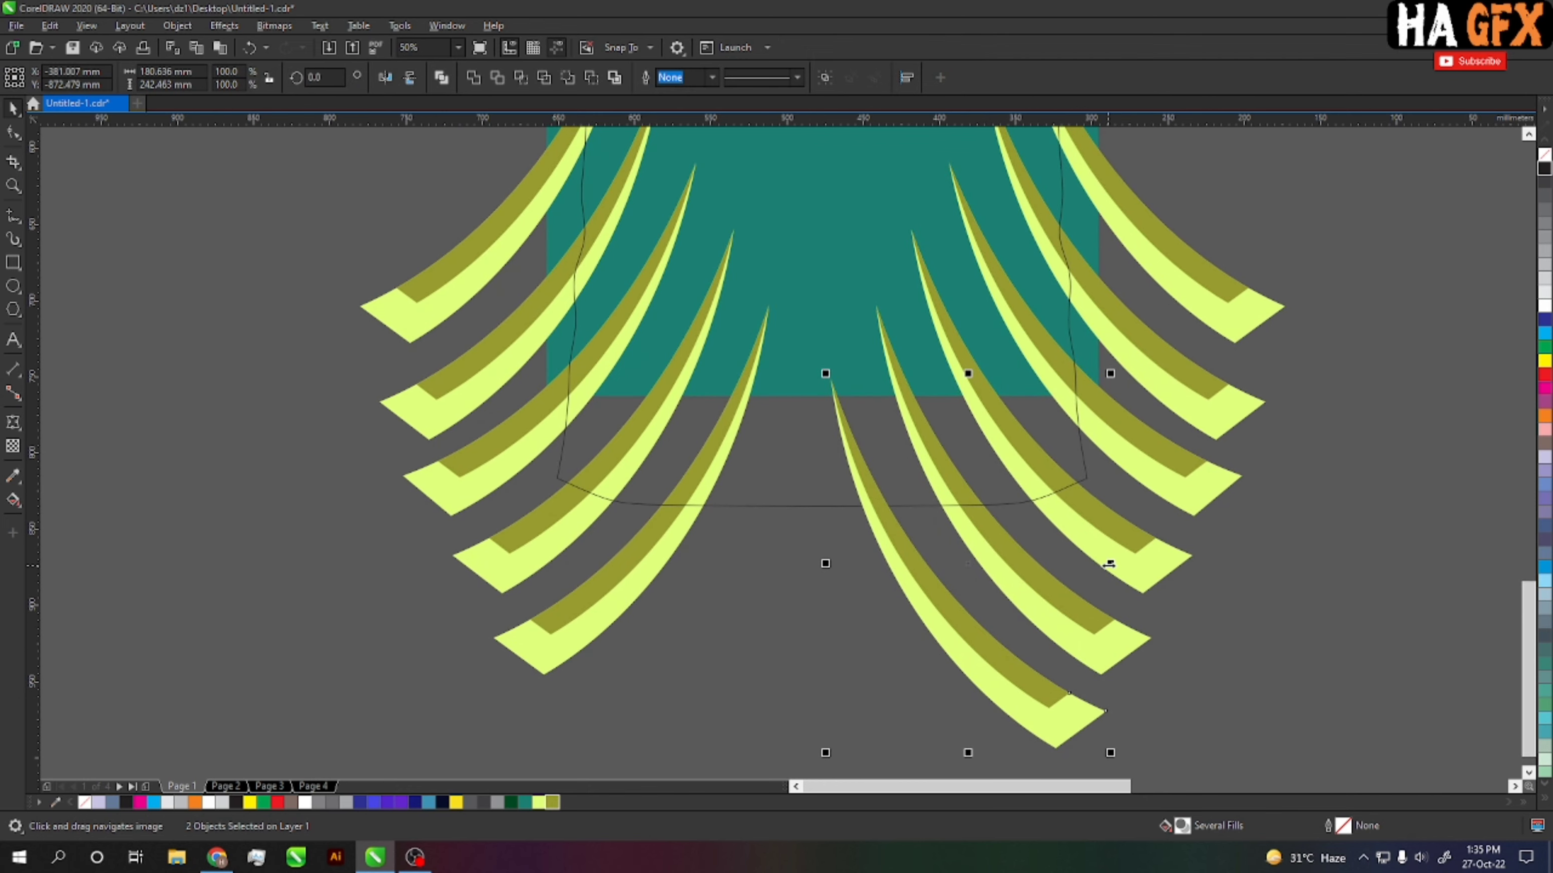
# Step: Mirror that stripe pair to the left so they meet in a peak, then ungroup the centre stripes
pyautogui.moveTo(1109, 564); pyautogui.dragTo(780, 624)
pyautogui.scroll(2, 789, 508)
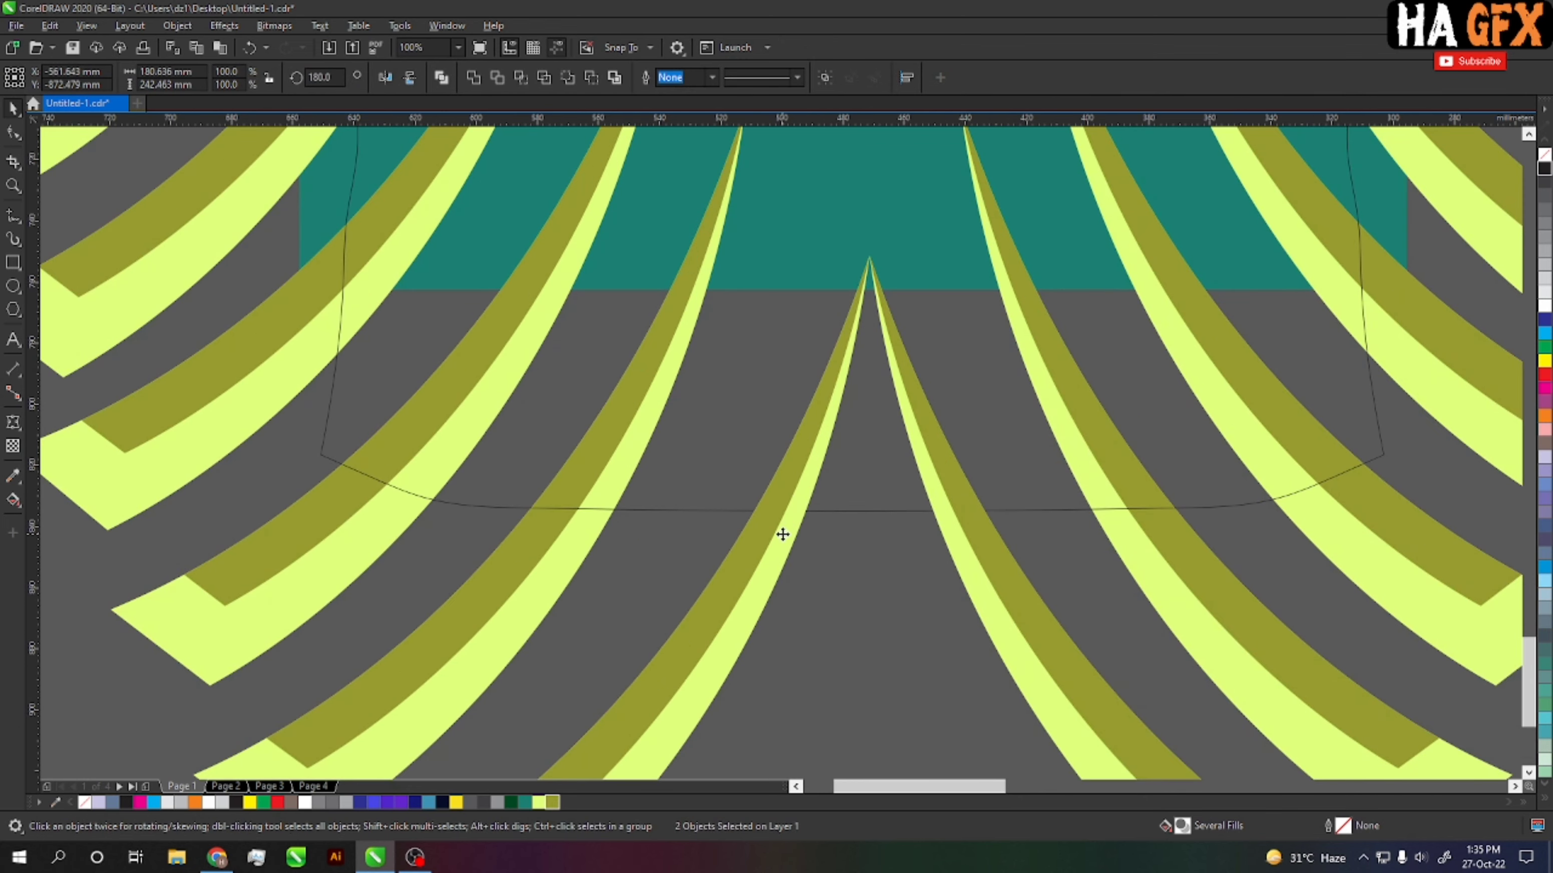
pyautogui.moveTo(783, 534); pyautogui.dragTo(758, 536)
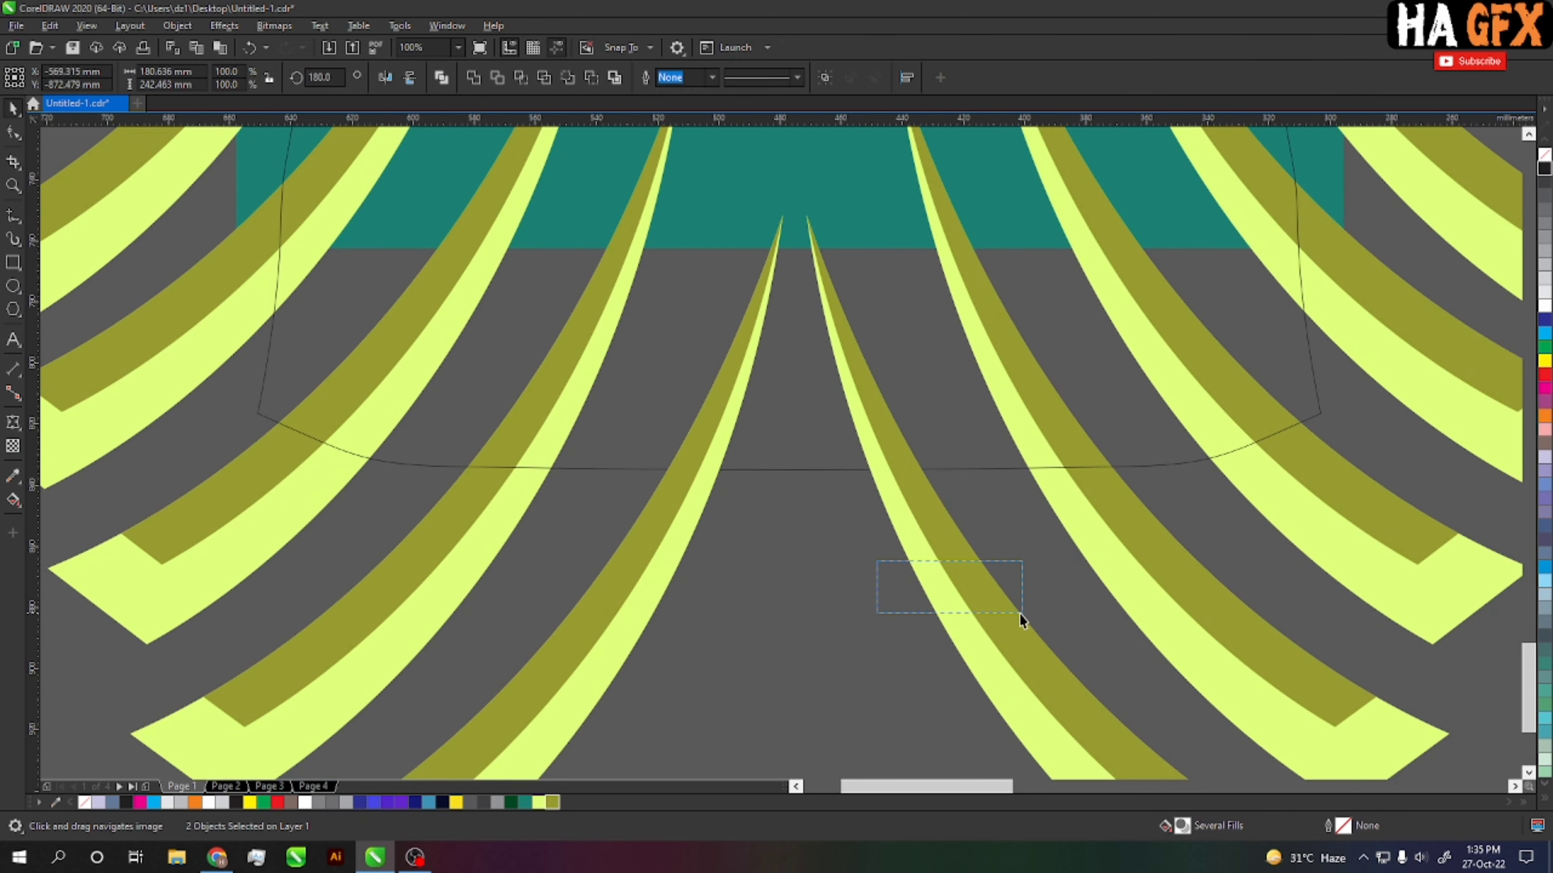
pyautogui.moveTo(1020, 614); pyautogui.dragTo(1018, 614)
pyautogui.hotkey('ctrl', 'g')
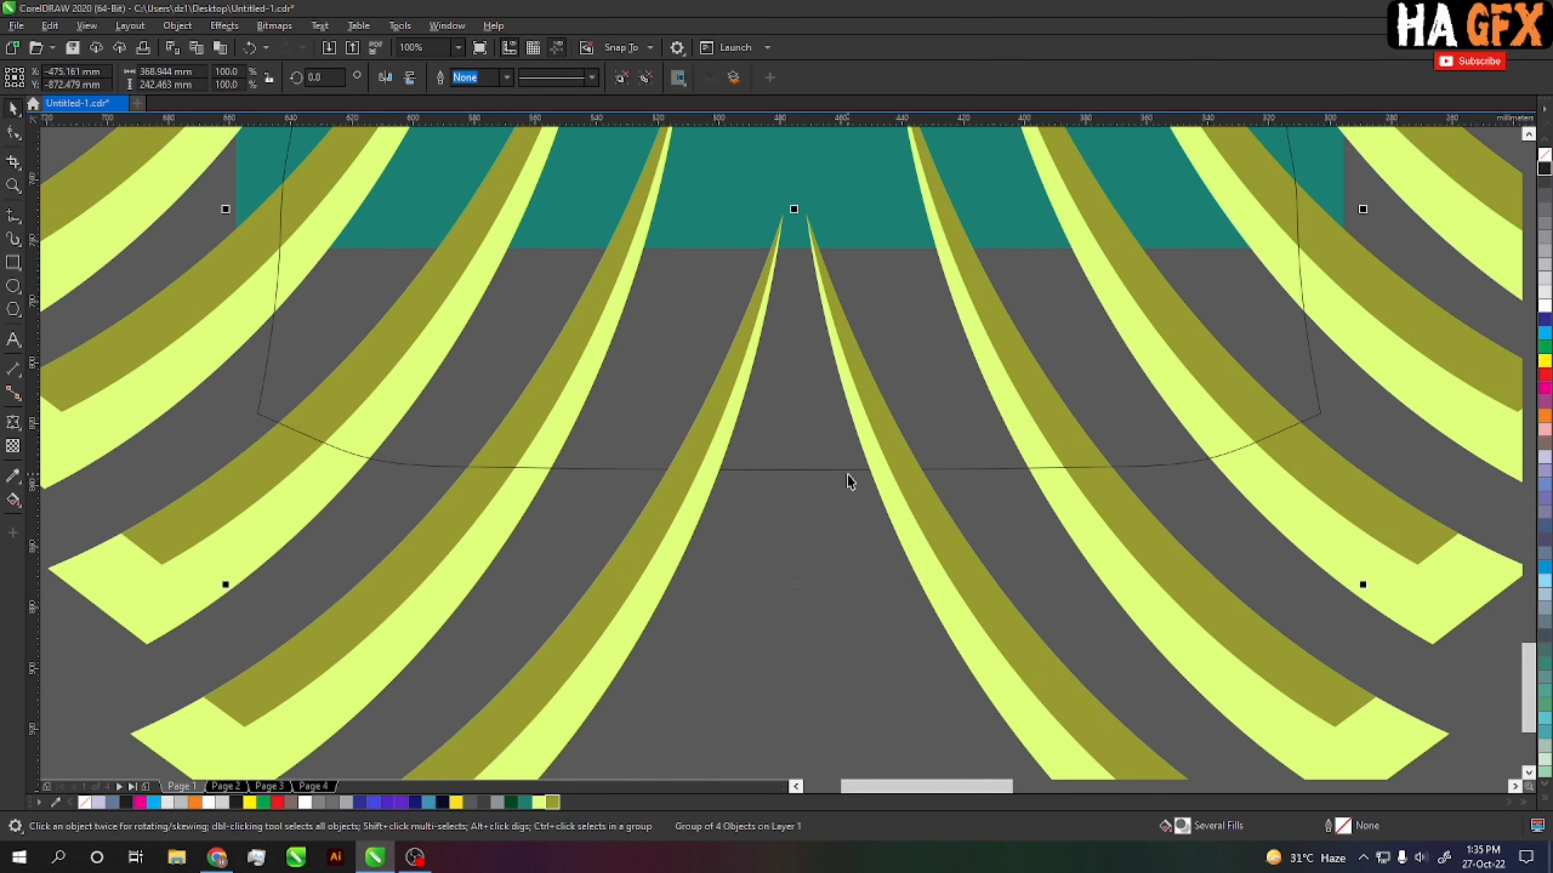
pyautogui.hotkey('ctrl', 'u')
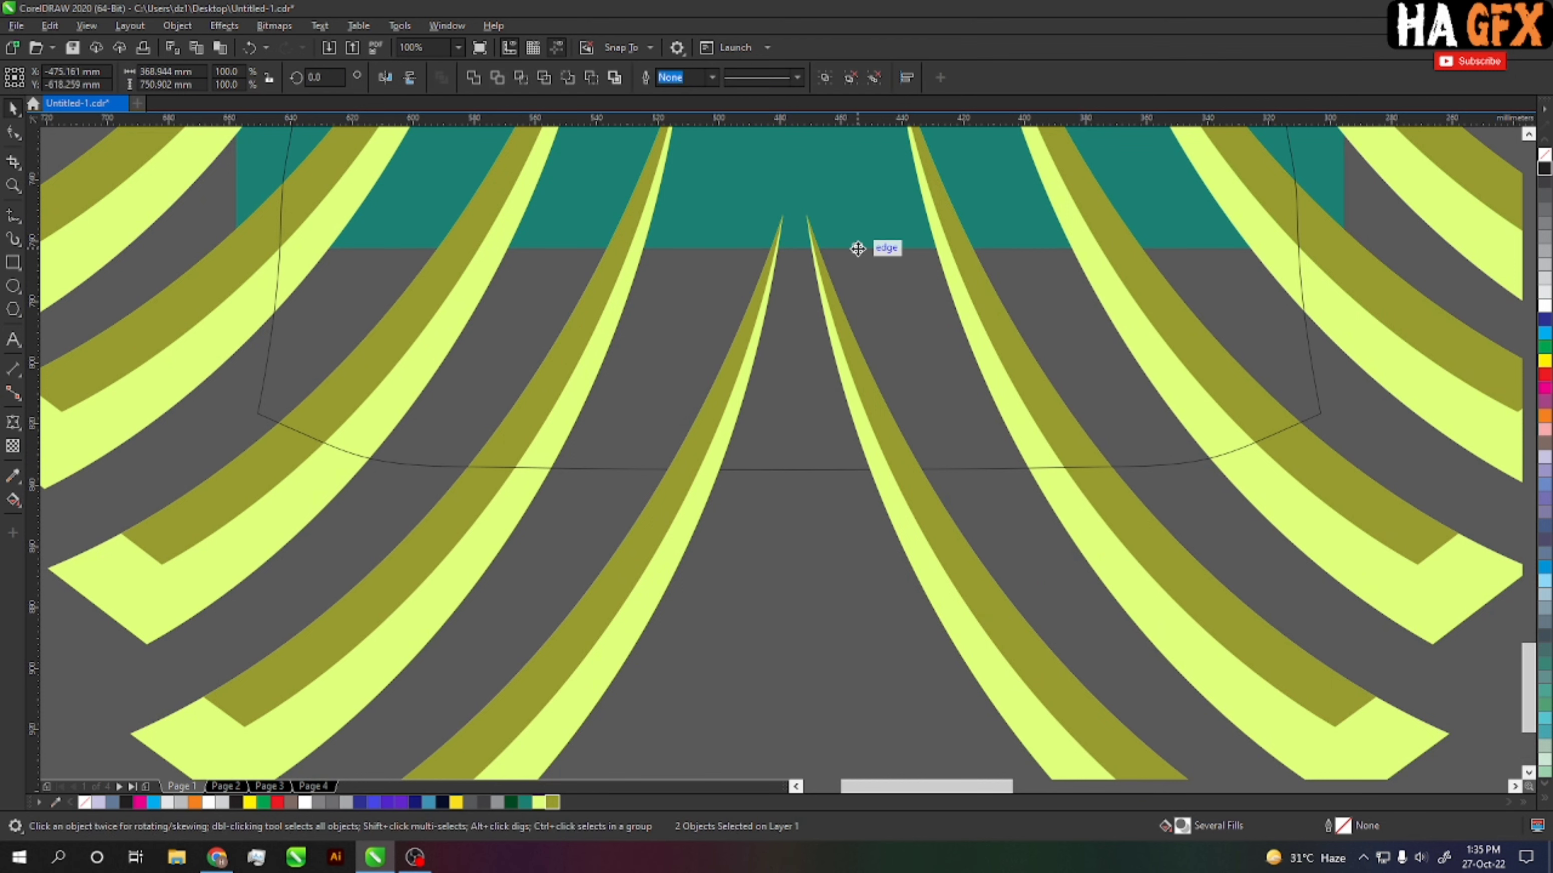
pyautogui.scroll(-4, 795, 566)
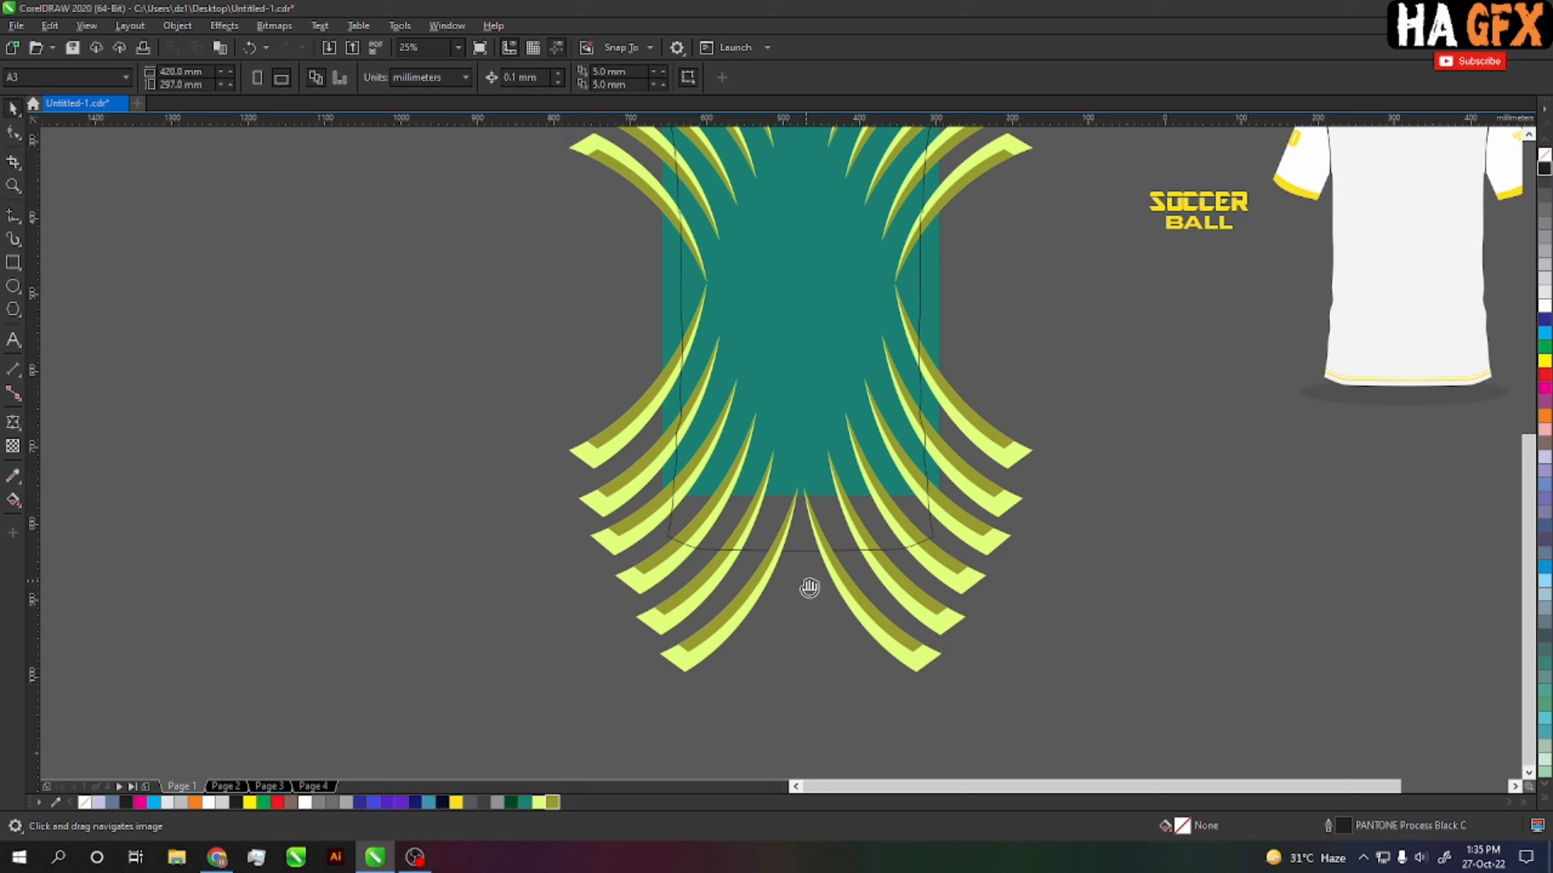
# Step: Group the upper and lower stripe sets into one 2-object group, undoing a trial move off the panel
pyautogui.moveTo(807, 589); pyautogui.dragTo(793, 578)
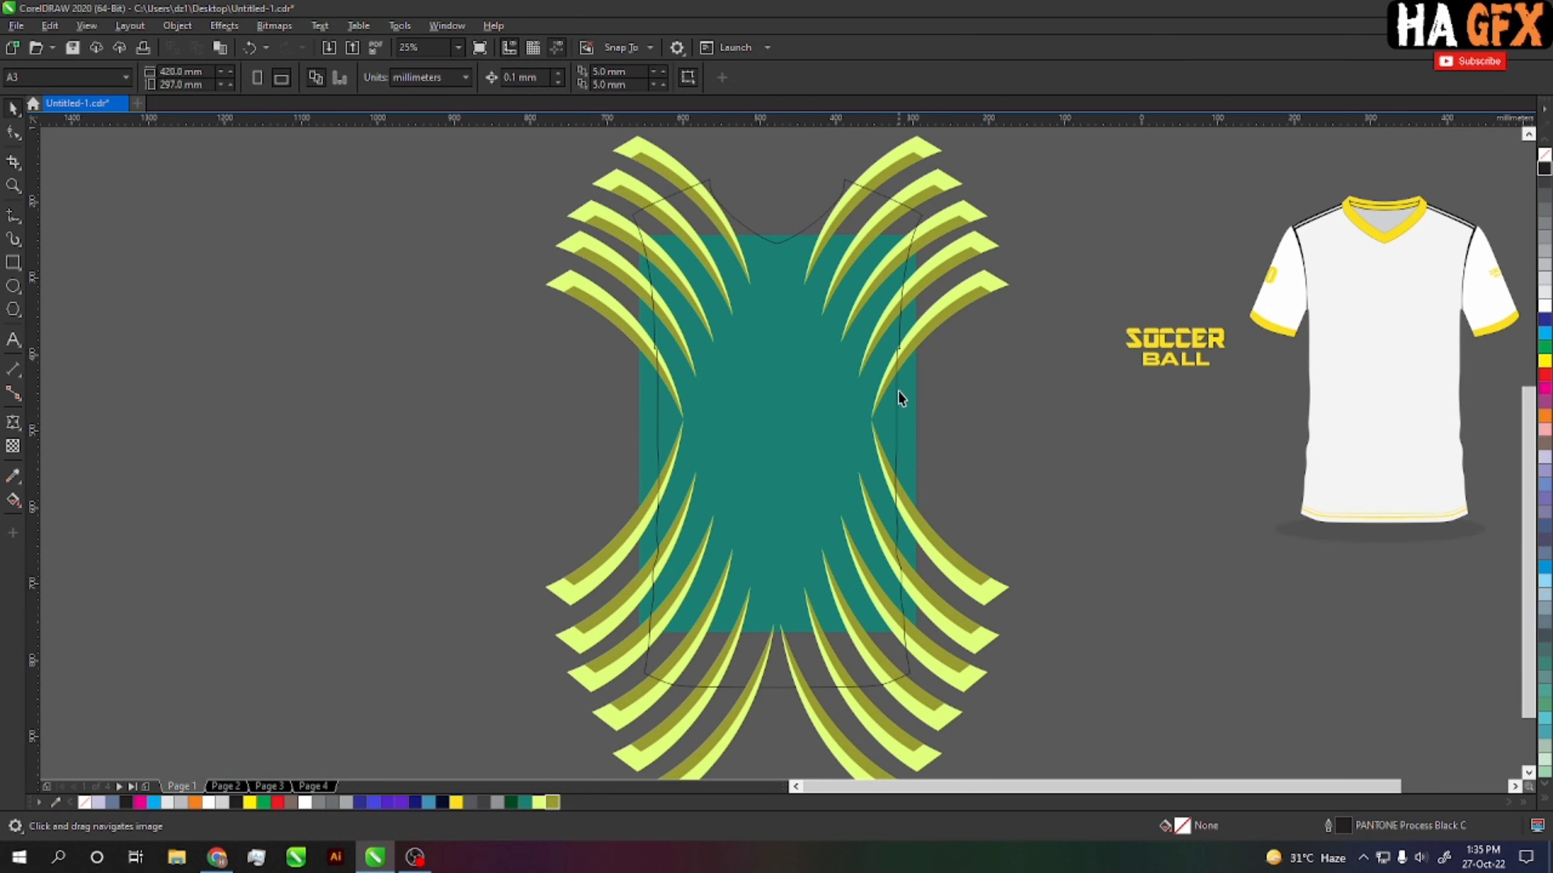
pyautogui.click(934, 317)
pyautogui.scroll(-3, 978, 551)
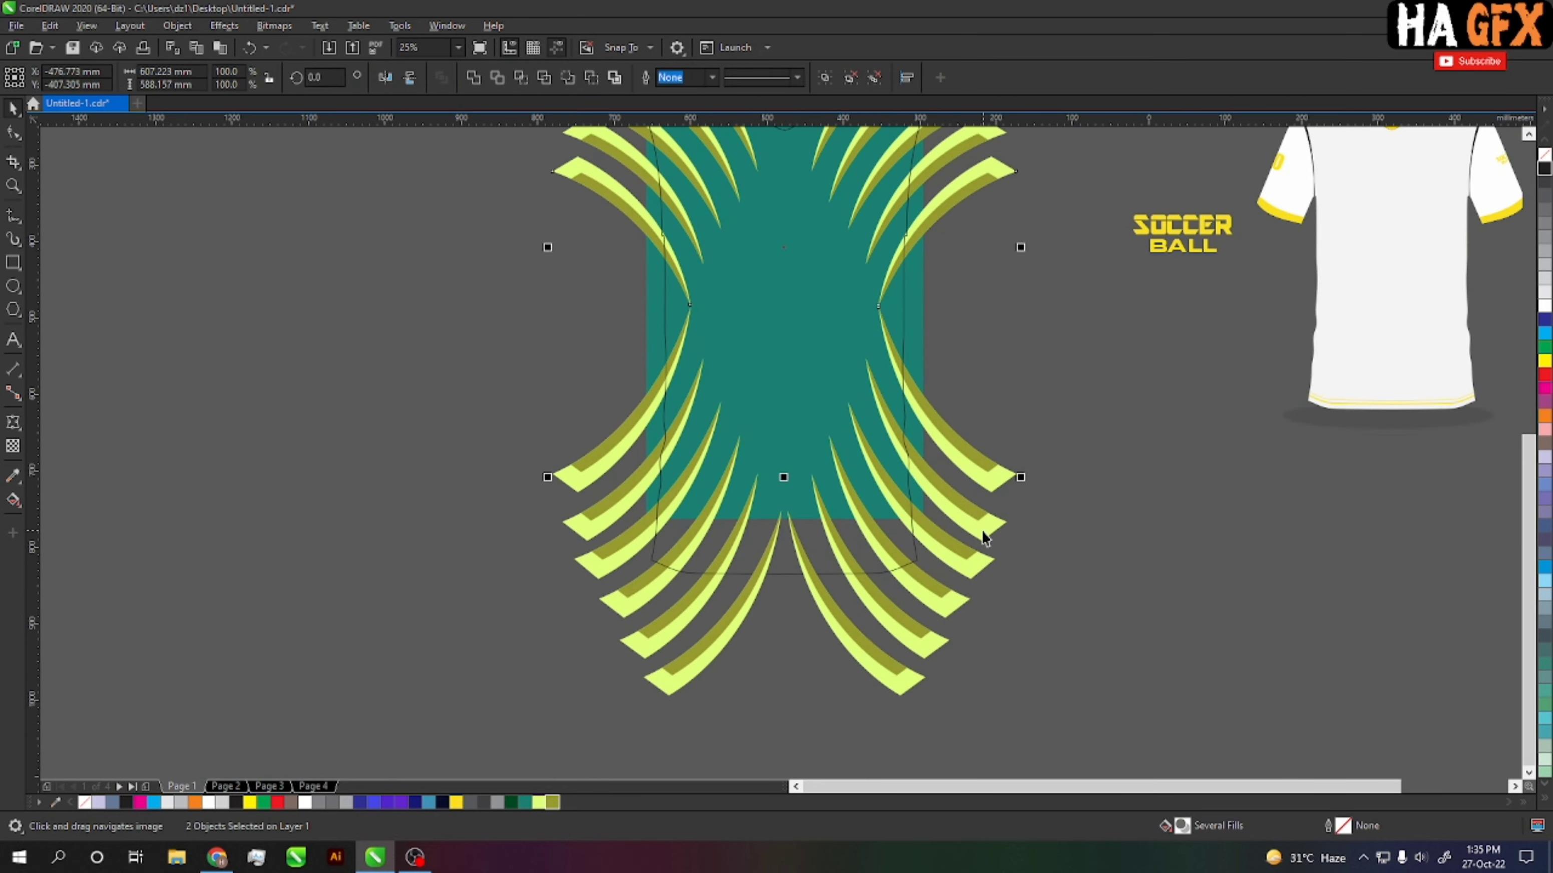
pyautogui.moveTo(470, 276); pyautogui.dragTo(1096, 734)
pyautogui.scroll(3, 1050, 676)
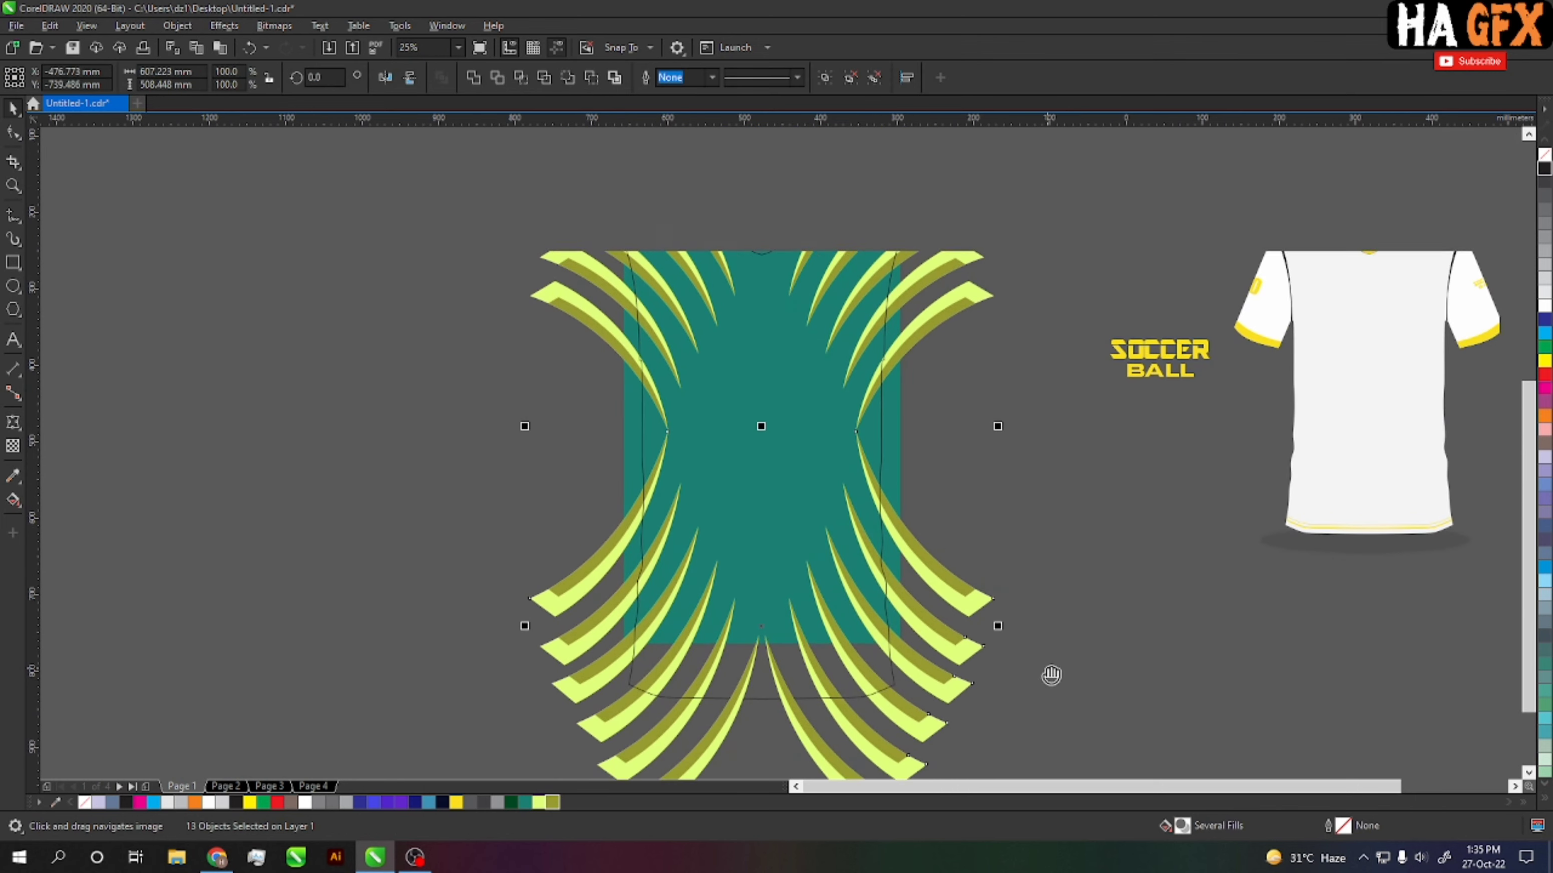
pyautogui.scroll(2, 881, 416)
pyautogui.moveTo(502, 177); pyautogui.dragTo(1063, 524)
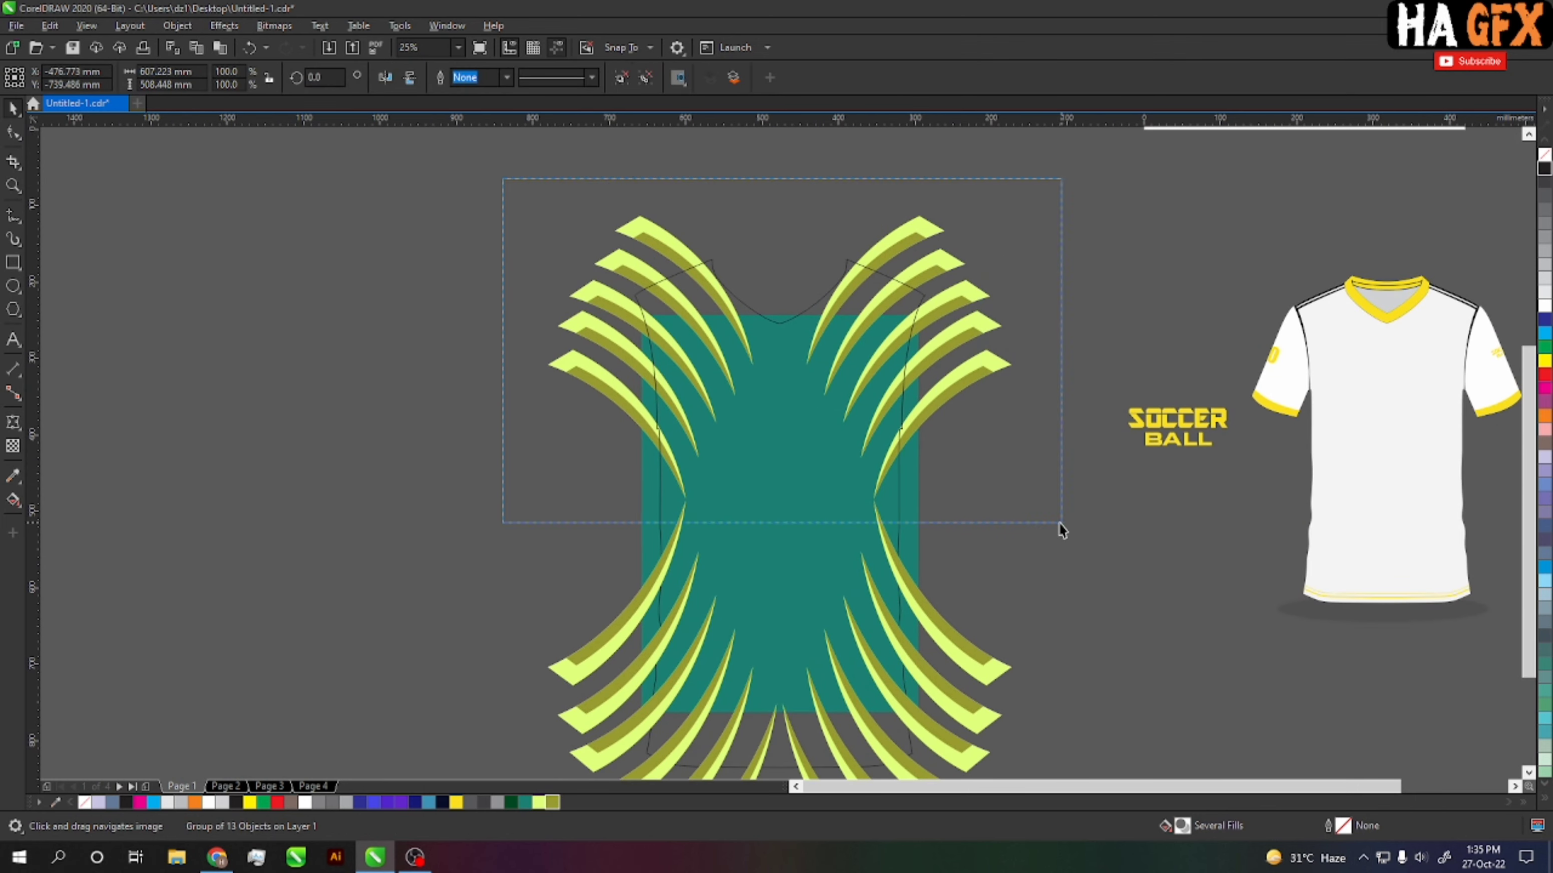
pyautogui.keyDown('shift'); pyautogui.click(854, 424); pyautogui.keyUp('shift')
pyautogui.scroll(-2, 854, 424)
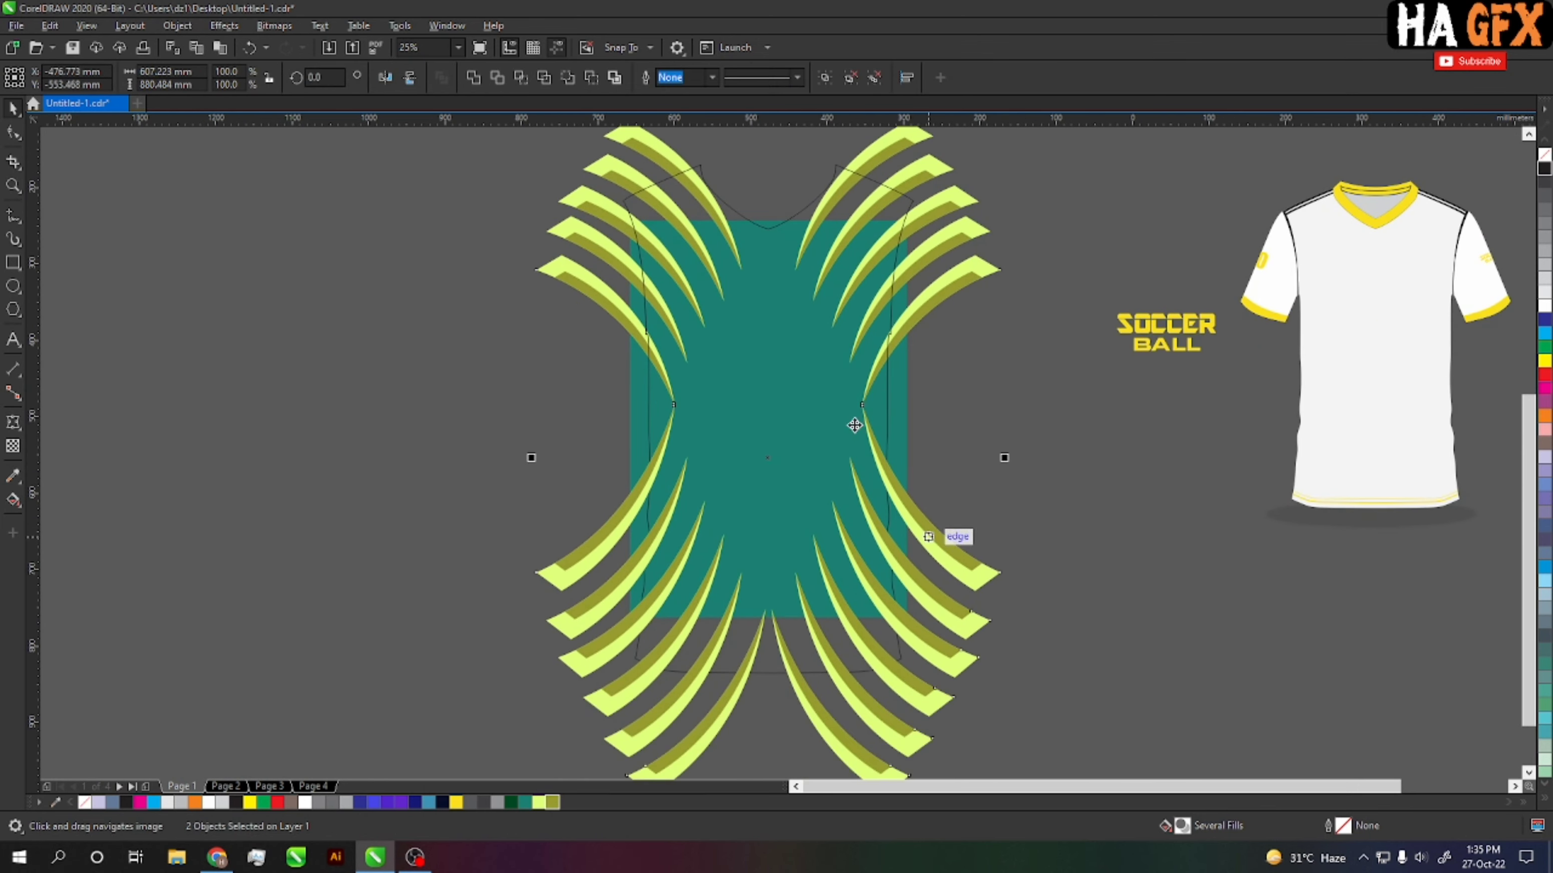
pyautogui.click(824, 78)
pyautogui.moveTo(986, 268); pyautogui.dragTo(512, 240)
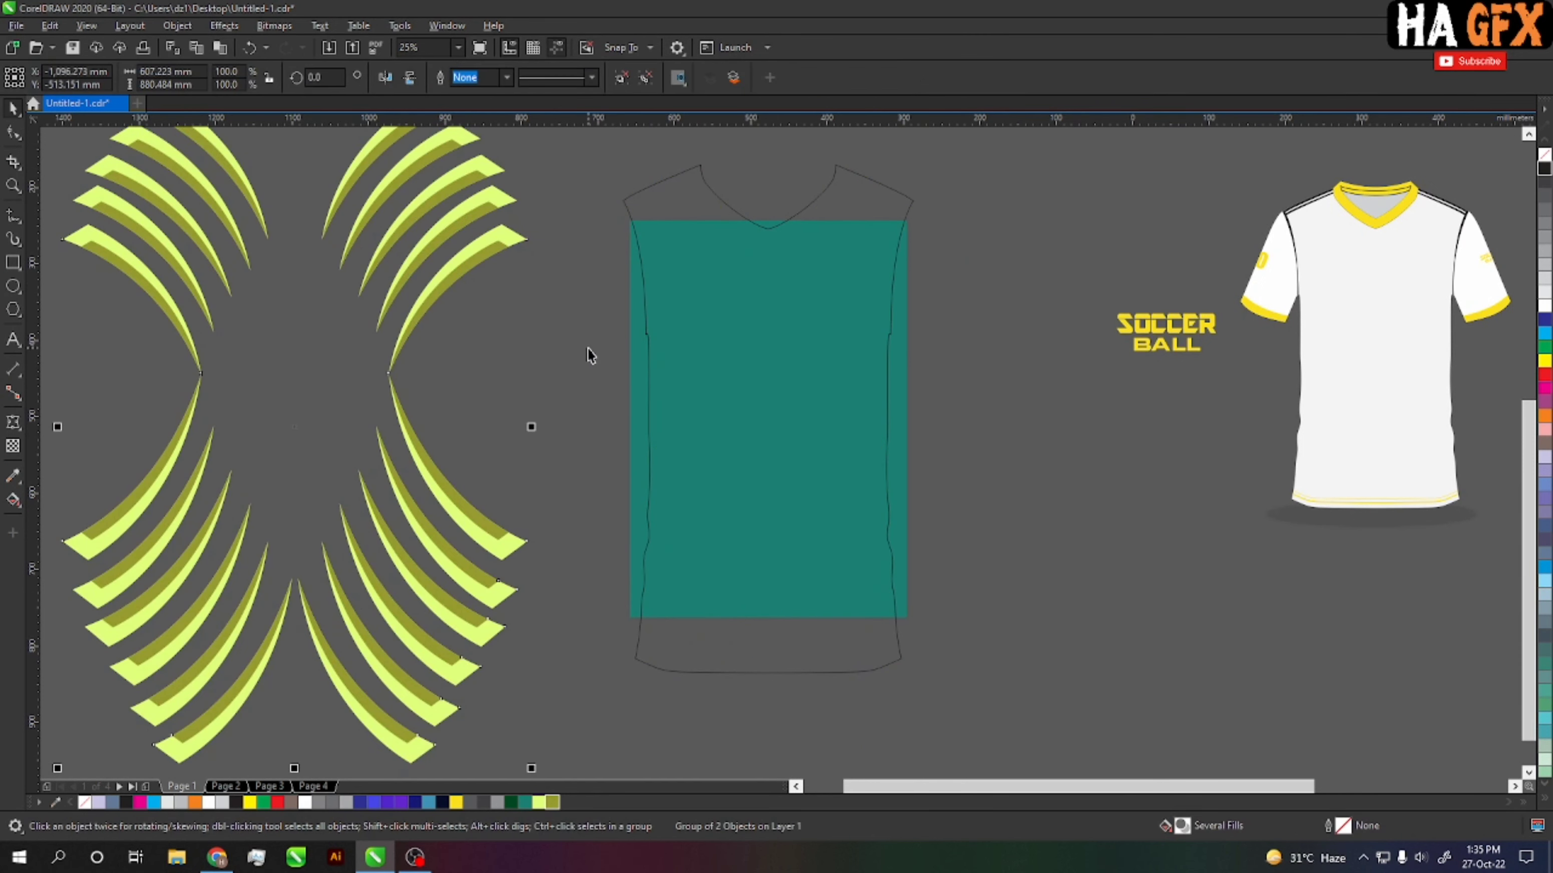
pyautogui.hotkey('ctrl', 'z')
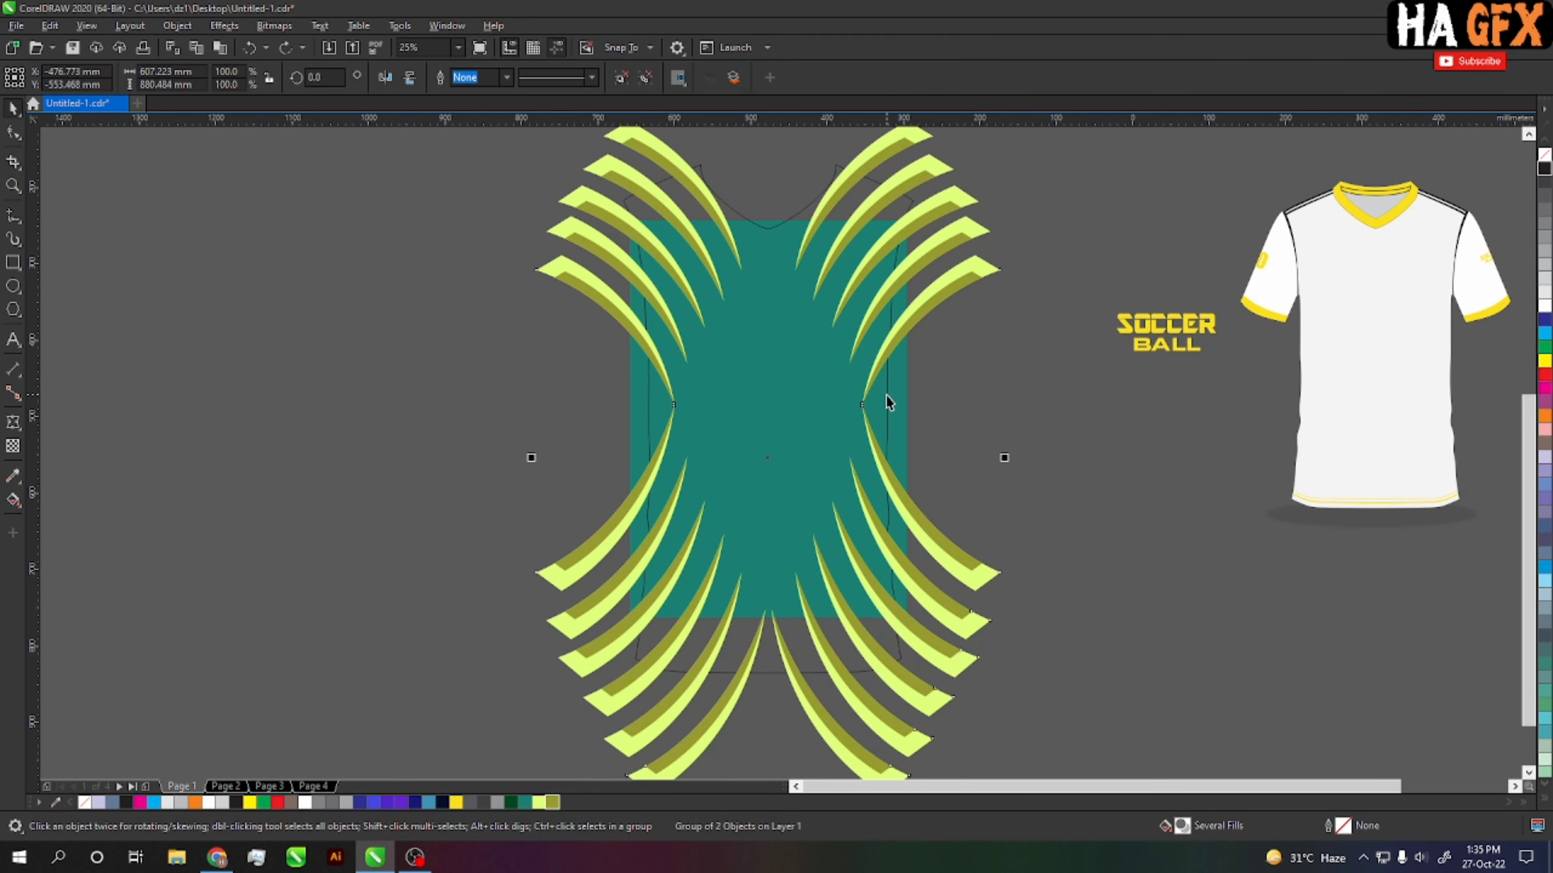
# Step: Intersect the shirt outline with the stripe group to trim the stripes to the jersey shape
pyautogui.click(888, 401)
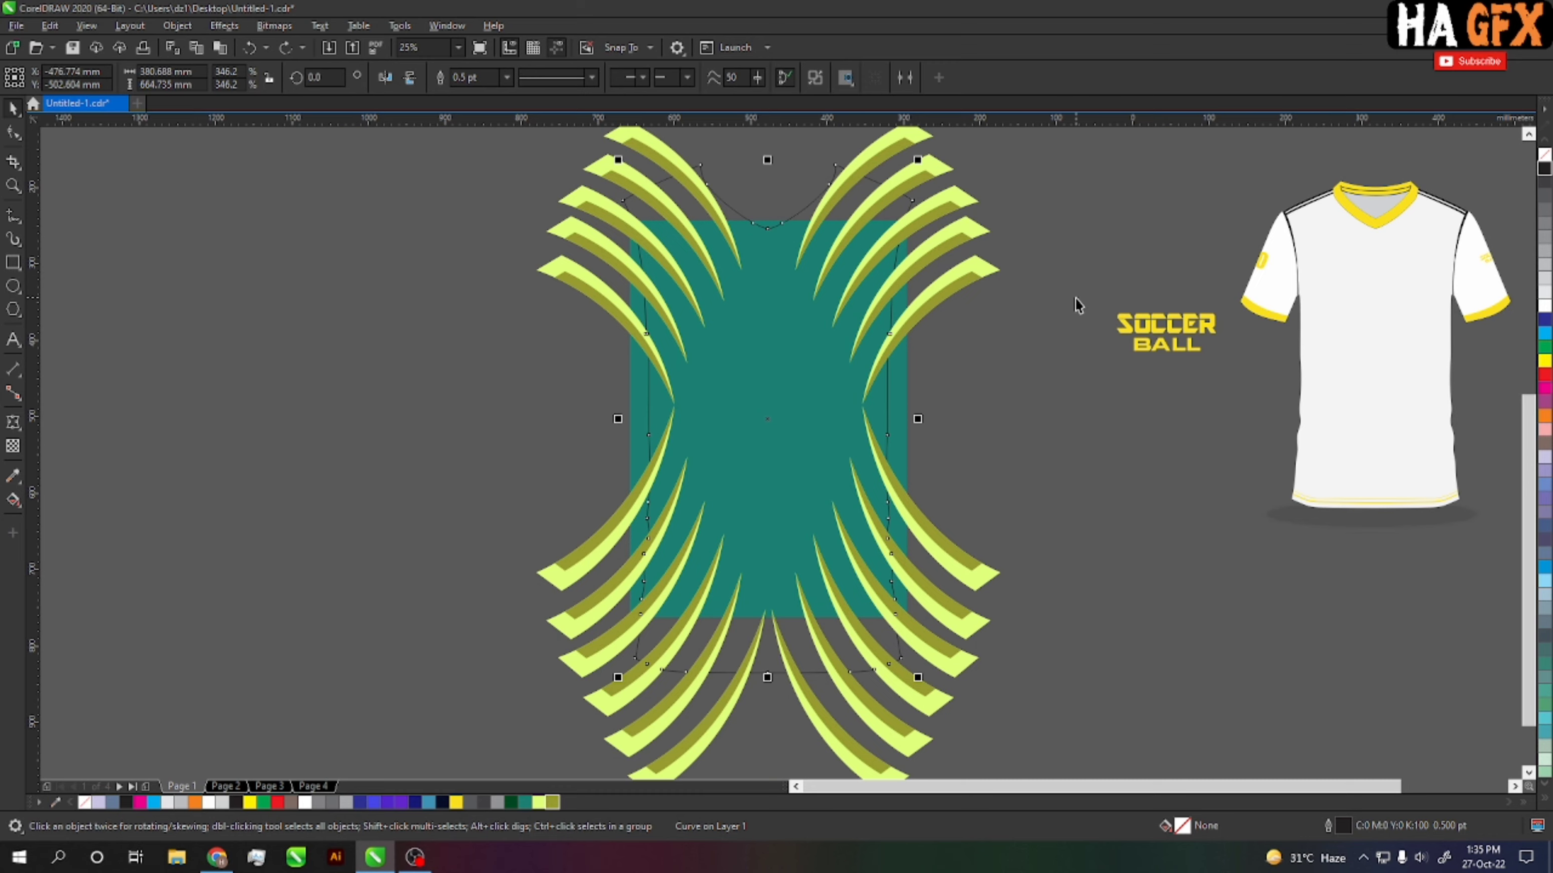
pyautogui.keyDown('shift'); pyautogui.click(921, 303); pyautogui.keyUp('shift')
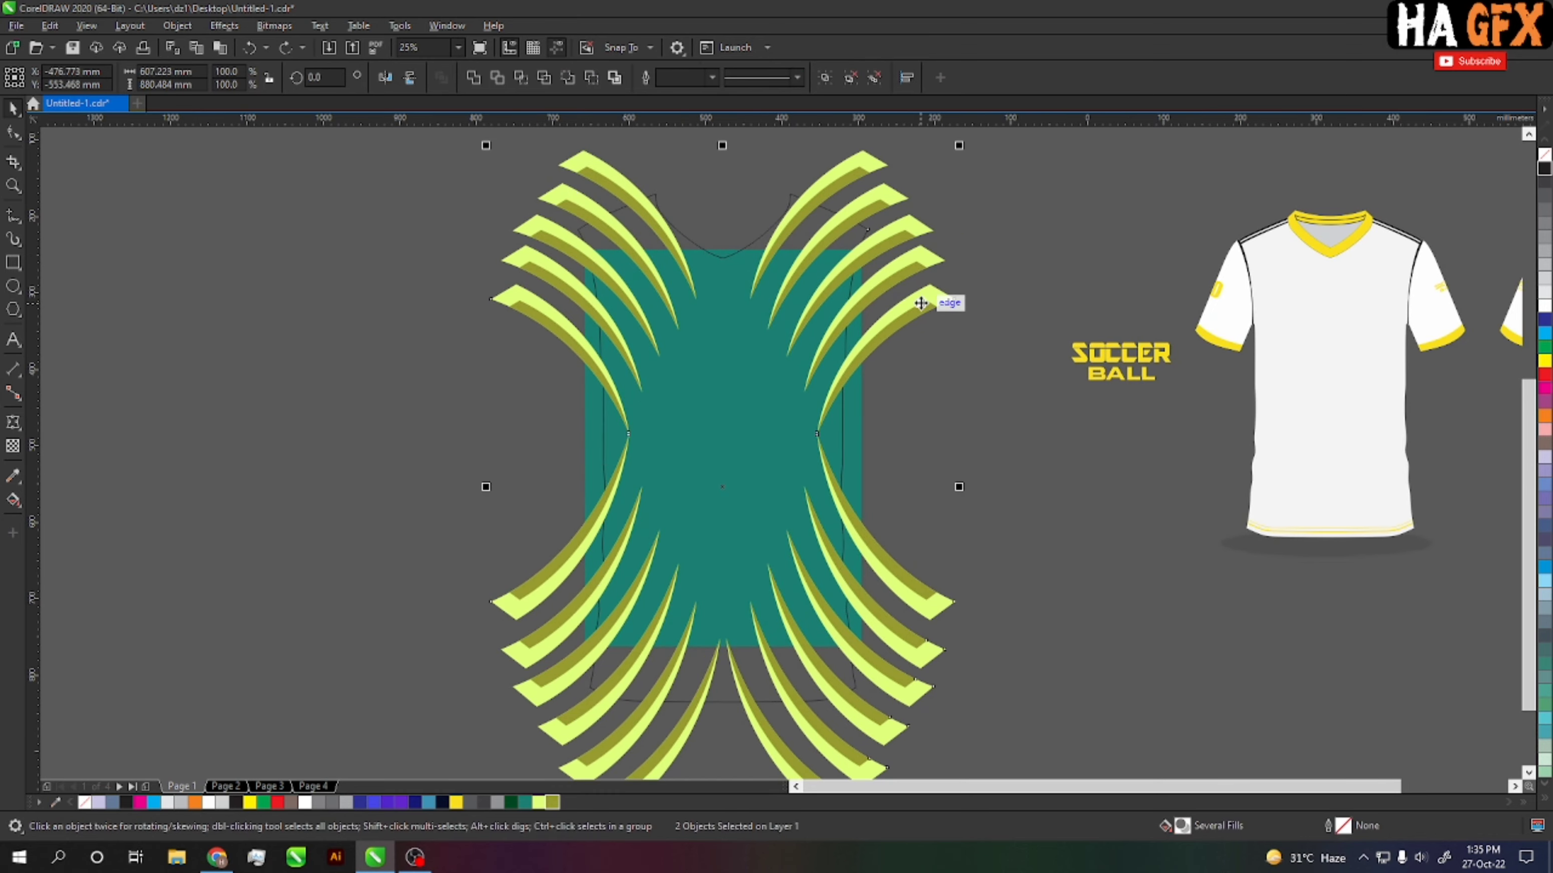
pyautogui.click(528, 80)
pyautogui.click(909, 394)
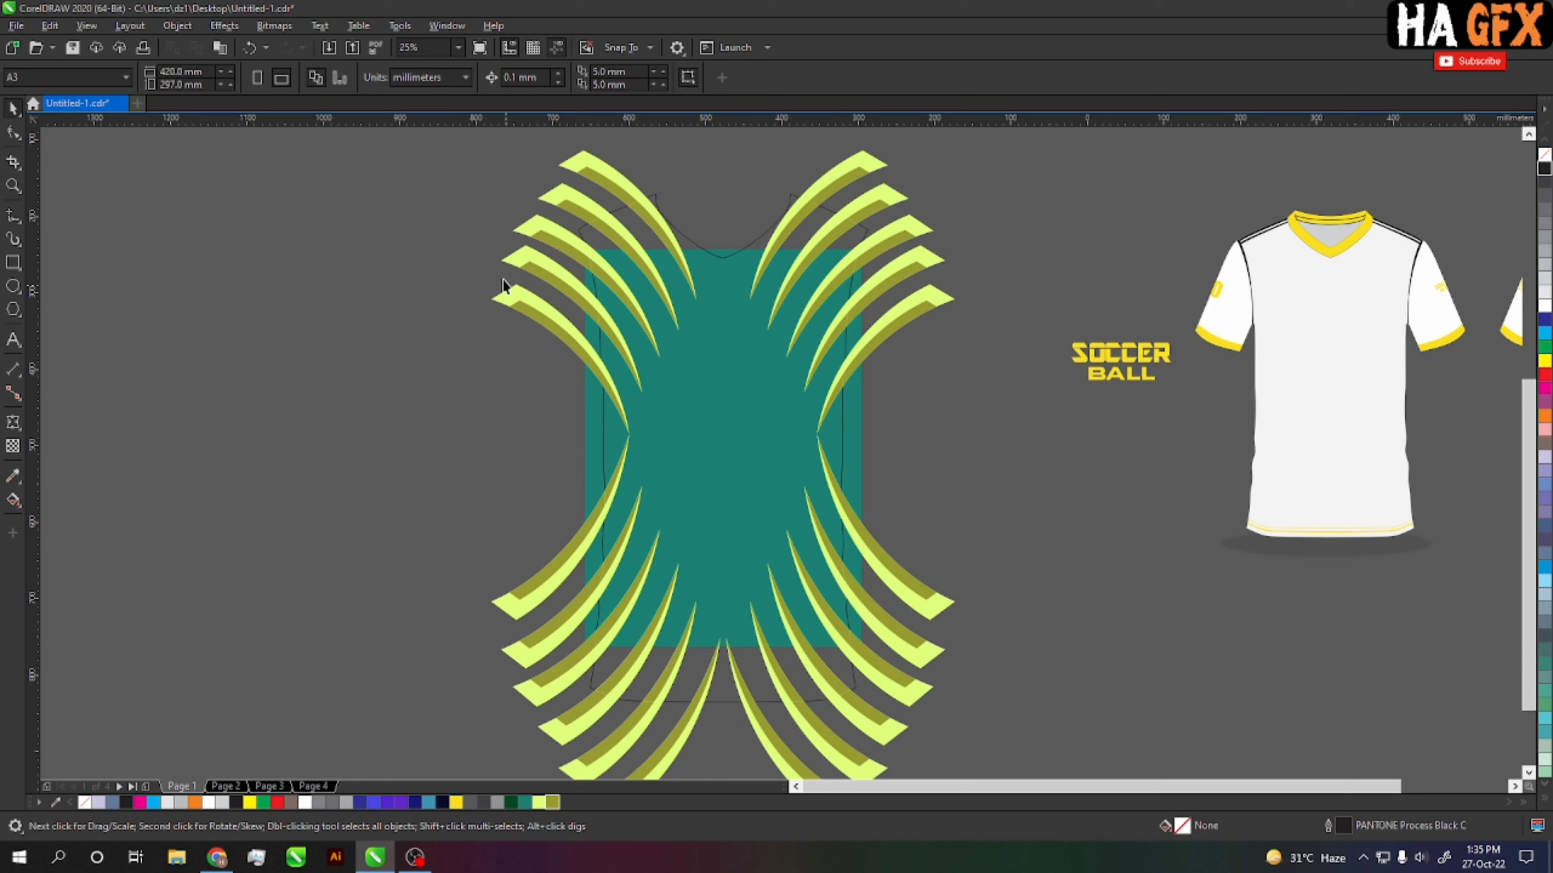
# Step: Move the new jersey-shaped stripe piece to the left of the teal panel
pyautogui.moveTo(465, 215); pyautogui.dragTo(873, 713)
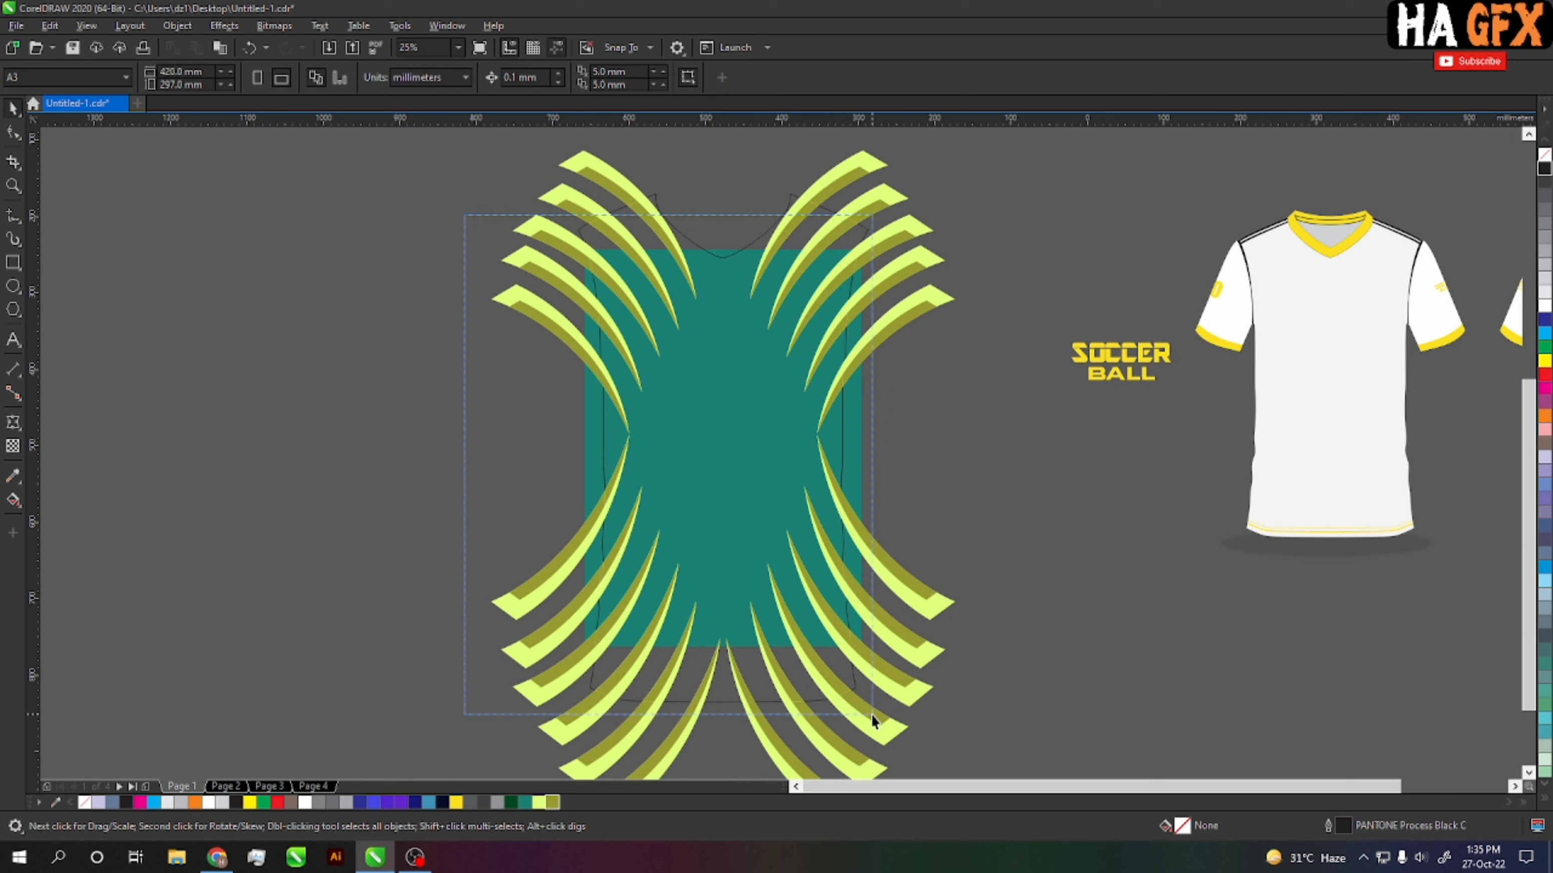
pyautogui.moveTo(724, 447); pyautogui.dragTo(1060, 500)
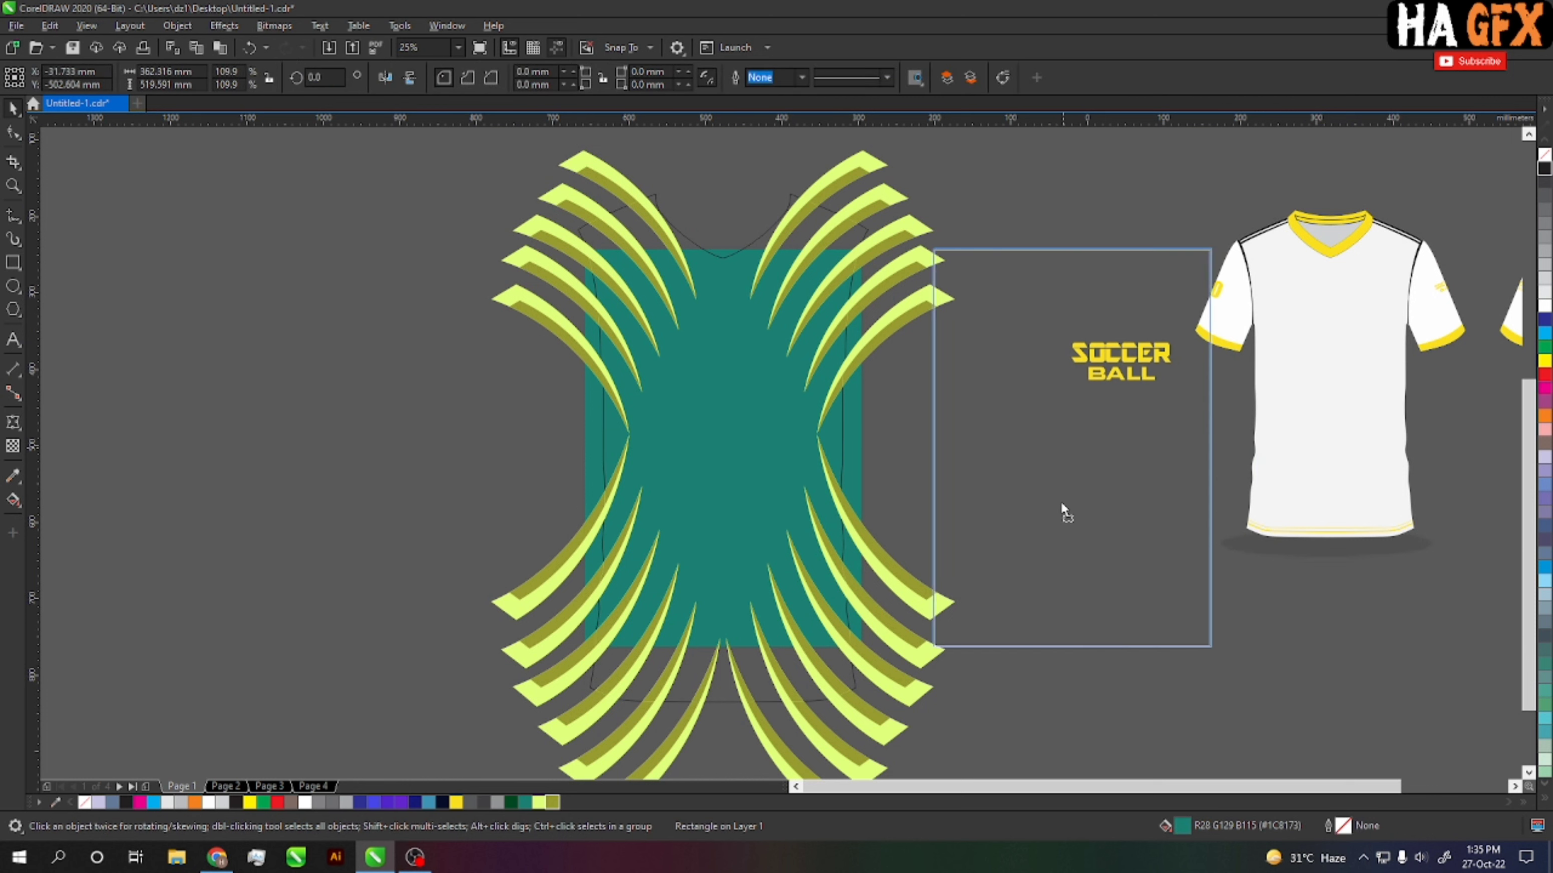
pyautogui.hotkey('ctrl', 'z')
pyautogui.press('Escape')
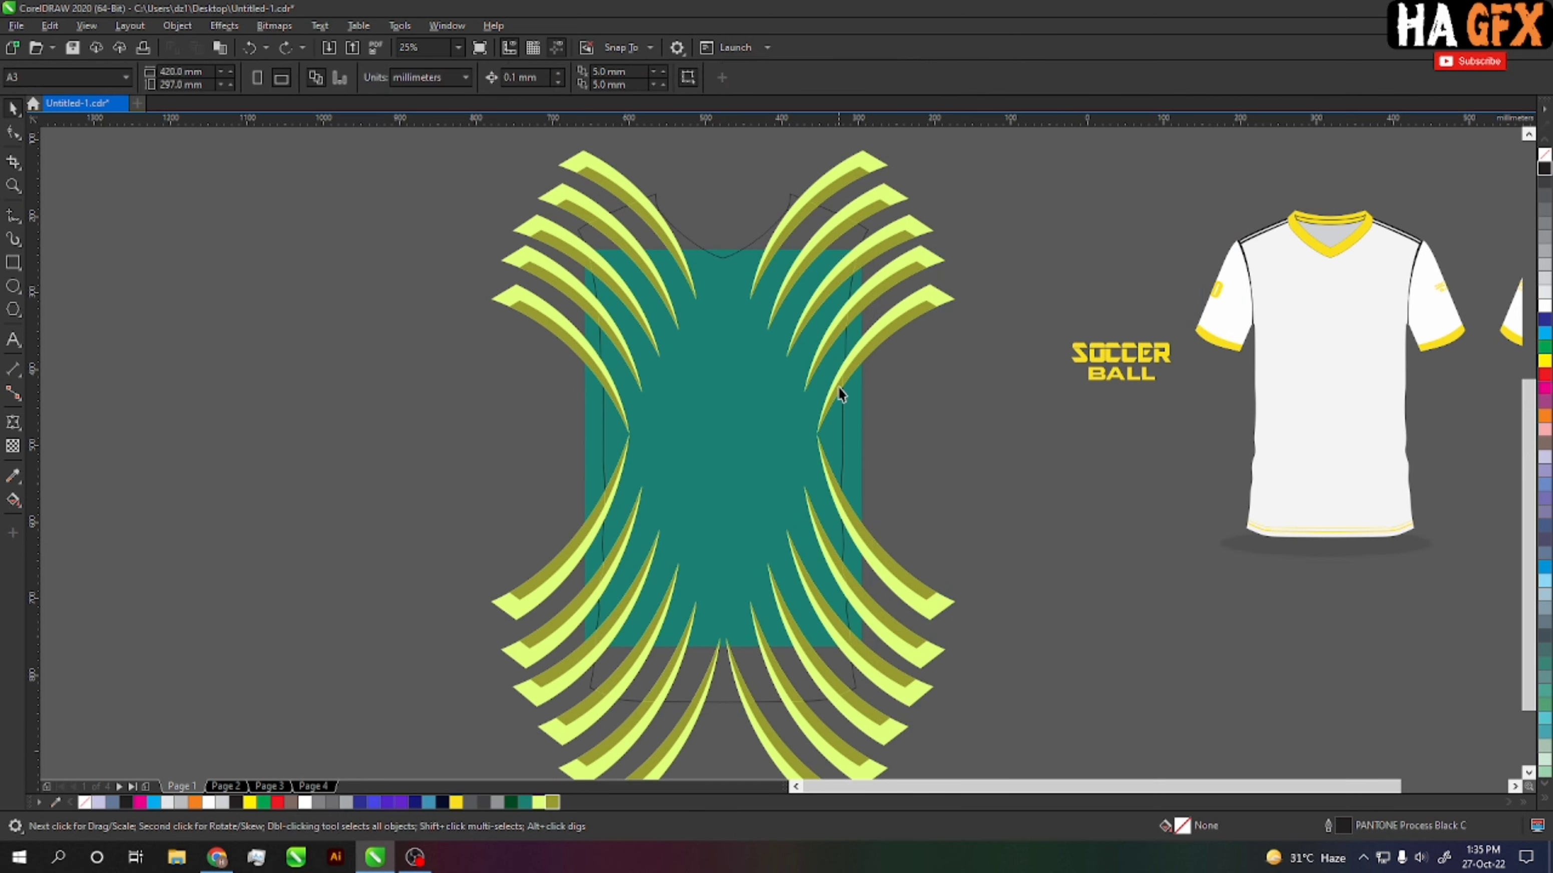
pyautogui.click(839, 391)
pyautogui.moveTo(842, 412); pyautogui.dragTo(420, 422)
# Step: Fill the clipped shirt body yellow from the palette
pyautogui.hscroll(-2, 600, 453)
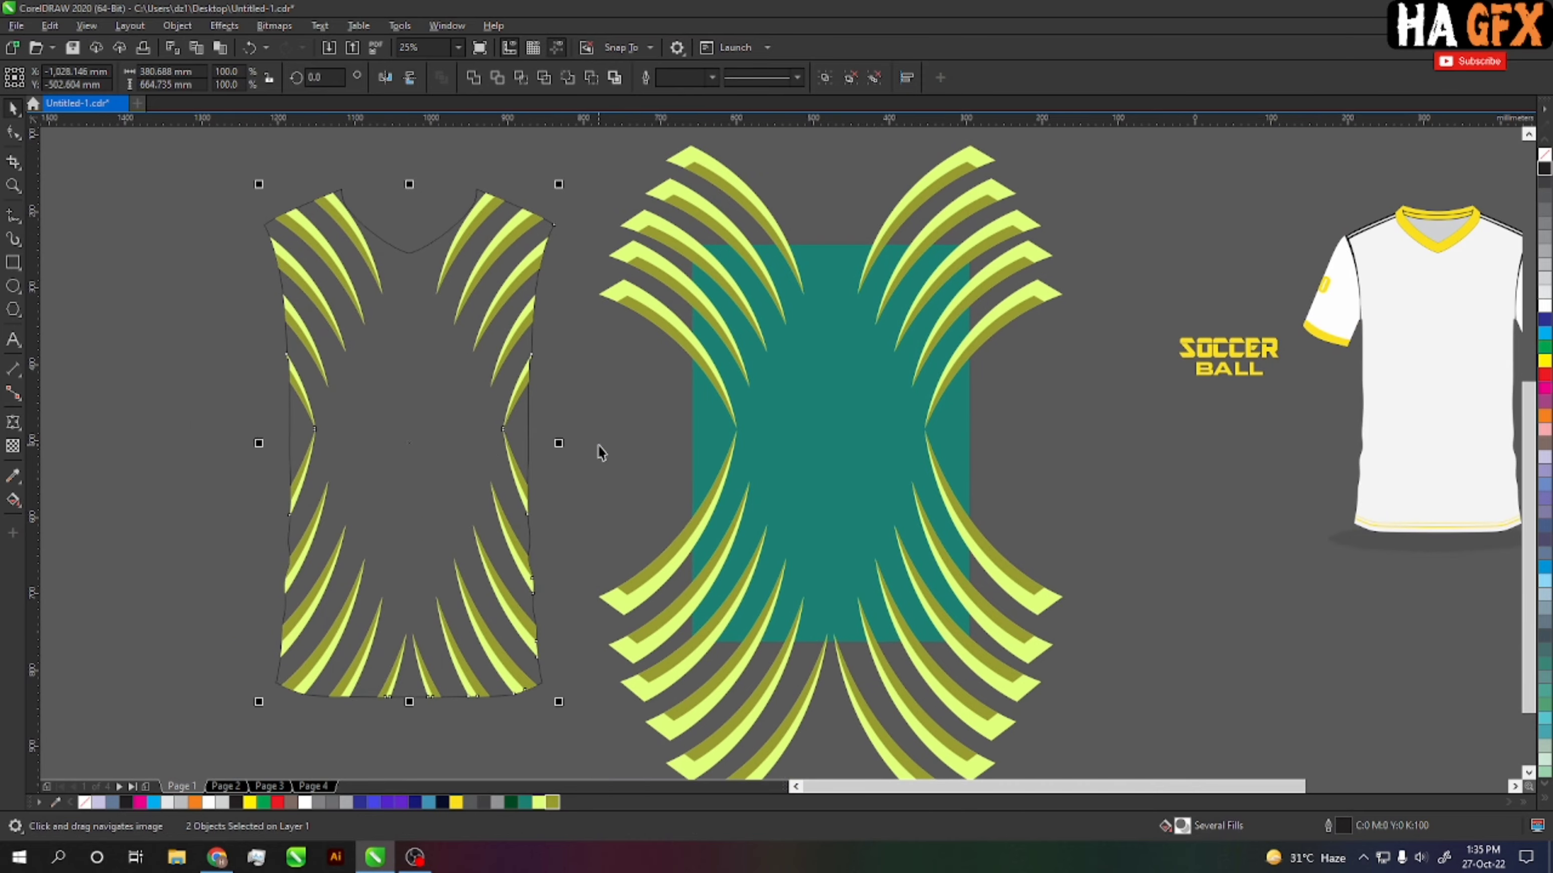
pyautogui.press('Escape')
pyautogui.hscroll(-2, 599, 453)
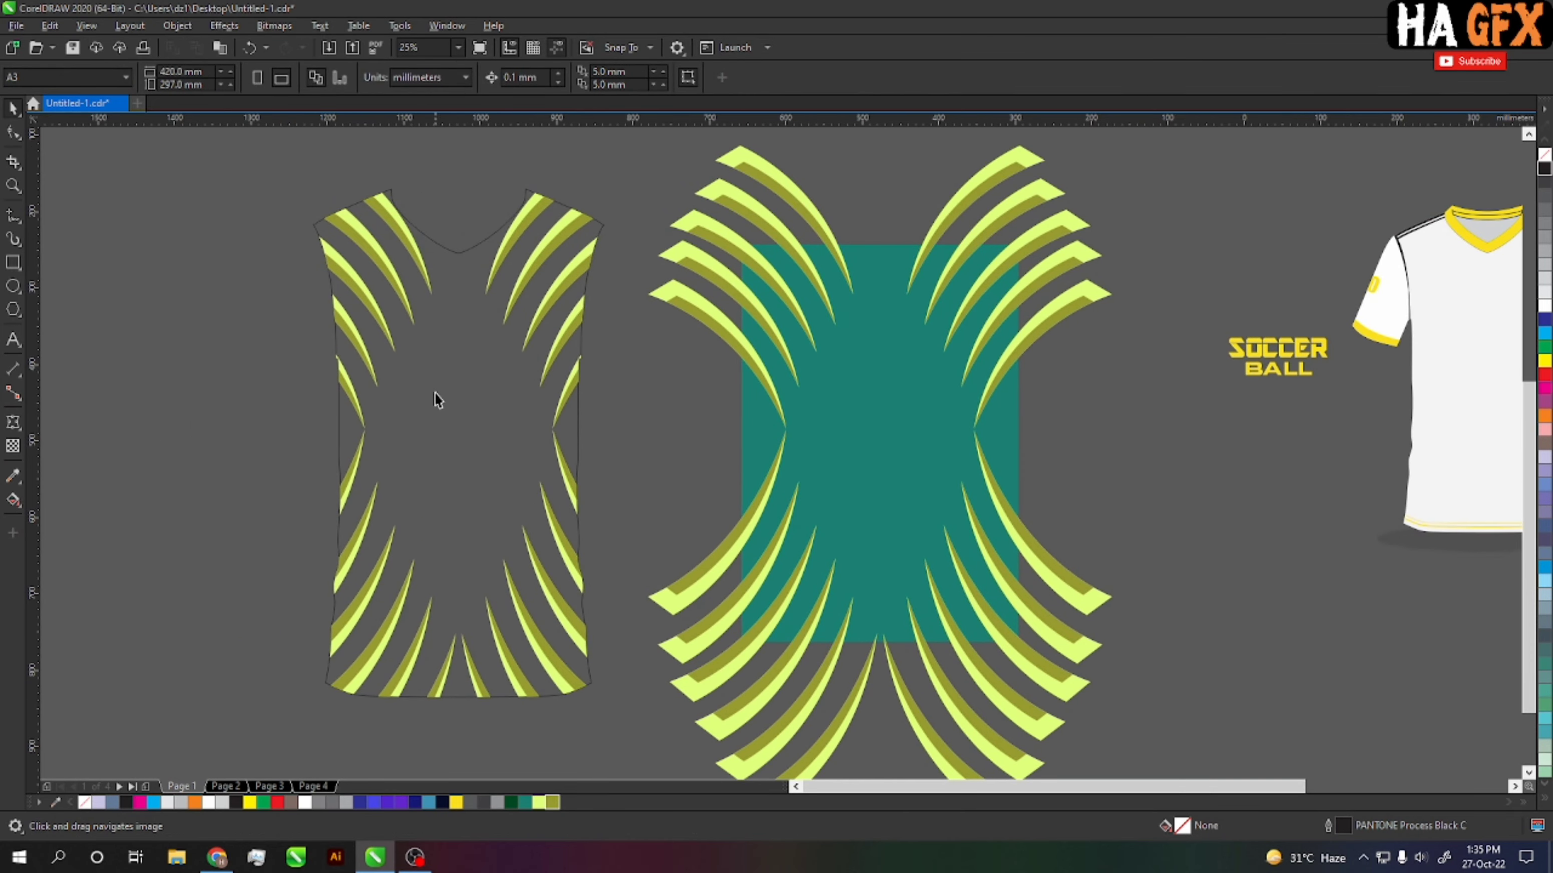
pyautogui.click(431, 431)
pyautogui.moveTo(251, 145); pyautogui.dragTo(624, 737)
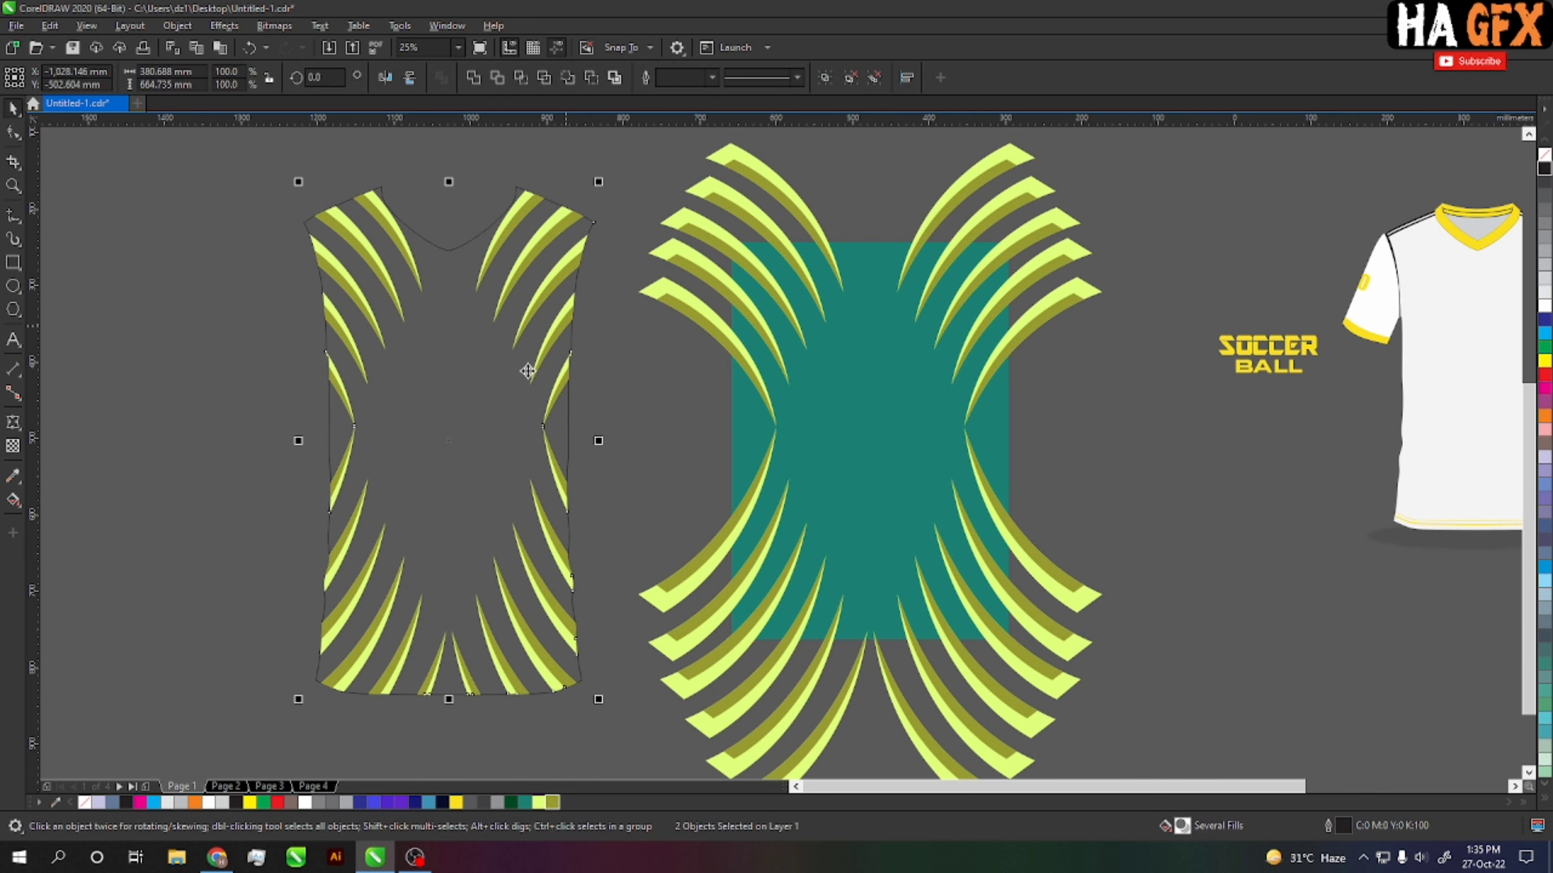
pyautogui.keyDown('ctrl'); pyautogui.click(511, 398); pyautogui.keyUp('ctrl')
pyautogui.click(1547, 361)
# Step: Move the yellow striped shirt beside the white front mockup and shrink it down
pyautogui.hscroll(3, 705, 497)
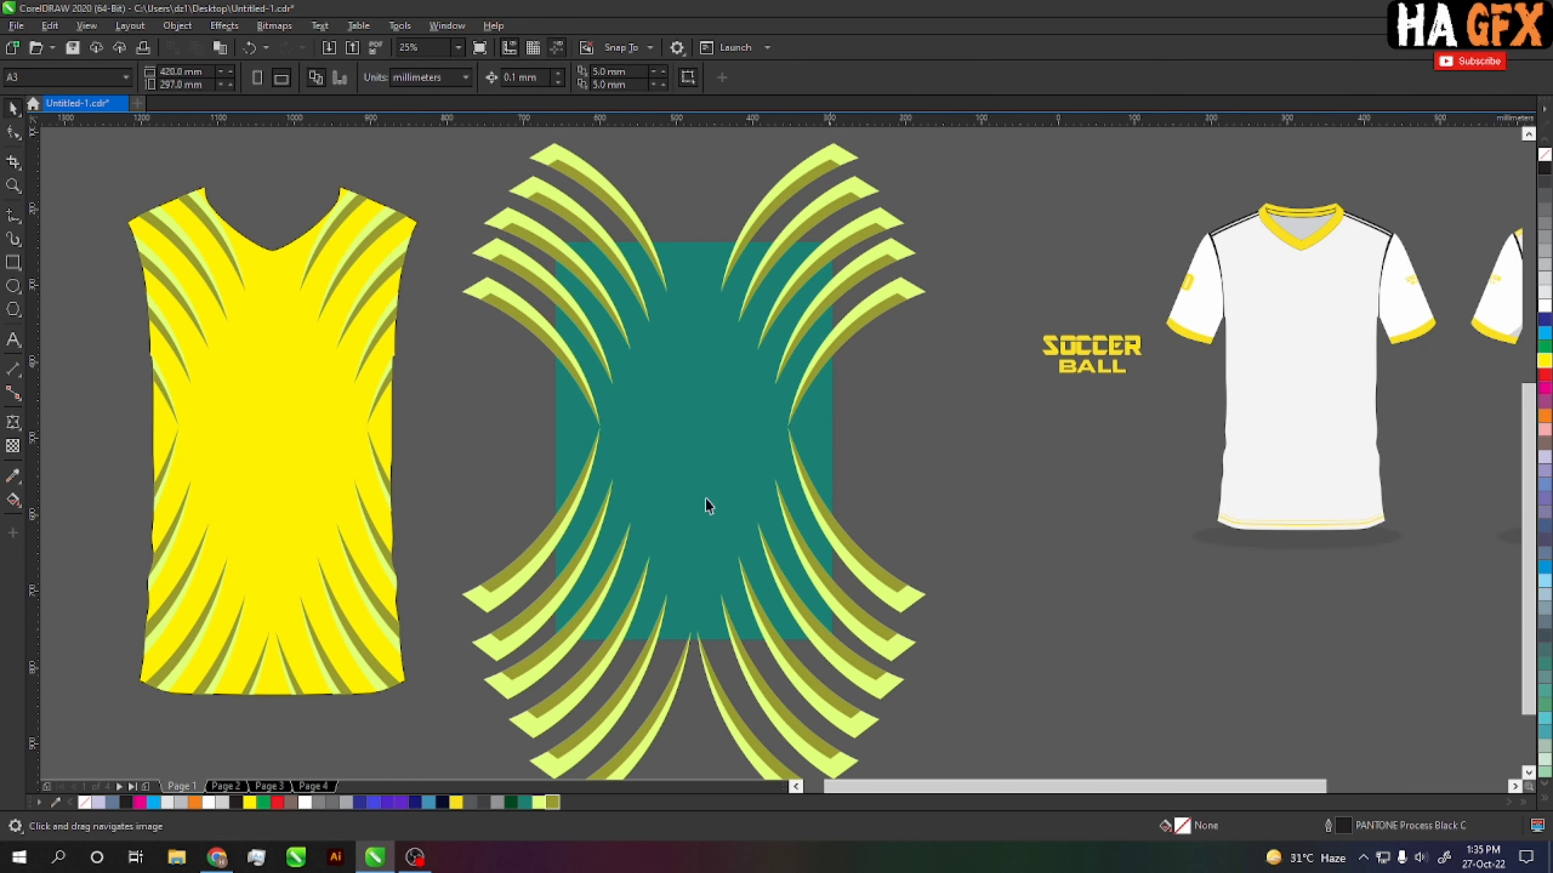
pyautogui.moveTo(299, 475)
pyautogui.mouseDown()
pyautogui.moveTo(1257, 468)
pyautogui.moveTo(978, 497)
pyautogui.mouseUp()
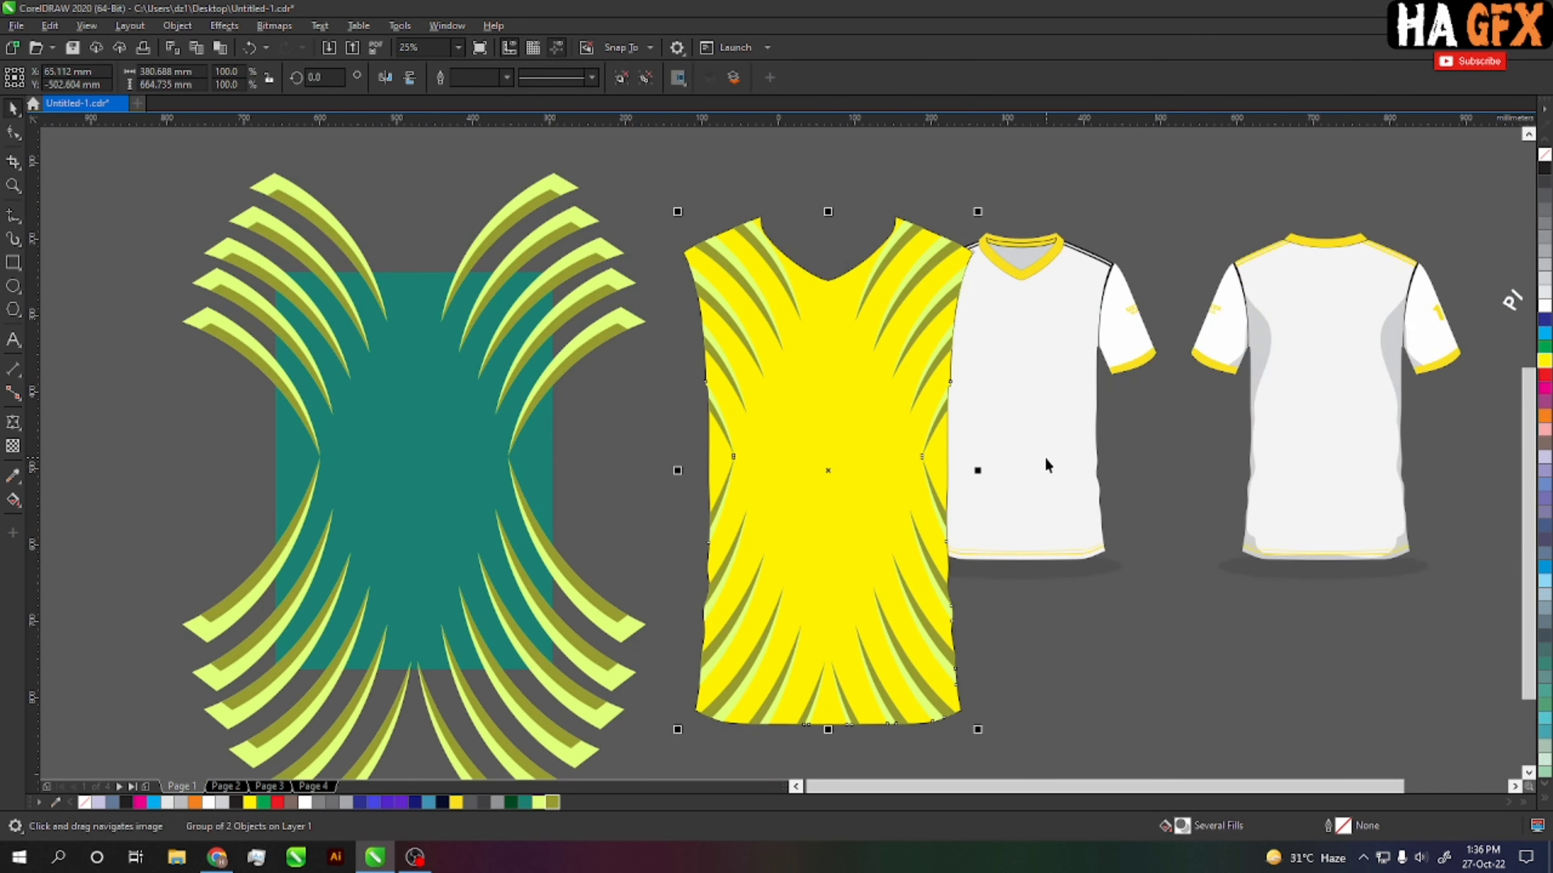
pyautogui.moveTo(982, 209)
pyautogui.mouseDown()
pyautogui.moveTo(932, 297)
pyautogui.moveTo(1196, 693)
pyautogui.mouseUp()
pyautogui.click(1002, 391)
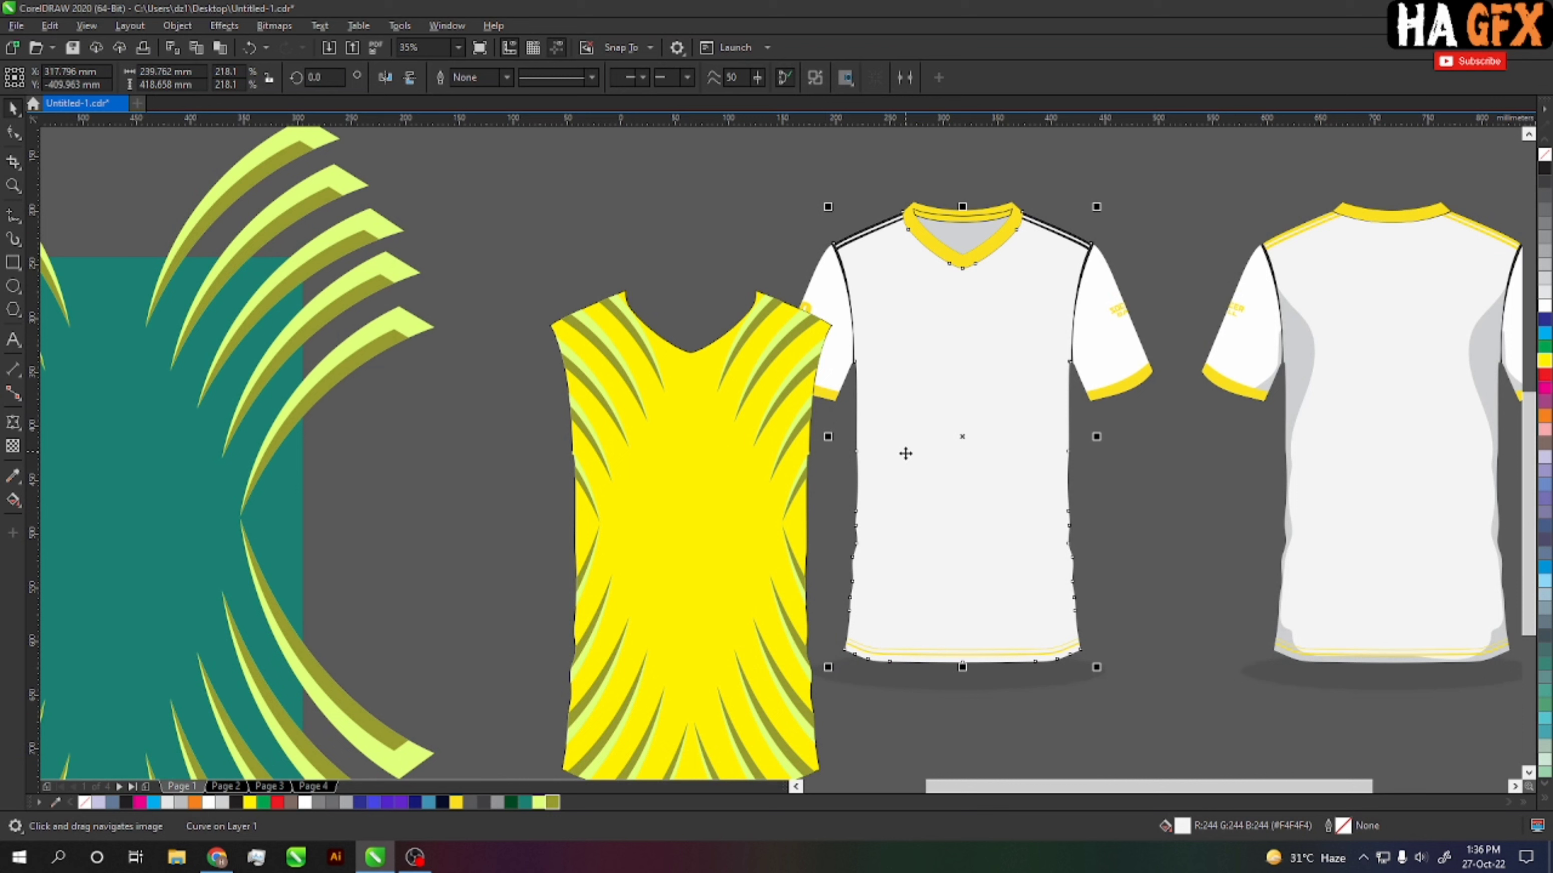
pyautogui.press('space')
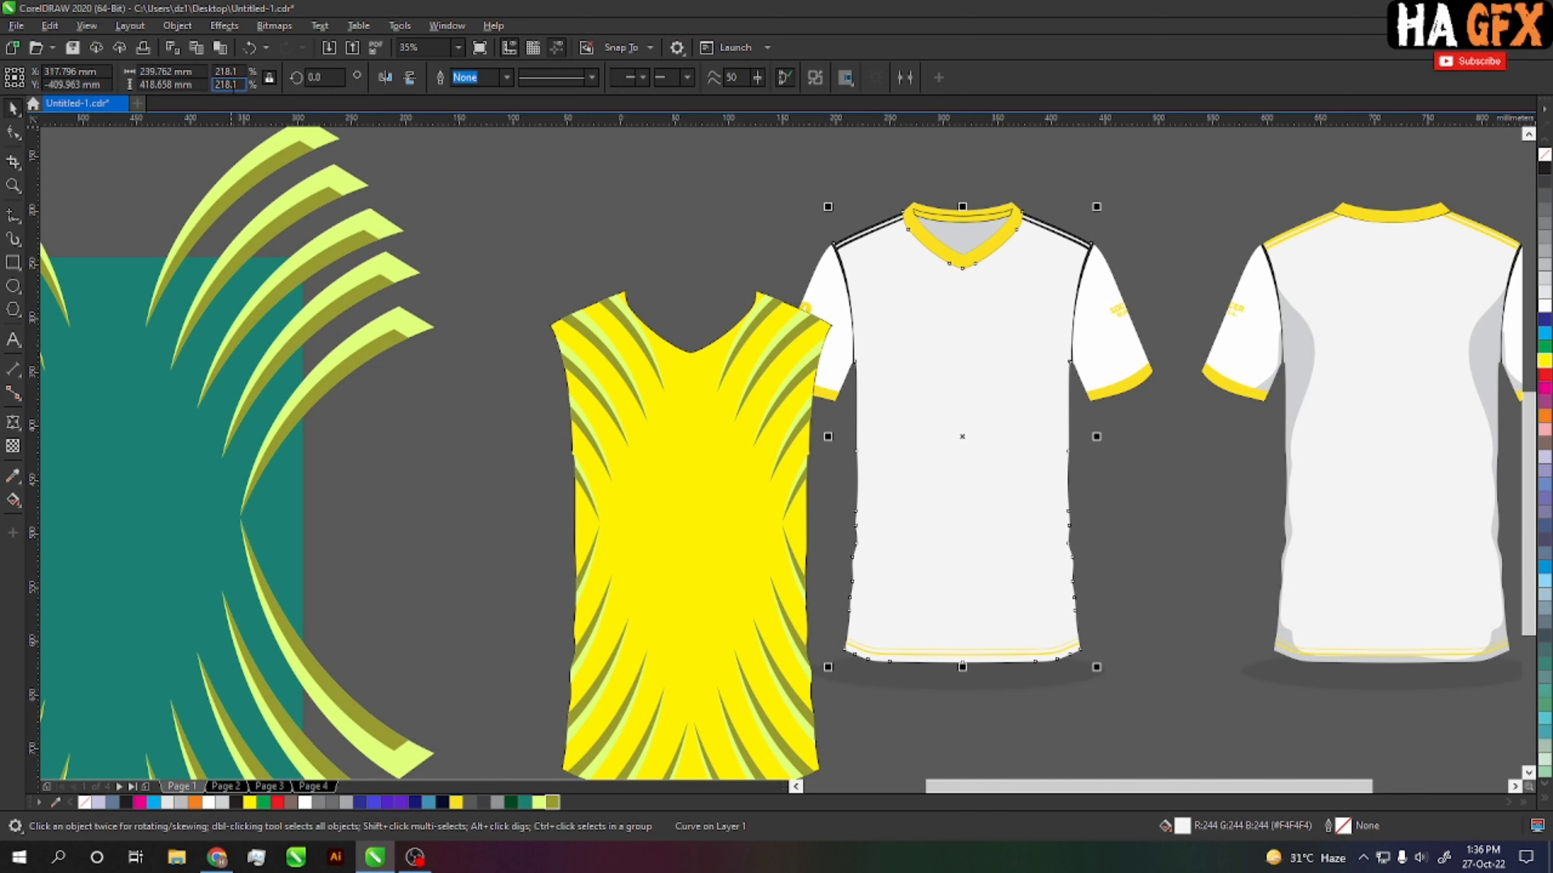
# Step: Centre the yellow shirt on the white front shirt mockup horizontally and vertically
pyautogui.click(622, 533)
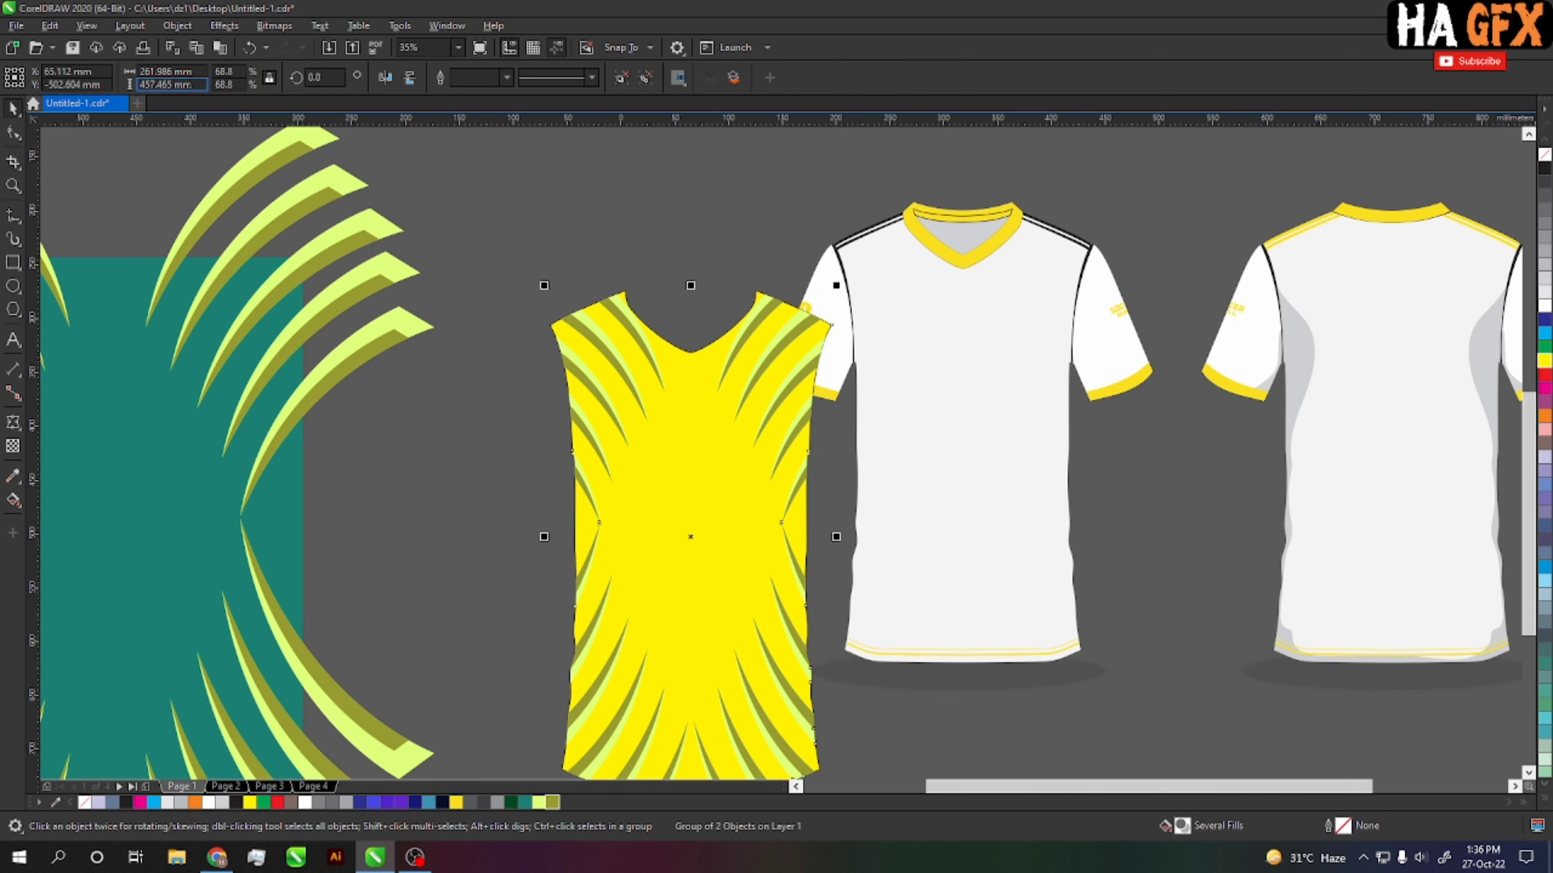
pyautogui.keyDown('shift'); pyautogui.click(950, 486); pyautogui.keyUp('shift')
pyautogui.press('c')
pyautogui.press('e')
pyautogui.click(1178, 533)
# Step: Delete the yellow body shape, then fill the front jersey body and sleeves teal
pyautogui.moveTo(1165, 527); pyautogui.dragTo(1045, 550)
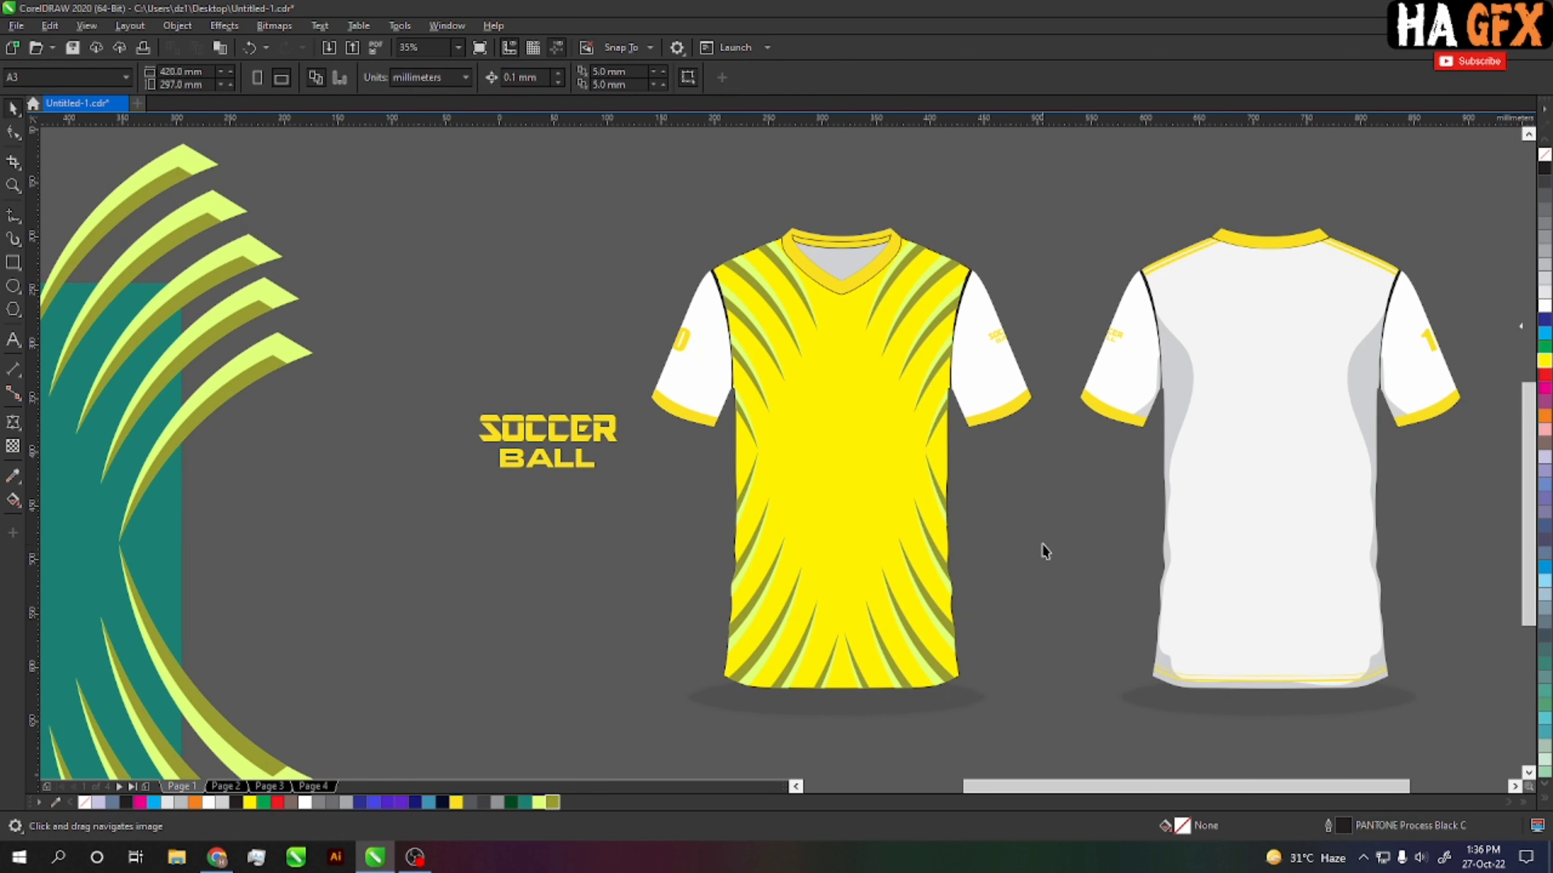
pyautogui.keyDown('ctrl'); pyautogui.click(856, 483); pyautogui.keyUp('ctrl')
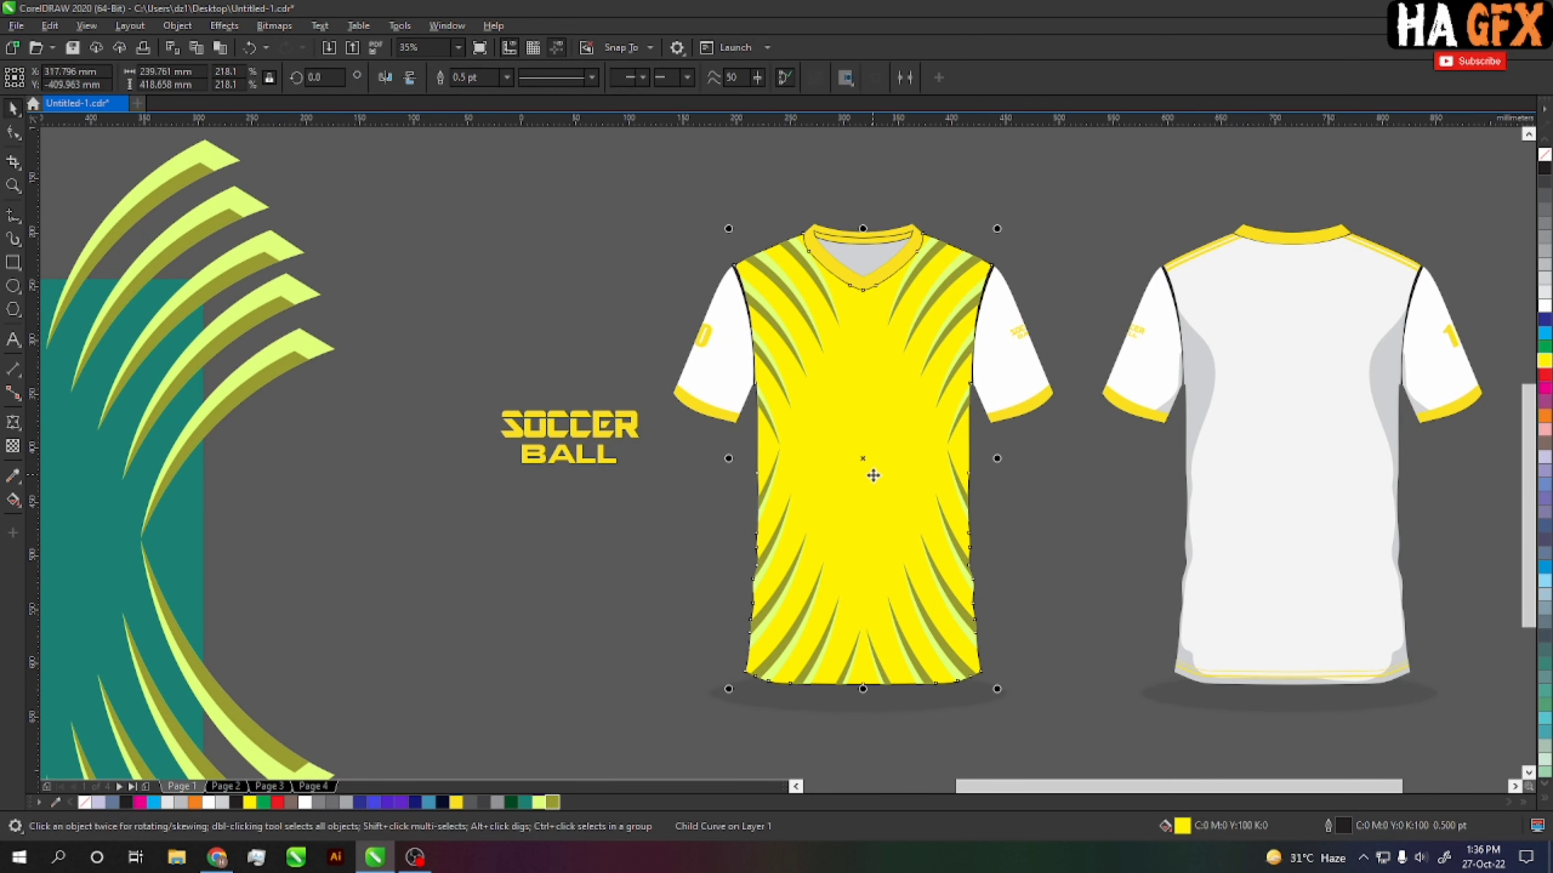
pyautogui.press('Delete')
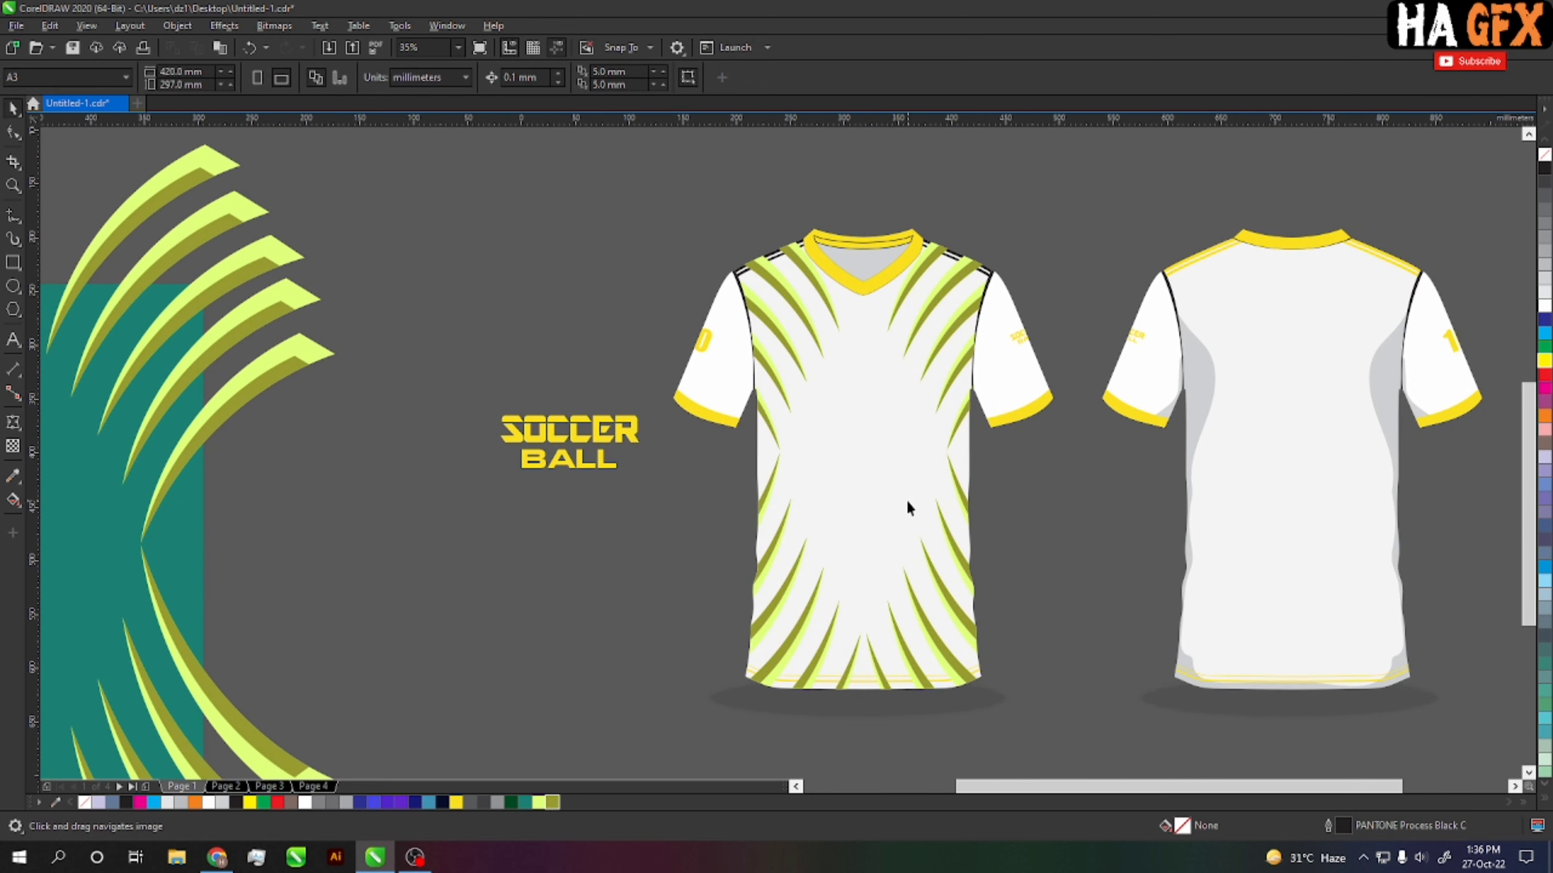
pyautogui.moveTo(888, 501); pyautogui.dragTo(975, 453)
pyautogui.click(1003, 453)
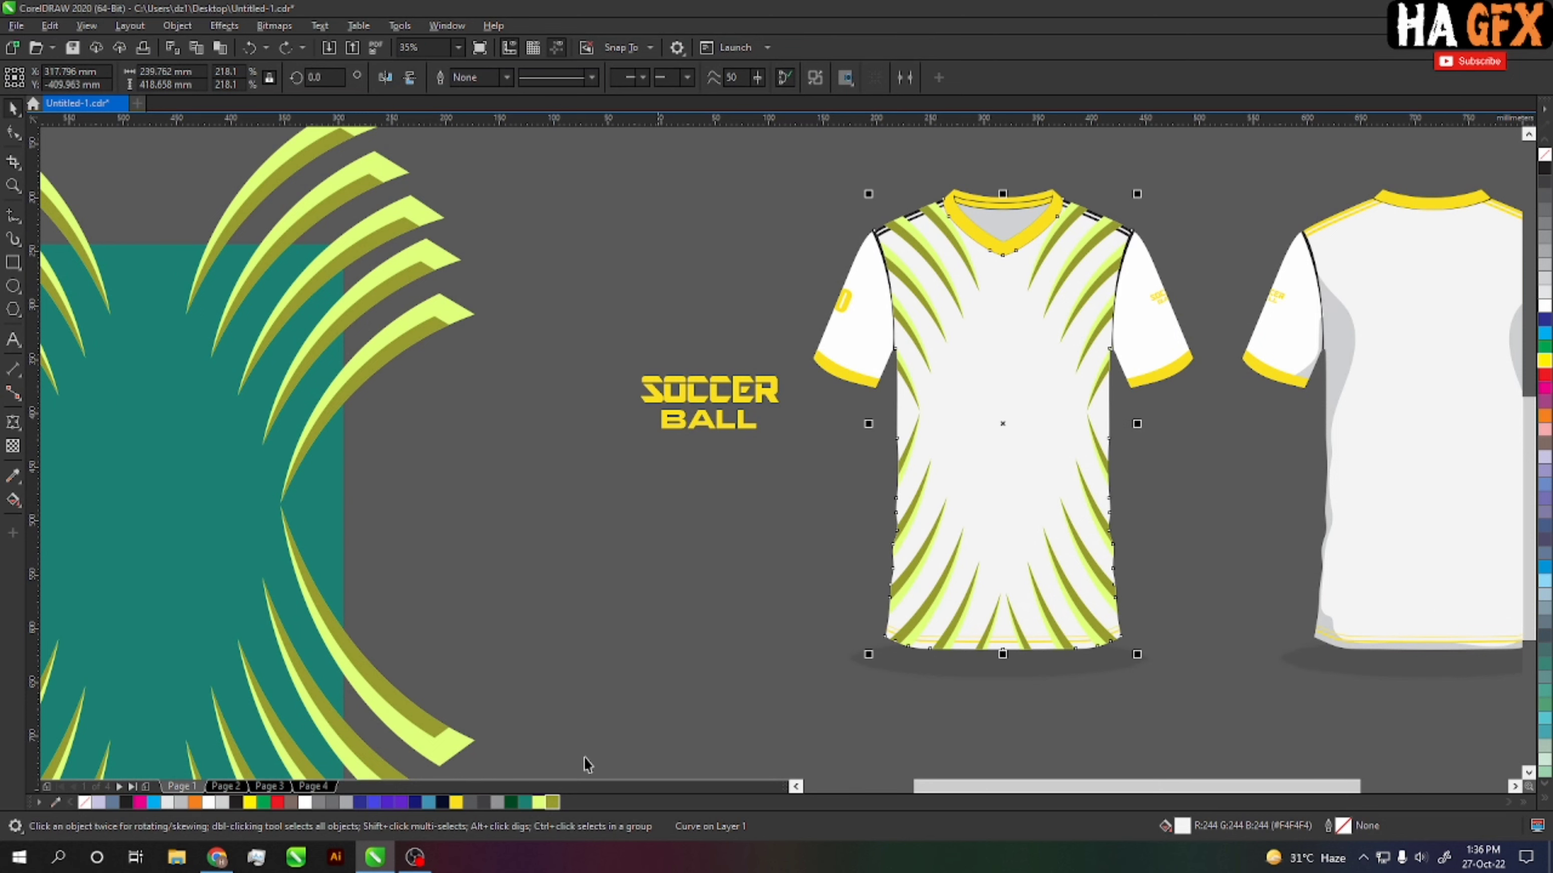
pyautogui.click(519, 801)
pyautogui.press('Escape')
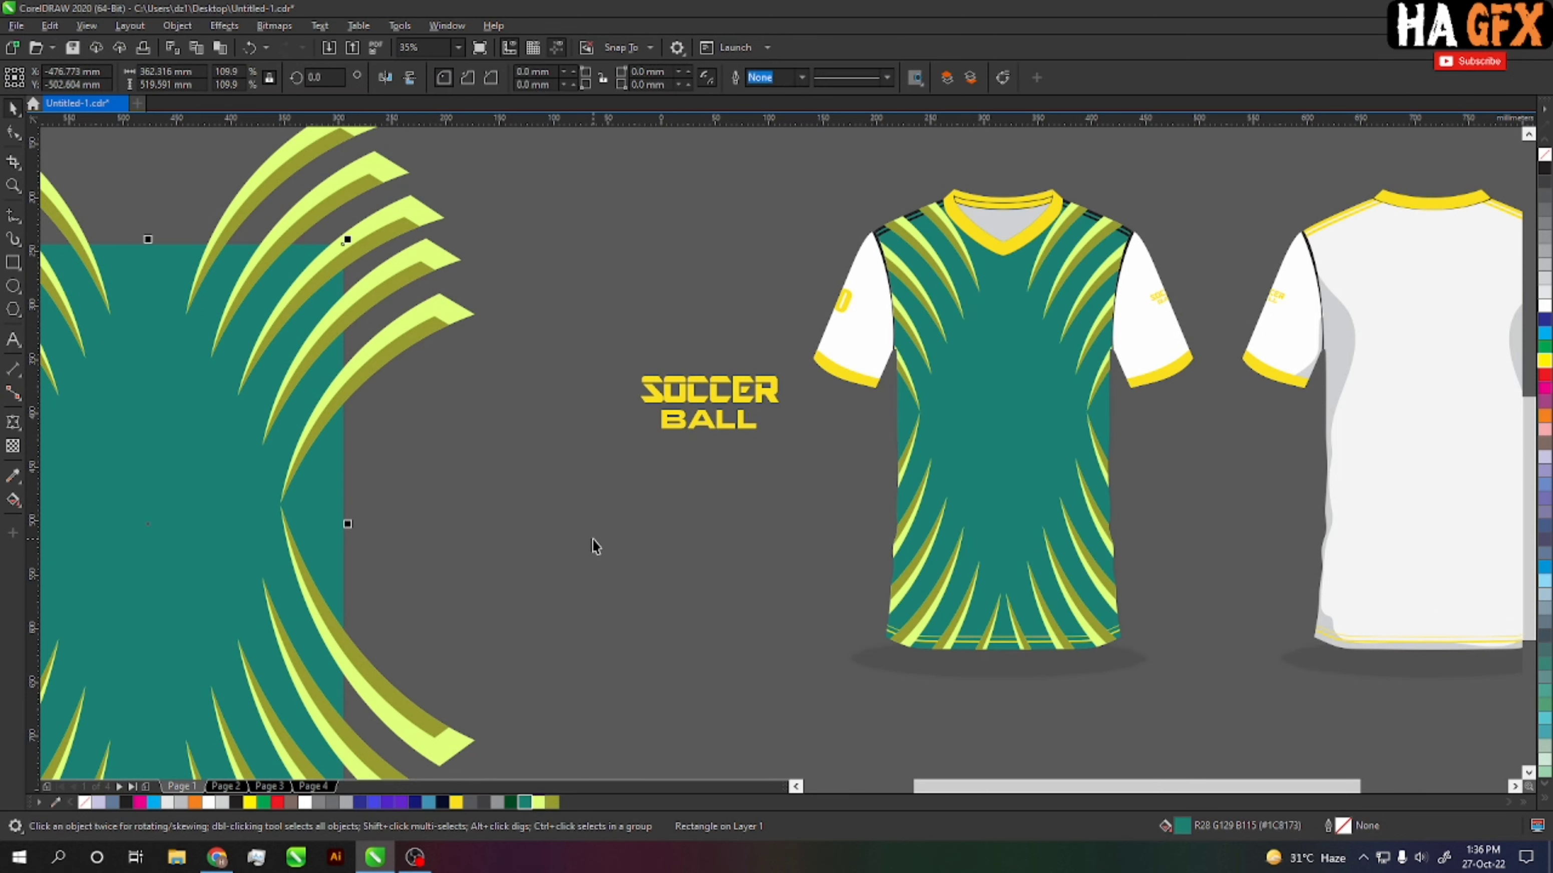
pyautogui.moveTo(690, 570); pyautogui.dragTo(473, 591)
pyautogui.click(905, 365)
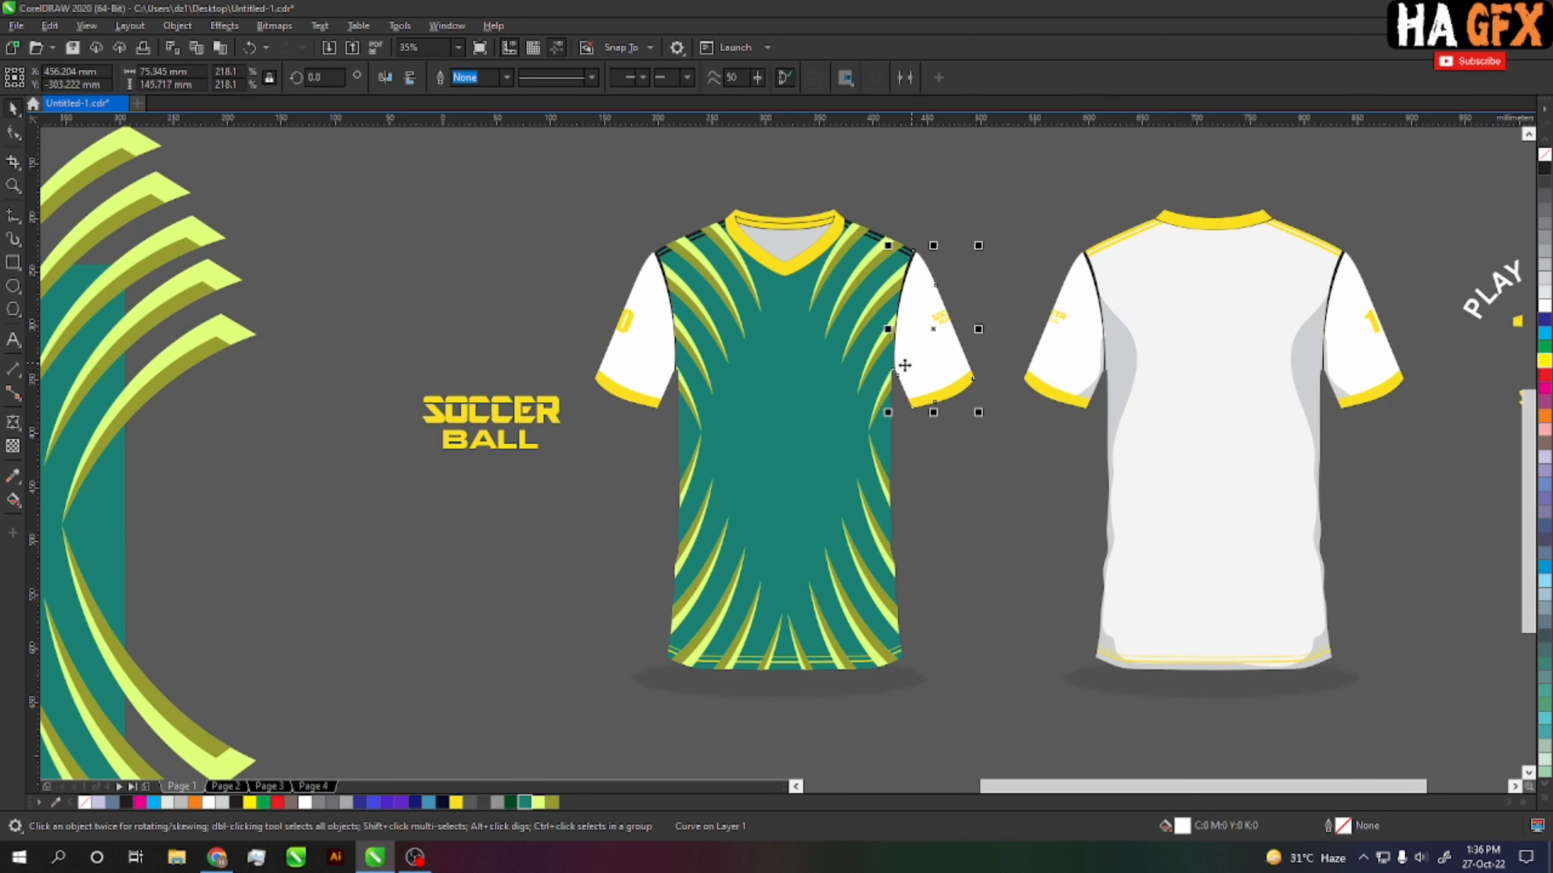
pyautogui.click(525, 802)
# Step: Repeat the teal fill (Ctrl+R) on the back jersey's body and both sleeves
pyautogui.moveTo(526, 802); pyautogui.dragTo(658, 357)
pyautogui.click(1047, 565)
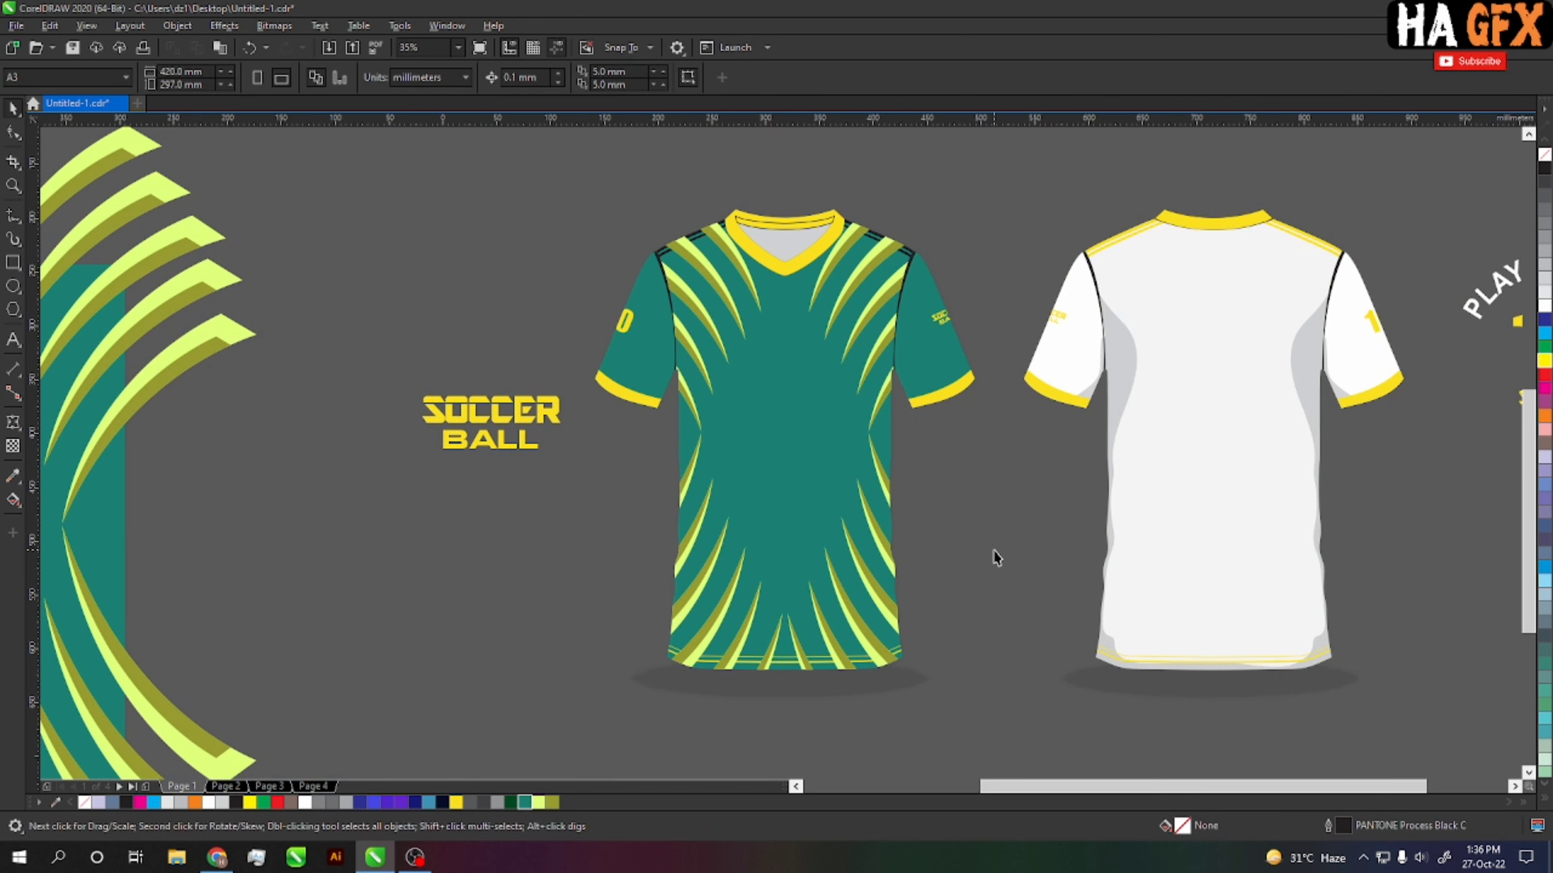
pyautogui.moveTo(1214, 543); pyautogui.dragTo(1033, 543)
pyautogui.click(1033, 543)
pyautogui.hotkey('ctrl', 'r')
pyautogui.click(1180, 342)
pyautogui.hotkey('ctrl', 'r')
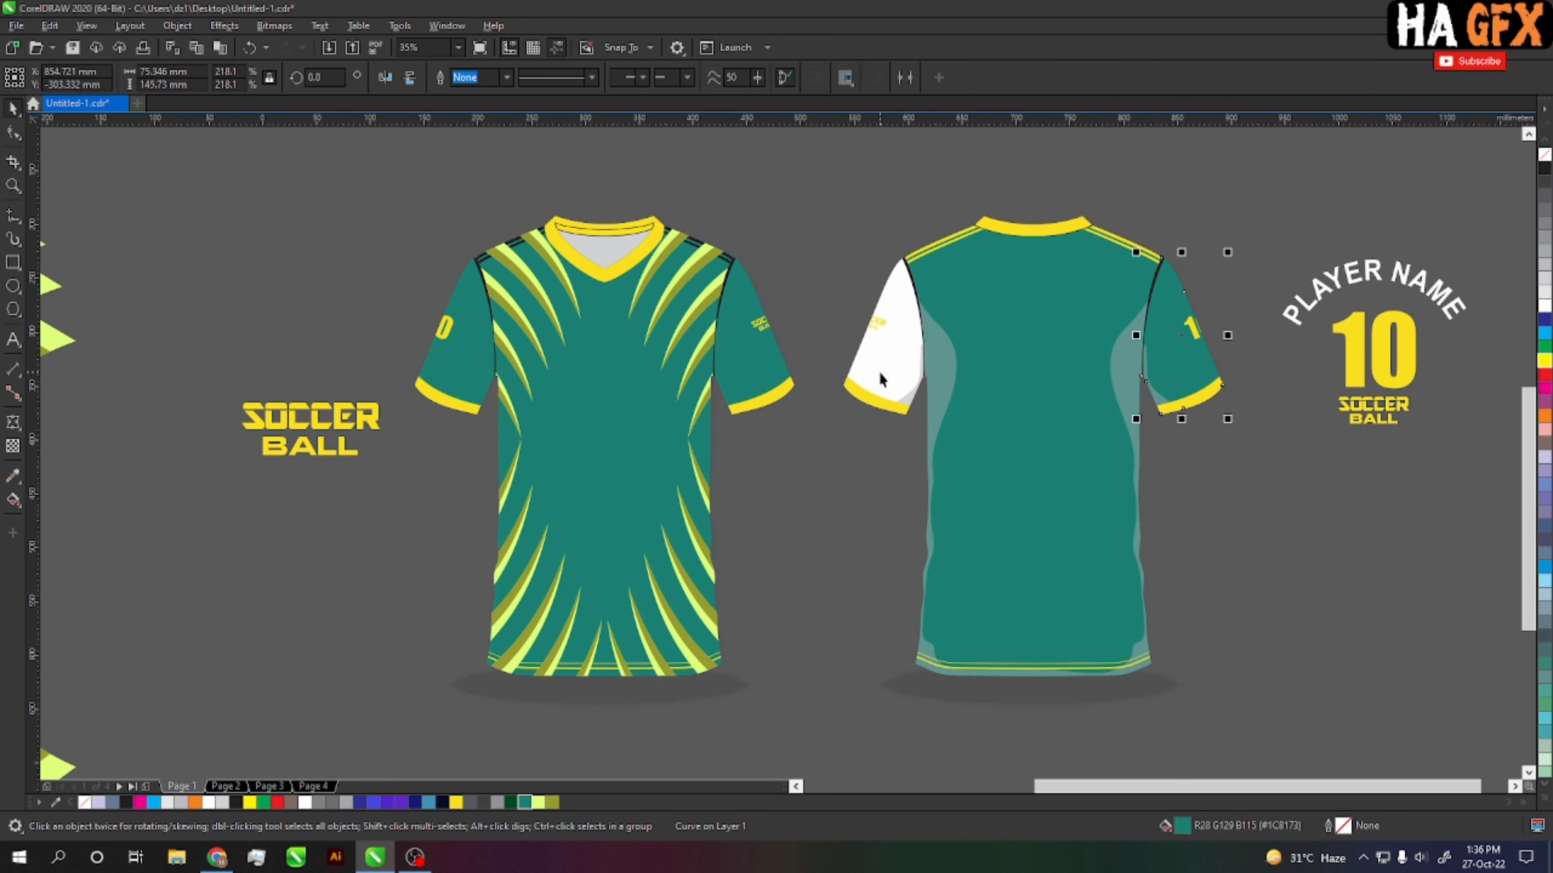
pyautogui.click(881, 370)
pyautogui.hotkey('ctrl', 'r')
pyautogui.click(942, 376)
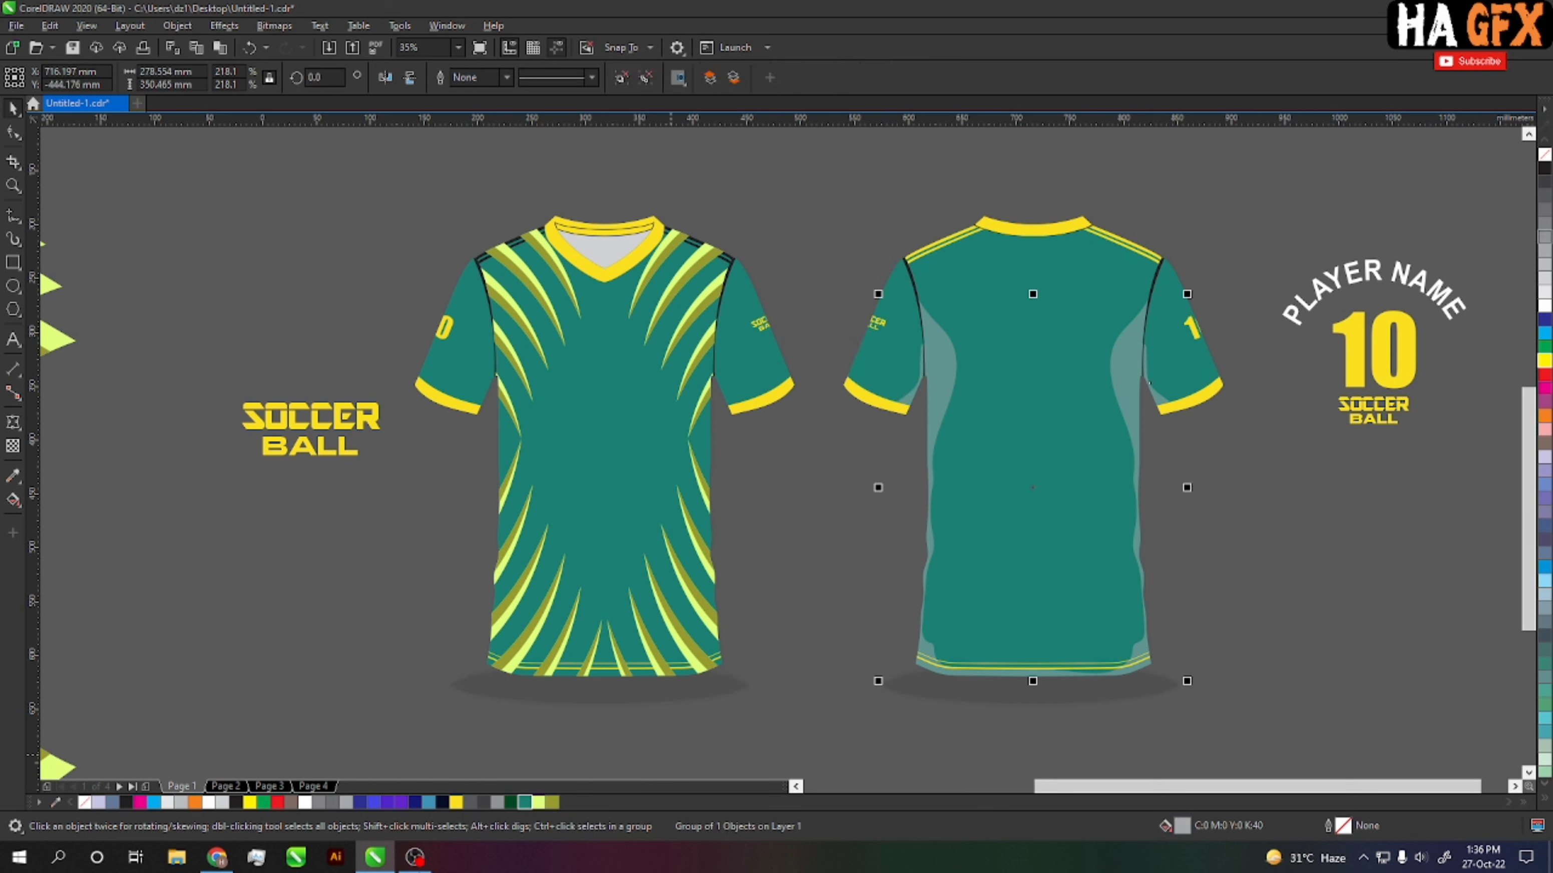
# Step: Fill the back jersey's side panels with darker teal R25 G99 B89 via Edit Fill
pyautogui.doubleClick(525, 802)
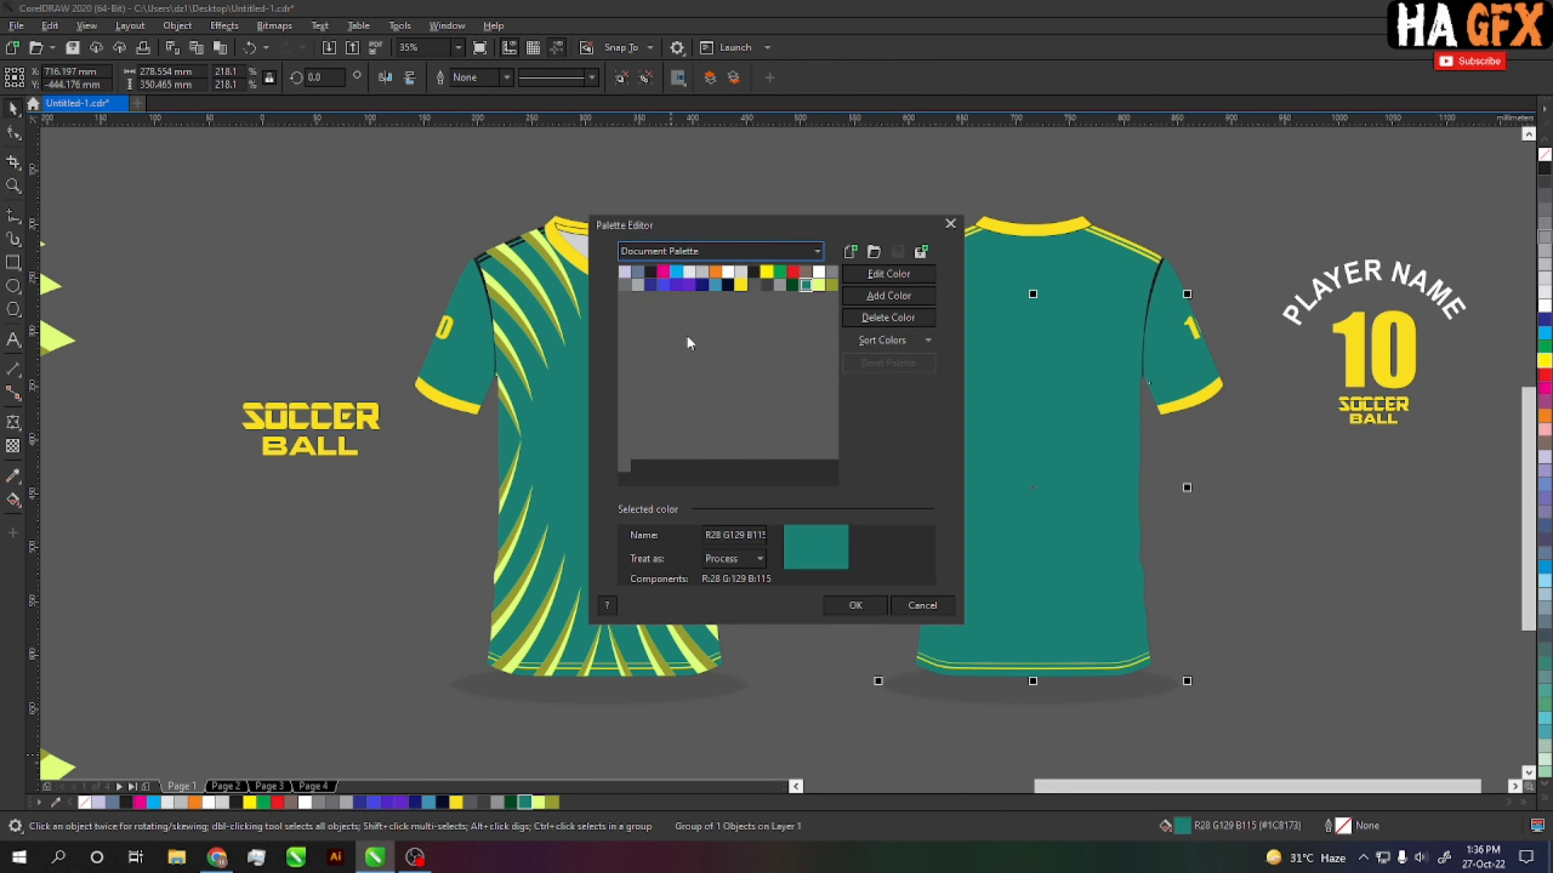
pyautogui.press('Escape')
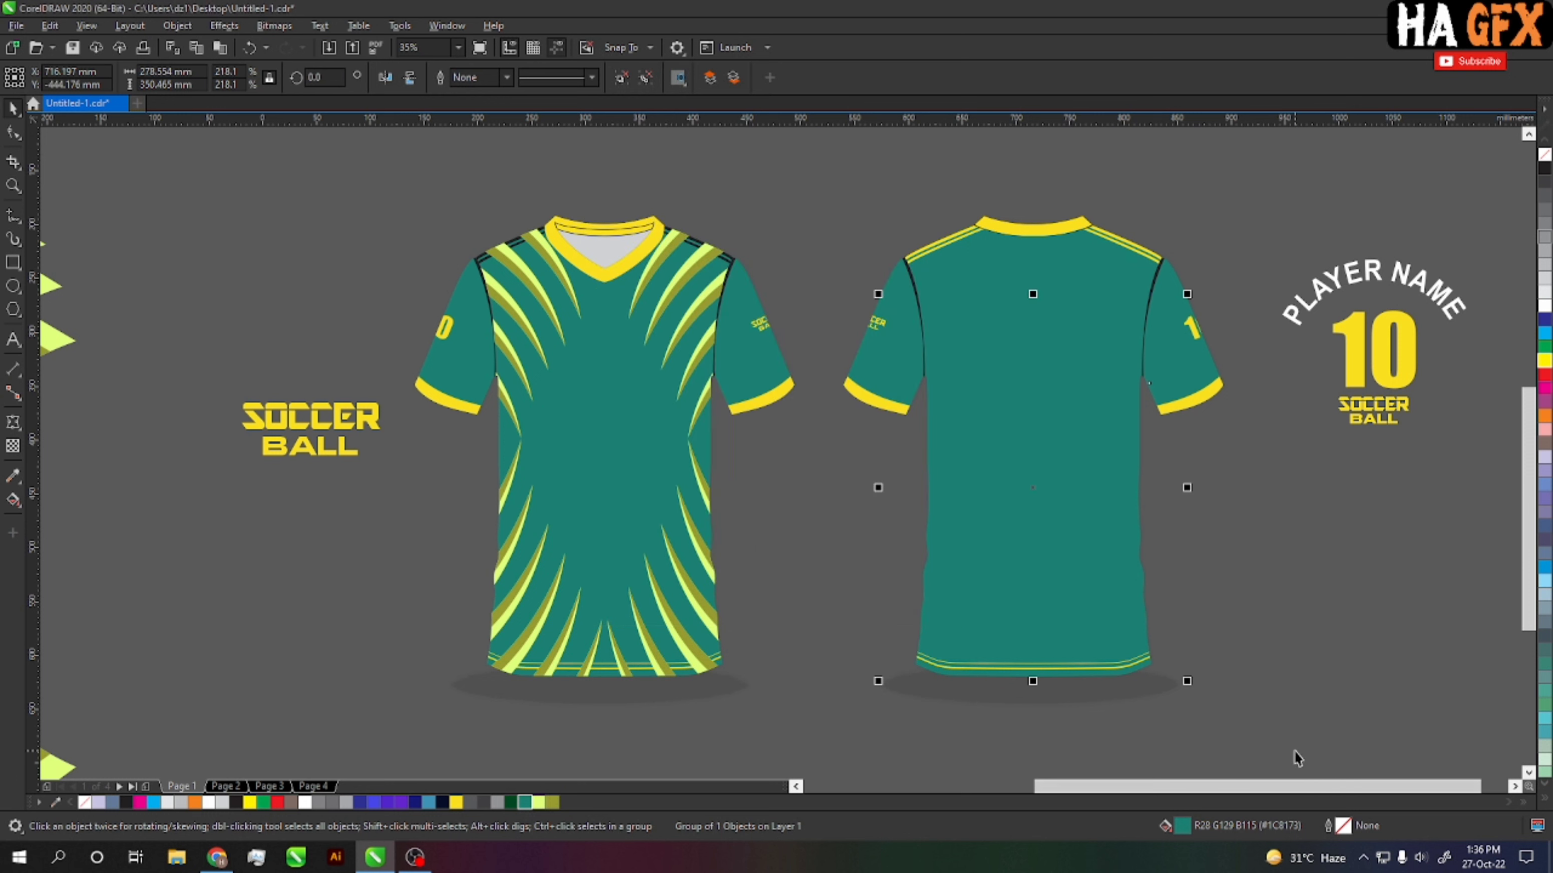
pyautogui.hotkey('shift', 'F11')
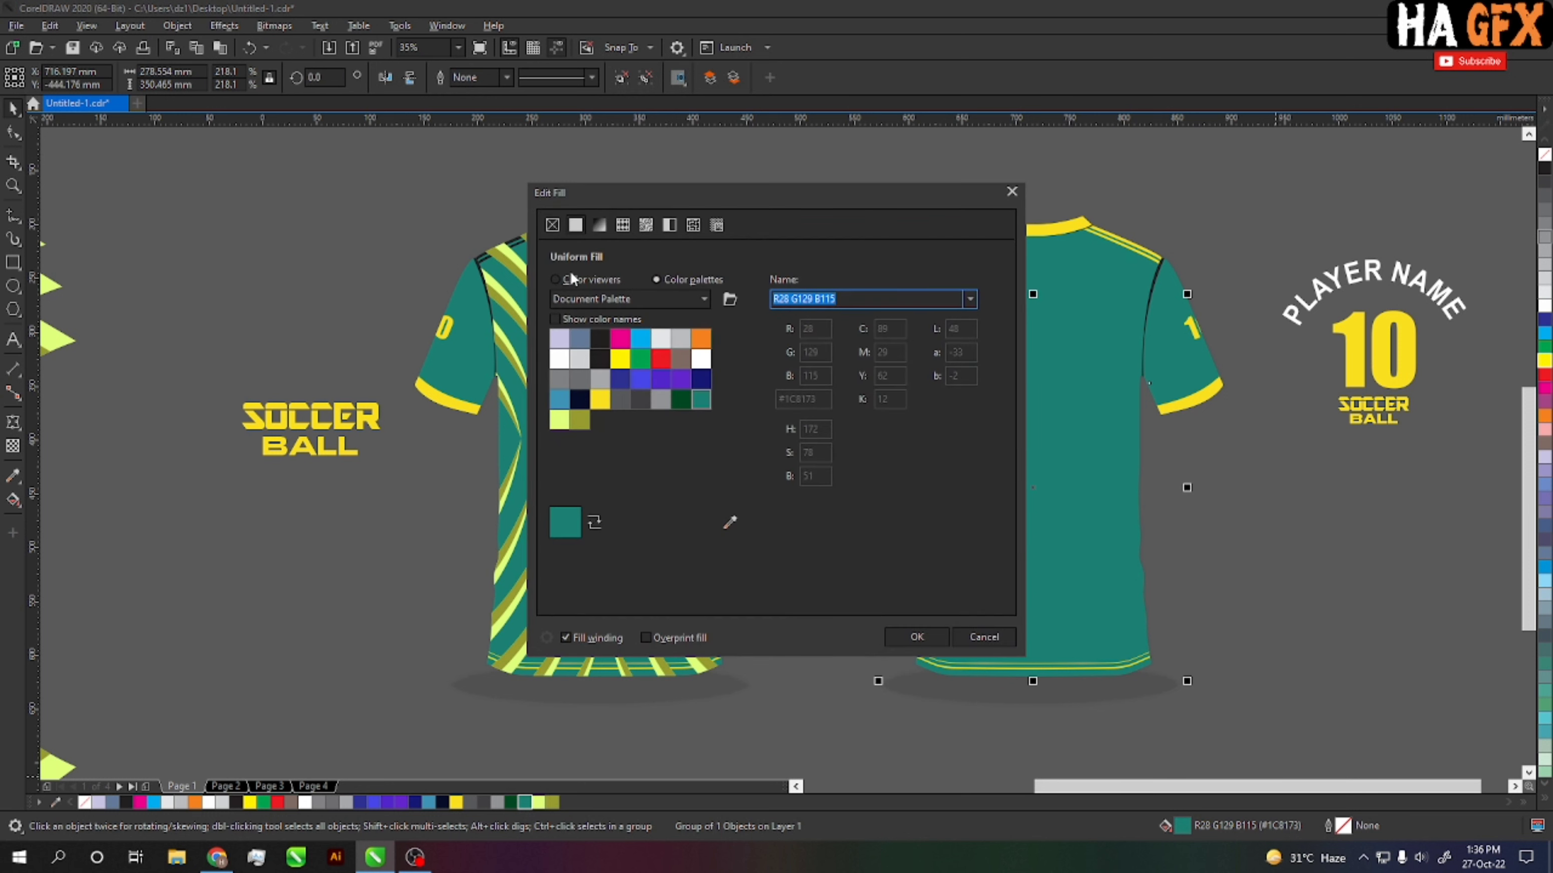
pyautogui.click(569, 279)
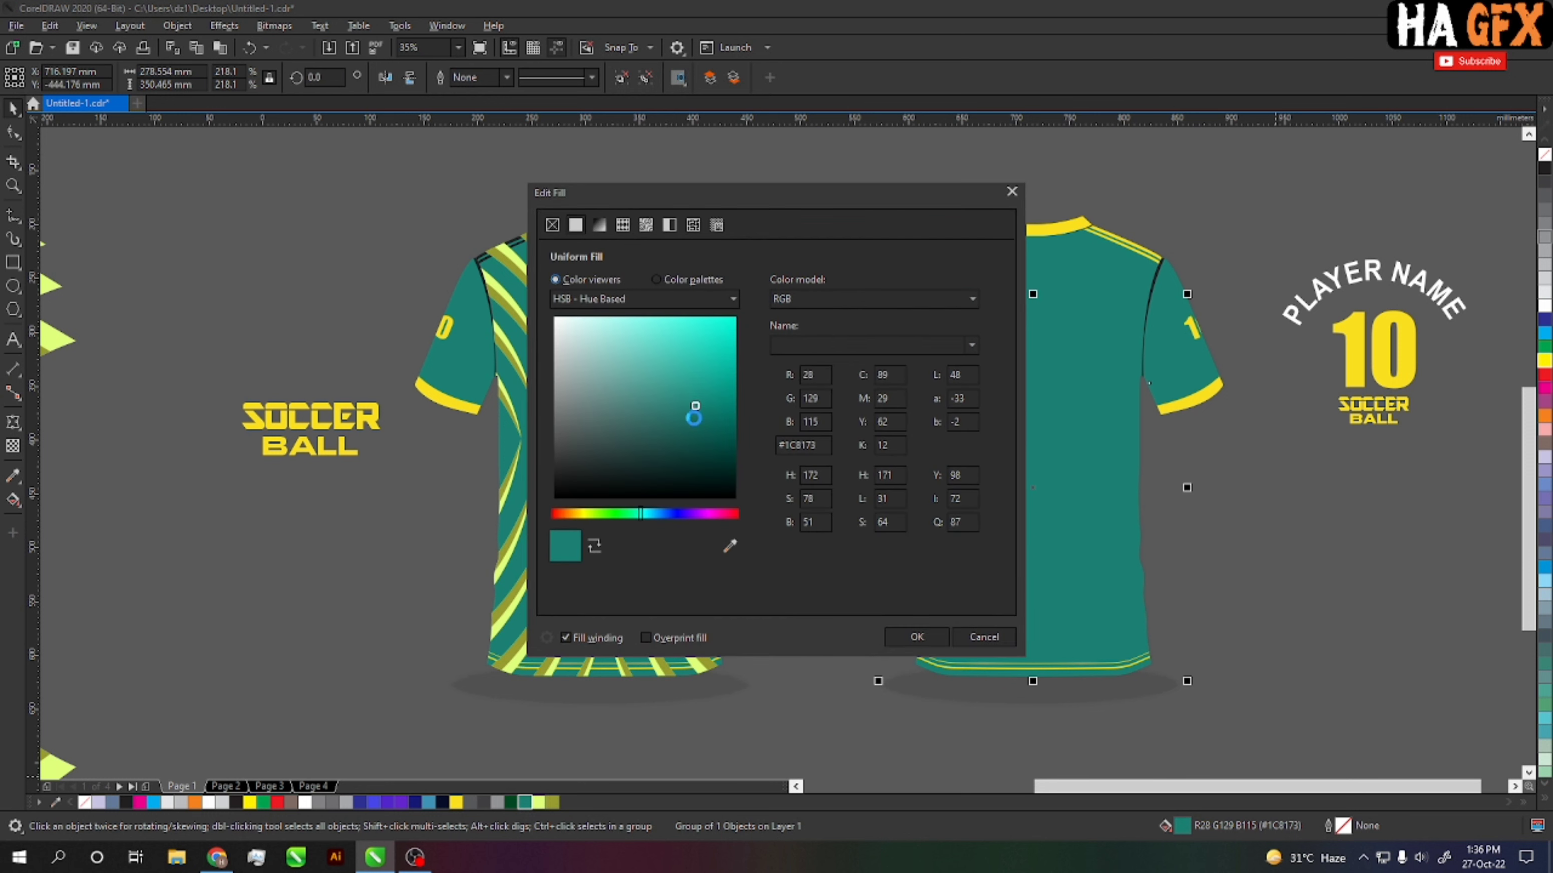
pyautogui.click(694, 420)
pyautogui.click(690, 428)
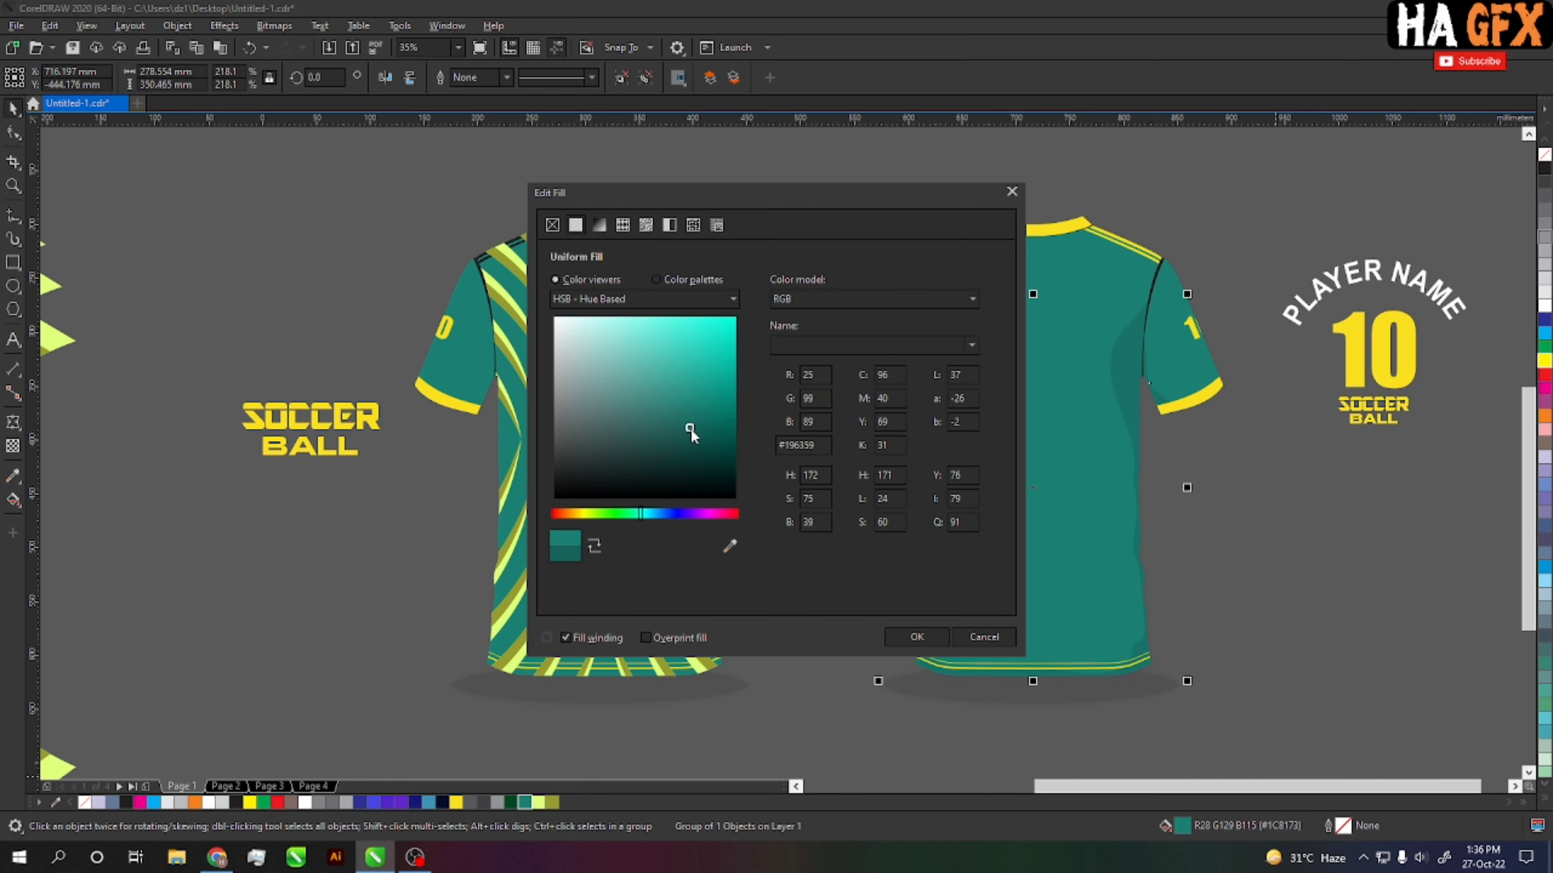
pyautogui.click(915, 637)
pyautogui.click(1258, 589)
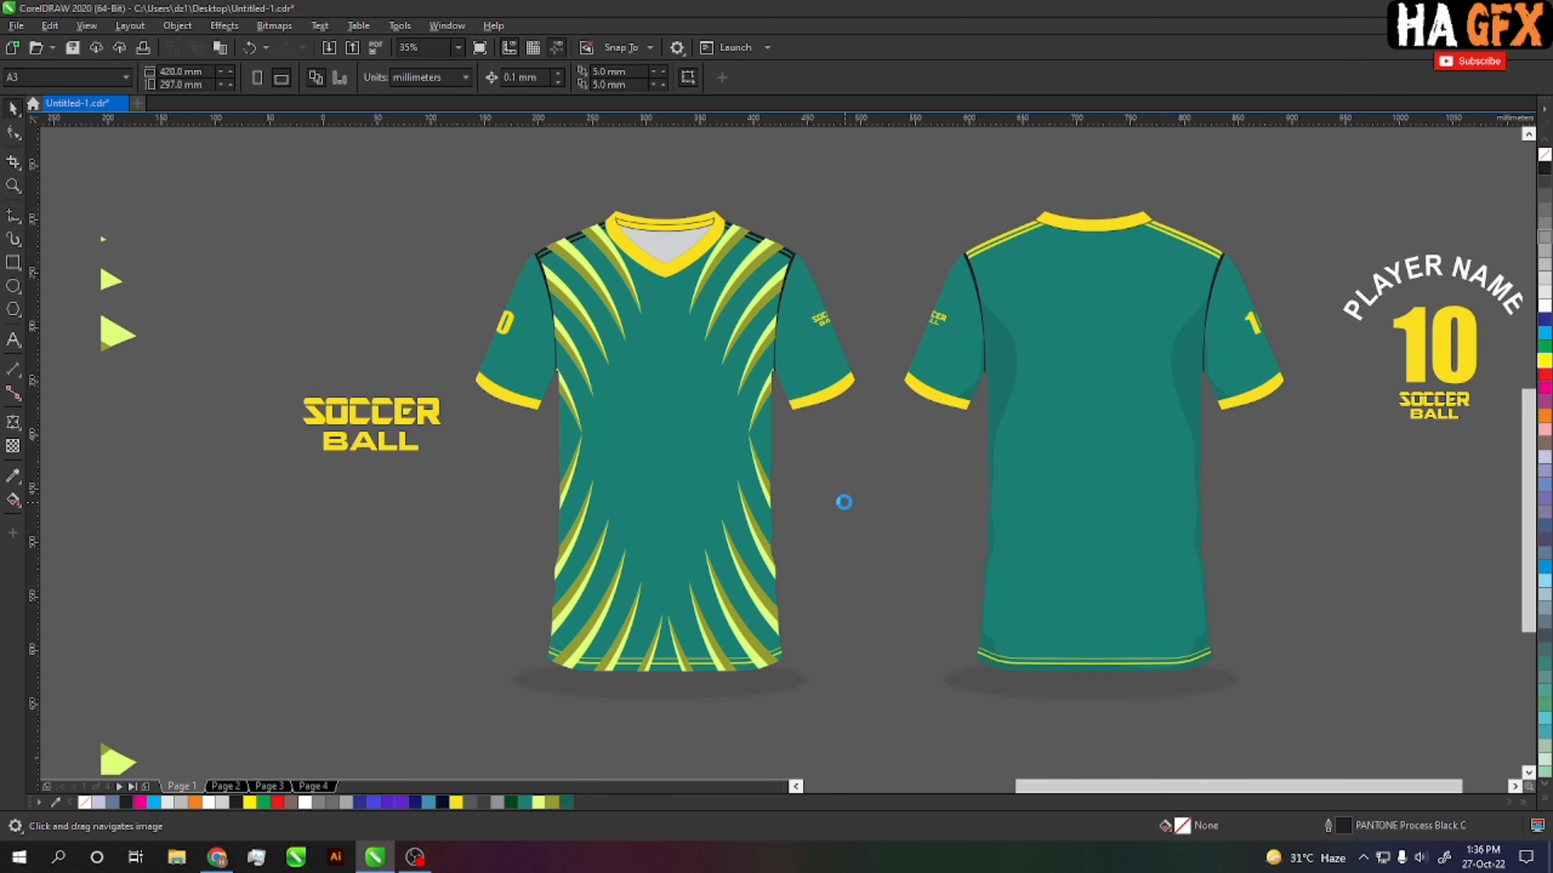
pyautogui.hscroll(-1, 843, 501)
pyautogui.hscroll(-1, 845, 495)
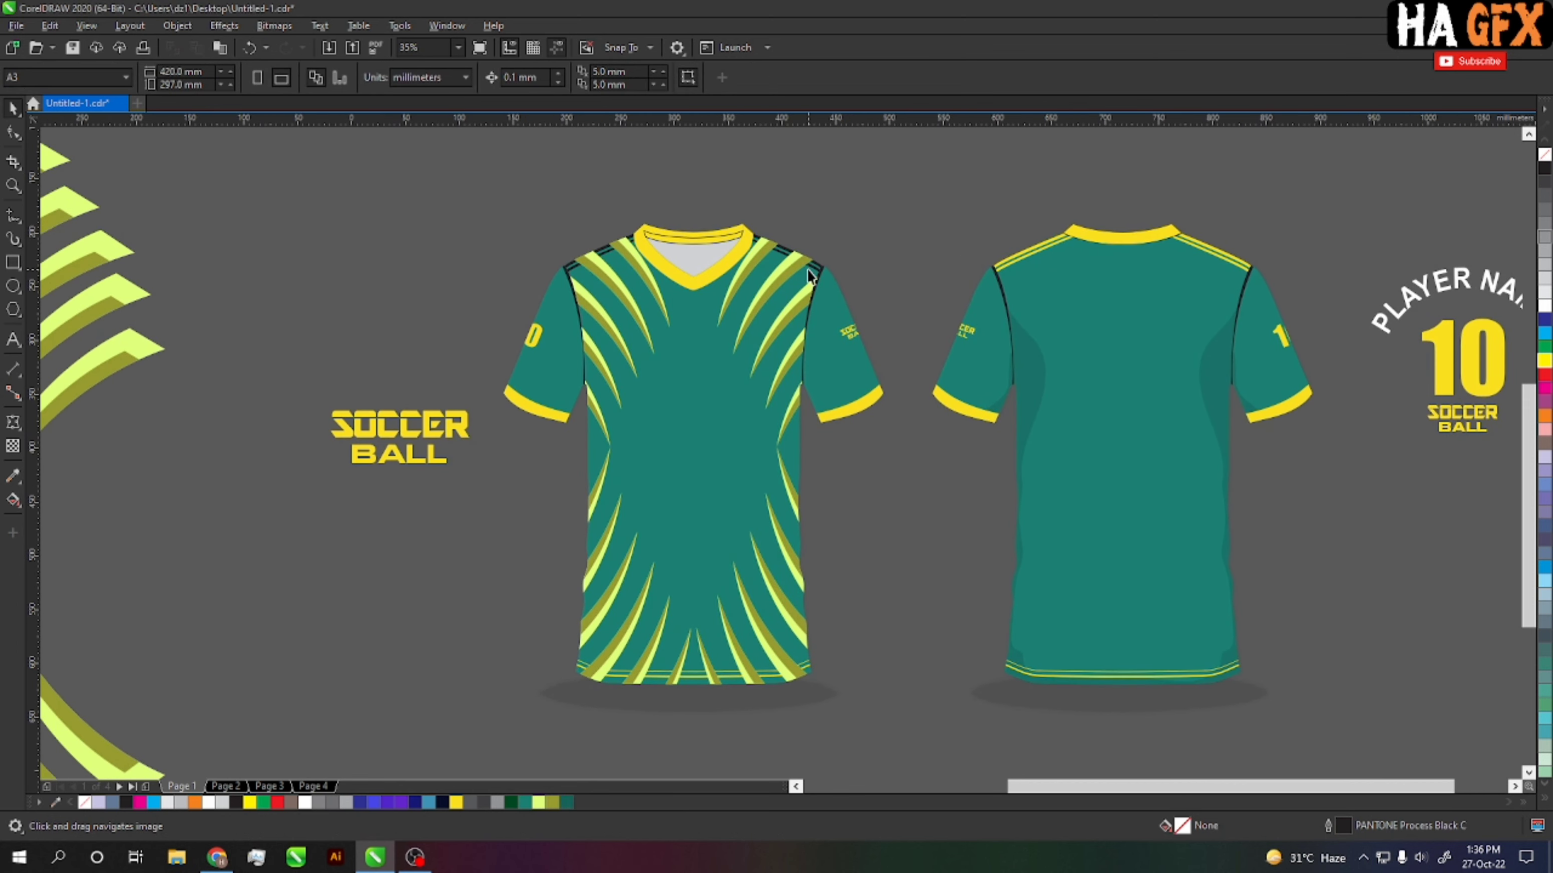
# Step: Bring the left and right shoulder seam lines above the stripes
pyautogui.scroll(2, 808, 270)
pyautogui.moveTo(926, 379); pyautogui.dragTo(881, 362)
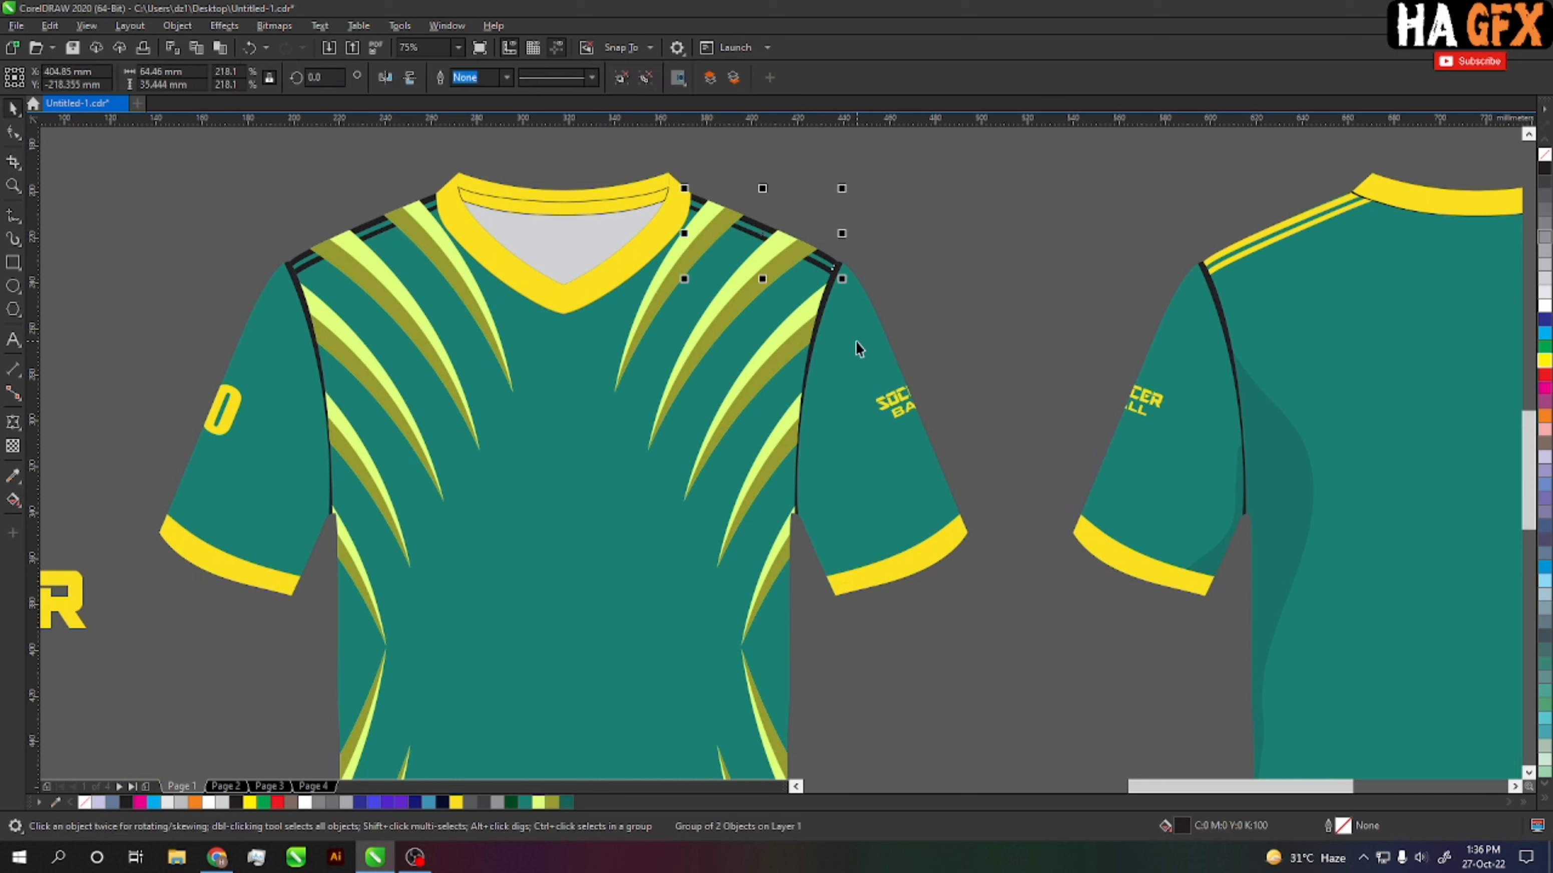
pyautogui.hotkey('shift', 'pageup')
pyautogui.moveTo(232, 177); pyautogui.dragTo(465, 303)
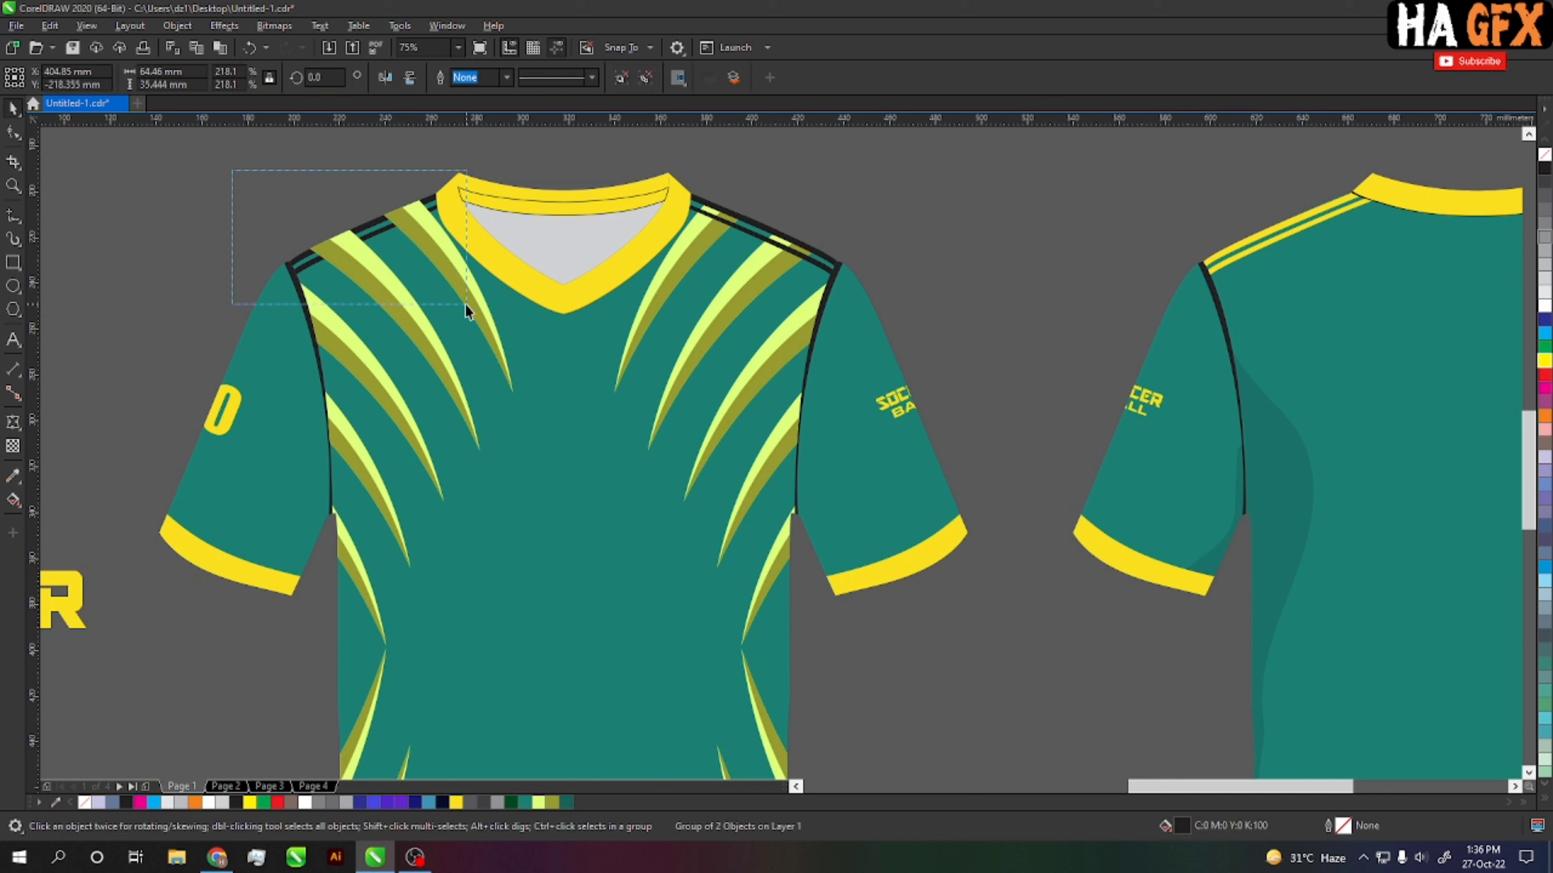
pyautogui.hotkey('shift', 'pageup')
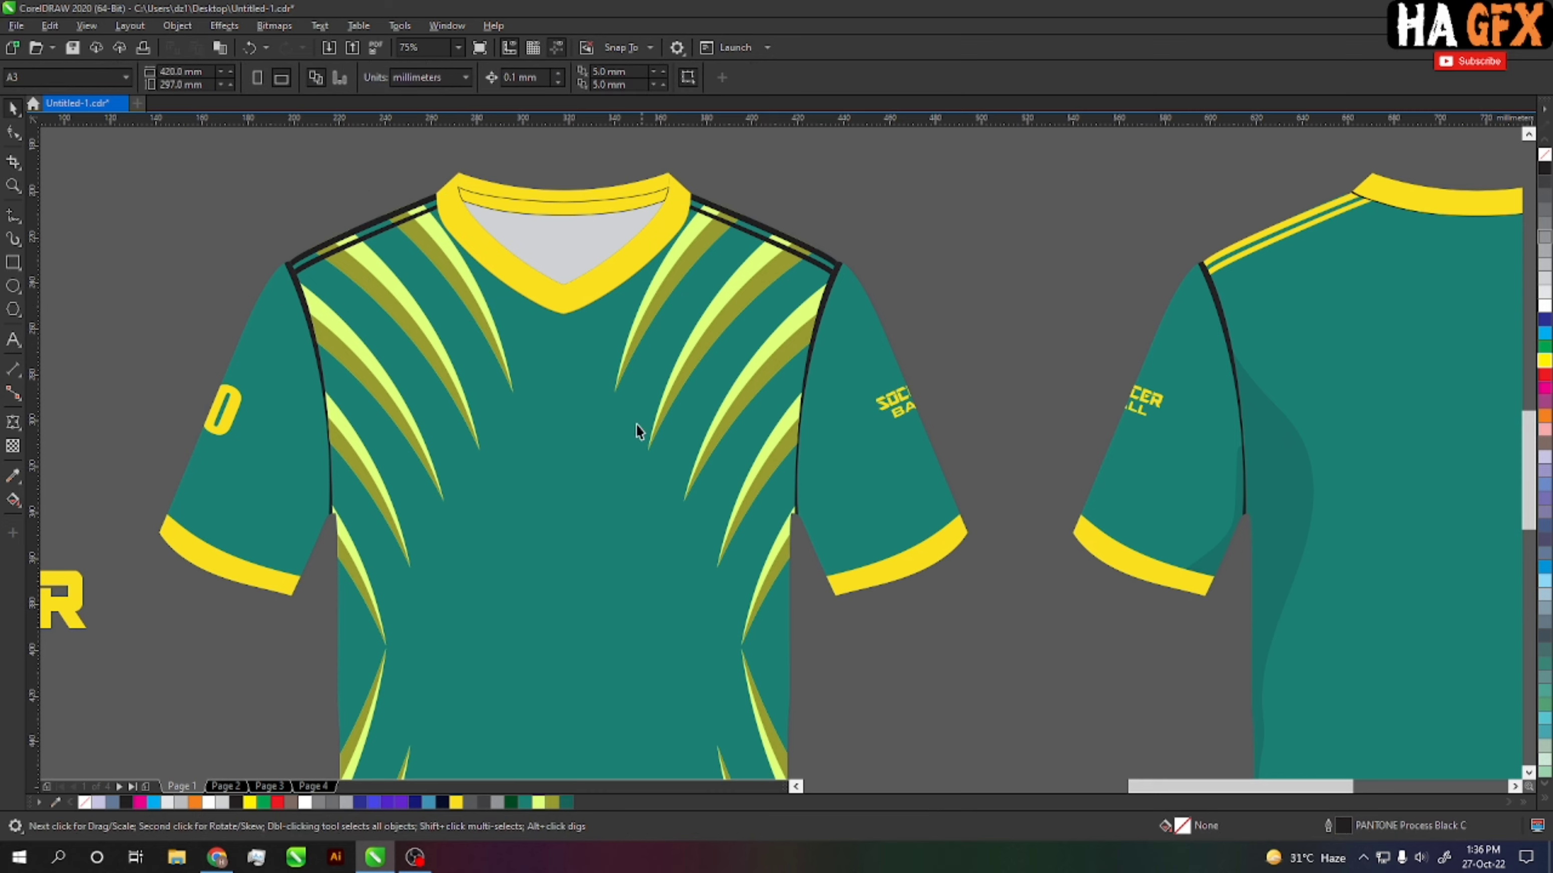
pyautogui.scroll(3, 636, 425)
pyautogui.click(822, 387)
pyautogui.scroll(2, 818, 420)
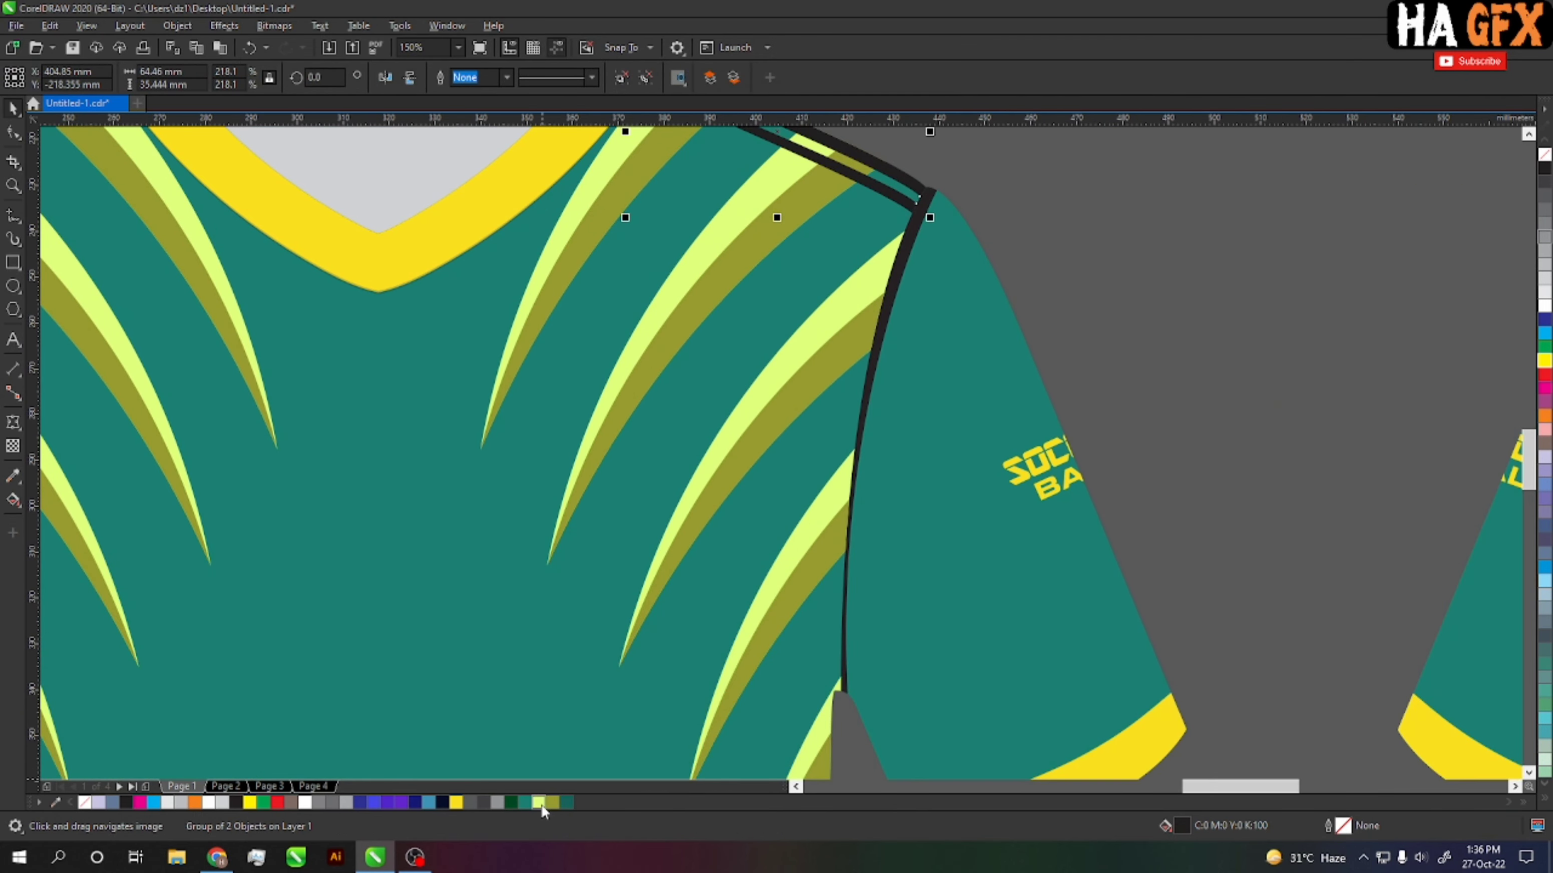
pyautogui.hotkey('shift', 'pageup')
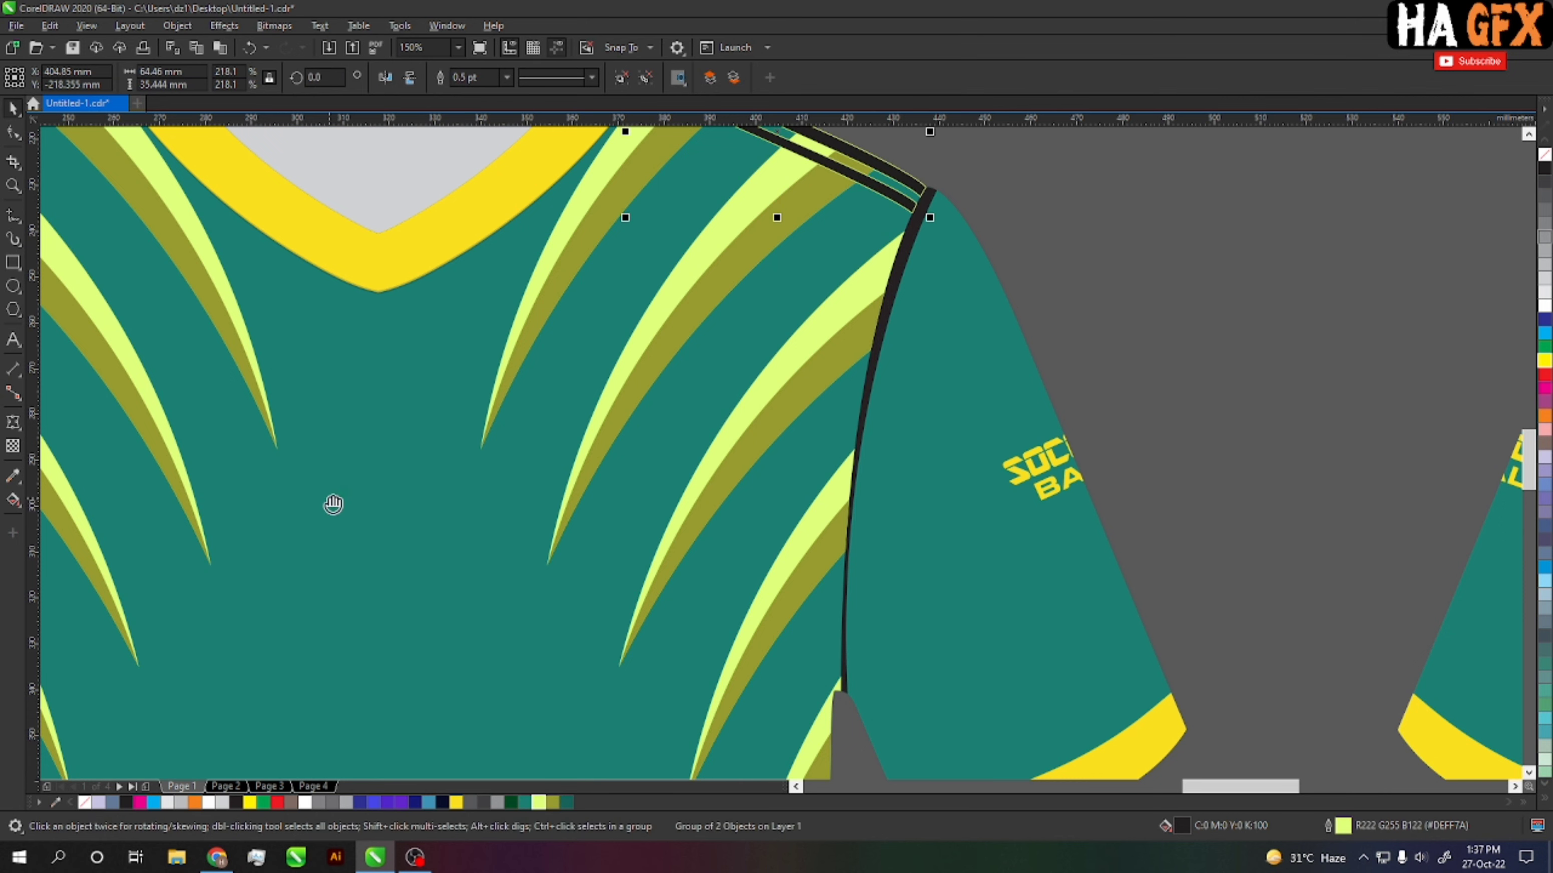
pyautogui.scroll(3, 332, 506)
pyautogui.hscroll(-3, 332, 507)
# Step: Recolour the seam lines and the sleeve cuffs light green
pyautogui.click(538, 802)
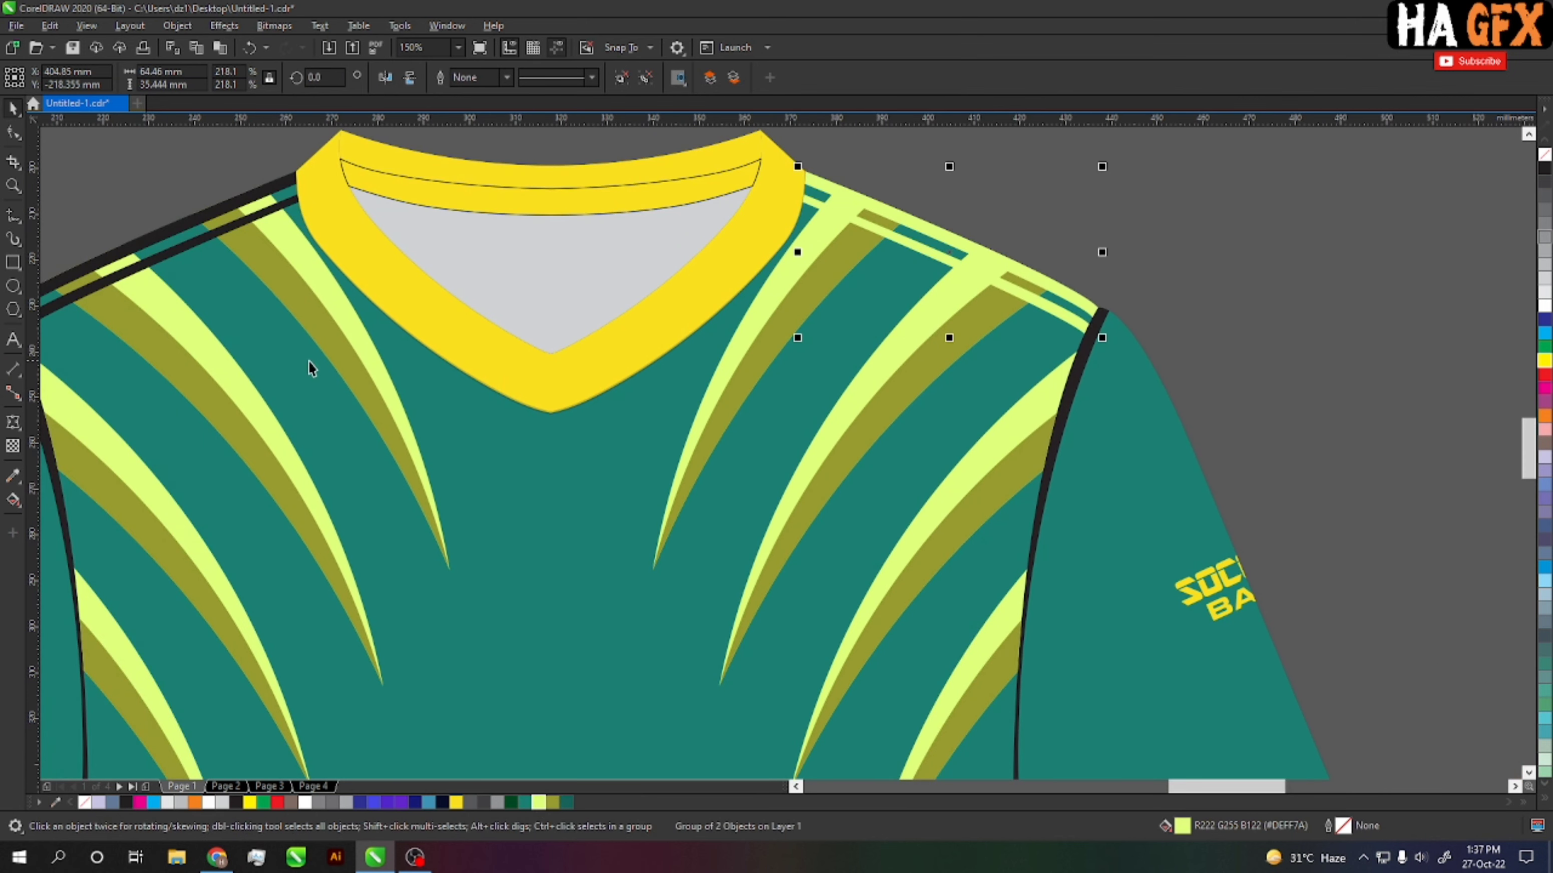
pyautogui.click(210, 241)
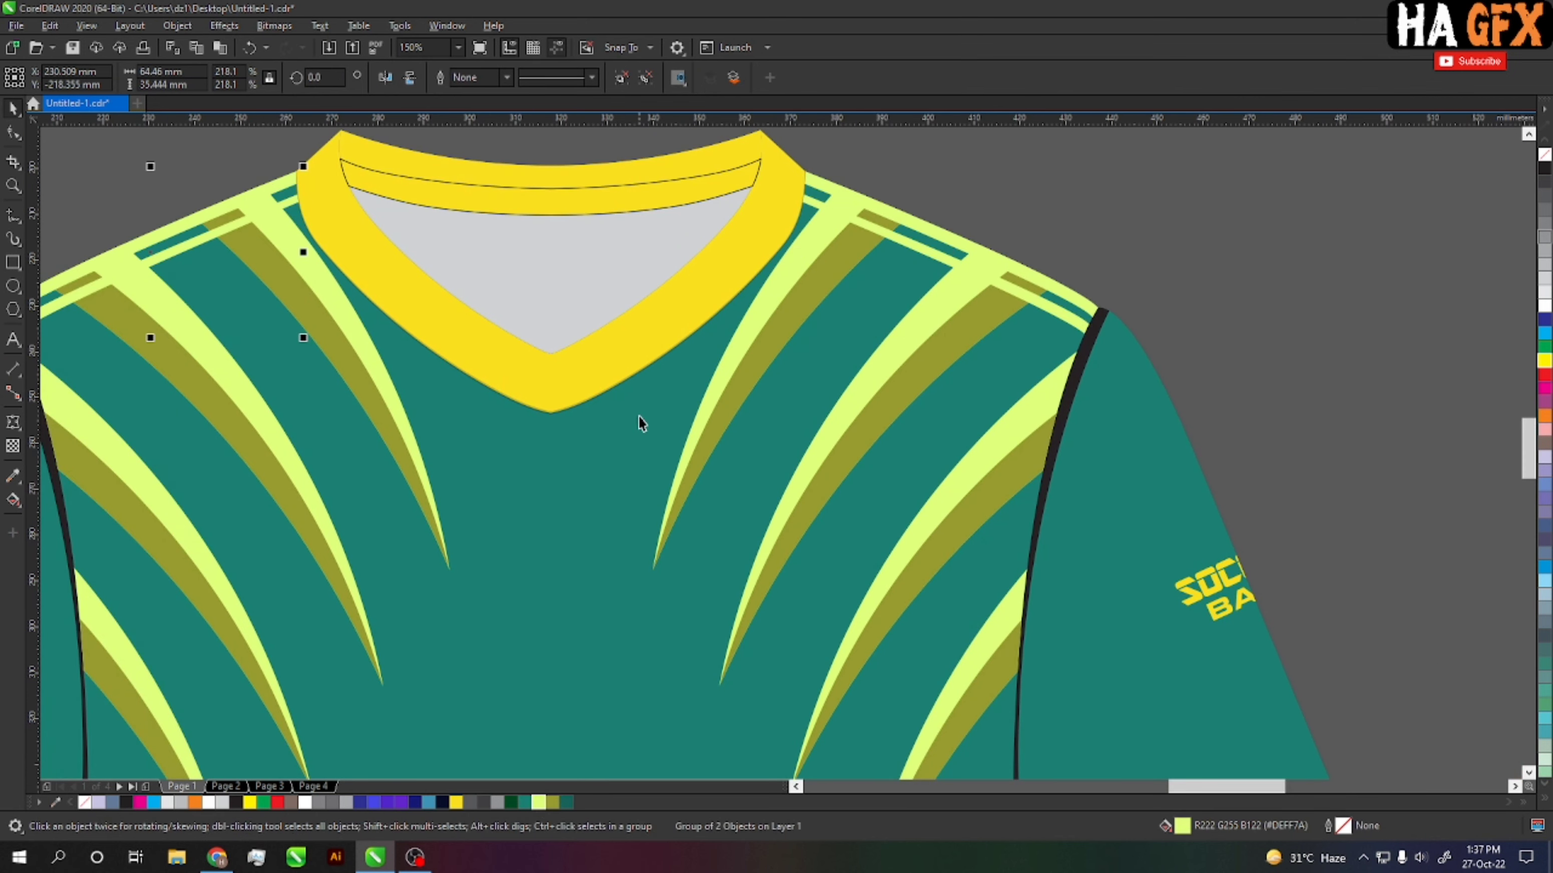
pyautogui.scroll(-2, 639, 416)
pyautogui.moveTo(825, 651); pyautogui.dragTo(912, 527)
pyautogui.click(1018, 547)
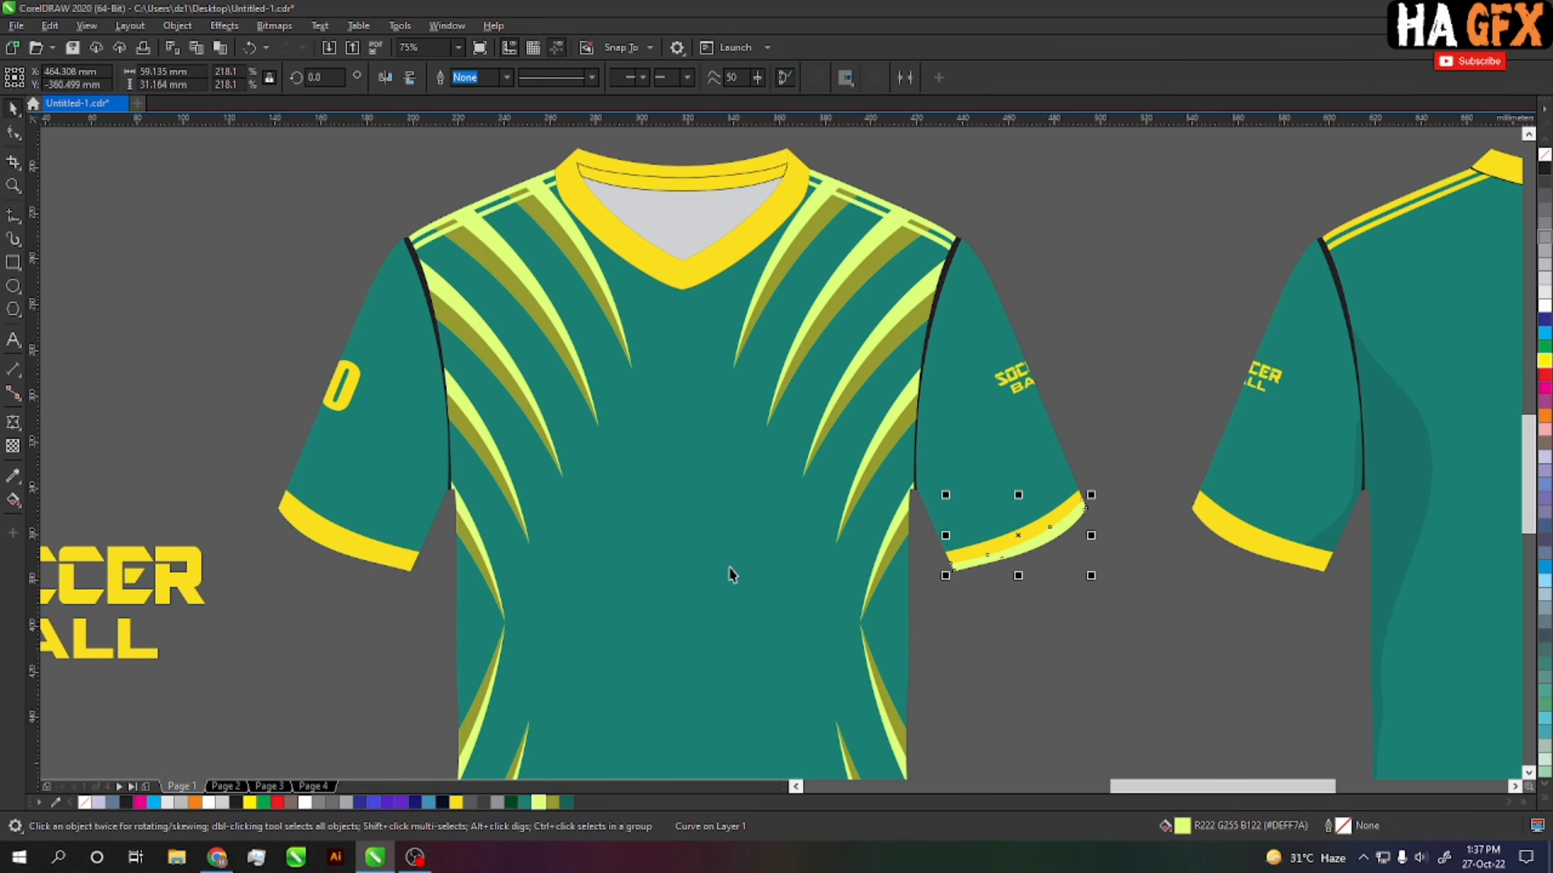
pyautogui.hotkey('ctrl', 'v')
pyautogui.hotkey('ctrl', 'v')
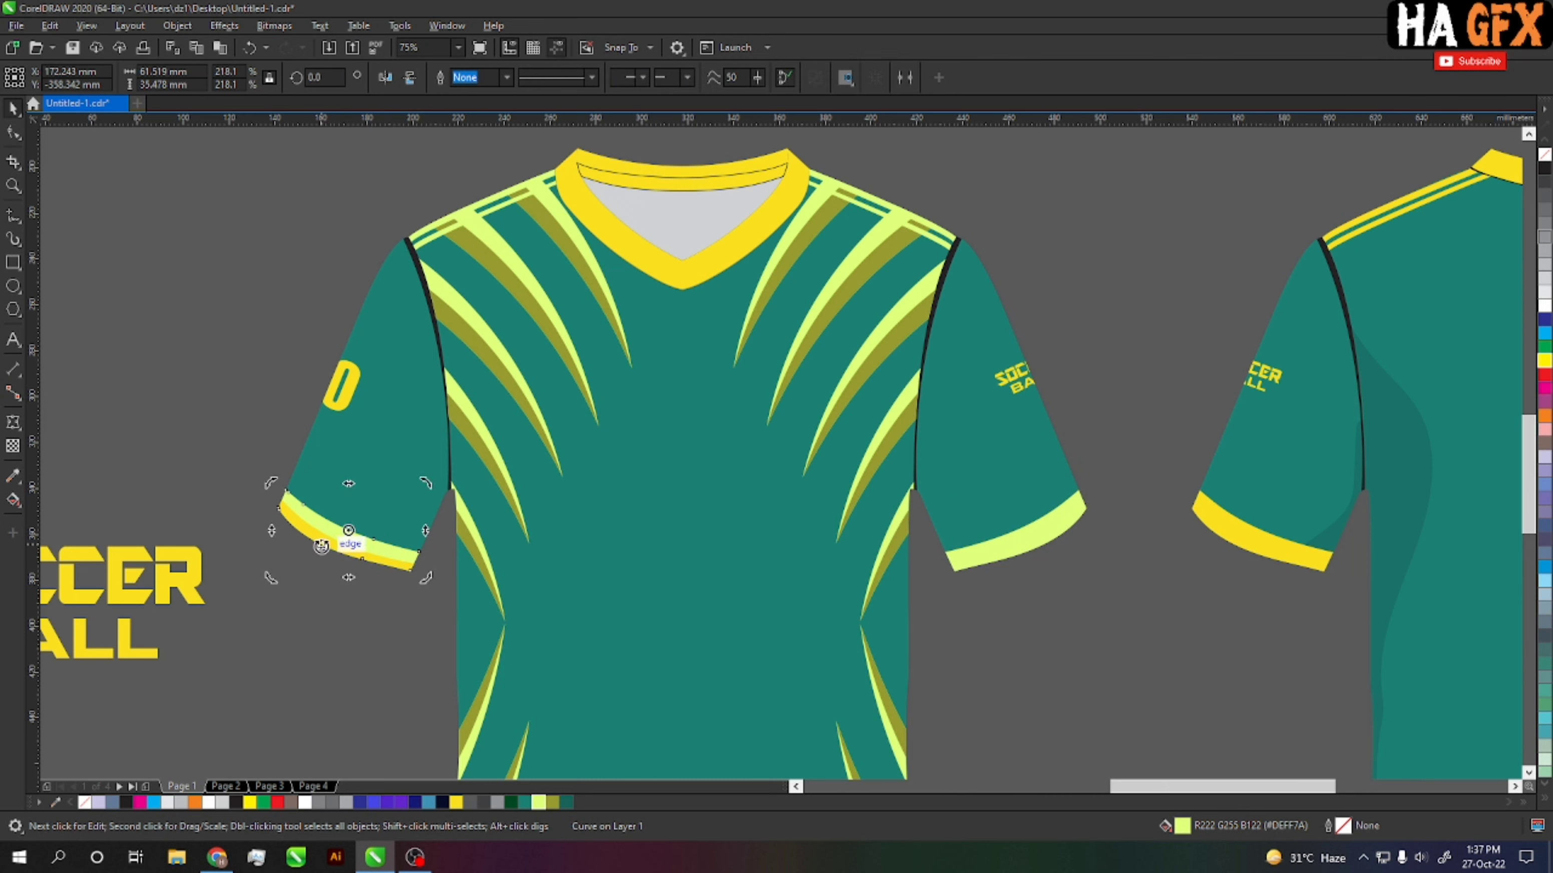
pyautogui.click(226, 500)
pyautogui.moveTo(424, 628); pyautogui.dragTo(426, 630)
pyautogui.moveTo(1114, 596); pyautogui.dragTo(1388, 474)
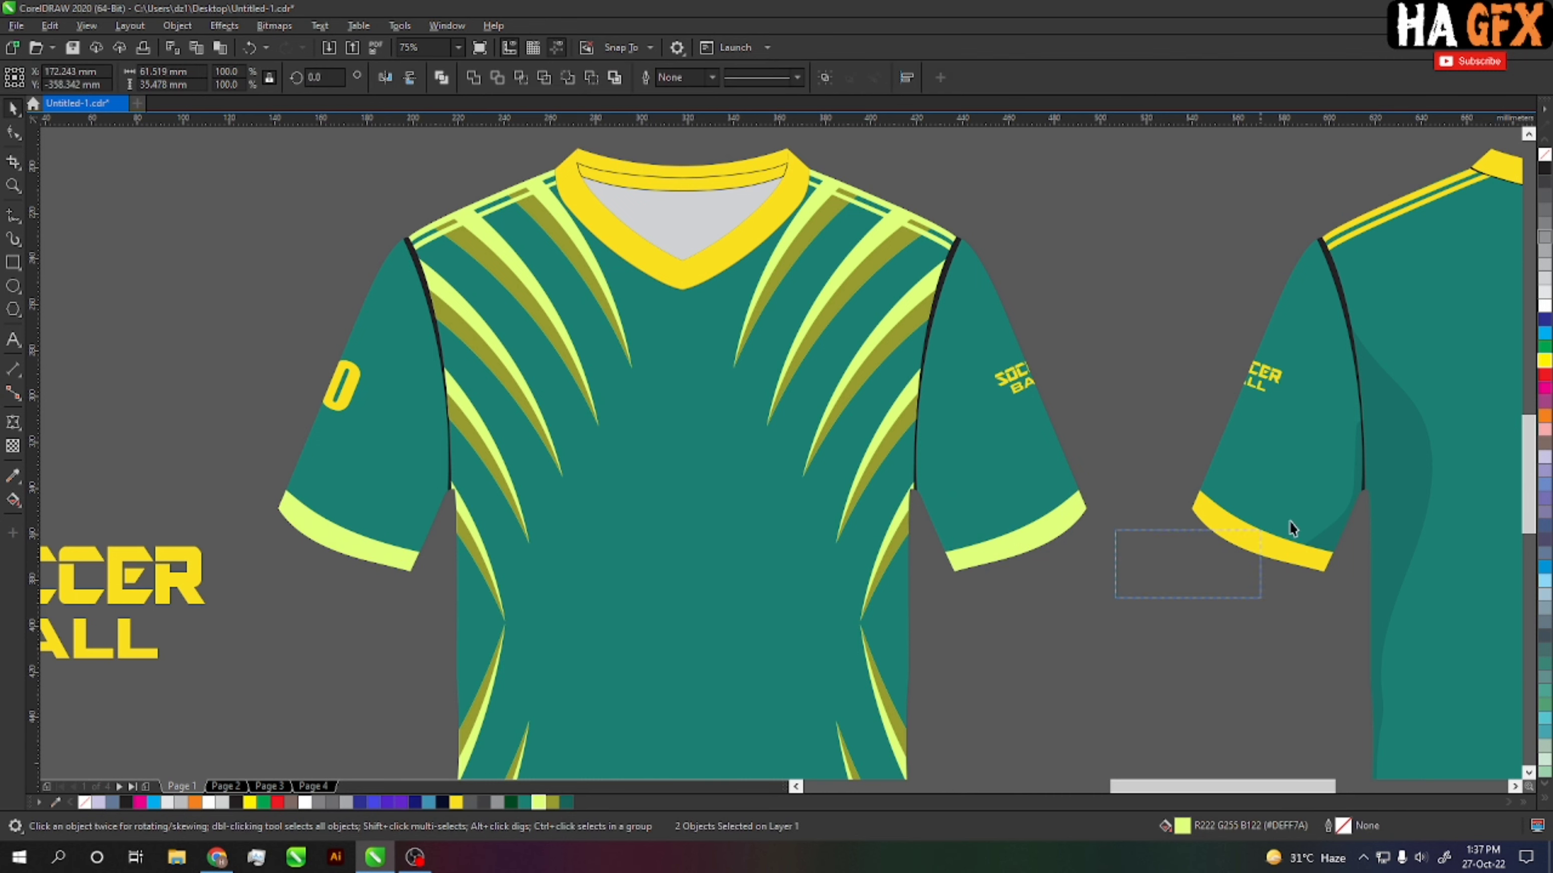
pyautogui.moveTo(1286, 572)
pyautogui.mouseDown()
pyautogui.moveTo(994, 407)
pyautogui.moveTo(884, 463)
pyautogui.mouseUp()
pyautogui.click(1232, 557)
# Step: Select the back sleeve number and the SOCCER BALL sleeve logo
pyautogui.scroll(-3, 808, 426)
pyautogui.scroll(3, 809, 426)
pyautogui.hscroll(5, 1028, 503)
pyautogui.moveTo(1304, 387); pyautogui.dragTo(1155, 554)
pyautogui.hscroll(-6, 1047, 520)
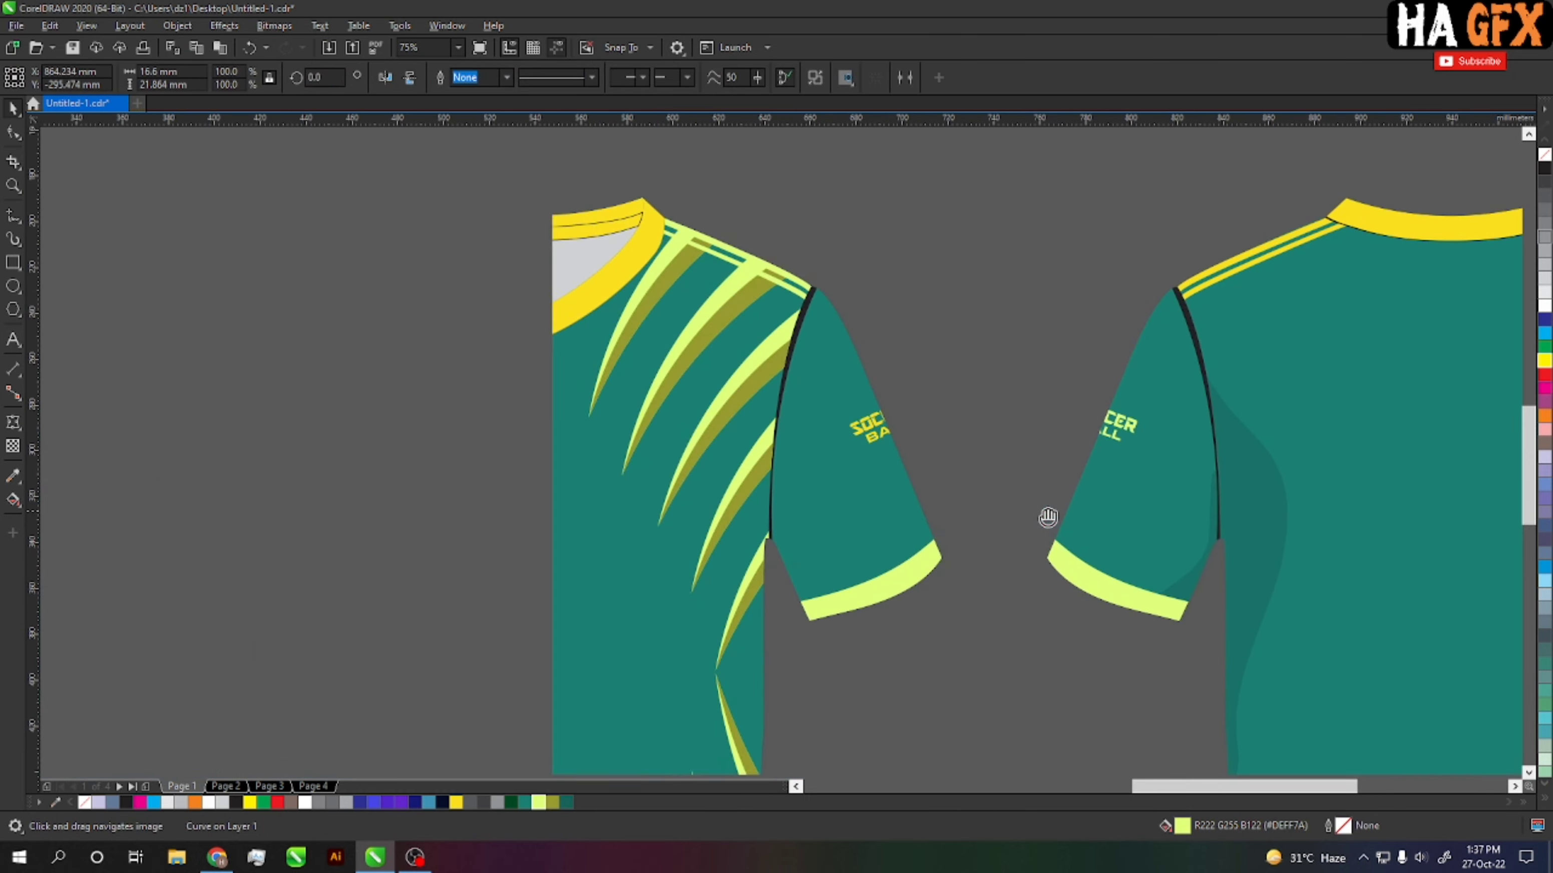
pyautogui.moveTo(926, 350); pyautogui.dragTo(797, 505)
pyautogui.hscroll(-6, 598, 514)
# Step: Copy the front stripe pattern onto the back jersey
pyautogui.moveTo(502, 381); pyautogui.dragTo(652, 527)
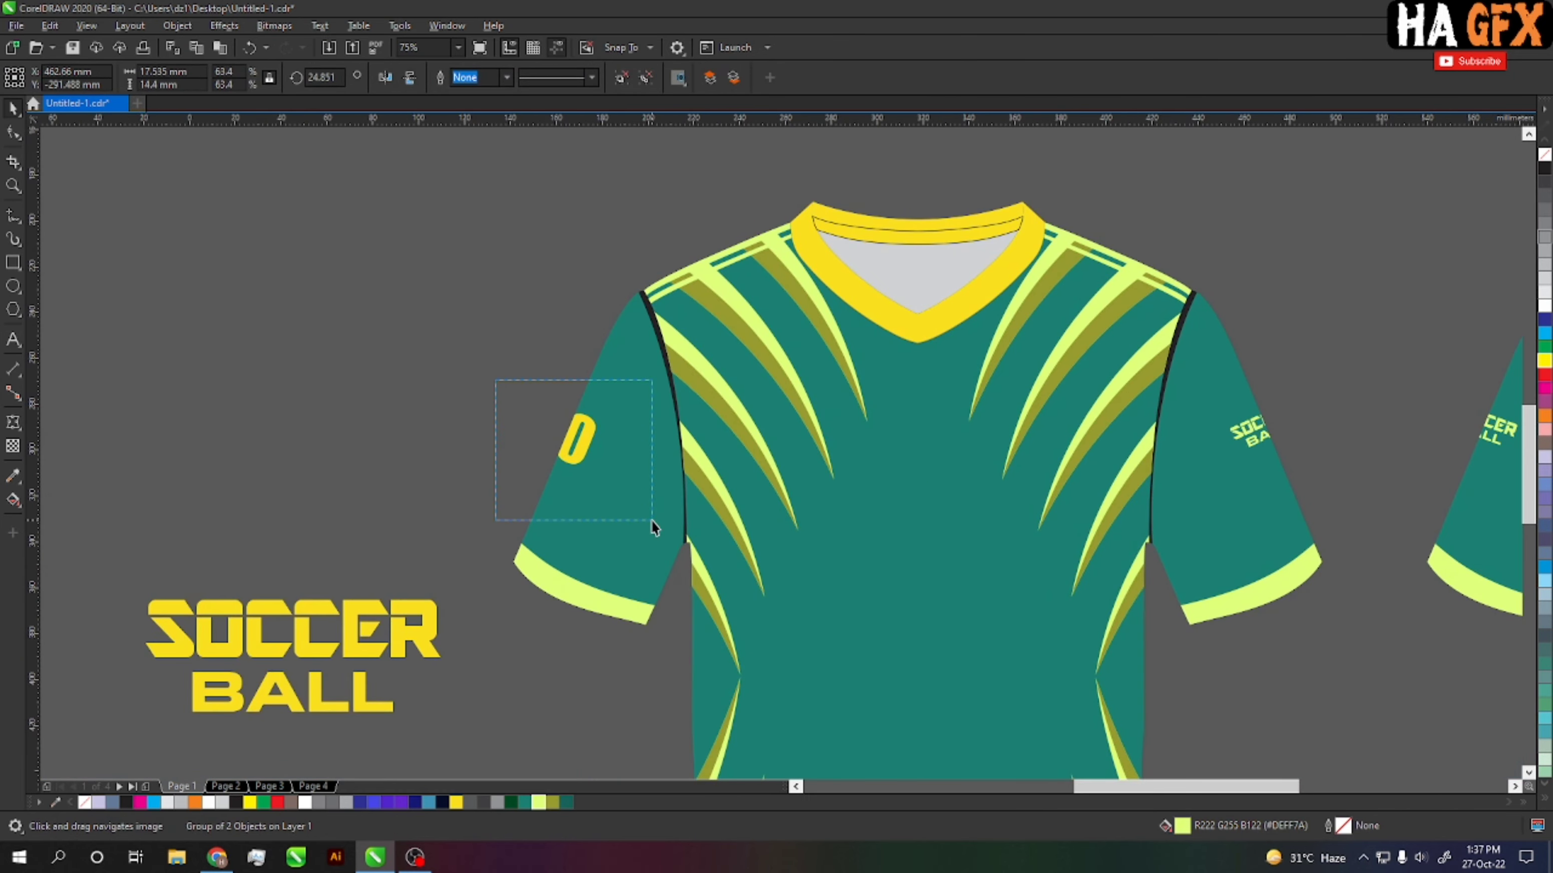
pyautogui.click(368, 388)
pyautogui.scroll(-3, 703, 404)
pyautogui.hscroll(3, 880, 495)
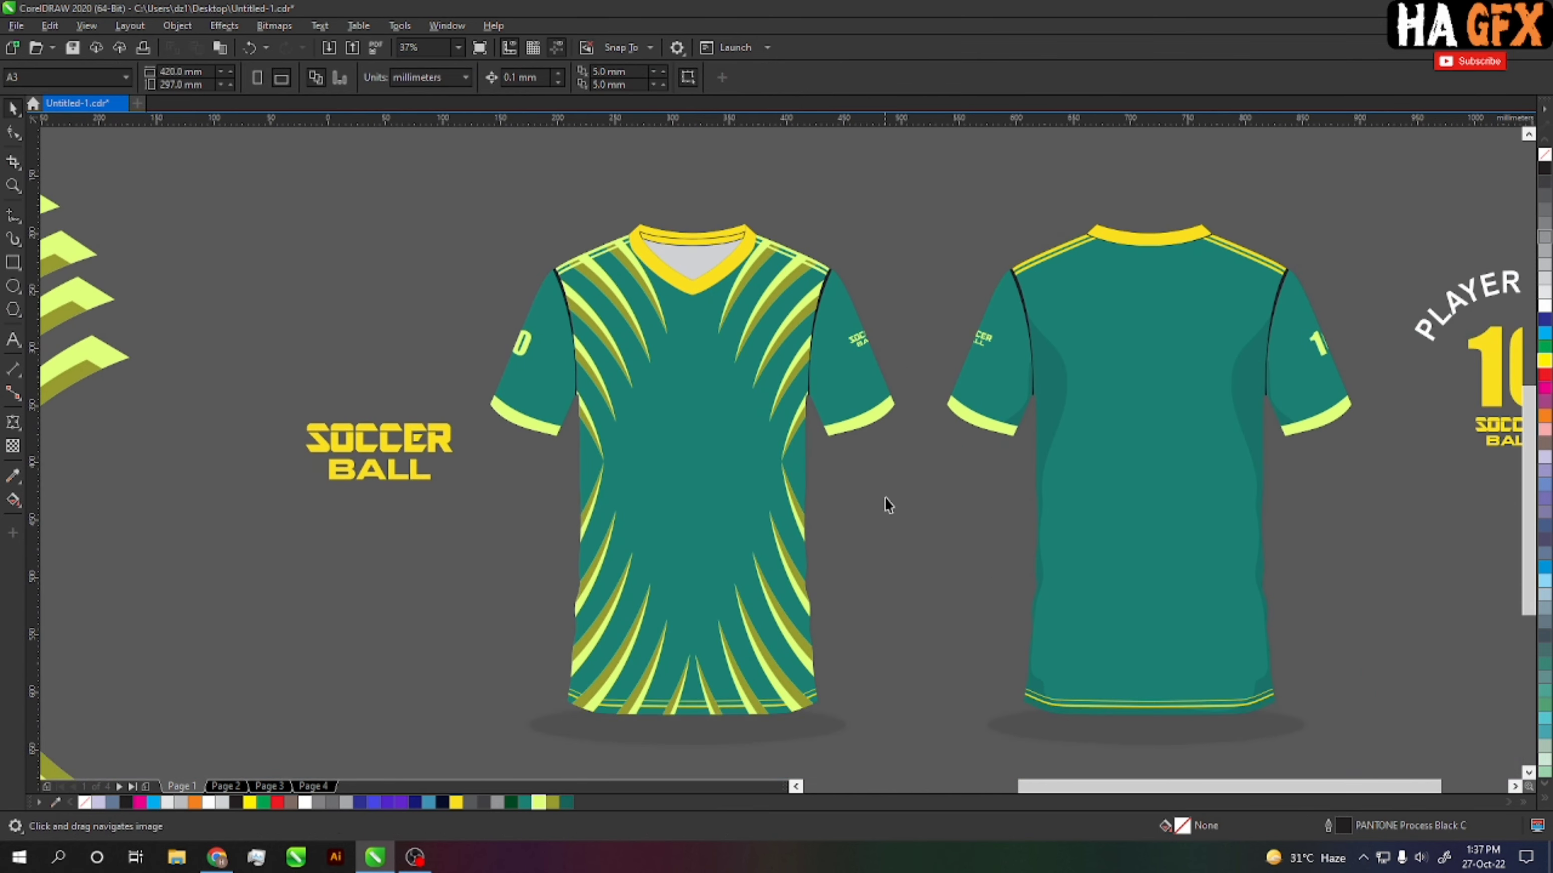
pyautogui.moveTo(688, 426); pyautogui.dragTo(1050, 464)
# Step: Zoom in on the back jersey, check its four pieces, then zoom out to show both shirts
pyautogui.press('z')
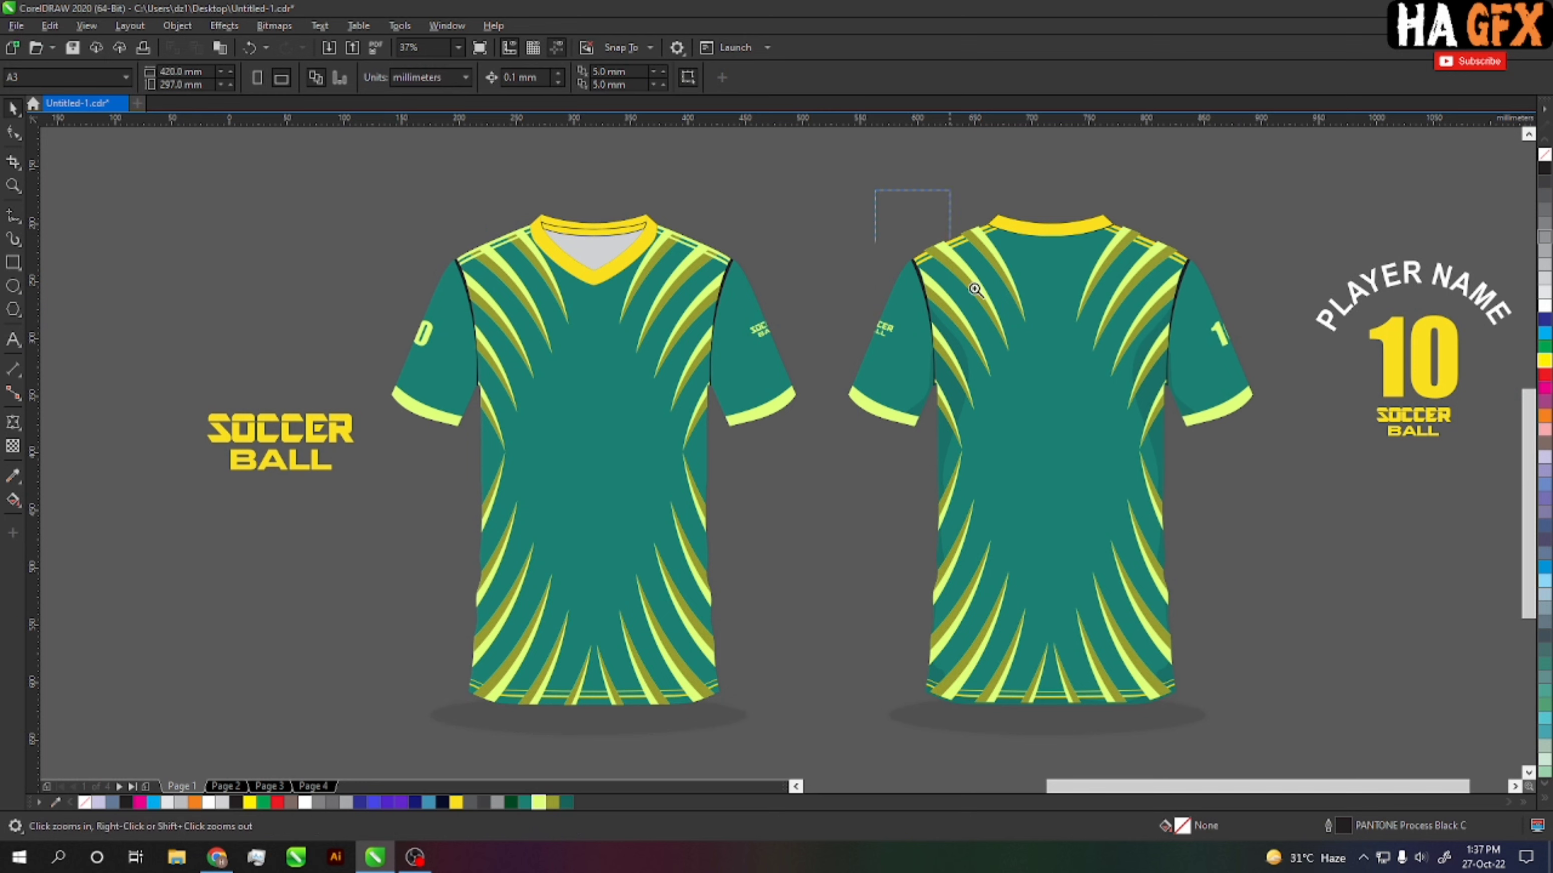
pyautogui.moveTo(875, 190); pyautogui.dragTo(1221, 749)
pyautogui.scroll(3, 891, 780)
pyautogui.press('space')
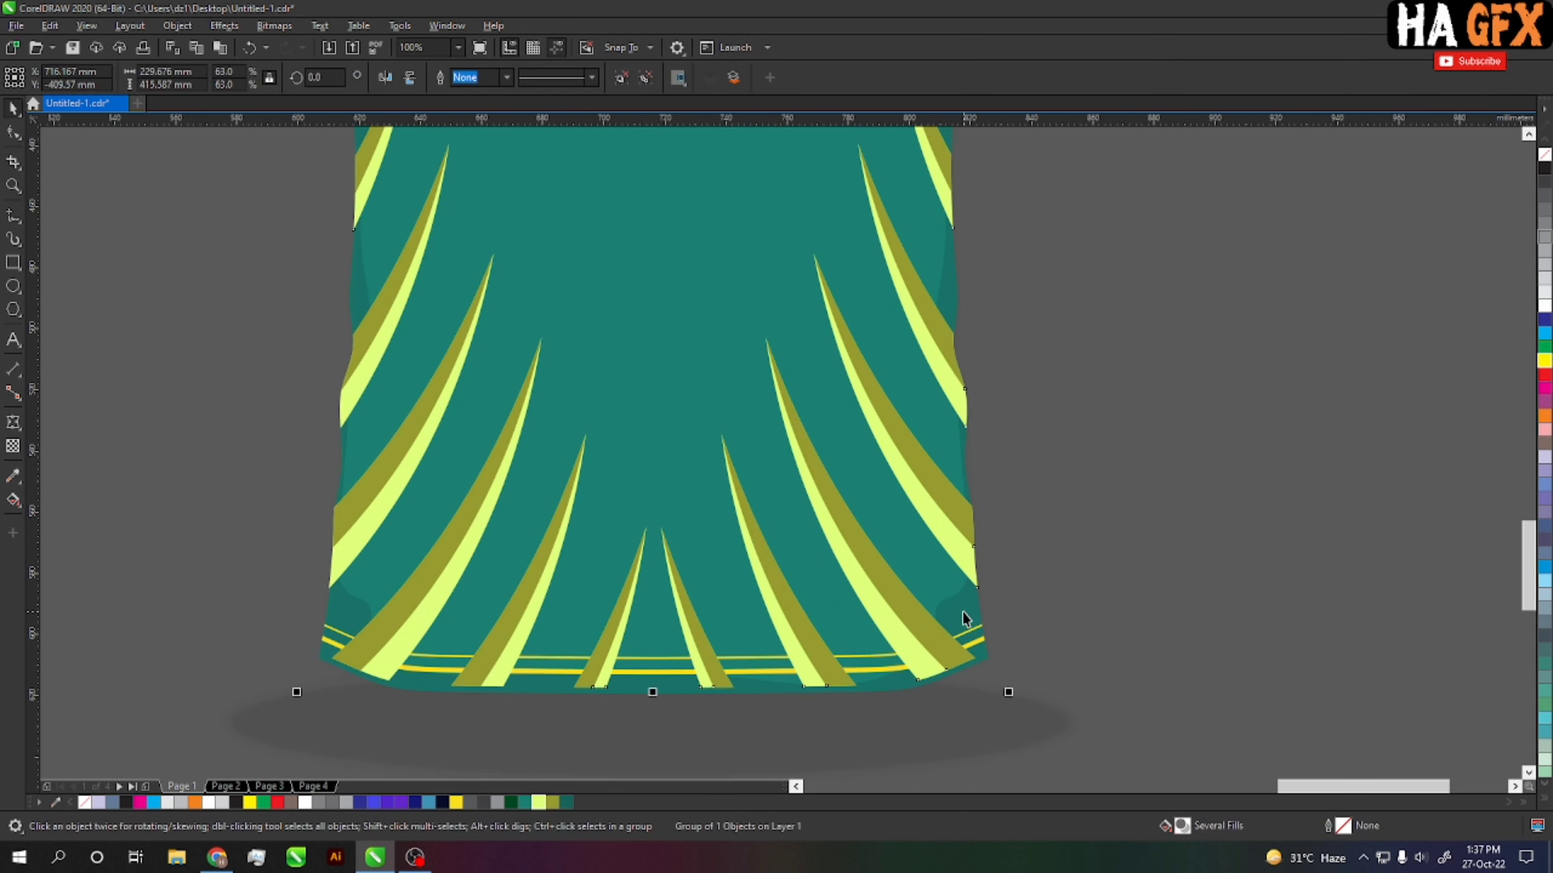
pyautogui.click(1032, 666)
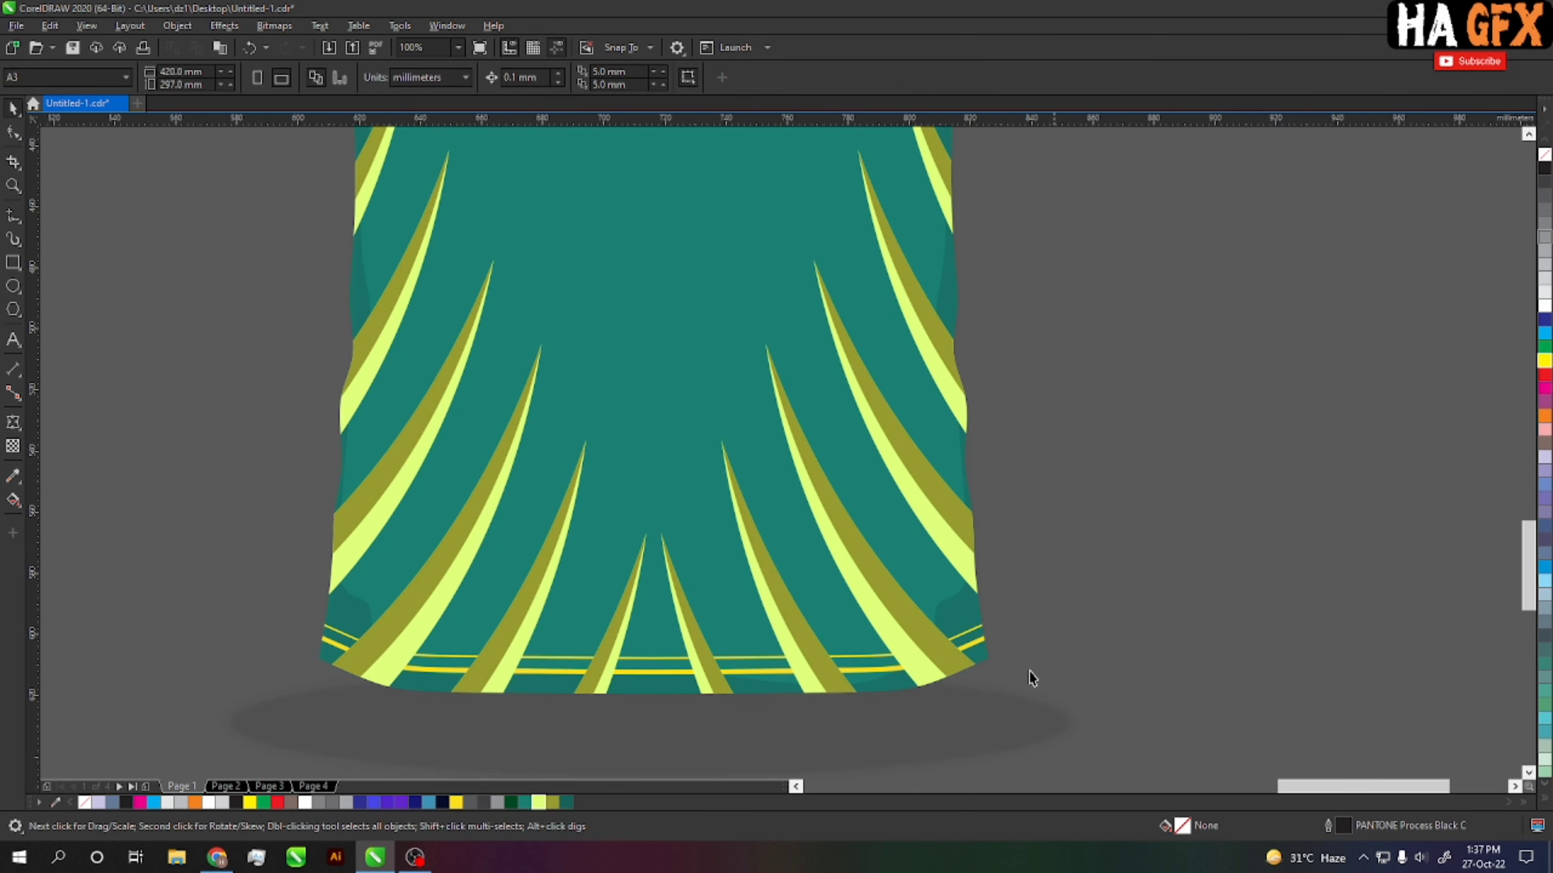
pyautogui.scroll(-2, 1015, 685)
pyautogui.scroll(2, 980, 299)
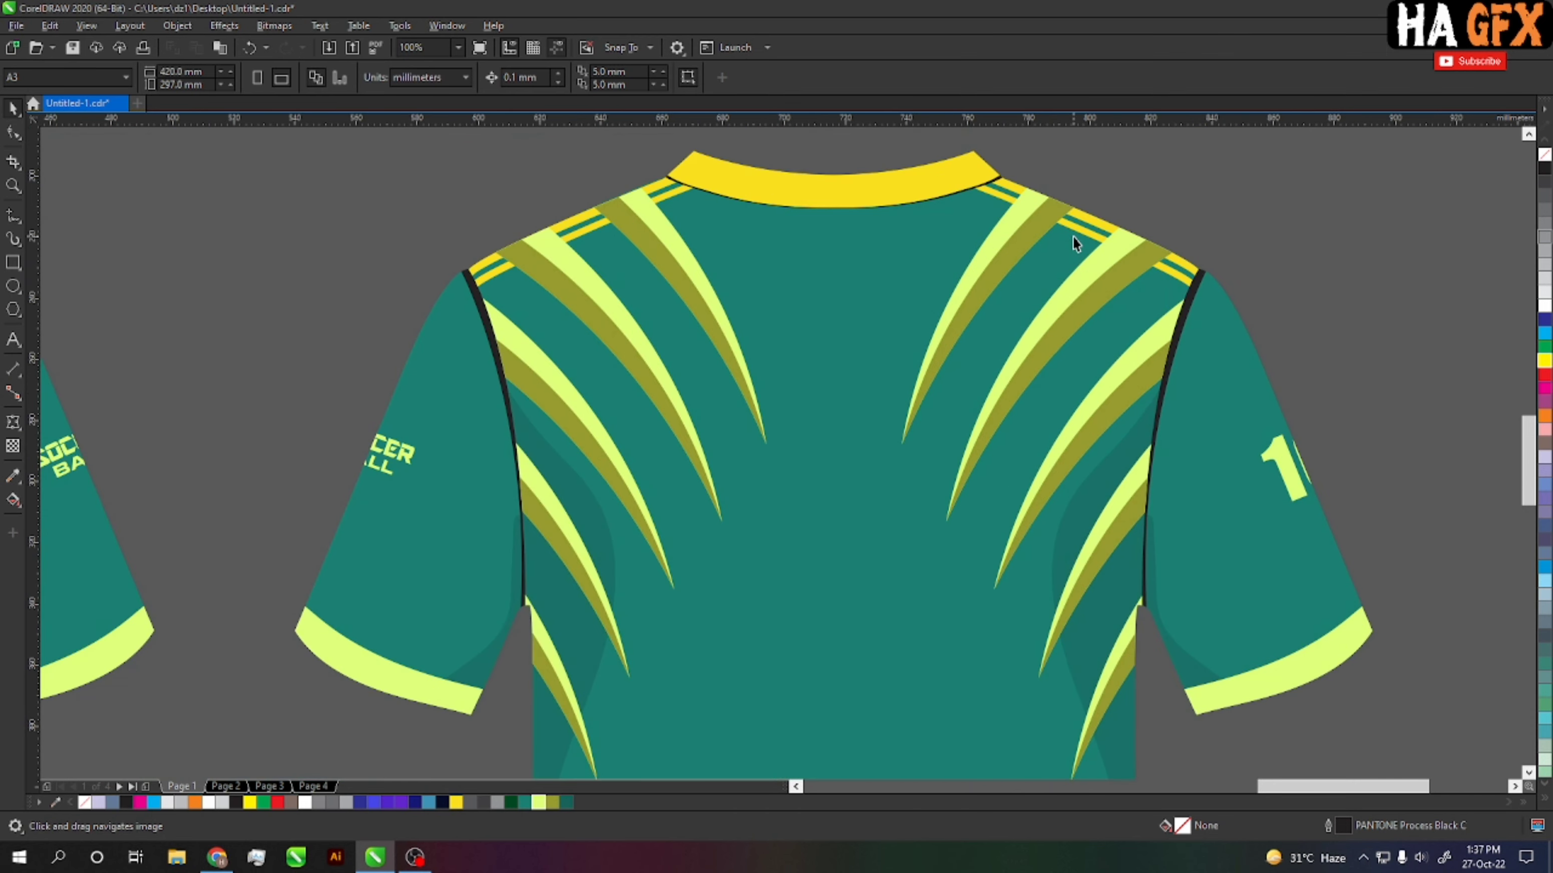
pyautogui.moveTo(461, 183); pyautogui.dragTo(1310, 435)
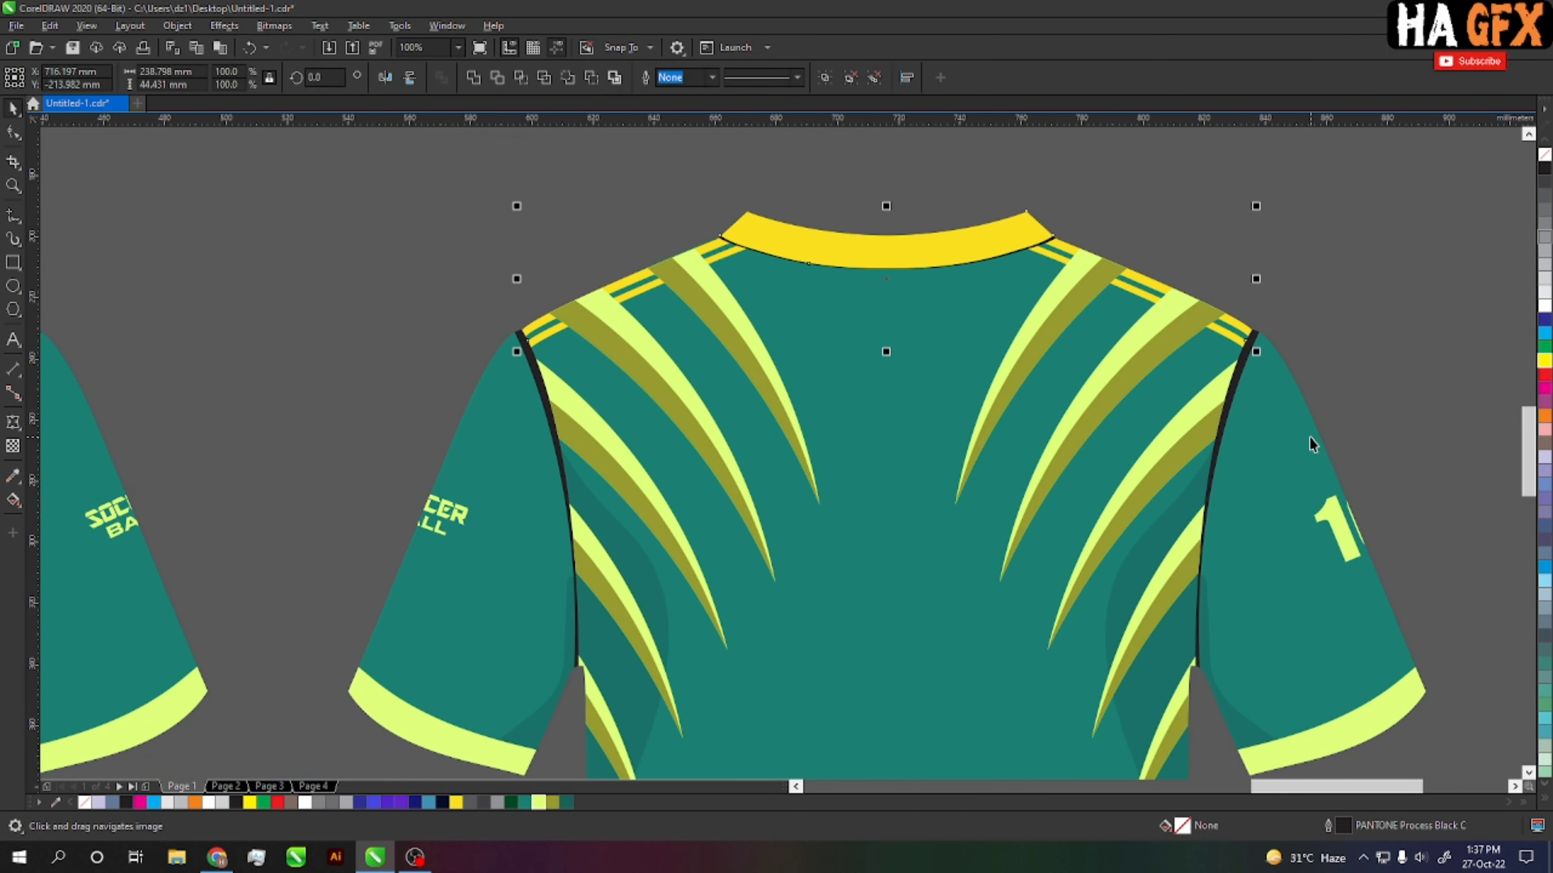
pyautogui.press('Escape')
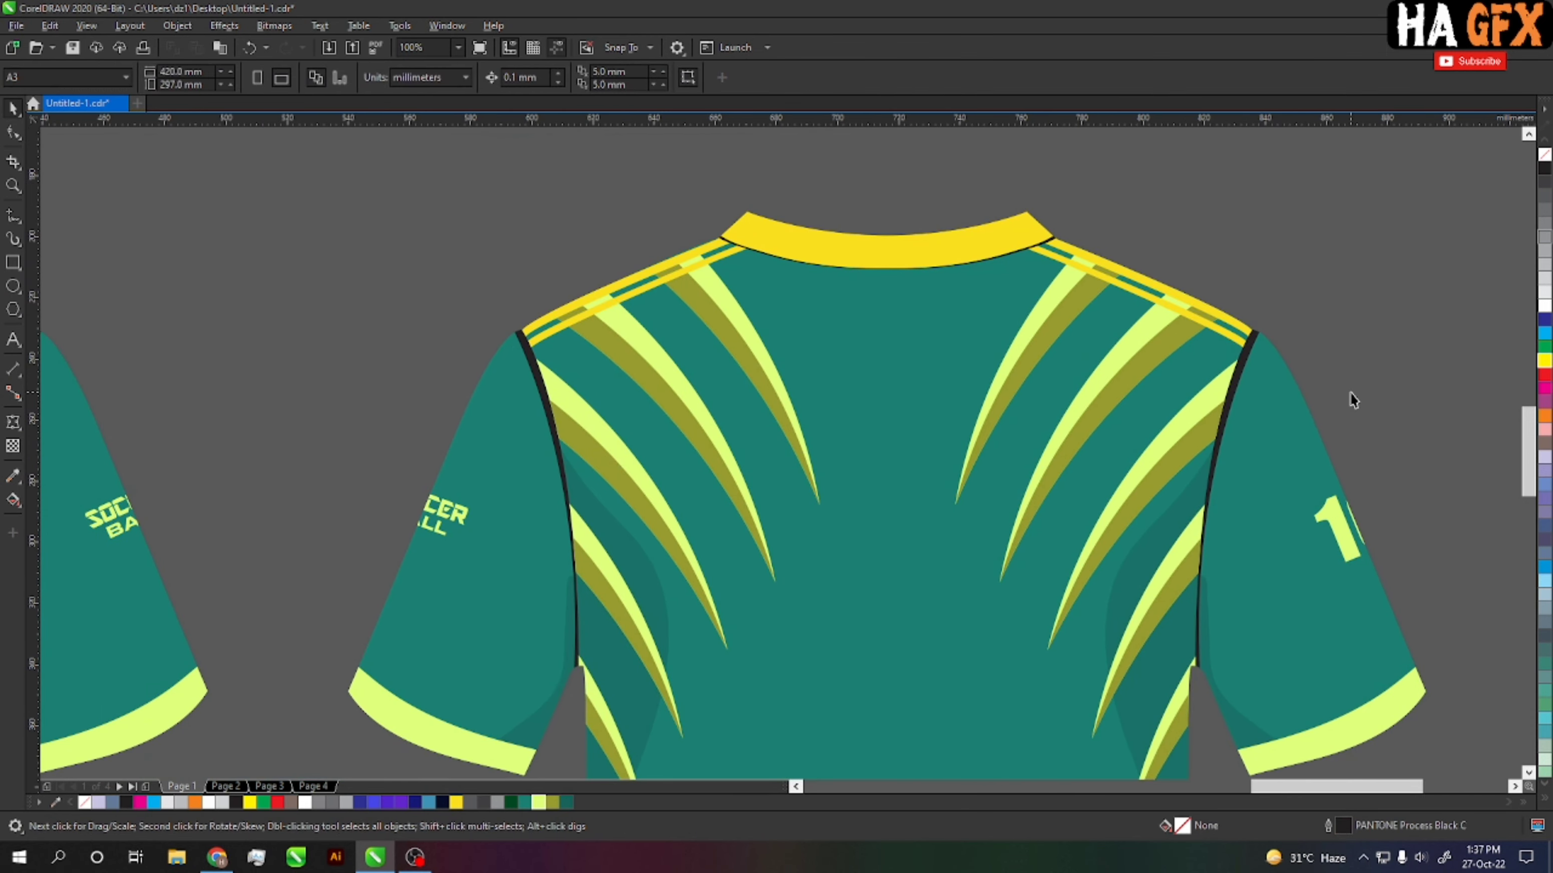
pyautogui.scroll(-2, 970, 649)
pyautogui.scroll(-2, 964, 610)
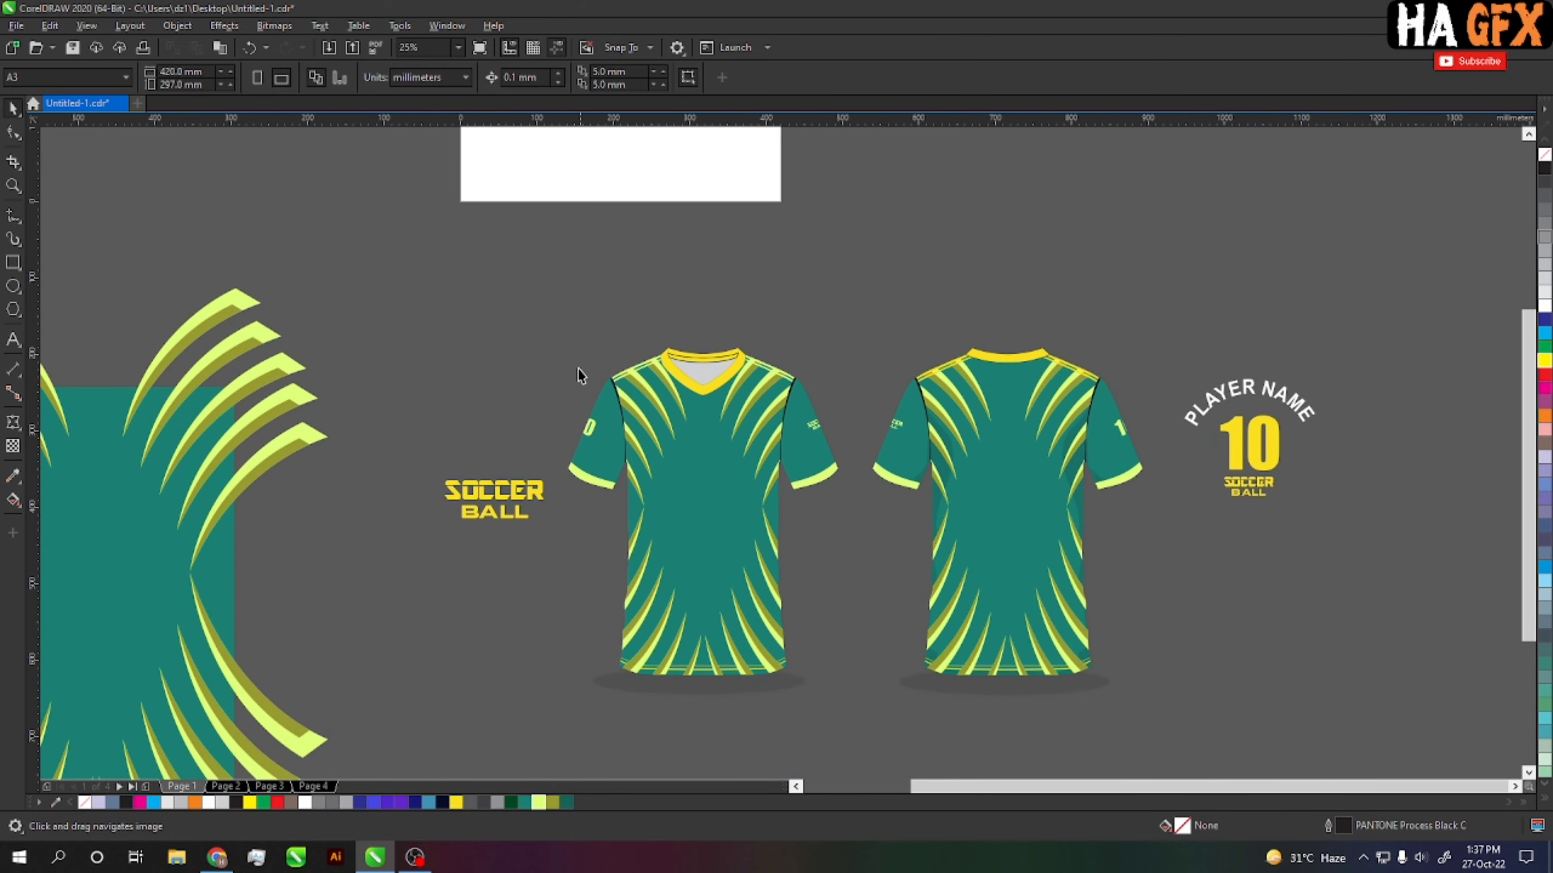
pyautogui.scroll(2, 825, 559)
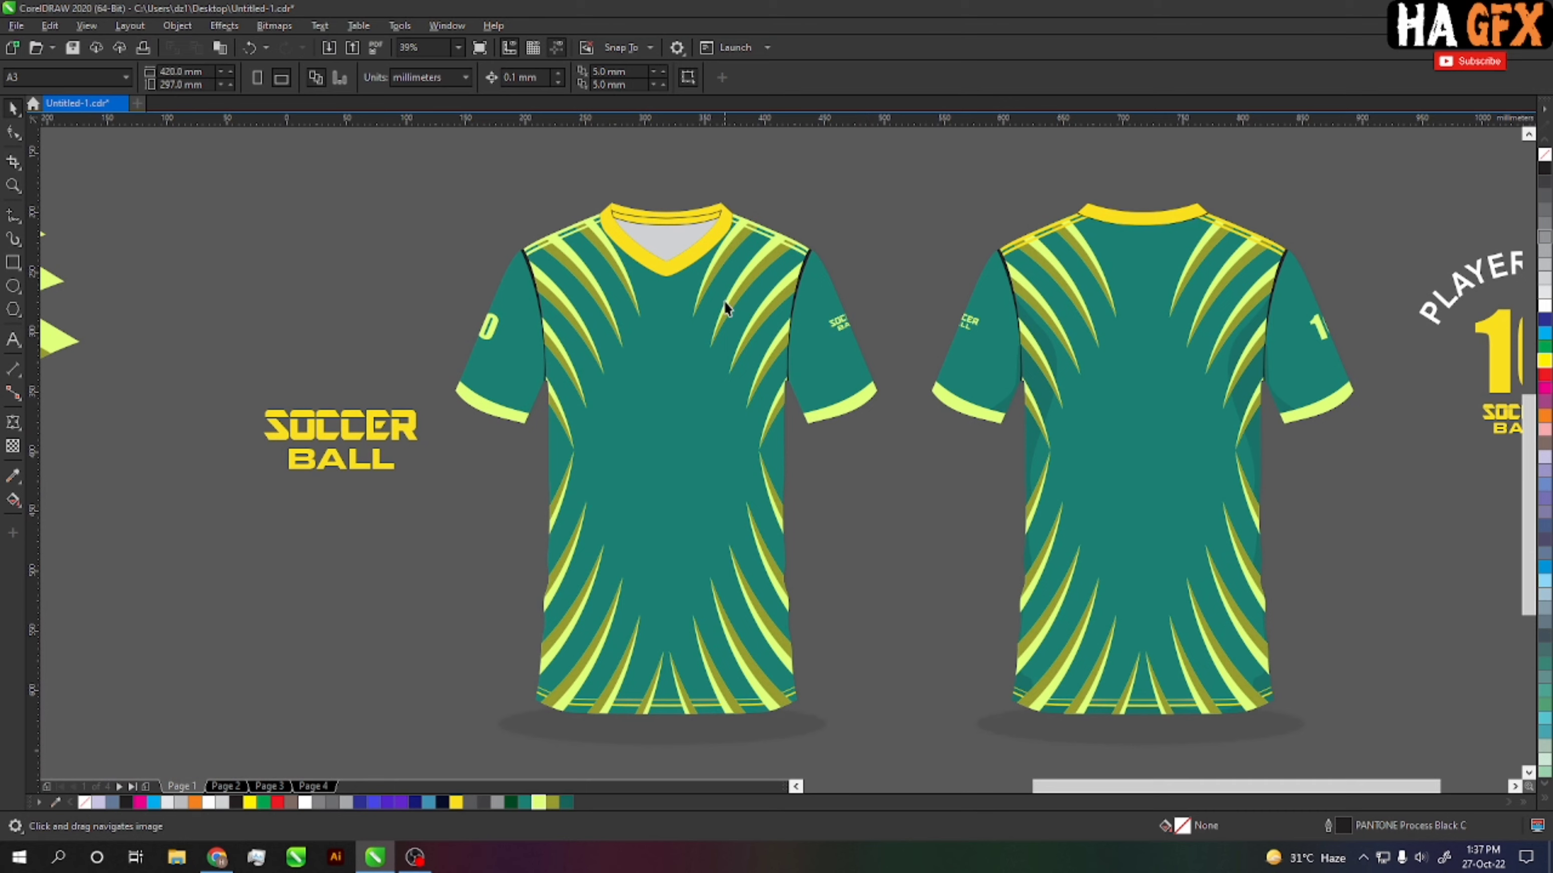
# Step: Recolour the front V-collar, its top band and the back collar light yellow-green
pyautogui.scroll(2, 725, 309)
pyautogui.click(679, 287)
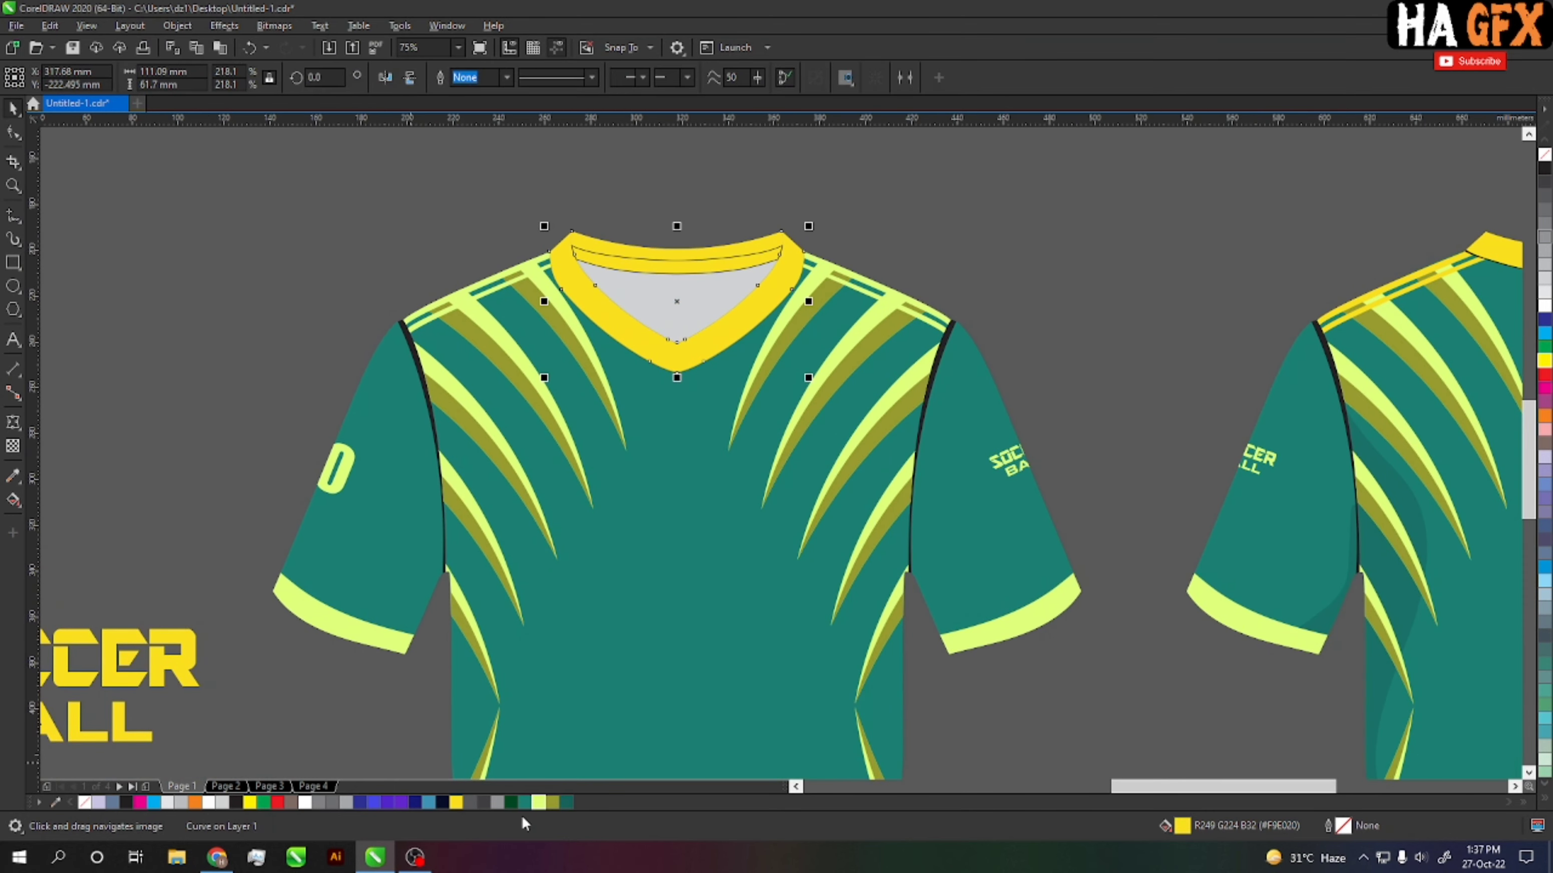
pyautogui.click(539, 802)
pyautogui.click(619, 256)
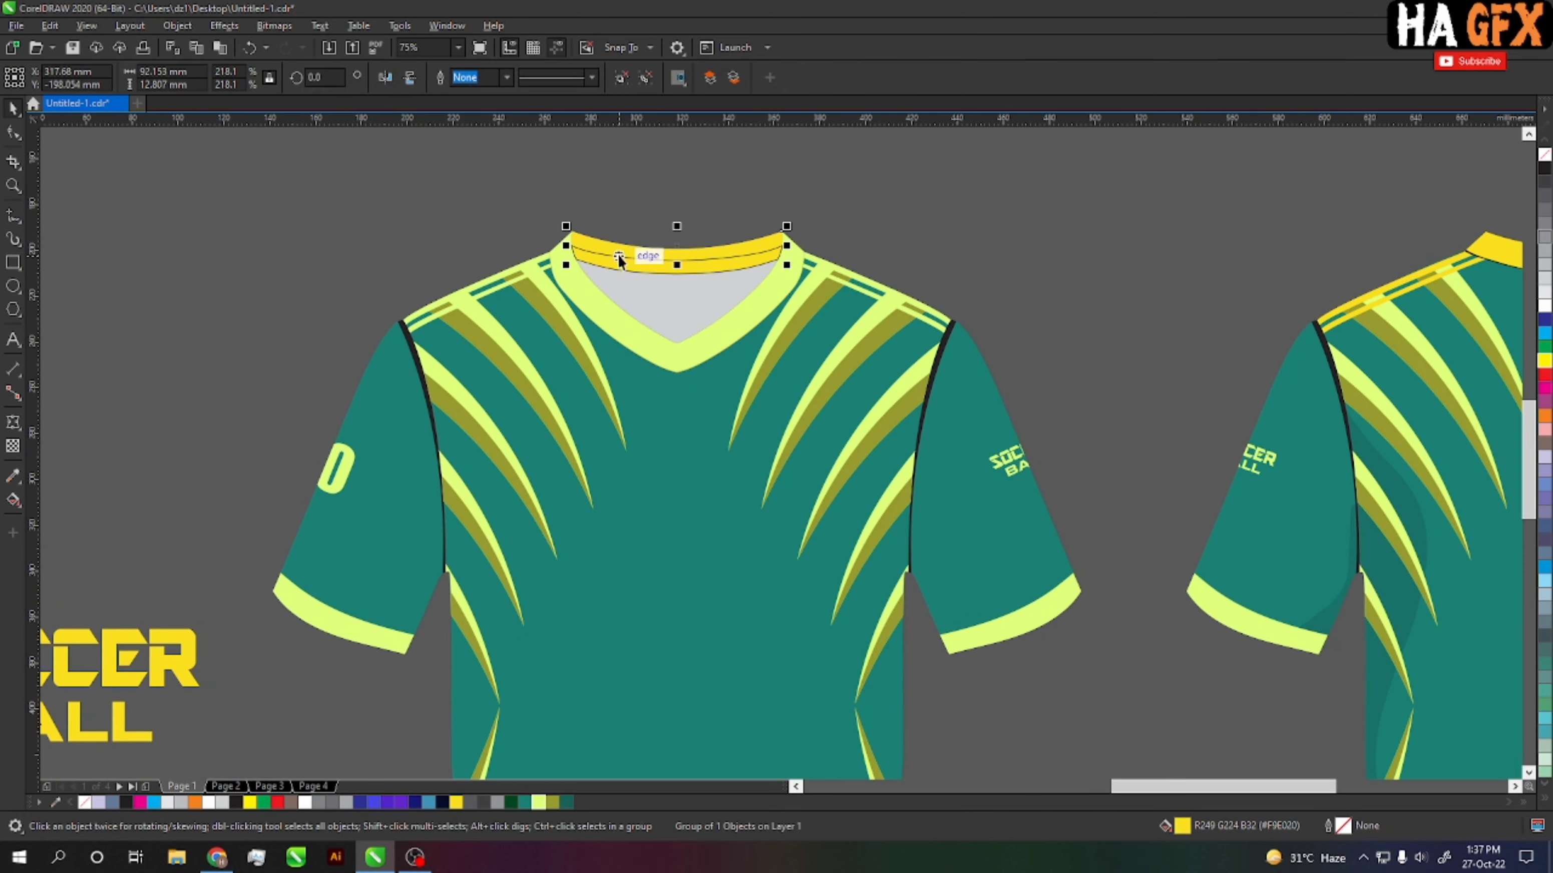
pyautogui.moveTo(619, 257); pyautogui.dragTo(621, 262)
pyautogui.hscroll(5, 1052, 402)
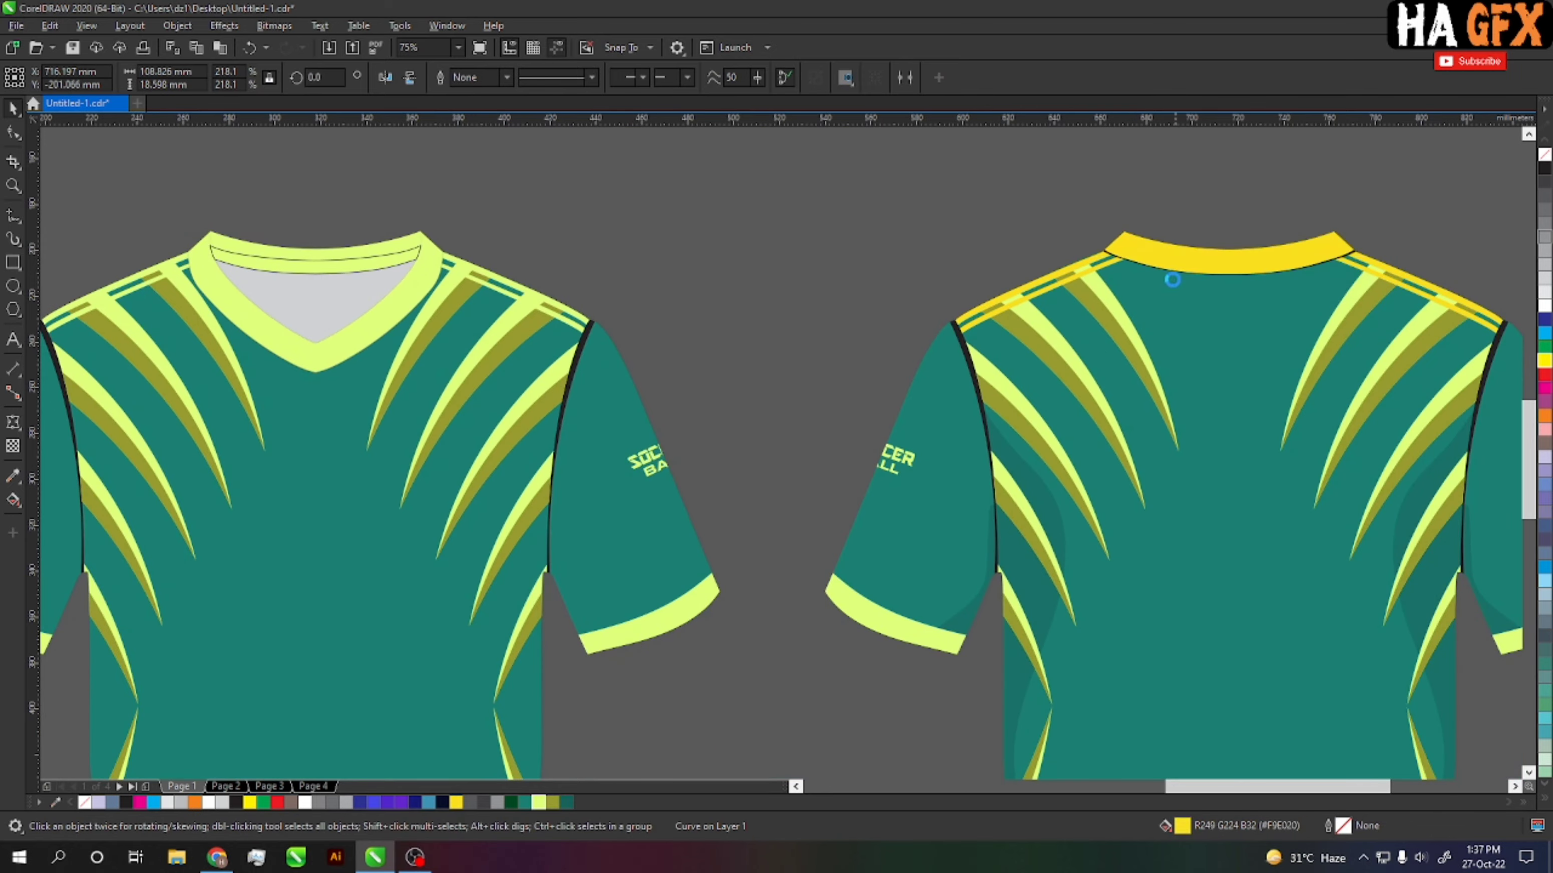
pyautogui.click(1172, 279)
# Step: Recolour the back jersey's shoulder stripes light yellow-green
pyautogui.moveTo(884, 213); pyautogui.dragTo(1154, 352)
pyautogui.hscroll(3, 1049, 202)
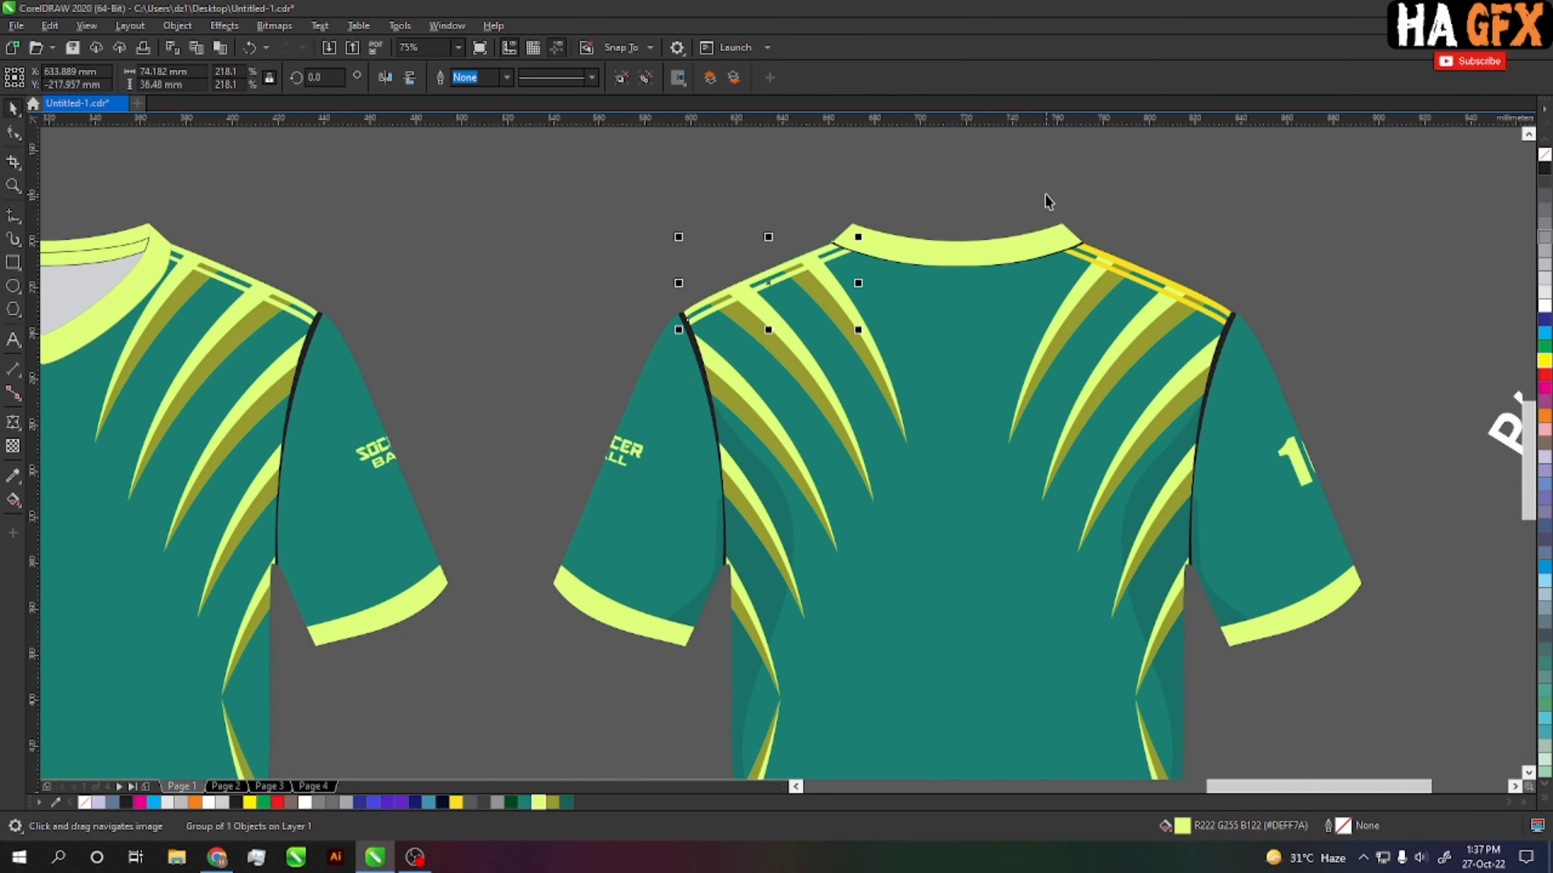
pyautogui.moveTo(1045, 194); pyautogui.dragTo(1324, 370)
pyautogui.hscroll(-5, 1040, 428)
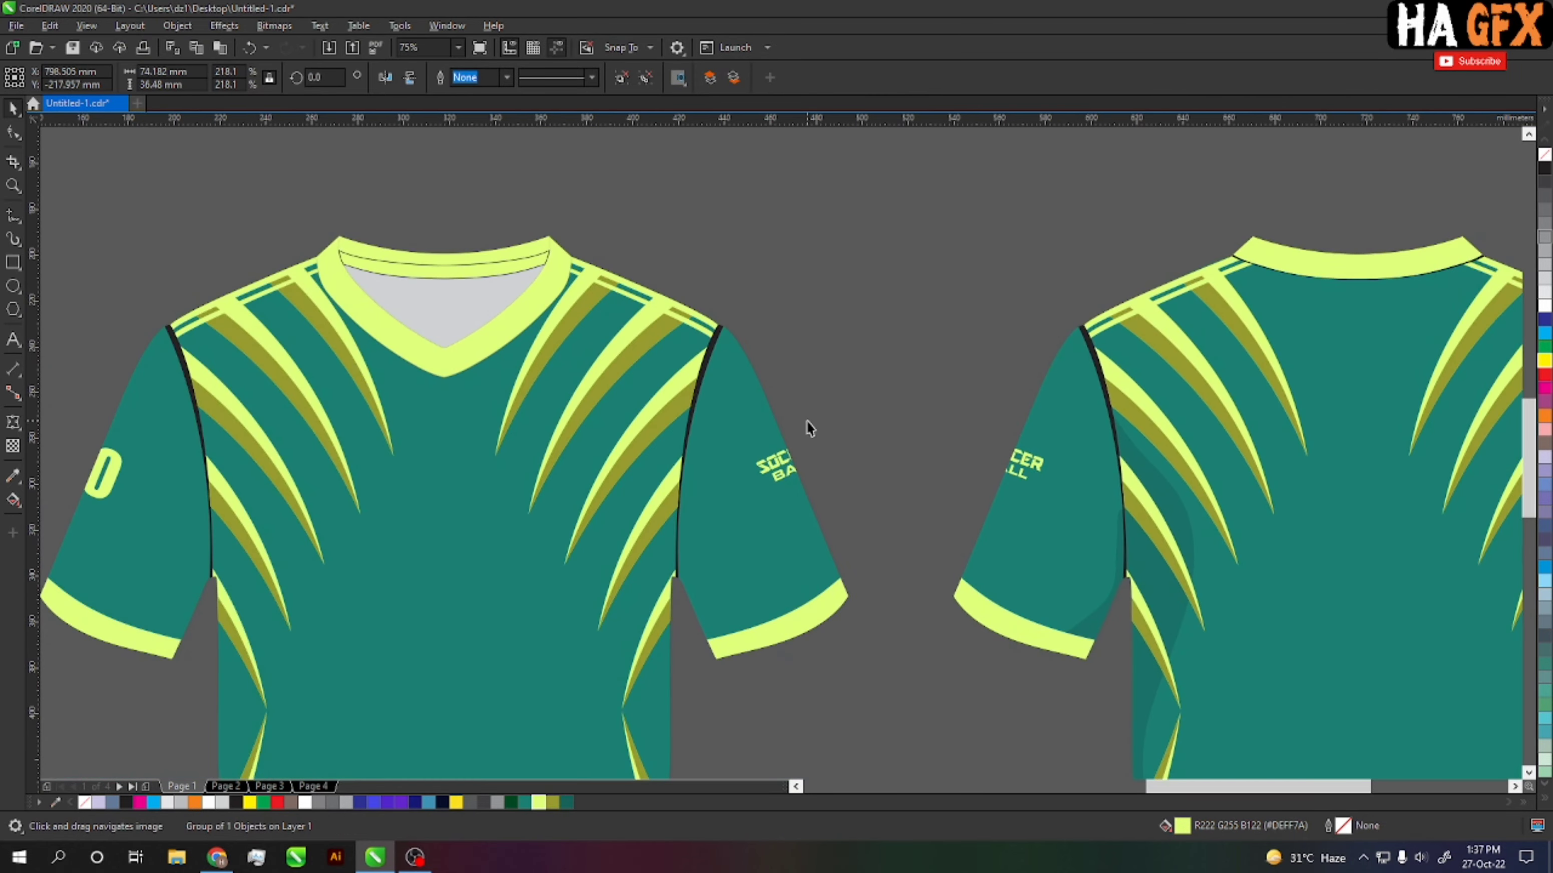
pyautogui.click(810, 428)
pyautogui.hscroll(-3, 688, 345)
# Step: Fill the front collar's grey inner lining with the jersey teal
pyautogui.click(610, 297)
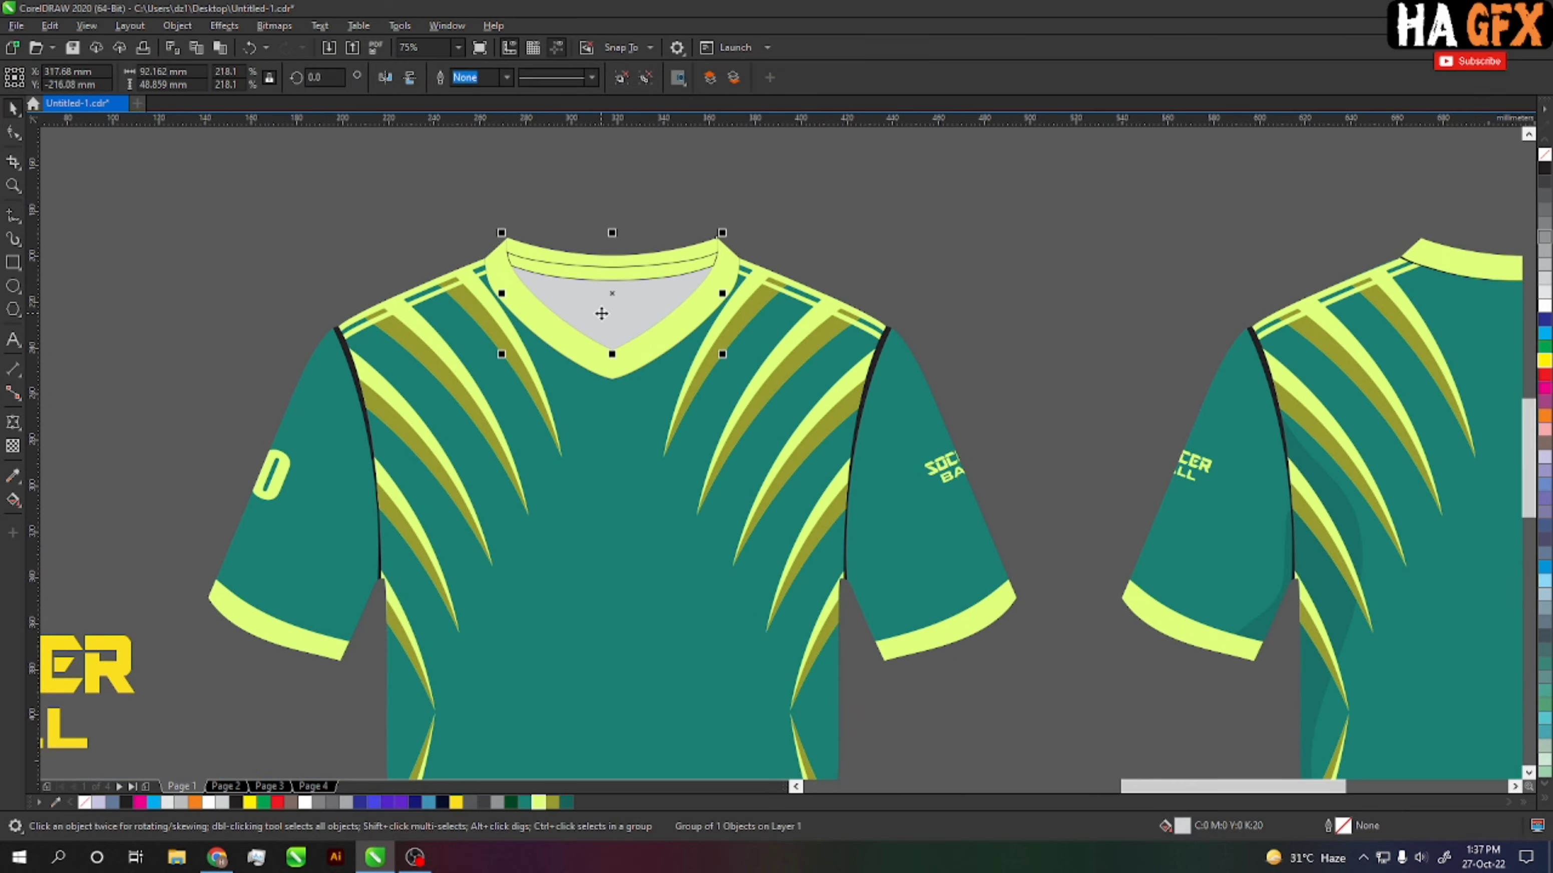
pyautogui.click(525, 803)
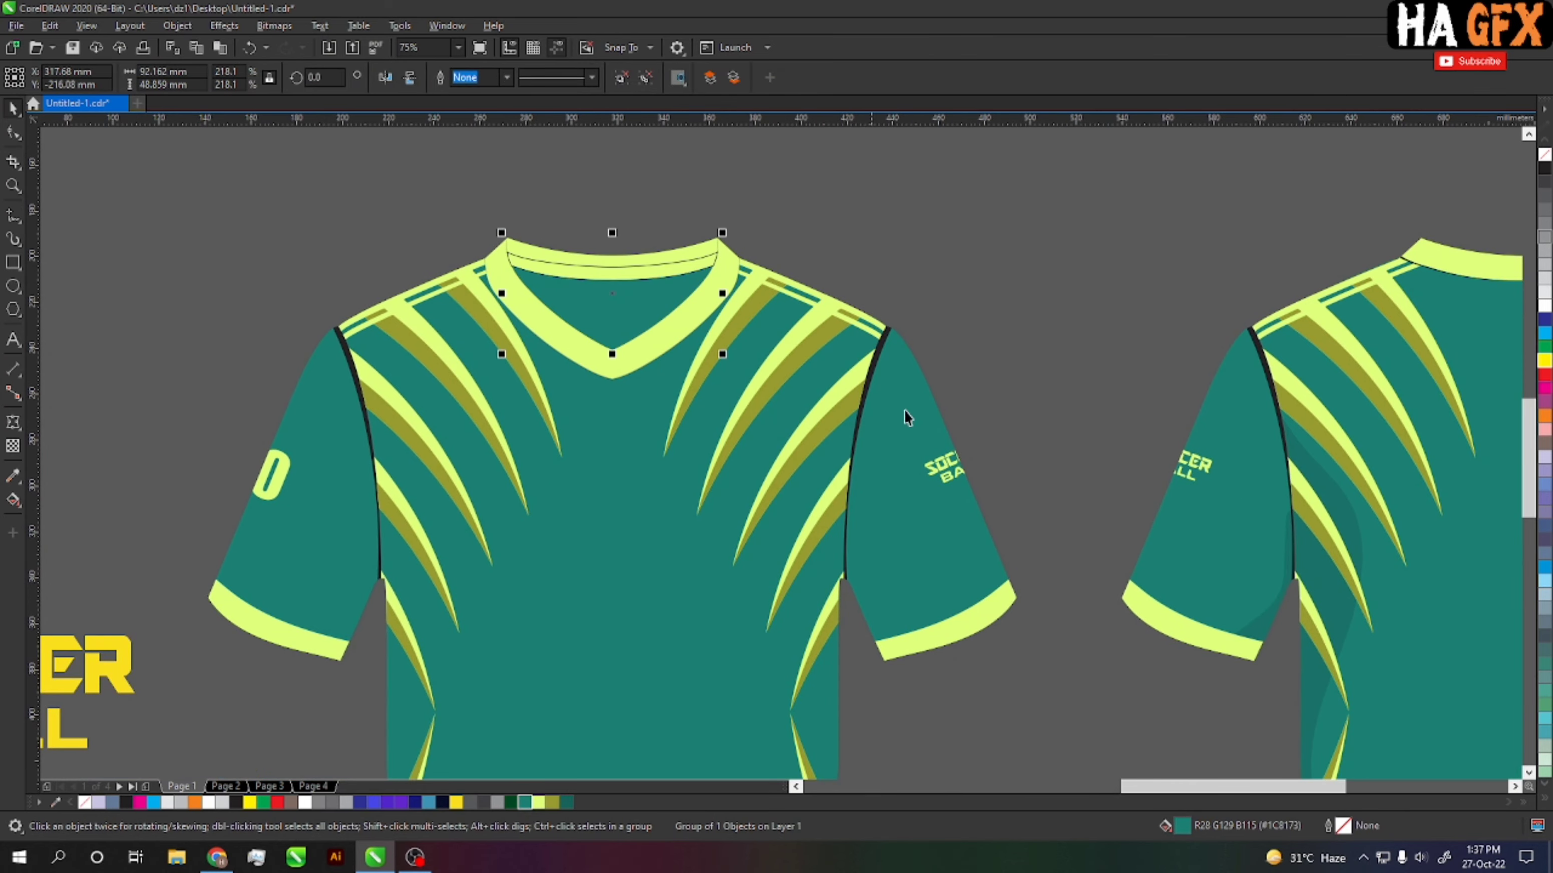
pyautogui.click(981, 368)
pyautogui.scroll(-2, 915, 452)
pyautogui.scroll(1, 948, 478)
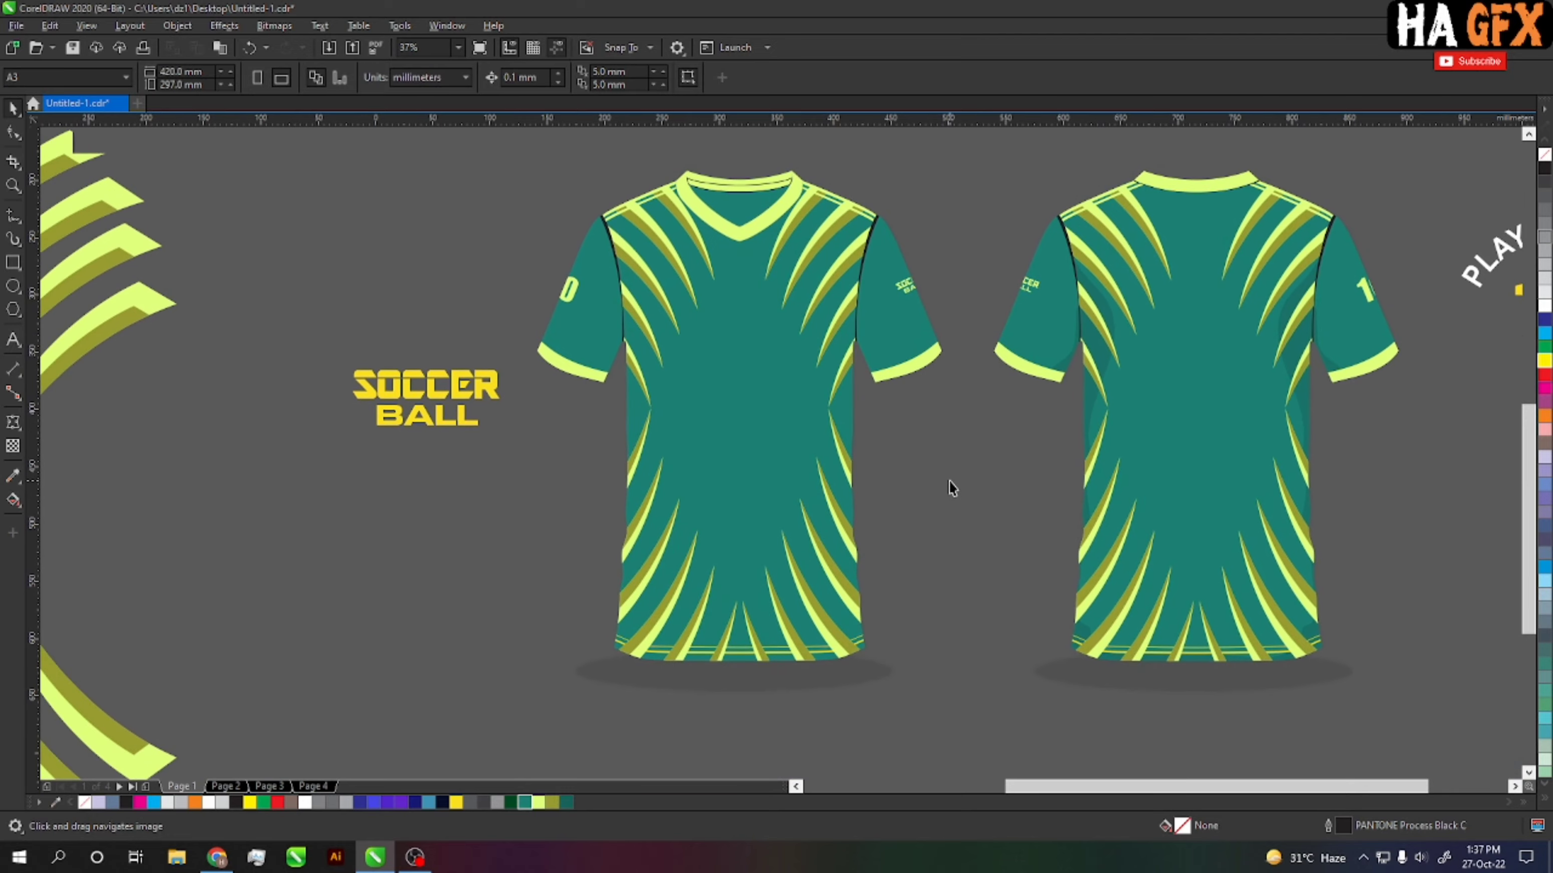
pyautogui.scroll(2, 465, 428)
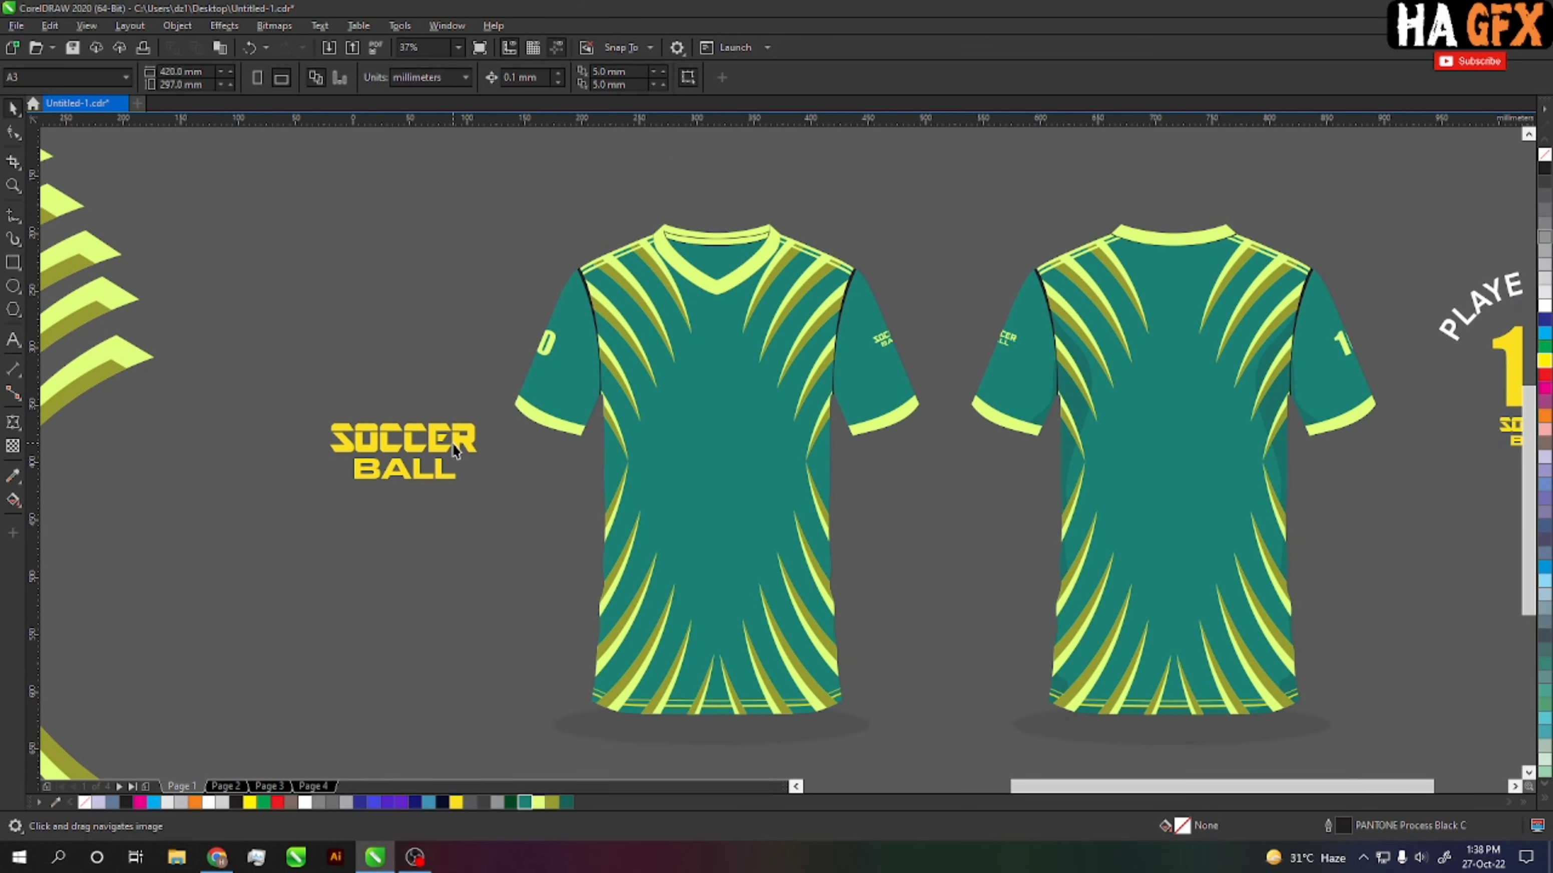
# Step: Move the SOCCER BALL lettering onto the front chest, ungroup it and delete BALL
pyautogui.moveTo(454, 450); pyautogui.dragTo(762, 441)
pyautogui.click(918, 537)
pyautogui.scroll(2, 683, 434)
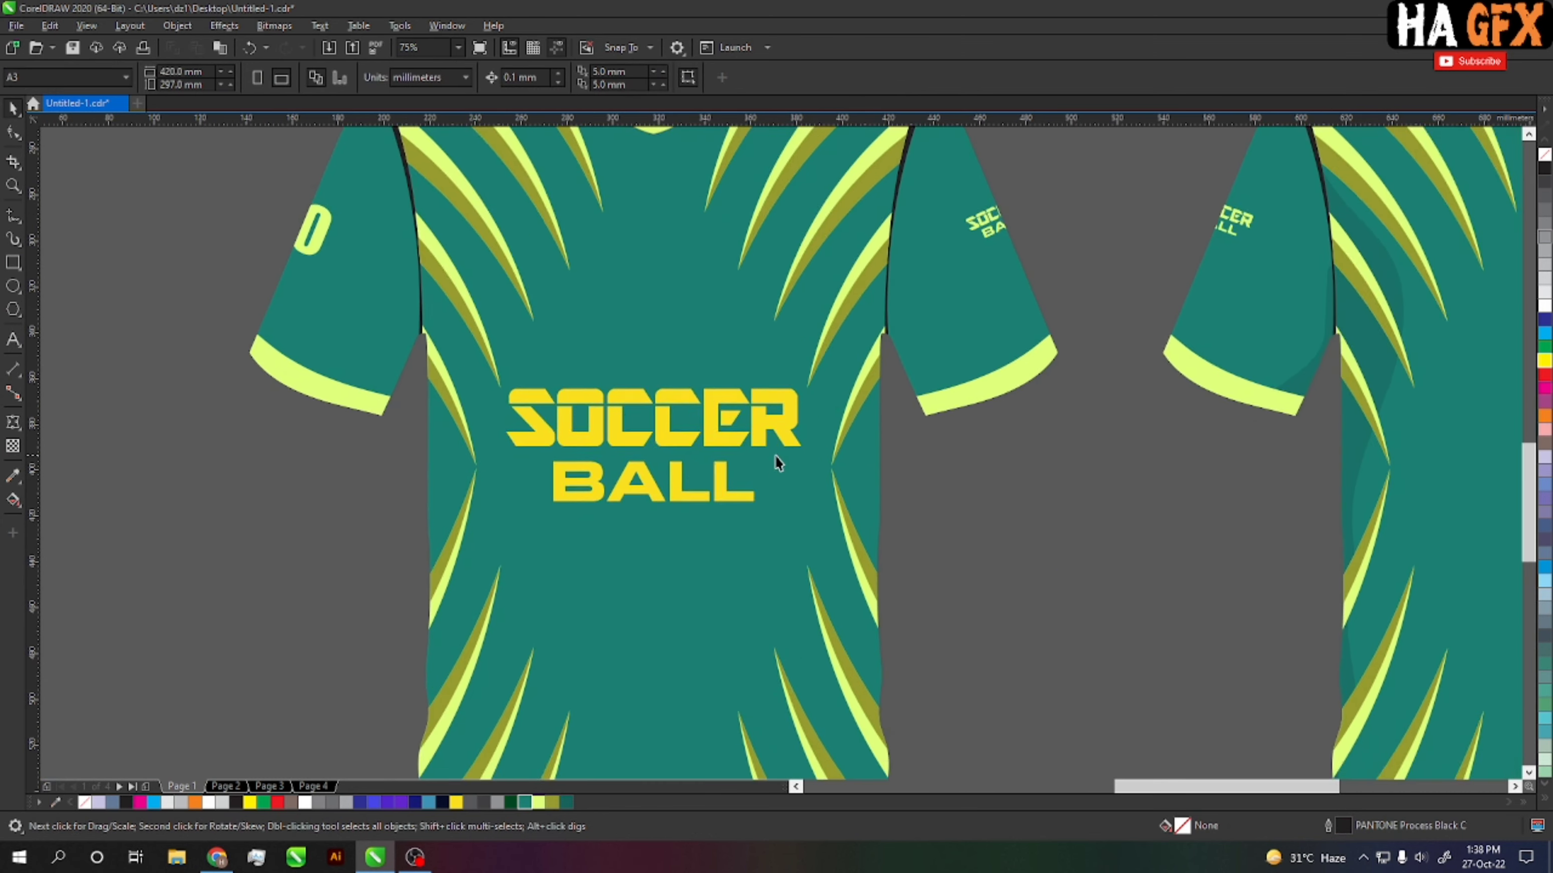
pyautogui.scroll(1, 774, 454)
pyautogui.moveTo(723, 504); pyautogui.dragTo(734, 455)
pyautogui.click(646, 77)
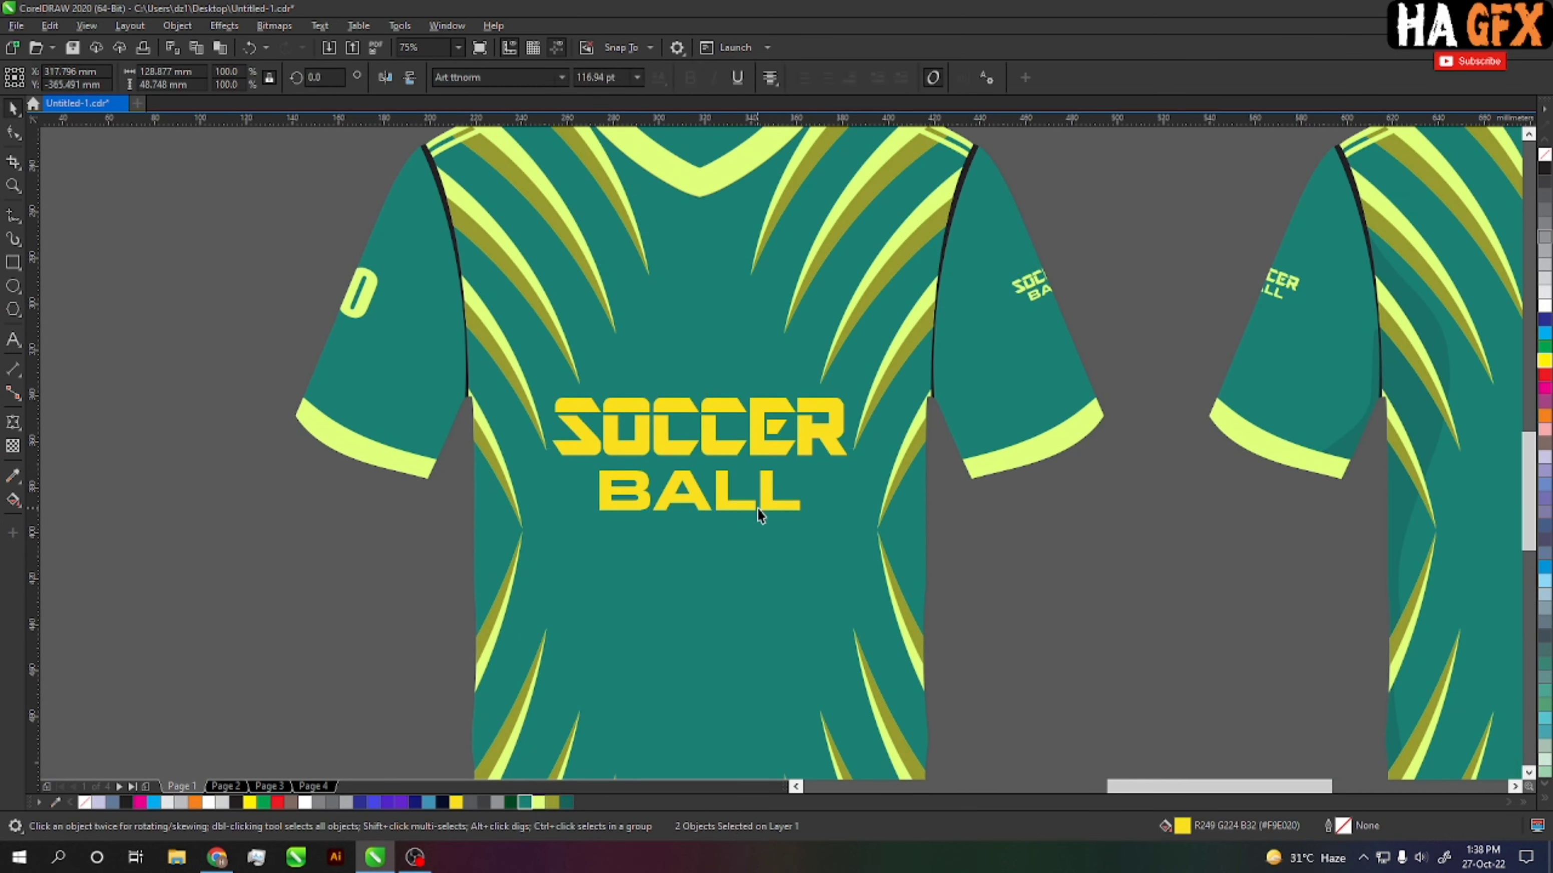
pyautogui.click(780, 512)
pyautogui.press('Delete')
# Step: Retype SOCCER as PAKISTAN, set it in the Asad font and shrink it to about 58%
pyautogui.doubleClick(838, 446)
pyautogui.moveTo(838, 447); pyautogui.dragTo(487, 451)
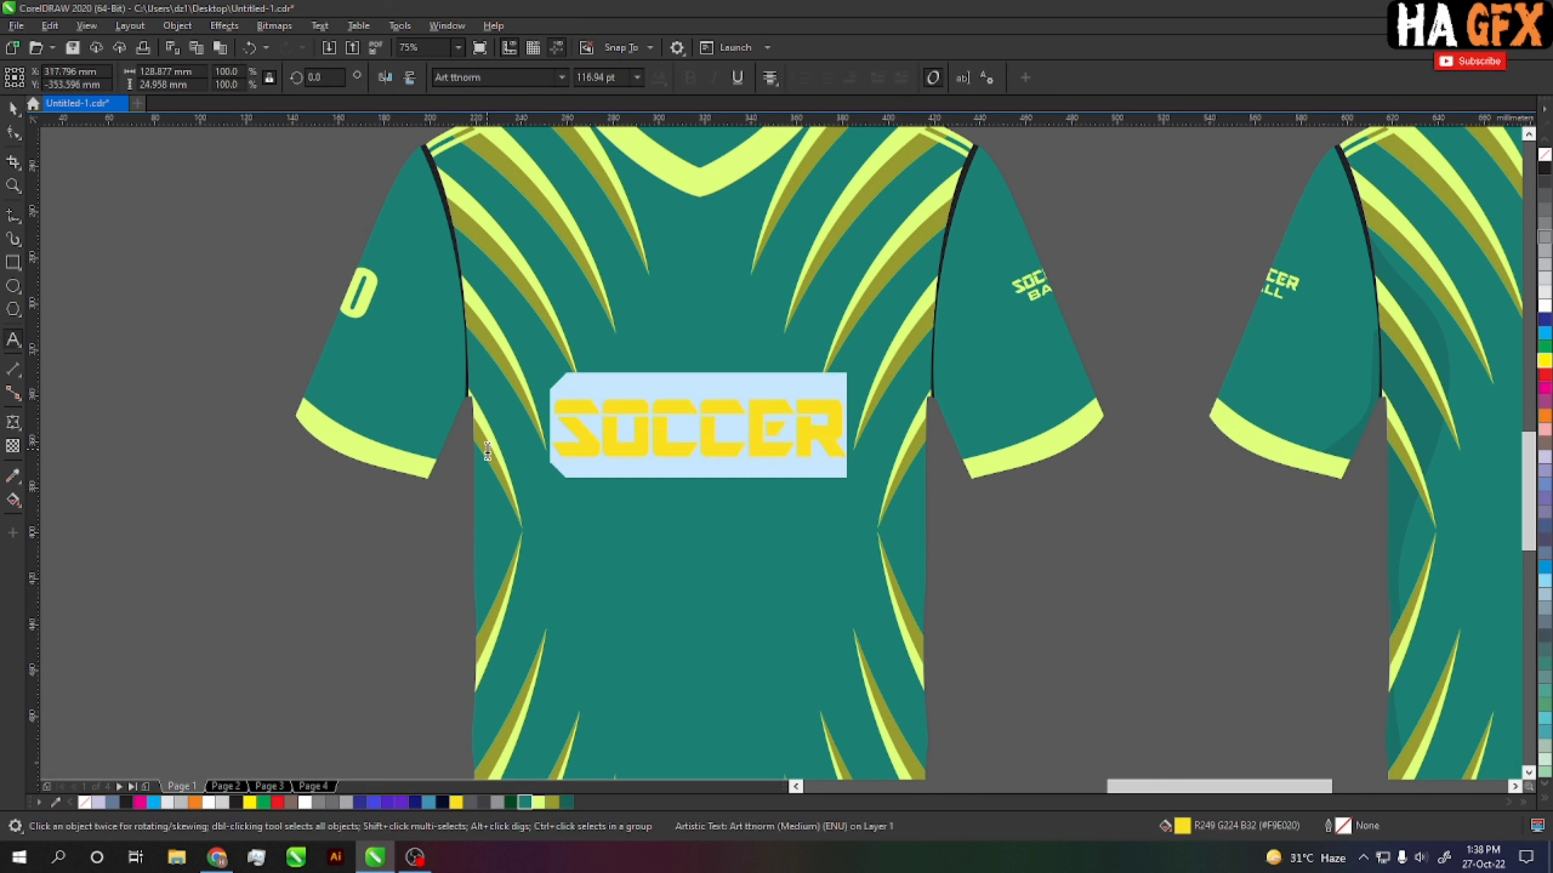
pyautogui.write('PAK')
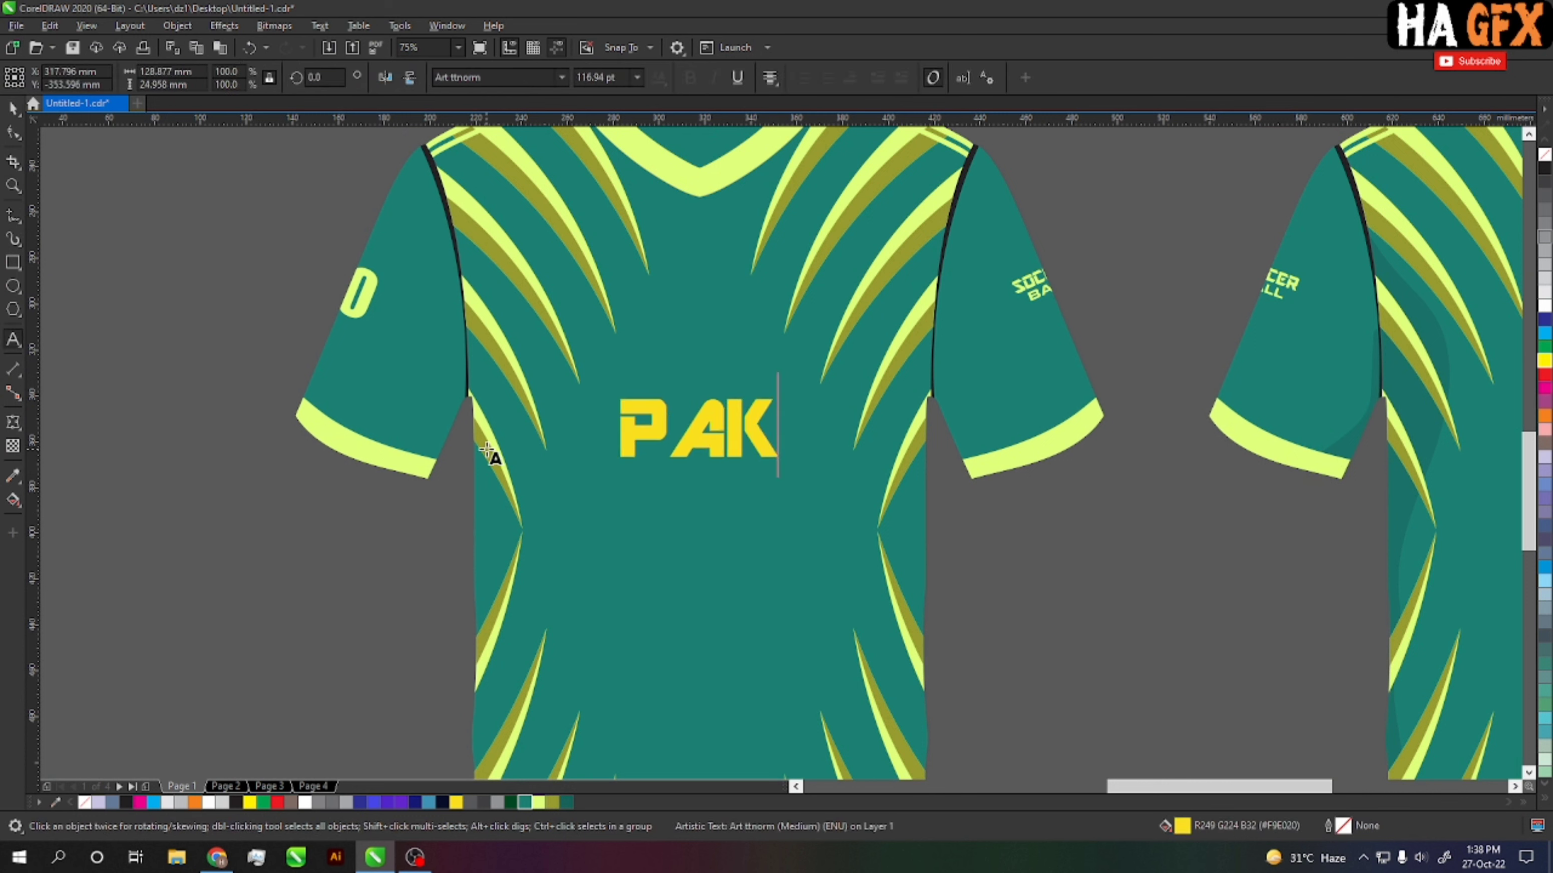
pyautogui.write('ISTAN')
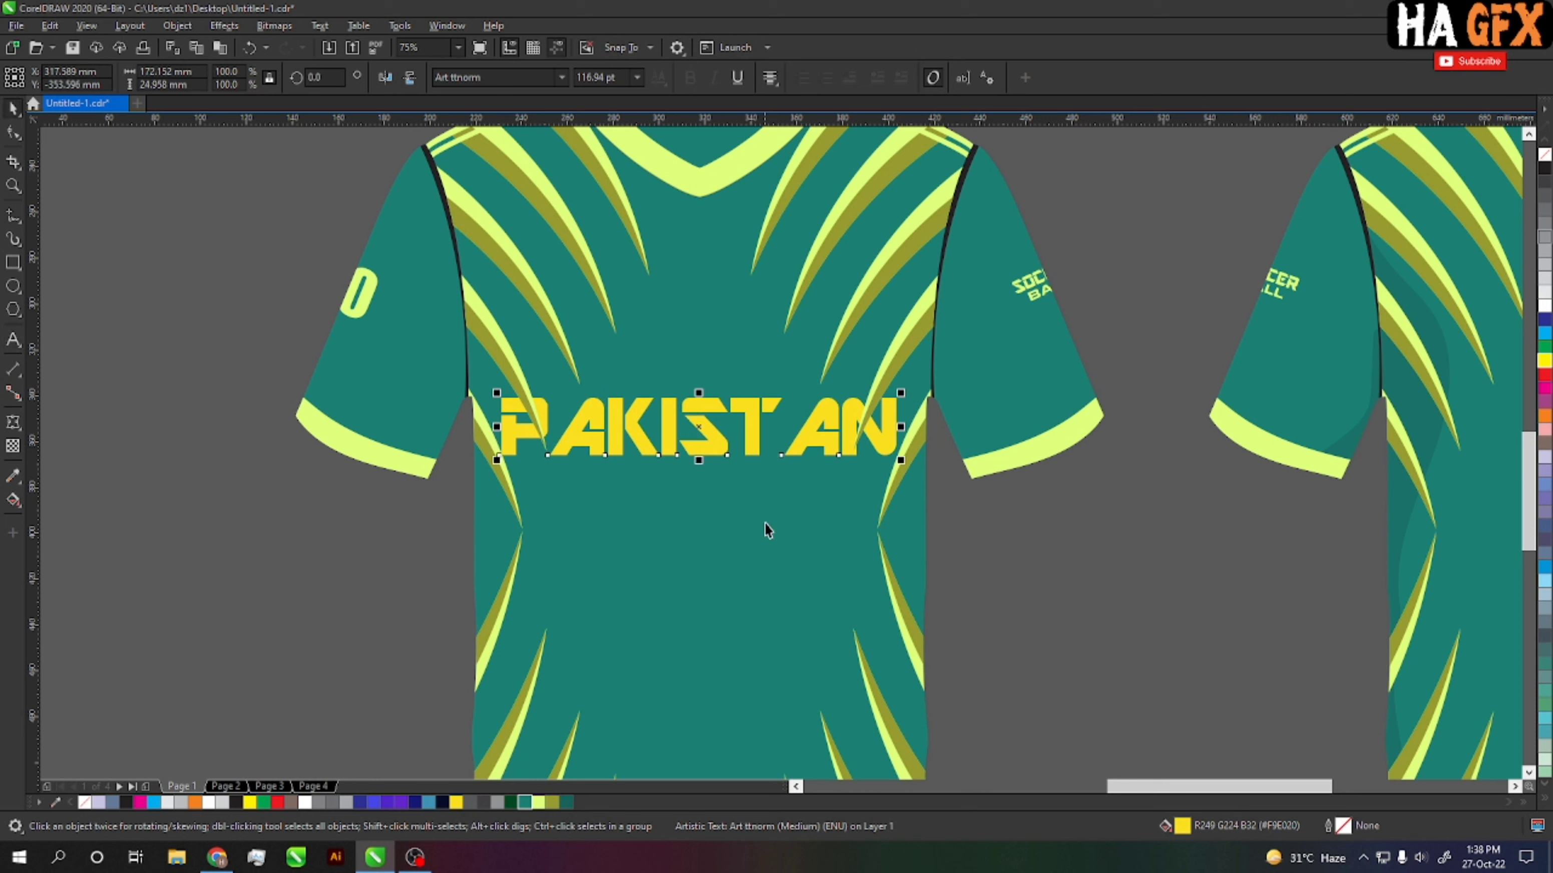
pyautogui.click(798, 542)
pyautogui.click(823, 444)
pyautogui.click(562, 78)
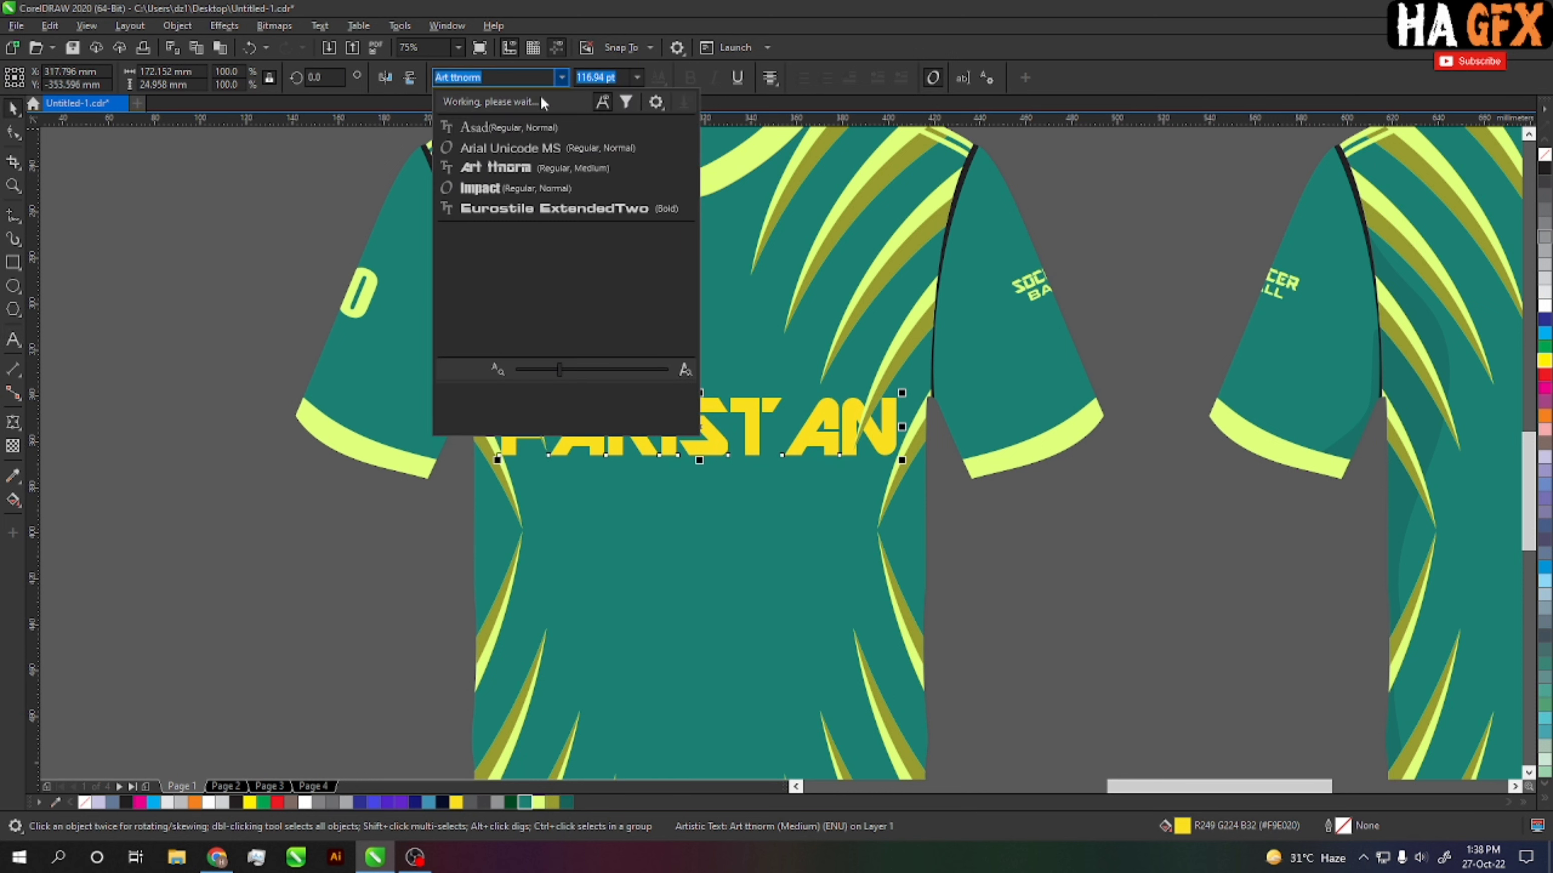
pyautogui.click(486, 128)
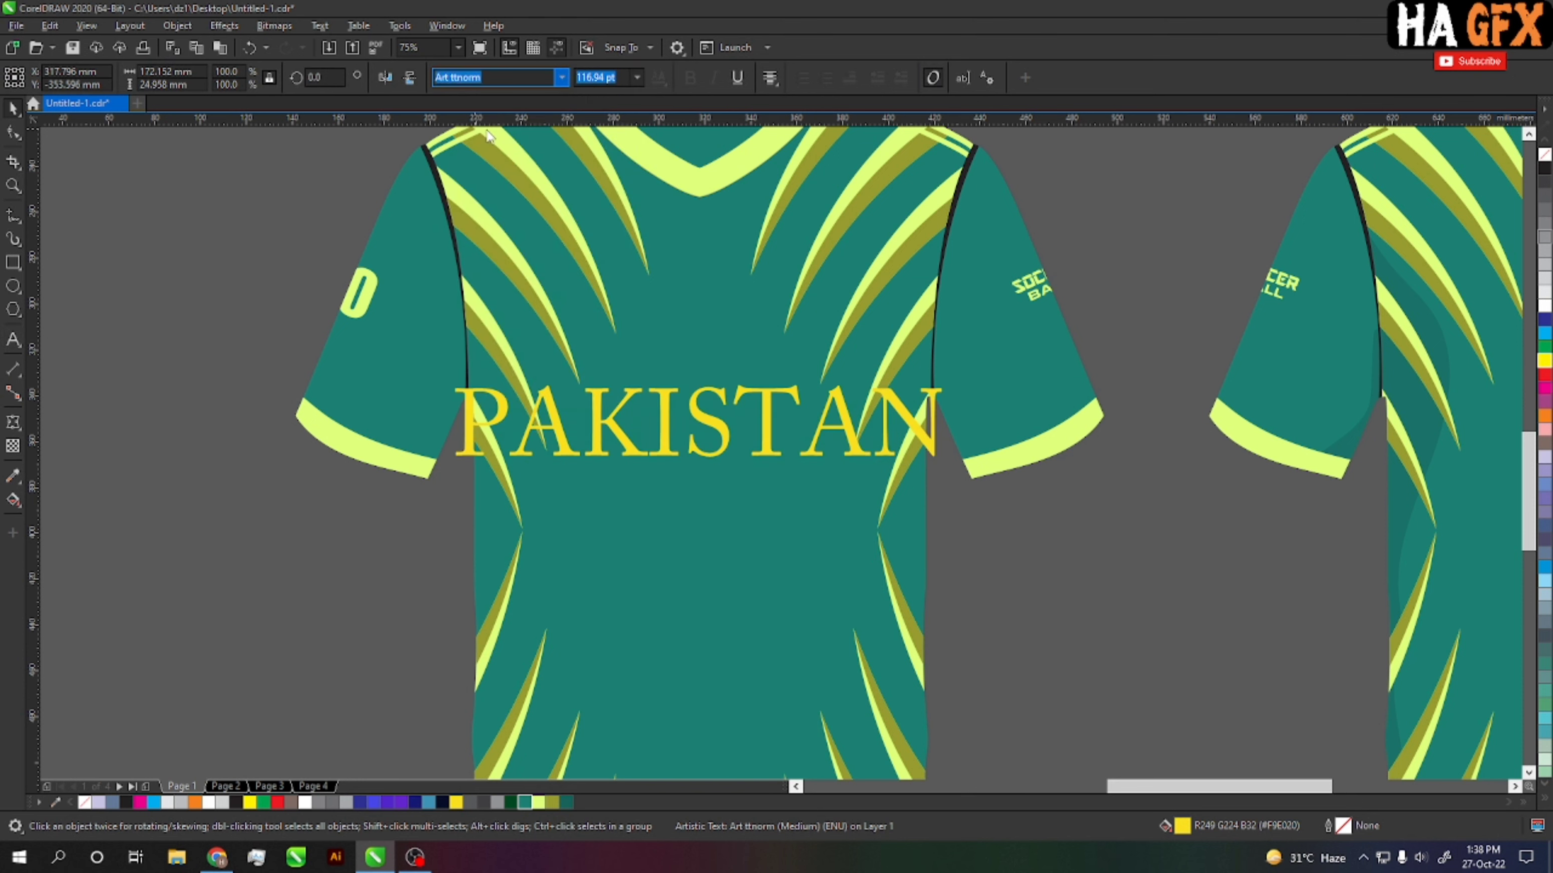
pyautogui.moveTo(950, 463); pyautogui.dragTo(850, 476)
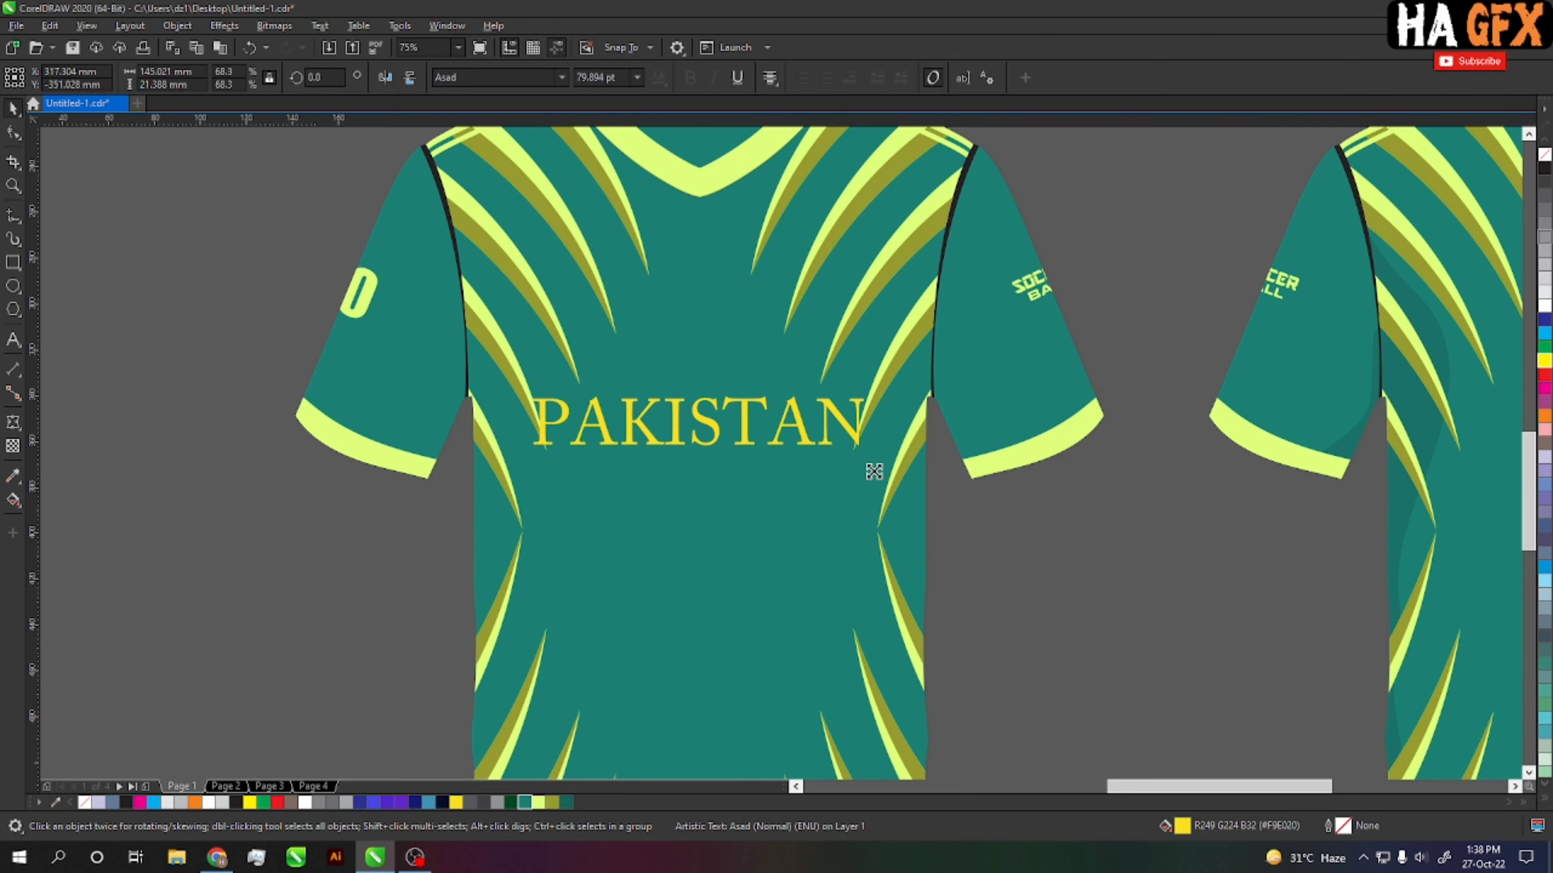
pyautogui.keyDown('shift'); pyautogui.click(805, 503); pyautogui.keyUp('shift')
# Step: Move the PLAYER NAME, 10 and SOCCER BALL group onto the back jersey just below the collar
pyautogui.click(695, 436)
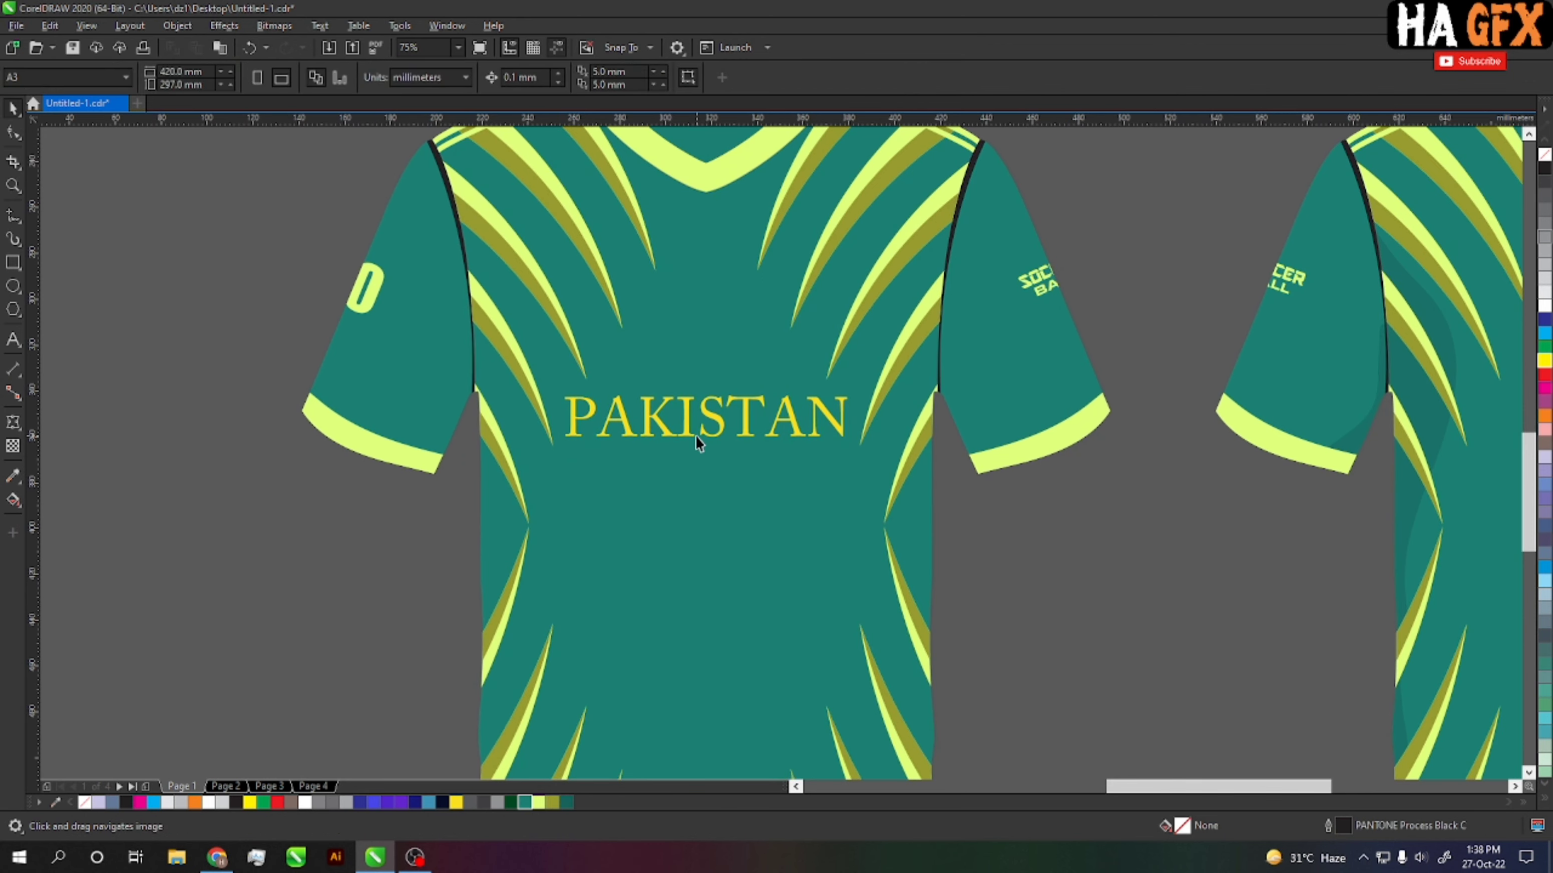
pyautogui.scroll(2, 696, 435)
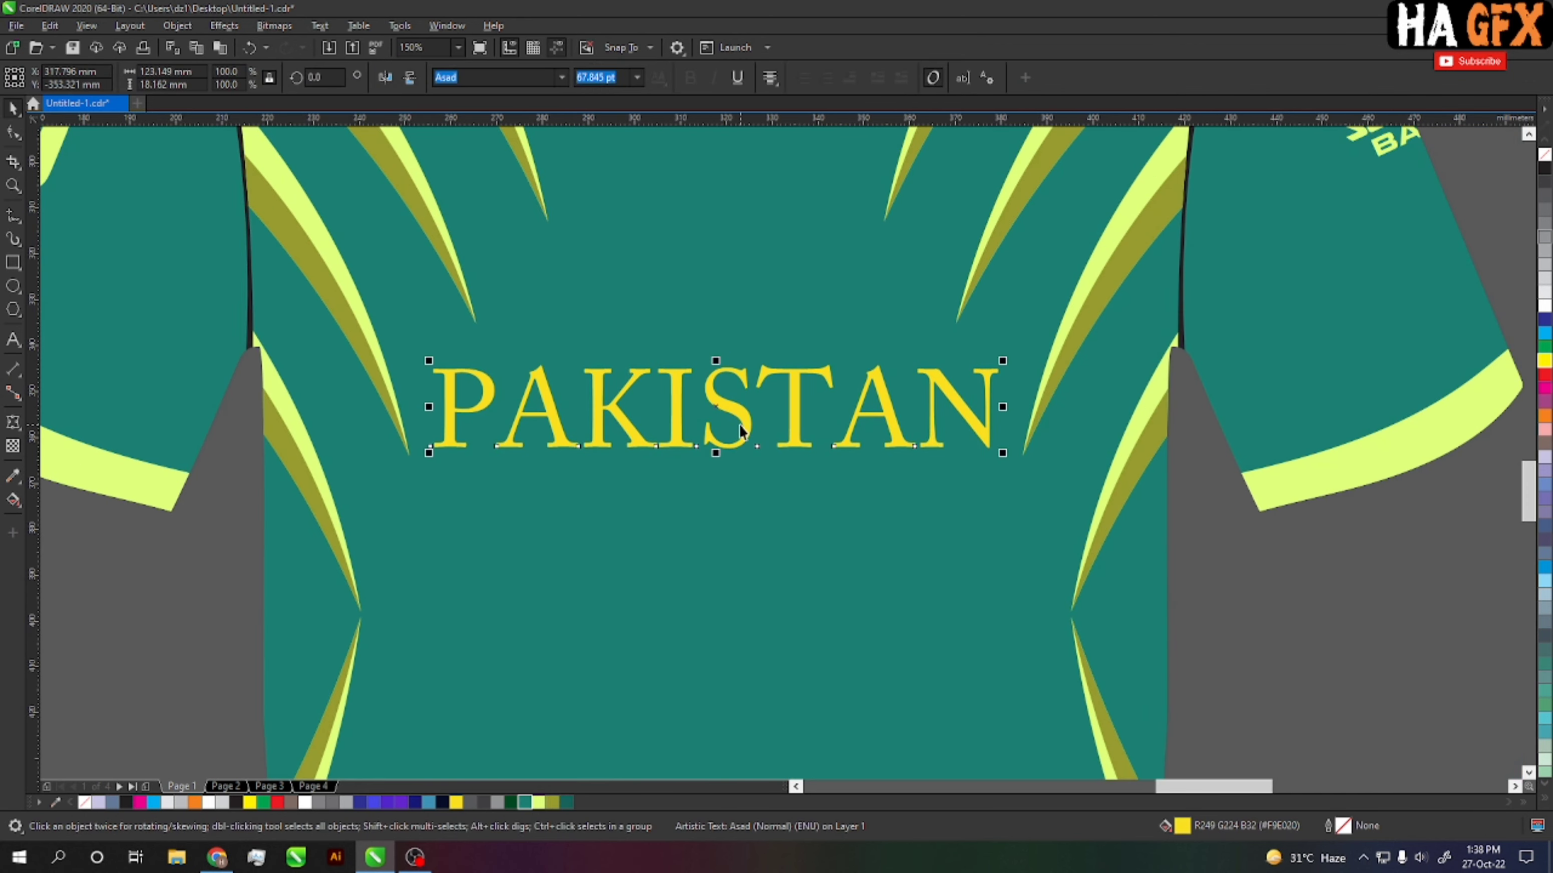
pyautogui.scroll(-2, 739, 424)
pyautogui.click(1086, 607)
pyautogui.scroll(-1, 842, 634)
pyautogui.scroll(-1, 925, 603)
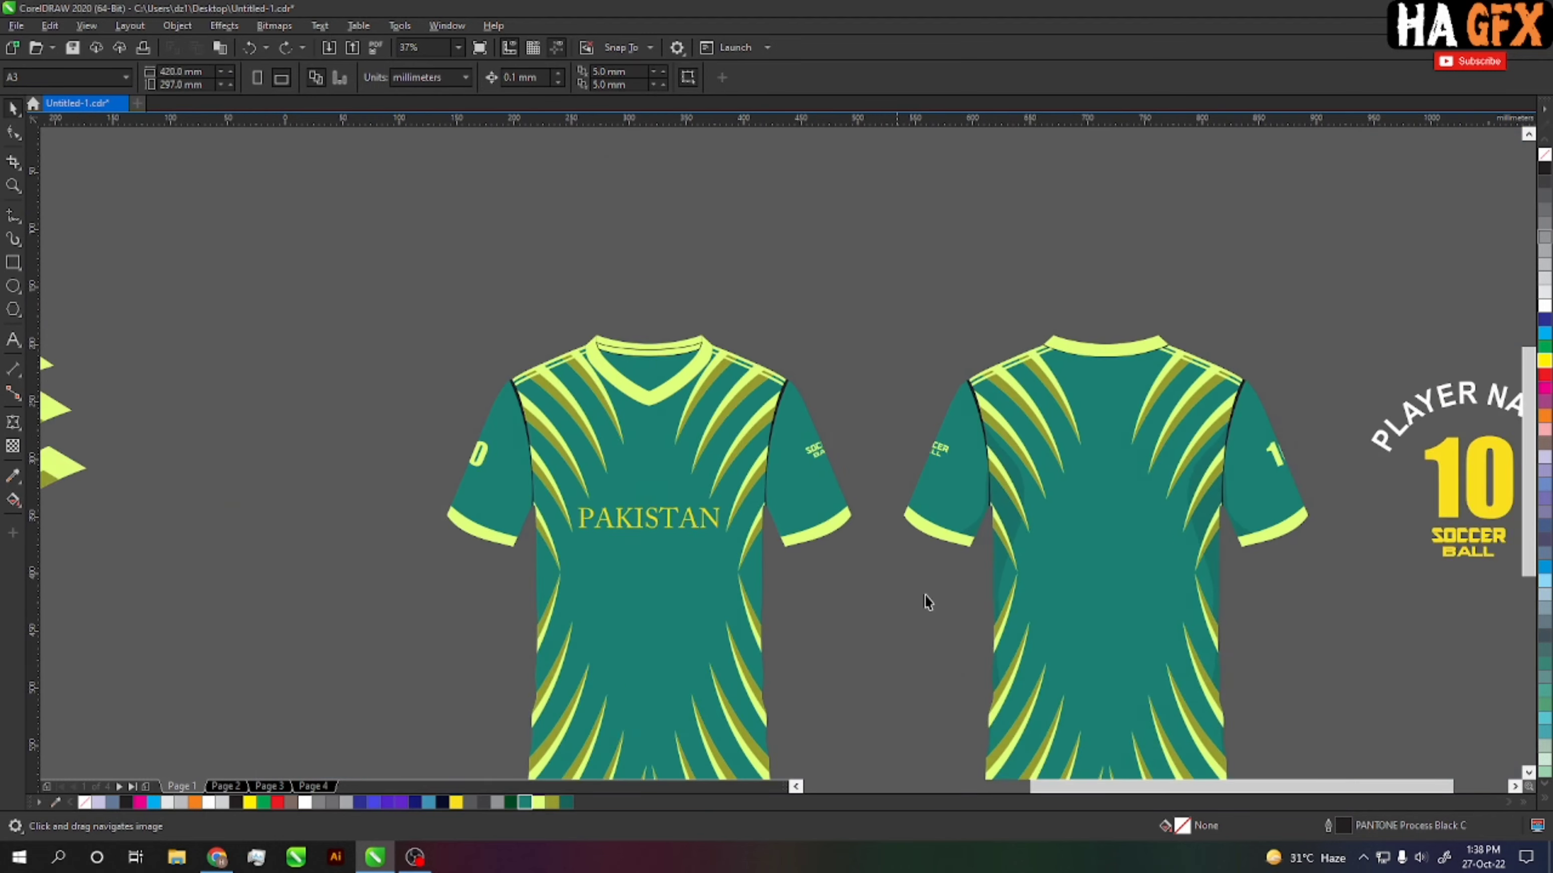
pyautogui.hscroll(2, 1039, 465)
pyautogui.moveTo(944, 285); pyautogui.dragTo(1307, 591)
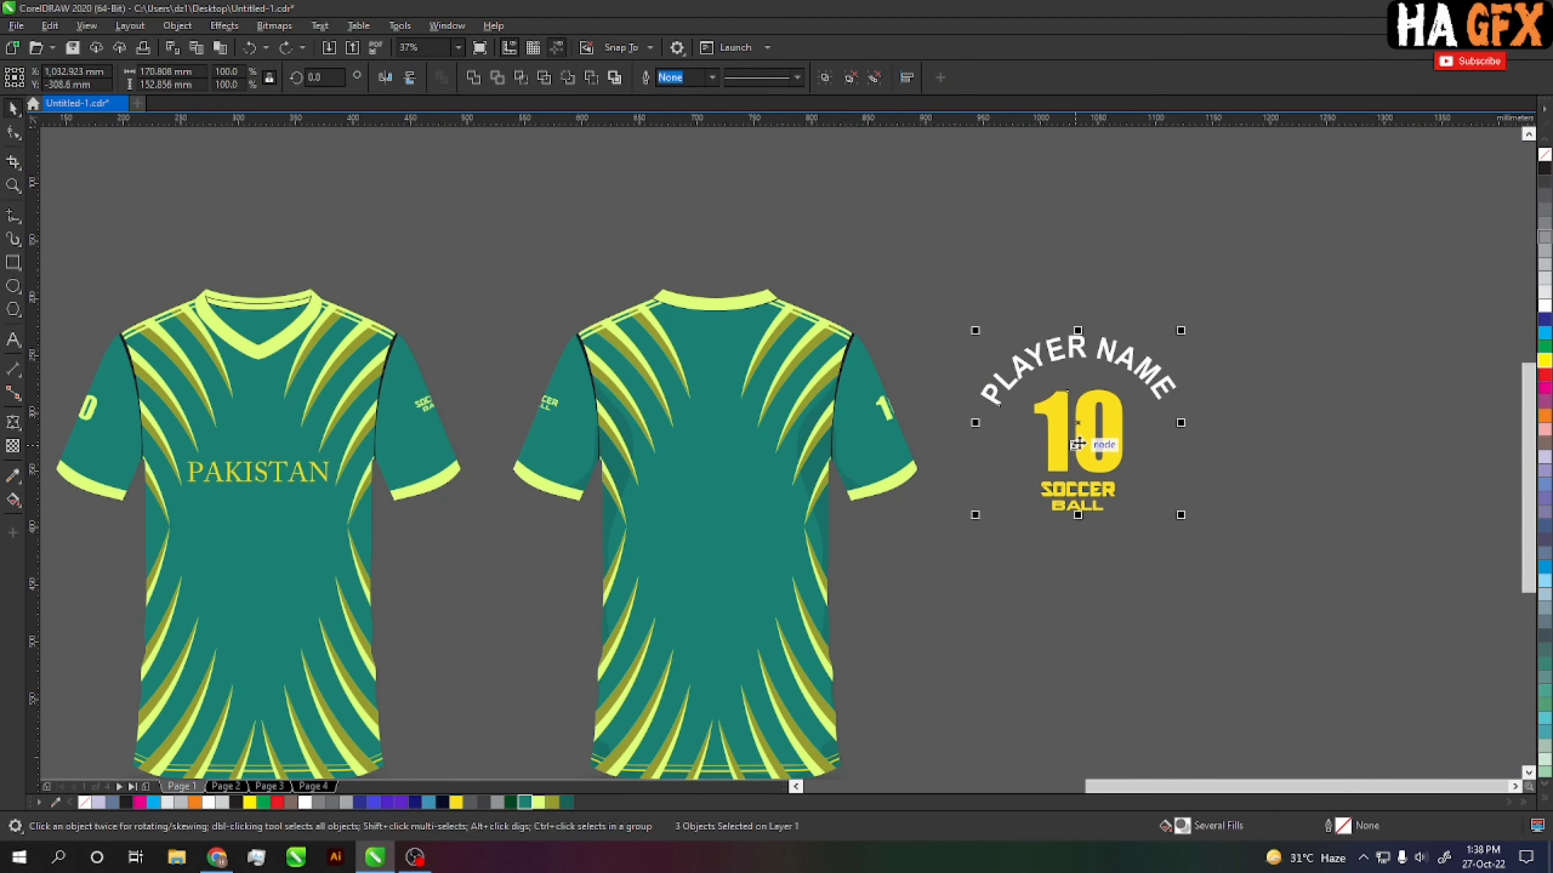
pyautogui.moveTo(1079, 441); pyautogui.dragTo(709, 464)
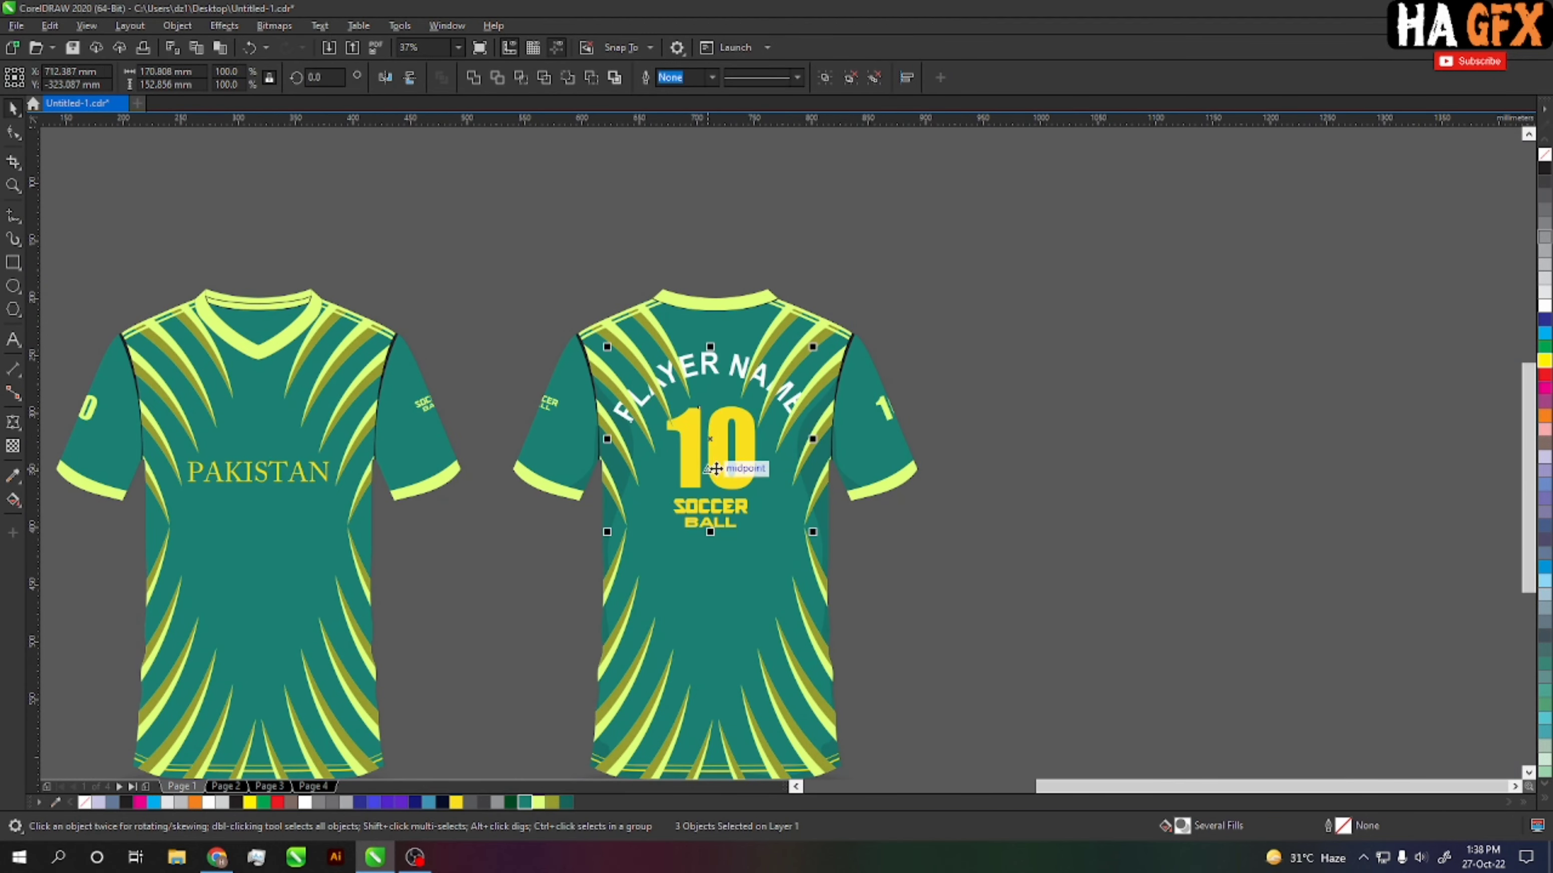
pyautogui.scroll(2, 854, 503)
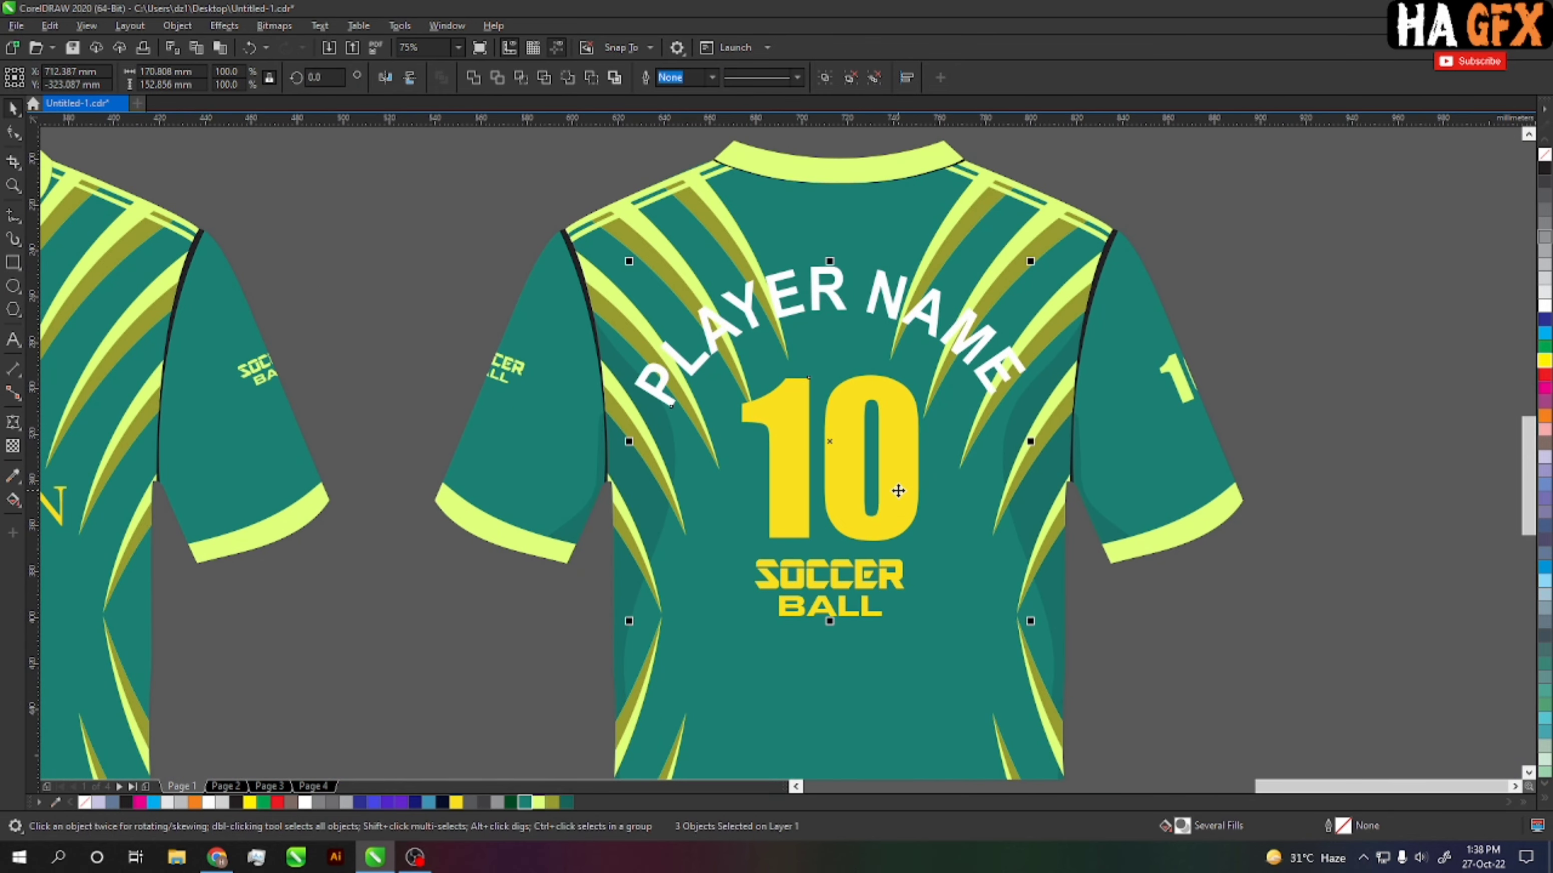
pyautogui.moveTo(898, 490); pyautogui.dragTo(905, 468)
pyautogui.press('Escape')
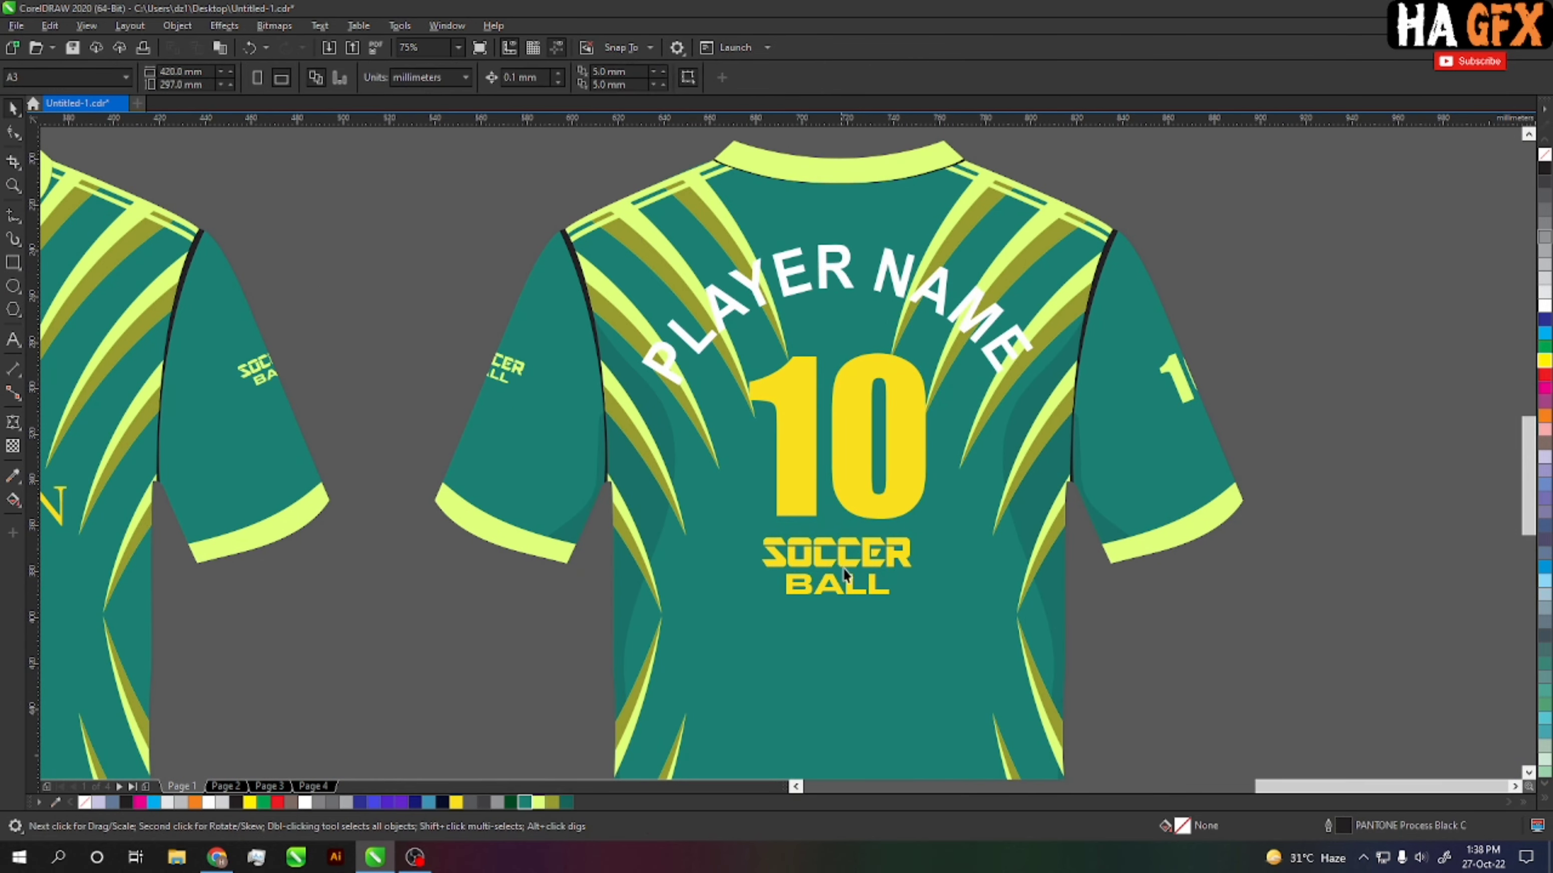
# Step: Select the 10 and SOCCER BALL lettering on the back jersey
pyautogui.click(845, 575)
pyautogui.moveTo(552, 635)
pyautogui.mouseDown()
pyautogui.moveTo(632, 594)
pyautogui.moveTo(780, 604)
pyautogui.moveTo(1081, 428)
pyautogui.moveTo(1041, 428)
pyautogui.mouseUp()
pyautogui.scroll(-2, 632, 593)
# Step: After trying olive and lime shades, make the back's 10 and SOCCER BALL dark navy
pyautogui.click(550, 804)
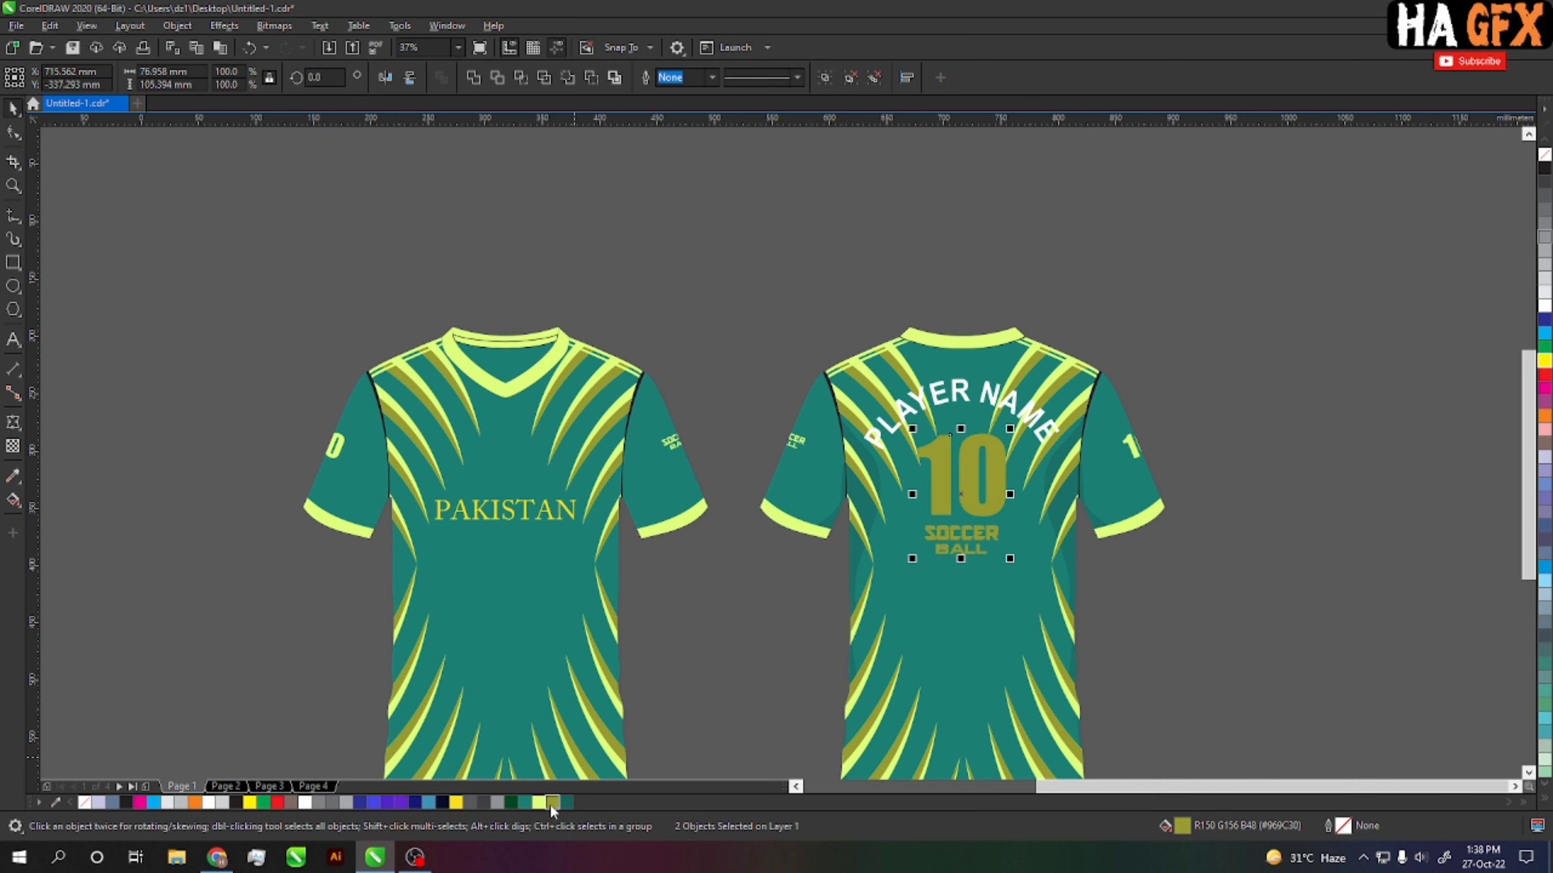
pyautogui.click(594, 742)
pyautogui.click(723, 619)
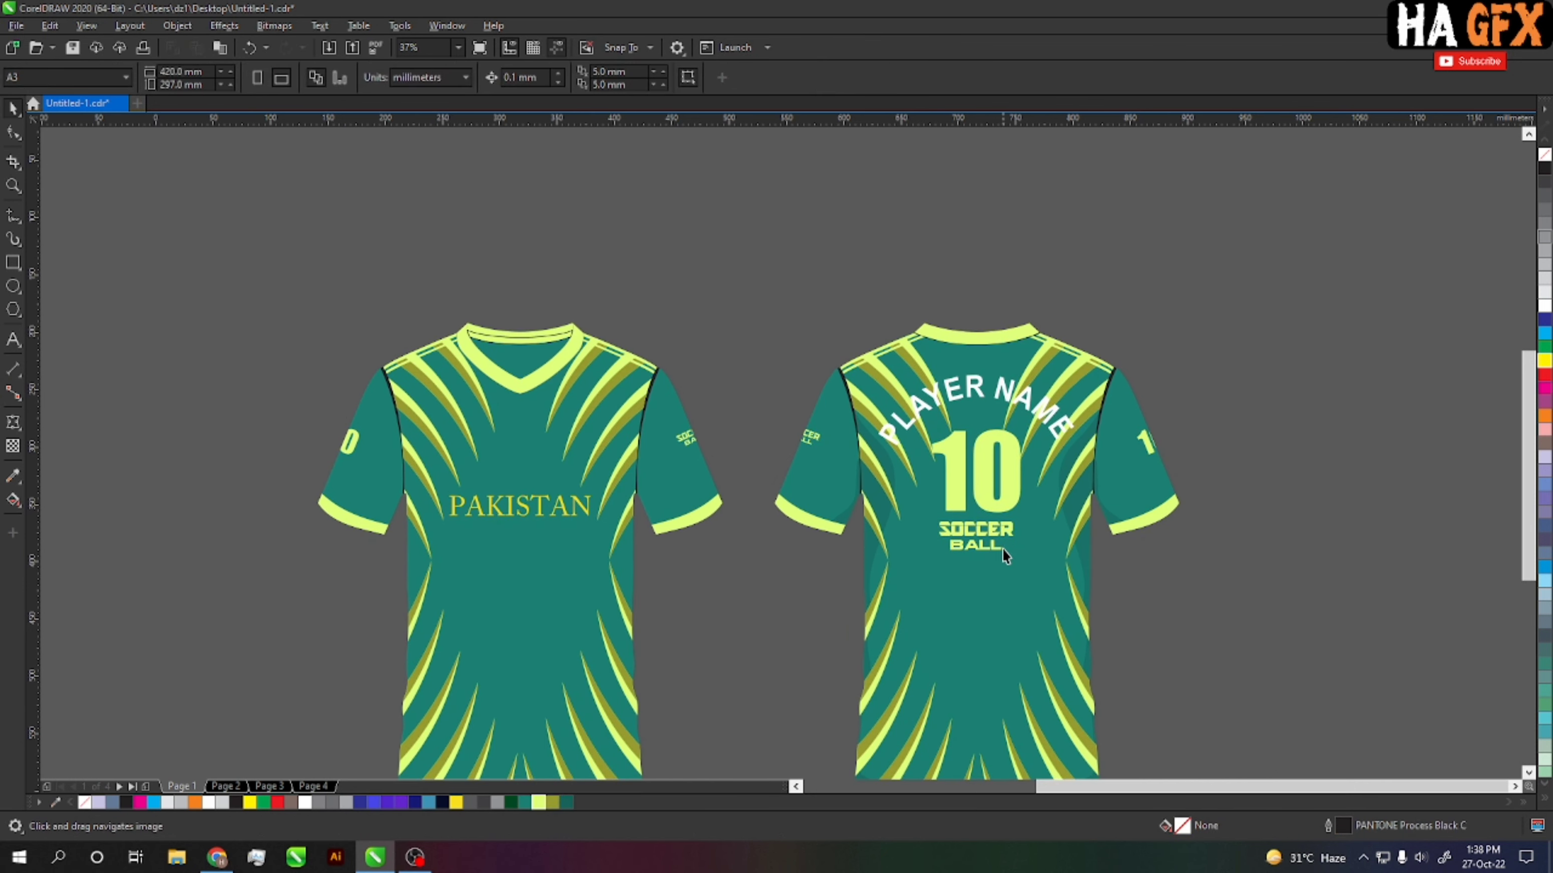
pyautogui.hotkey('ctrl', 'z')
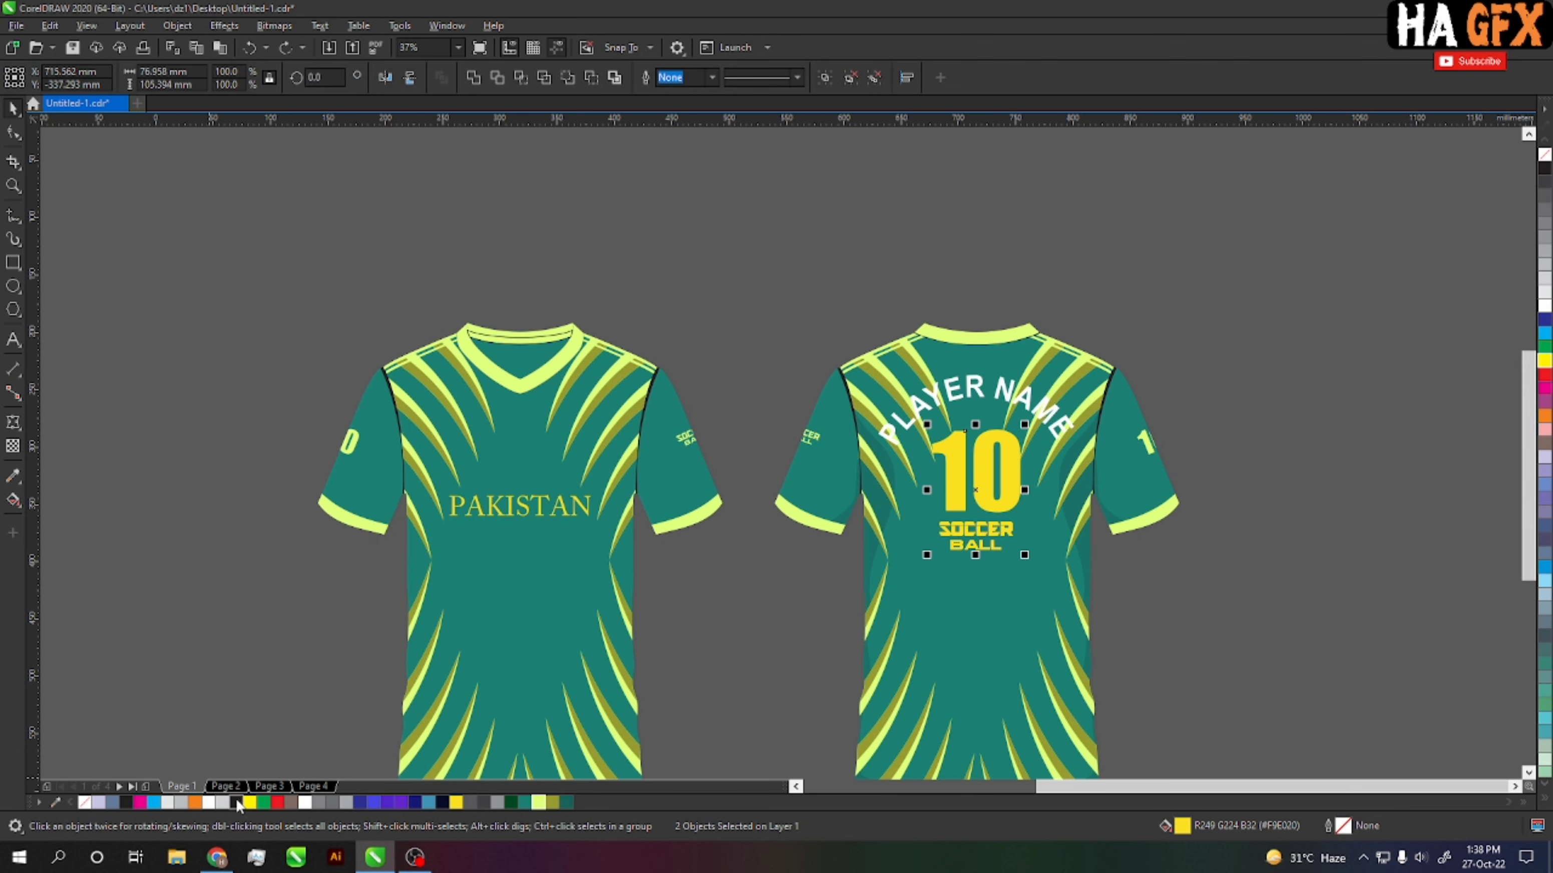
pyautogui.click(443, 804)
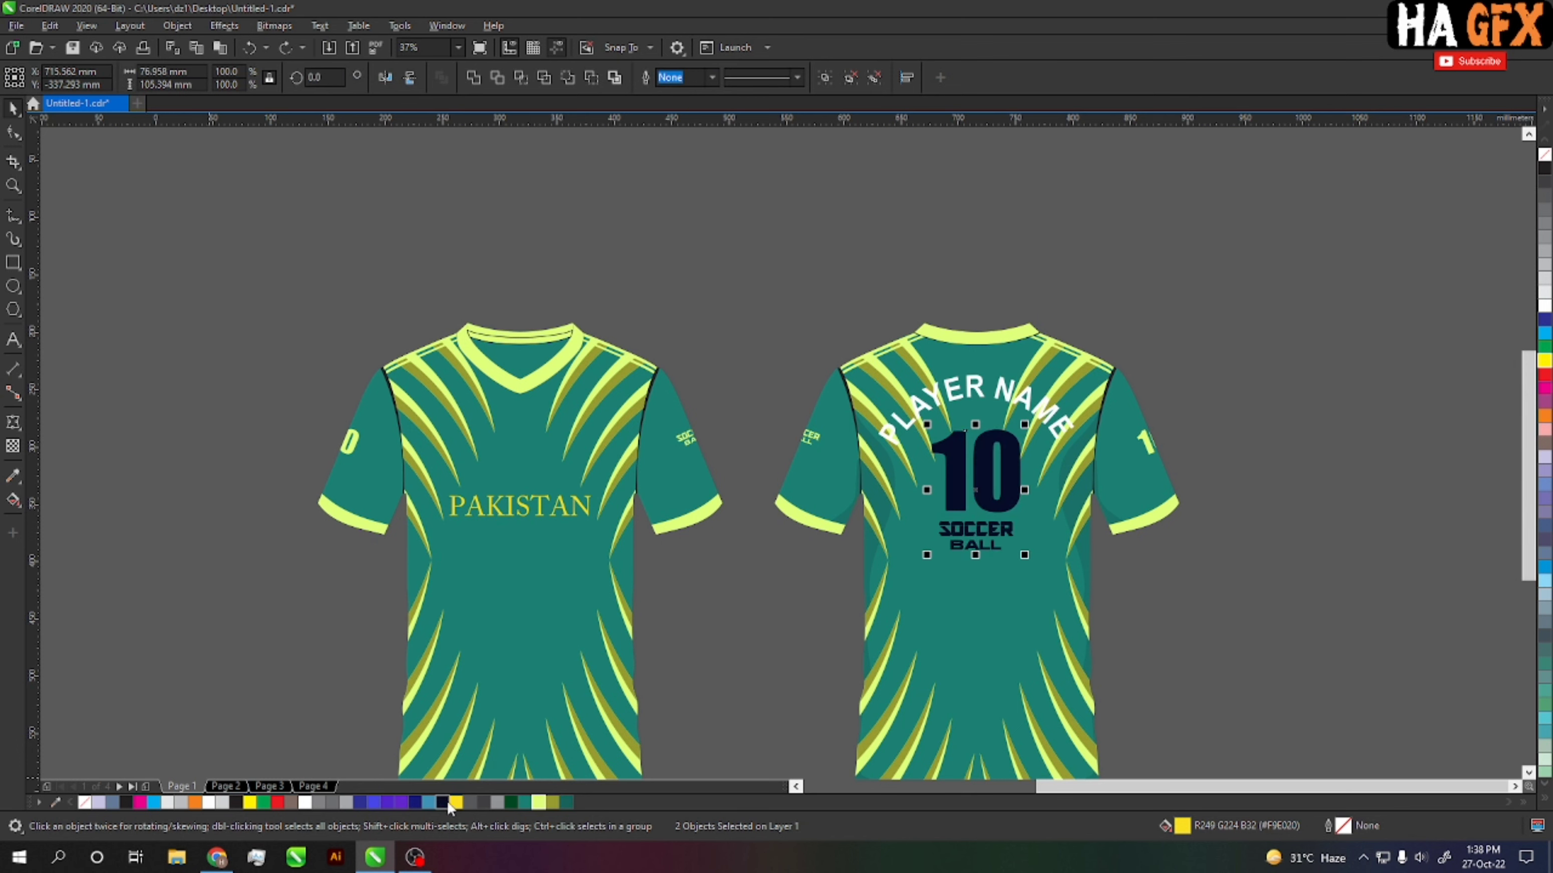
pyautogui.click(778, 622)
pyautogui.moveTo(780, 637); pyautogui.dragTo(805, 620)
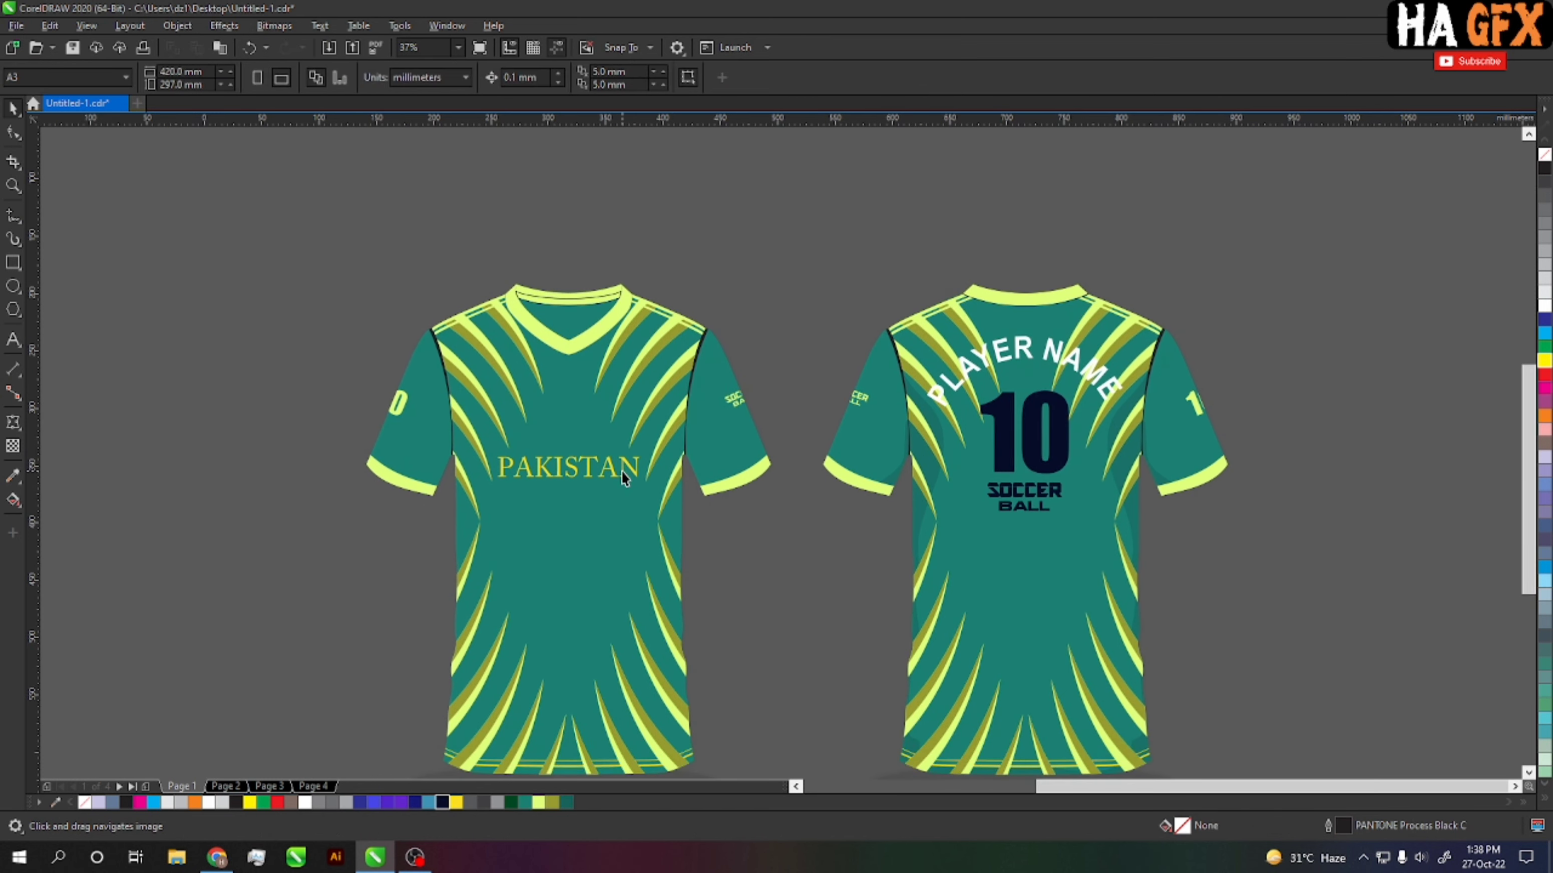
# Step: Fill the front PAKISTAN text with the same dark navy
pyautogui.click(622, 472)
pyautogui.click(444, 802)
pyautogui.click(770, 648)
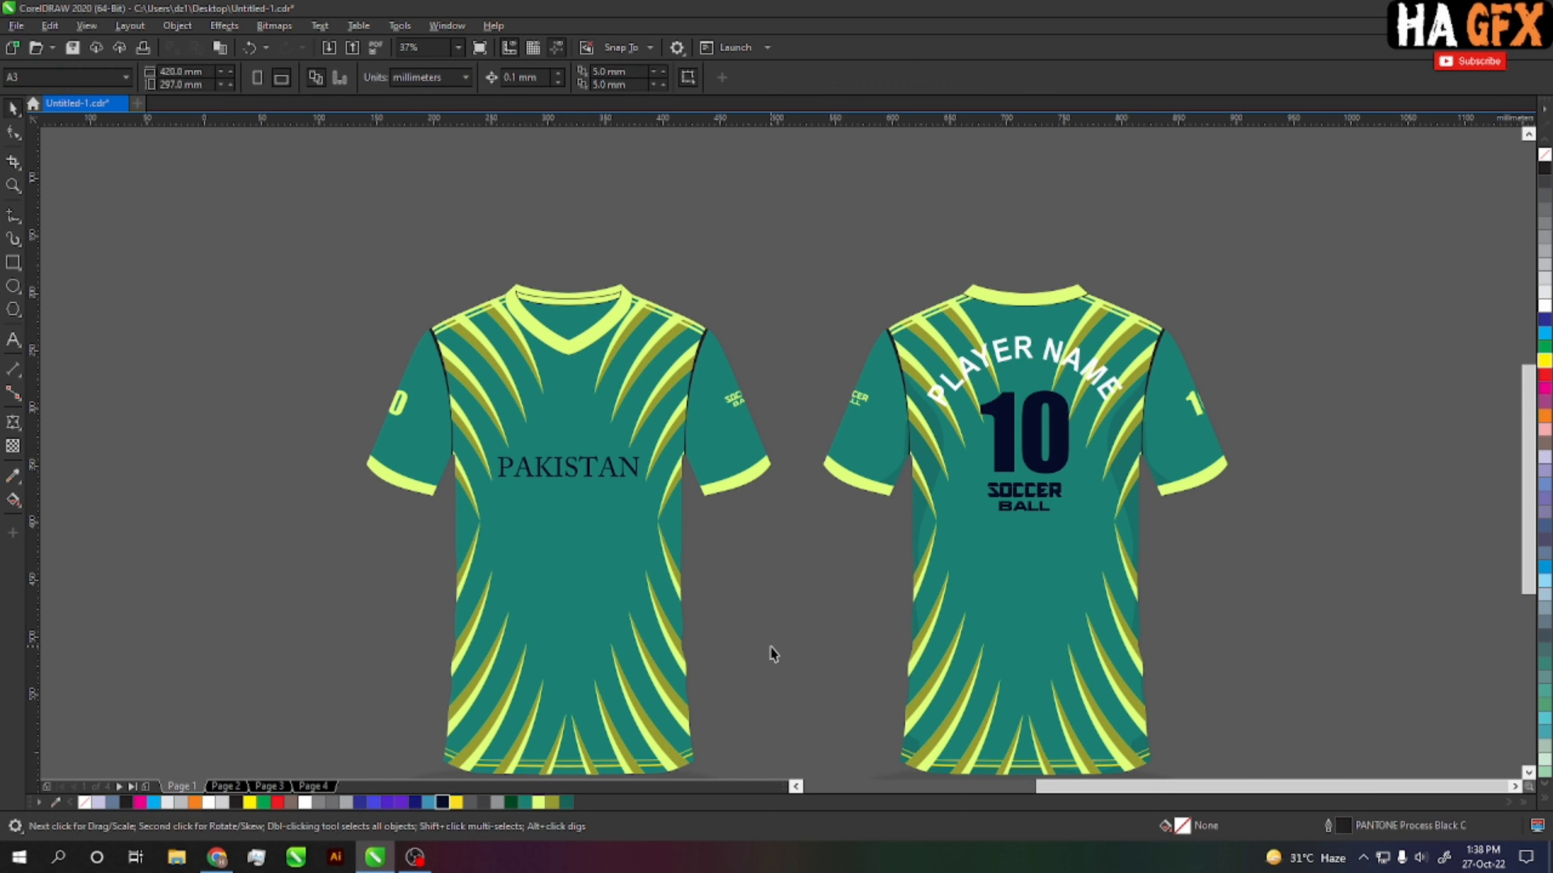
pyautogui.moveTo(776, 645); pyautogui.dragTo(837, 615)
pyautogui.moveTo(807, 508); pyautogui.dragTo(758, 646)
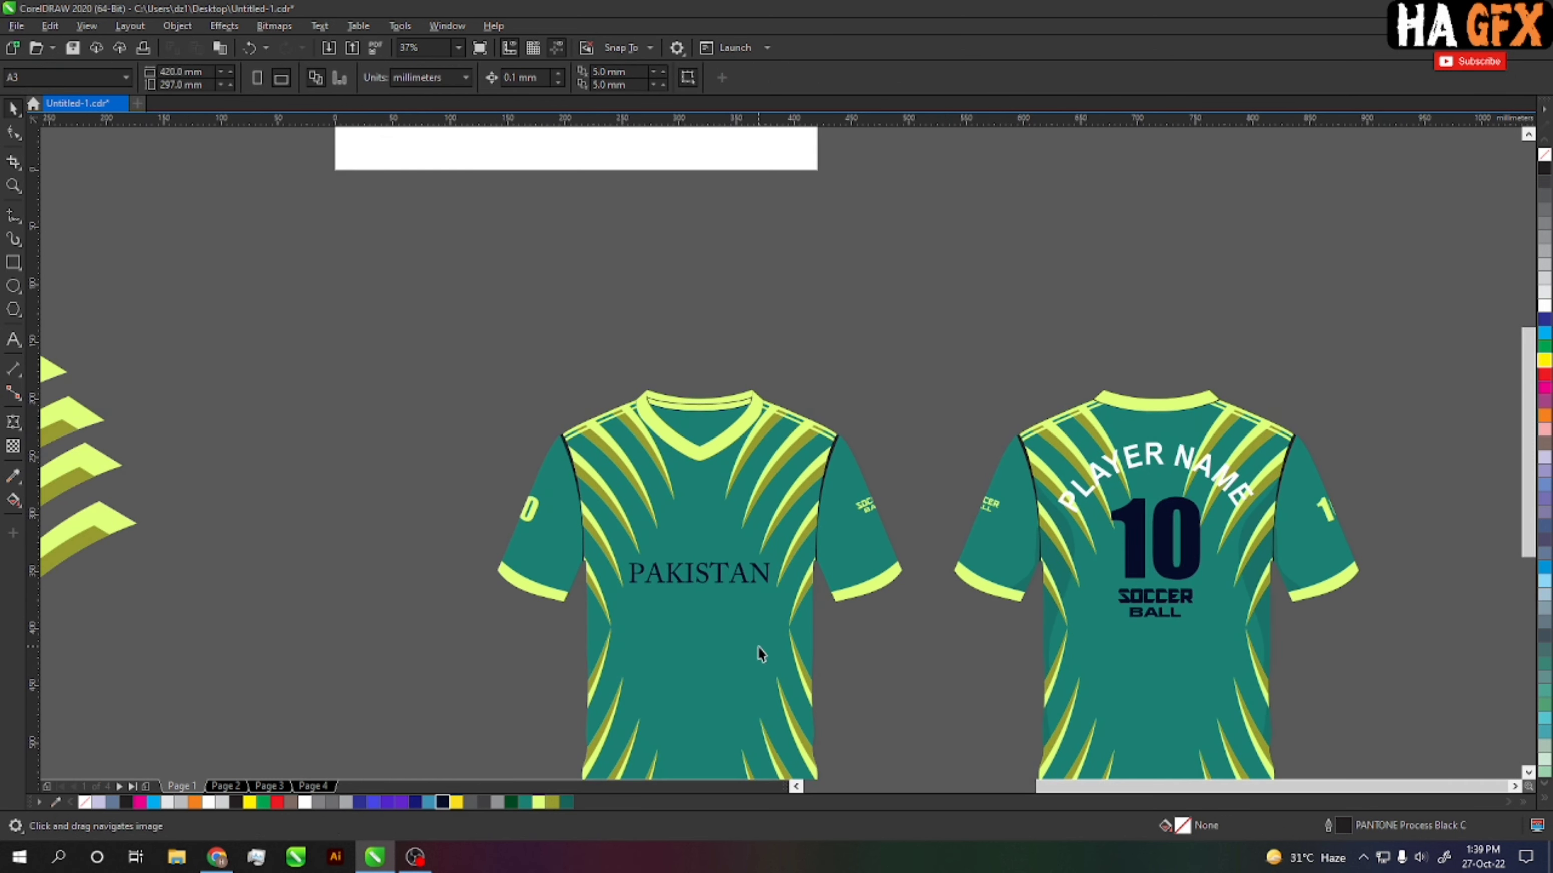
pyautogui.scroll(2, 762, 594)
pyautogui.click(755, 566)
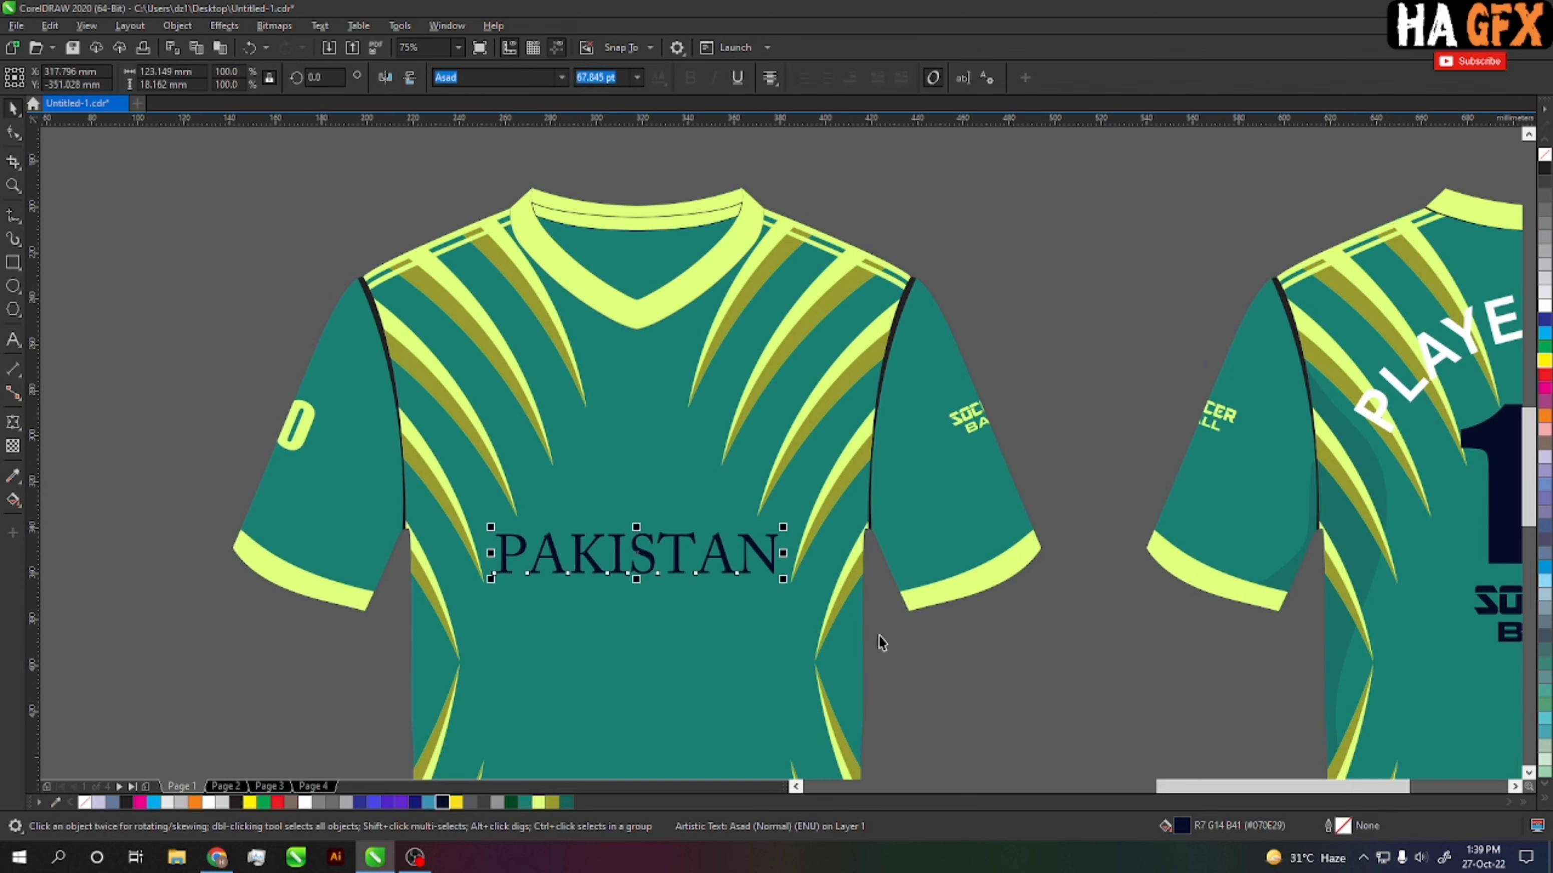
pyautogui.click(1102, 641)
pyautogui.moveTo(1446, 607)
pyautogui.mouseDown()
pyautogui.moveTo(1189, 506)
pyautogui.moveTo(478, 354)
pyautogui.mouseUp()
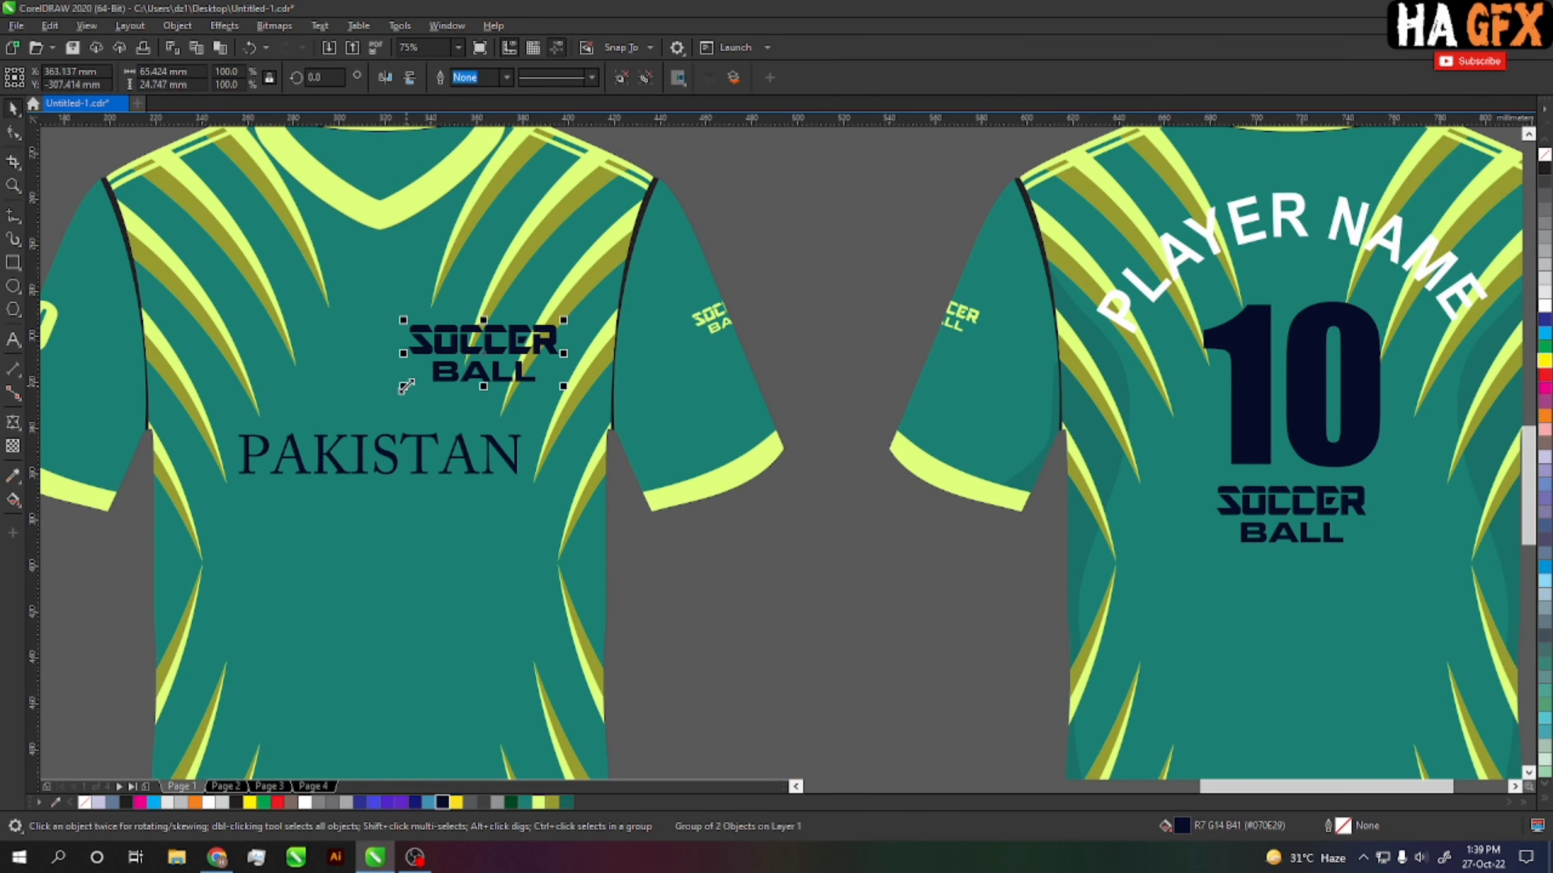
# Step: Shrink the SOCCER BALL copy and position it above PAKISTAN on the front chest
pyautogui.moveTo(403, 386); pyautogui.dragTo(469, 396)
pyautogui.scroll(3, 561, 439)
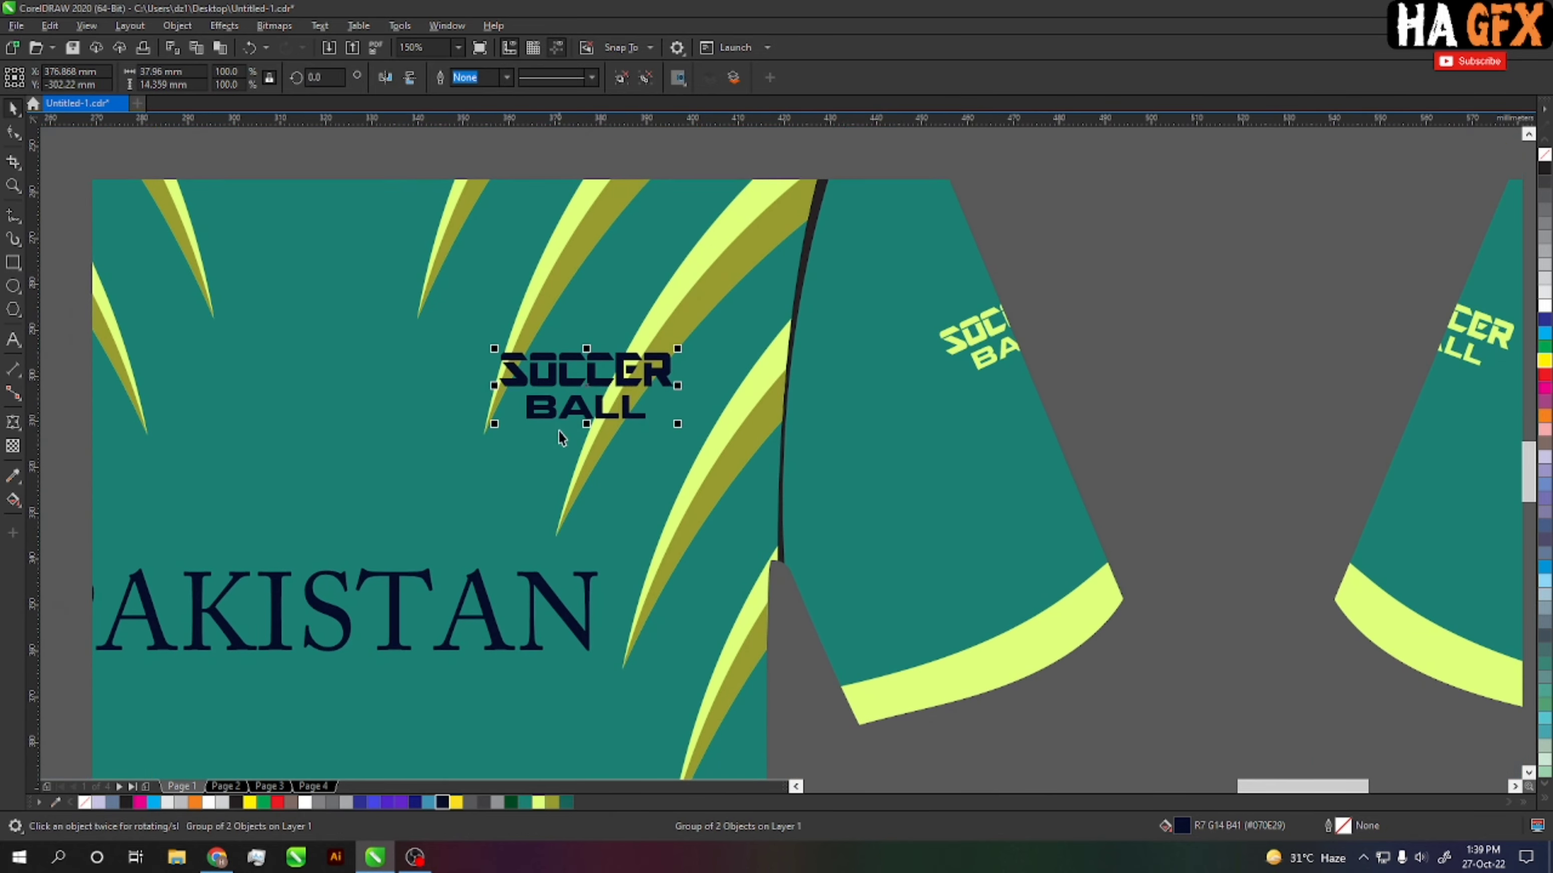
pyautogui.moveTo(572, 407); pyautogui.dragTo(550, 430)
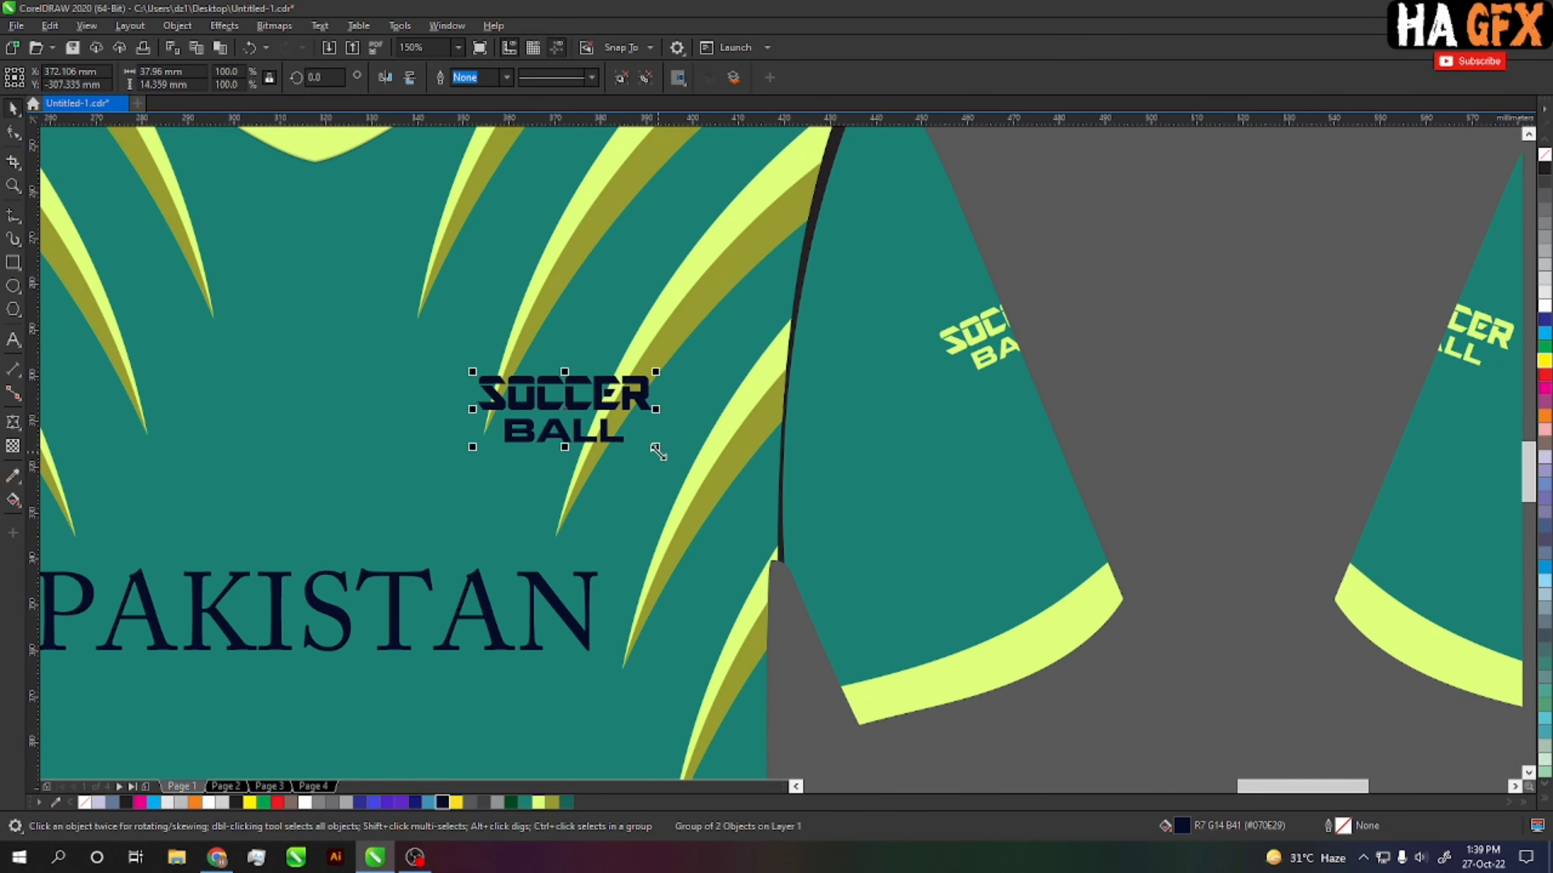
pyautogui.moveTo(656, 449); pyautogui.dragTo(633, 440)
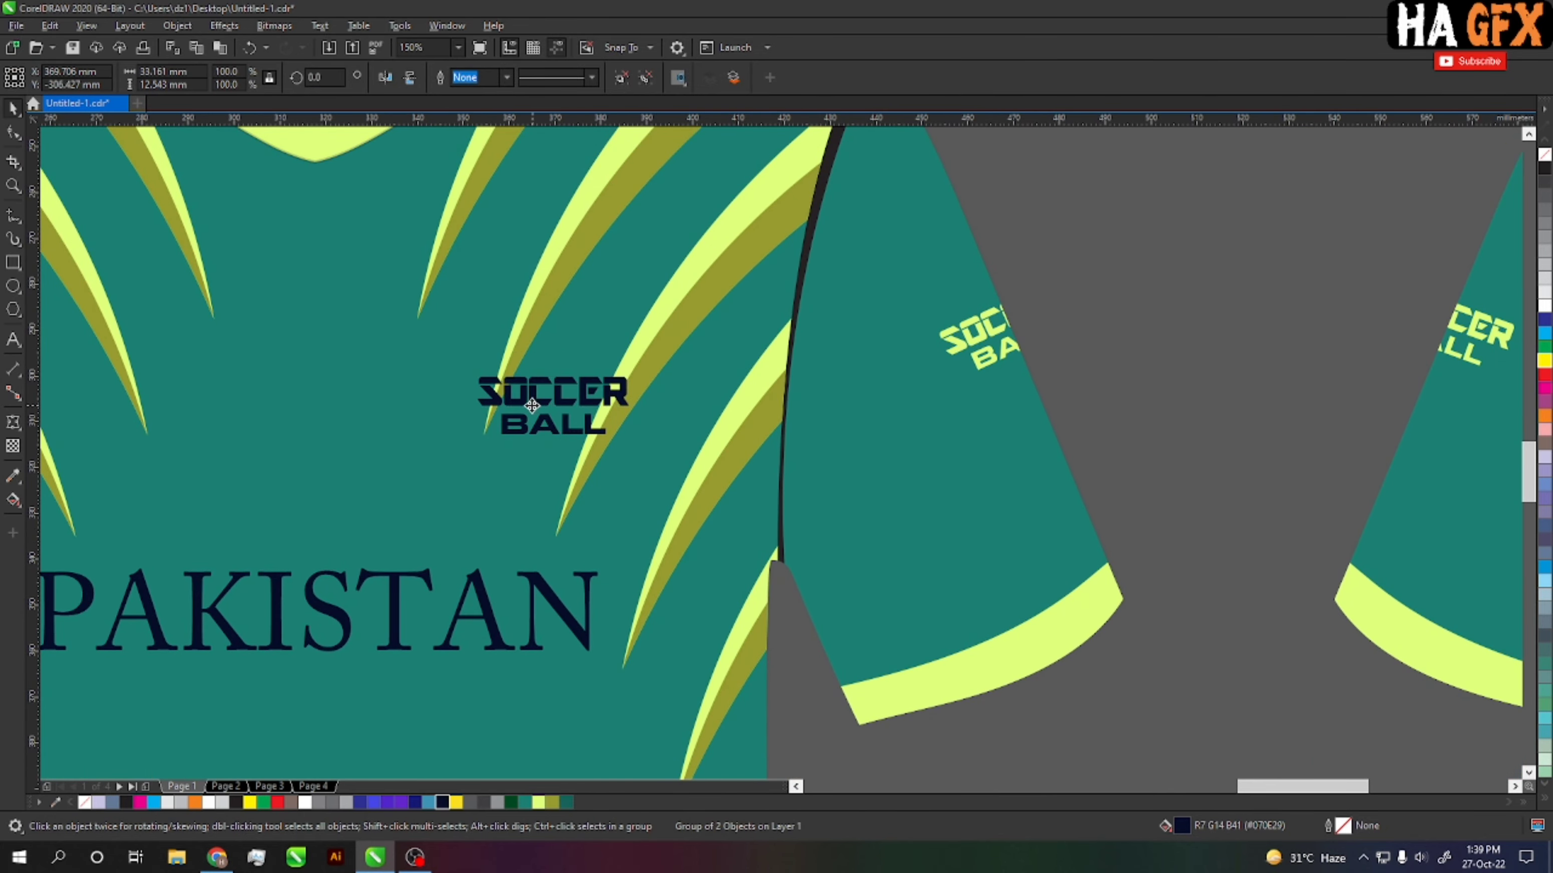
pyautogui.moveTo(532, 404); pyautogui.dragTo(520, 405)
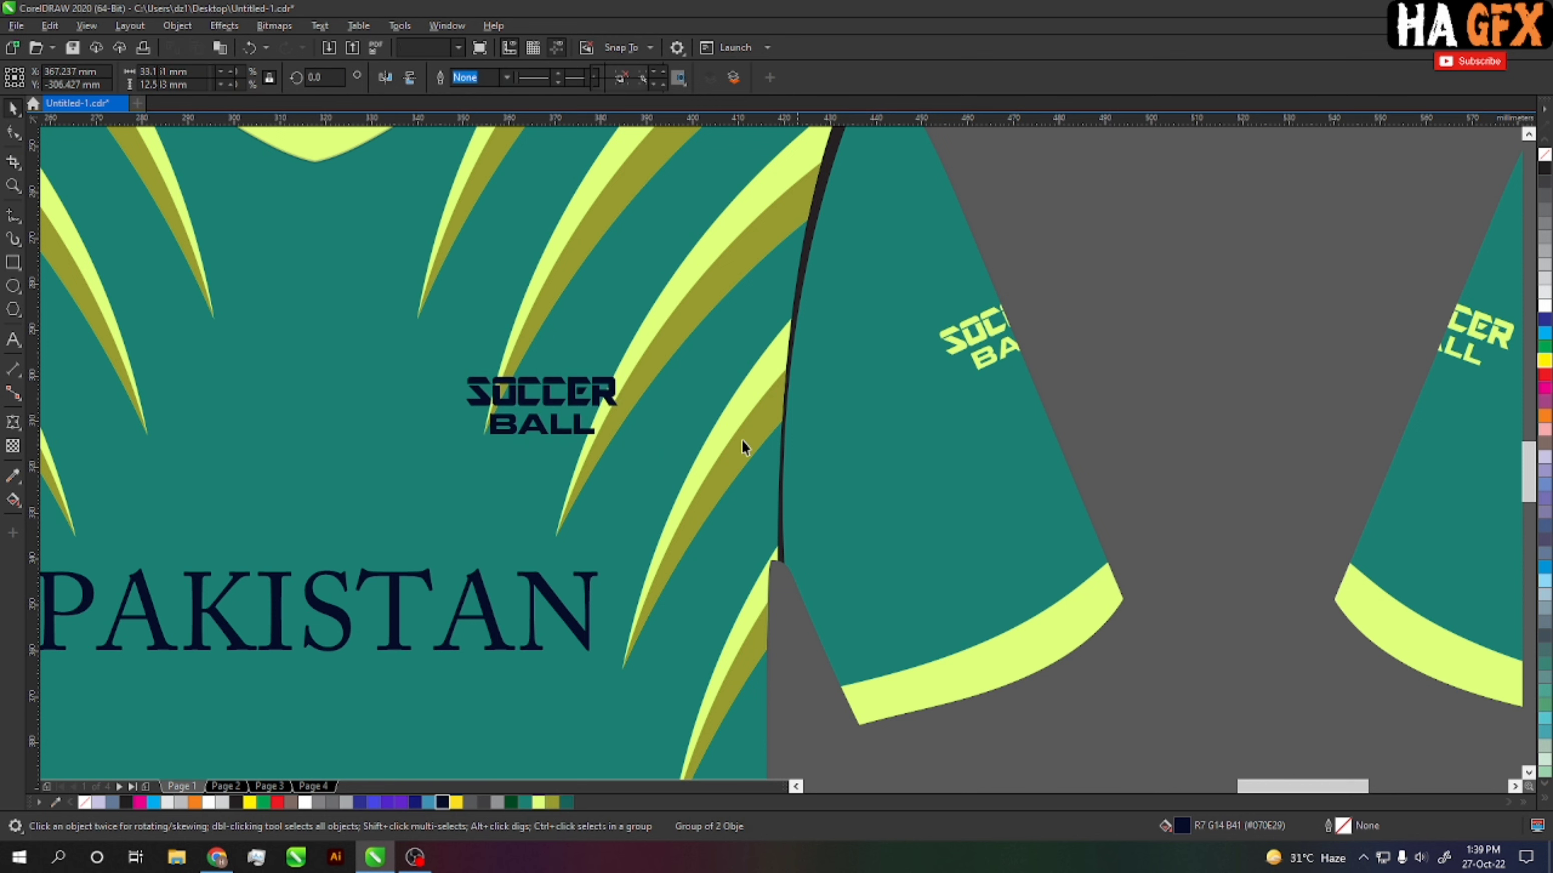
pyautogui.press('Escape')
pyautogui.scroll(2, 467, 409)
# Step: Draw a rectangle around the SOCCER BALL logo and round its corners
pyautogui.click(13, 263)
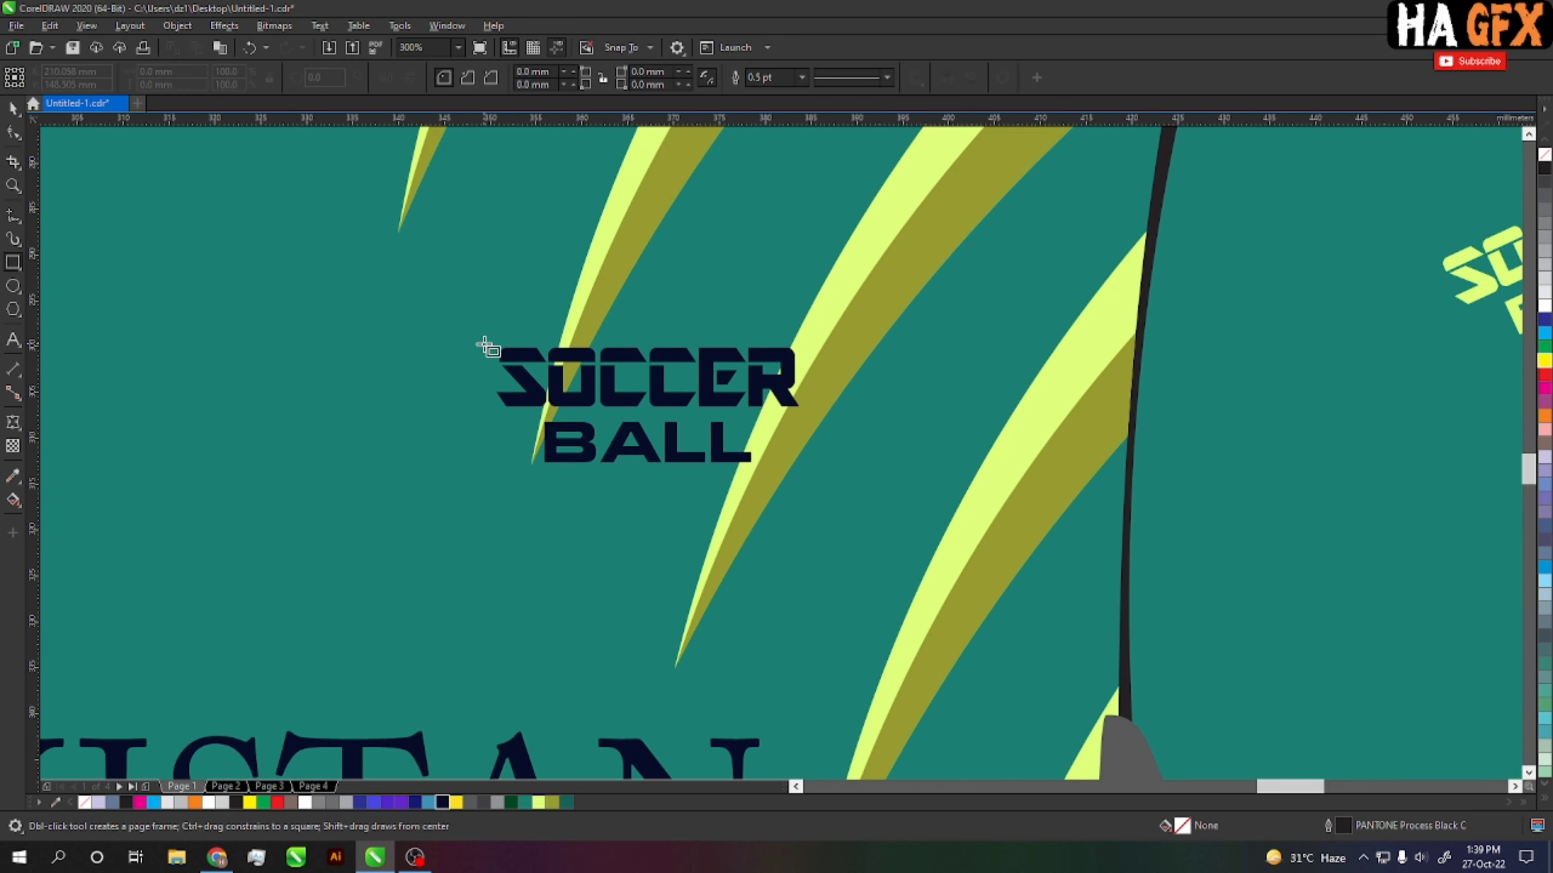
pyautogui.moveTo(468, 330); pyautogui.dragTo(829, 486)
pyautogui.press('F10')
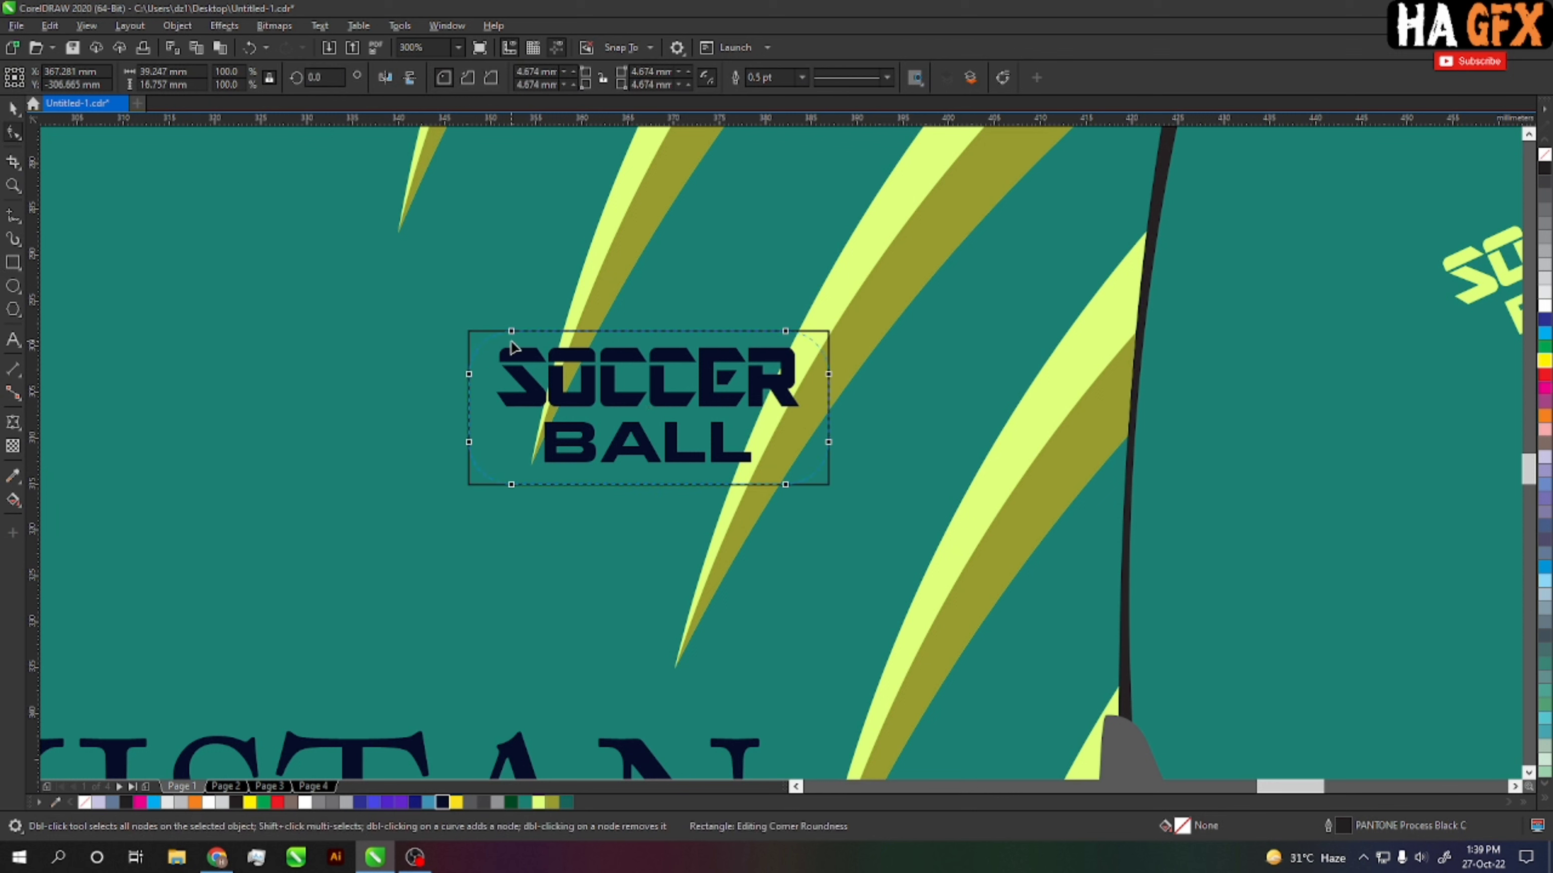
pyautogui.moveTo(469, 331); pyautogui.dragTo(511, 332)
pyautogui.press('space')
# Step: Colour the SOCCER BALL lettering teal and the rounded rectangle dark navy
pyautogui.click(716, 385)
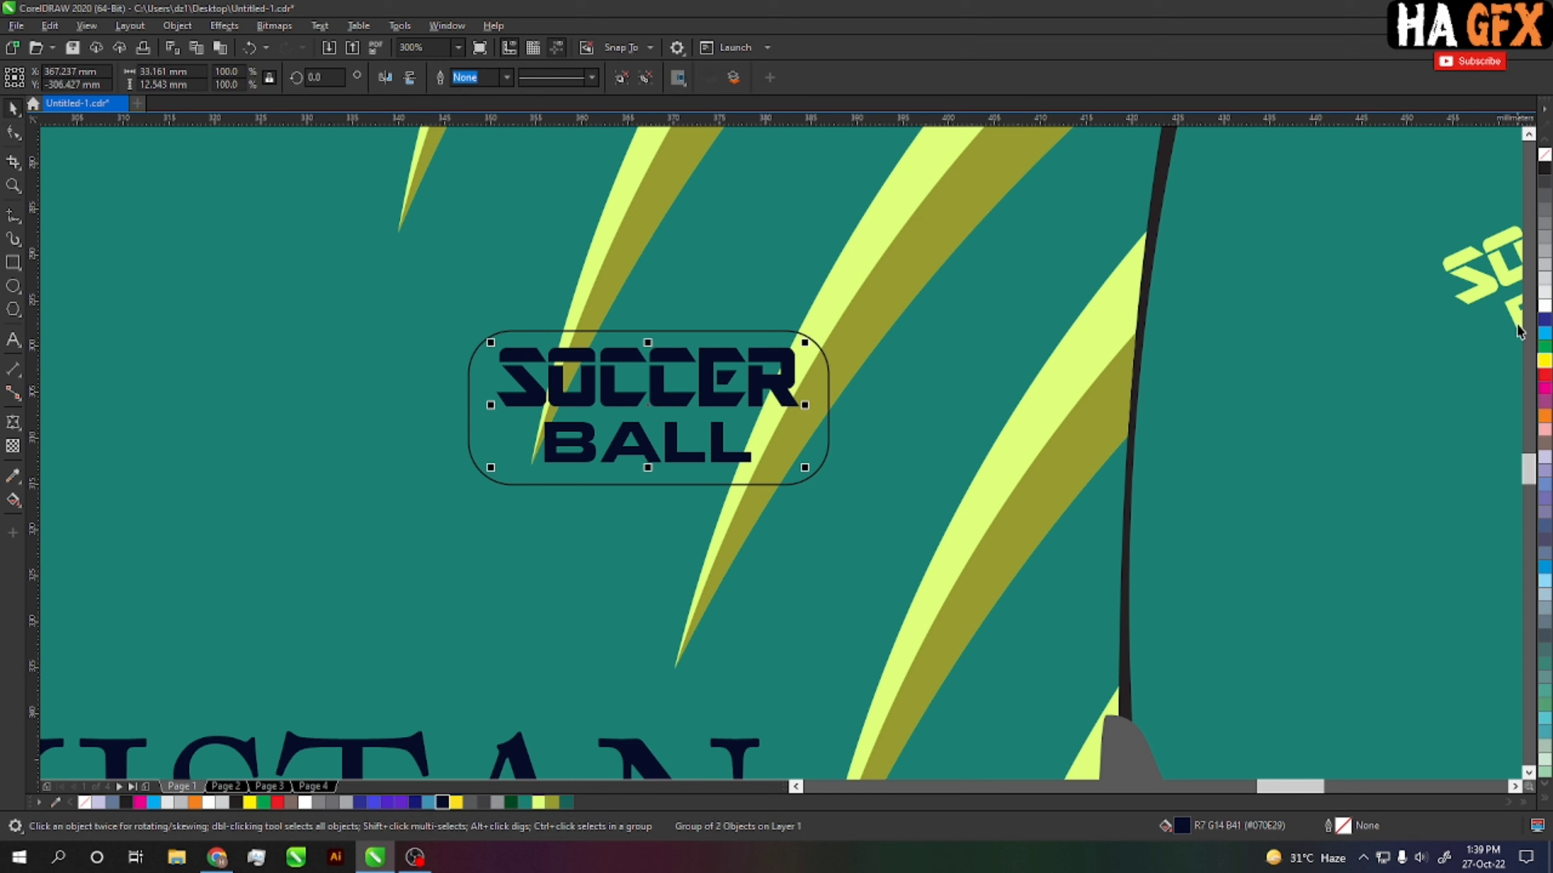
pyautogui.click(525, 804)
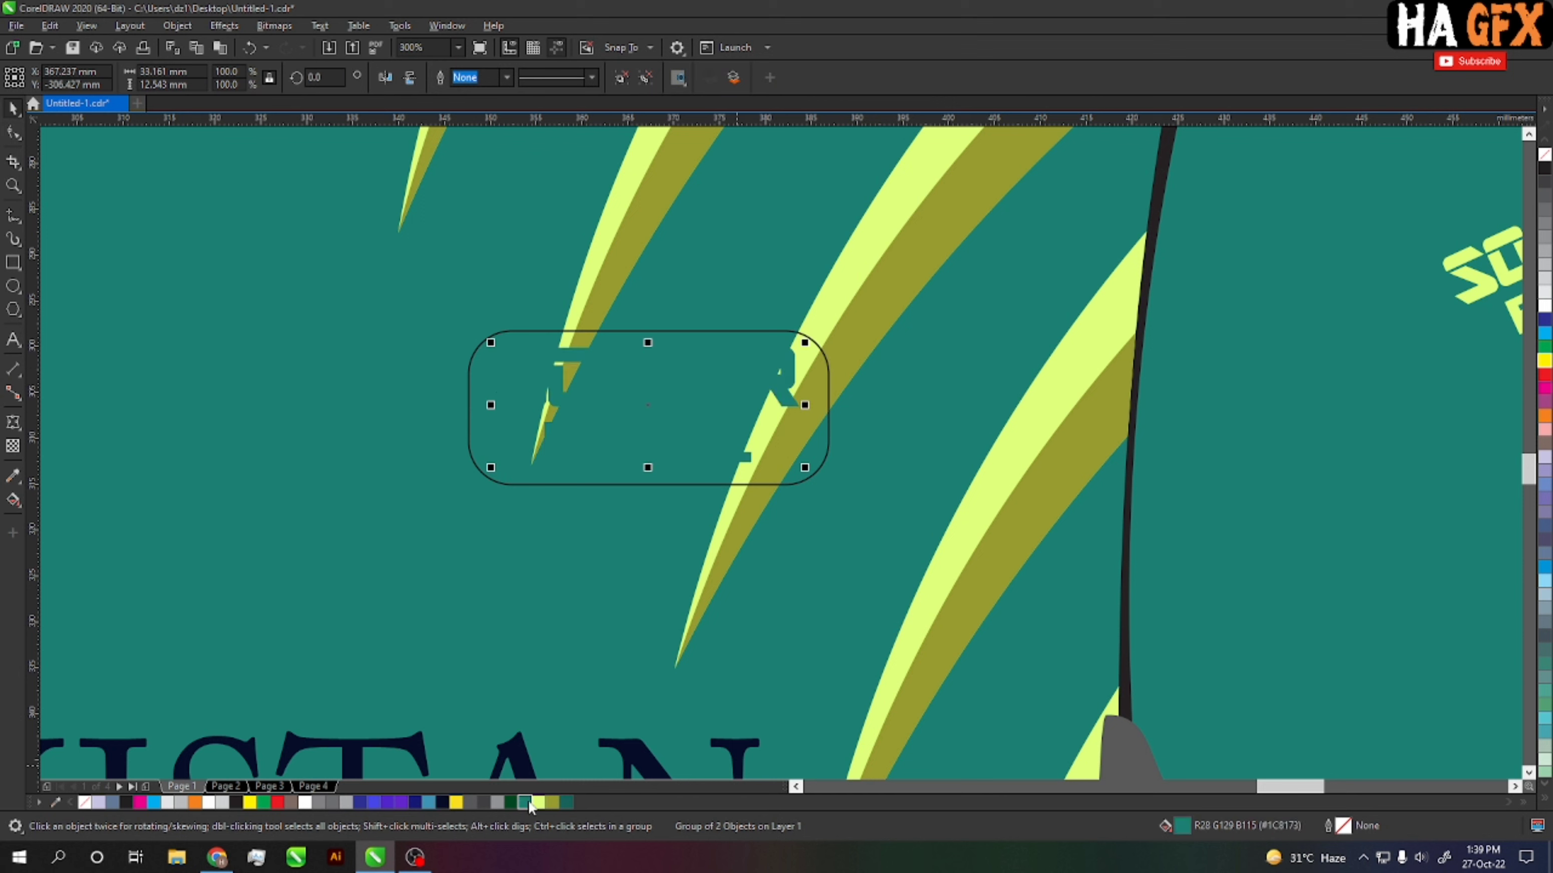
pyautogui.click(809, 477)
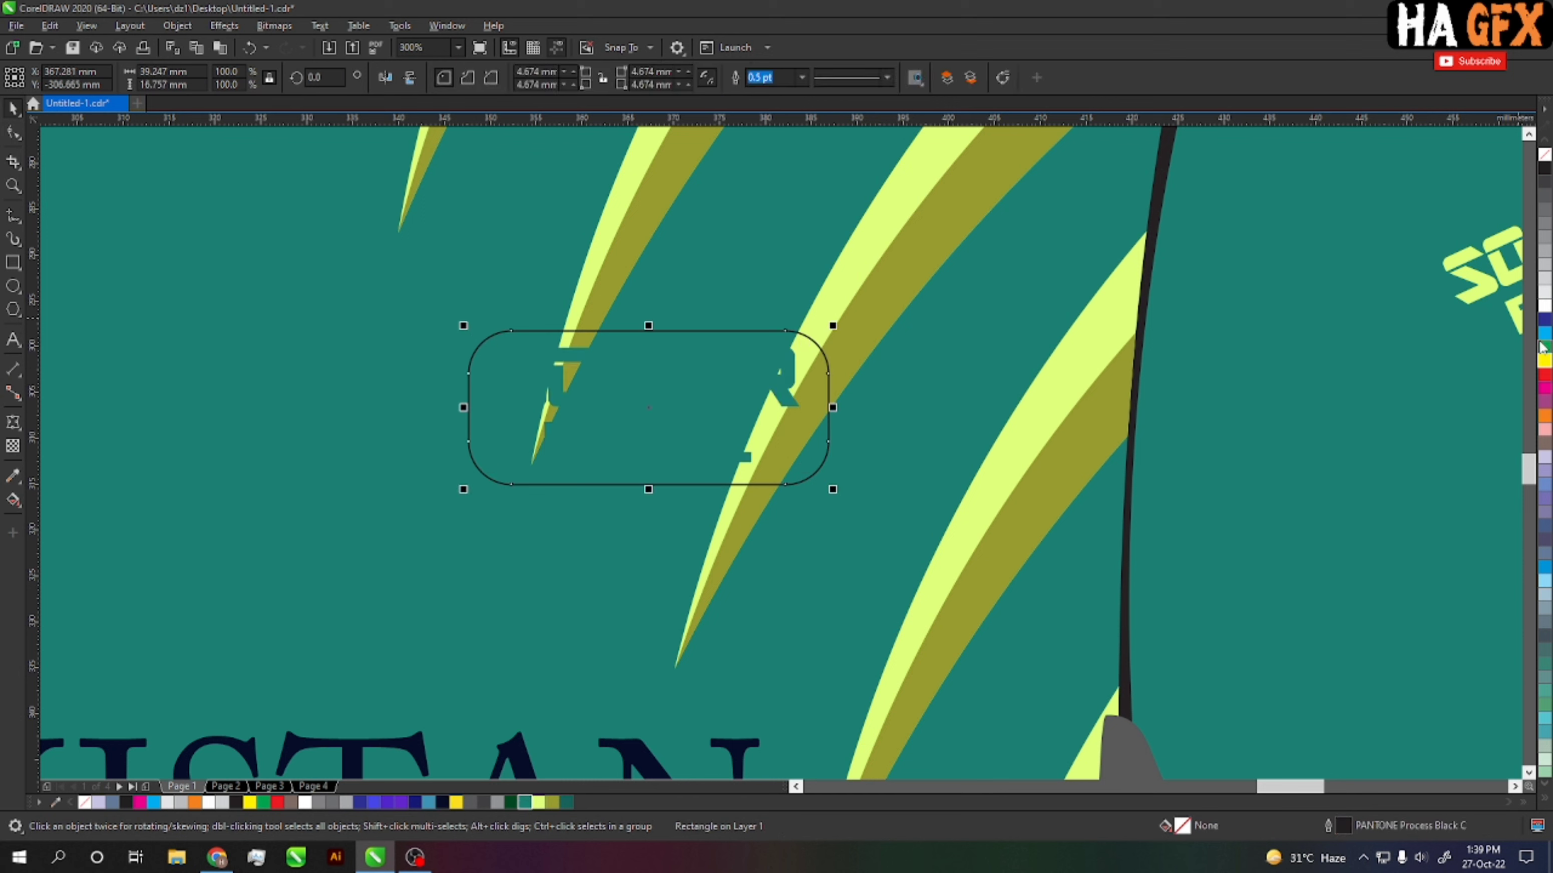
pyautogui.click(443, 802)
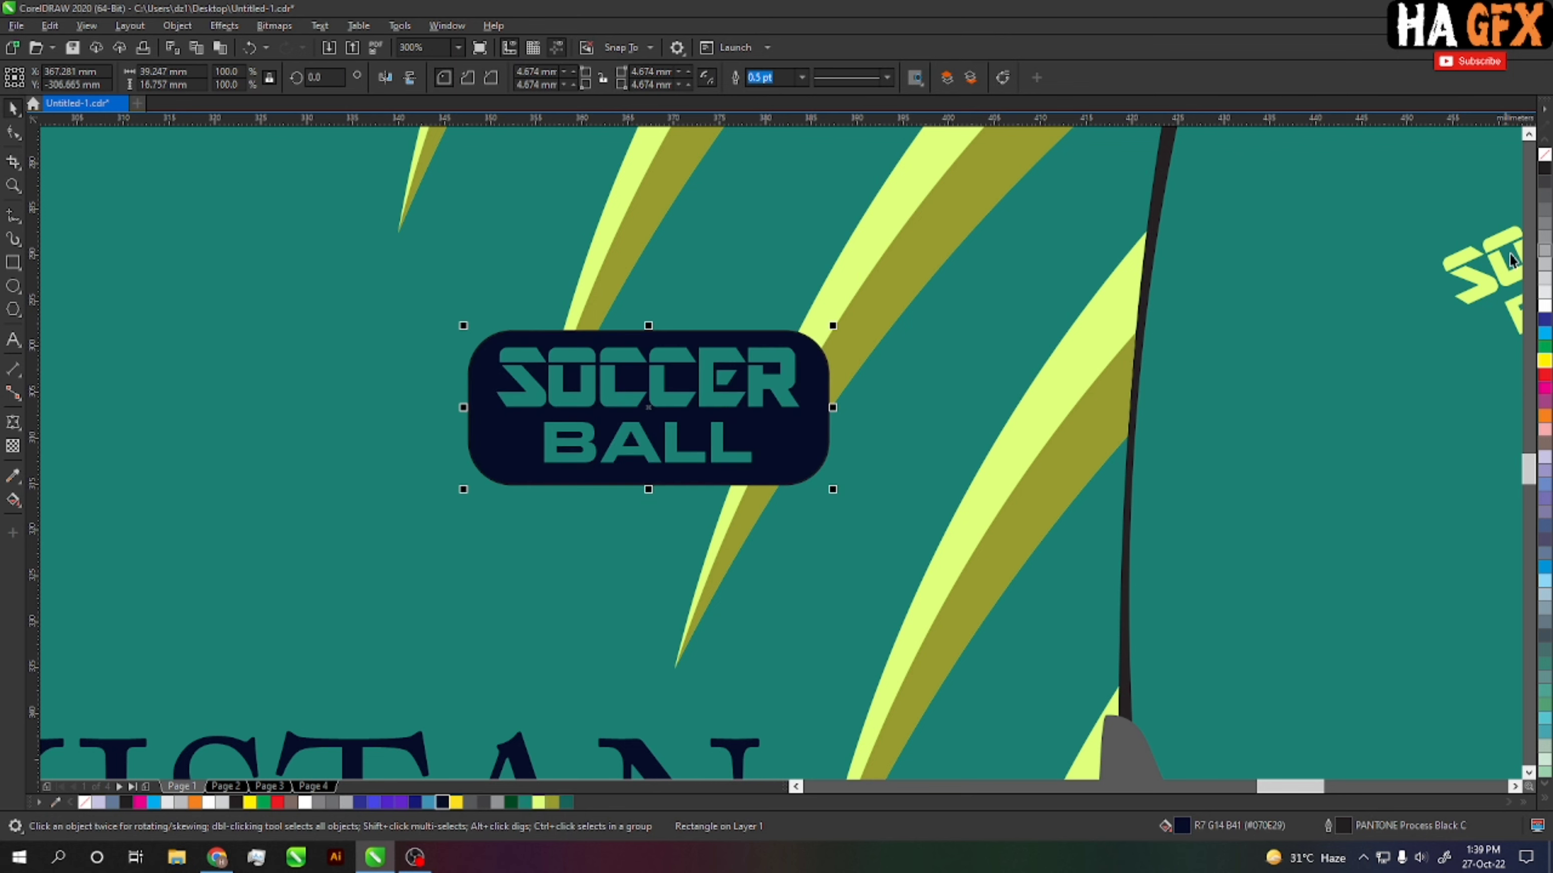
# Step: Select both SOCCER BALL badge parts, then zoom out to see both jerseys
pyautogui.moveTo(1266, 485); pyautogui.dragTo(419, 385)
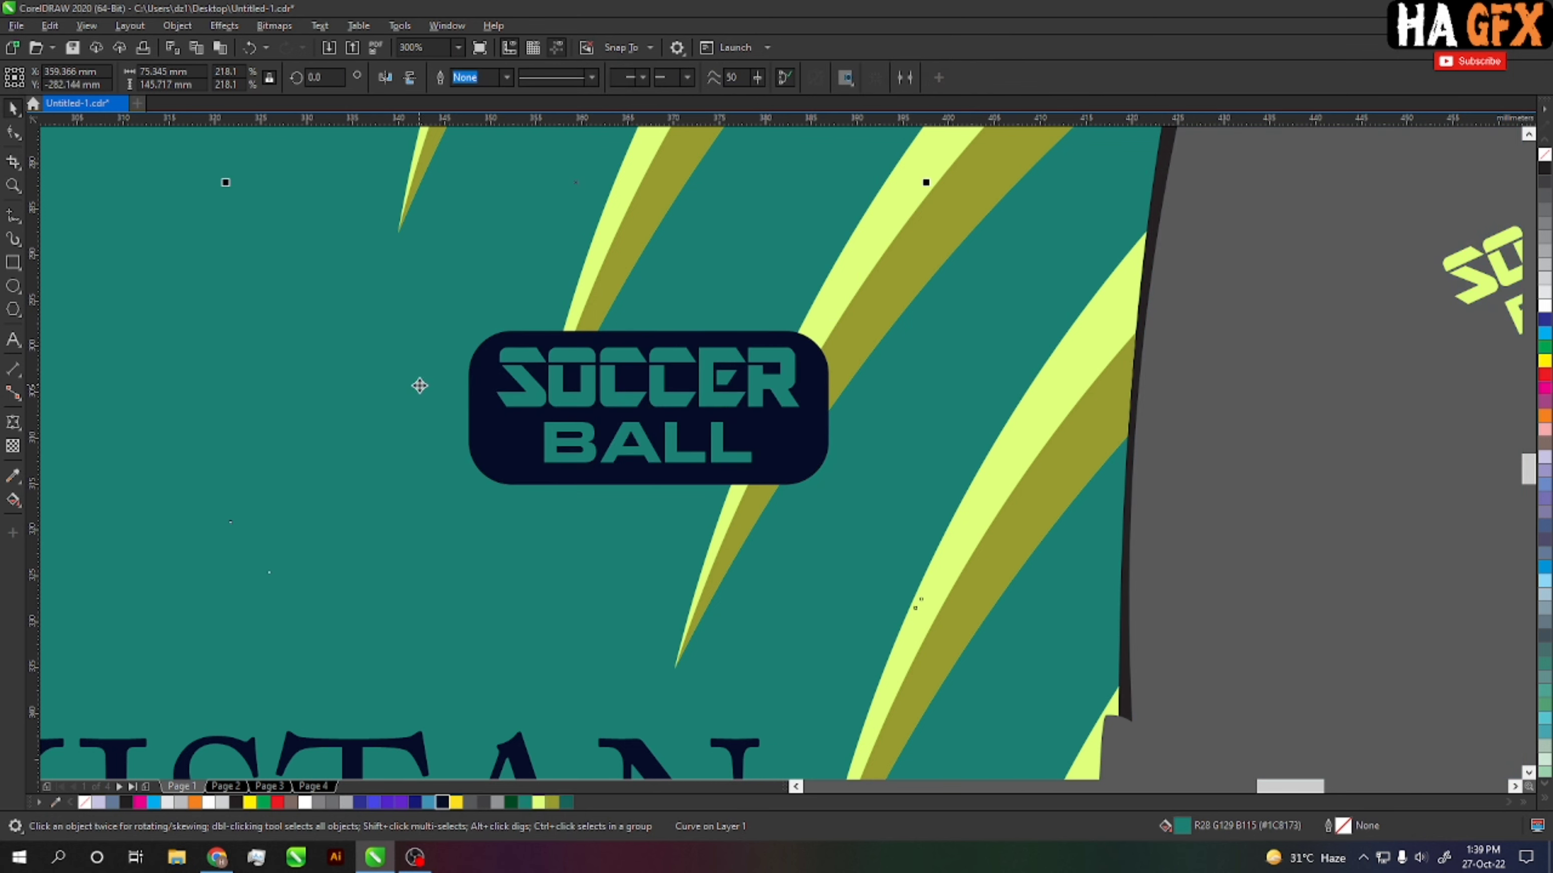
pyautogui.scroll(-3, 916, 480)
pyautogui.click(630, 423)
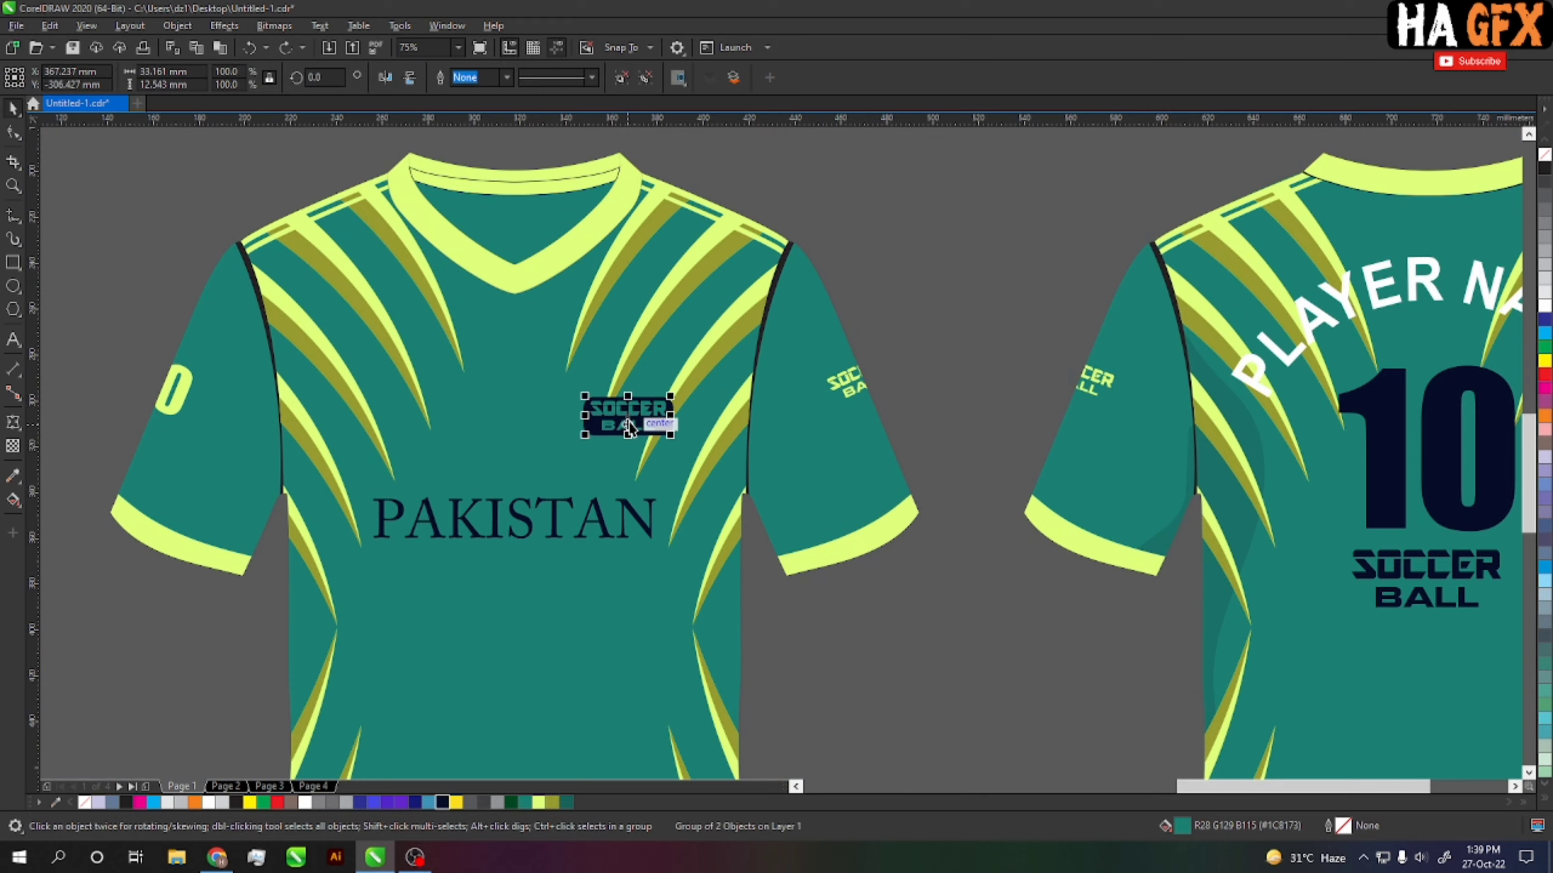
pyautogui.scroll(3, 720, 445)
pyautogui.hotkey('ctrl', 'u')
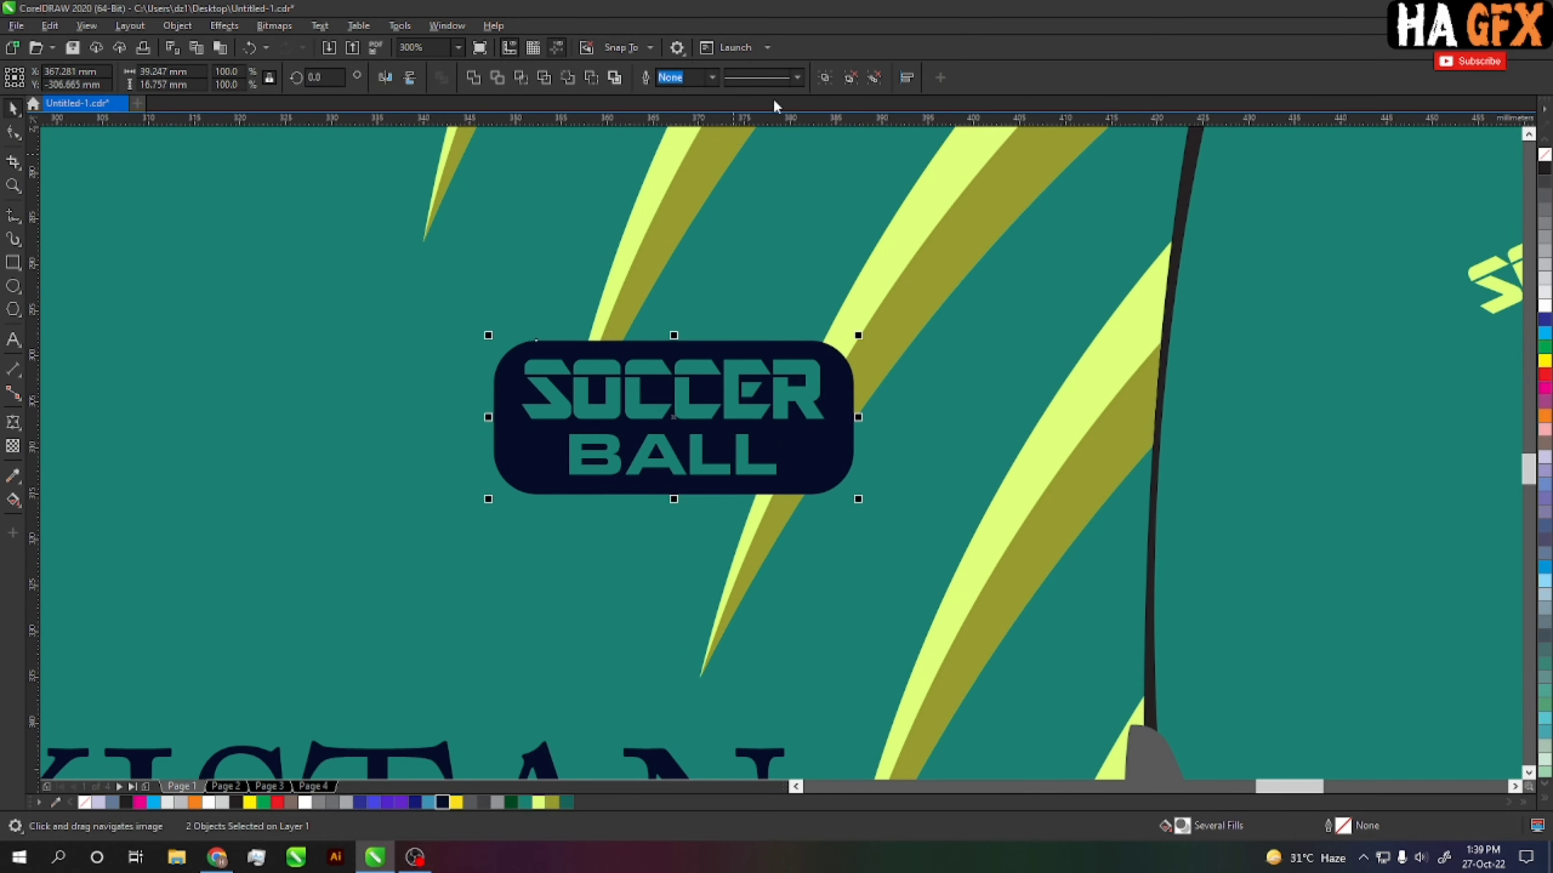
pyautogui.press('Escape')
pyautogui.scroll(-3, 884, 409)
pyautogui.scroll(-2, 884, 409)
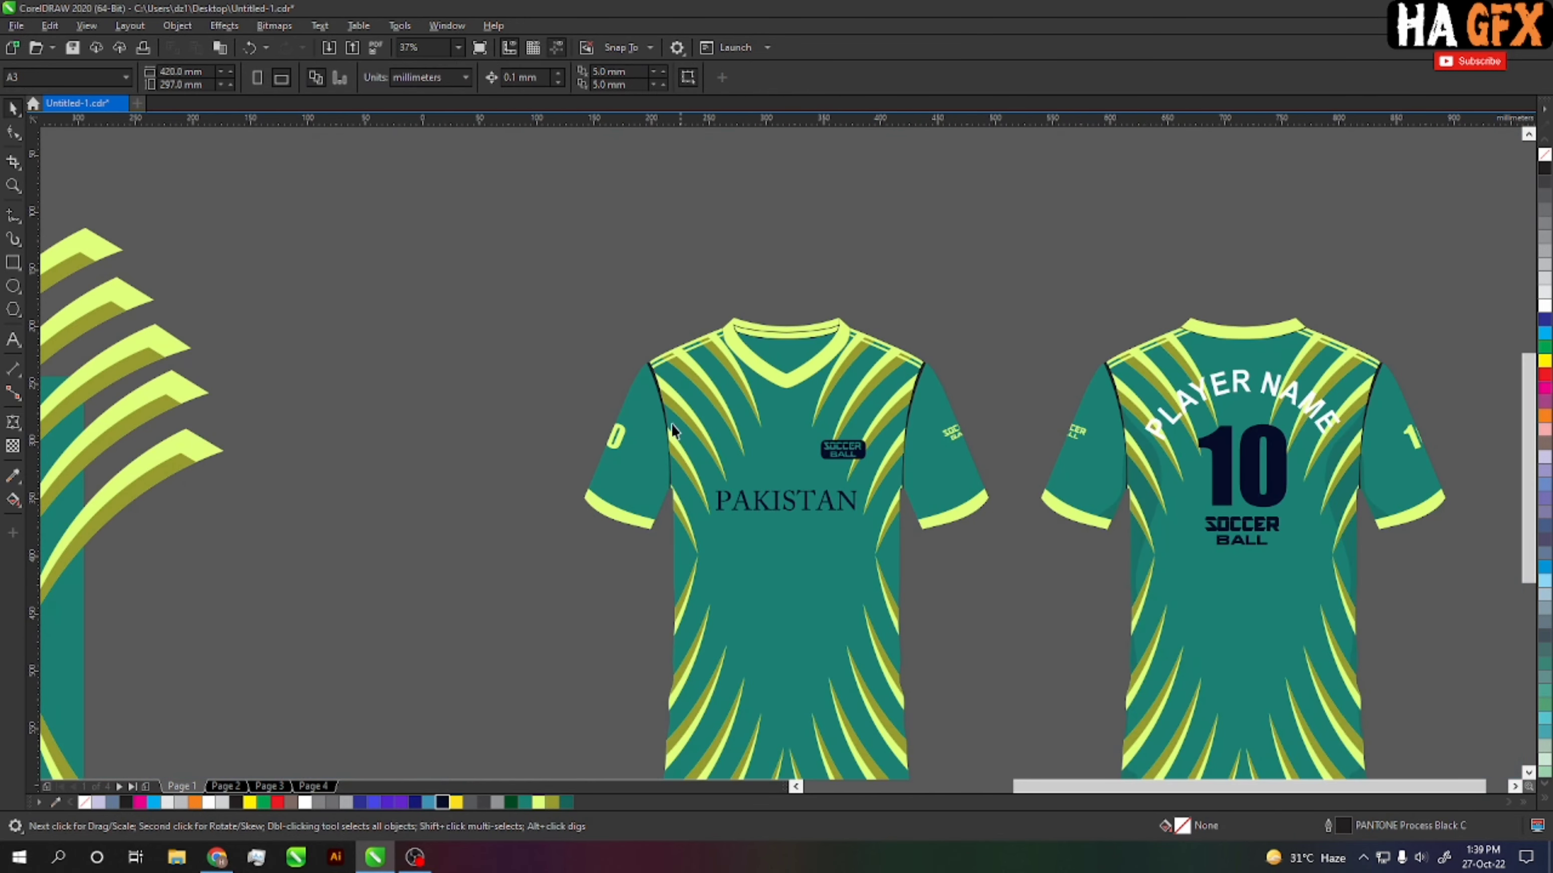
pyautogui.press('z')
pyautogui.moveTo(613, 285); pyautogui.dragTo(1456, 683)
pyautogui.press('h')
pyautogui.moveTo(853, 596); pyautogui.dragTo(911, 588)
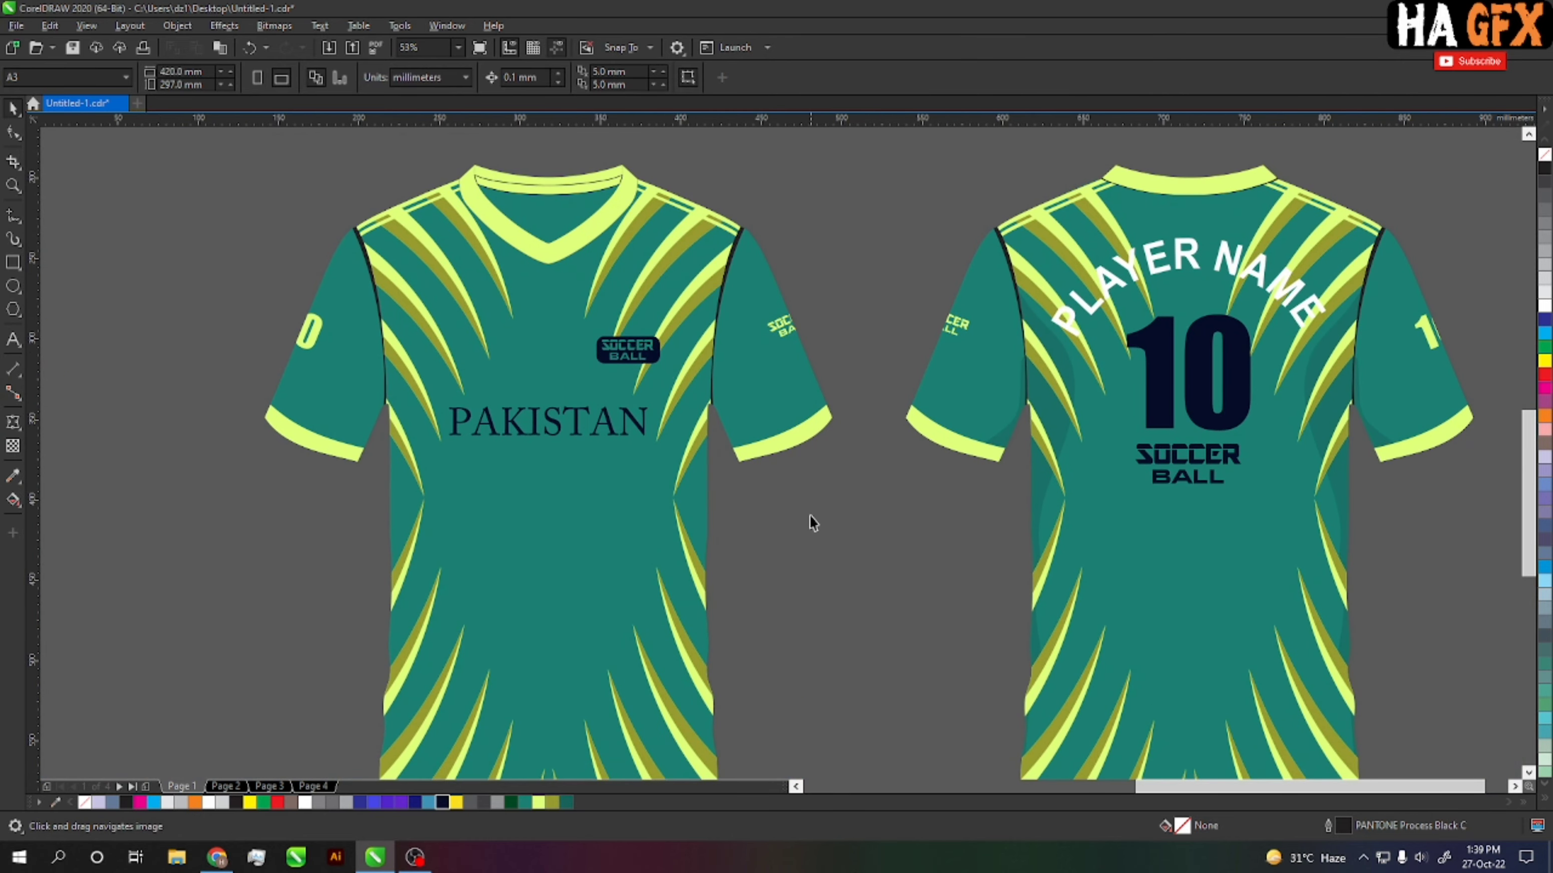
pyautogui.press('space')
pyautogui.scroll(-3, 807, 516)
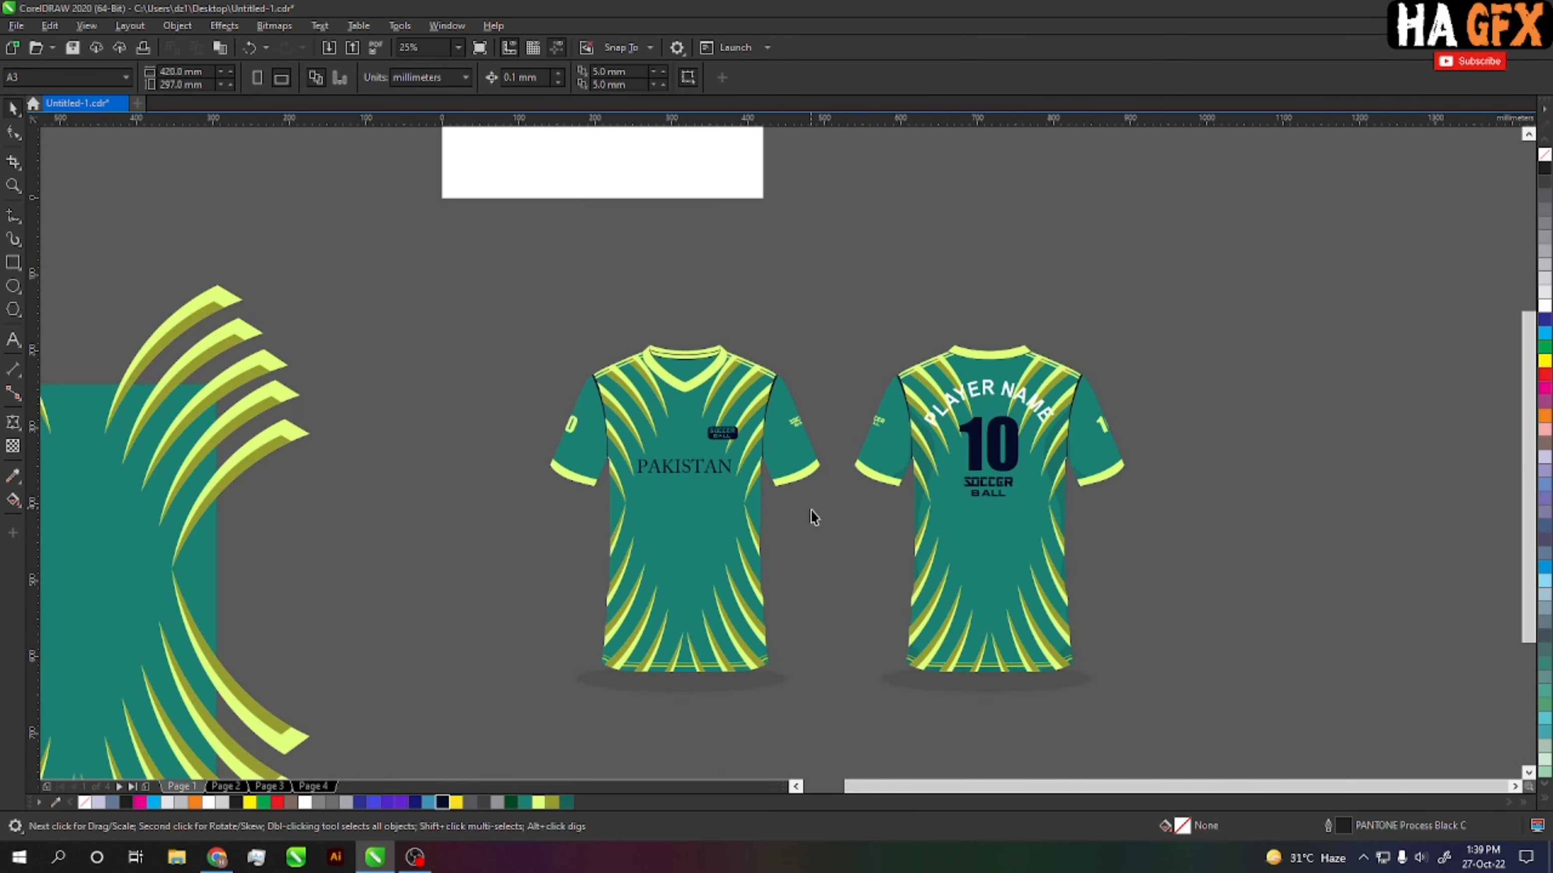
pyautogui.click(1003, 387)
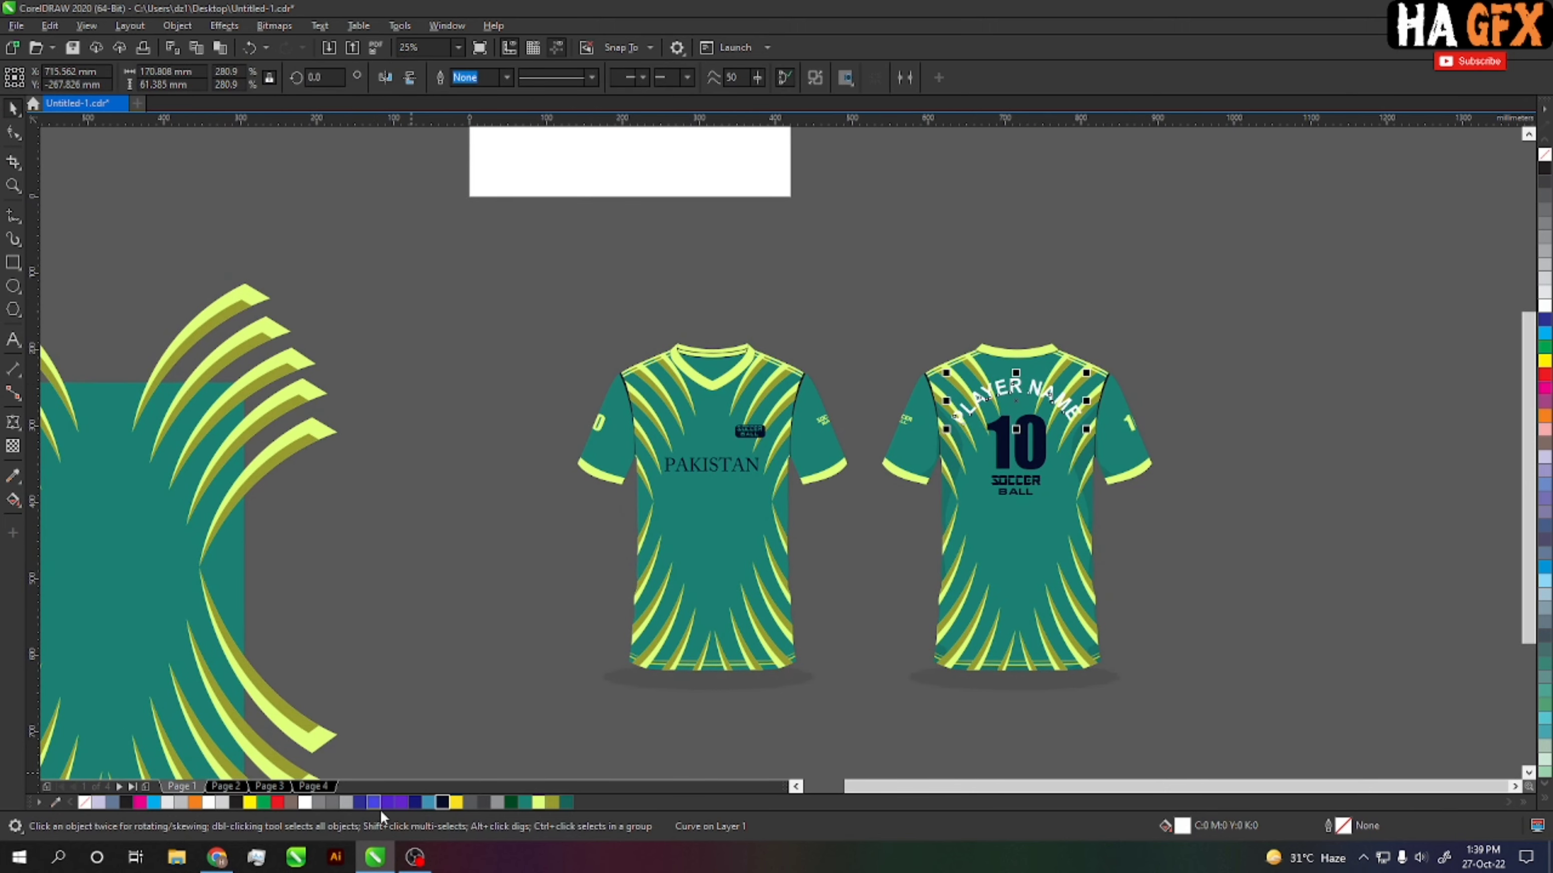
pyautogui.click(442, 801)
pyautogui.press('Escape')
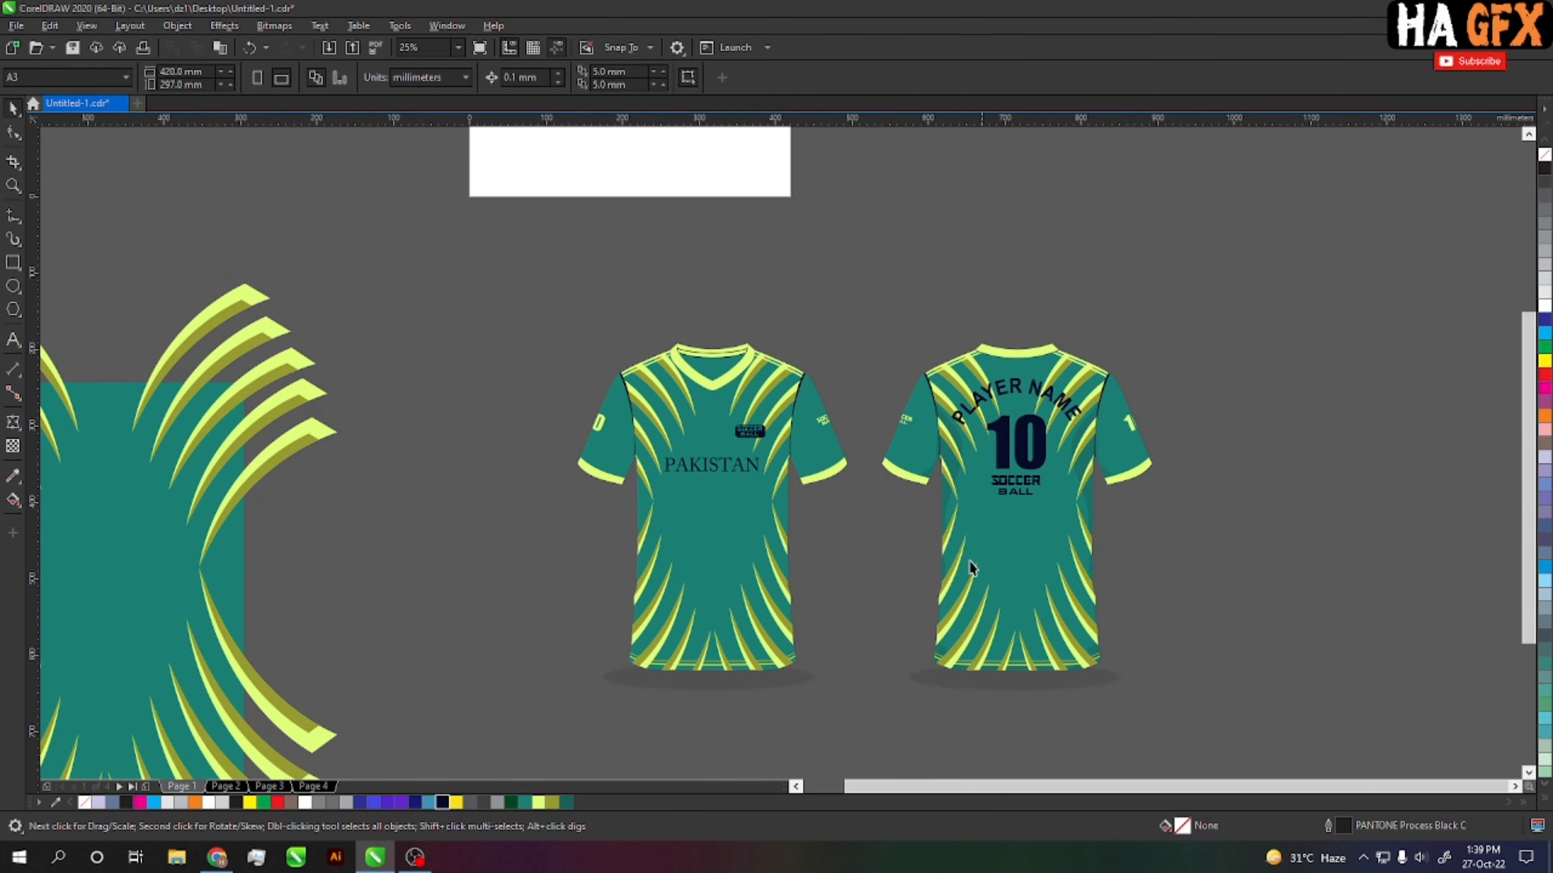
pyautogui.moveTo(874, 611); pyautogui.dragTo(983, 562)
pyautogui.moveTo(642, 264); pyautogui.dragTo(1196, 699)
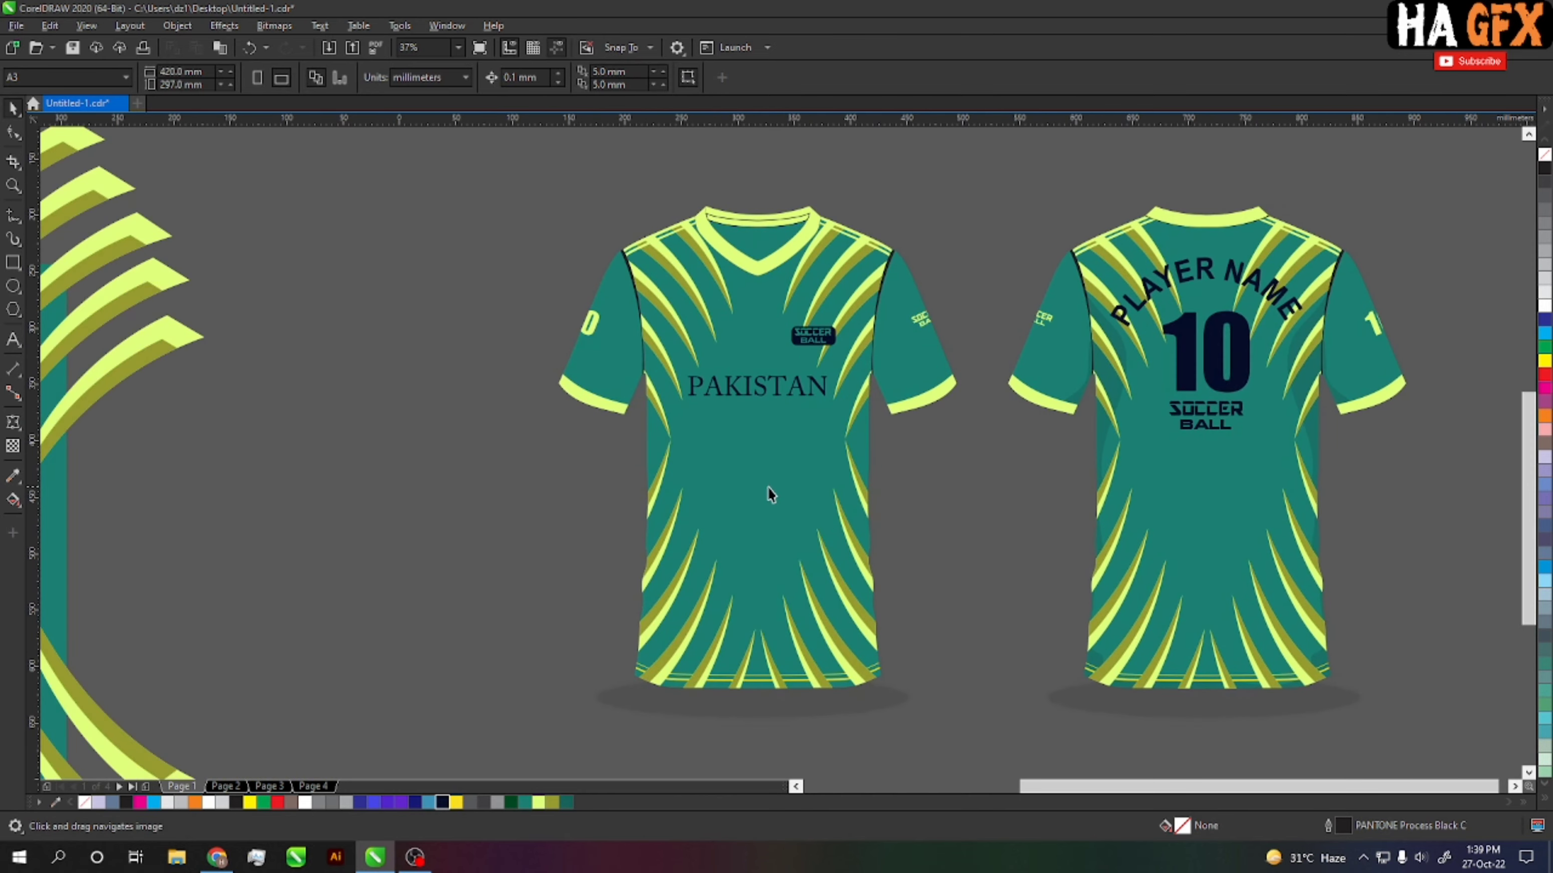
pyautogui.hotkey('ctrl', 'z')
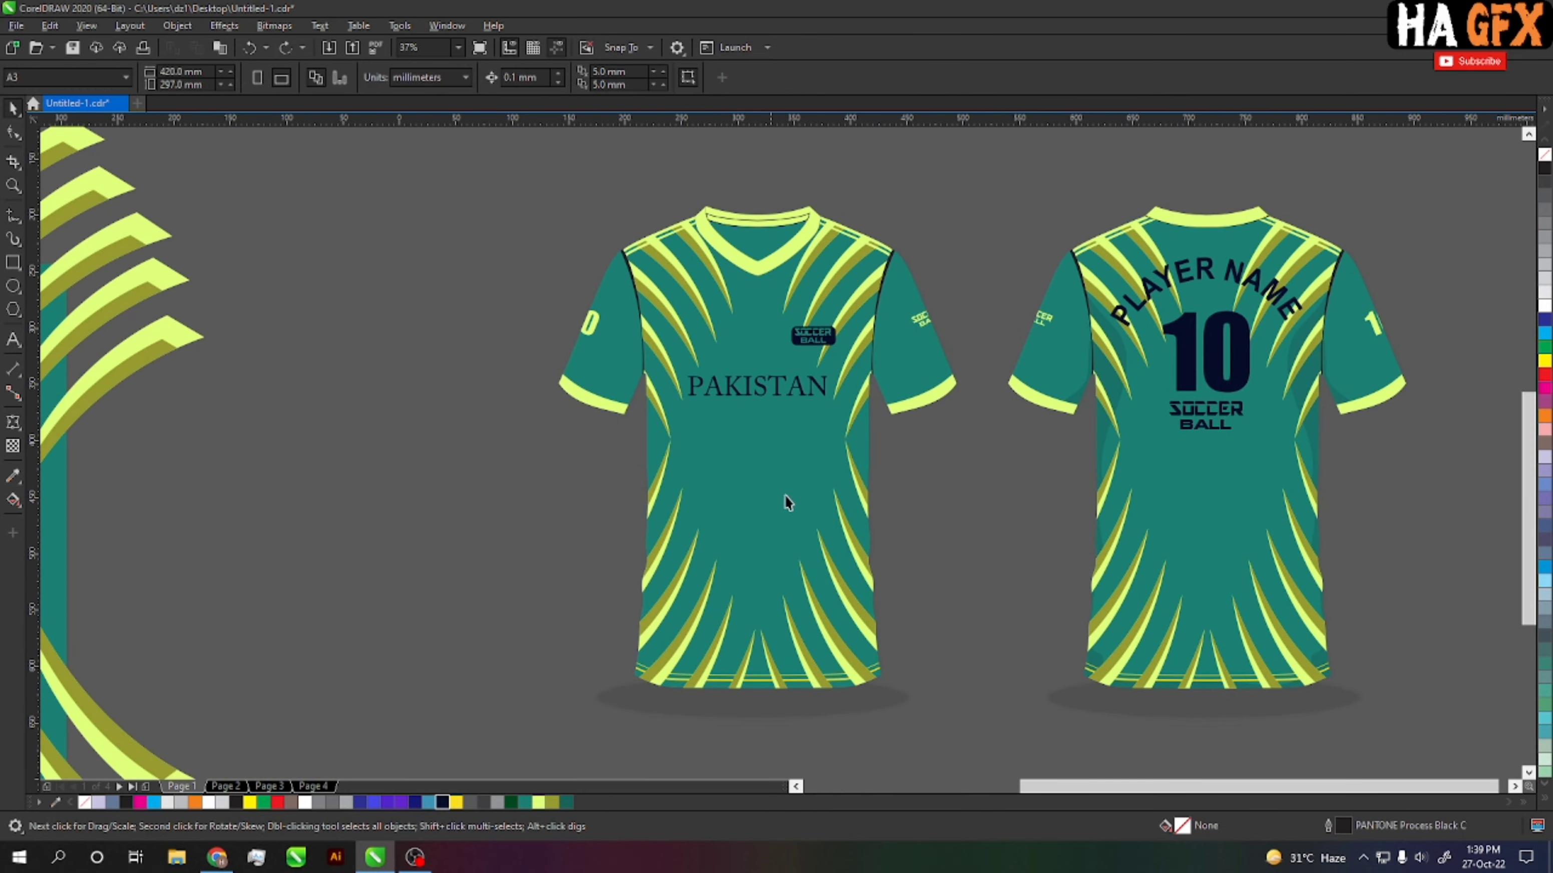
pyautogui.scroll(2, 785, 494)
pyautogui.moveTo(1026, 456); pyautogui.dragTo(602, 416)
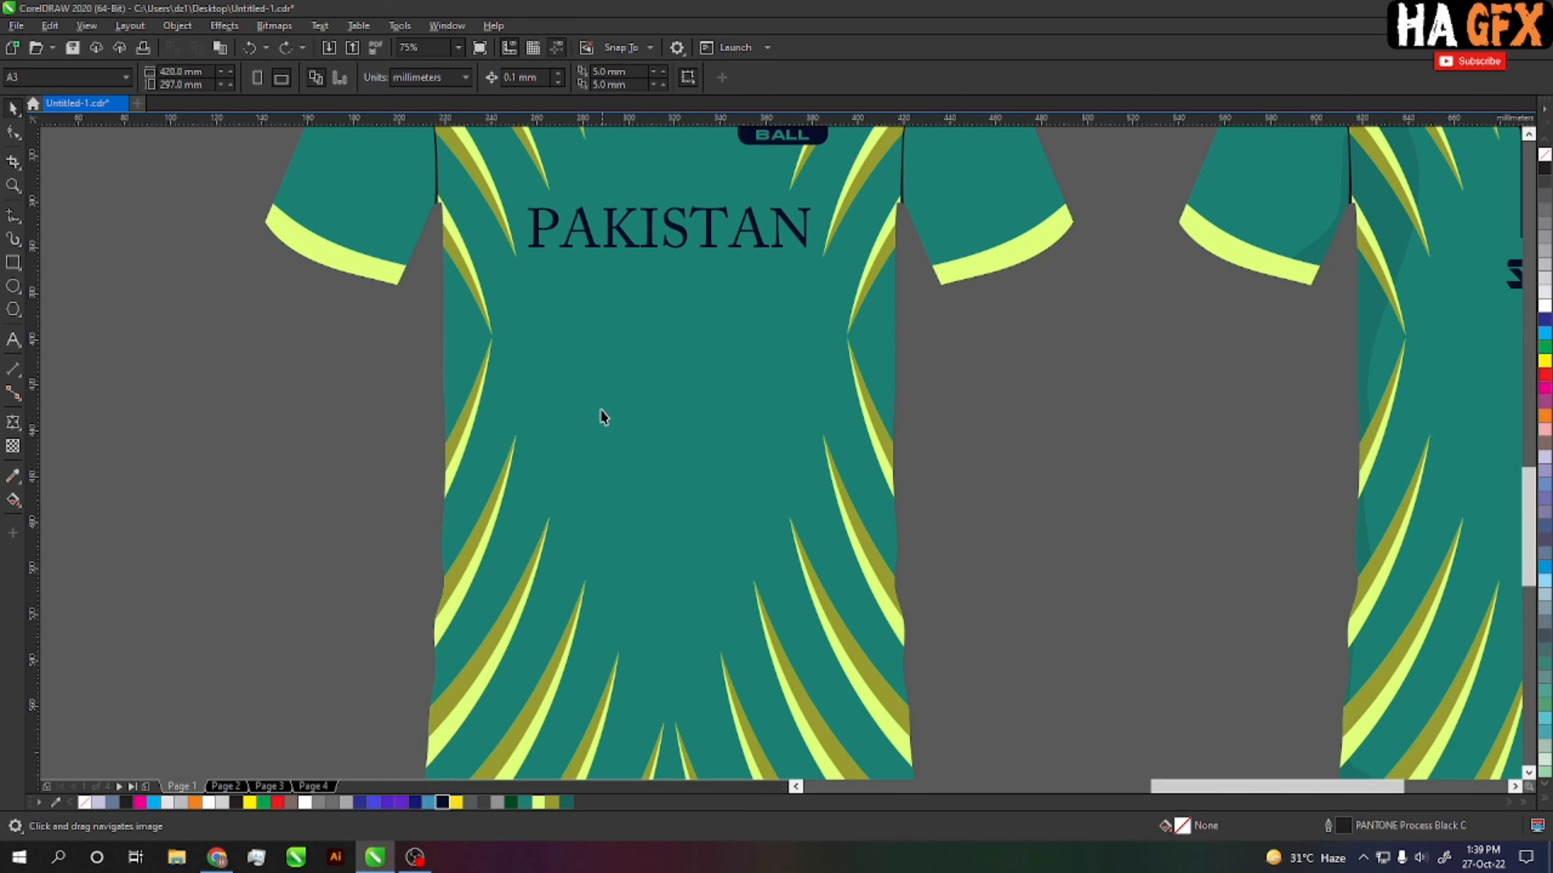
pyautogui.scroll(-2, 647, 420)
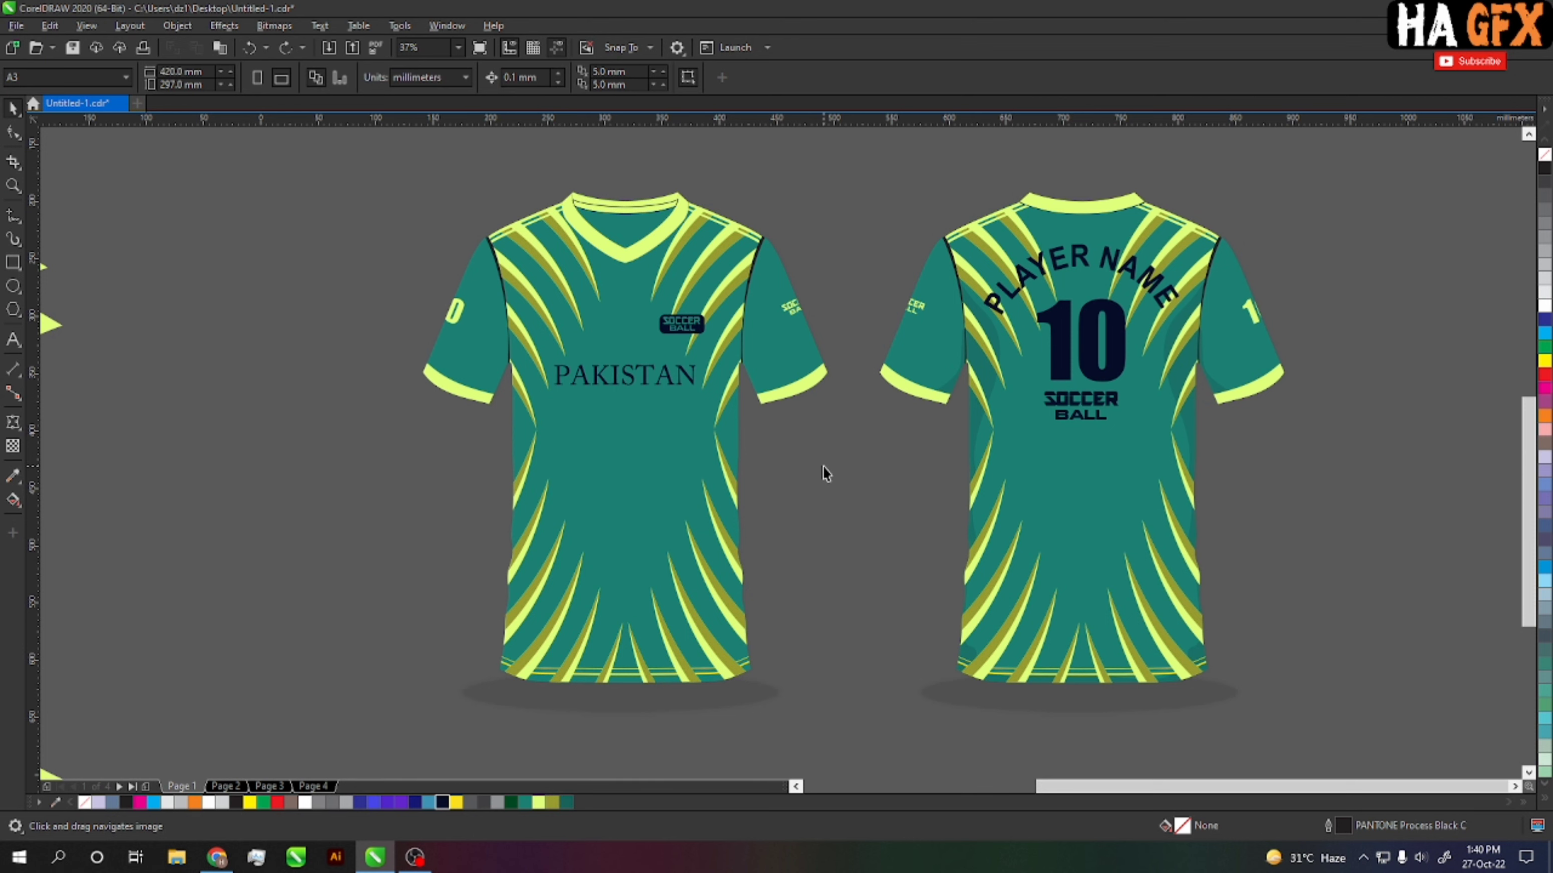
pyautogui.moveTo(823, 468); pyautogui.dragTo(893, 471)
pyautogui.scroll(2, 792, 690)
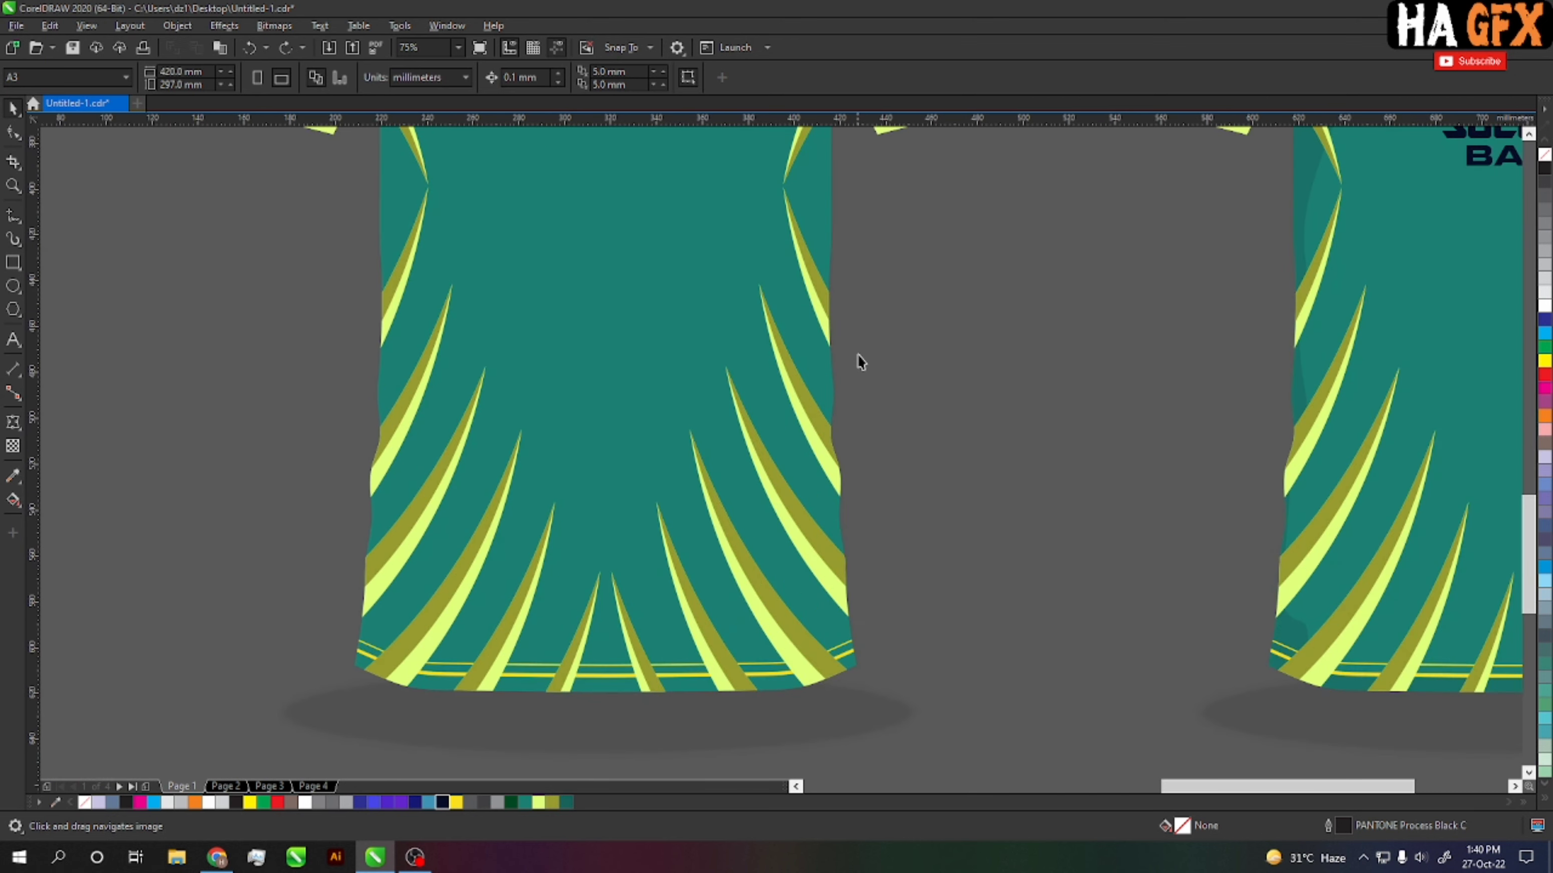
pyautogui.scroll(-2, 731, 400)
pyautogui.click(794, 540)
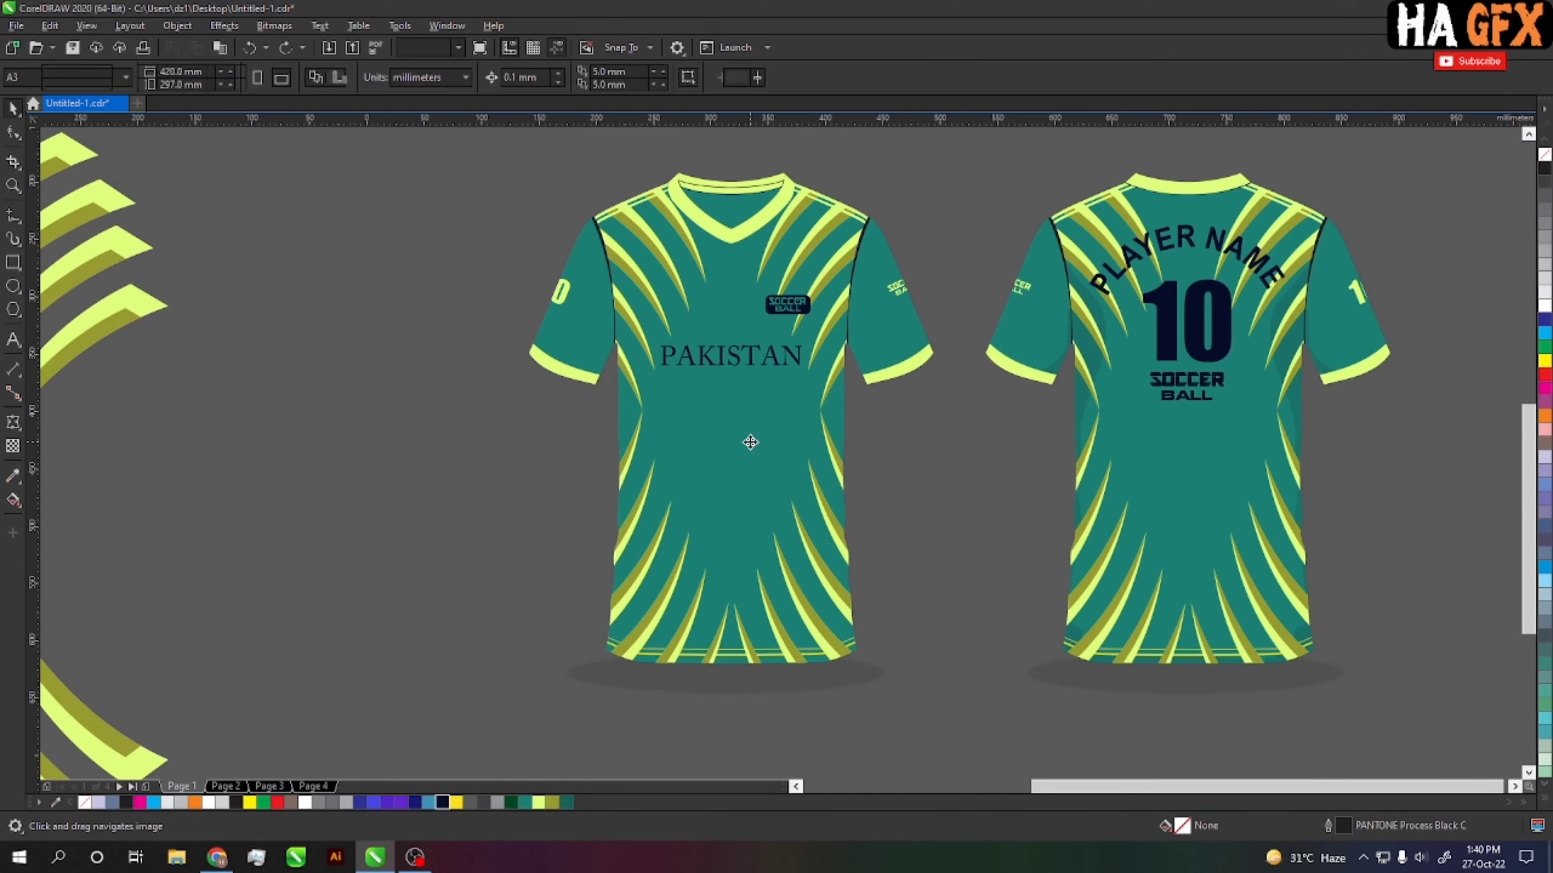
pyautogui.press('z')
pyautogui.moveTo(566, 167); pyautogui.dragTo(954, 745)
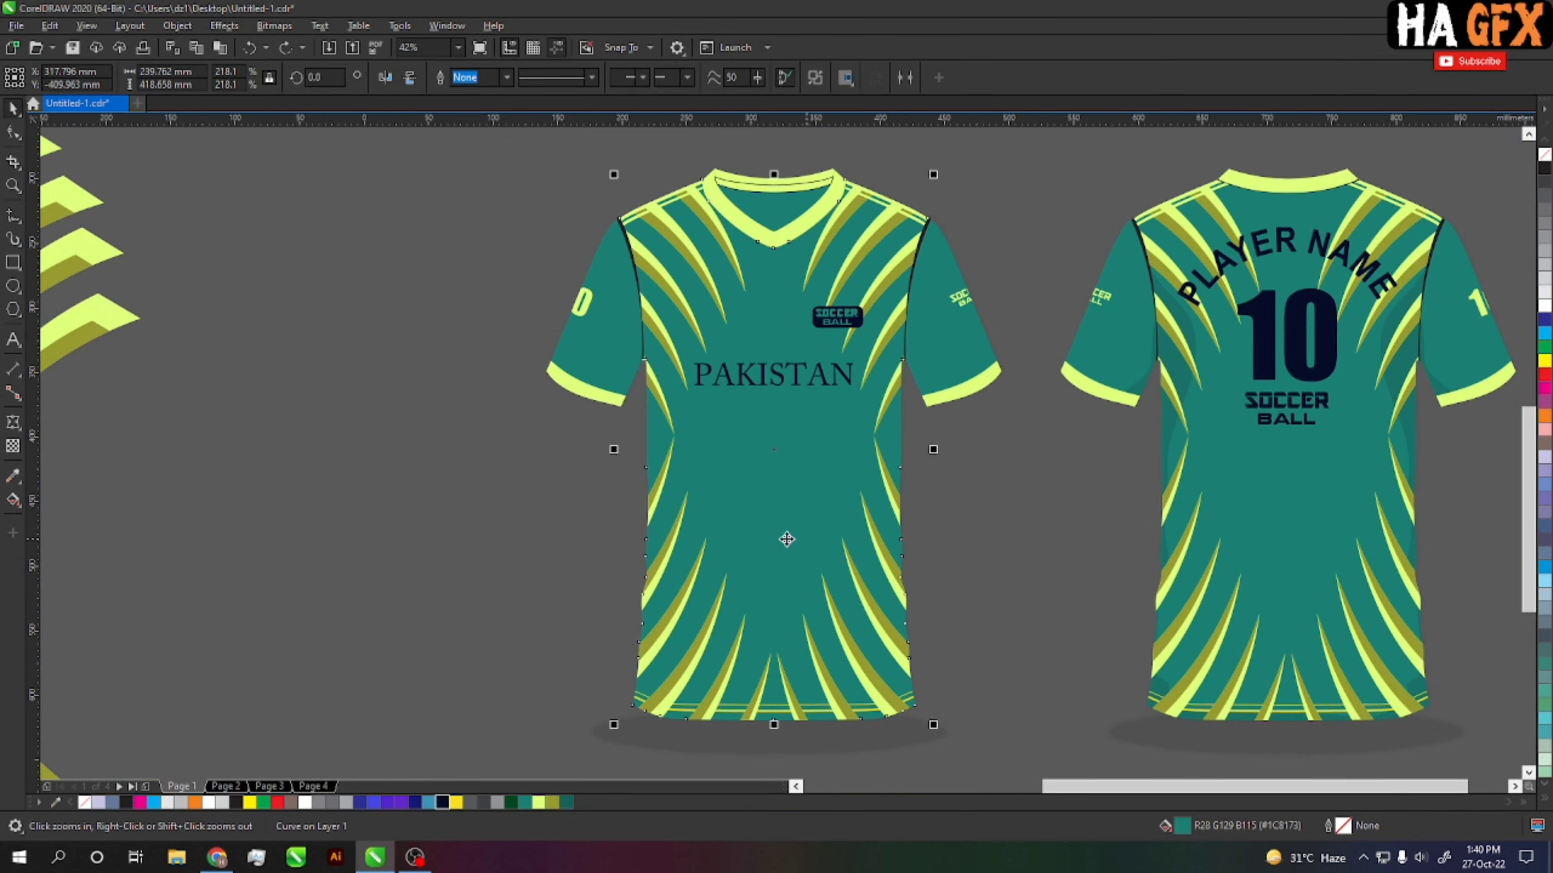
pyautogui.moveTo(969, 520); pyautogui.dragTo(955, 530)
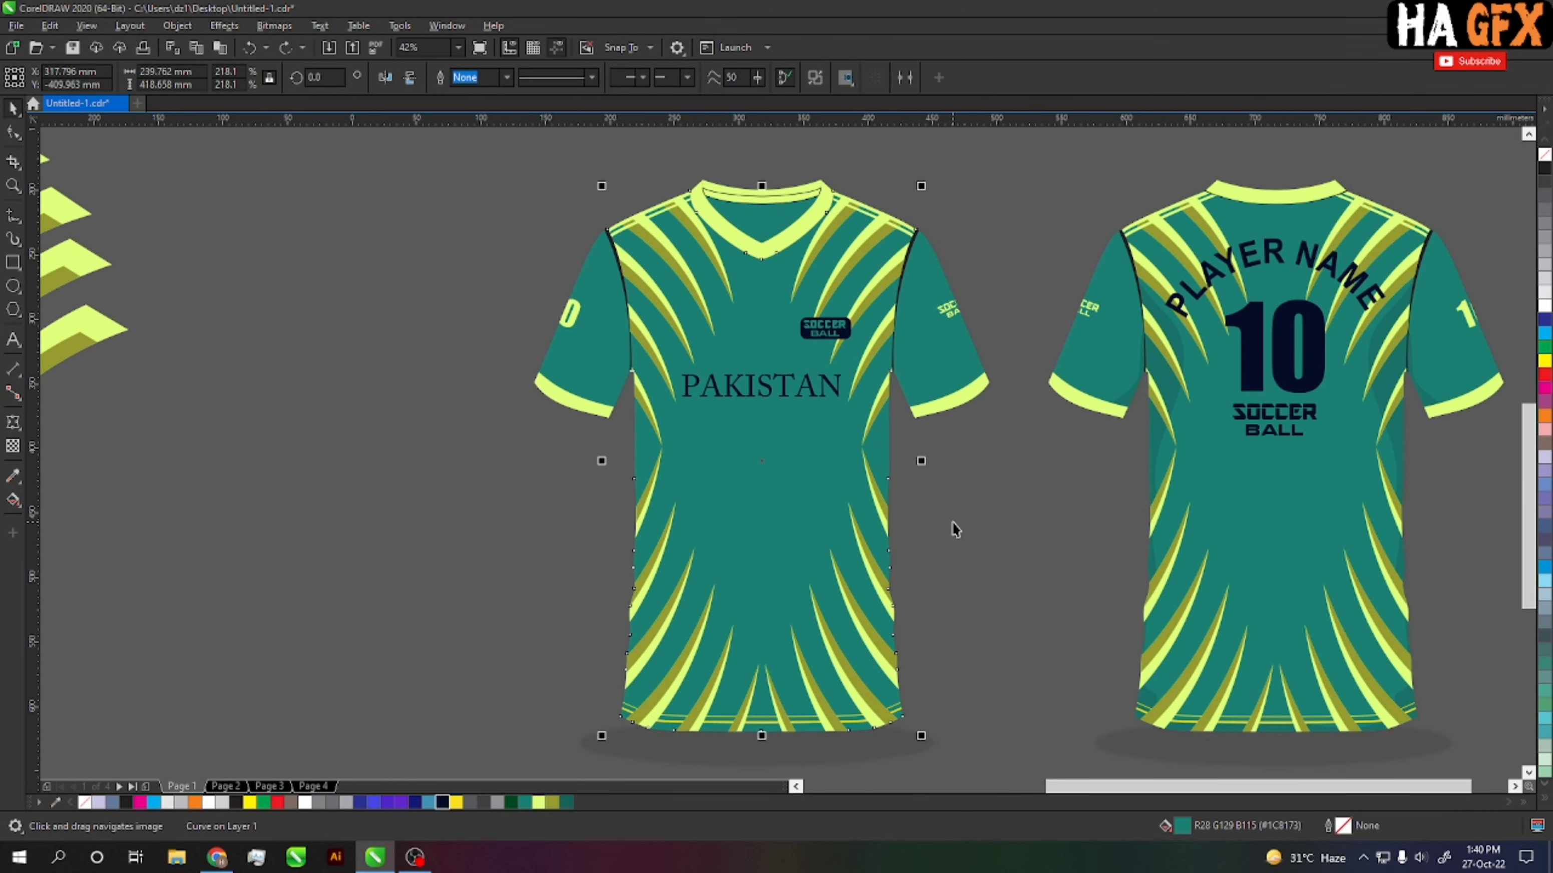
pyautogui.press('space')
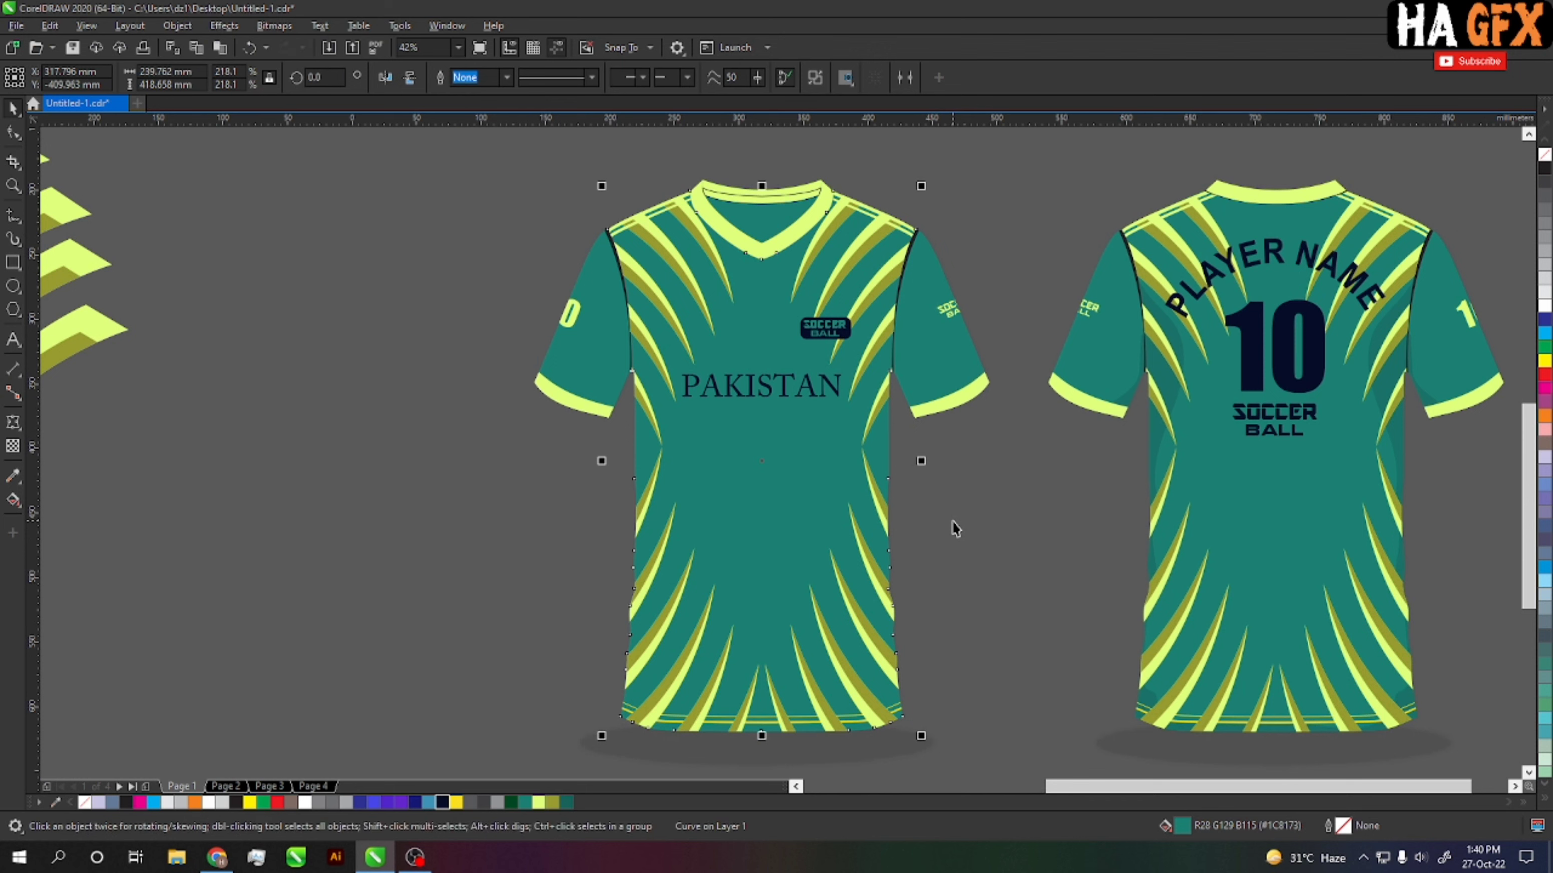
# Step: Change the front jersey body fill to deeper teal #18665C (R24 G102 B92)
pyautogui.moveTo(912, 509); pyautogui.dragTo(813, 531)
pyautogui.doubleClick(1182, 827)
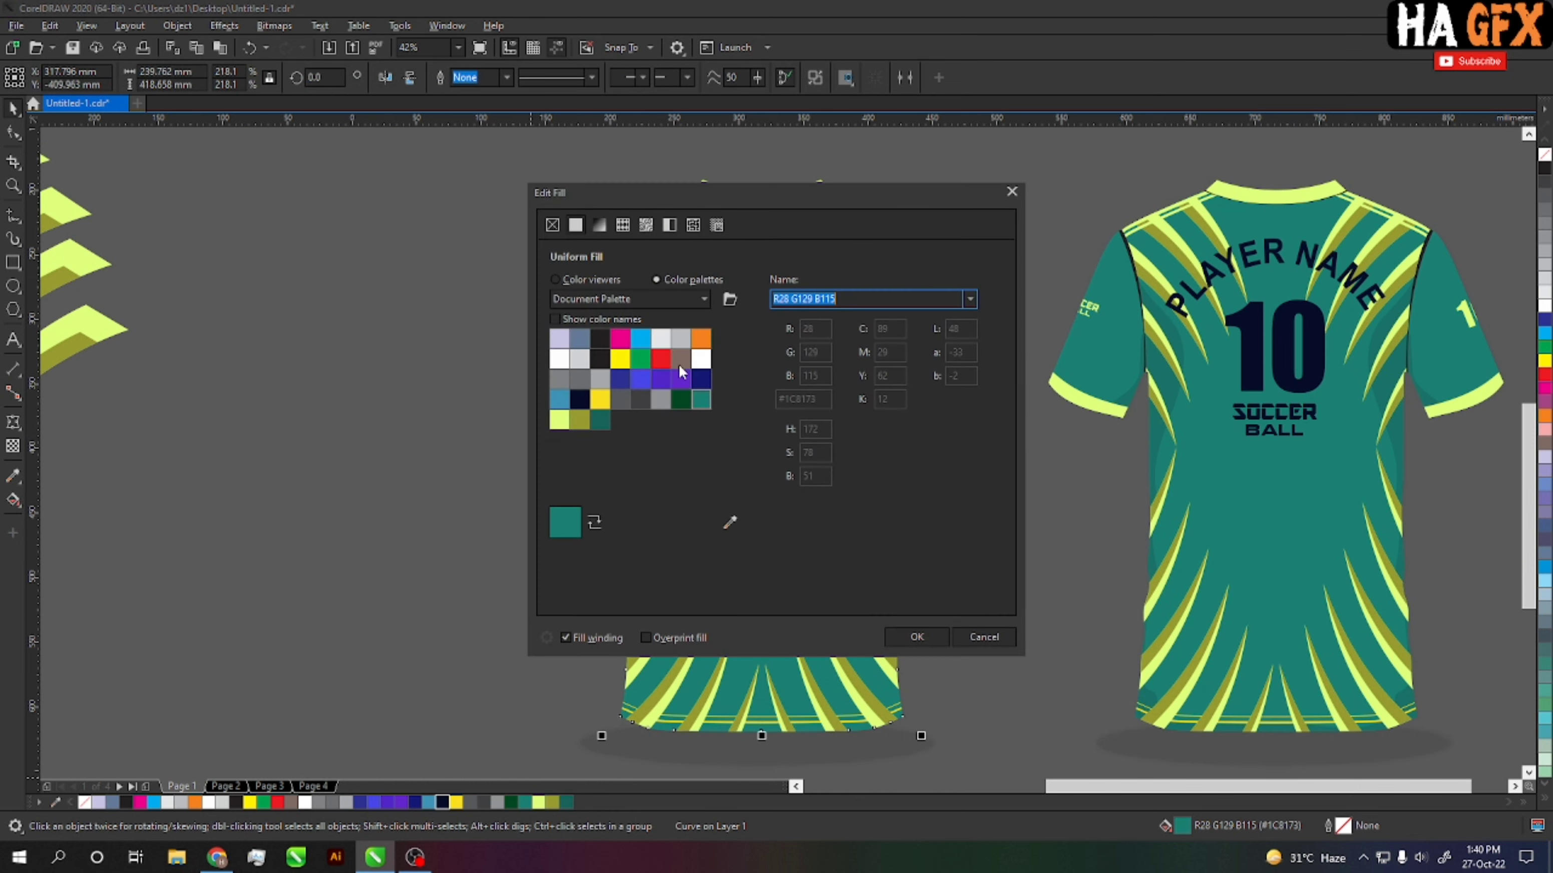
pyautogui.click(584, 280)
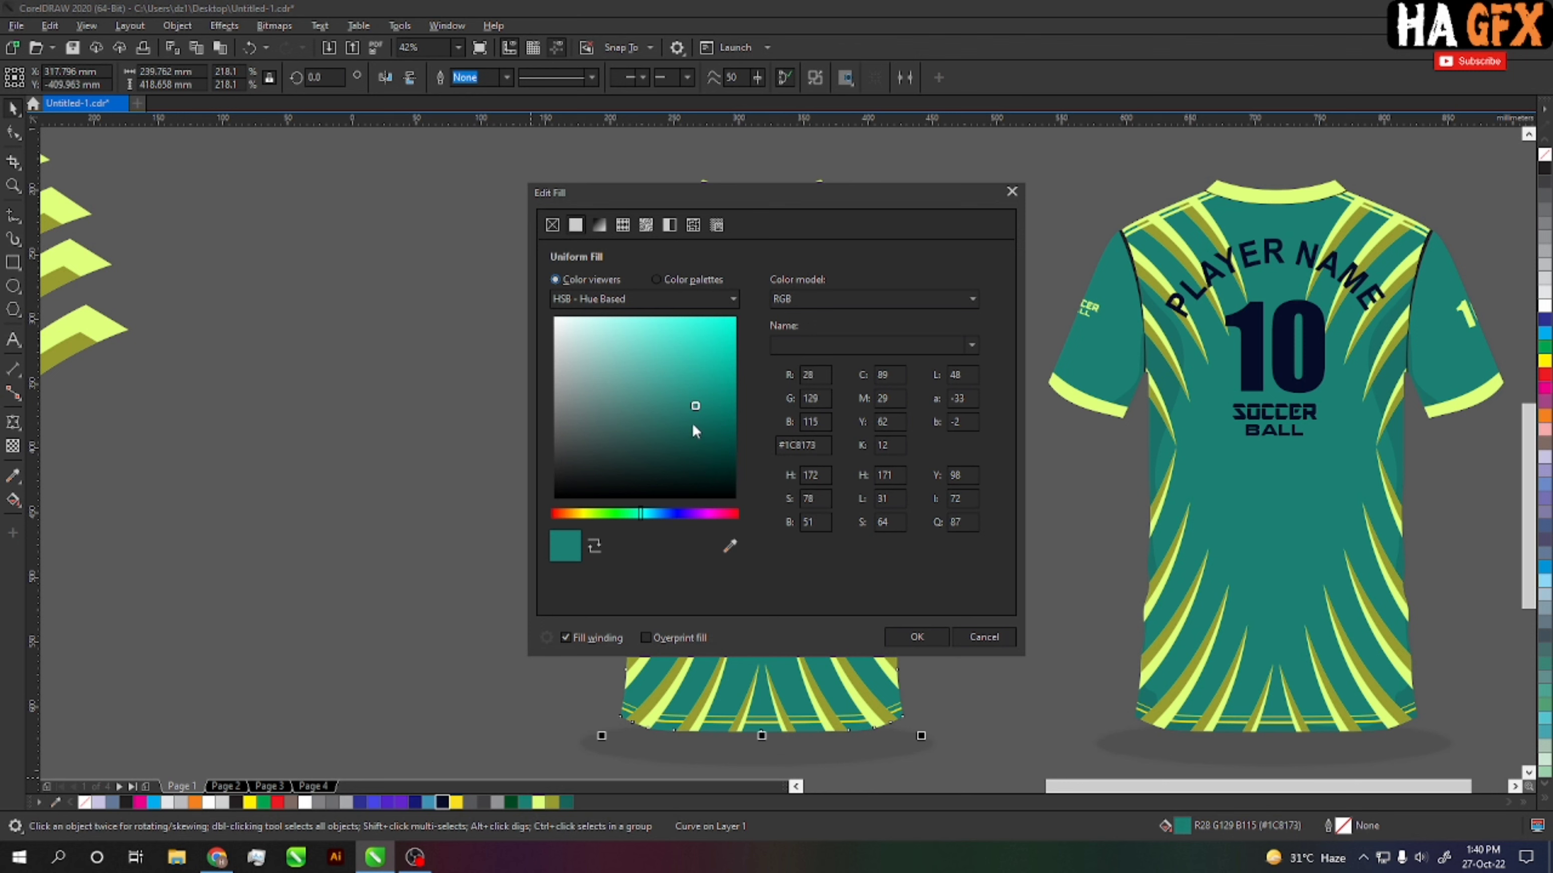
pyautogui.click(693, 415)
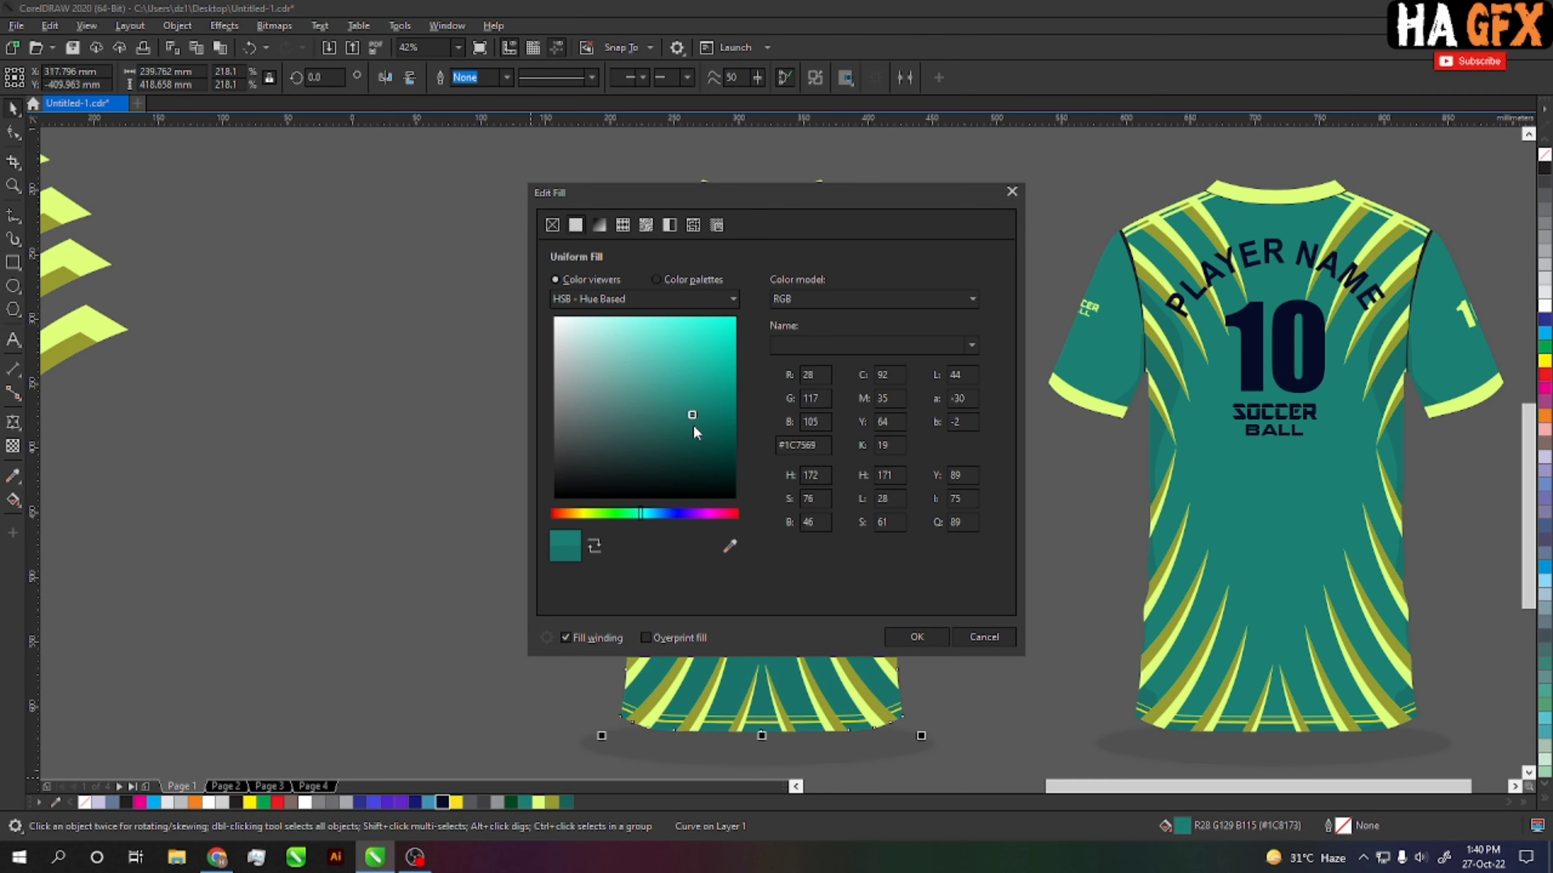
pyautogui.click(693, 427)
pyautogui.click(890, 638)
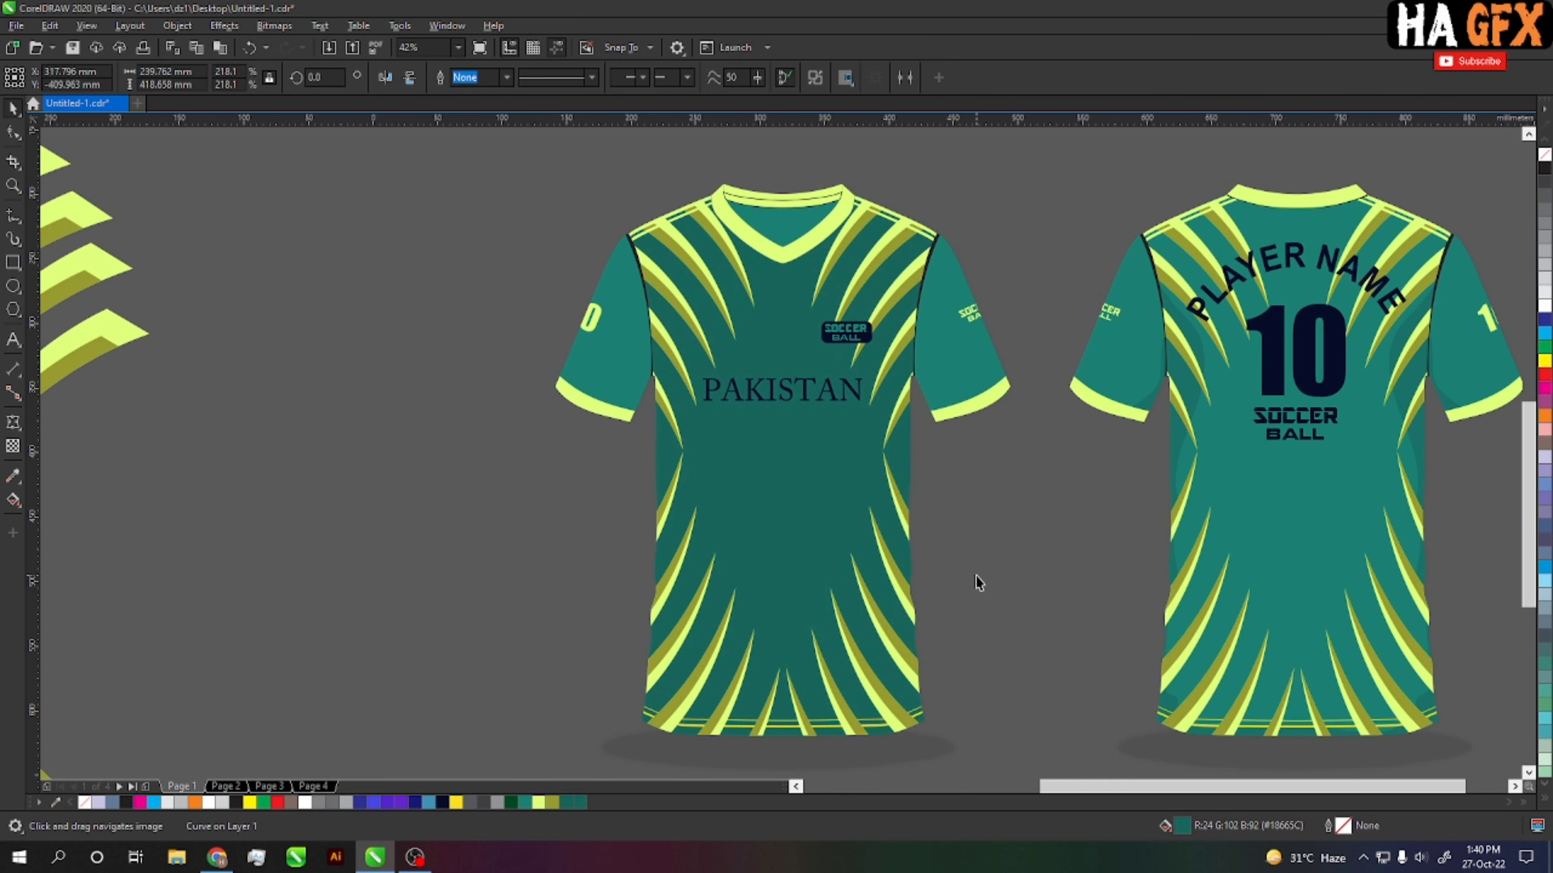
pyautogui.click(12, 447)
# Step: Add a linear fountain transparency fading the dark teal toward the front jersey's right edge
pyautogui.moveTo(955, 497); pyautogui.dragTo(869, 496)
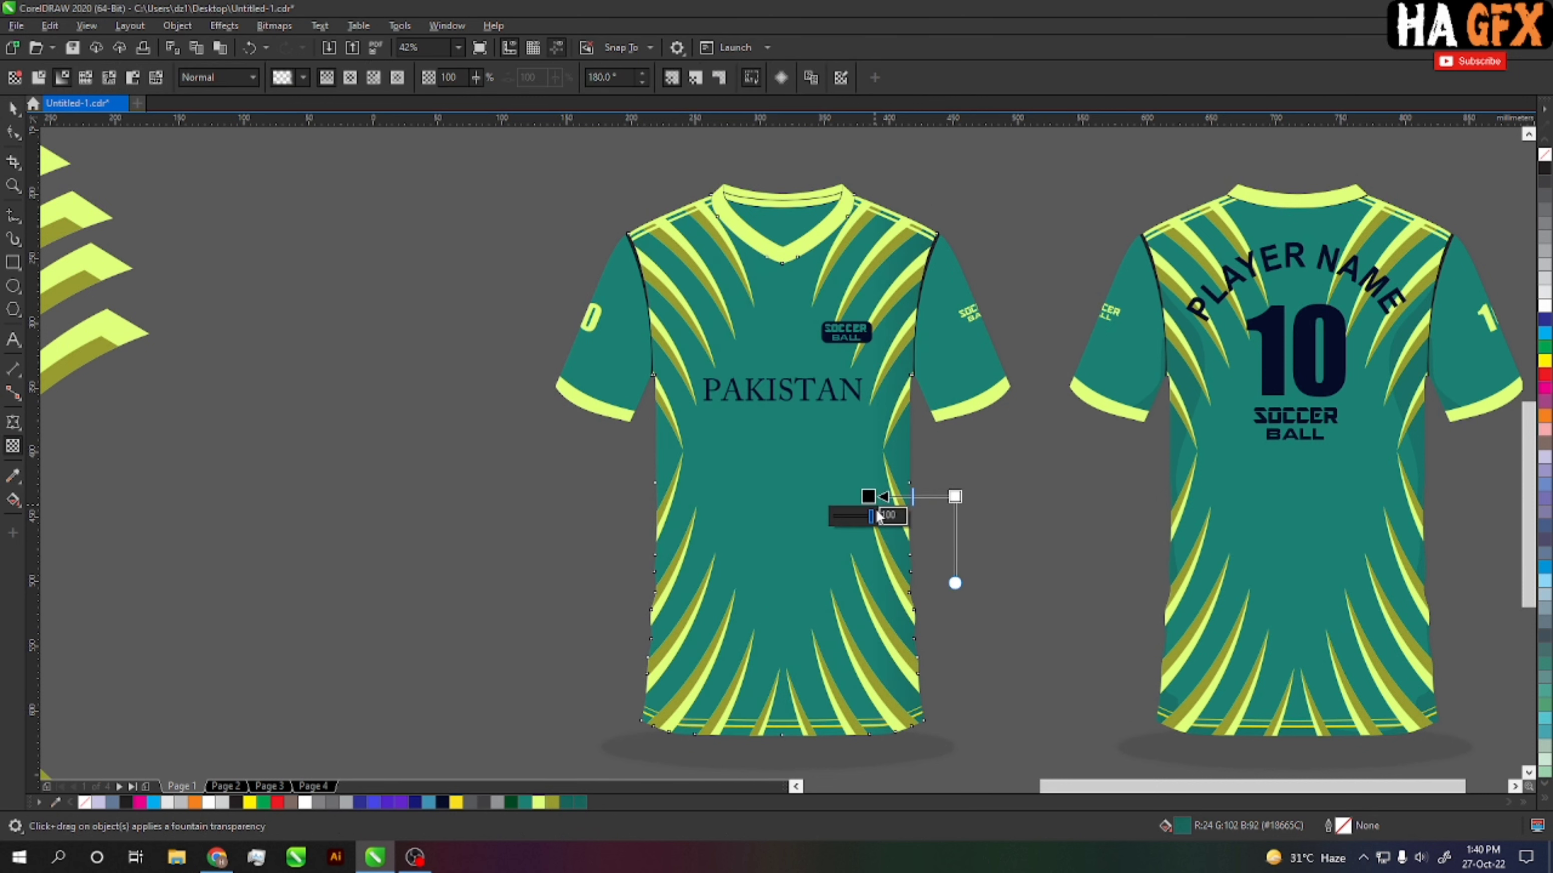
pyautogui.scroll(2, 881, 498)
pyautogui.moveTo(1012, 495); pyautogui.dragTo(940, 494)
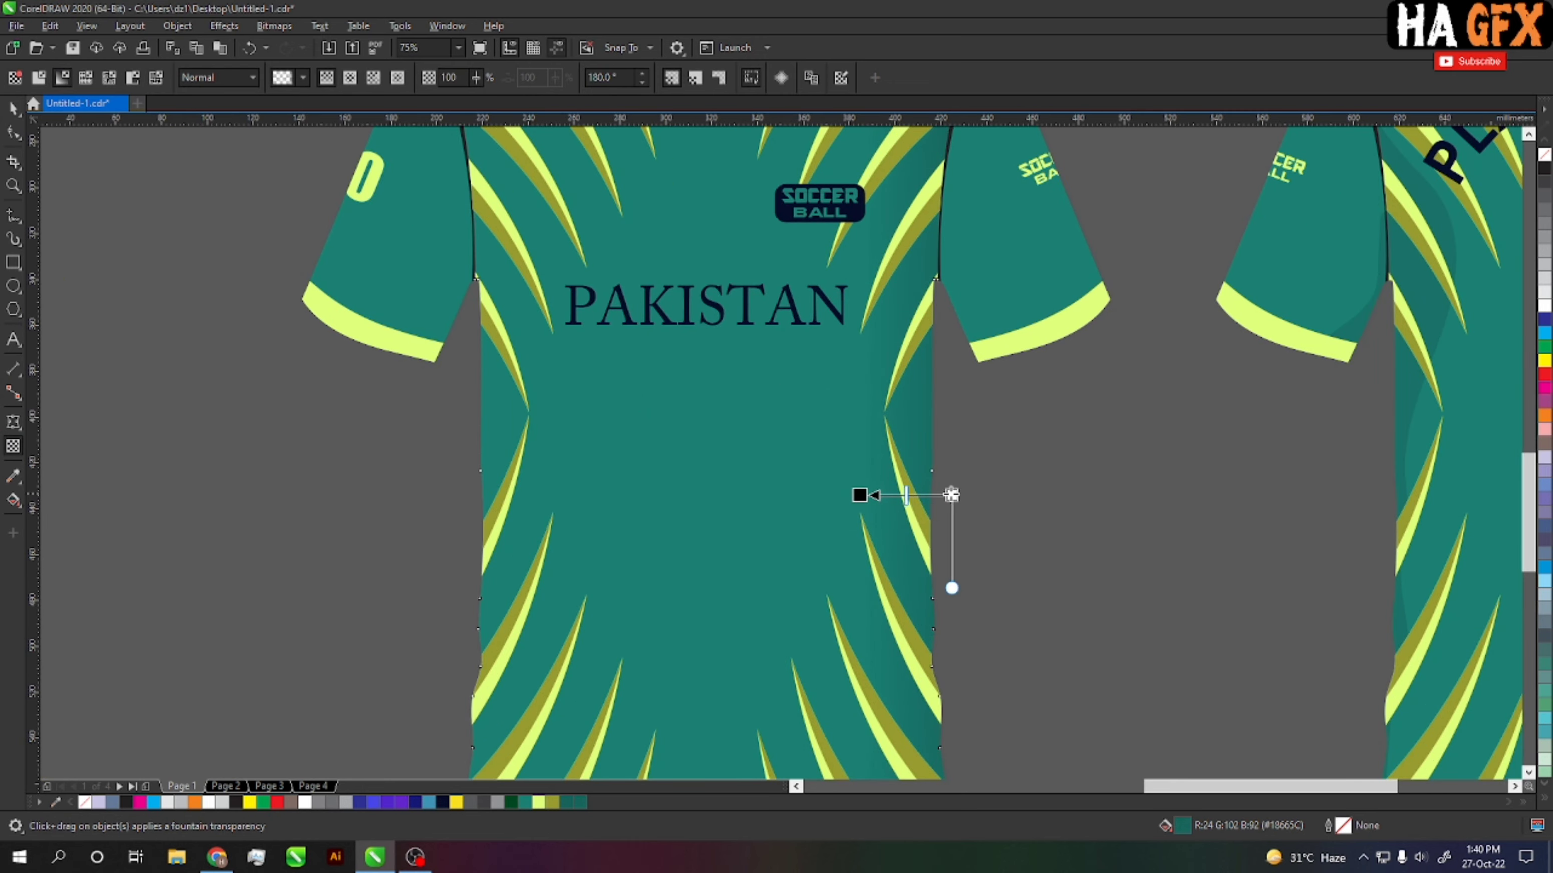
pyautogui.scroll(2, 861, 503)
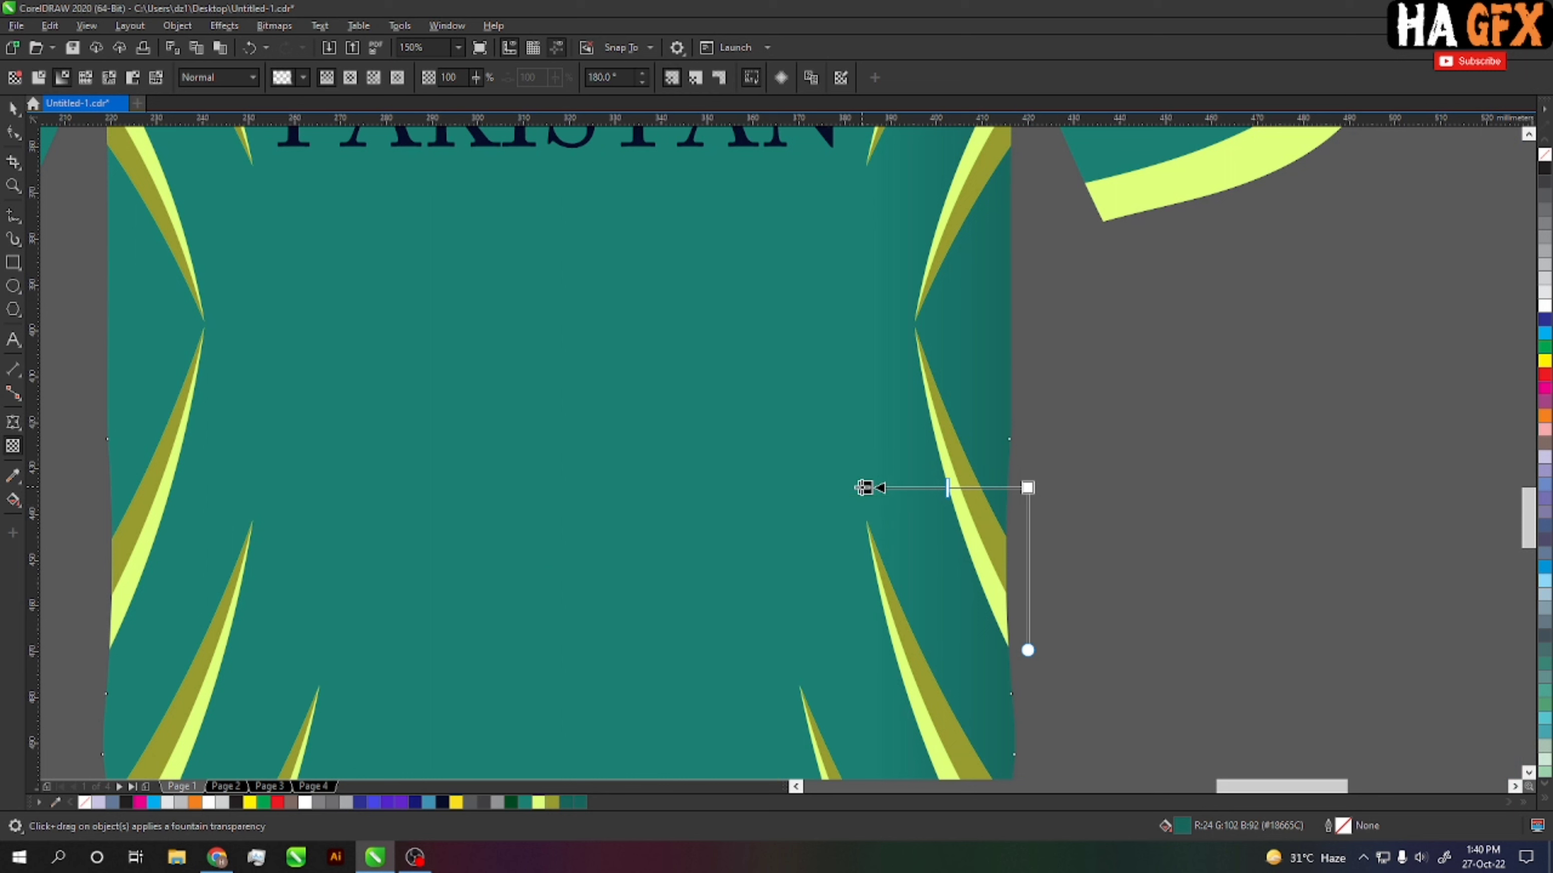
pyautogui.click(870, 487)
pyautogui.click(1030, 495)
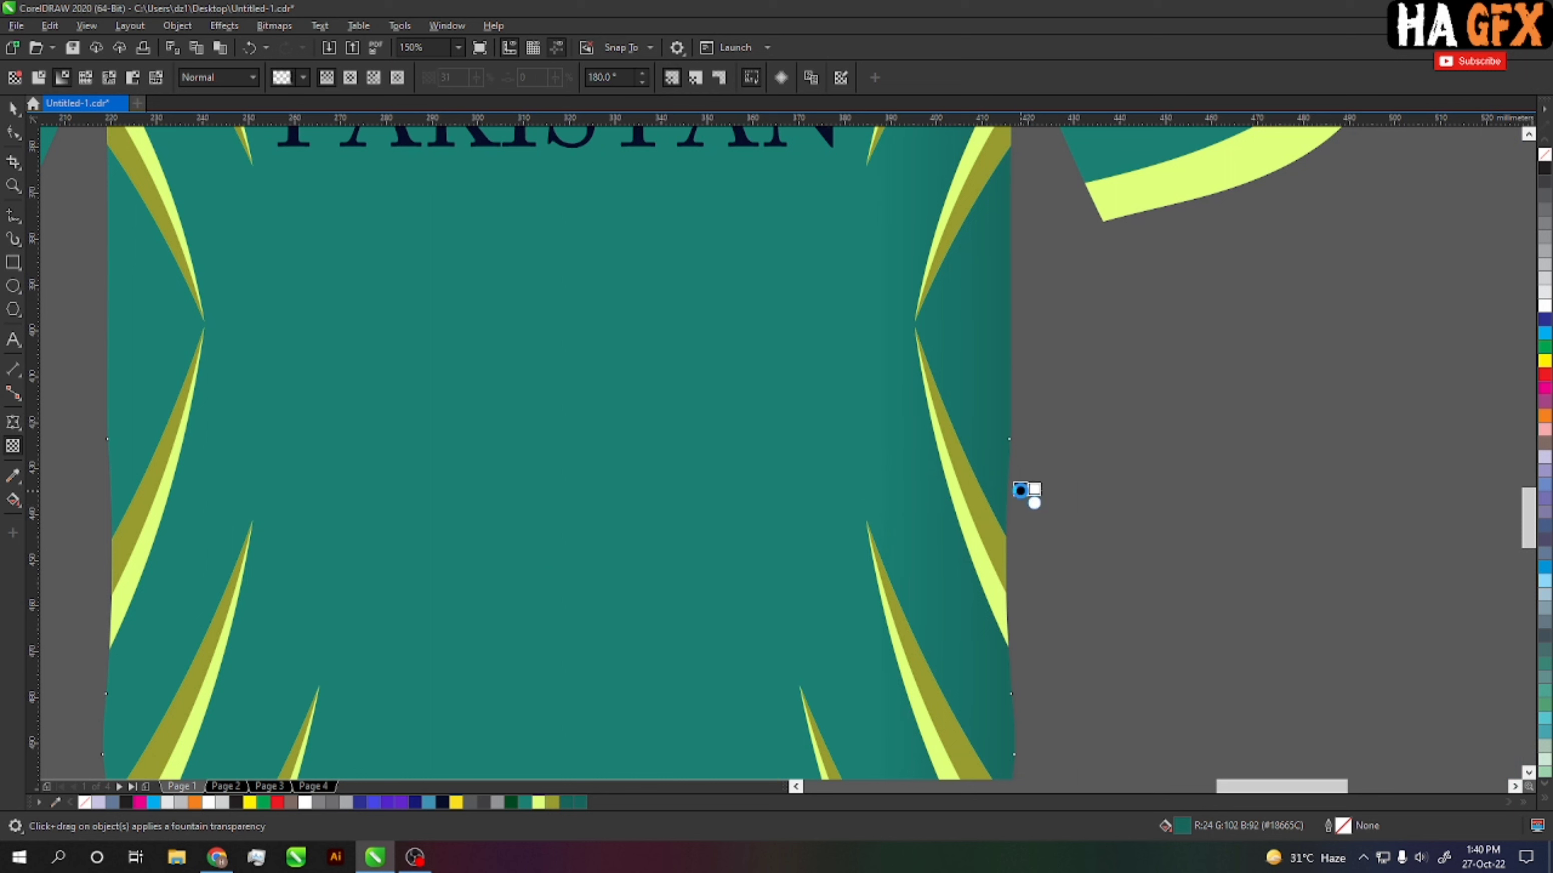
pyautogui.moveTo(1027, 488); pyautogui.dragTo(1008, 487)
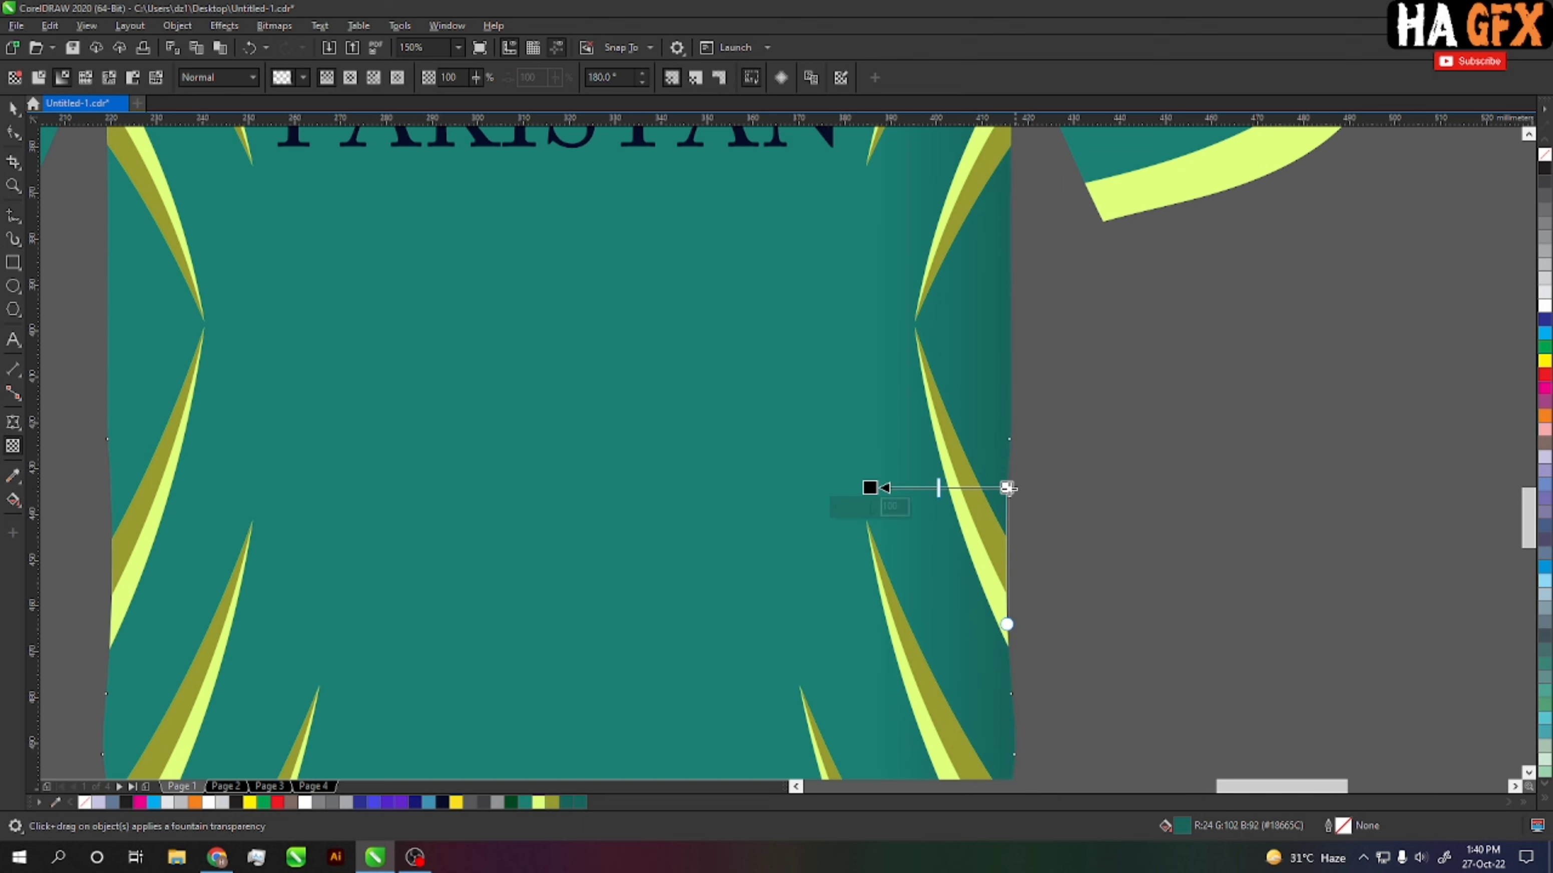
pyautogui.press('space')
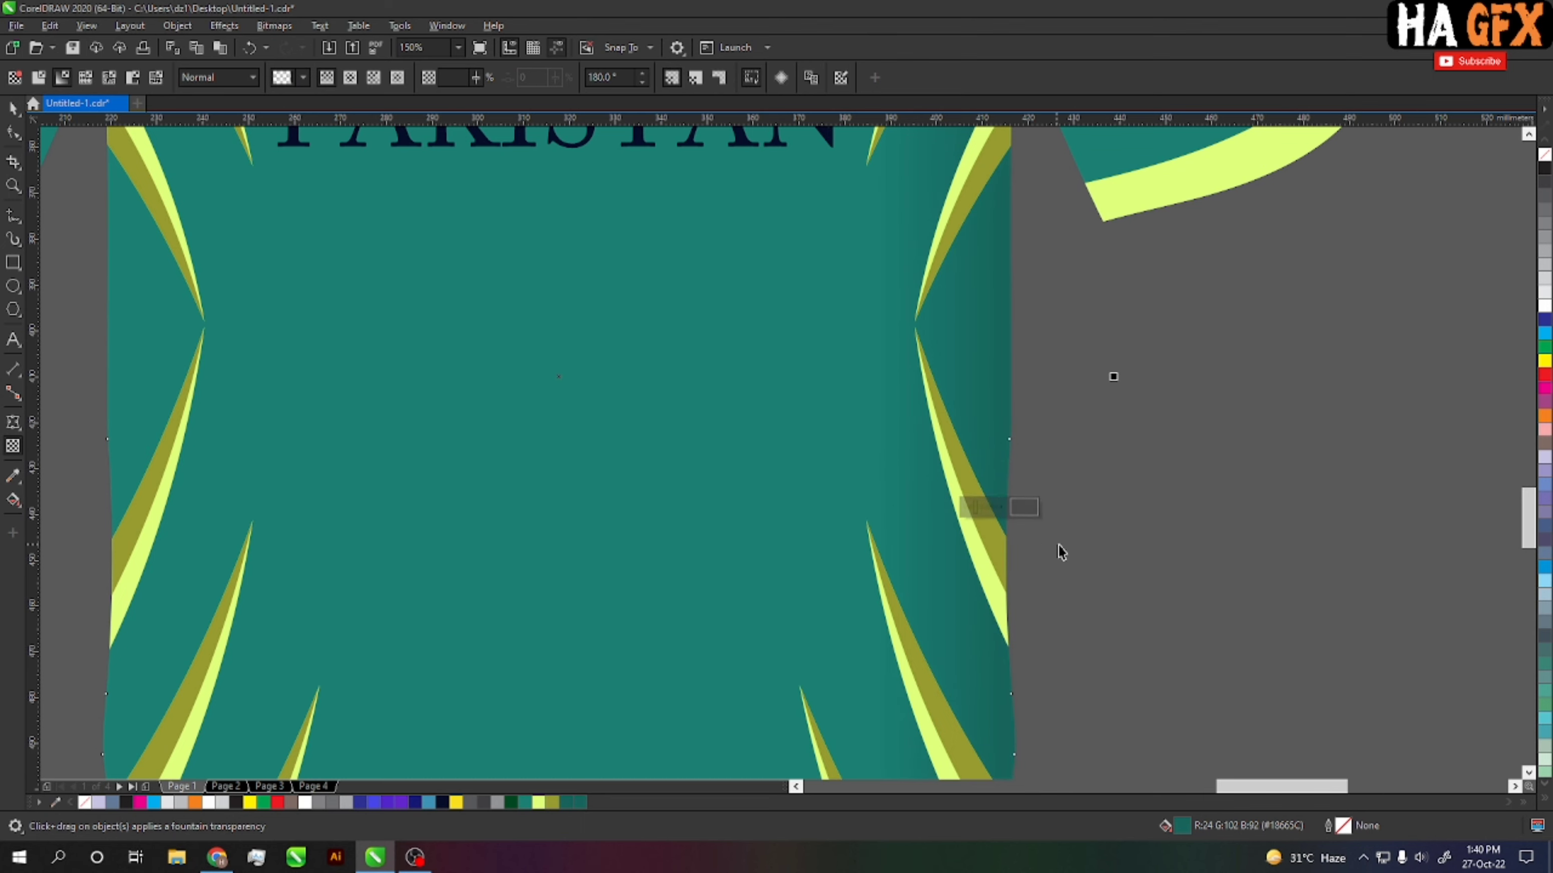
# Step: Mirror the shading layer onto the front jersey's left edge and select the shading pieces
pyautogui.scroll(-2, 1059, 547)
pyautogui.scroll(-2, 1061, 552)
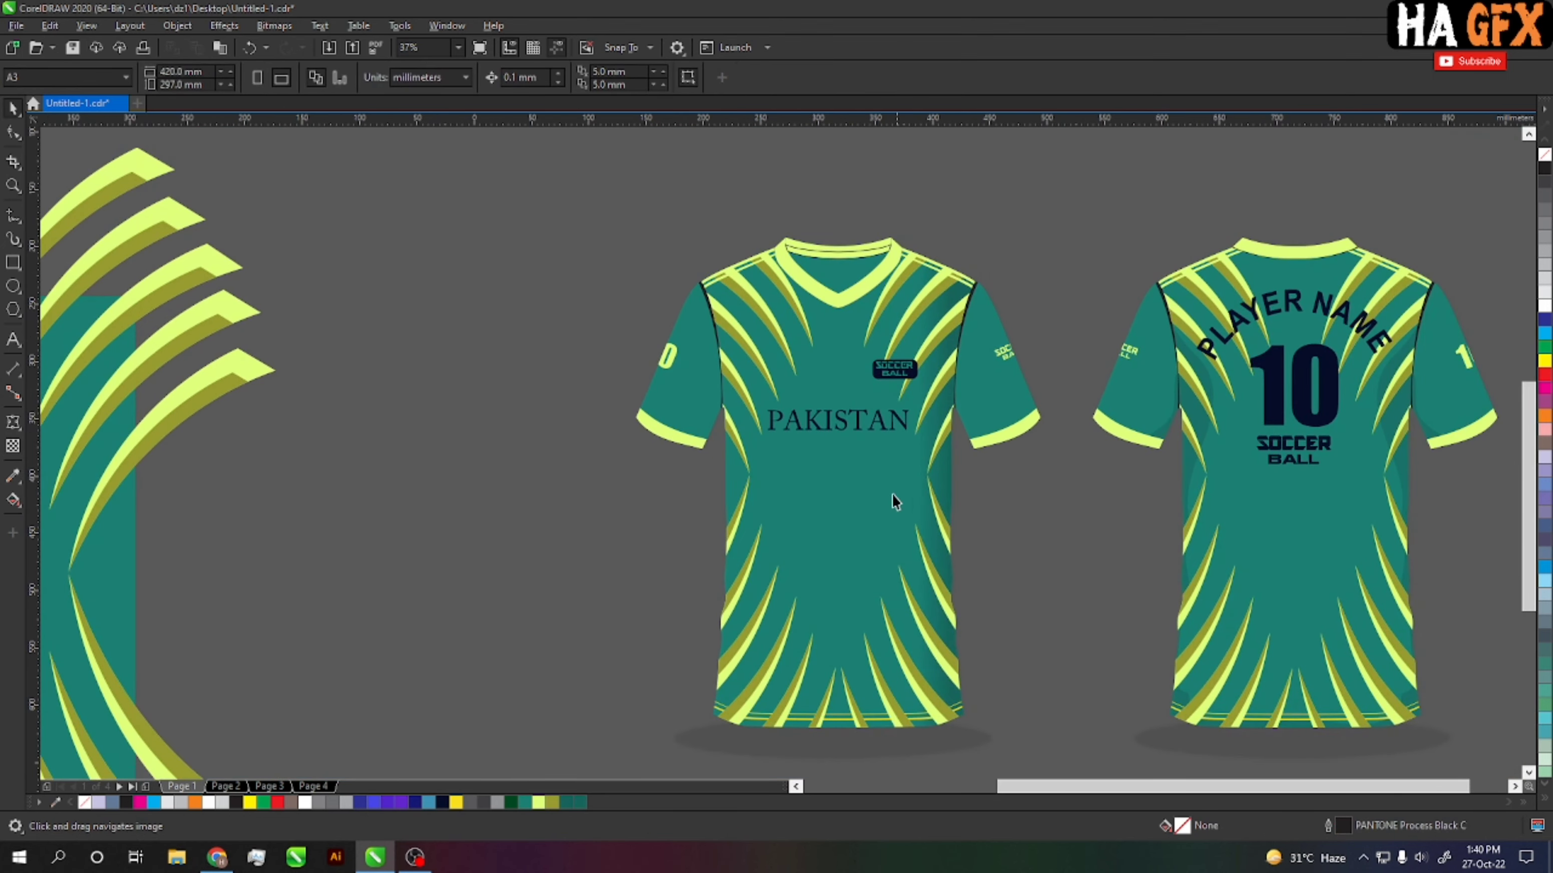
pyautogui.click(1061, 517)
pyautogui.click(385, 77)
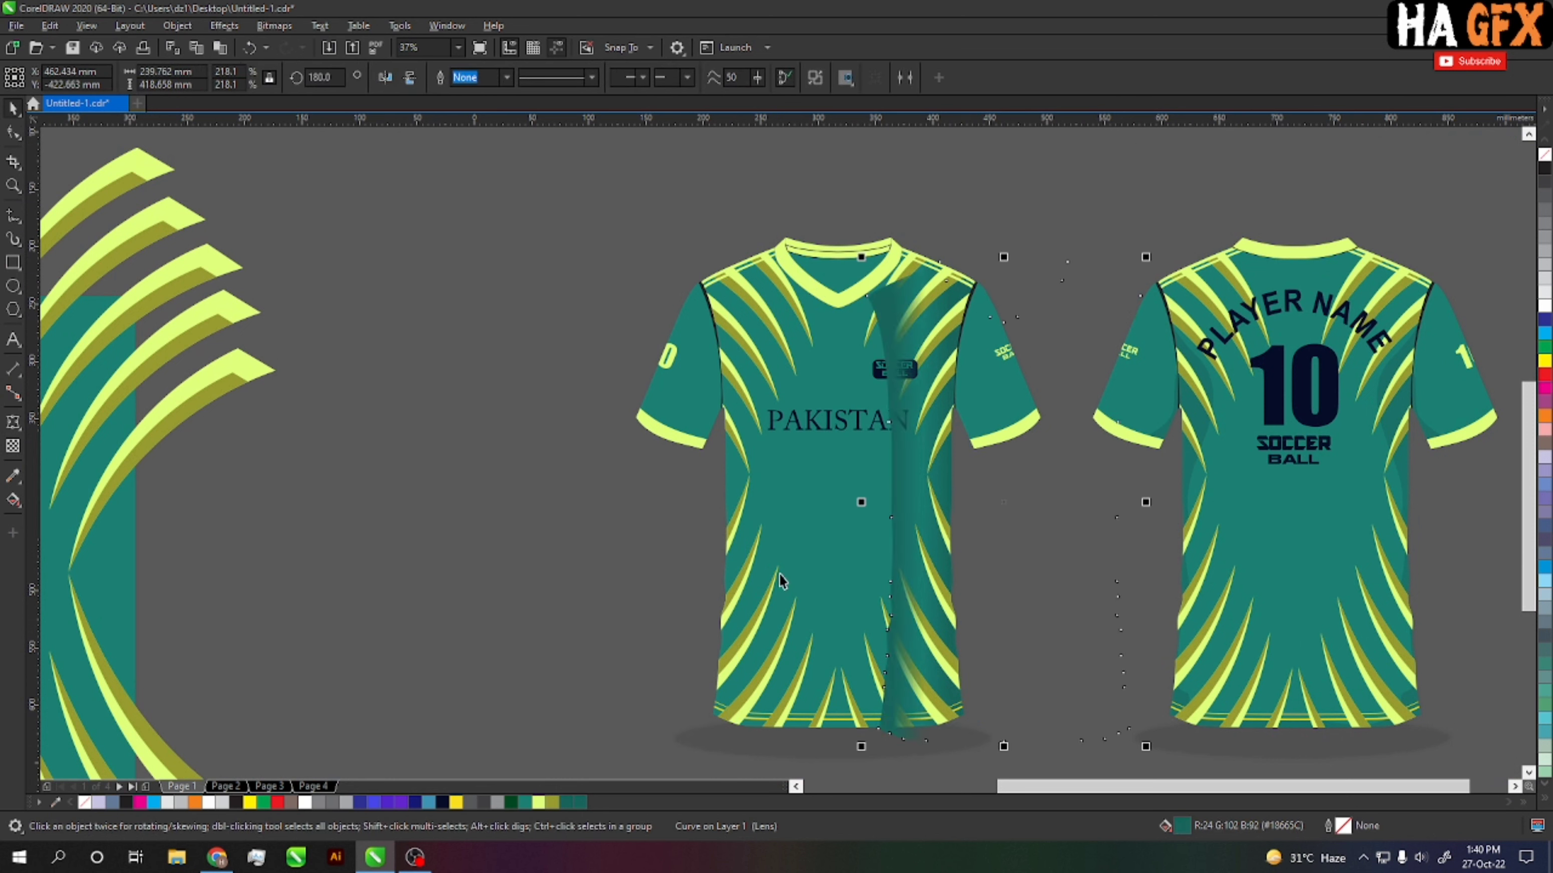
pyautogui.moveTo(867, 272); pyautogui.dragTo(699, 272)
pyautogui.press('Escape')
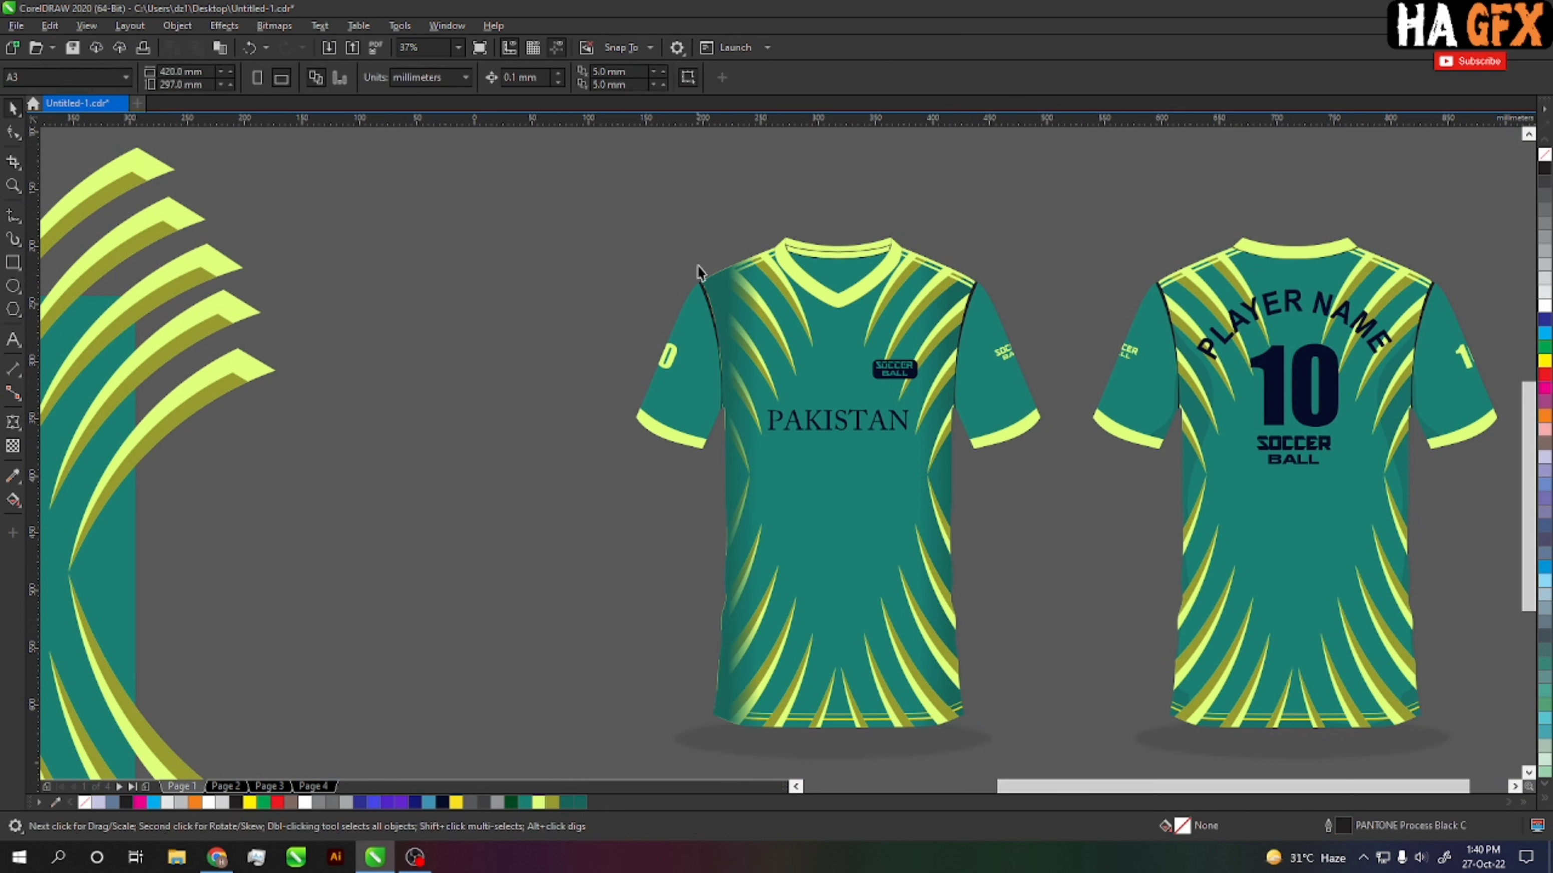
pyautogui.scroll(2, 693, 483)
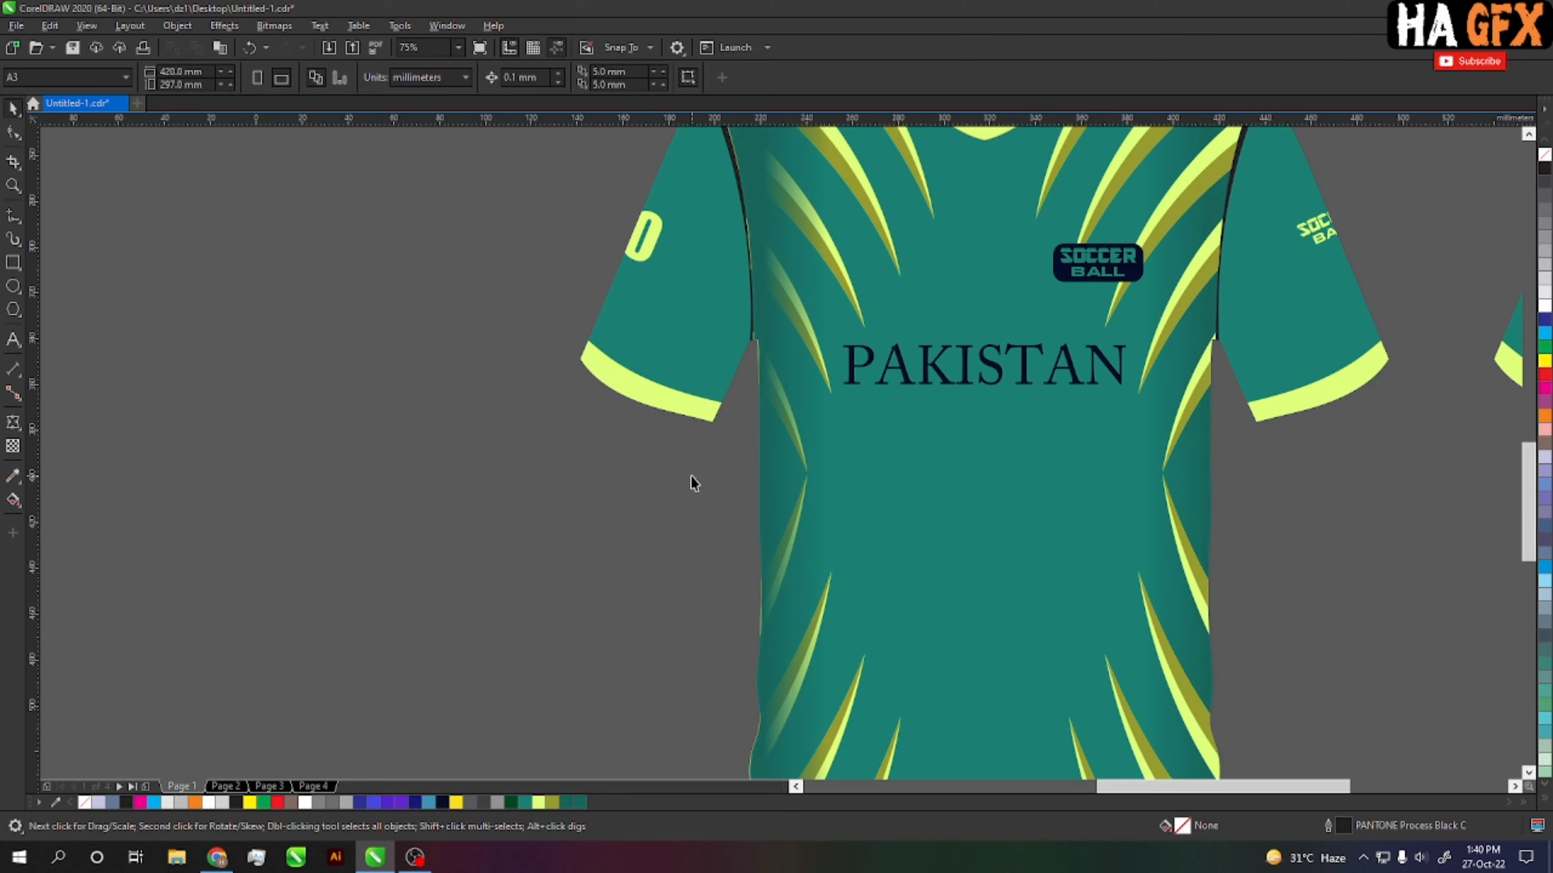
pyautogui.moveTo(702, 472); pyautogui.dragTo(753, 496)
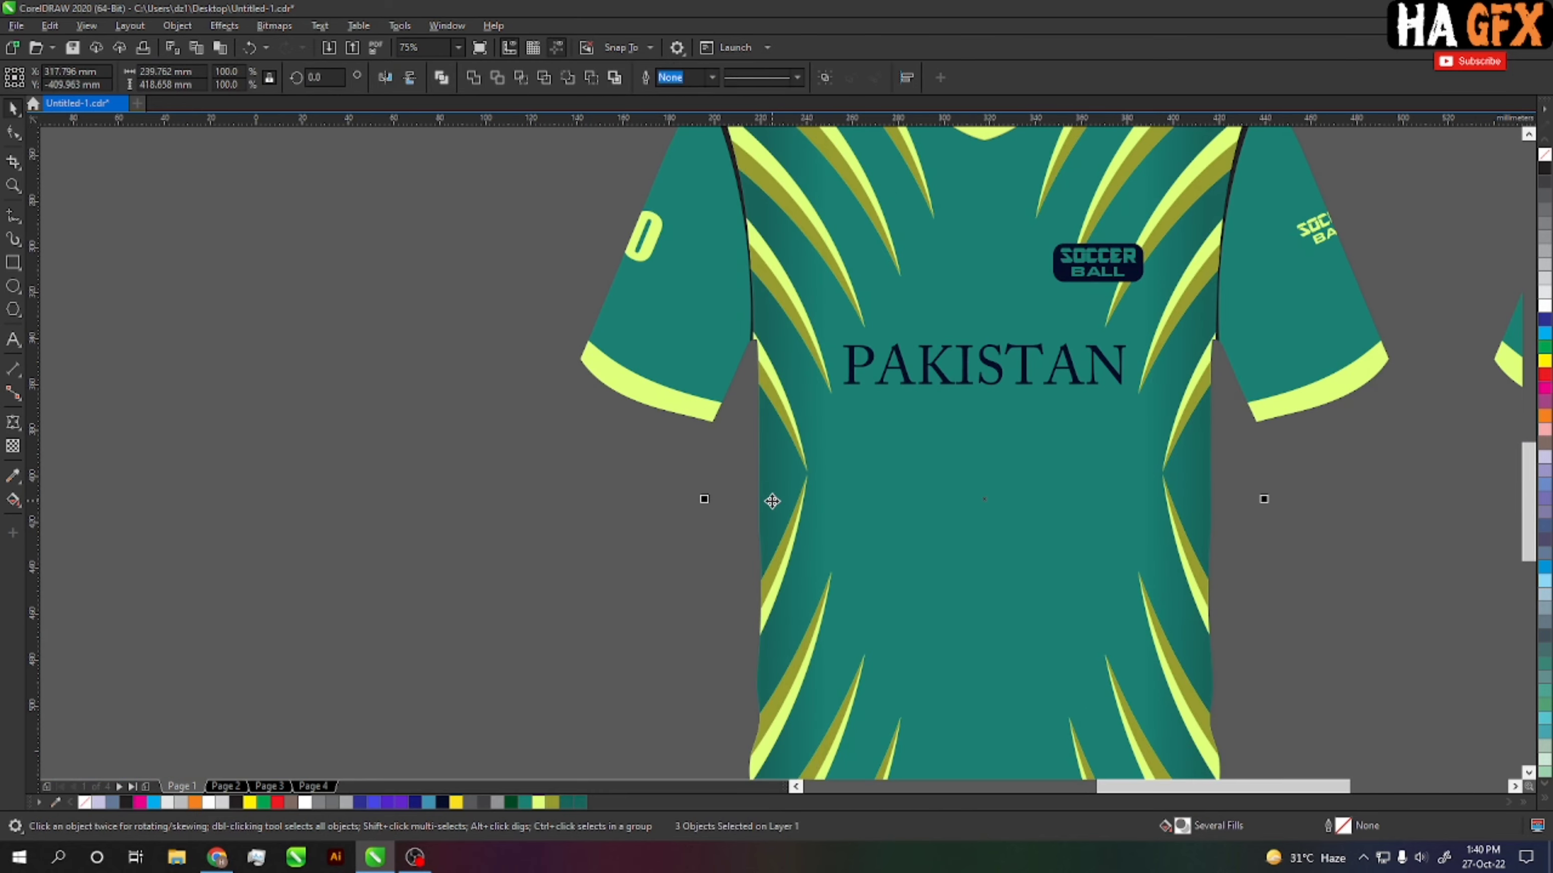
# Step: Fill the back jersey with the same darker teal
pyautogui.press('Escape')
pyautogui.scroll(-1, 790, 524)
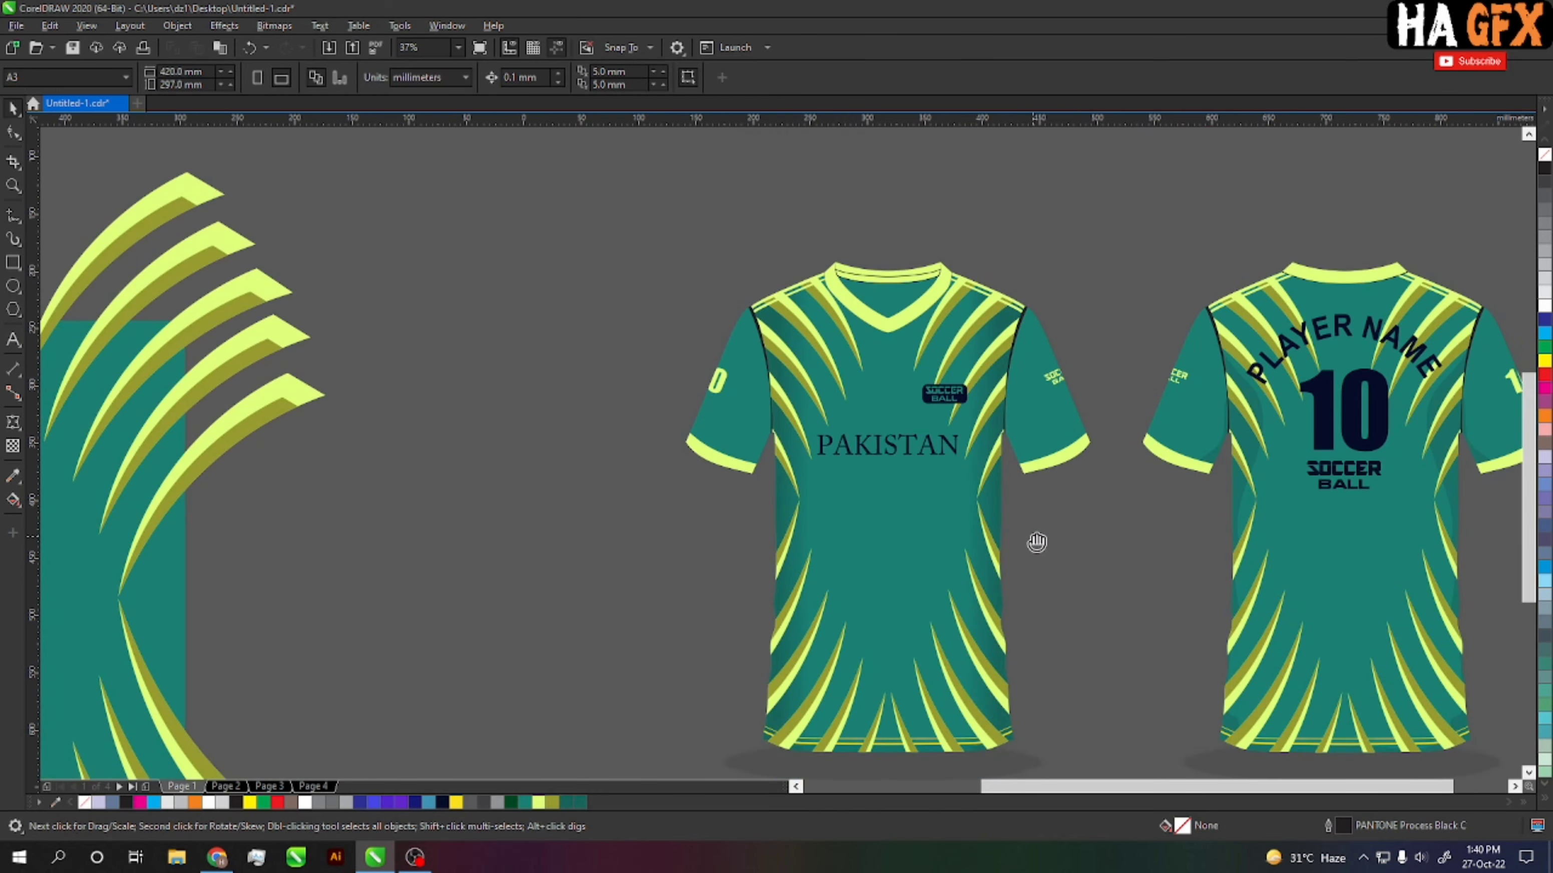
pyautogui.scroll(-1, 1034, 541)
pyautogui.click(858, 449)
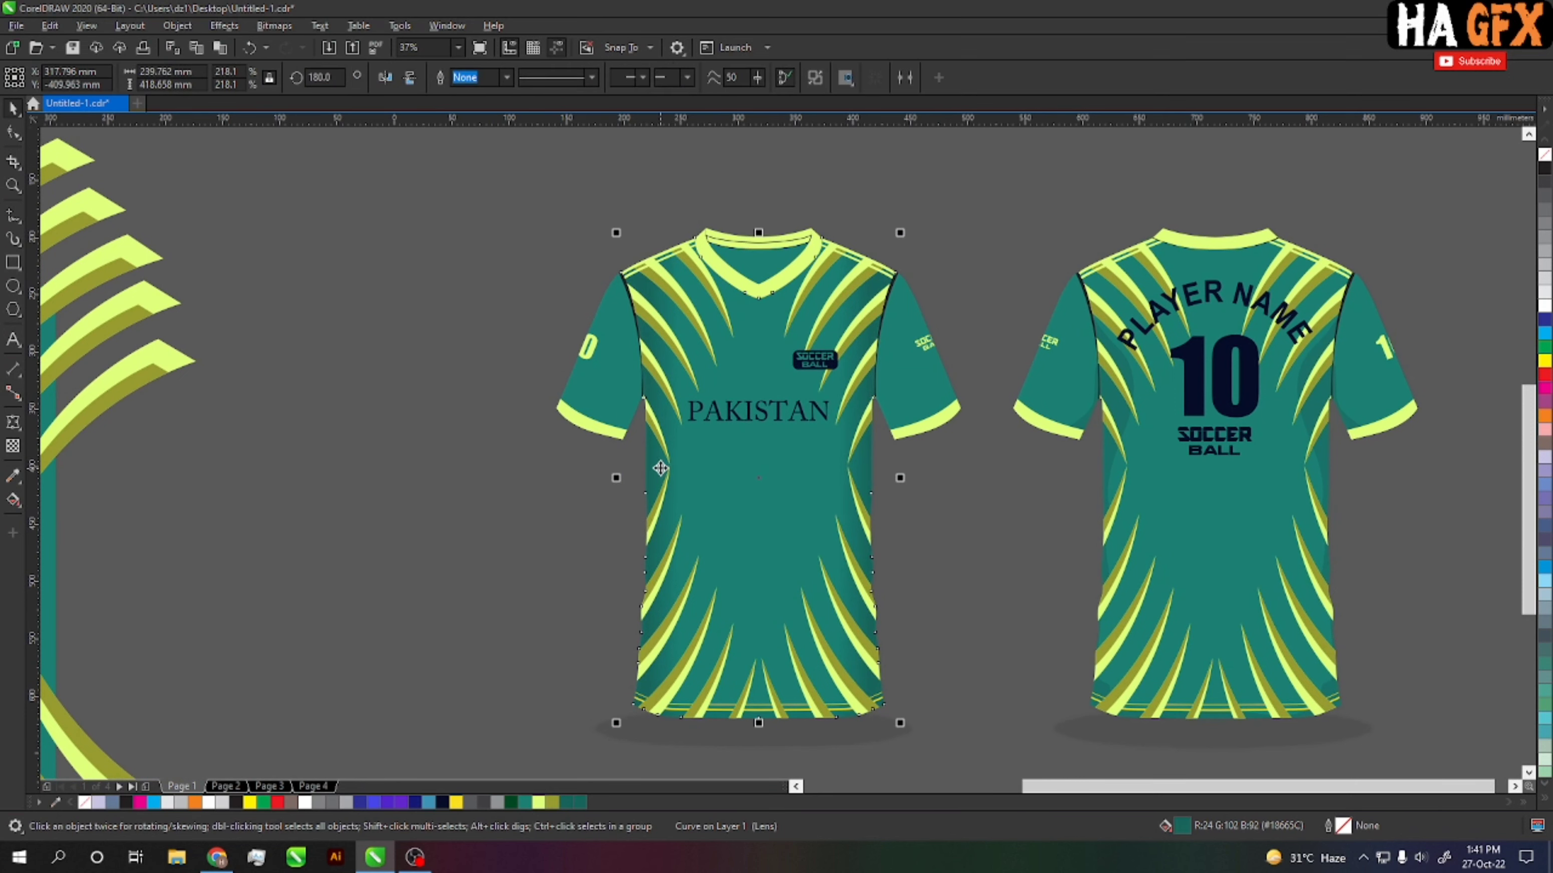
pyautogui.moveTo(900, 477); pyautogui.dragTo(1068, 520)
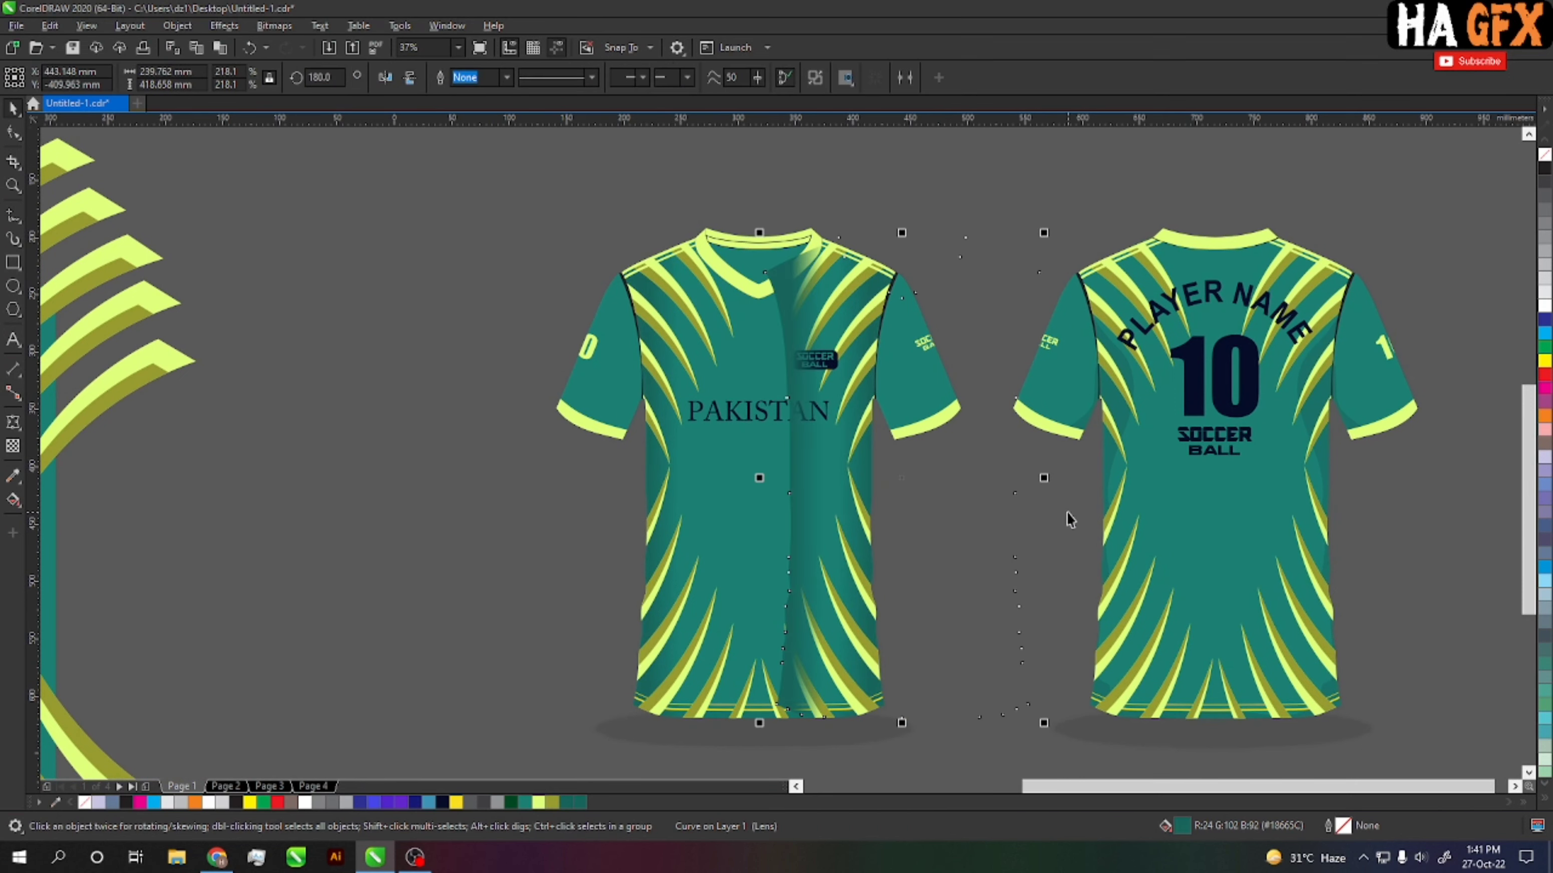
pyautogui.moveTo(1405, 566)
pyautogui.mouseDown()
pyautogui.moveTo(1216, 562)
pyautogui.moveTo(1138, 538)
pyautogui.mouseUp()
pyautogui.click(1054, 520)
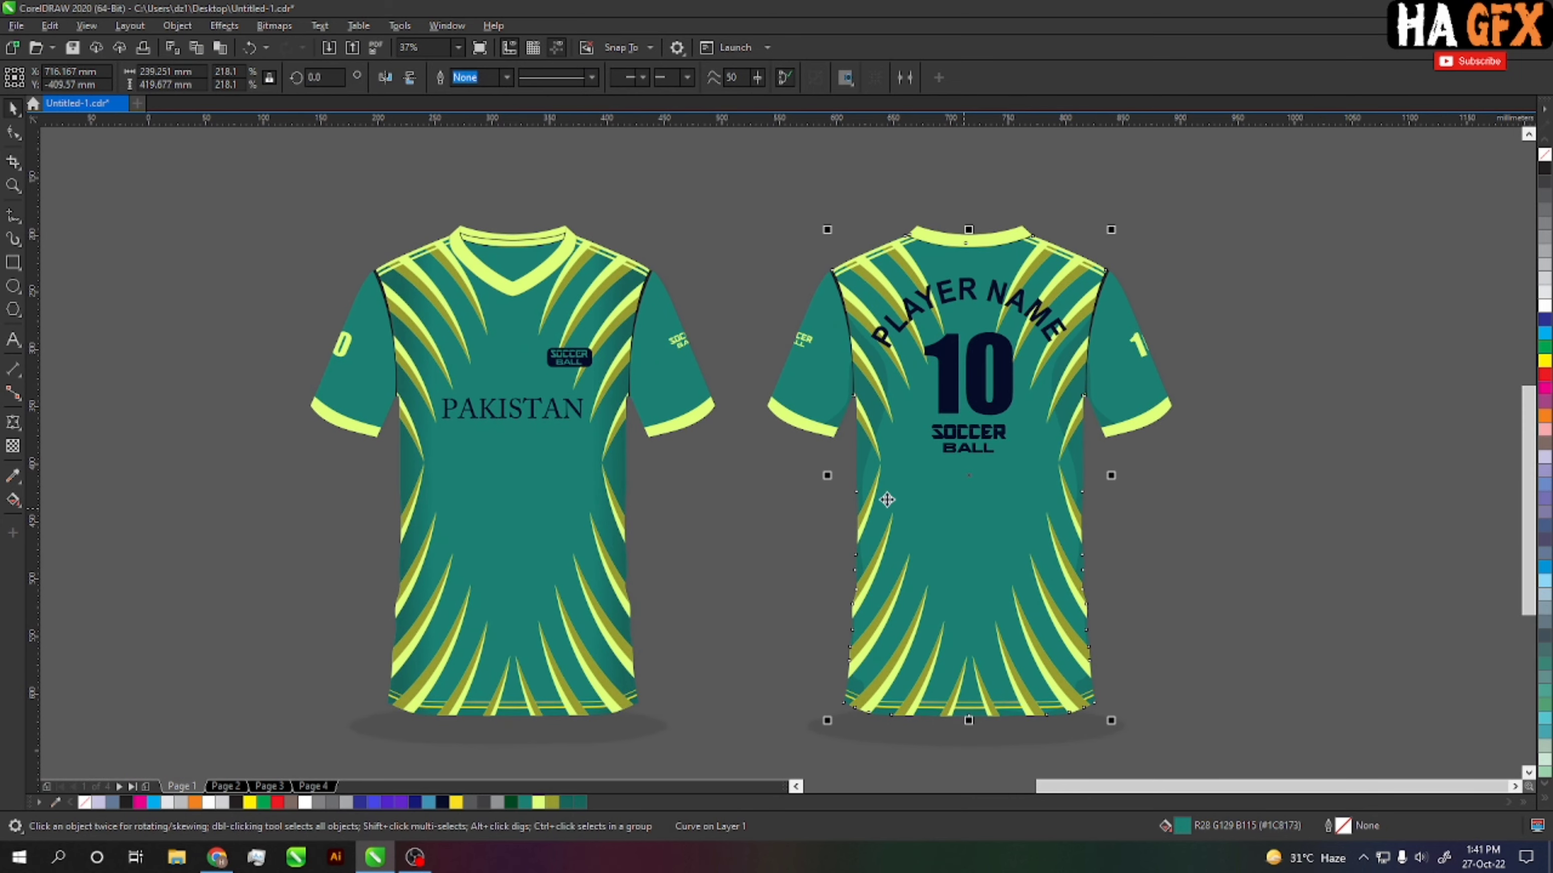
pyautogui.click(580, 802)
# Step: Fade the back jersey's dark fill toward its right edge with a fountain transparency
pyautogui.scroll(2, 1107, 561)
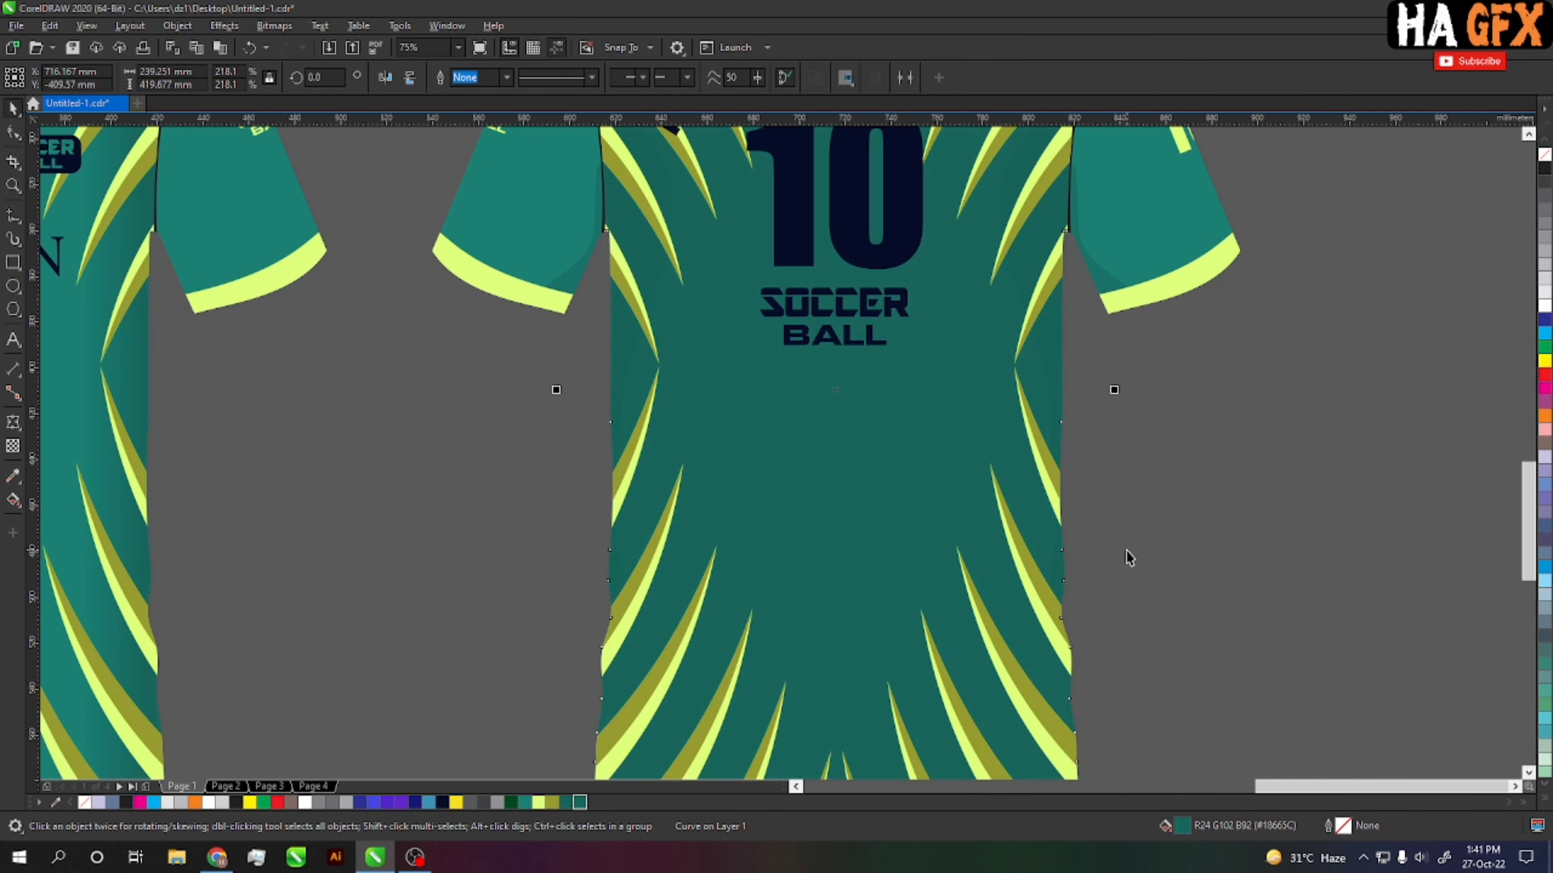
pyautogui.click(14, 451)
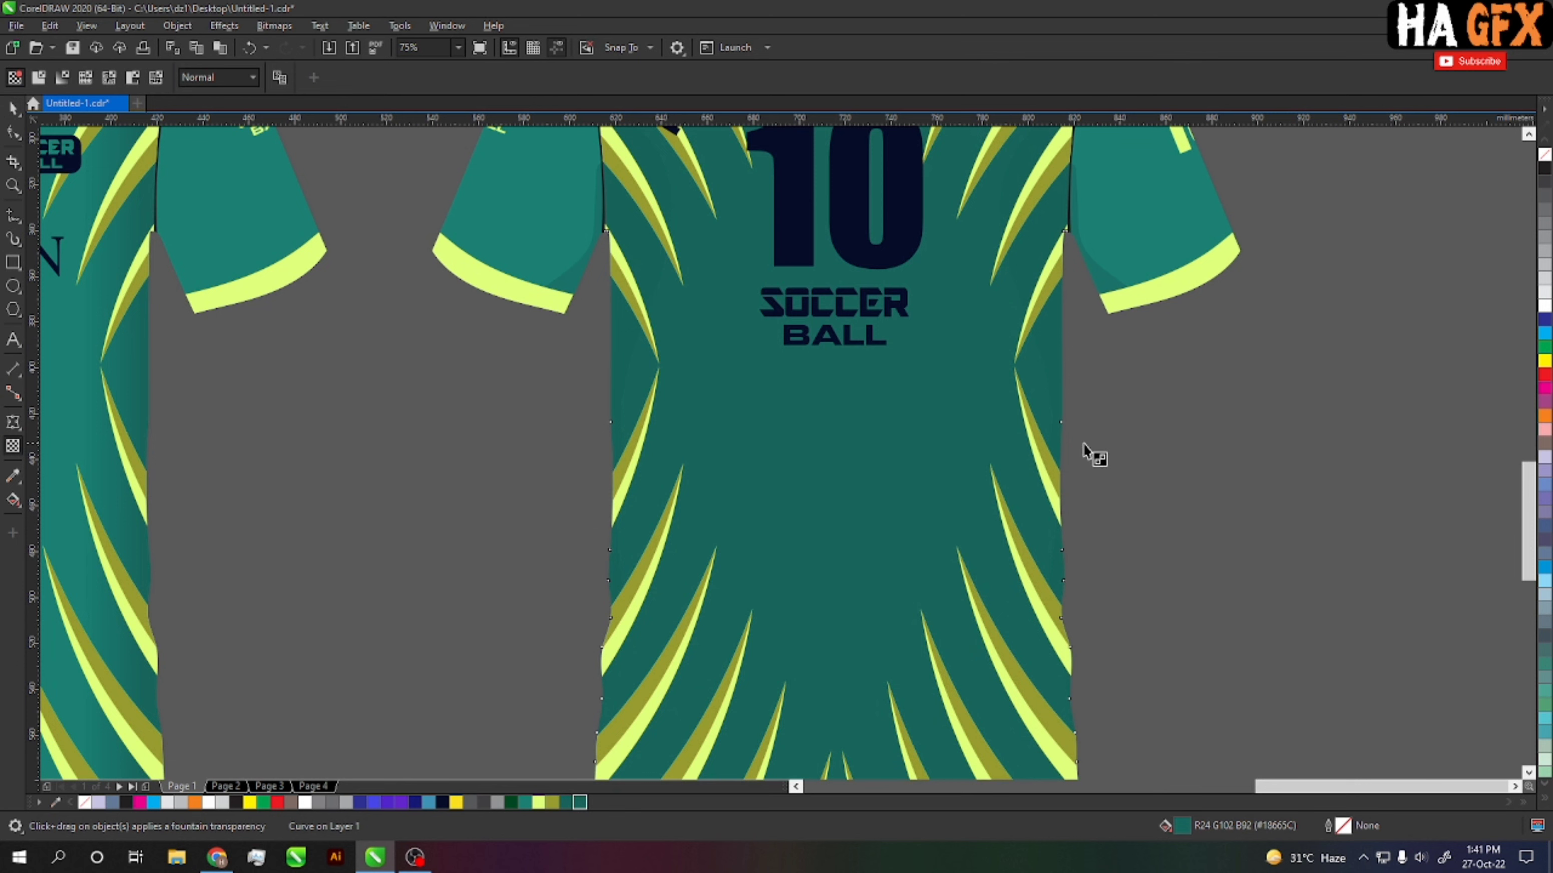
pyautogui.moveTo(1084, 443)
pyautogui.mouseDown()
pyautogui.moveTo(1000, 444)
pyautogui.moveTo(1039, 433)
pyautogui.mouseUp()
pyautogui.scroll(2, 1087, 447)
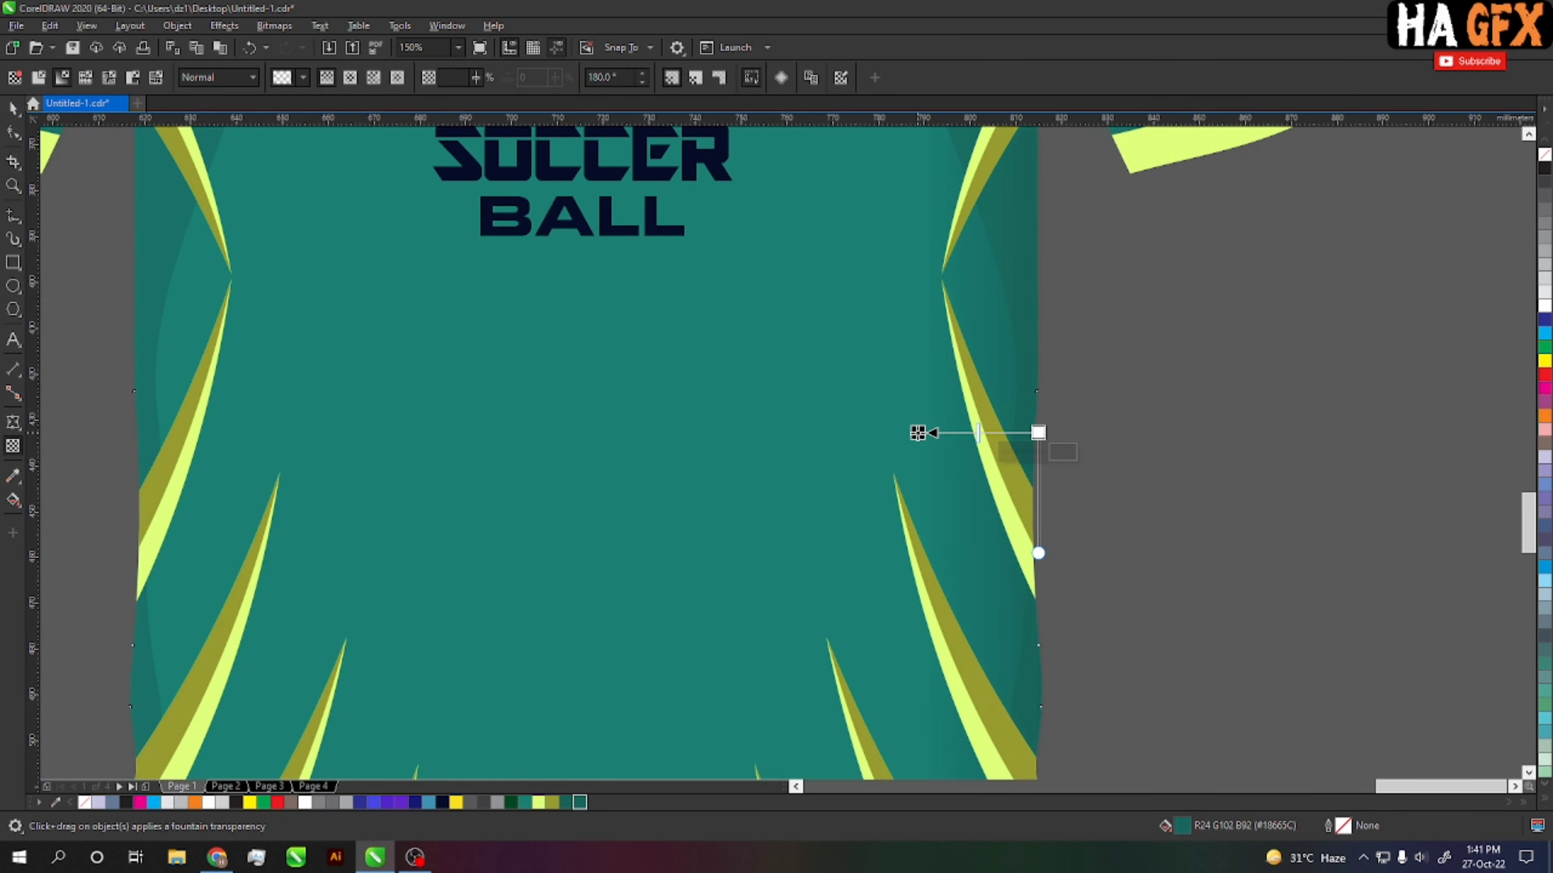
pyautogui.moveTo(918, 433); pyautogui.dragTo(899, 433)
pyautogui.moveTo(1038, 432); pyautogui.dragTo(1023, 432)
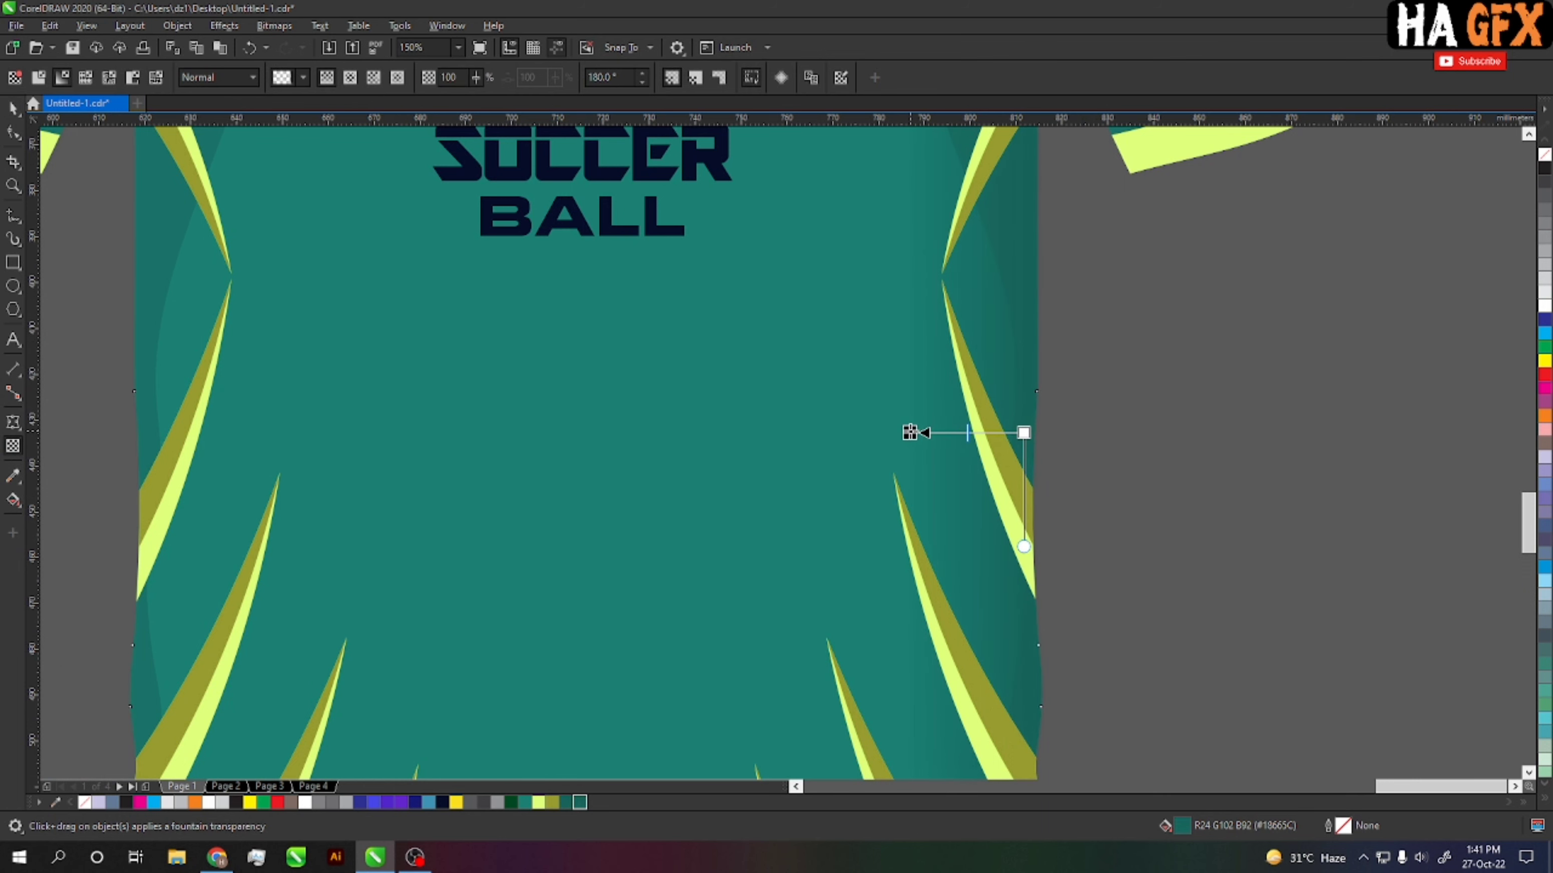
pyautogui.press('space')
# Step: Mirror the shading strip to the back shirt's left edge, delete the extra strips, and select both shirts
pyautogui.scroll(-2, 1033, 465)
pyautogui.scroll(-2, 1106, 516)
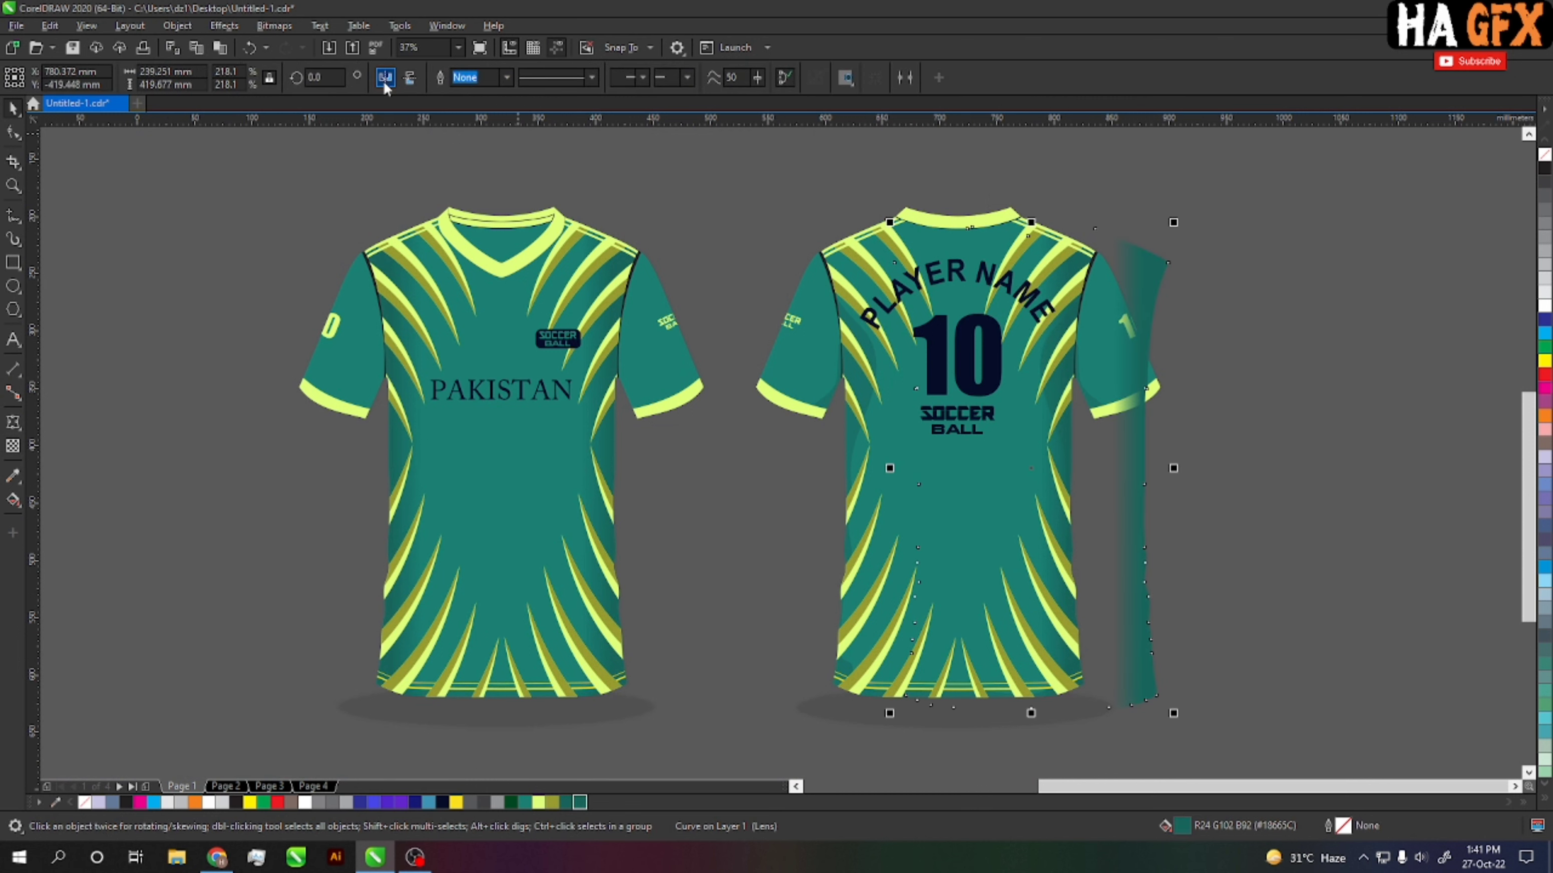
pyautogui.click(386, 78)
pyautogui.moveTo(917, 493)
pyautogui.mouseDown()
pyautogui.moveTo(844, 489)
pyautogui.moveTo(854, 456)
pyautogui.mouseUp()
pyautogui.press('Escape')
pyautogui.scroll(2, 843, 458)
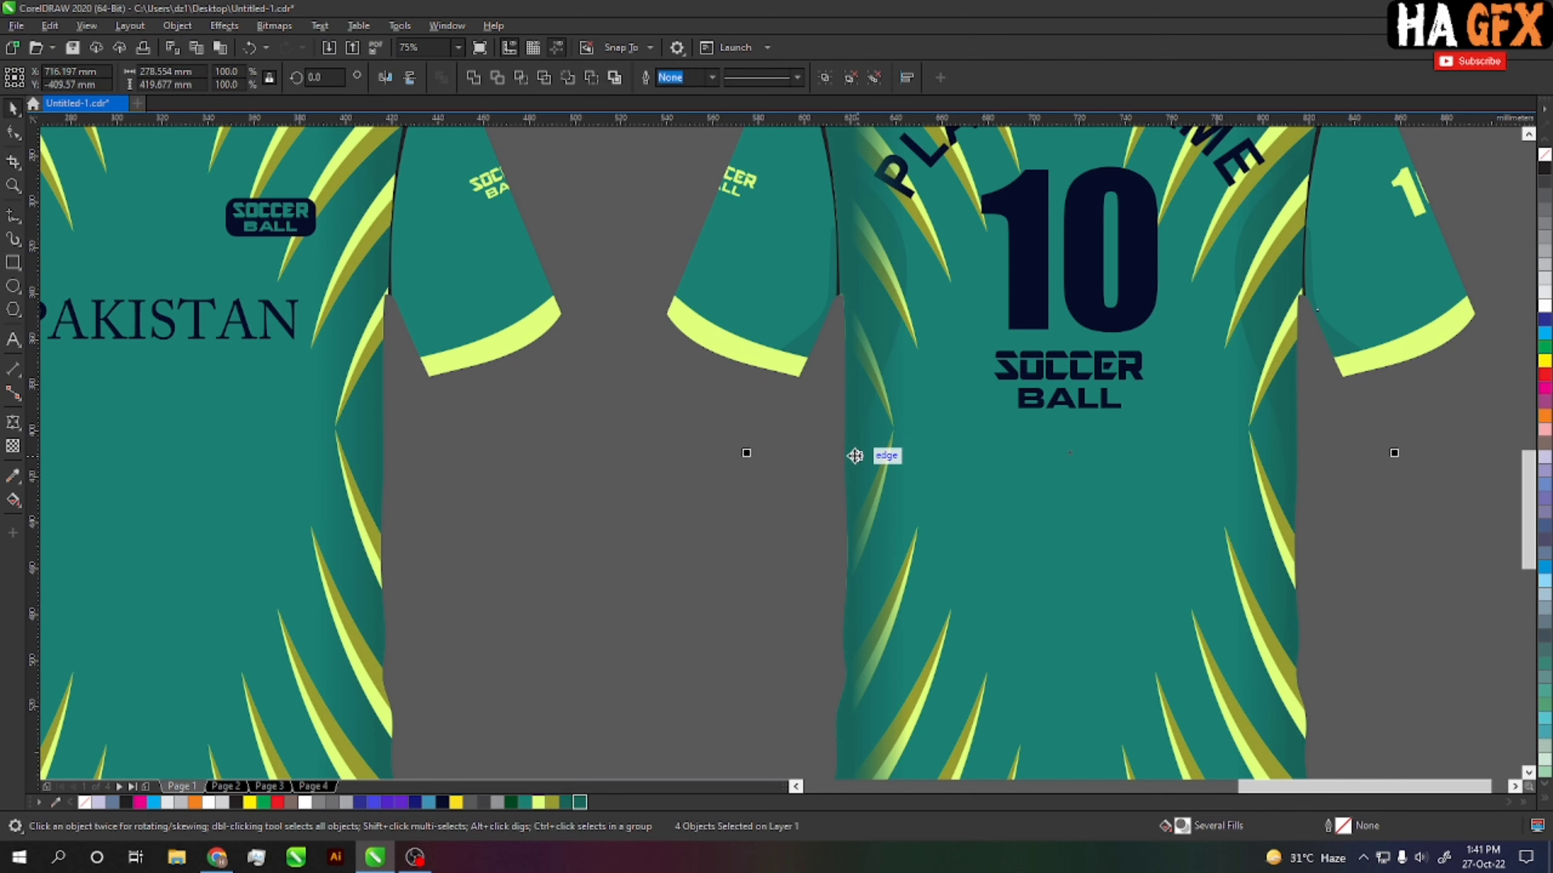
pyautogui.press('Delete')
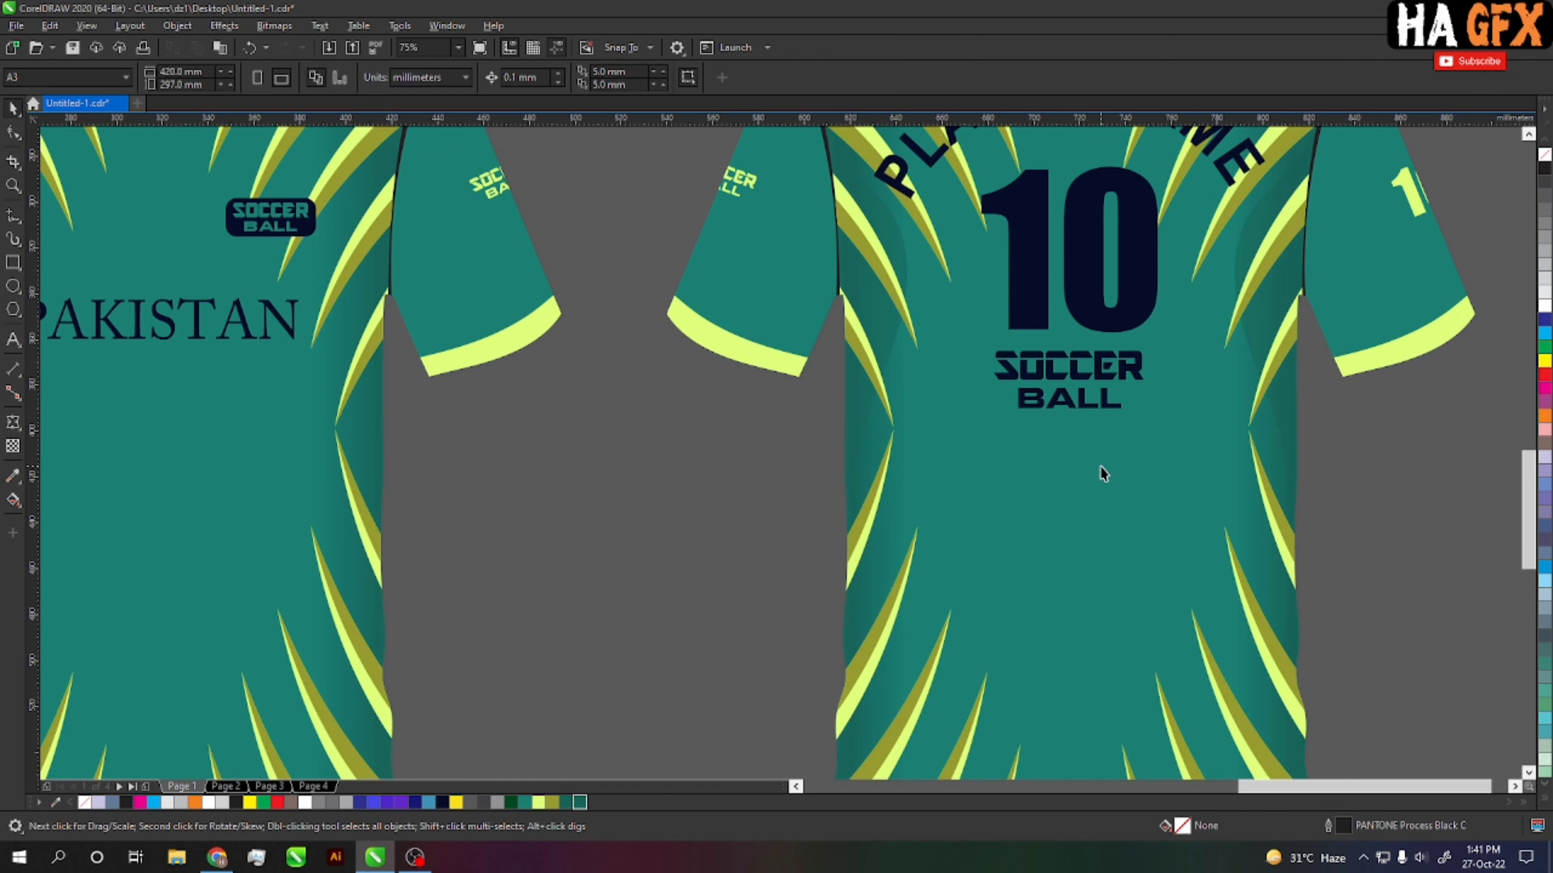
pyautogui.scroll(-2, 1104, 473)
pyautogui.scroll(-4, 1134, 497)
pyautogui.moveTo(1224, 611); pyautogui.dragTo(921, 404)
# Step: Scale both shirts down onto the white page, centre them with P, and zoom to fit
pyautogui.moveTo(1168, 633); pyautogui.dragTo(1084, 479)
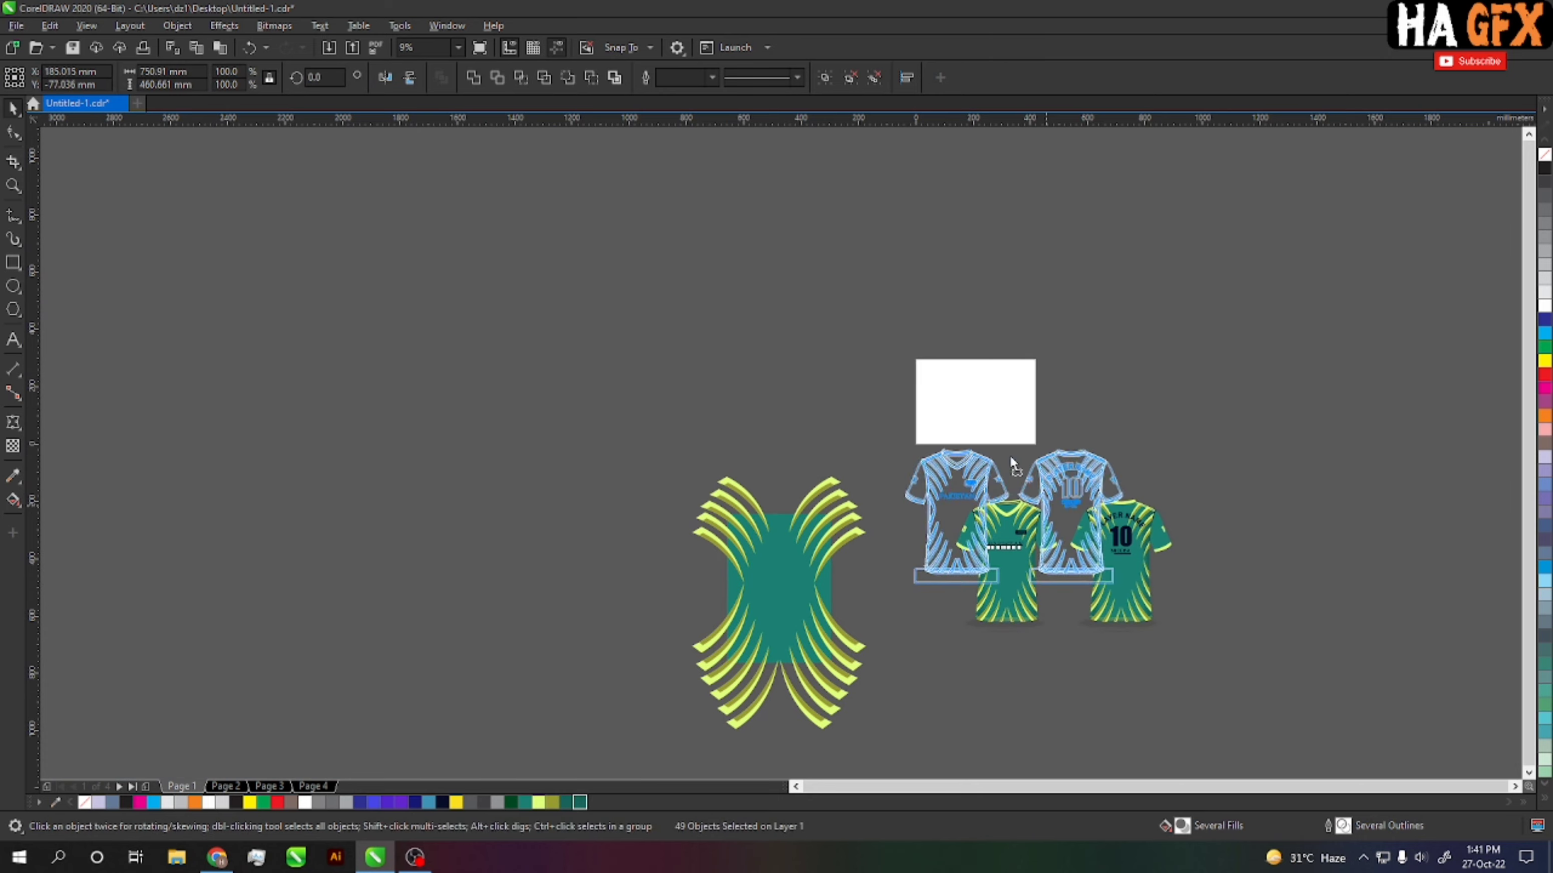
pyautogui.moveTo(892, 337); pyautogui.dragTo(1123, 519)
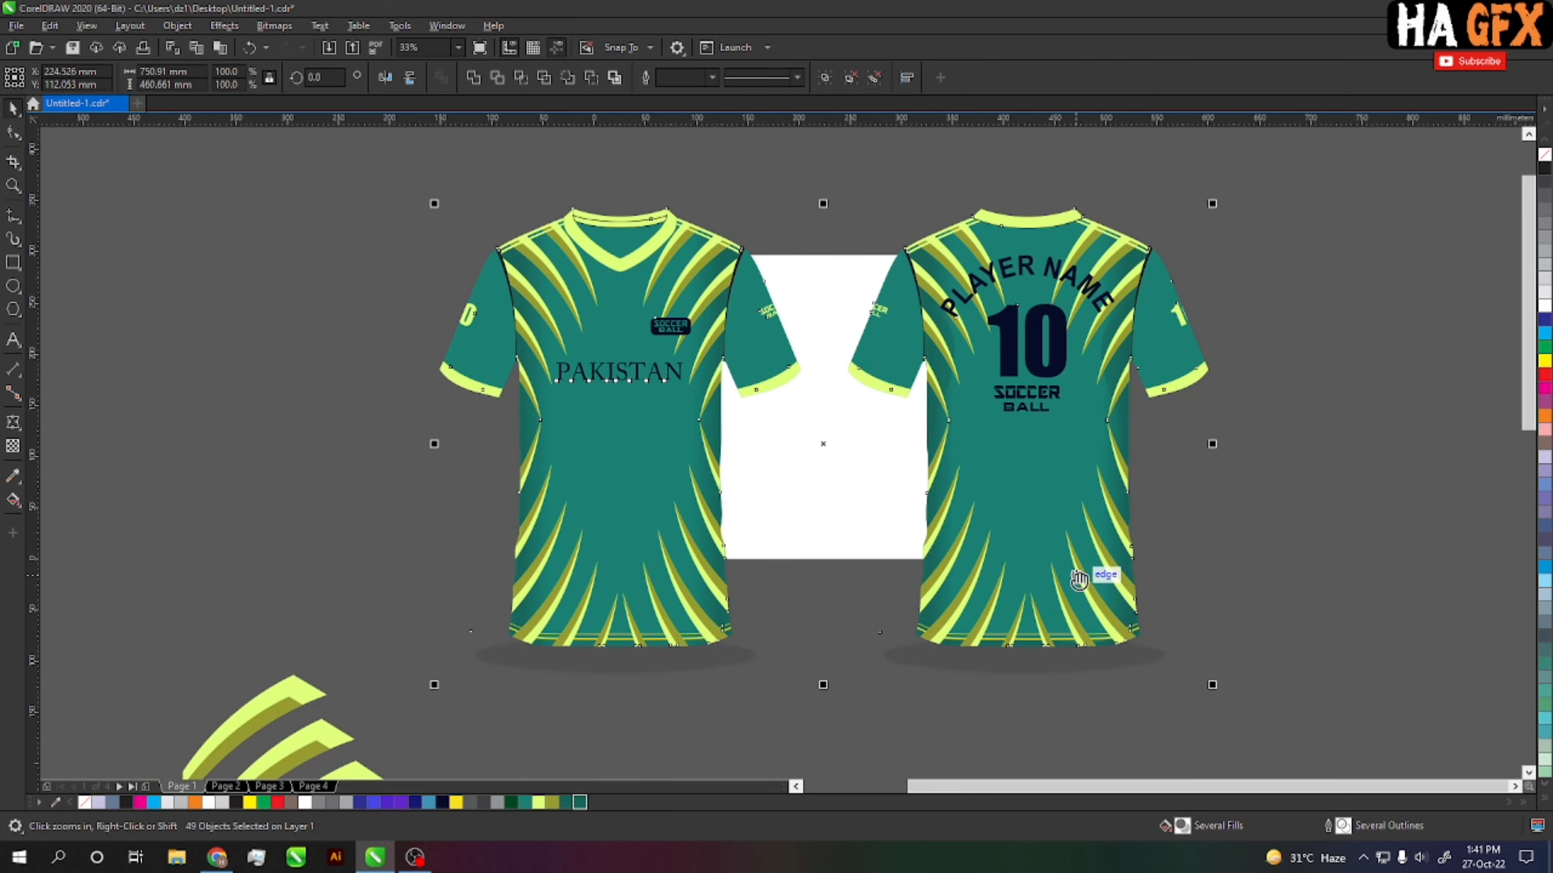
pyautogui.moveTo(1216, 689); pyautogui.dragTo(985, 547)
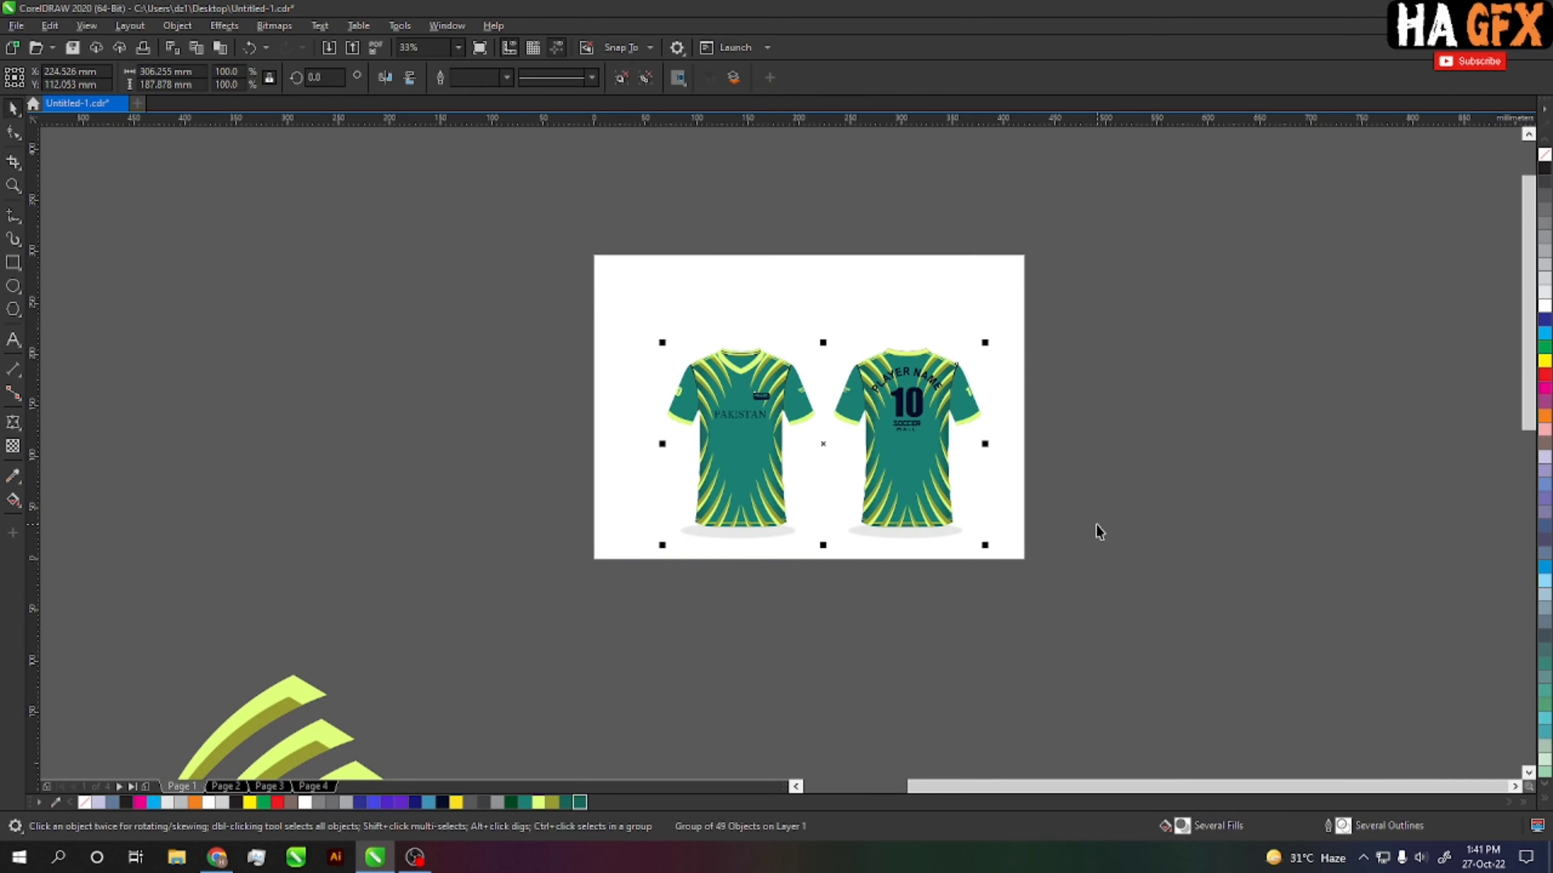
pyautogui.press('p')
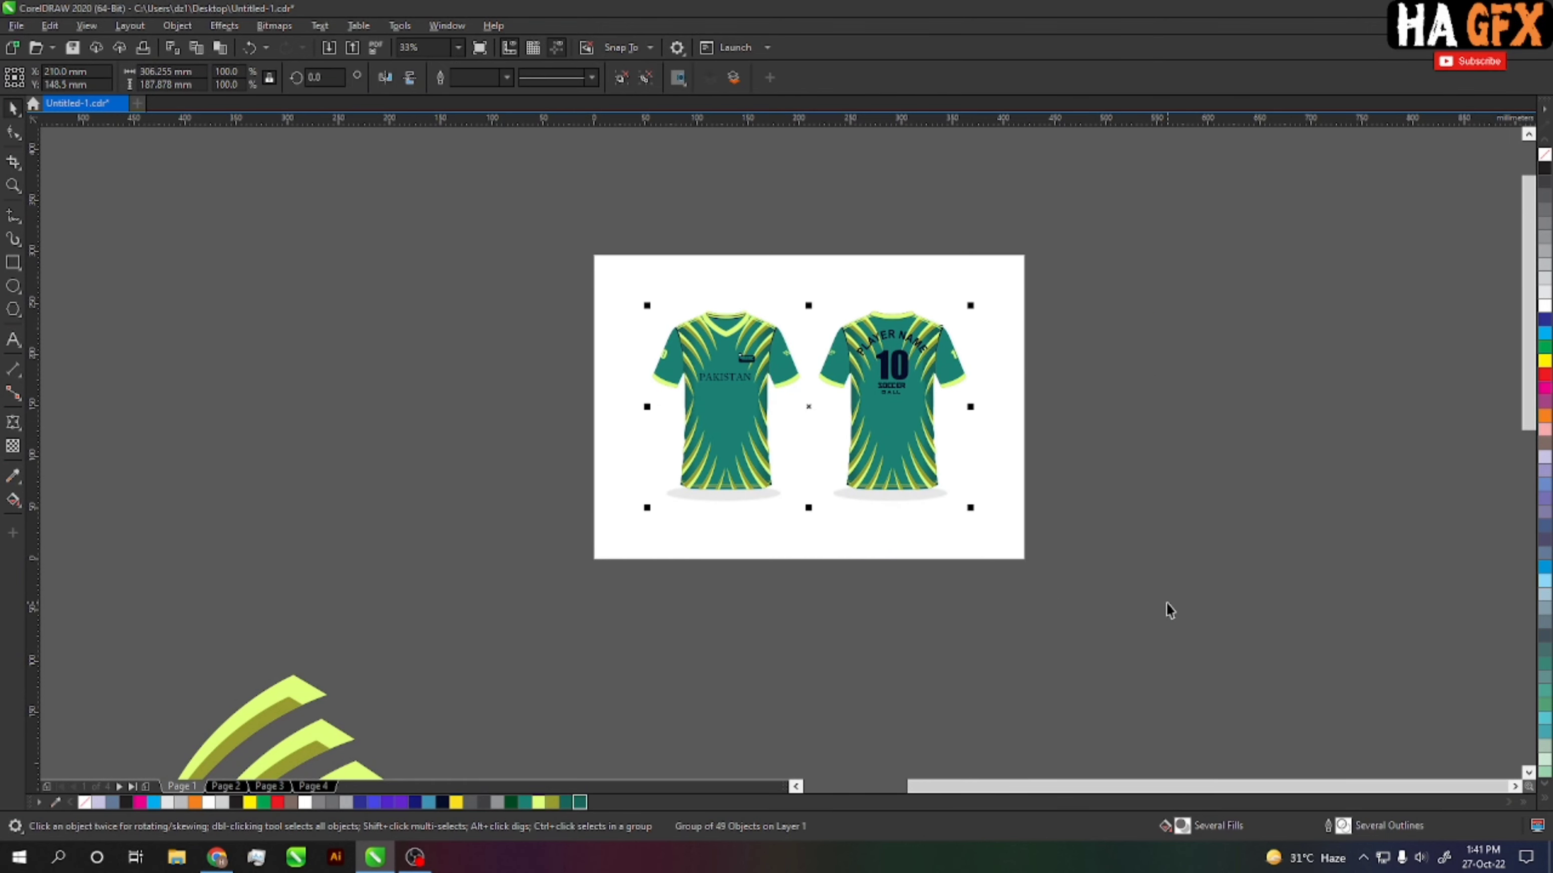
pyautogui.hotkey('shift', 'F2')
pyautogui.click(1278, 558)
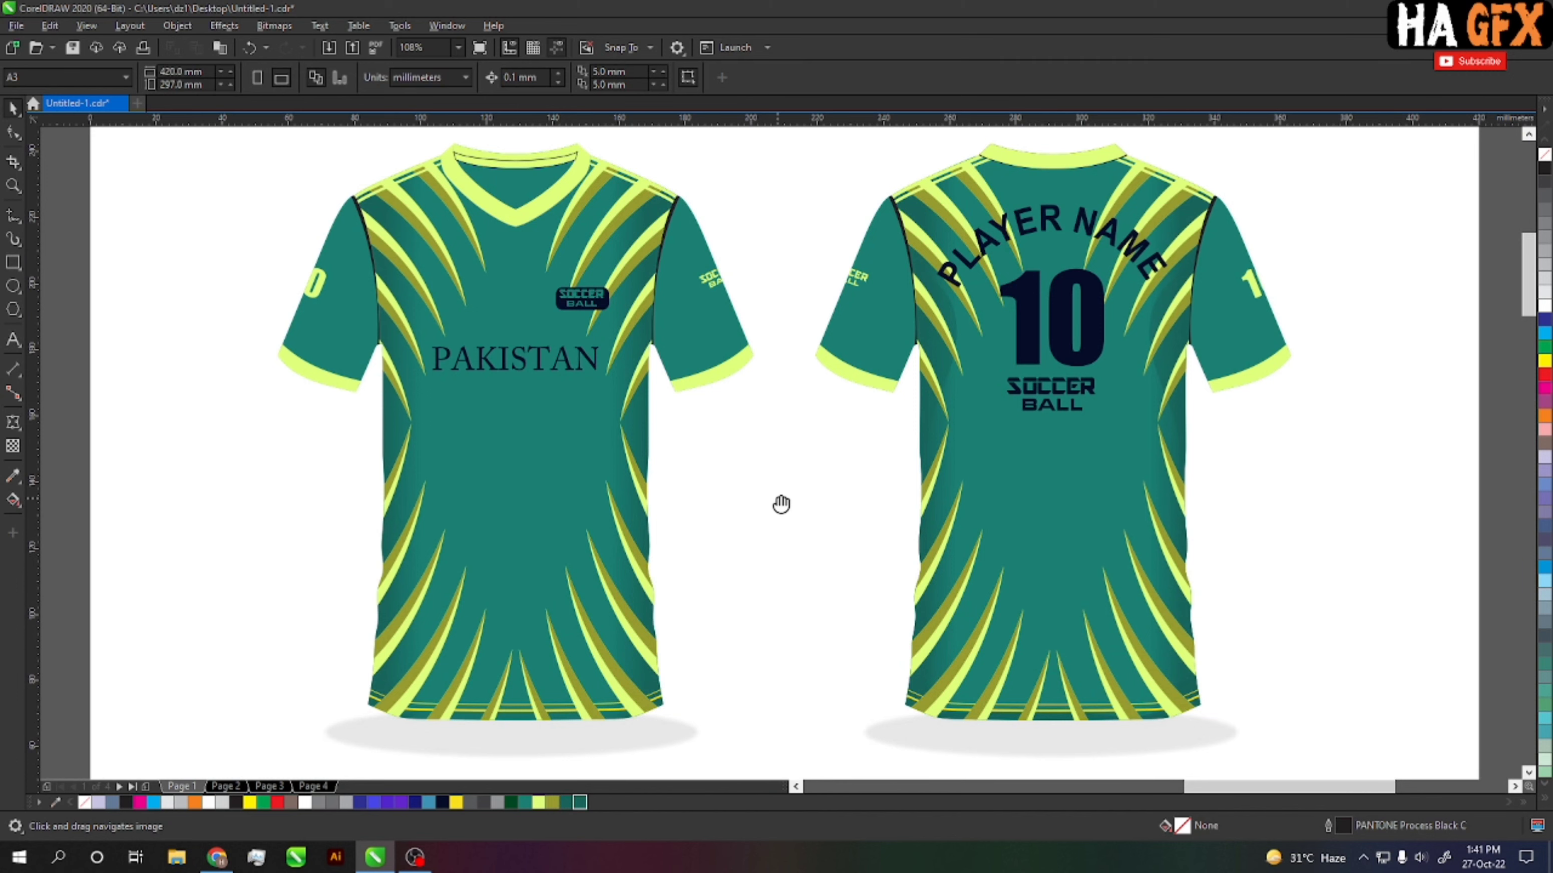
# Step: Recolour the front shirt's side shading curve to deeper teal #124A42
pyautogui.moveTo(781, 503); pyautogui.dragTo(803, 504)
pyautogui.keyDown('ctrl'); pyautogui.click(660, 428); pyautogui.keyUp('ctrl')
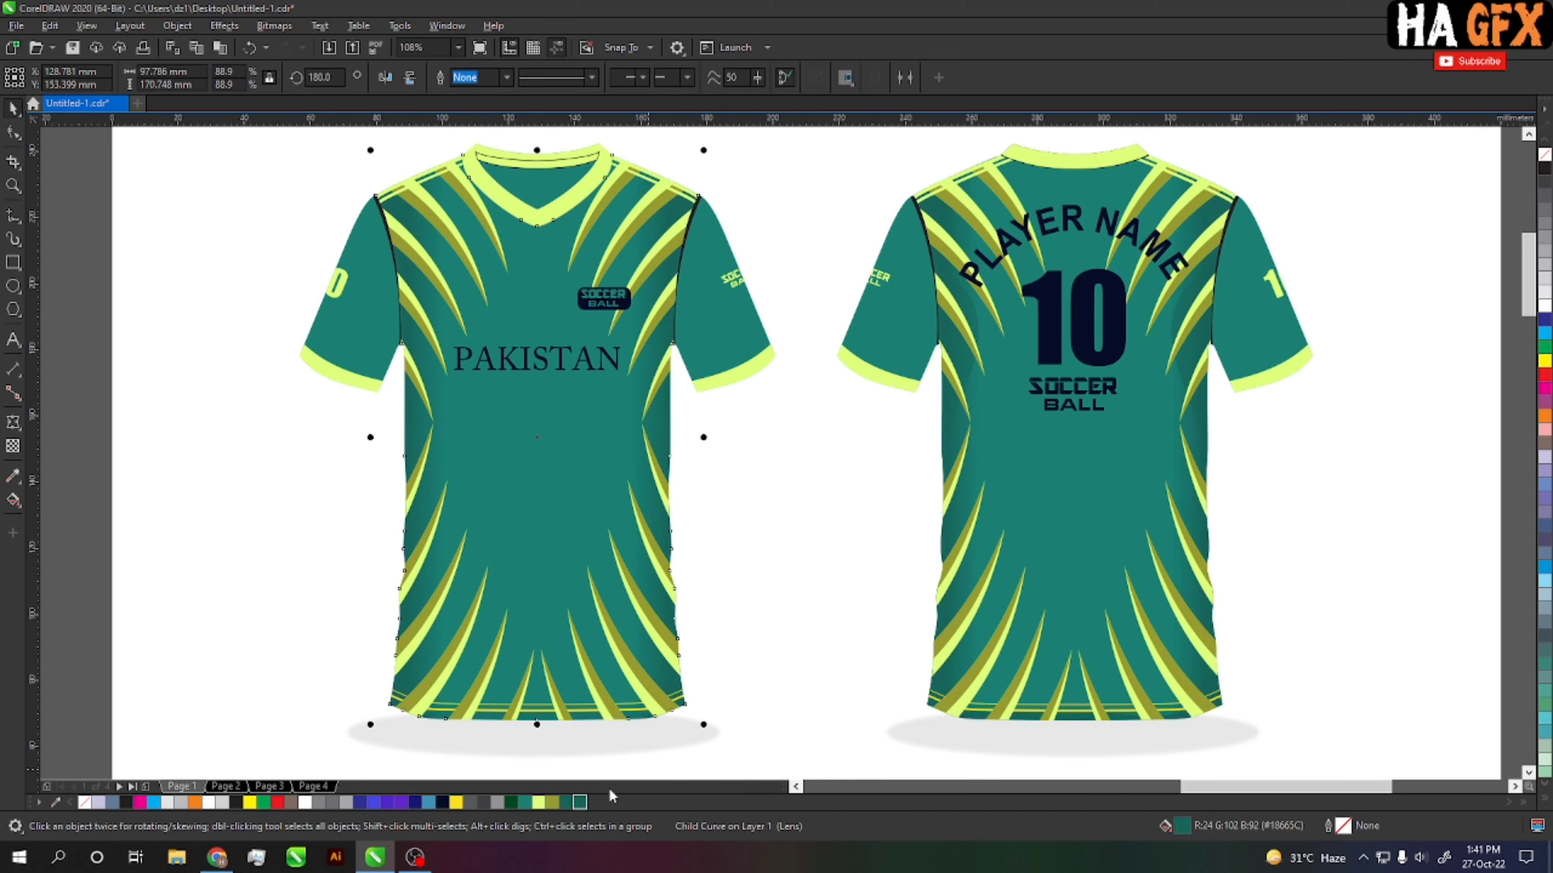
pyautogui.doubleClick(579, 802)
pyautogui.press('Escape')
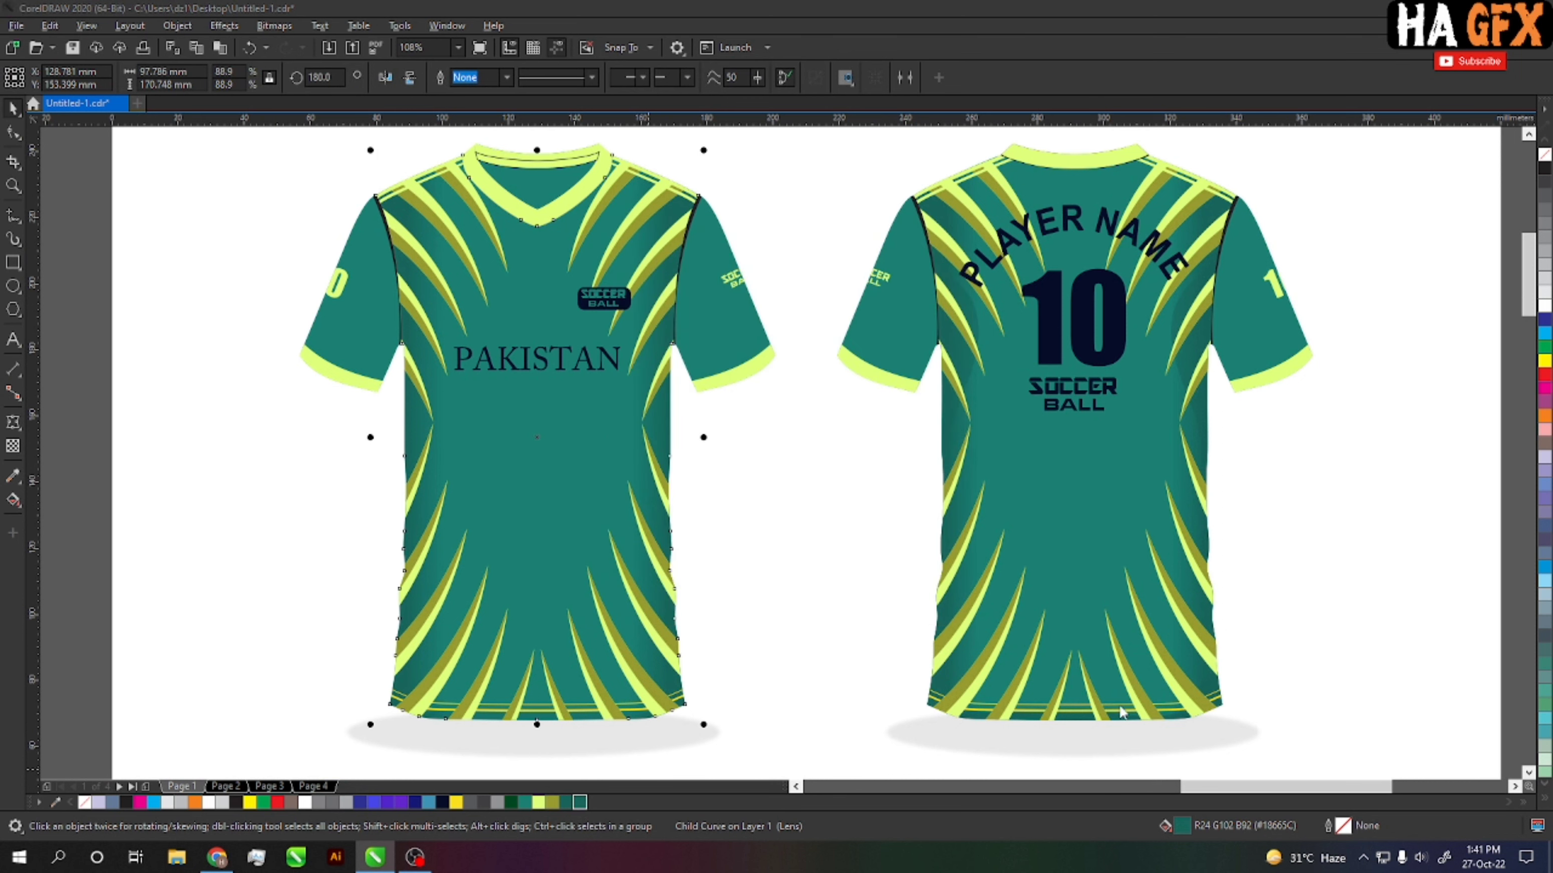
pyautogui.doubleClick(1183, 829)
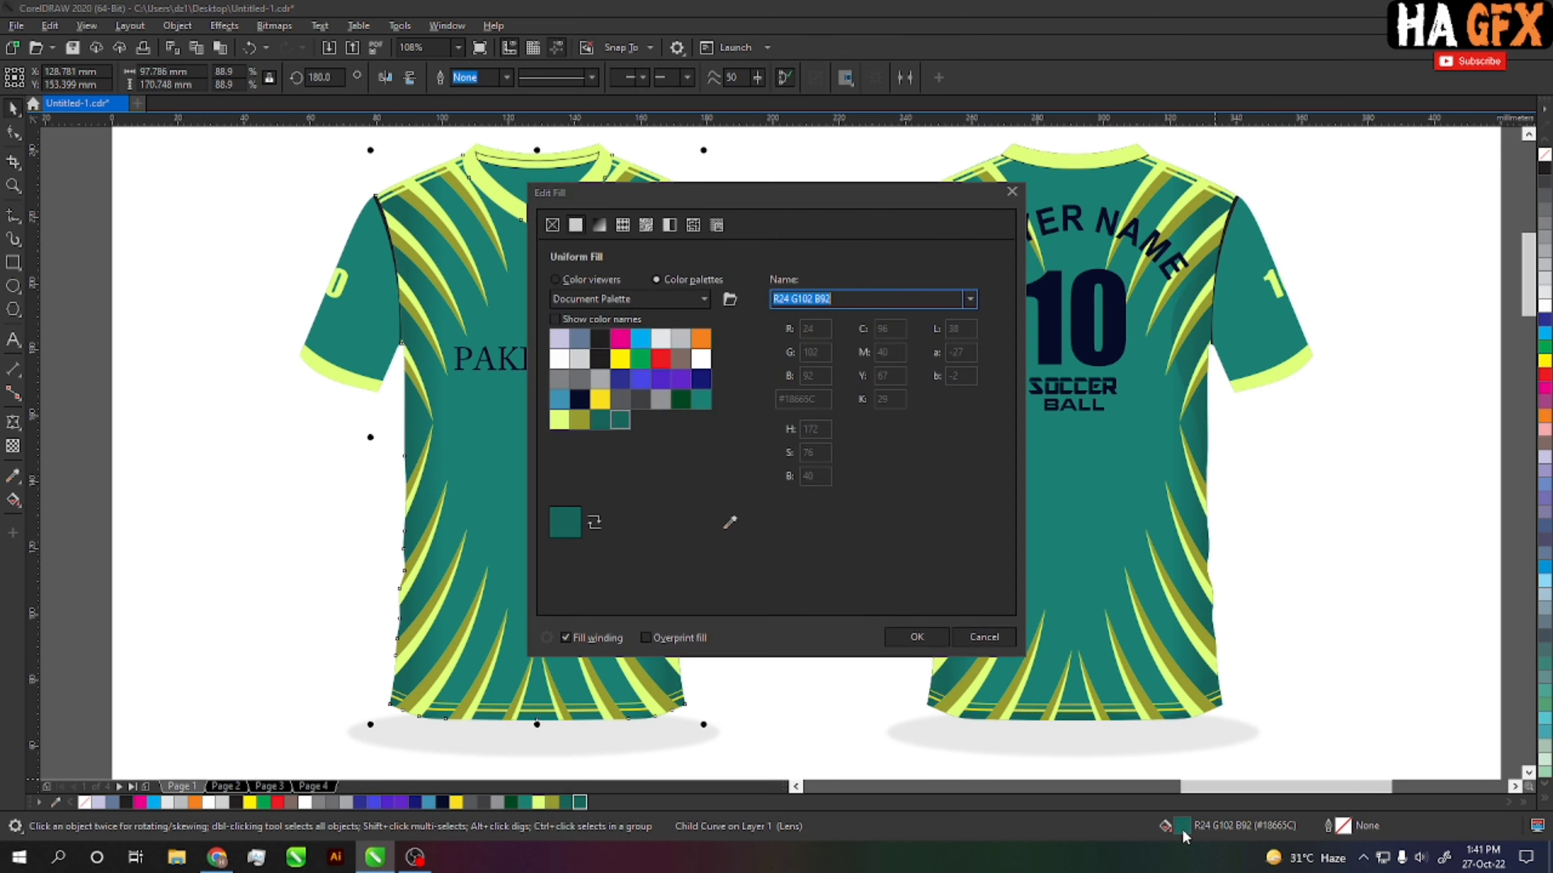
pyautogui.click(607, 283)
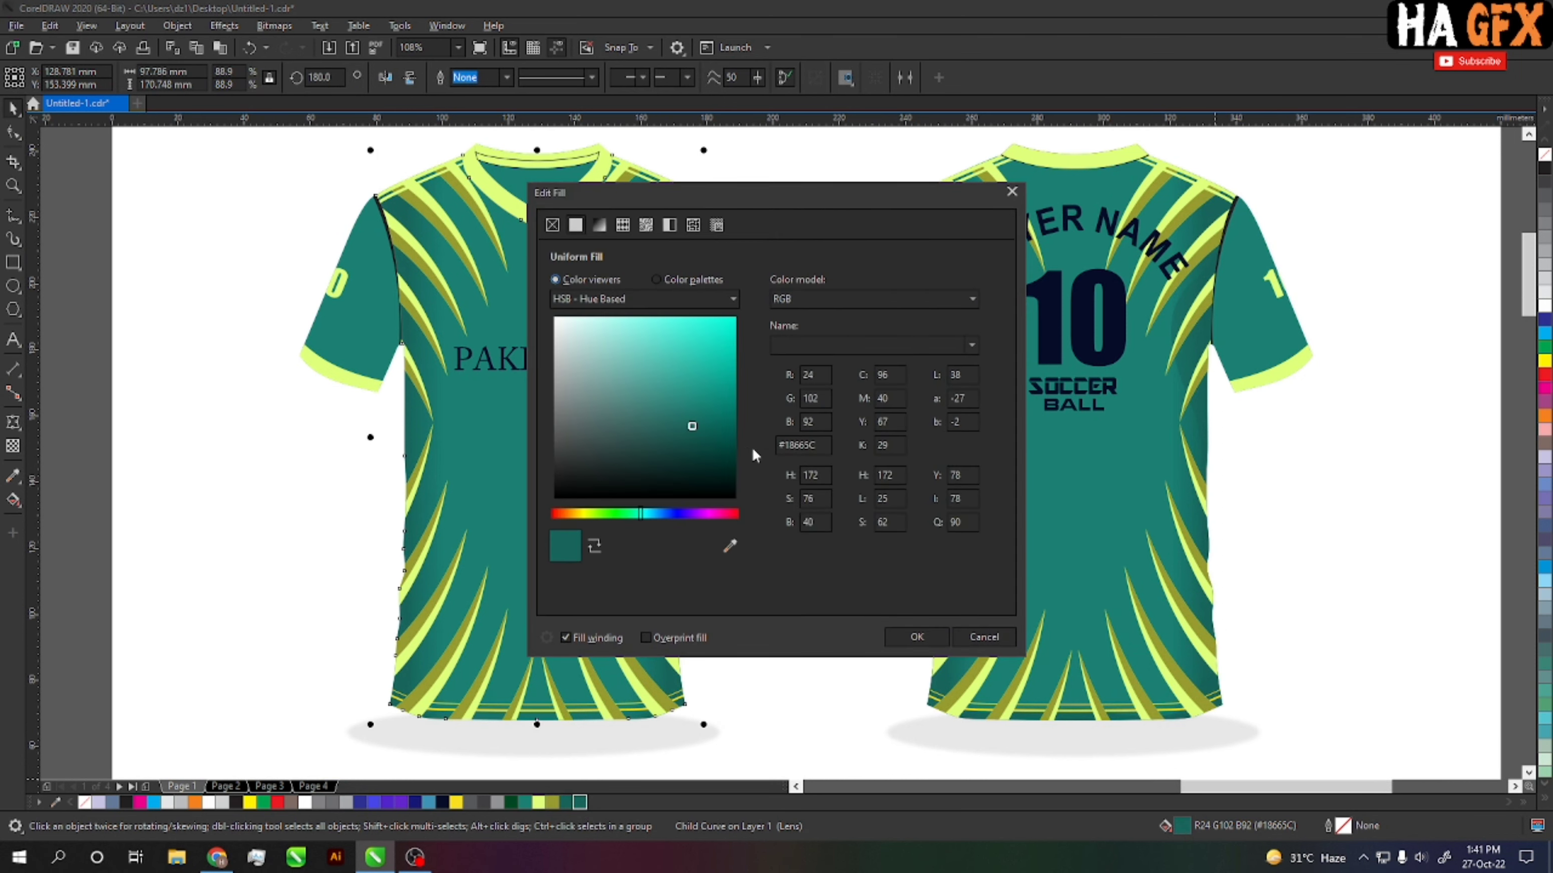
pyautogui.click(692, 446)
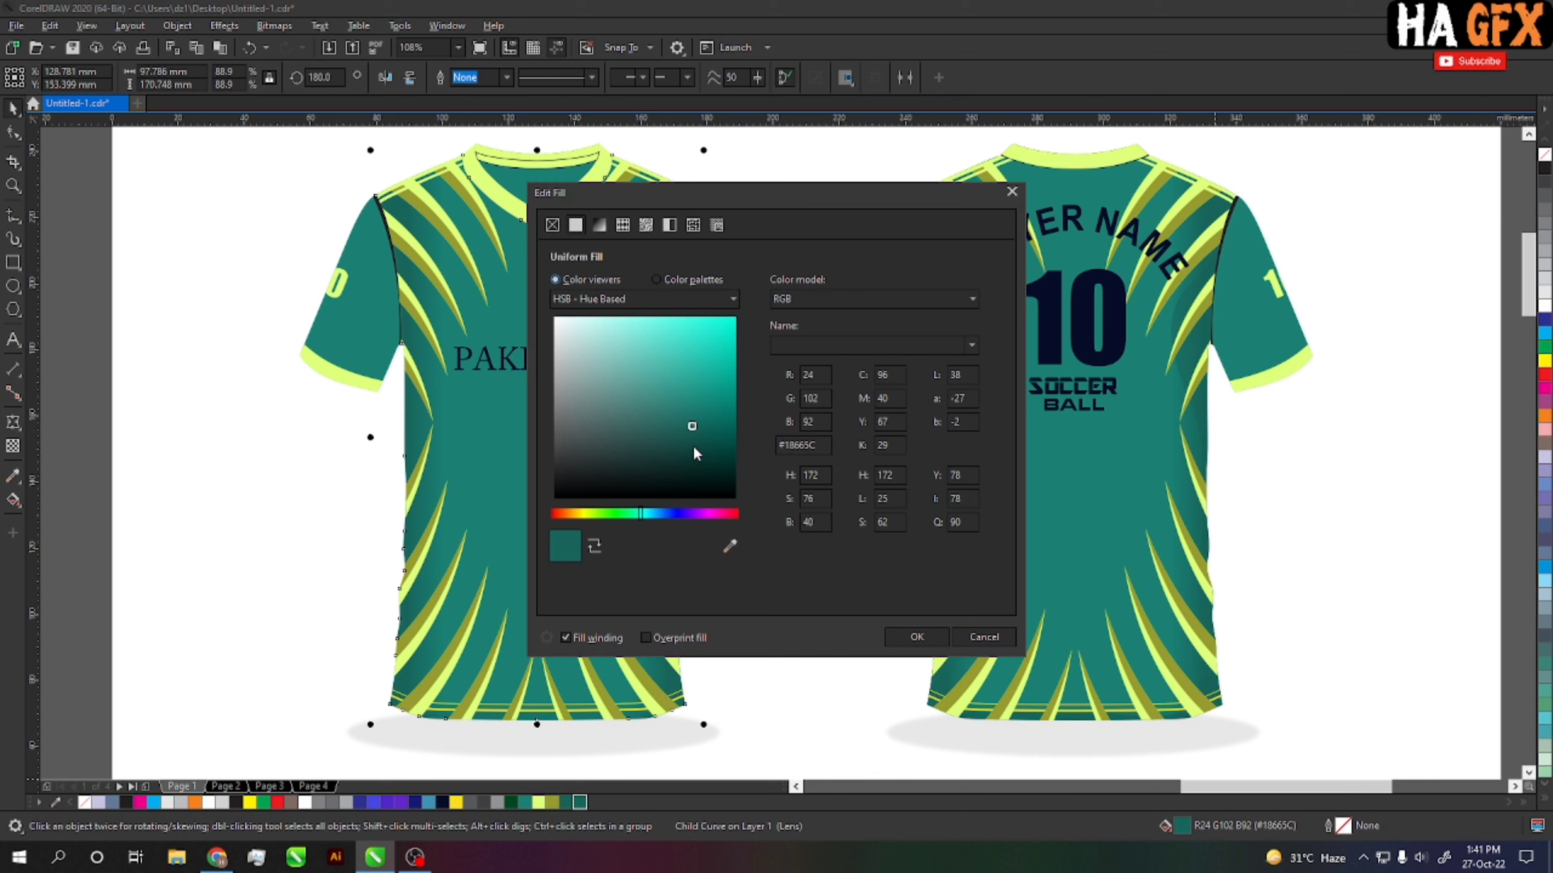
pyautogui.click(904, 638)
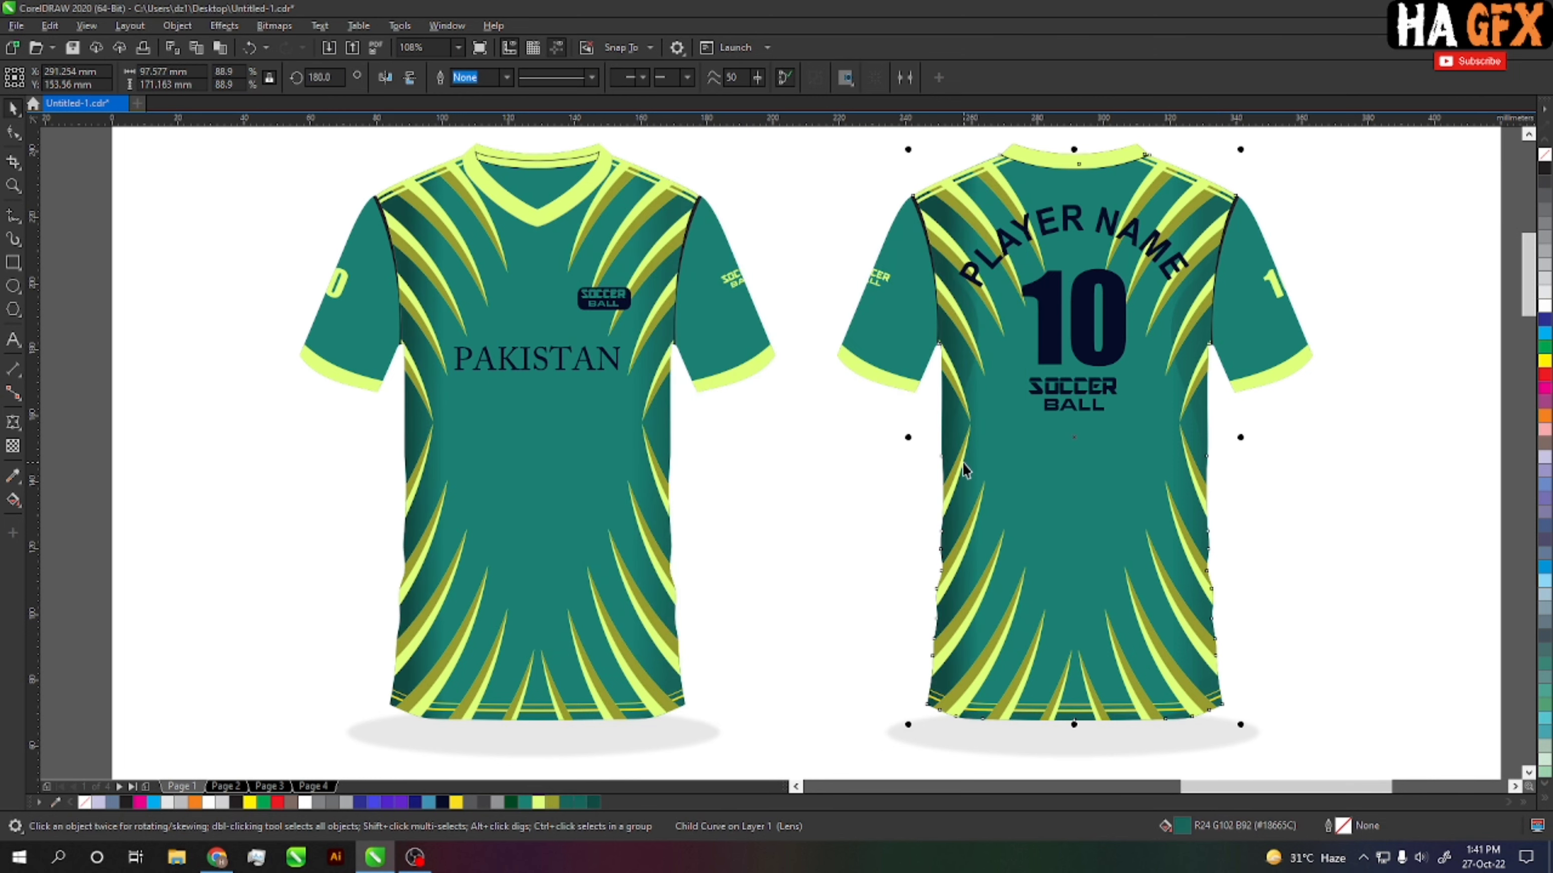
pyautogui.click(801, 503)
pyautogui.keyDown('ctrl'); pyautogui.click(1049, 481); pyautogui.keyUp('ctrl')
pyautogui.hotkey('ctrl', 'z')
# Step: Step through undo and redo to restore the mirrored shading strips on both shirts' sides
pyautogui.hotkey('ctrl', 'z')
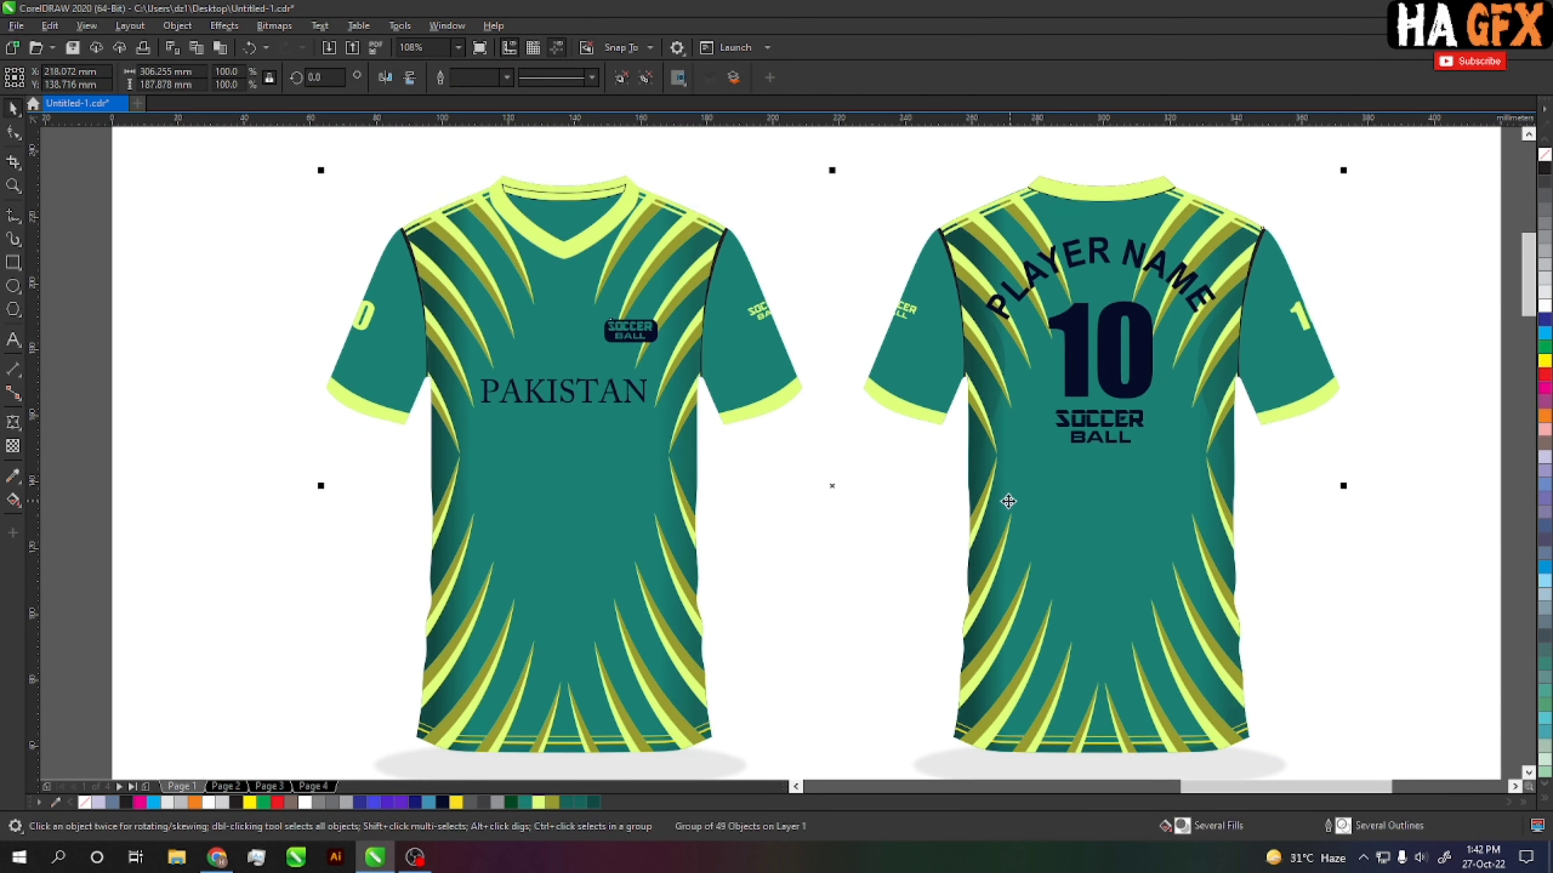
pyautogui.hotkey('ctrl', 'z')
pyautogui.hotkey('ctrl', 'shift', 'z')
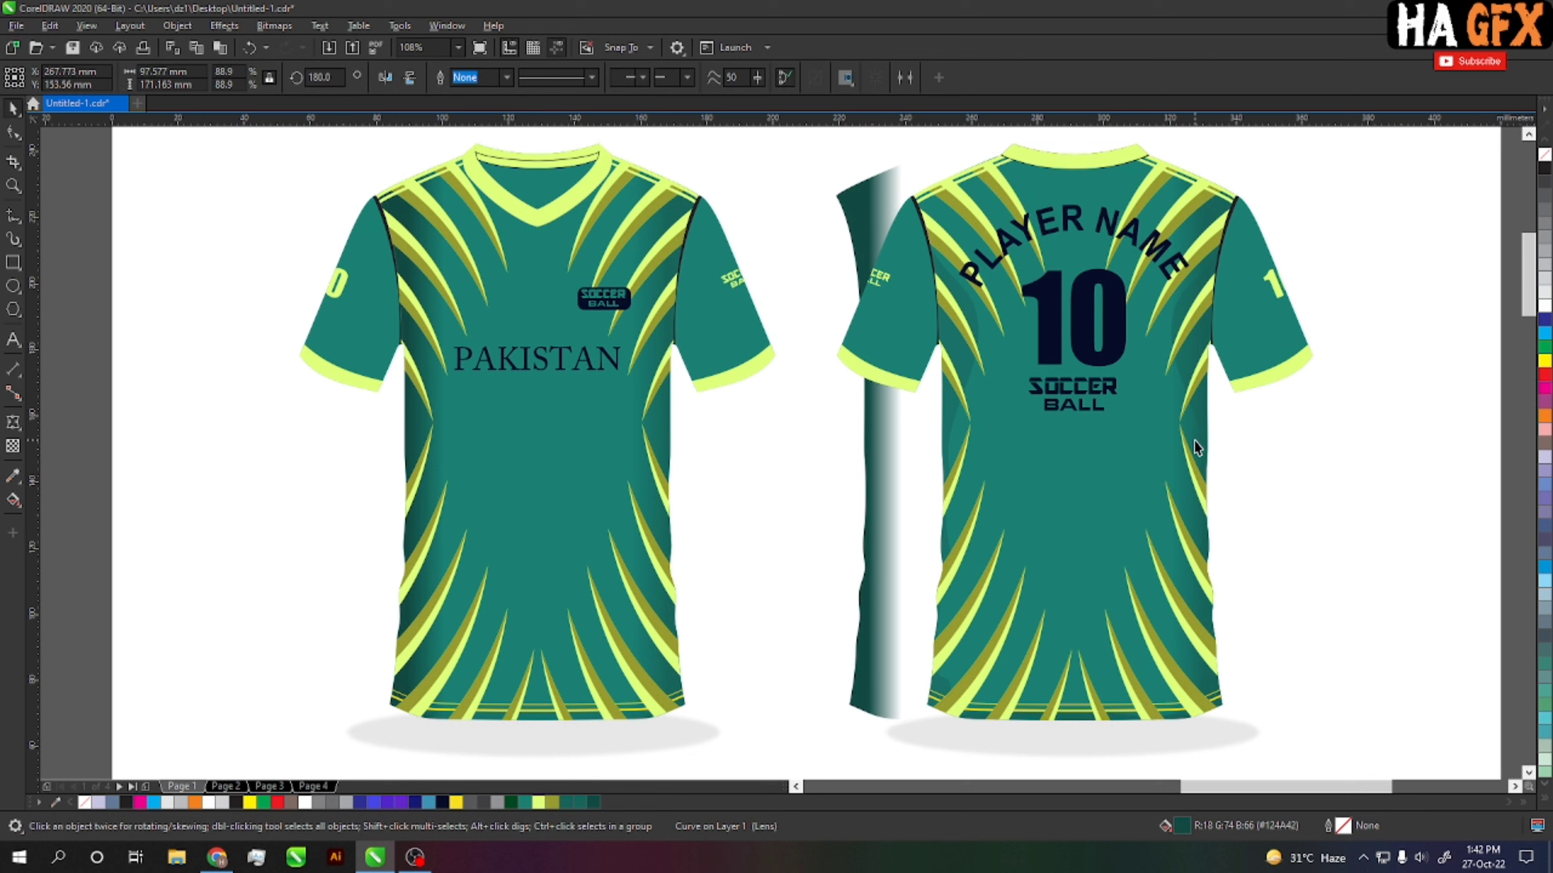
pyautogui.hotkey('ctrl', 'shift', 'z')
pyautogui.hotkey('ctrl', 'z')
pyautogui.hotkey('ctrl', 'shift', 'z')
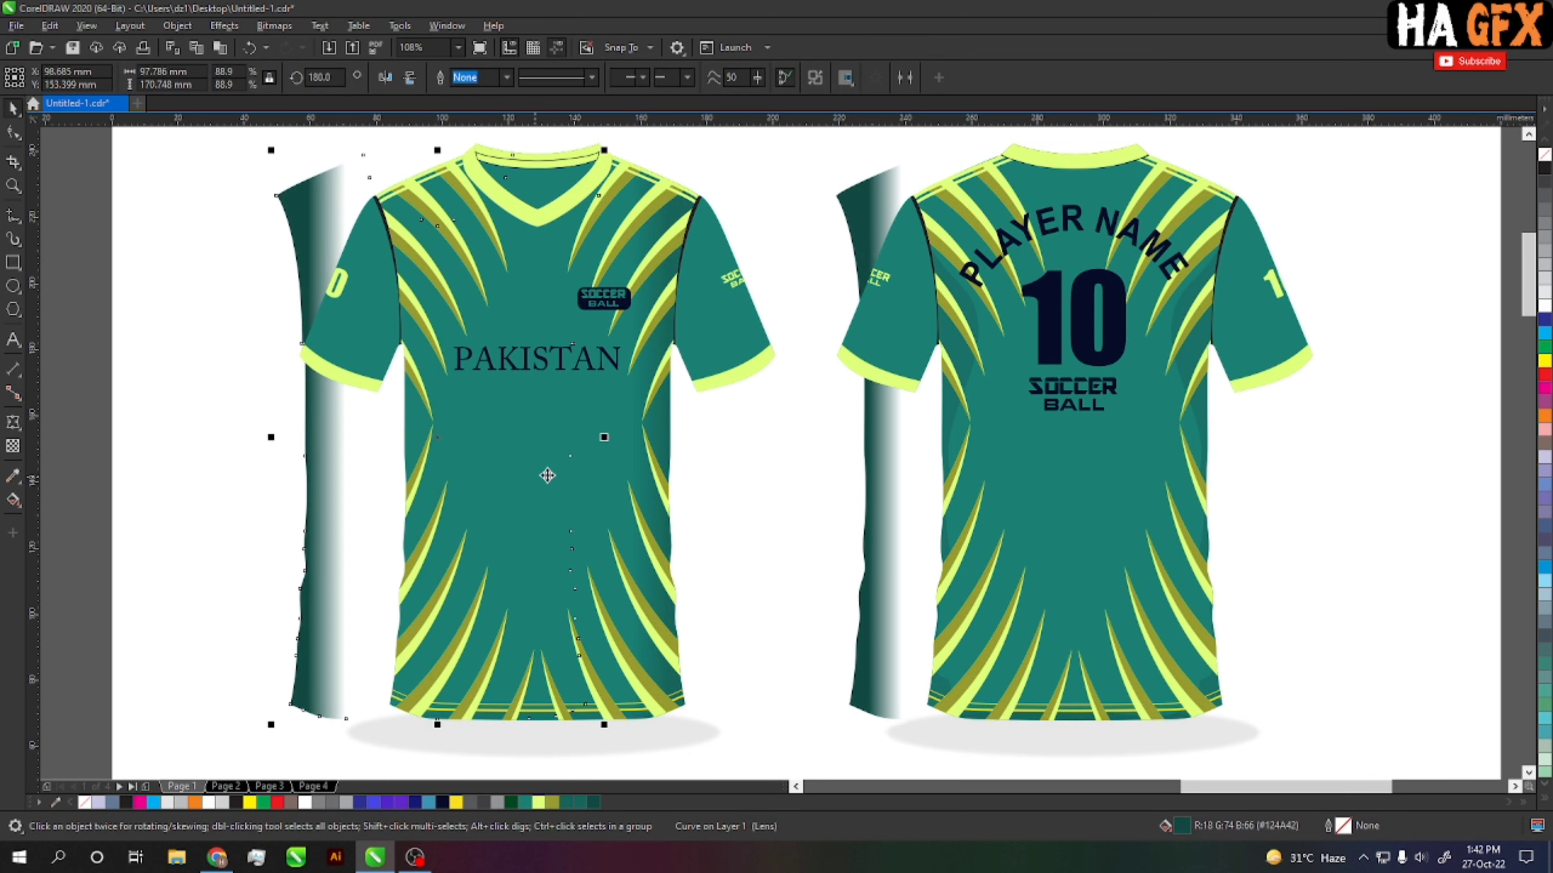
pyautogui.hotkey('ctrl', 'shift', 'z')
pyautogui.hotkey('ctrl', 'z')
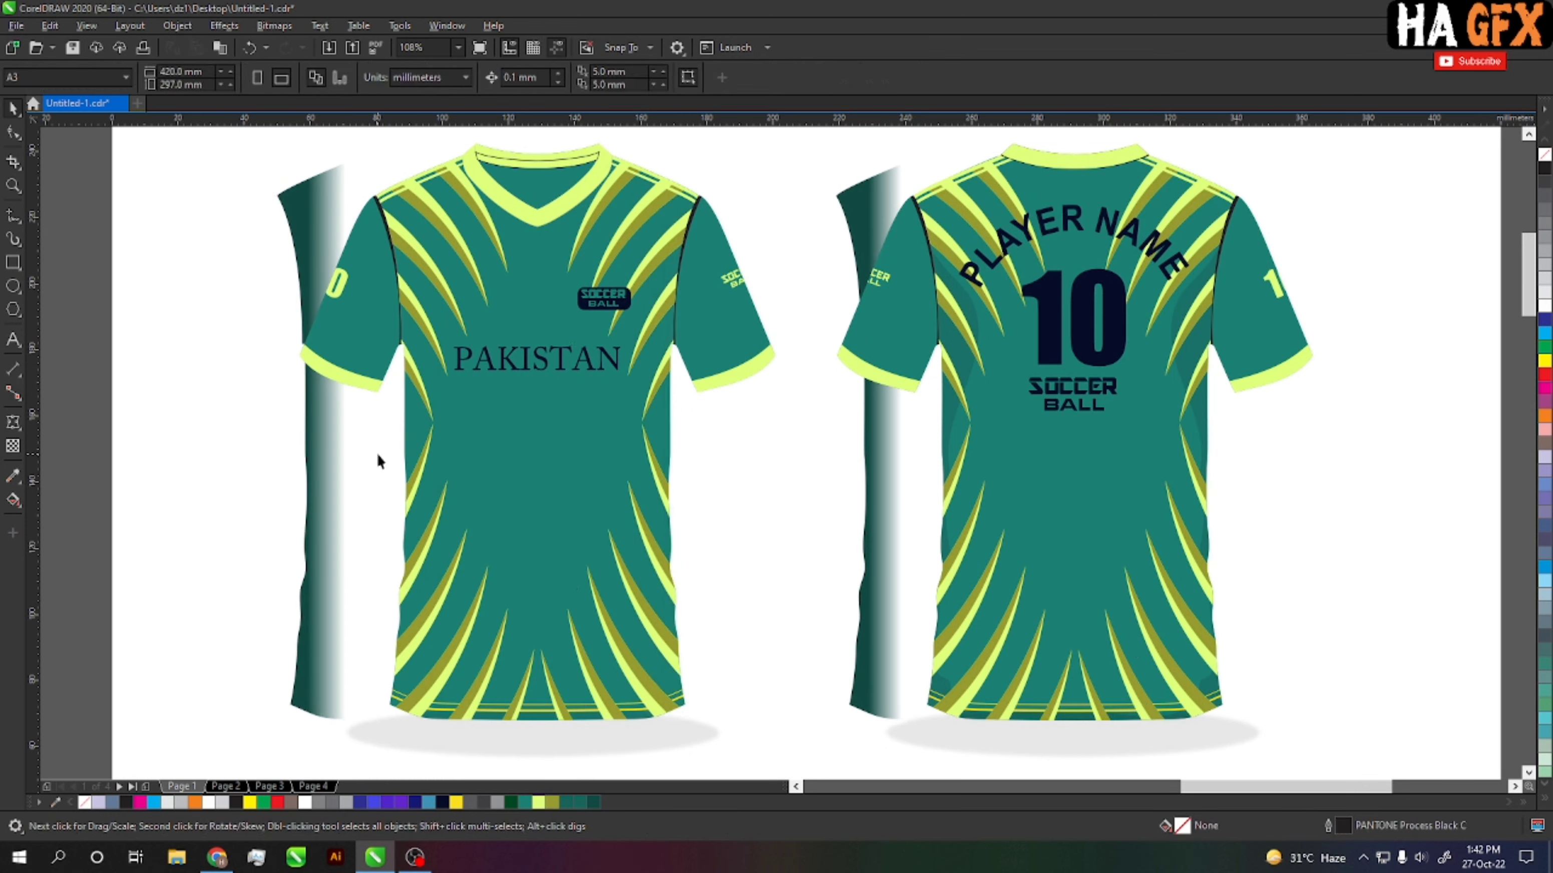
pyautogui.hotkey('ctrl', 'z')
pyautogui.hotkey('ctrl', 'z')
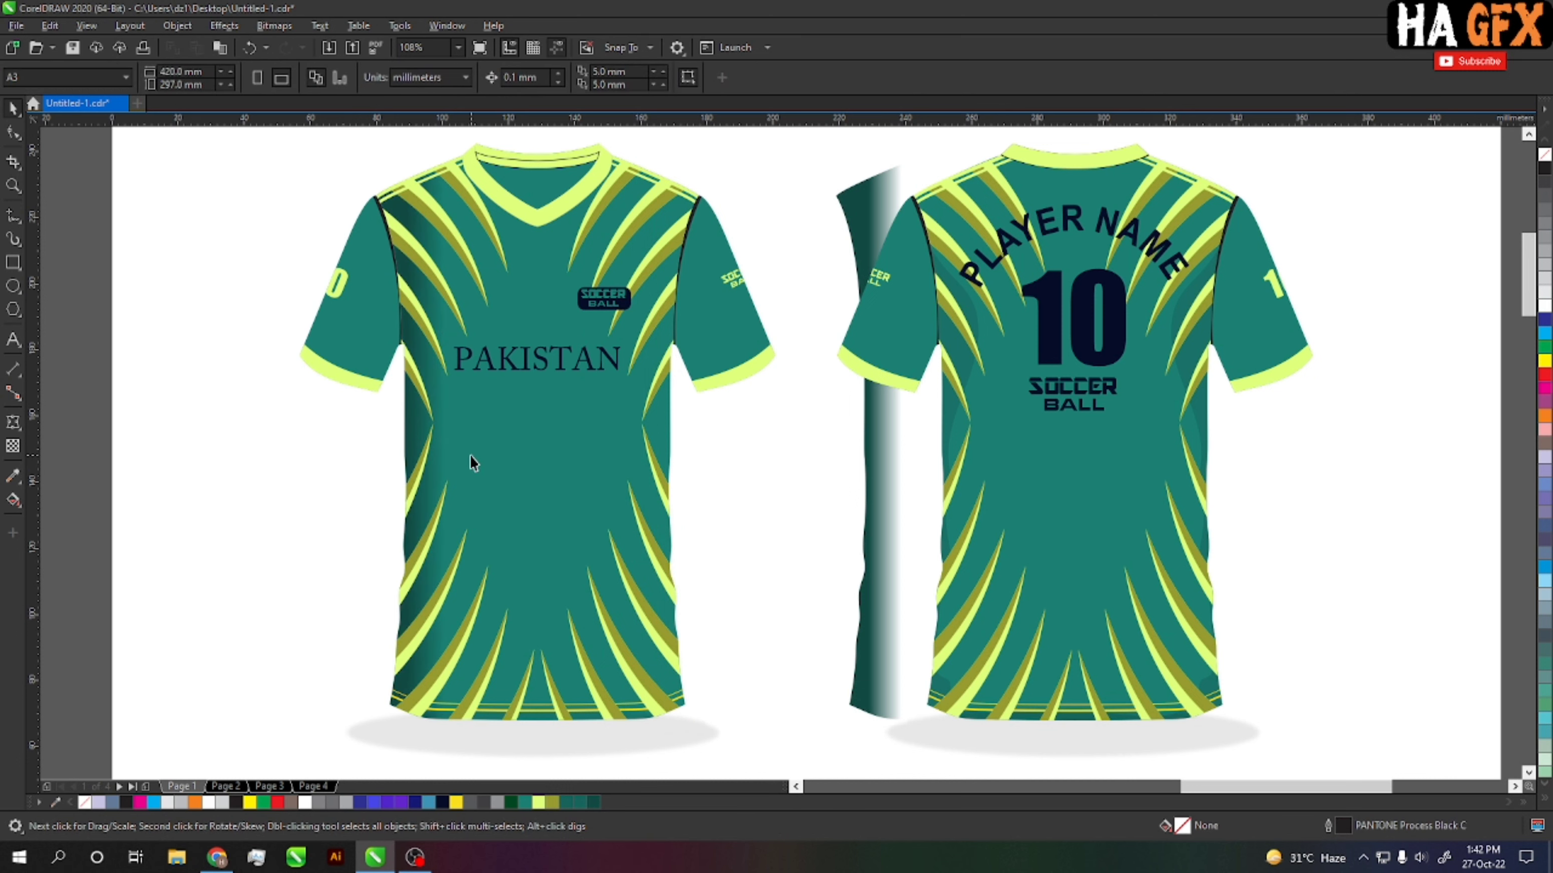
pyautogui.hotkey('ctrl', 'shift', 'z')
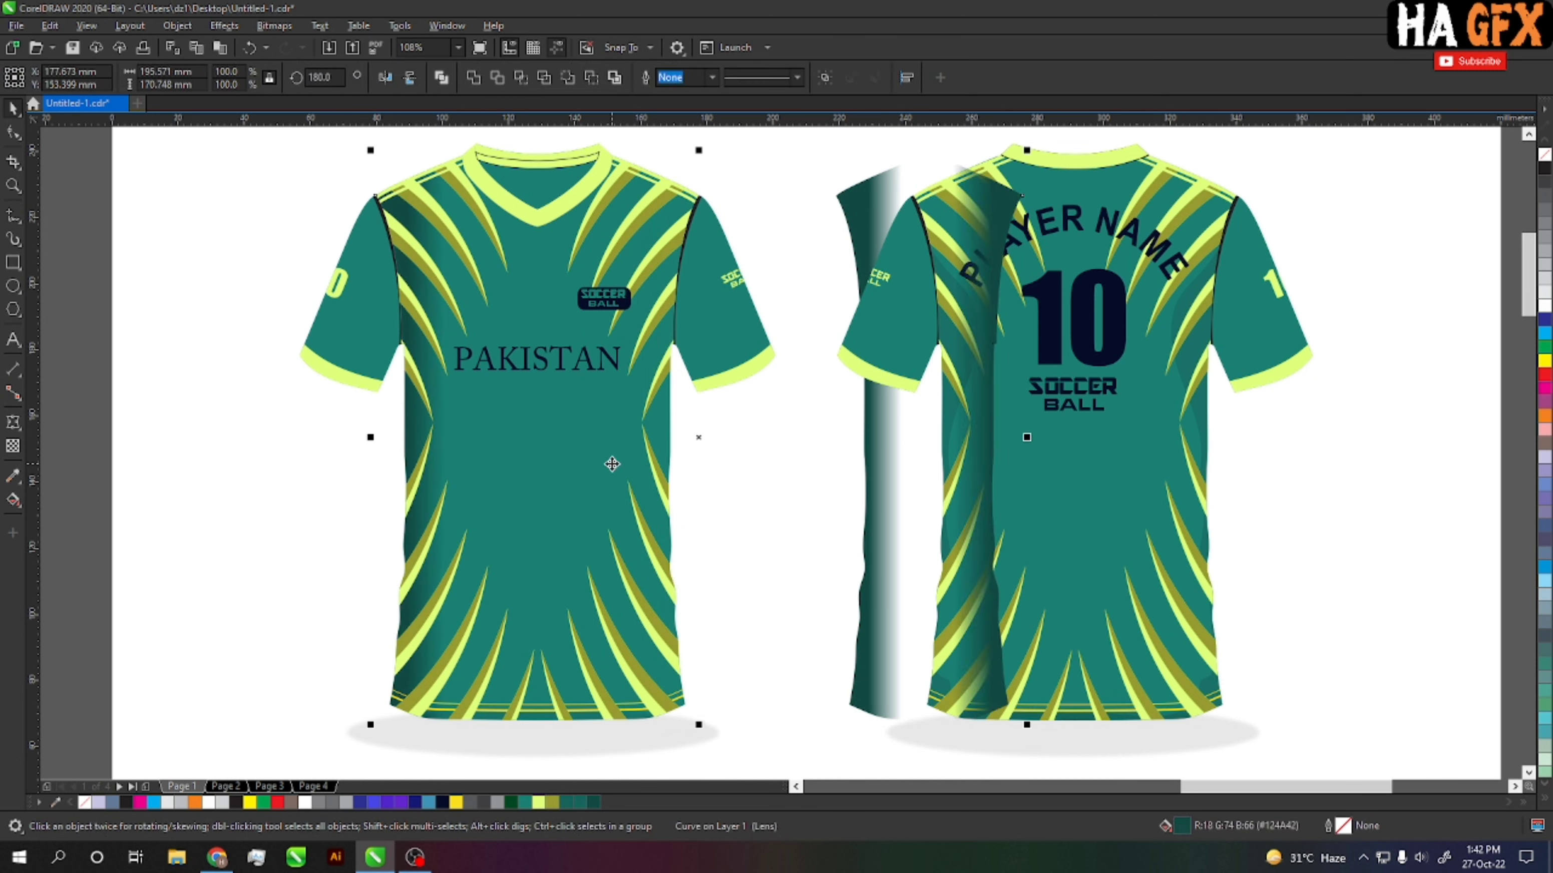
pyautogui.hotkey('ctrl', 'z')
# Step: Delete the stray shading strip beside the back shirt, then select all and deselect
pyautogui.click(902, 497)
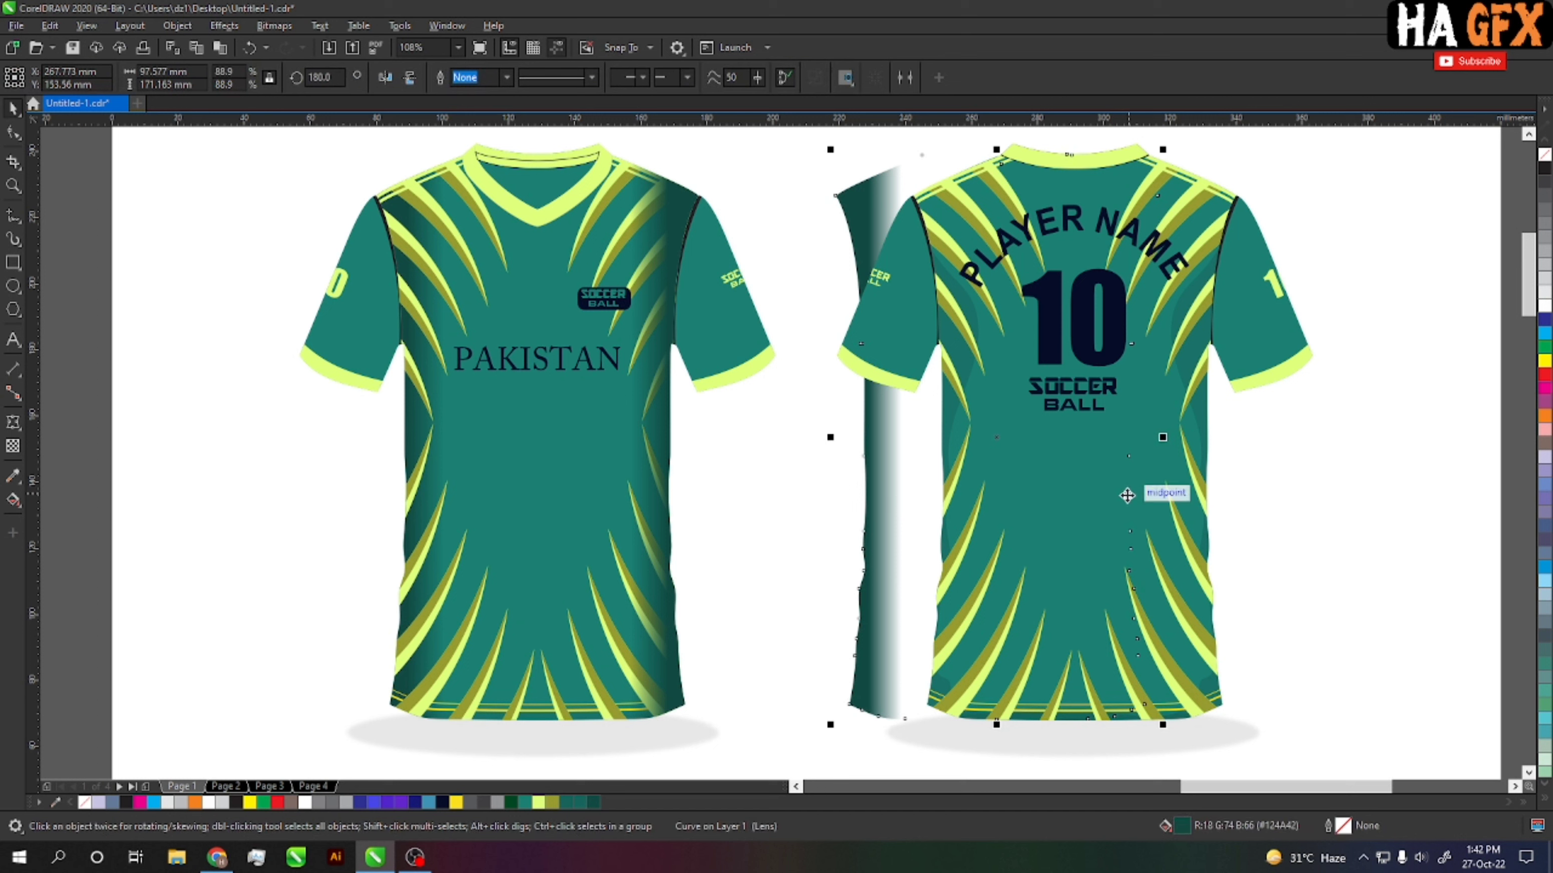
pyautogui.press('Delete')
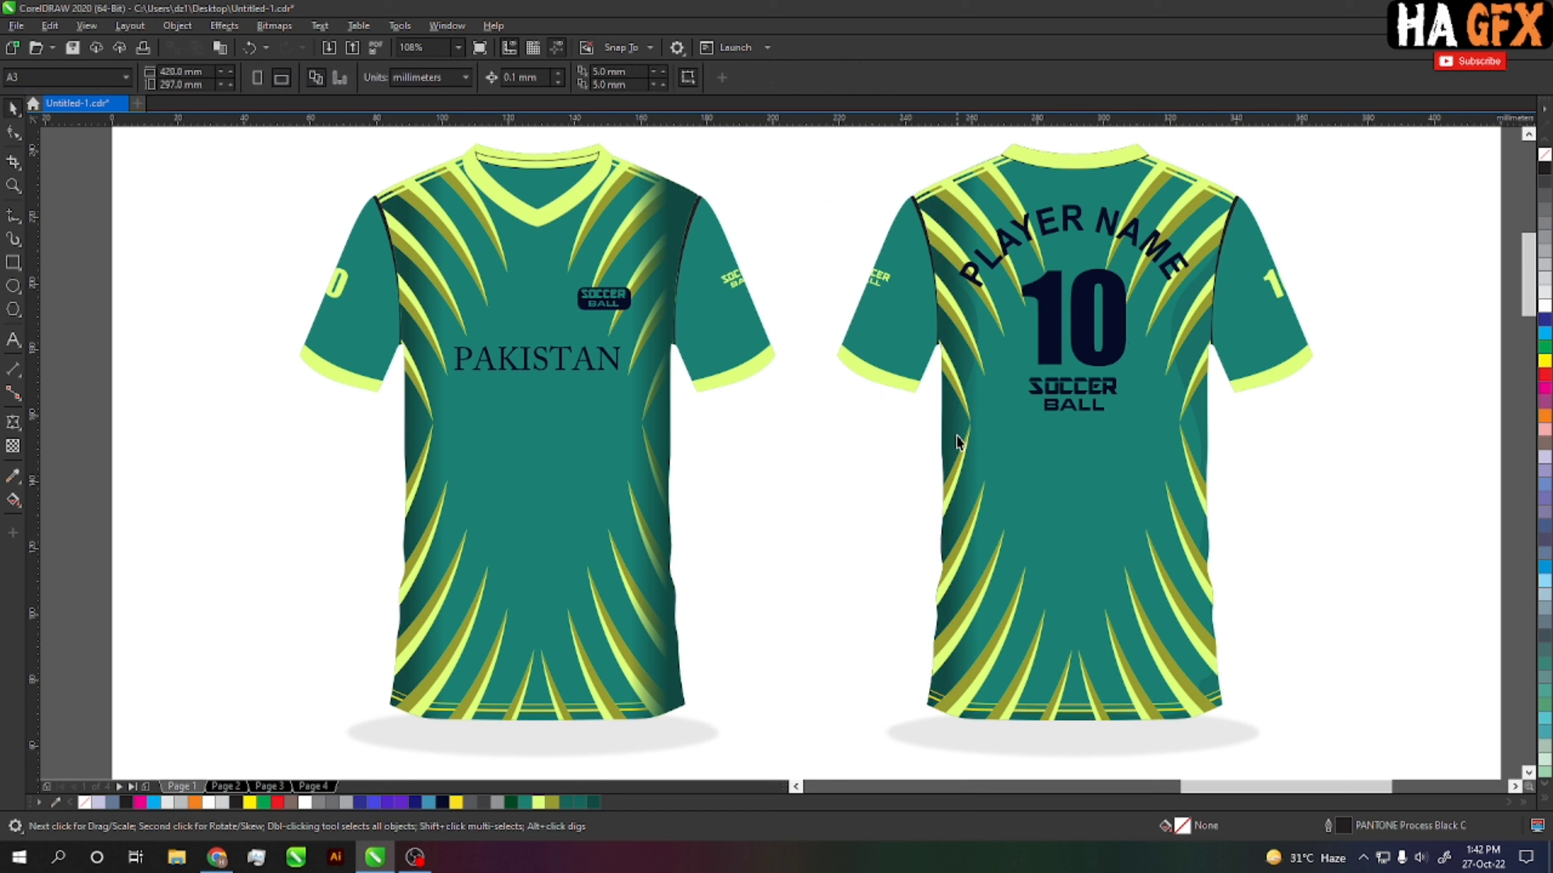
pyautogui.hotkey('ctrl', 'z')
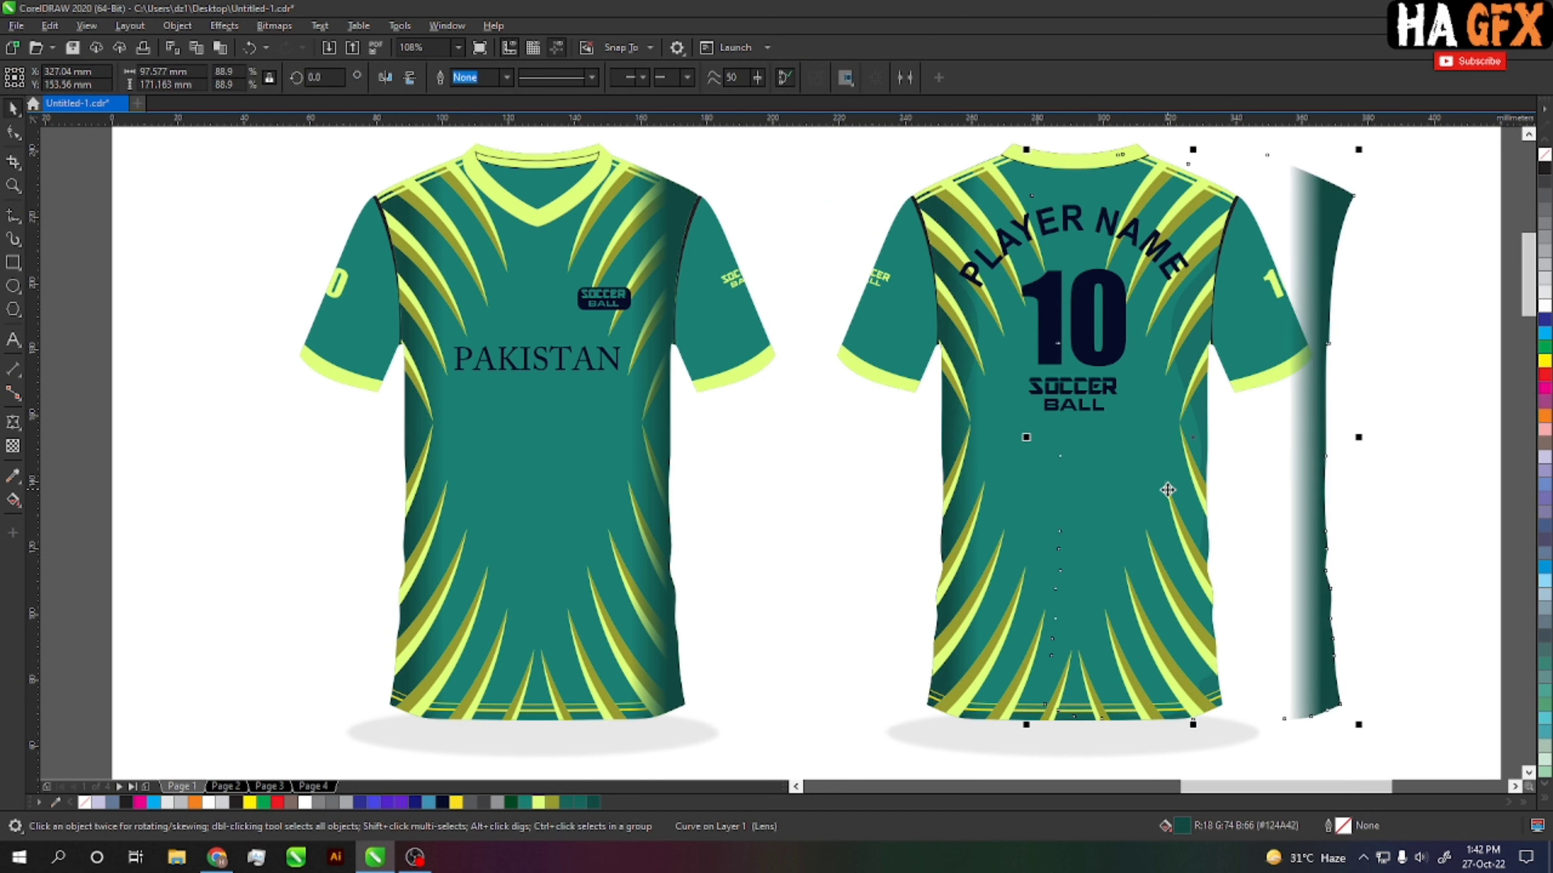
pyautogui.press('Delete')
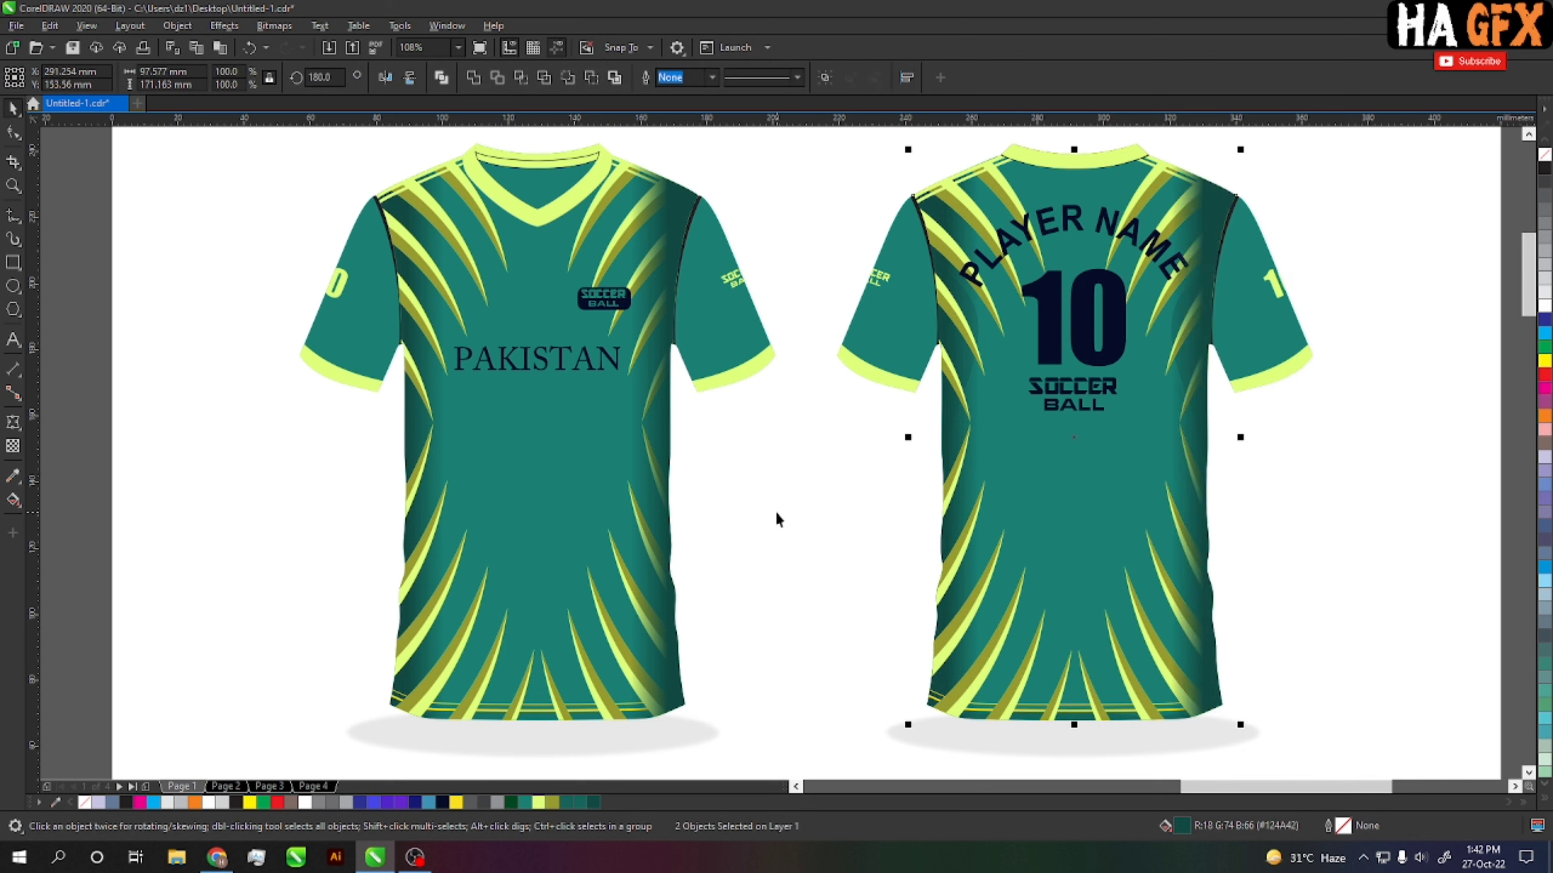
pyautogui.hotkey('ctrl', 'a')
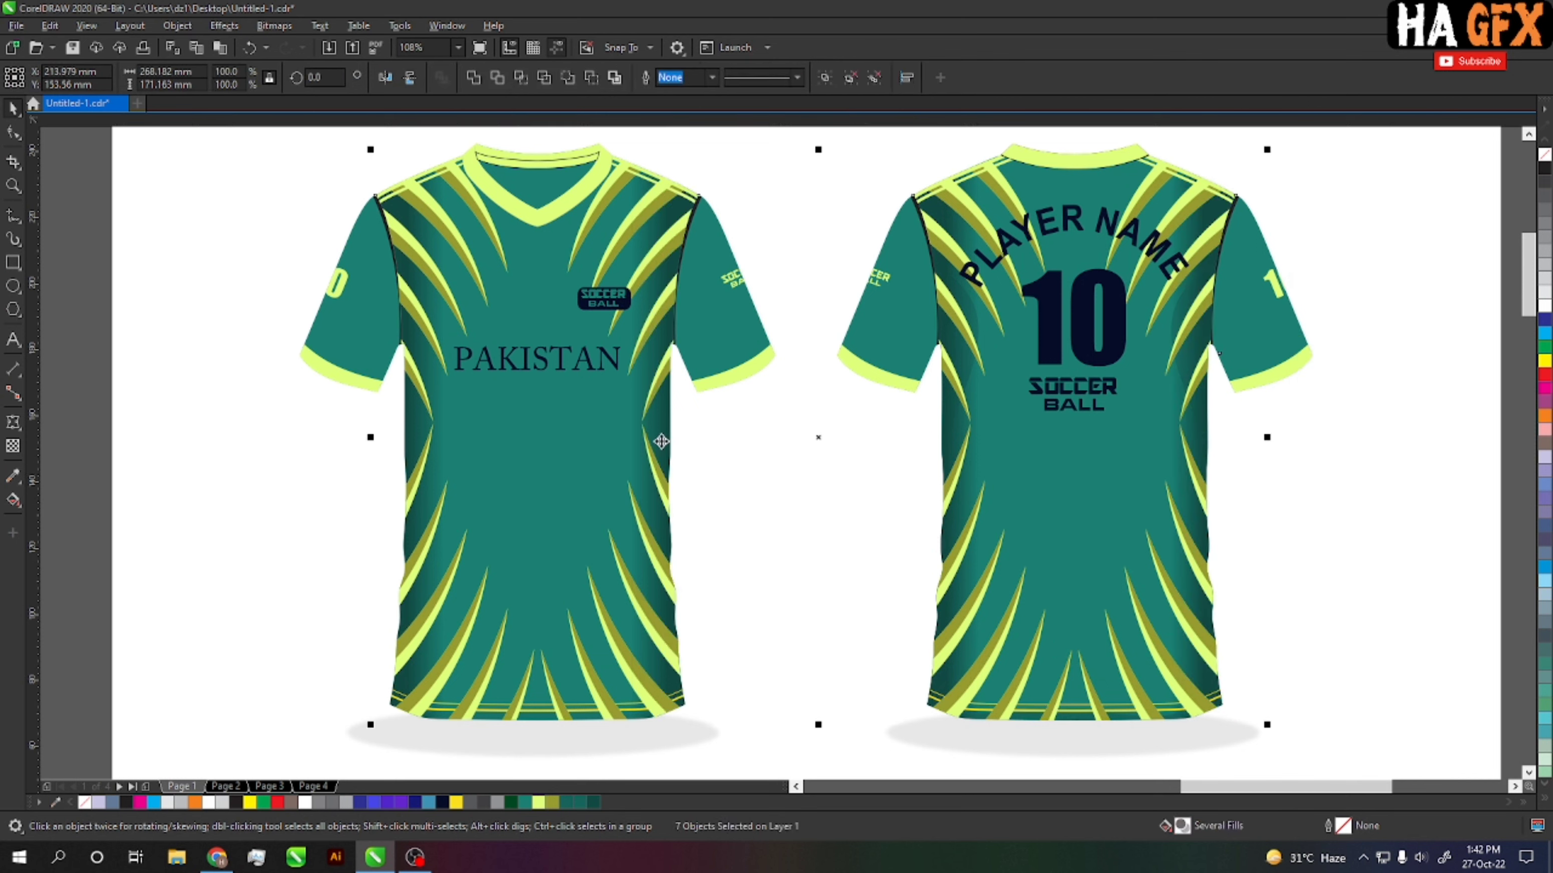
pyautogui.press('h')
pyautogui.moveTo(834, 550); pyautogui.dragTo(877, 564)
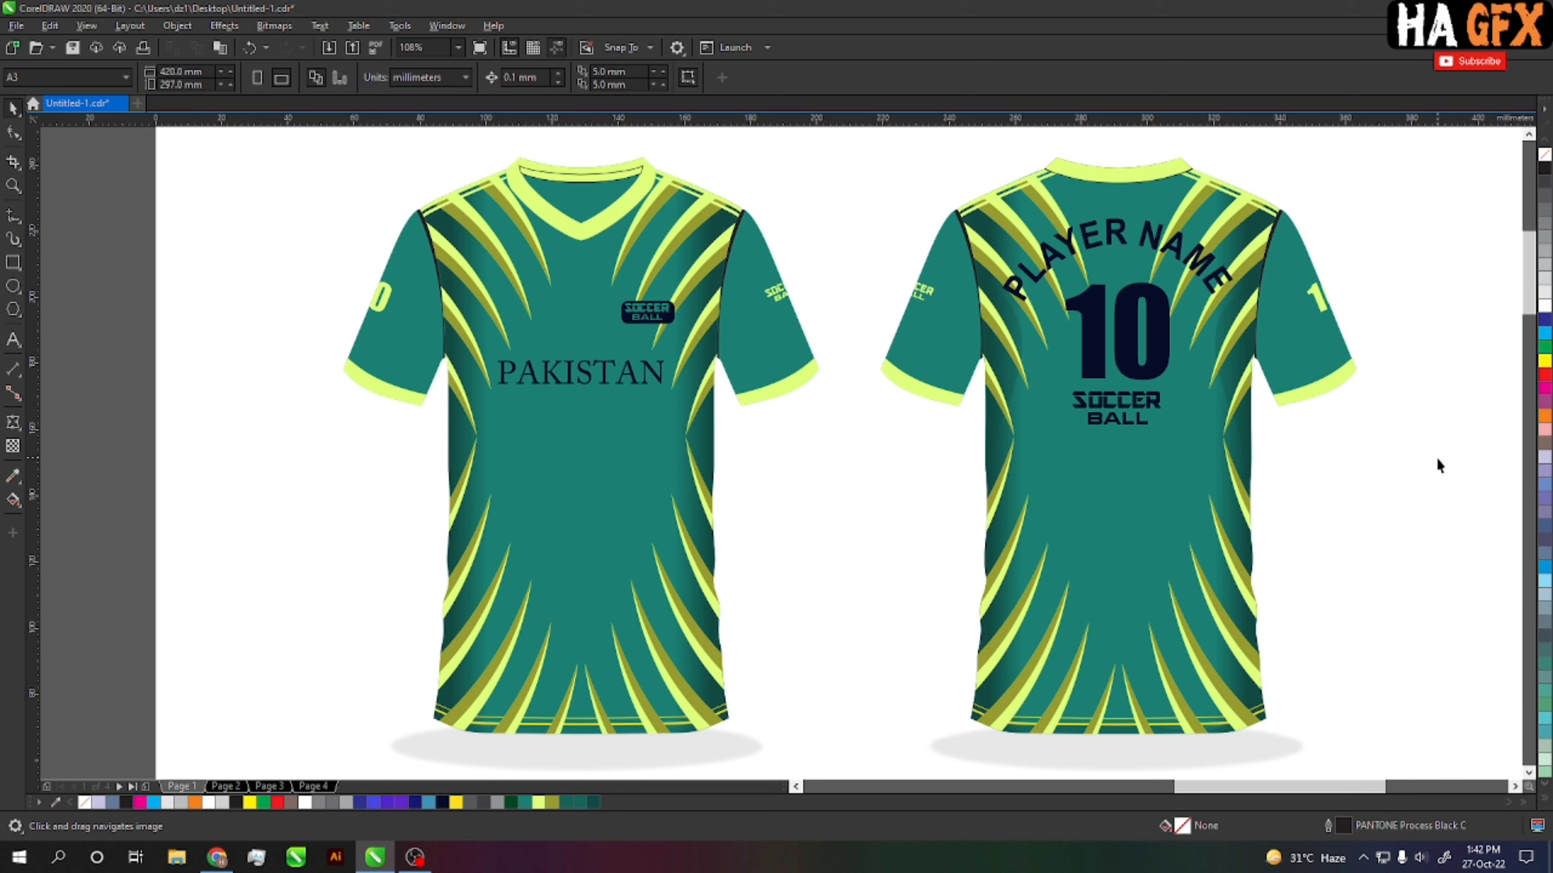
pyautogui.rightClick(1437, 451)
pyautogui.click(1427, 425)
pyautogui.rightClick(1429, 429)
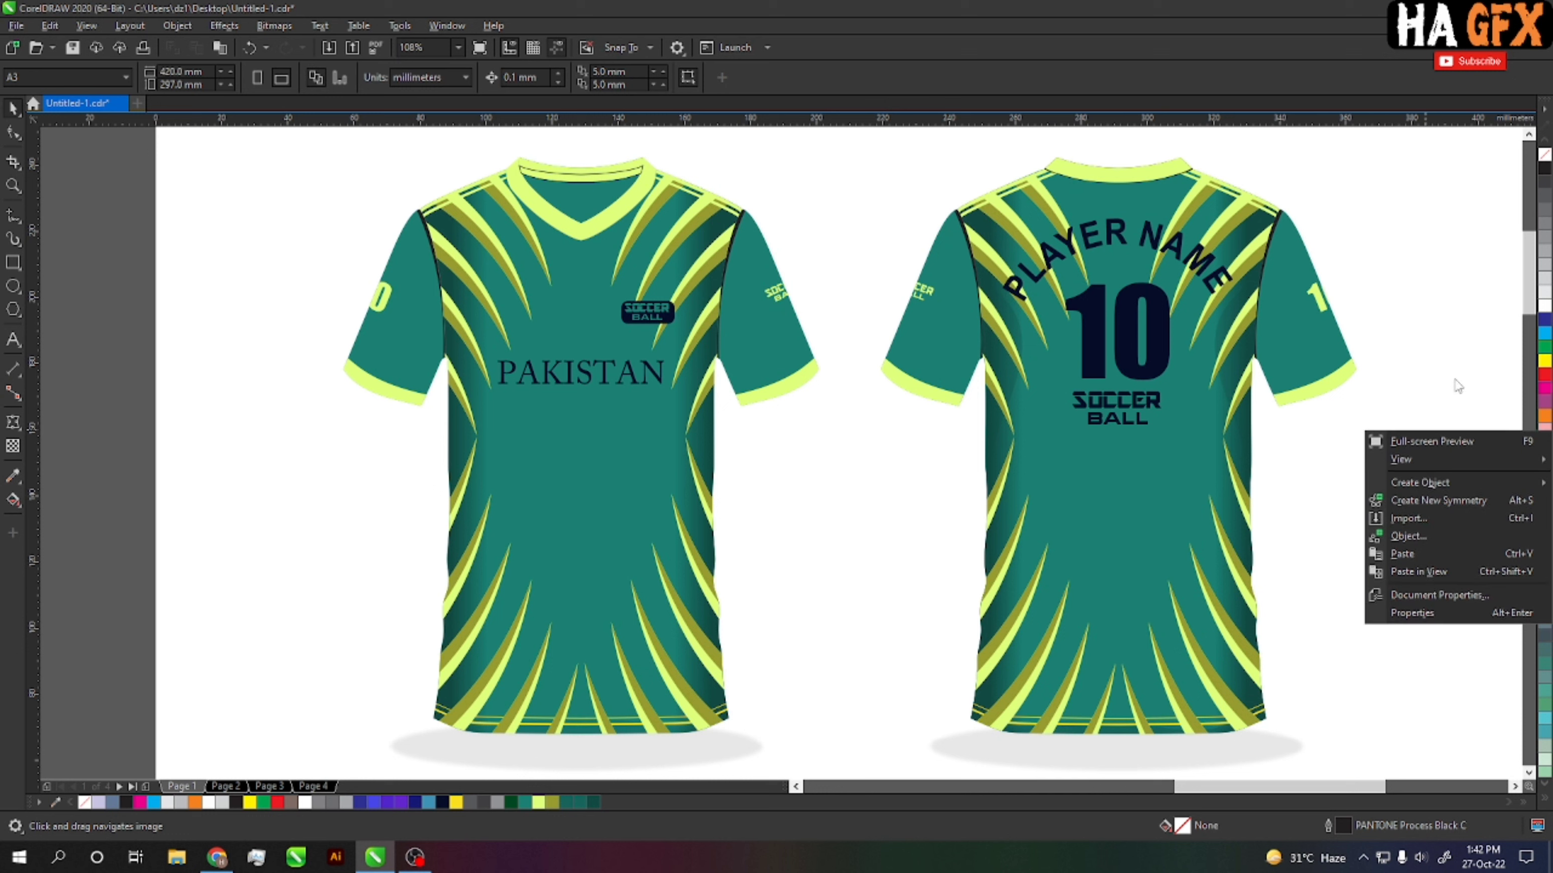
pyautogui.click(1449, 392)
pyautogui.rightClick(1436, 401)
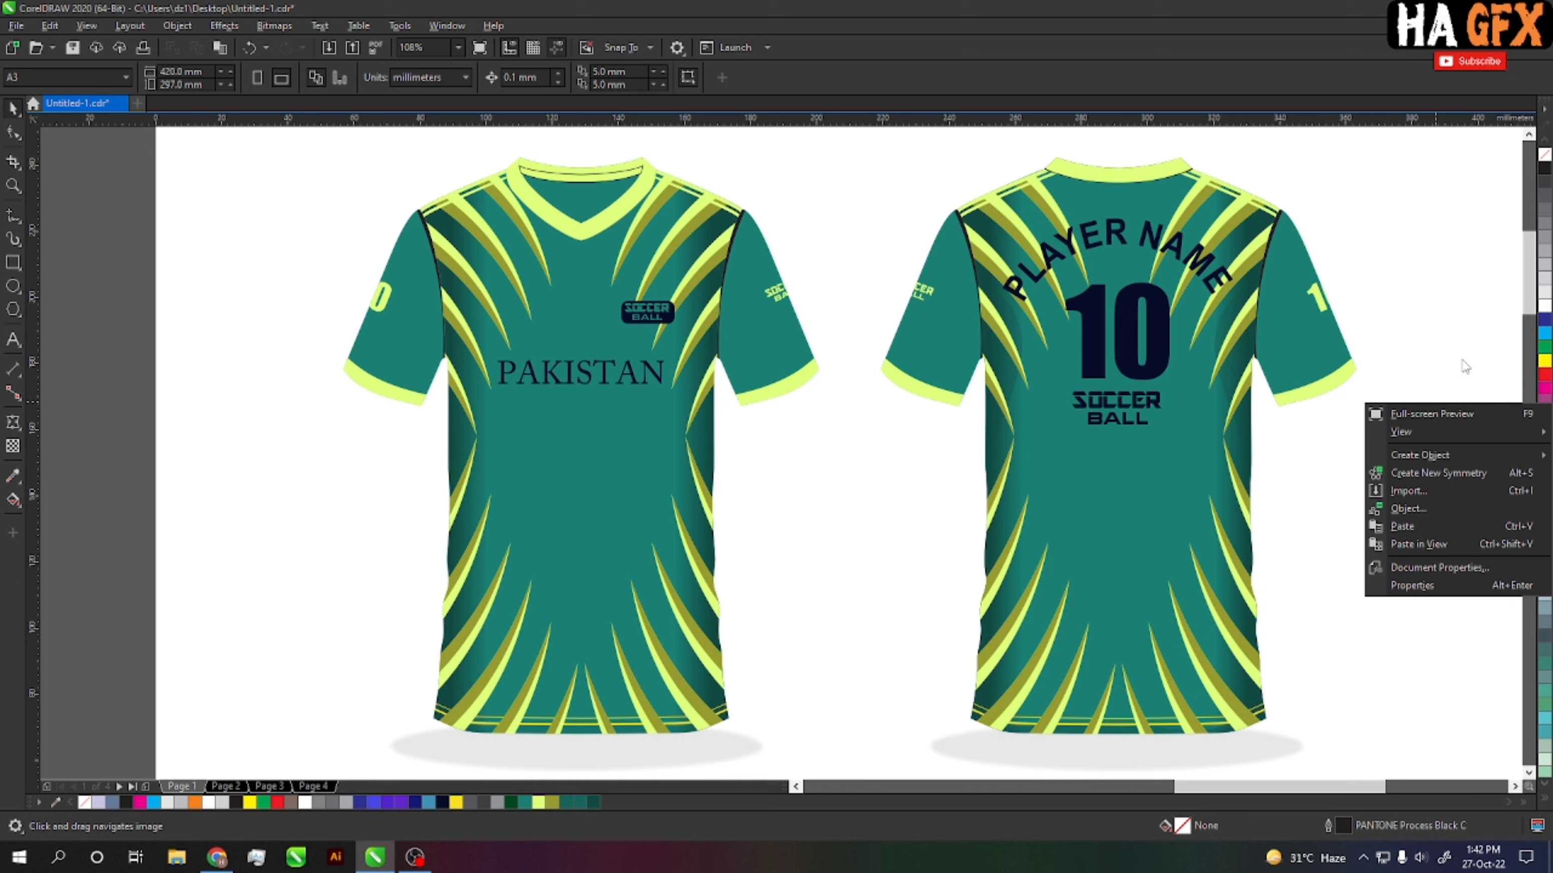
pyautogui.click(1461, 357)
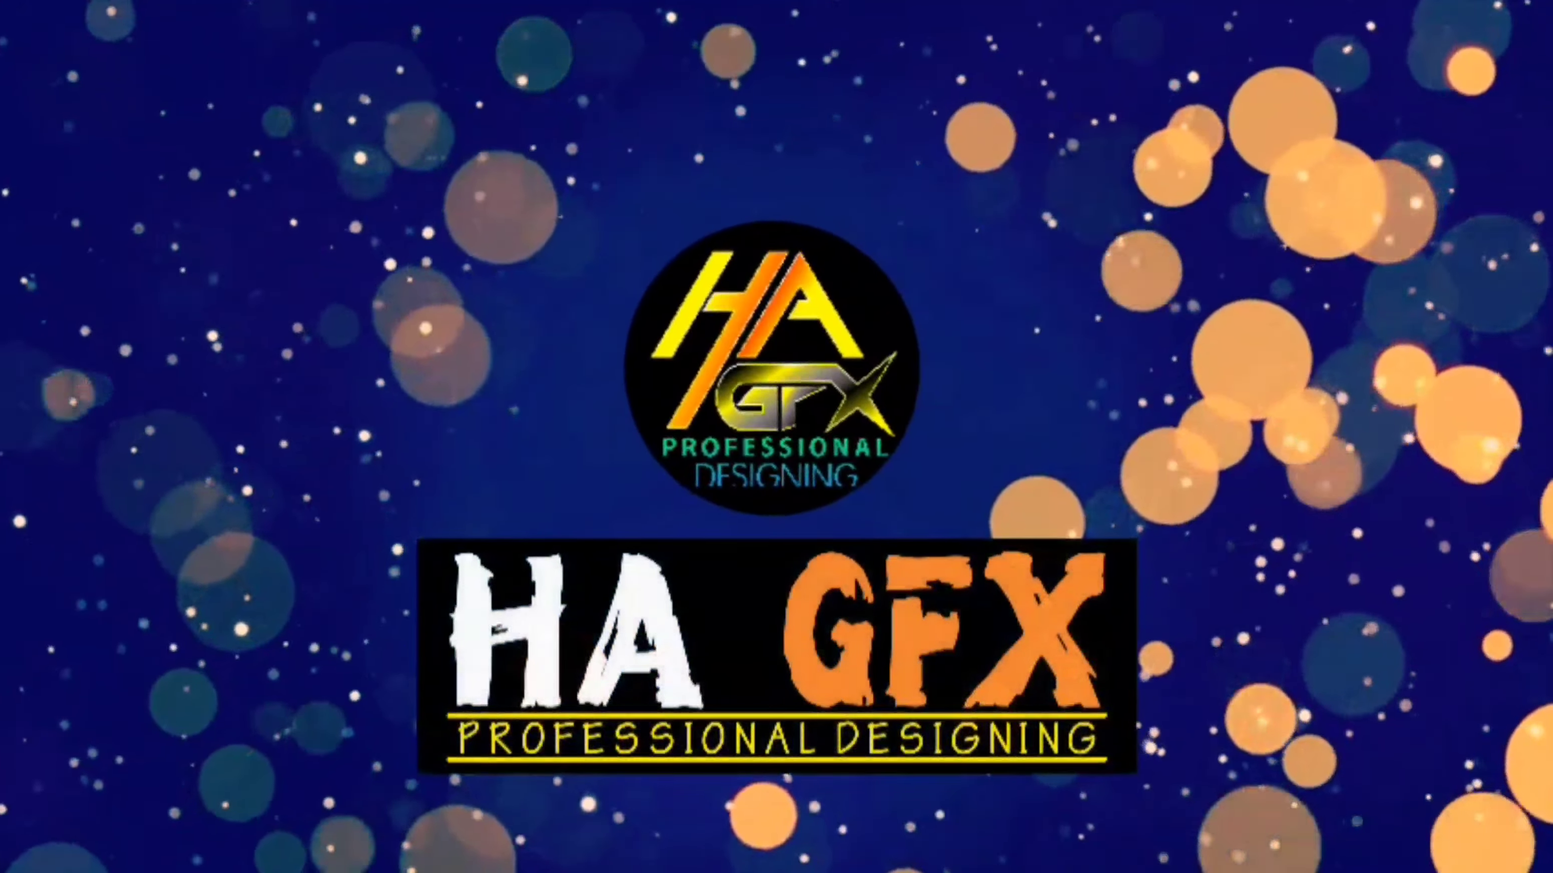